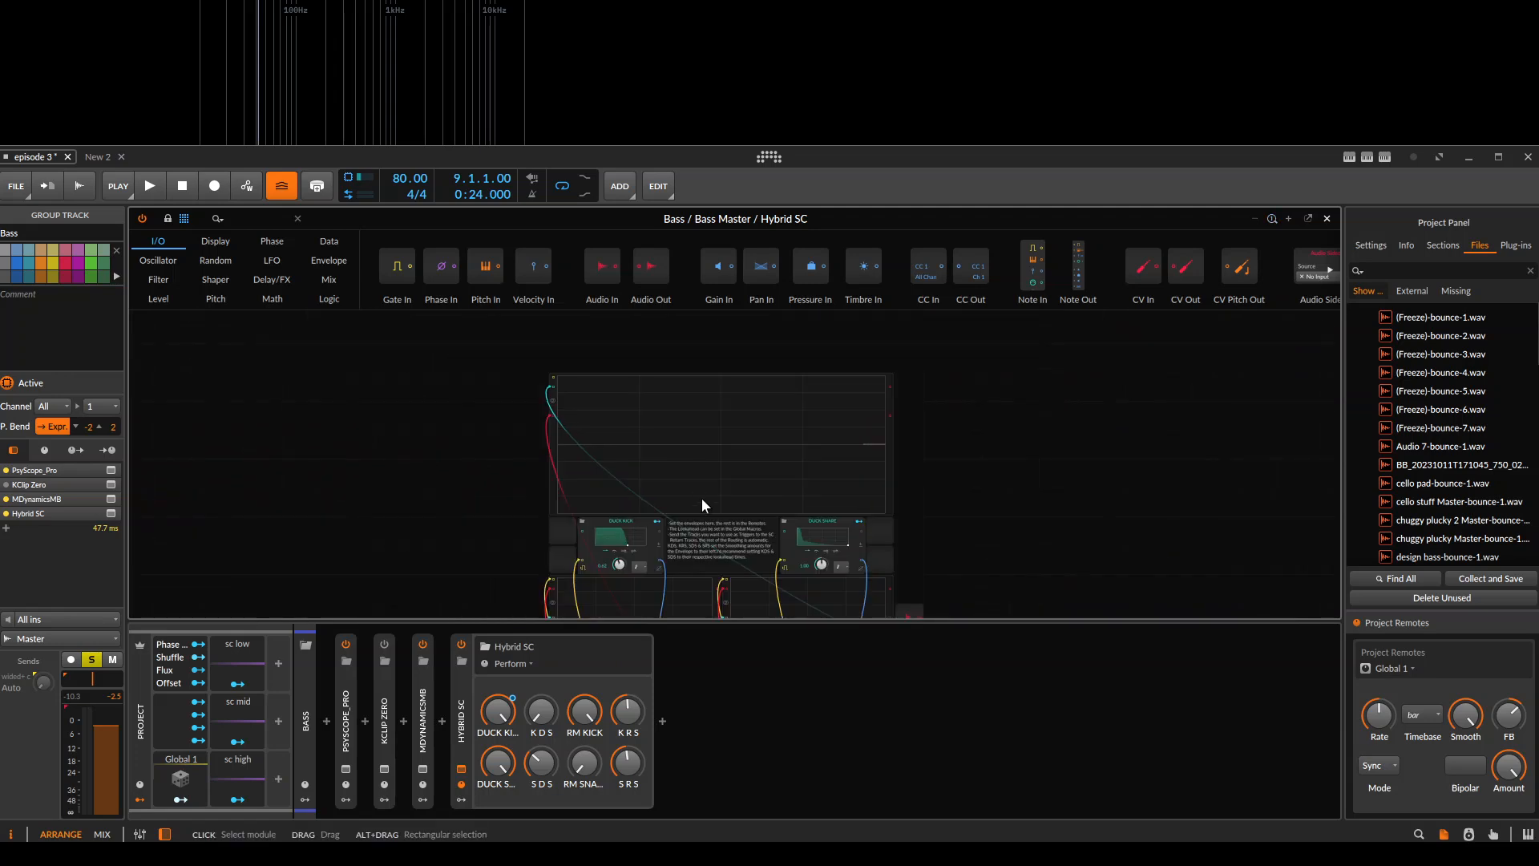
# Examine the Hybrid SC patch on the Bass group, from the duck envelopes and their note to the routing modules.
pyautogui.moveTo(517, 542); pyautogui.dragTo(571, 460)
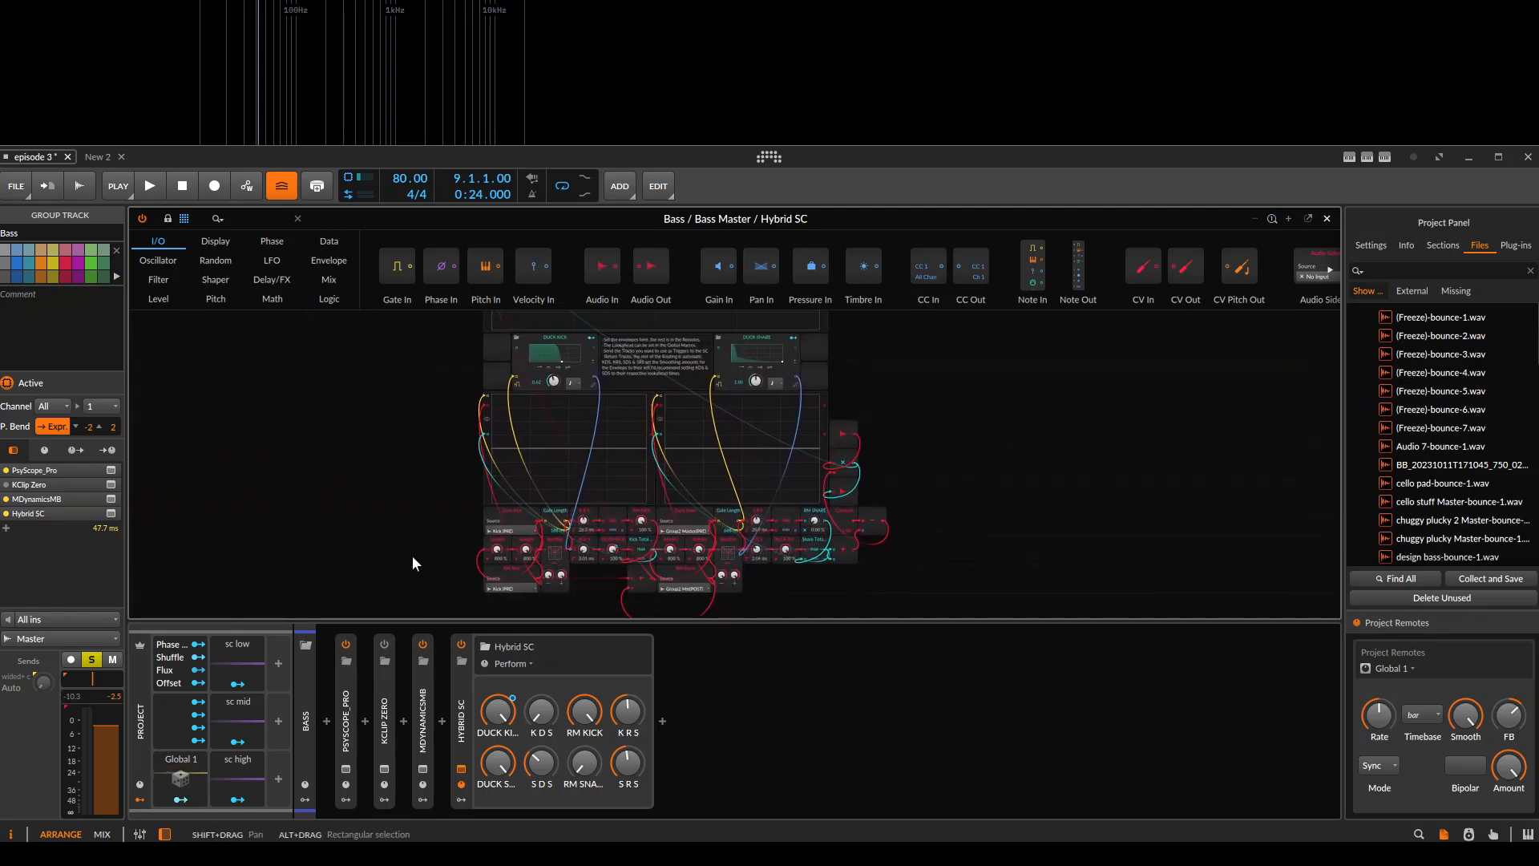
pyautogui.moveTo(658, 450); pyautogui.dragTo(763, 607)
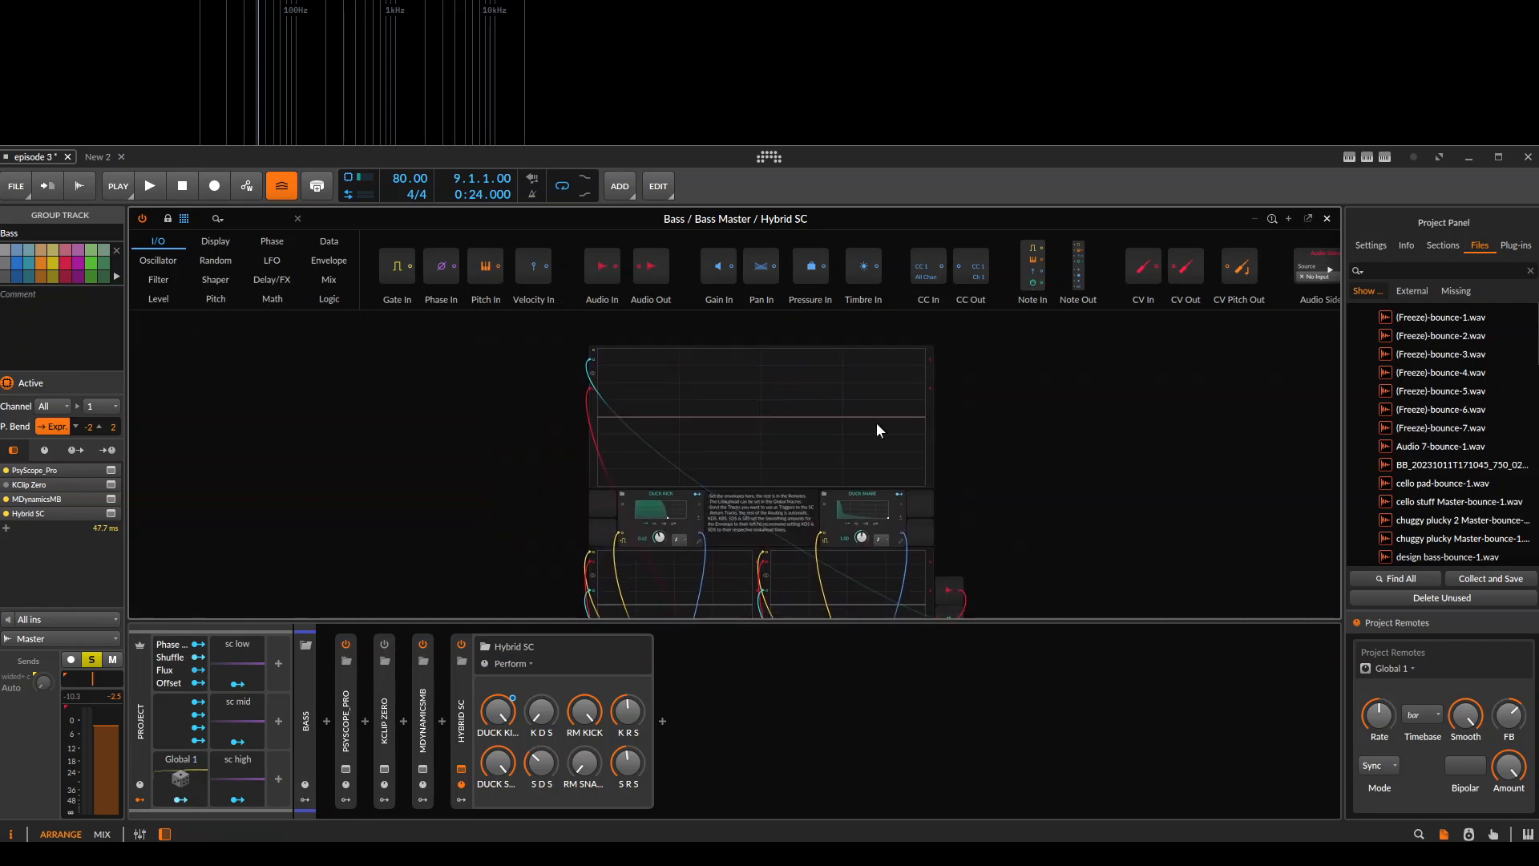
pyautogui.moveTo(655, 472); pyautogui.dragTo(388, 319)
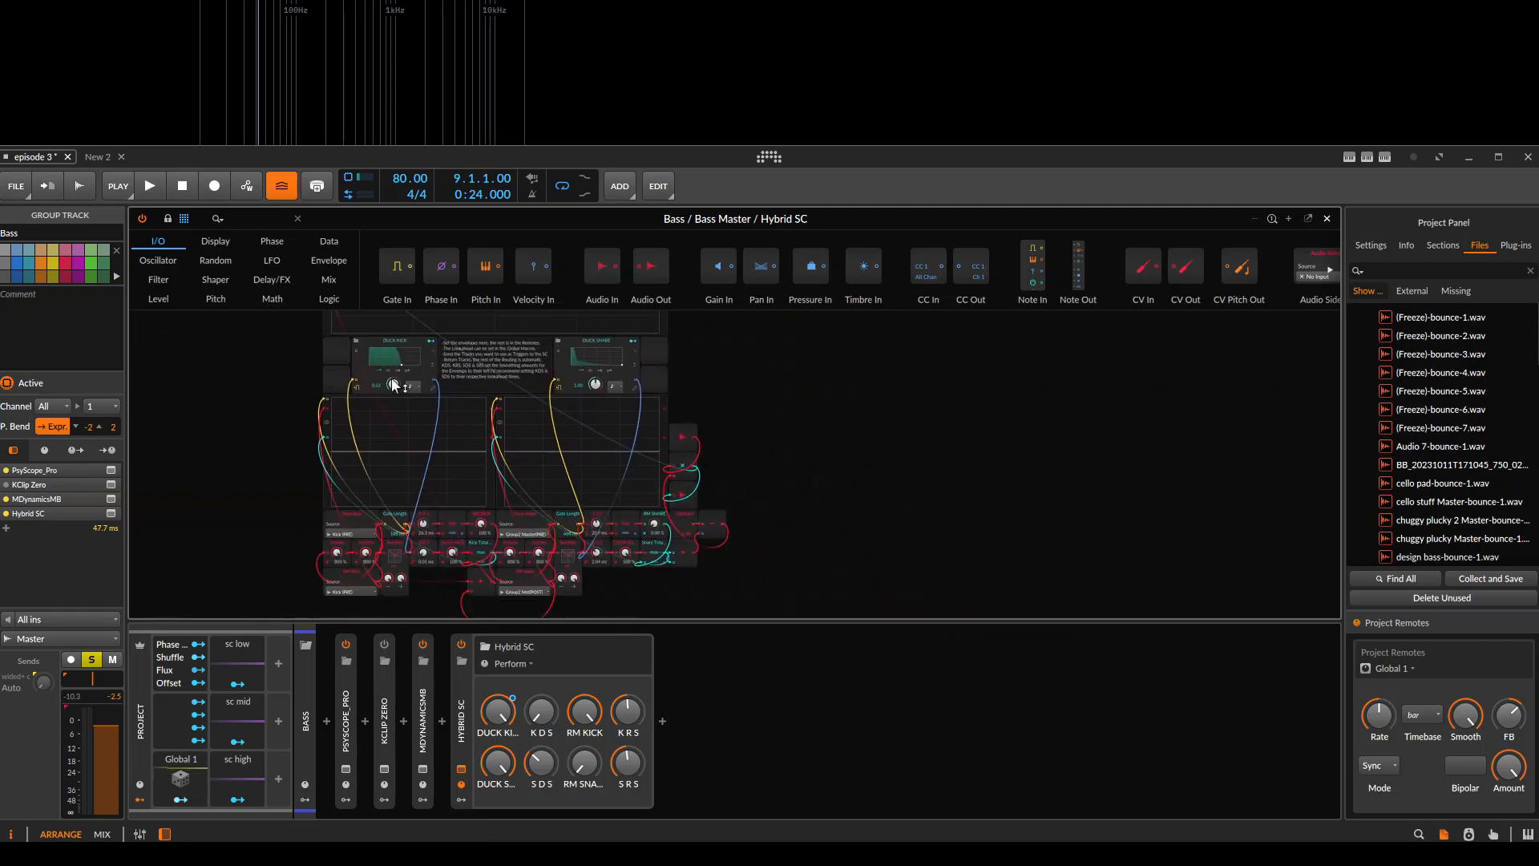
pyautogui.moveTo(376, 454); pyautogui.dragTo(455, 431)
pyautogui.moveTo(568, 430); pyautogui.dragTo(642, 552)
pyautogui.click(914, 433)
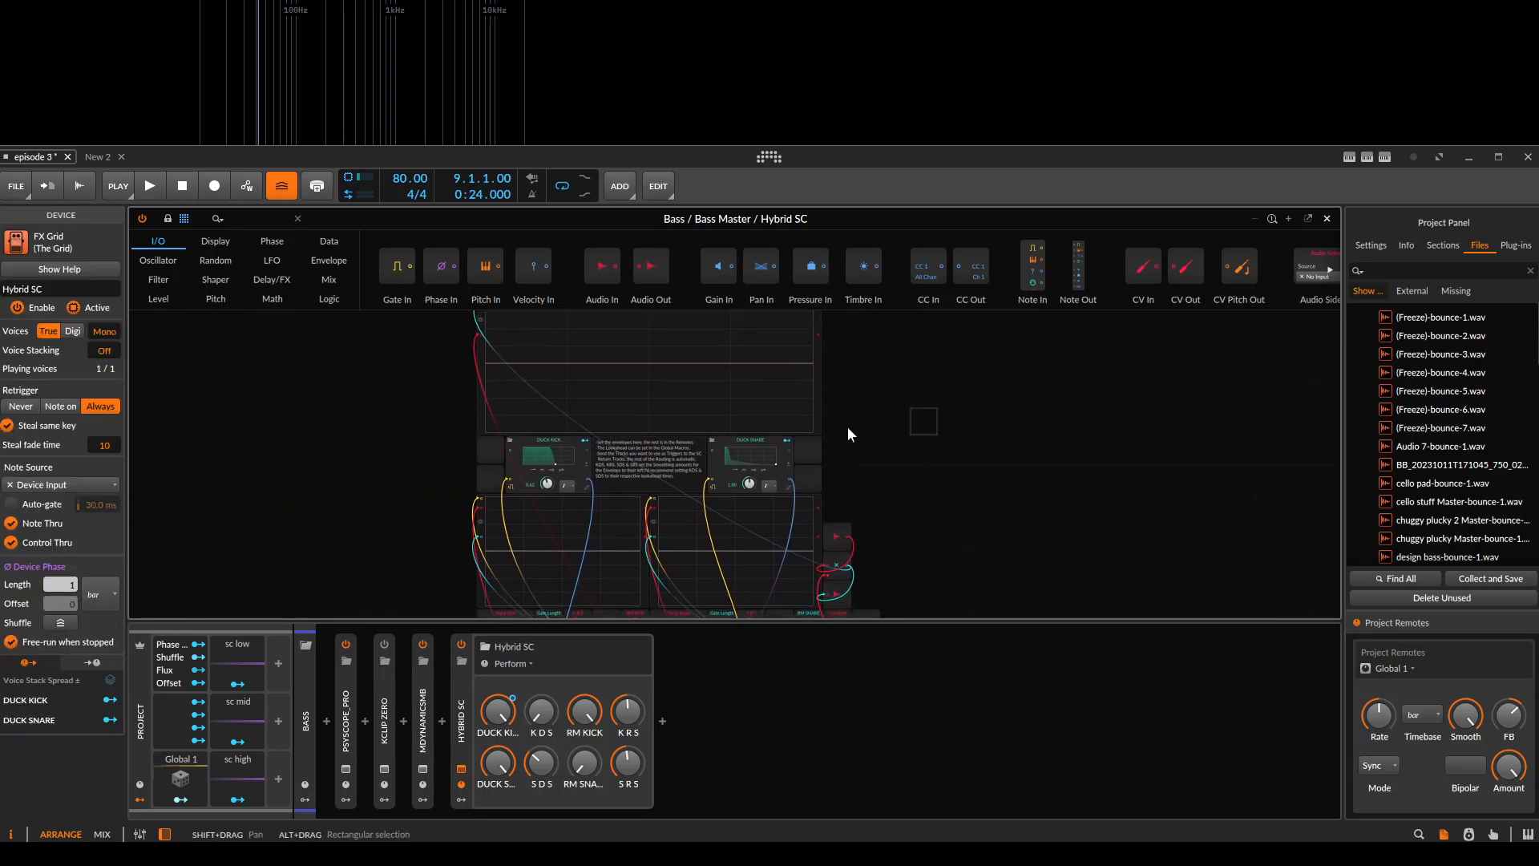
pyautogui.scroll(4, 598, 453)
pyautogui.moveTo(651, 425); pyautogui.dragTo(896, 431)
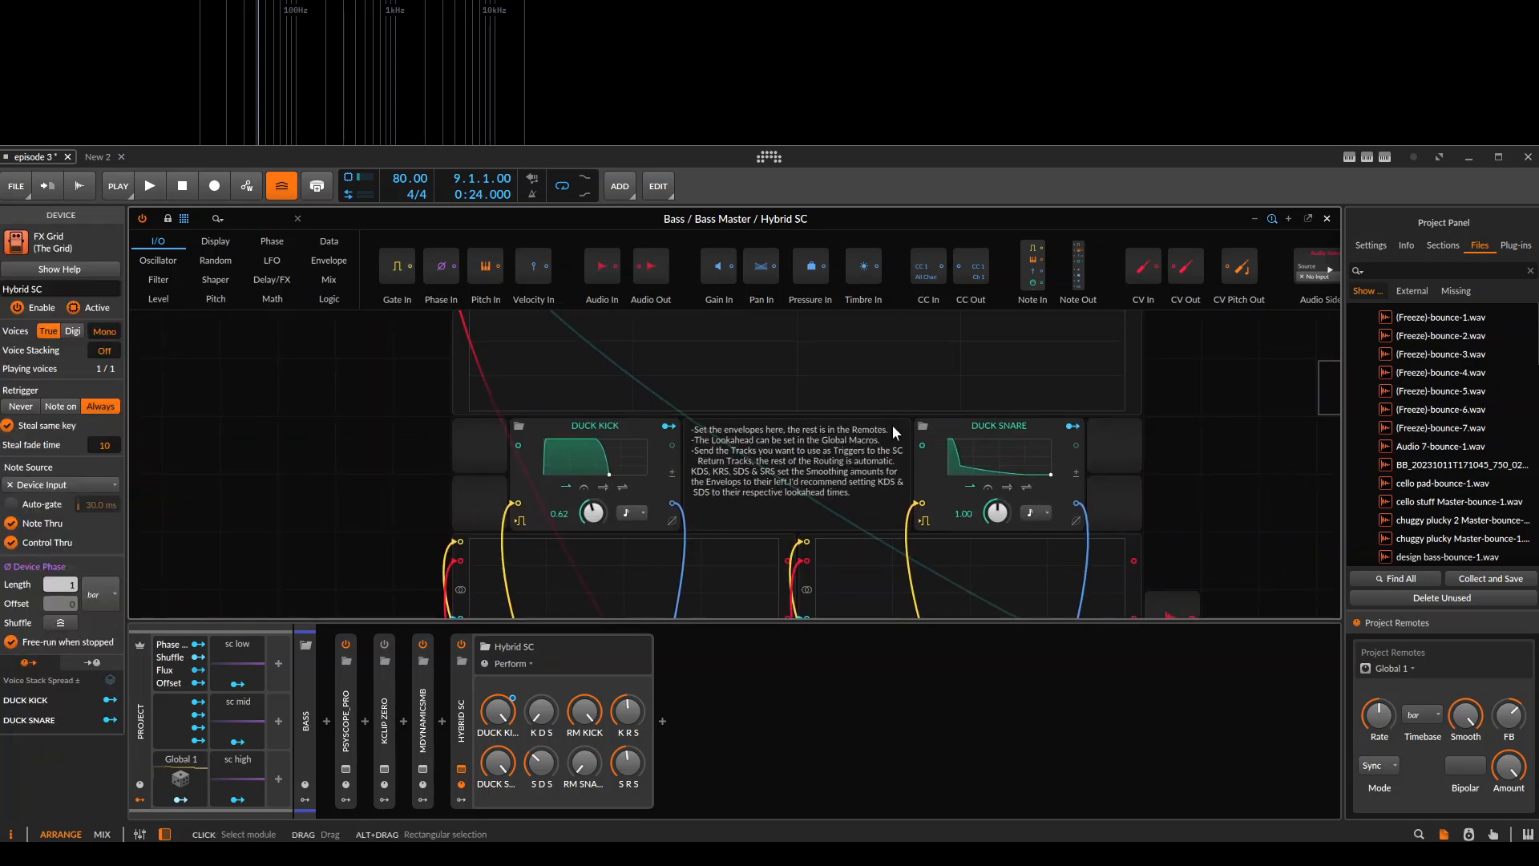
pyautogui.scroll(-3, 914, 471)
pyautogui.moveTo(831, 557); pyautogui.dragTo(713, 333)
pyautogui.moveTo(709, 451); pyautogui.dragTo(720, 599)
pyautogui.moveTo(850, 449); pyautogui.dragTo(850, 479)
pyautogui.scroll(-3, 714, 521)
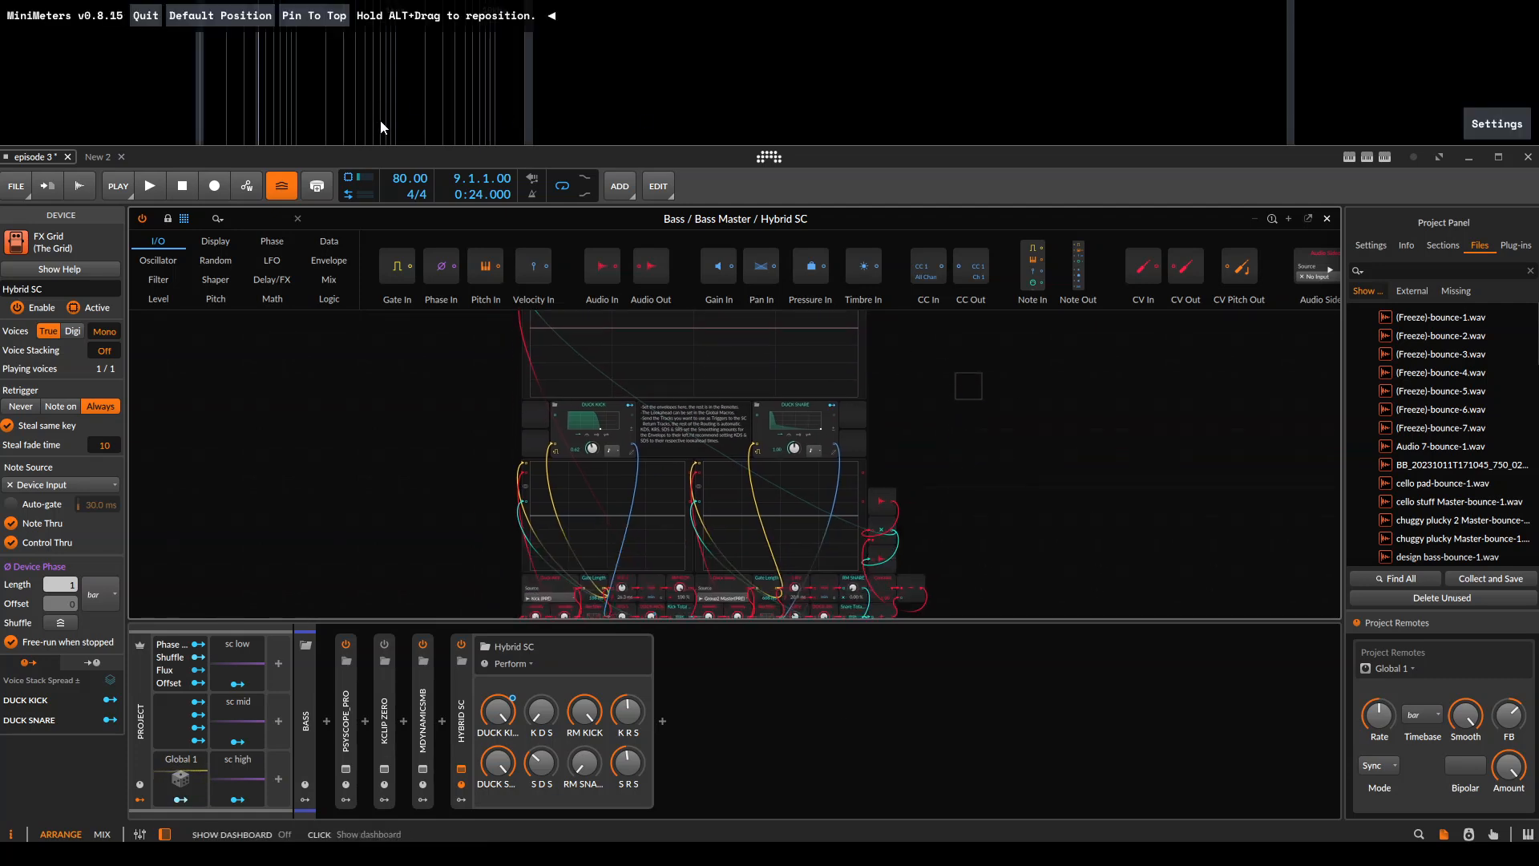
pyautogui.scroll(1, 713, 477)
pyautogui.moveTo(811, 489); pyautogui.dragTo(853, 522)
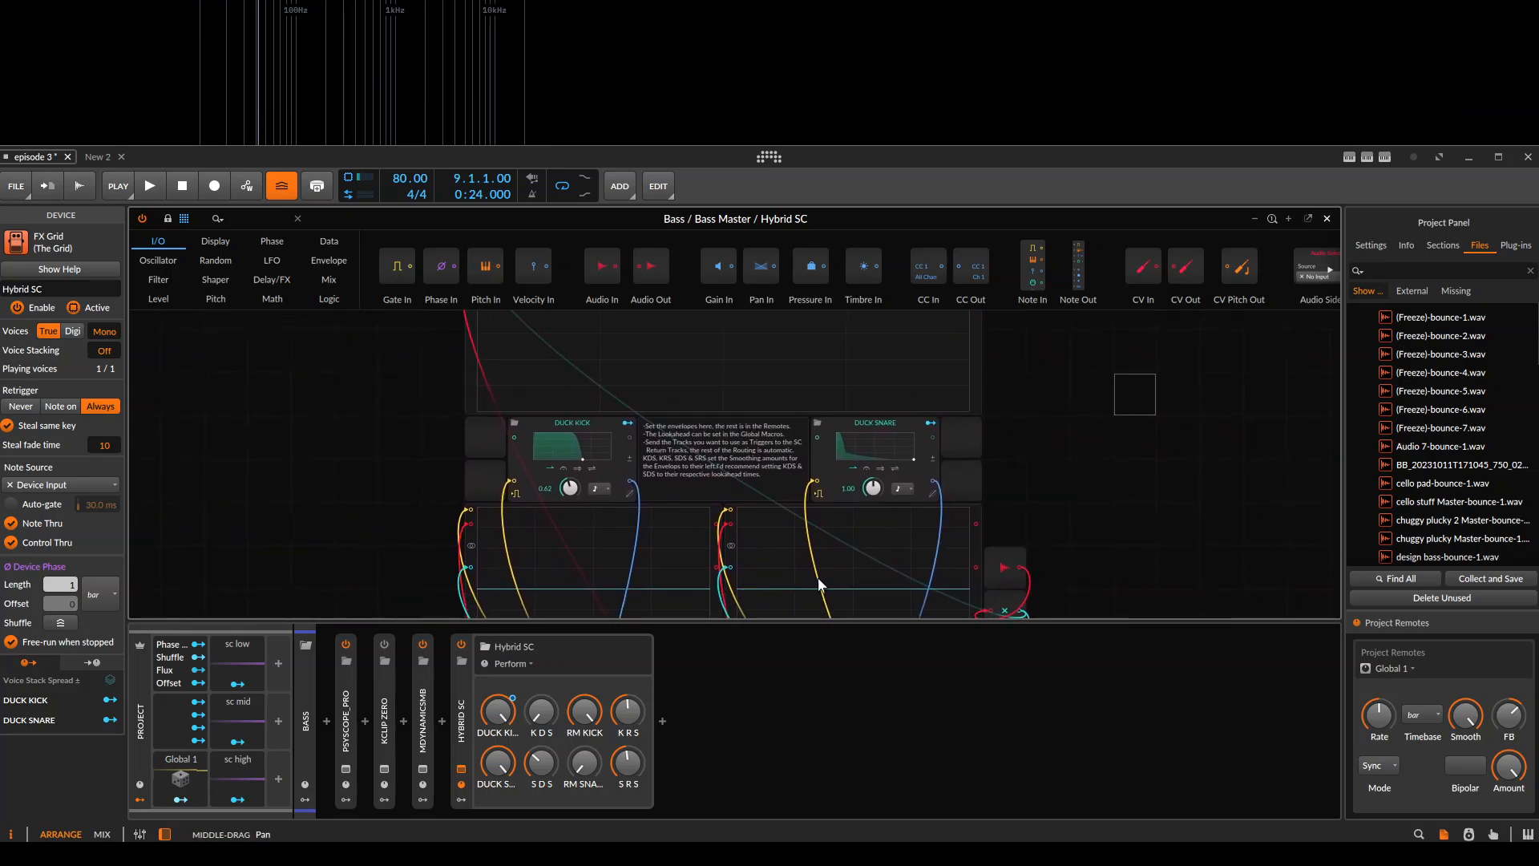
# Close the Hybrid SC patch, unsolo the Bass group and play the soloed mel and Drums groups from bar 9.
pyautogui.press('Escape')
pyautogui.keyDown('ctrl'); pyautogui.click(249, 255); pyautogui.keyUp('ctrl')
pyautogui.click(545, 333)
pyautogui.press('space')
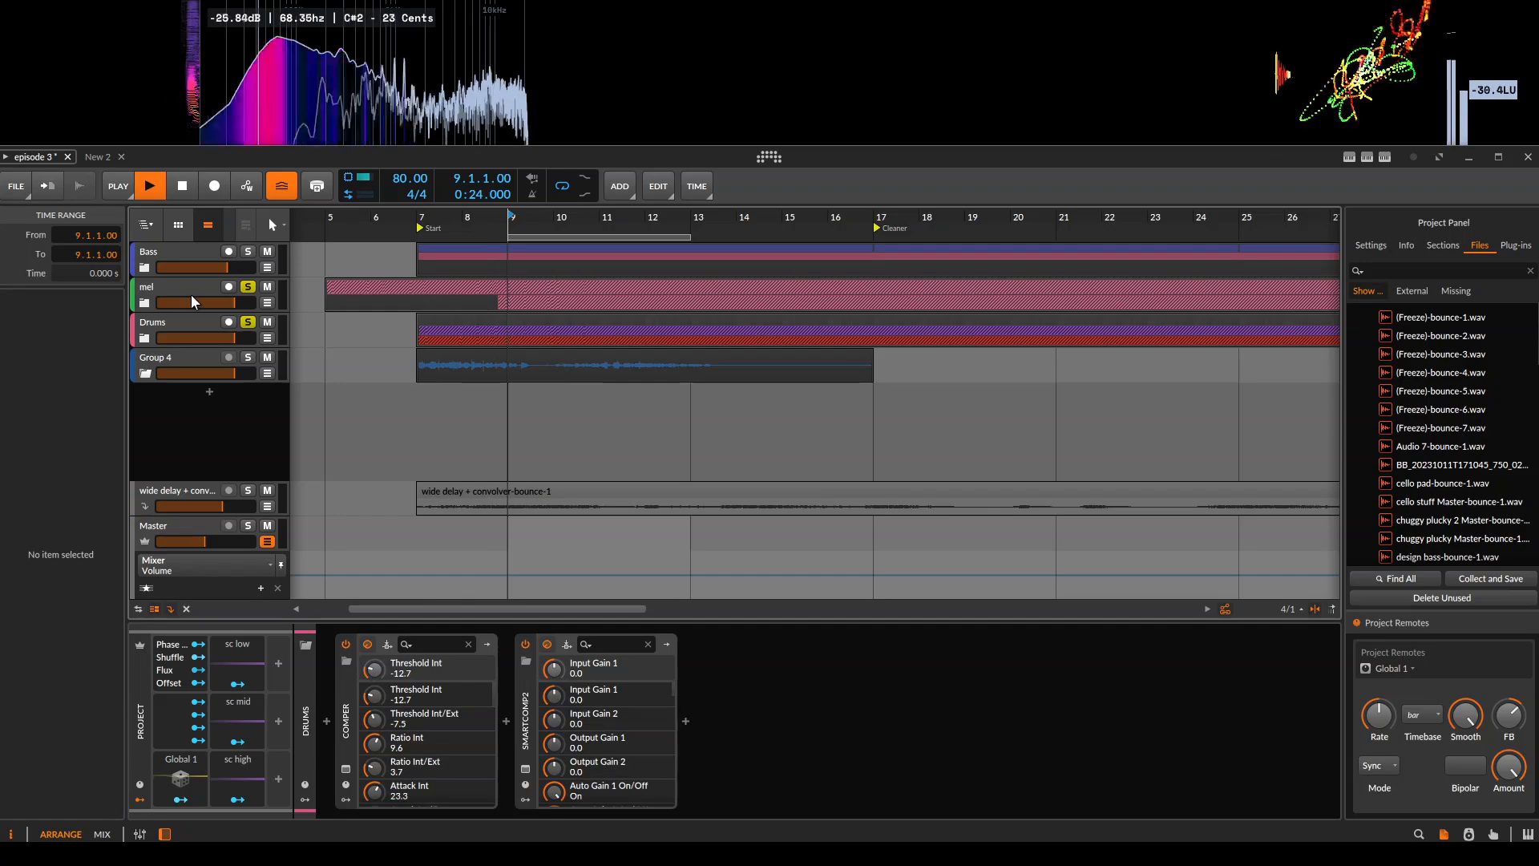
# Replay the soloed groups from bar 9 and view the device chains of the mel and Drums groups.
pyautogui.click(189, 287)
pyautogui.press('space')
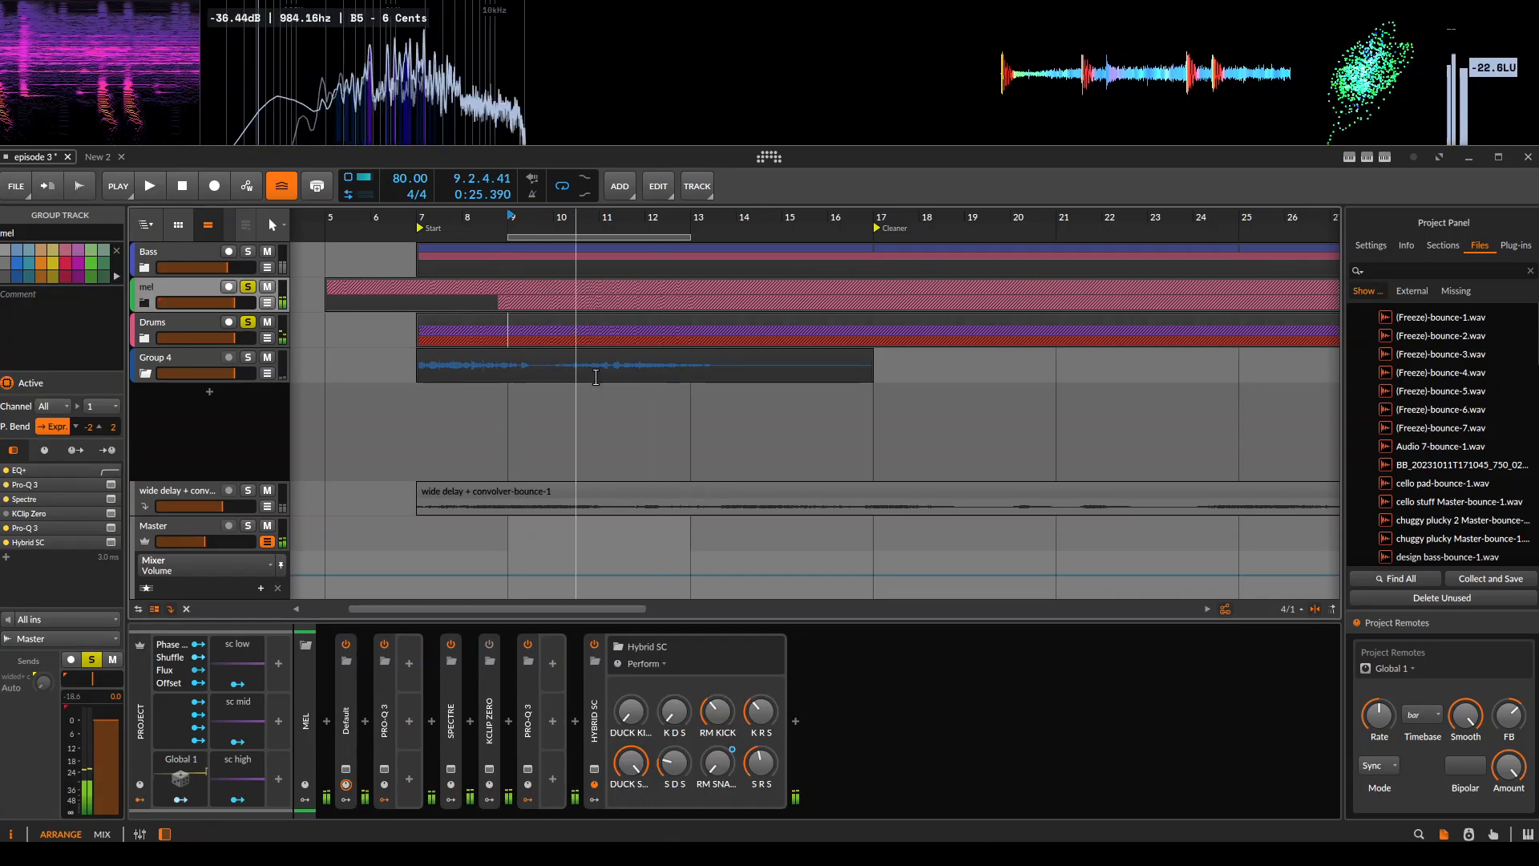
pyautogui.click(510, 303)
pyautogui.press('space')
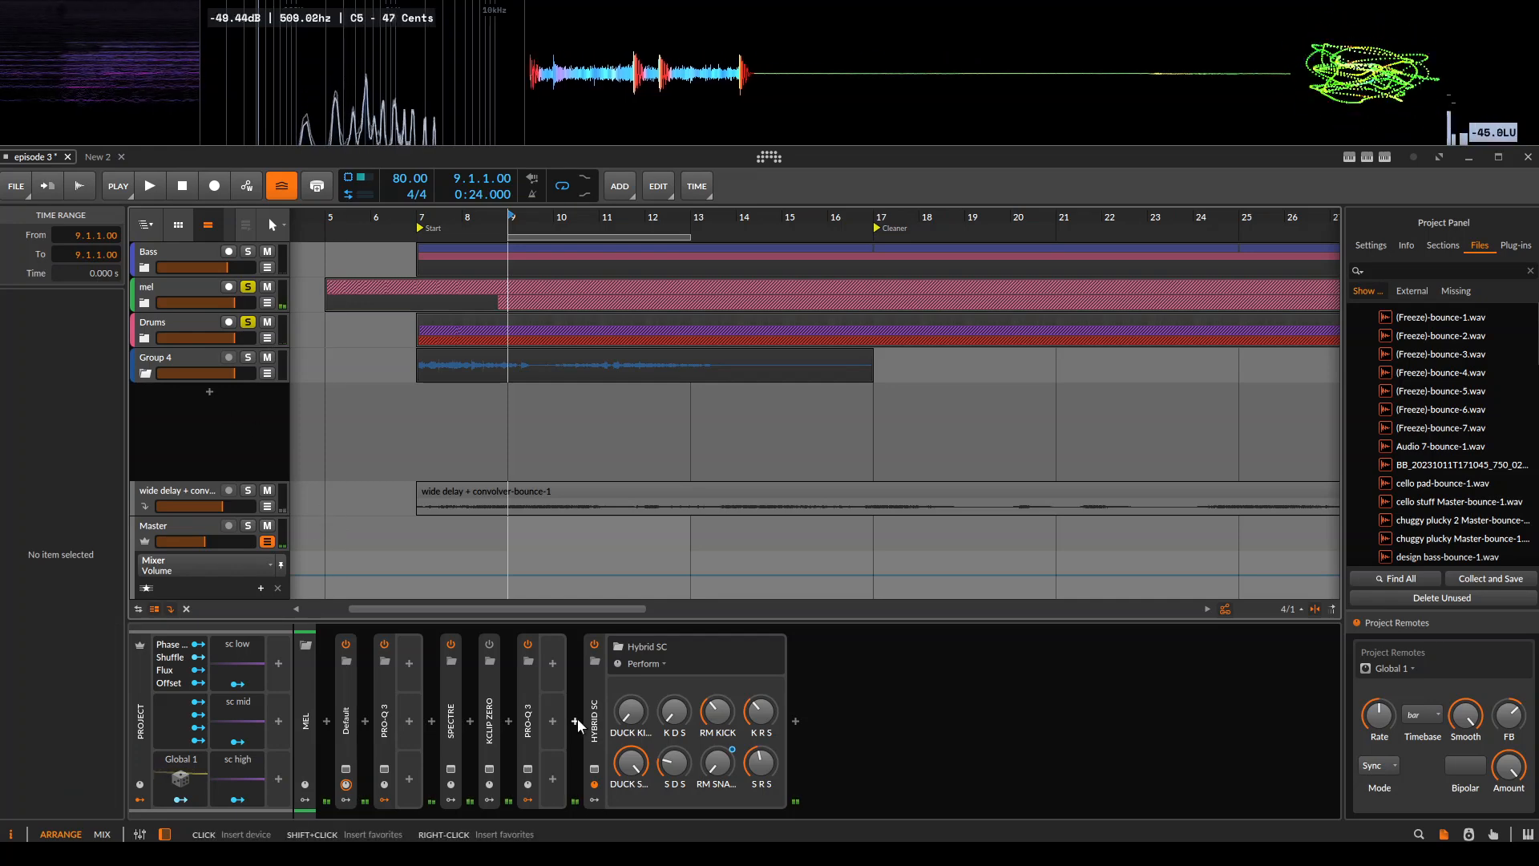
pyautogui.click(208, 321)
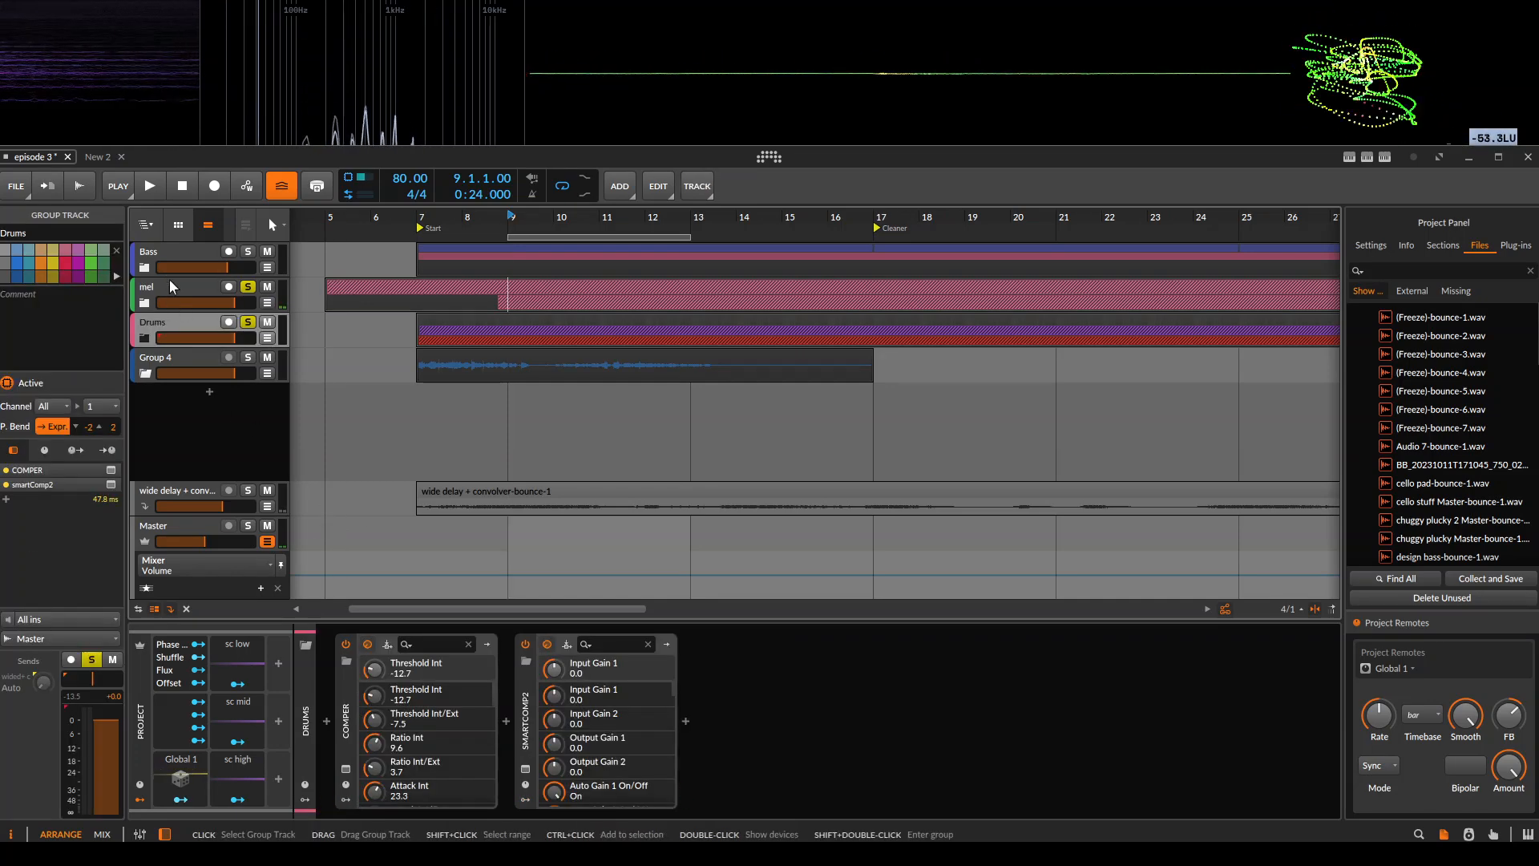
pyautogui.click(169, 280)
# Switch to the New 2 project and look over the Sidechain Group's Hybrid SC patch.
pyautogui.click(101, 158)
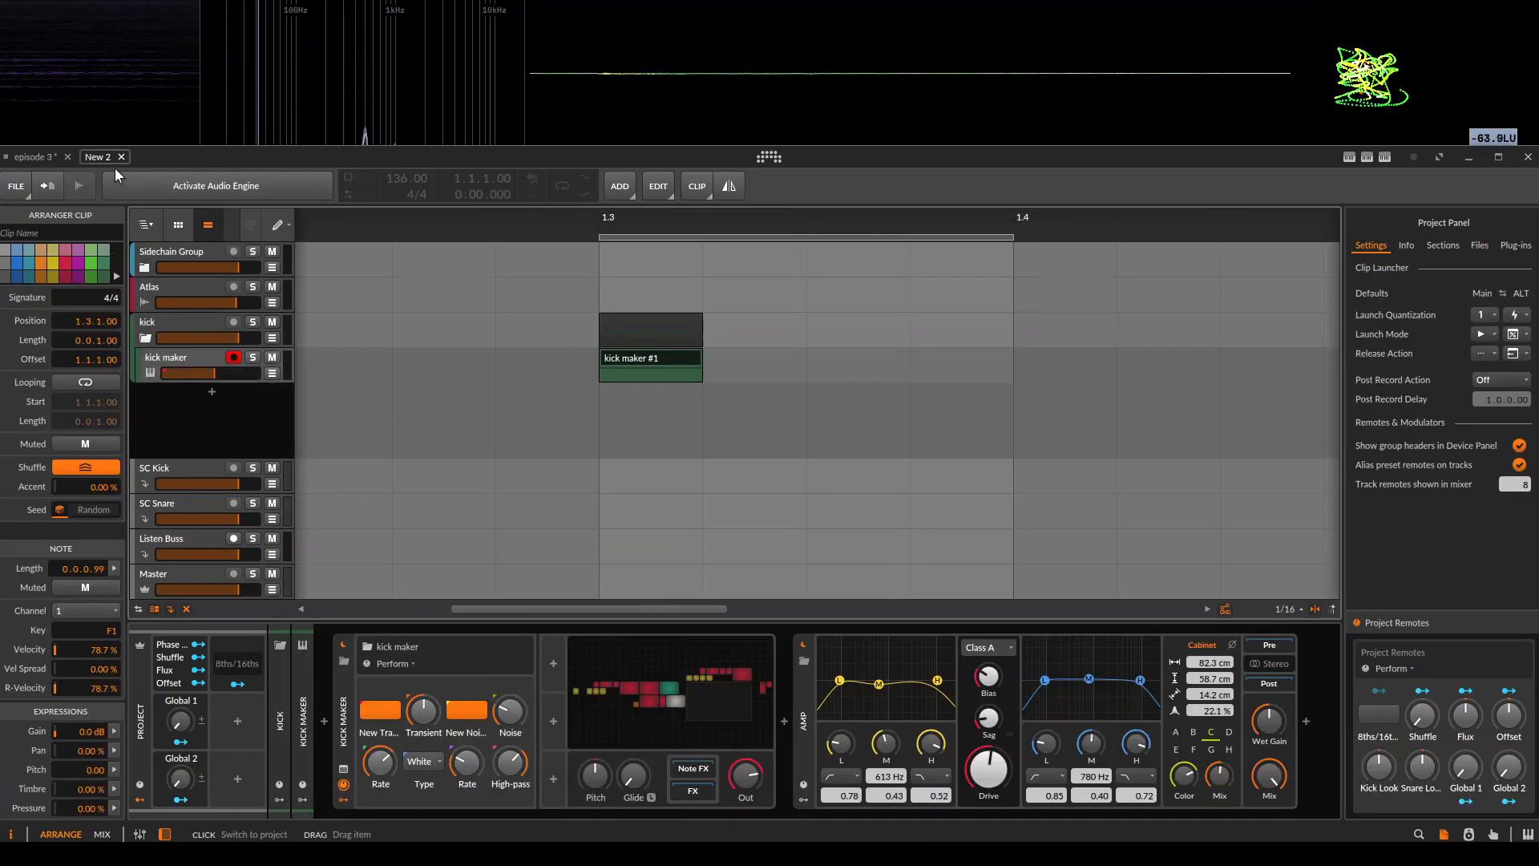
pyautogui.click(186, 255)
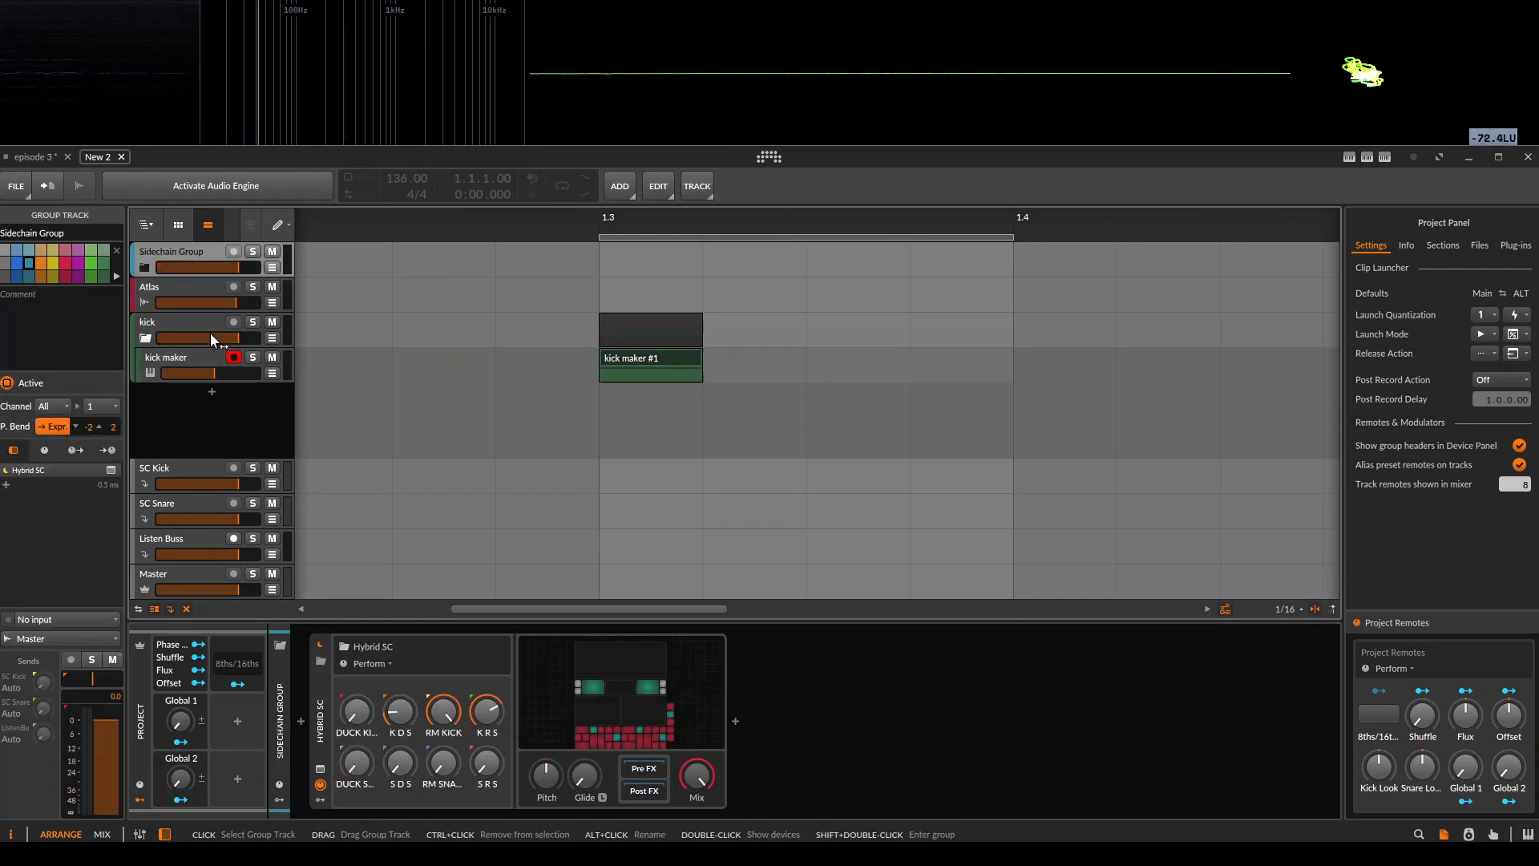
pyautogui.click(603, 700)
pyautogui.moveTo(716, 533); pyautogui.dragTo(658, 359)
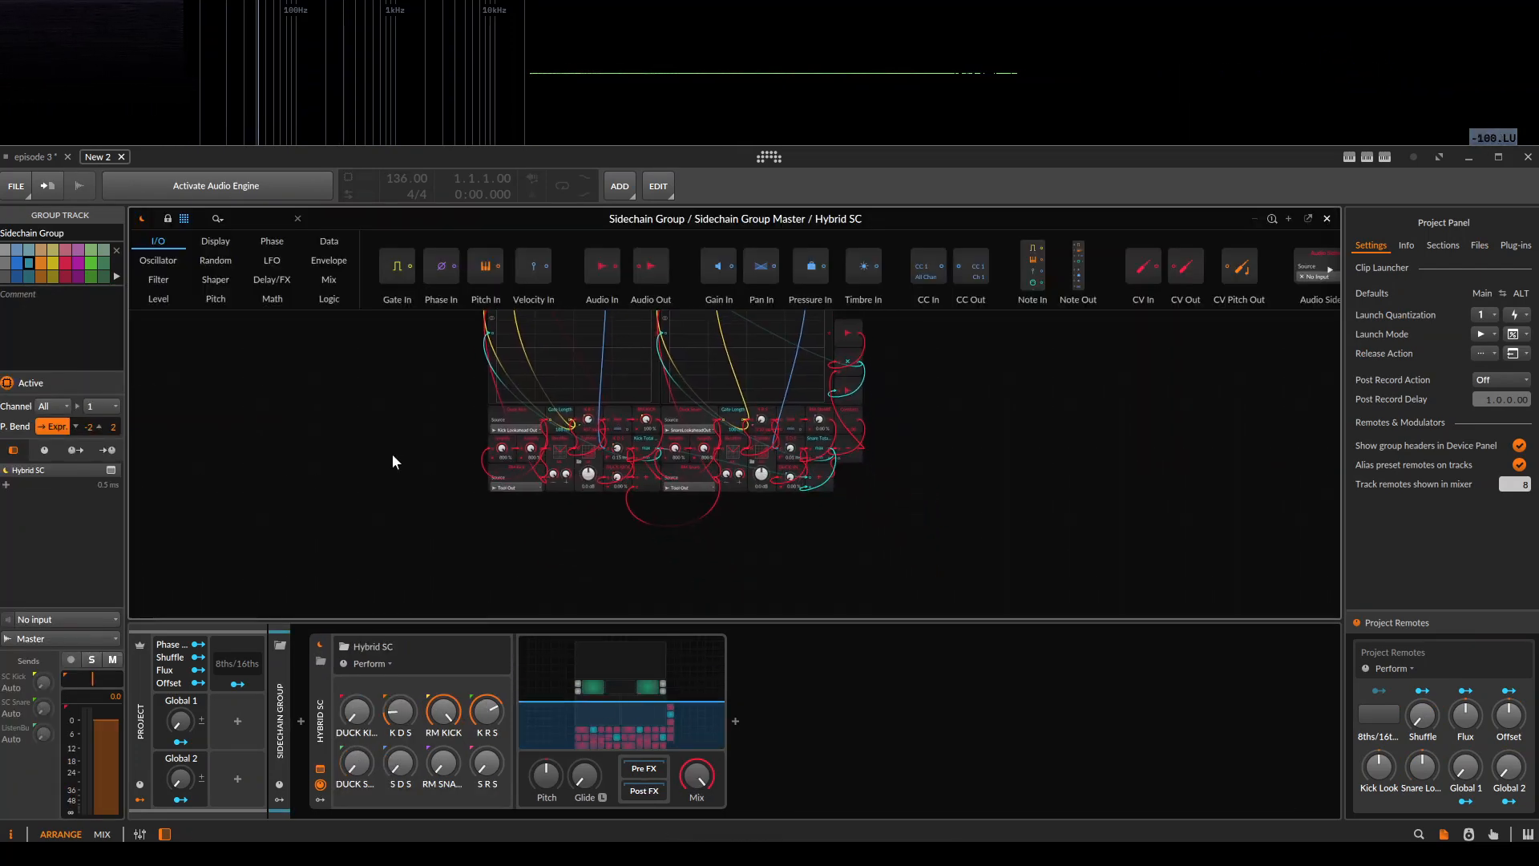
pyautogui.press('Escape')
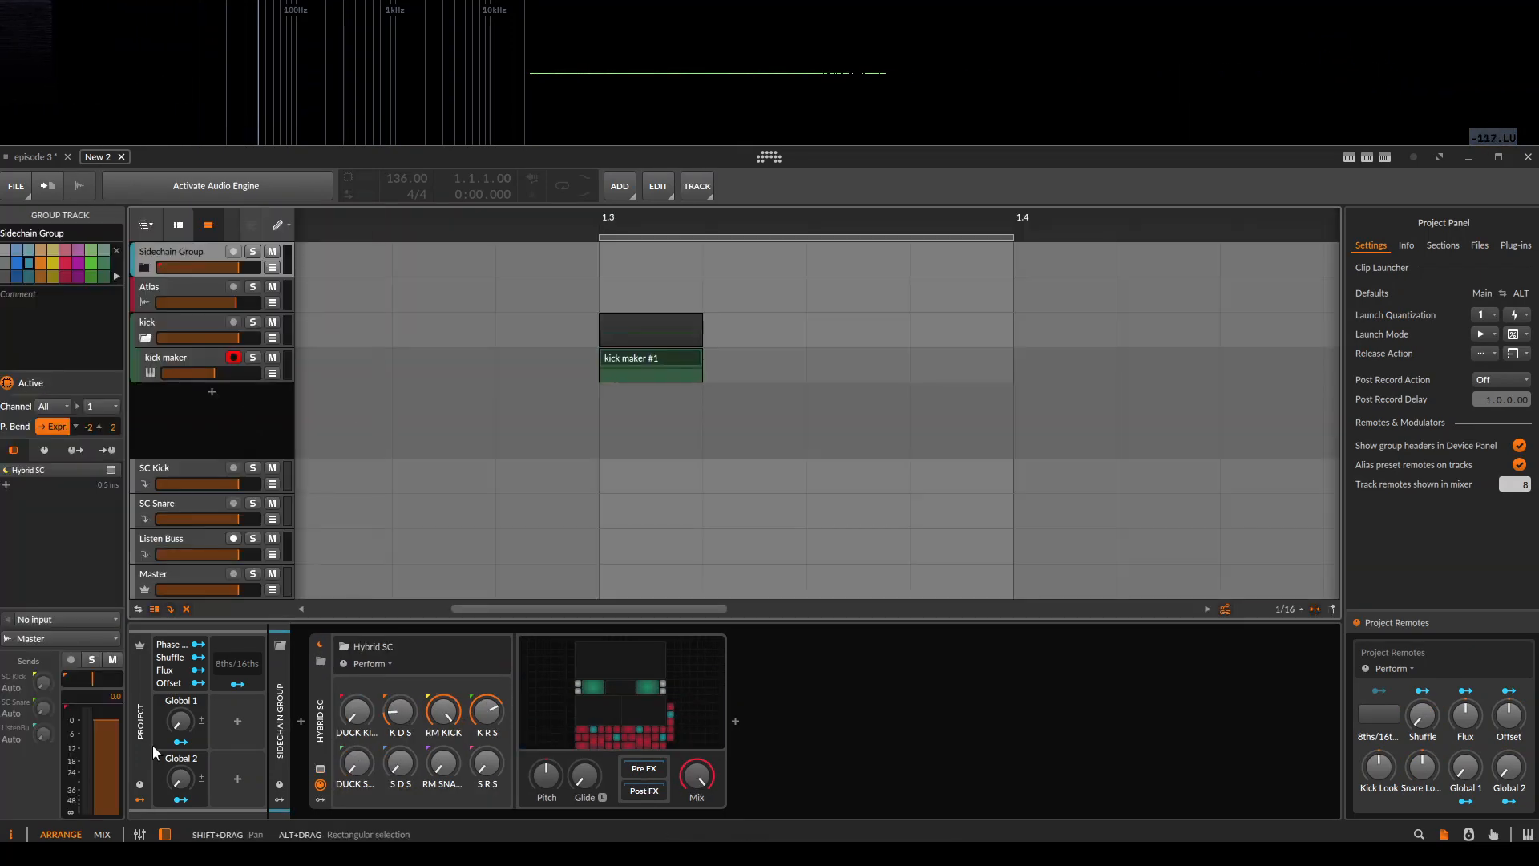
# View the devices on the SC Snare, SC Kick, Listen Buss and Atlas tracks.
pyautogui.click(178, 509)
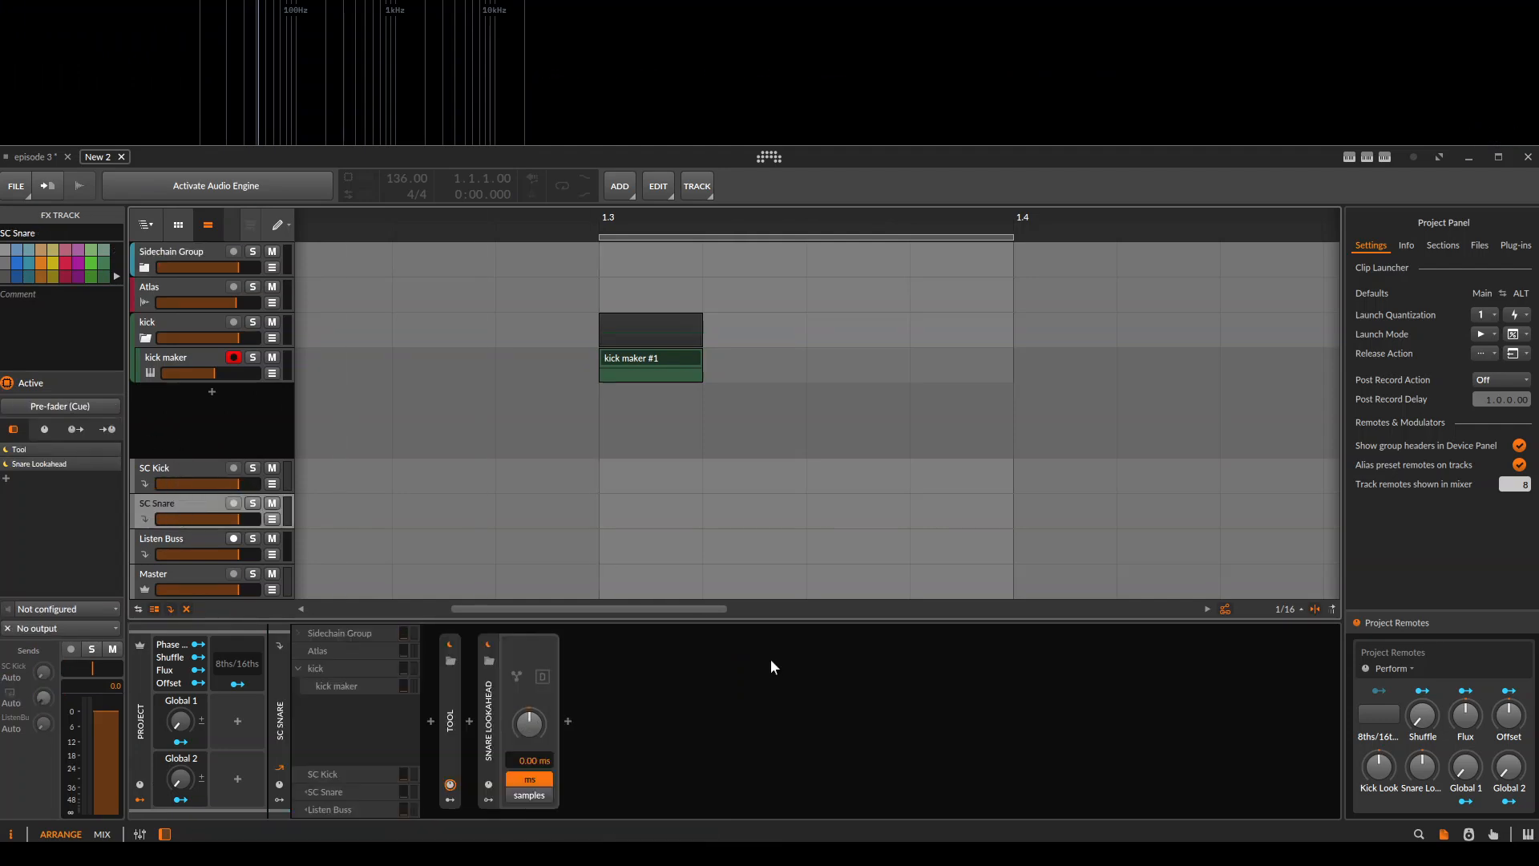
pyautogui.click(181, 466)
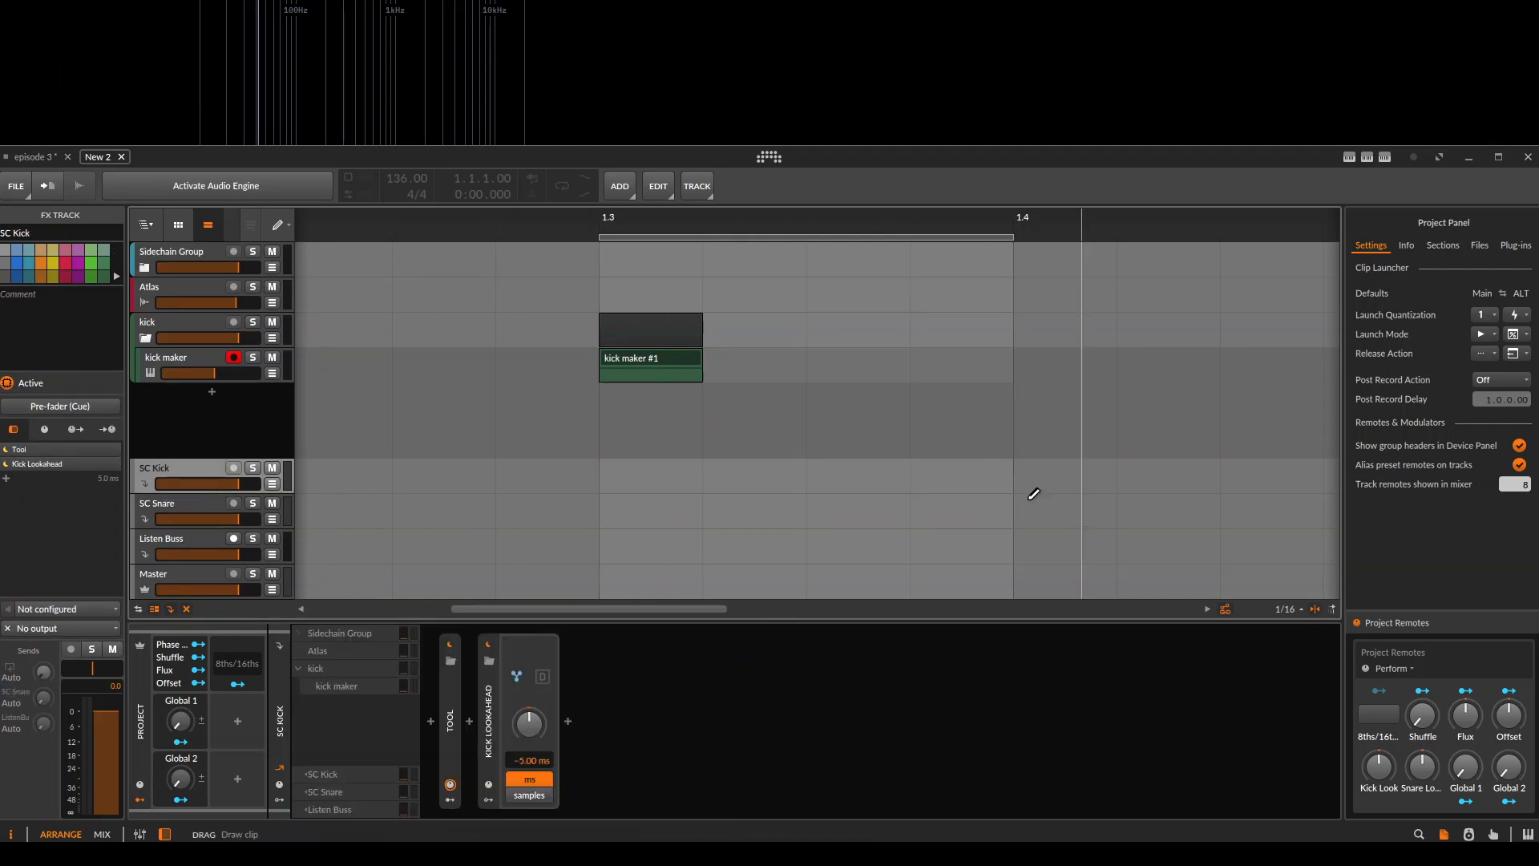
pyautogui.click(161, 543)
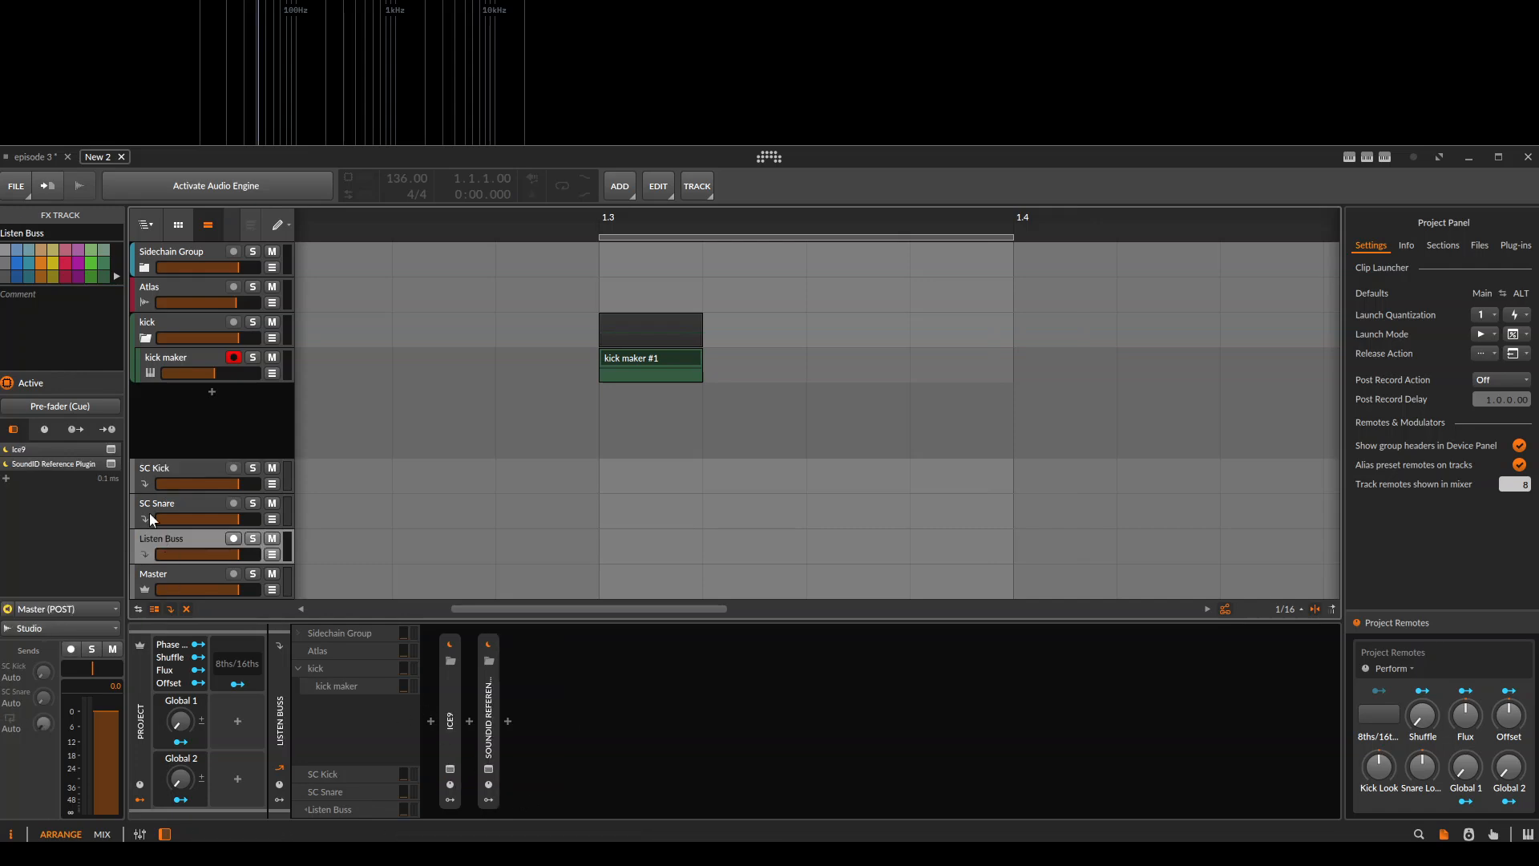
pyautogui.click(190, 286)
# Reopen the Sidechain Group's Hybrid SC patch and examine the Duck and RM source modules and their connections.
pyautogui.click(170, 253)
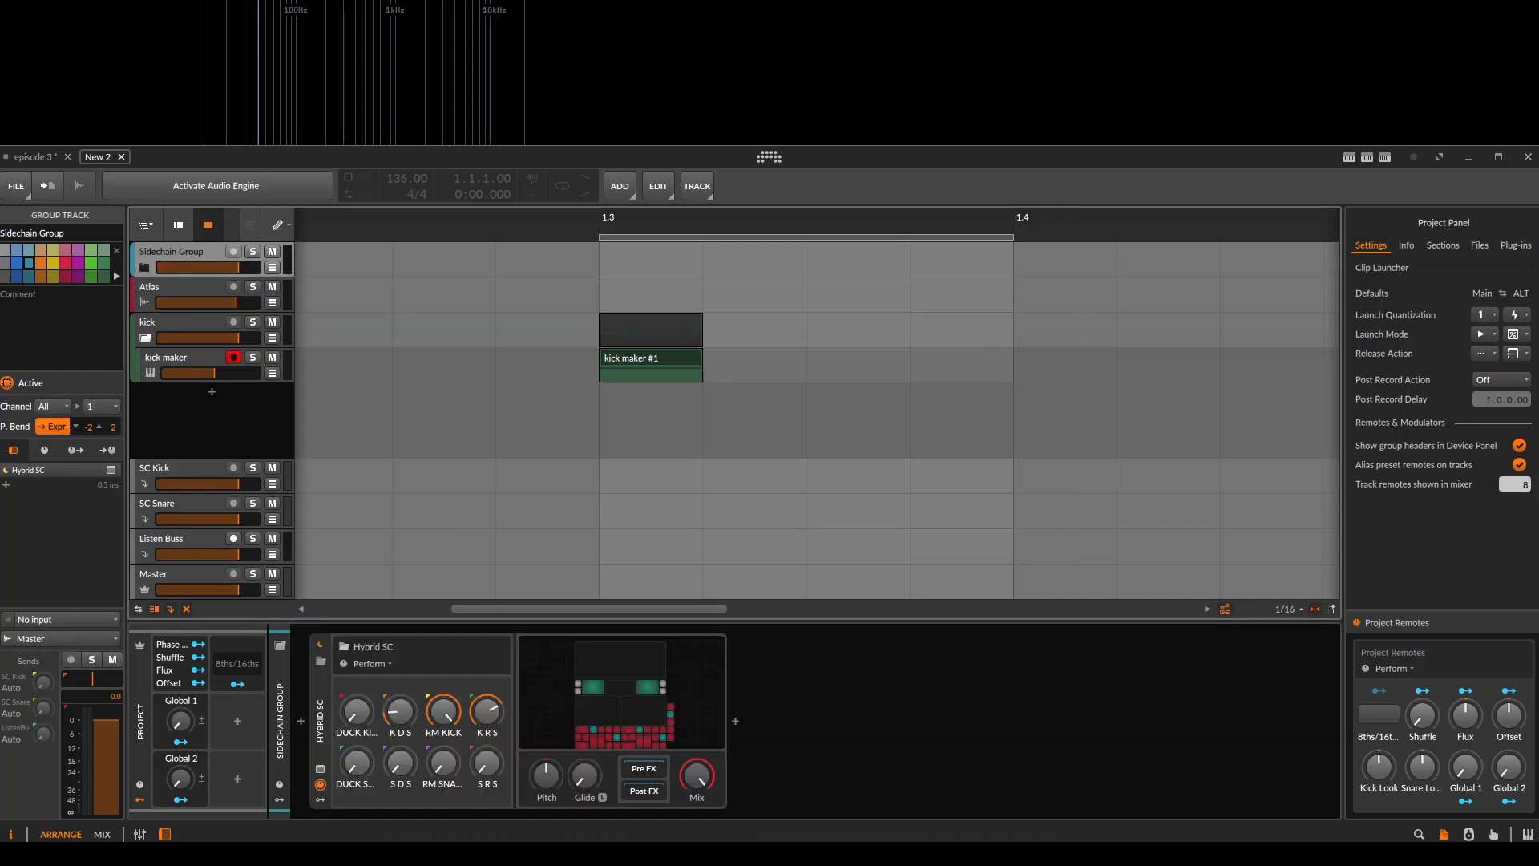
pyautogui.click(579, 705)
pyautogui.moveTo(1019, 519); pyautogui.dragTo(1002, 360)
pyautogui.scroll(2, 642, 425)
pyautogui.moveTo(631, 348); pyautogui.dragTo(787, 382)
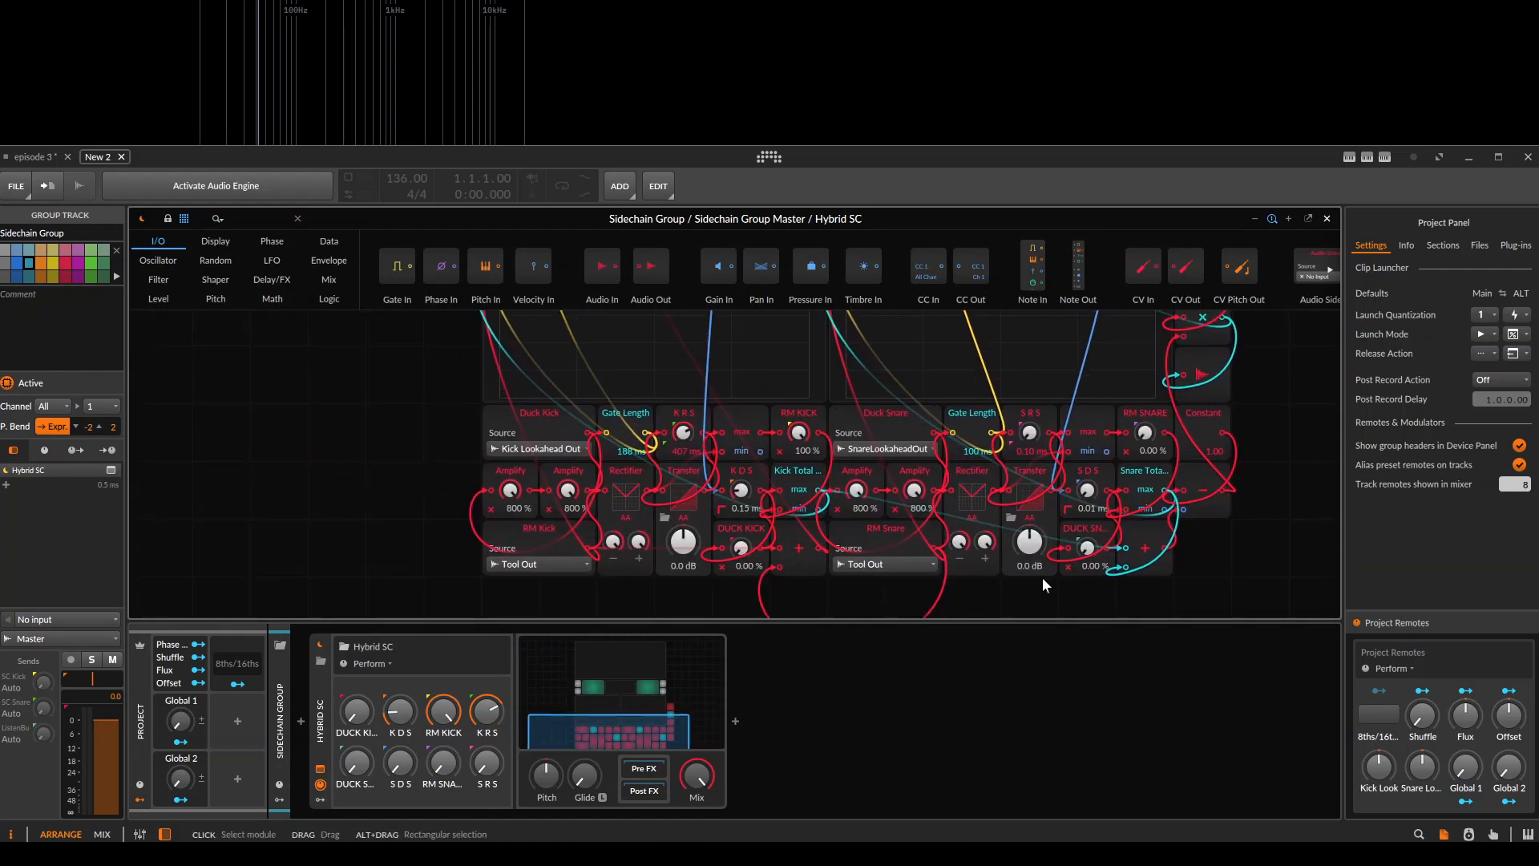
pyautogui.moveTo(651, 380); pyautogui.dragTo(510, 500)
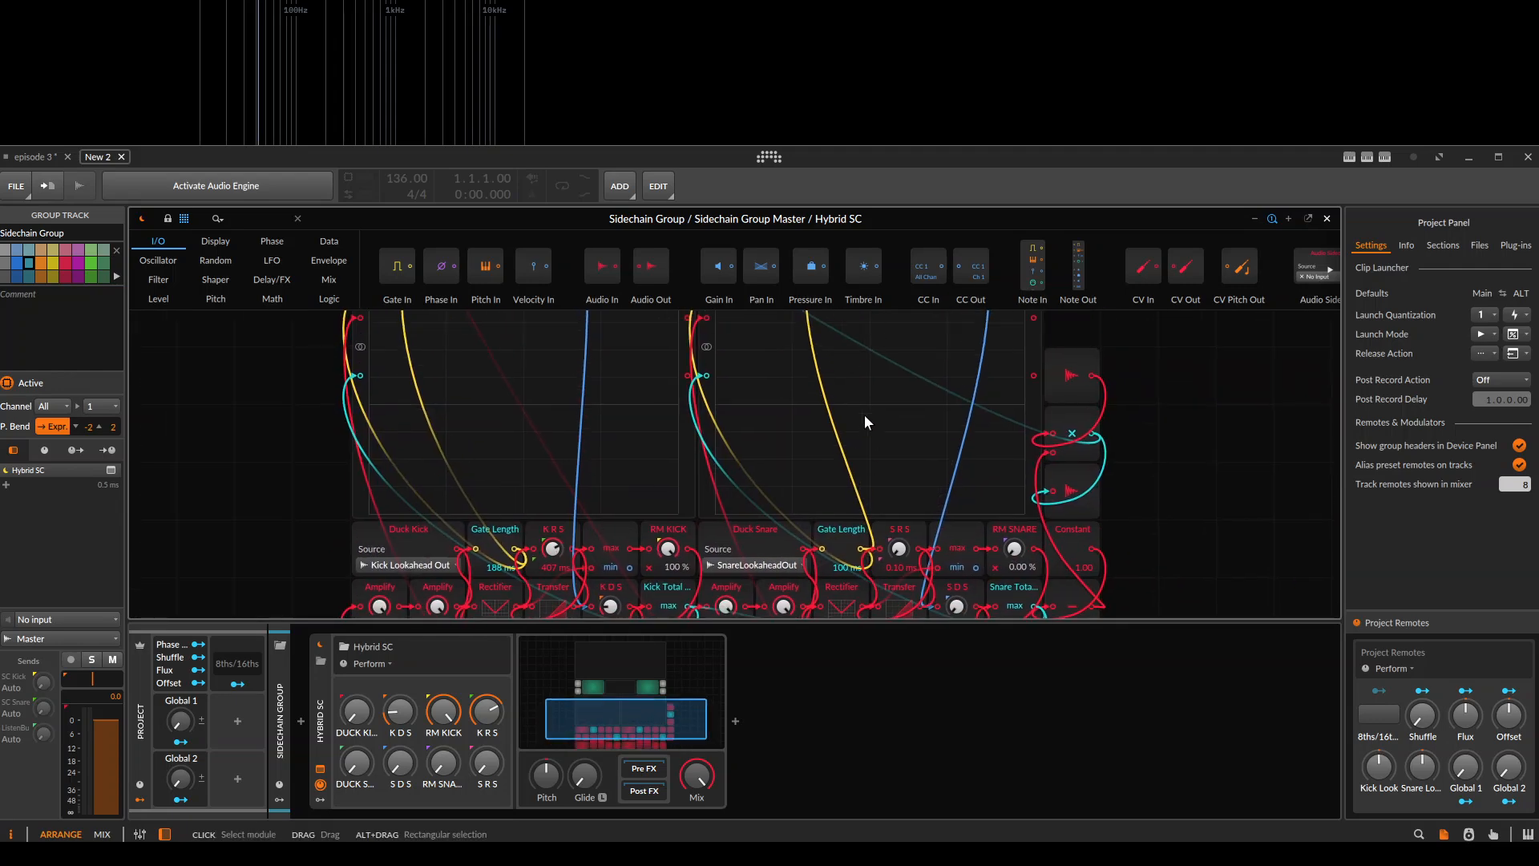
pyautogui.moveTo(865, 415); pyautogui.dragTo(774, 618)
pyautogui.moveTo(624, 484); pyautogui.dragTo(858, 259)
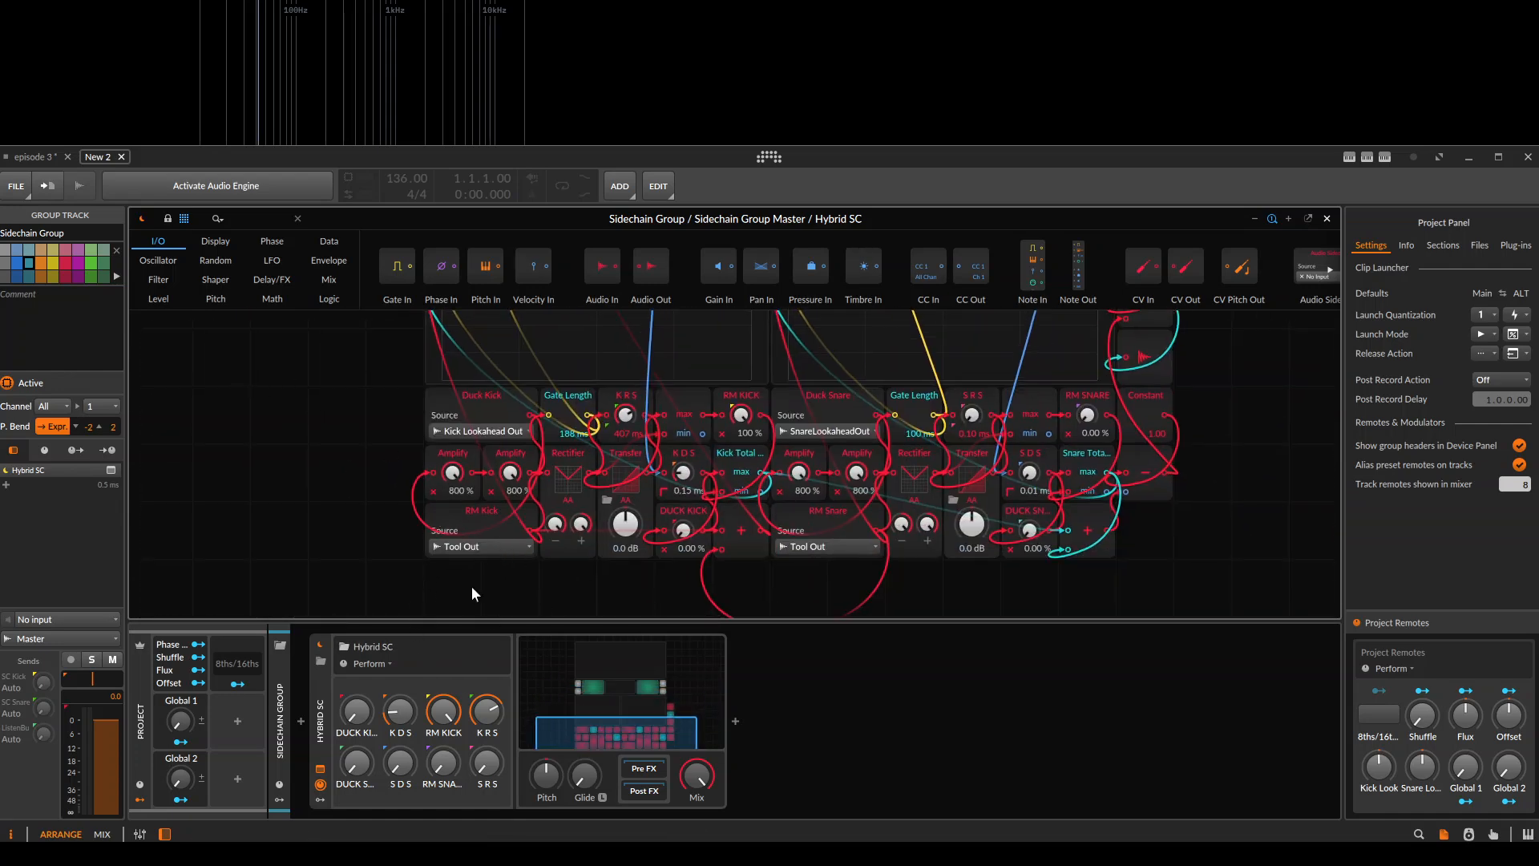
# Show the SC Snare track's devices alongside the patch and inspect the settings of its Tool device.
pyautogui.hotkey('alt', '2')
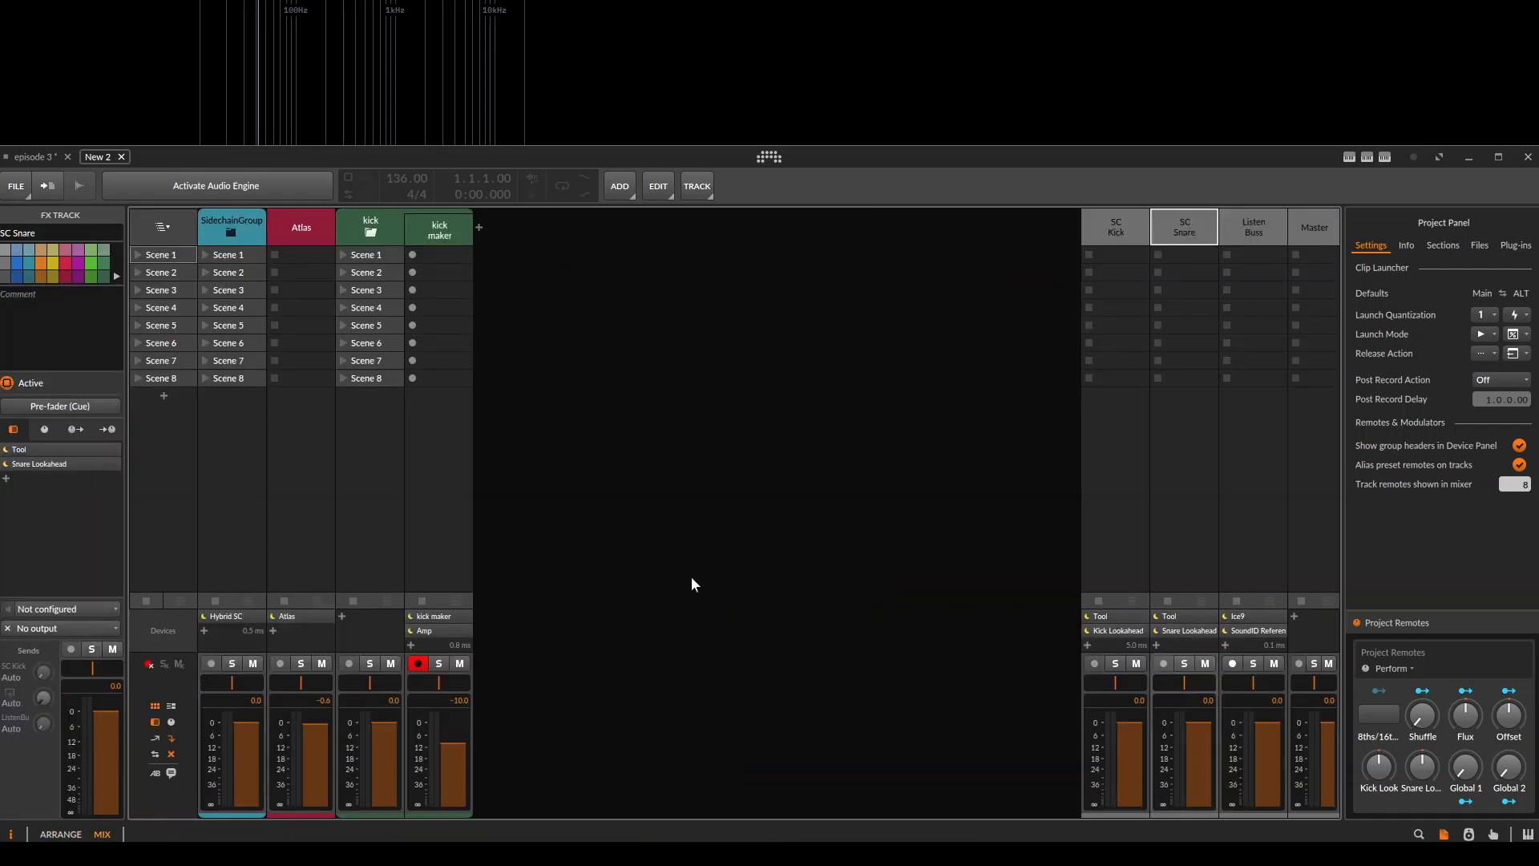
pyautogui.hotkey('alt', '1')
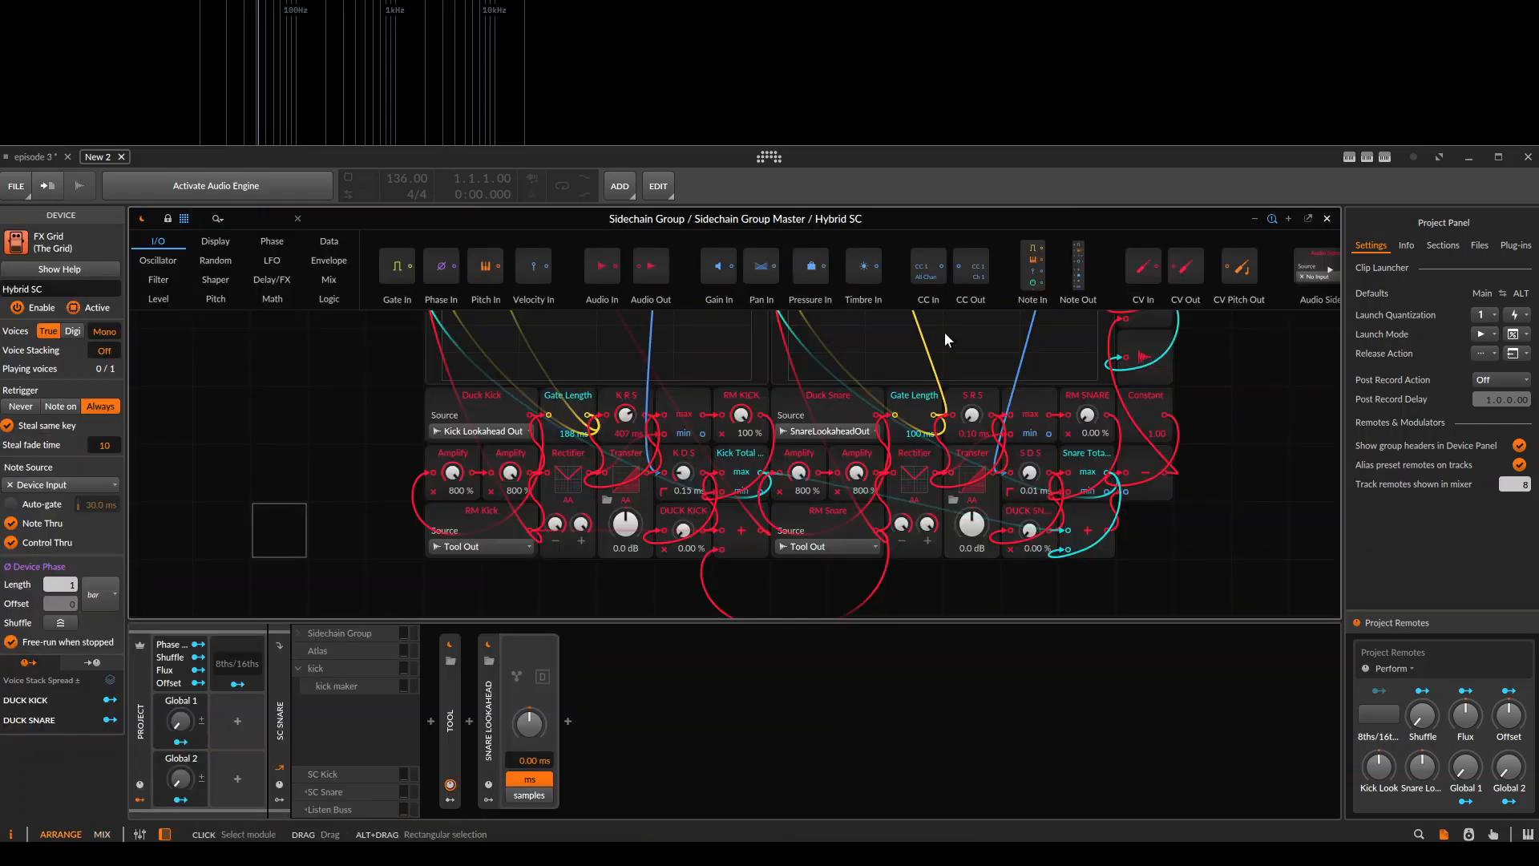
pyautogui.click(447, 726)
pyautogui.doubleClick(454, 711)
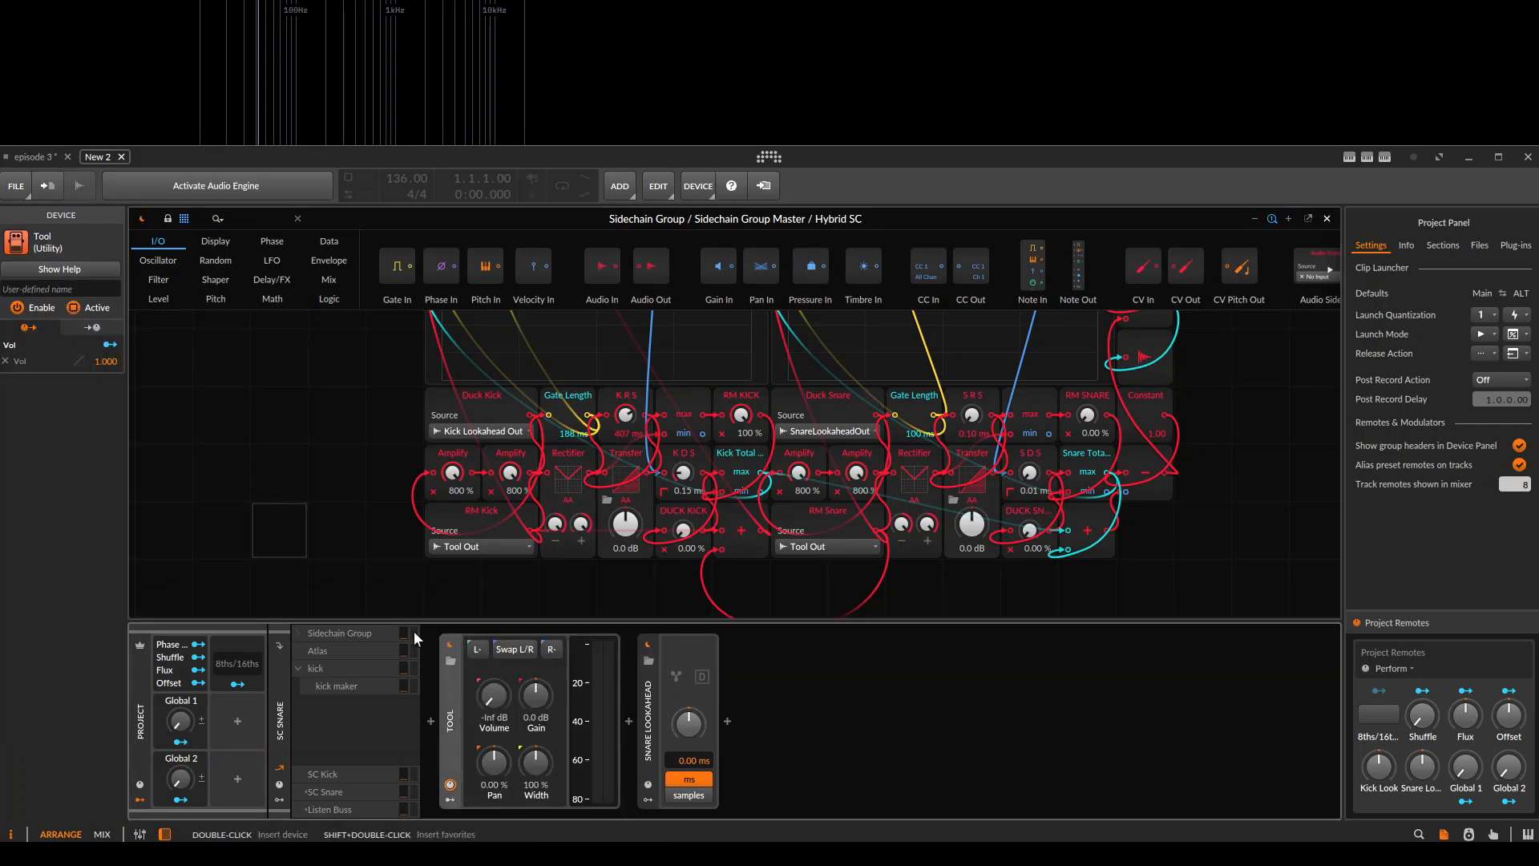
pyautogui.doubleClick(450, 725)
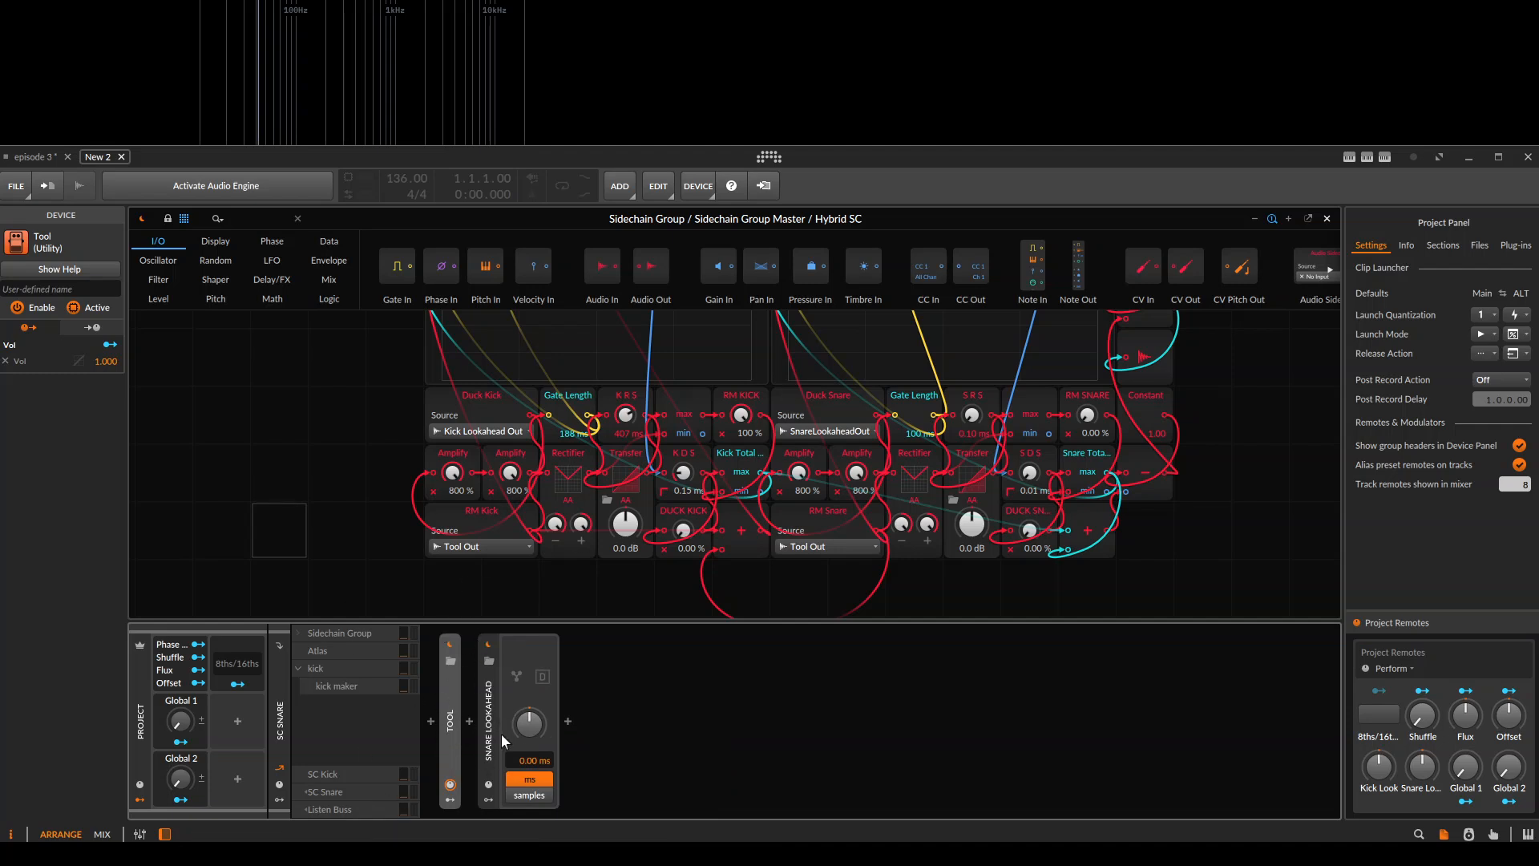
# Check the SC Snare Tool device again and view the source choices of the RM Kick module.
pyautogui.scroll(1, 368, 350)
pyautogui.moveTo(278, 330); pyautogui.dragTo(241, 270)
pyautogui.doubleClick(446, 719)
pyautogui.doubleClick(445, 719)
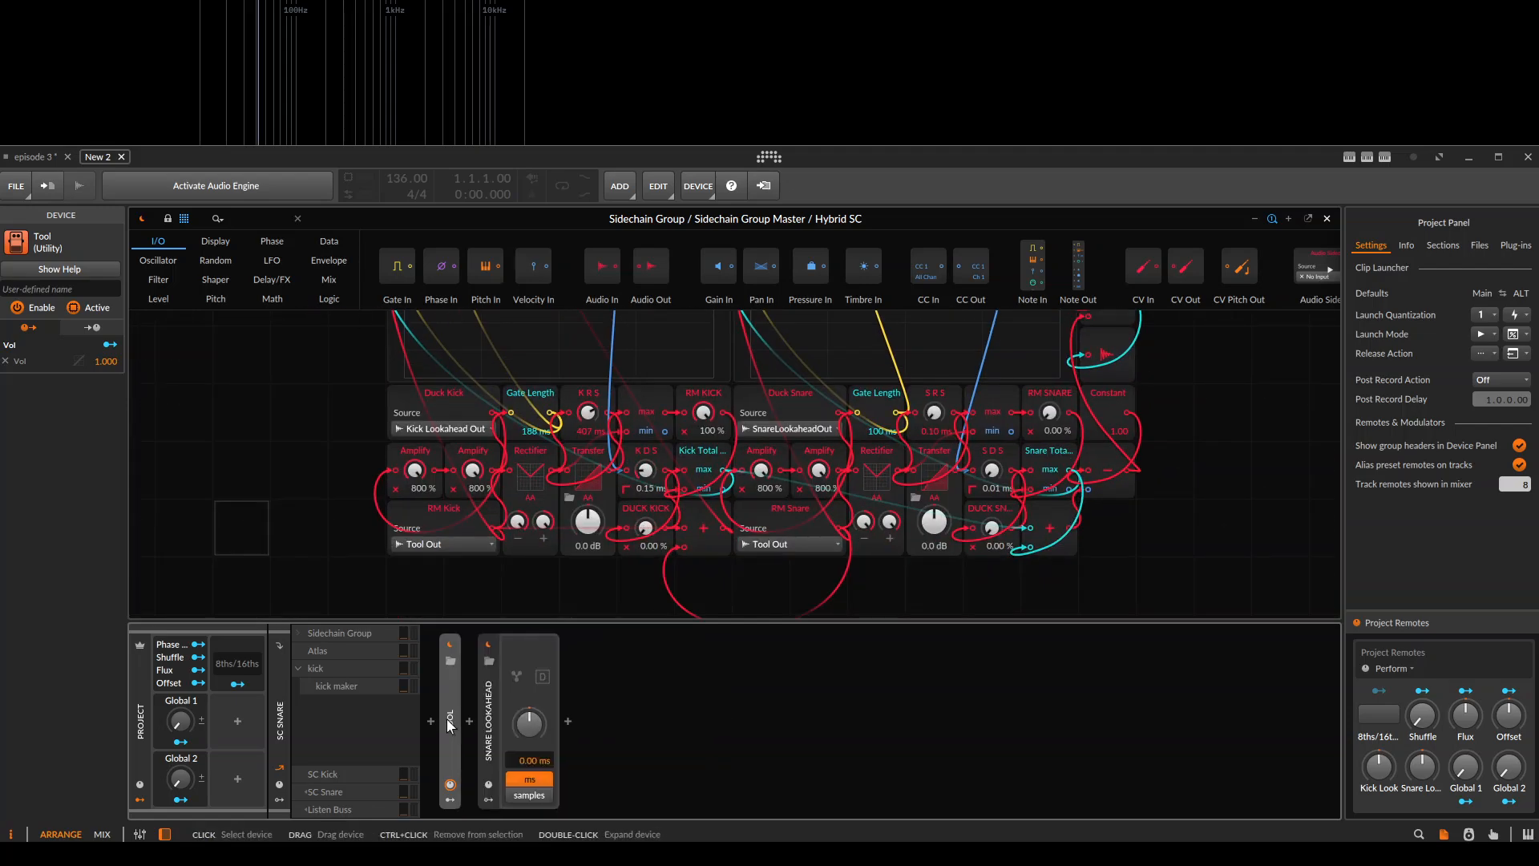
pyautogui.click(465, 542)
pyautogui.click(465, 541)
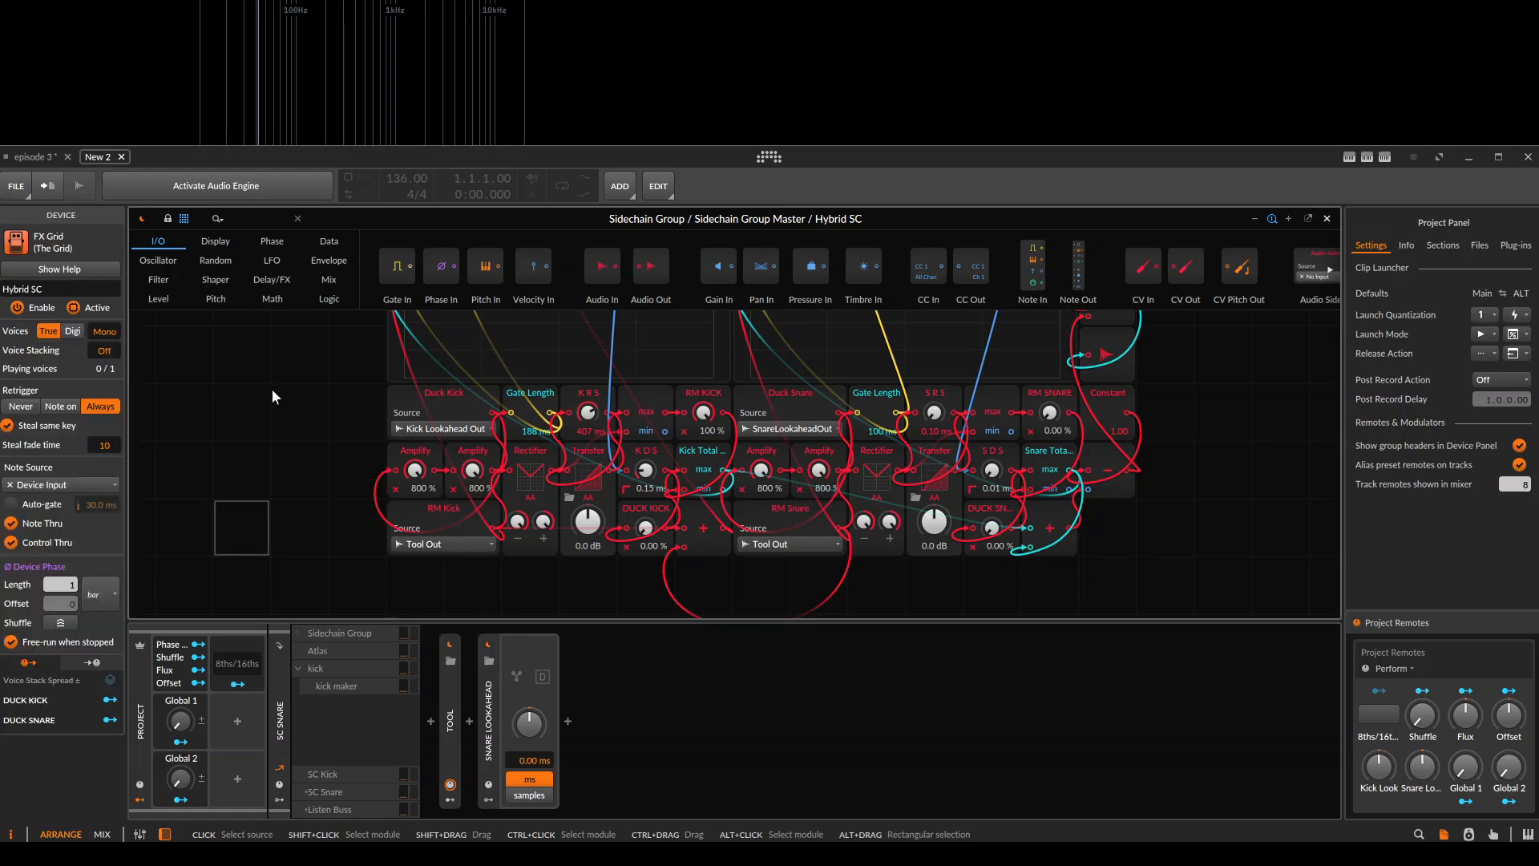
# Return to the episode 3 project and play the full mix from bar 7, then restart points around bar 9.
pyautogui.click(40, 159)
pyautogui.moveTo(504, 298); pyautogui.dragTo(616, 300)
pyautogui.click(647, 359)
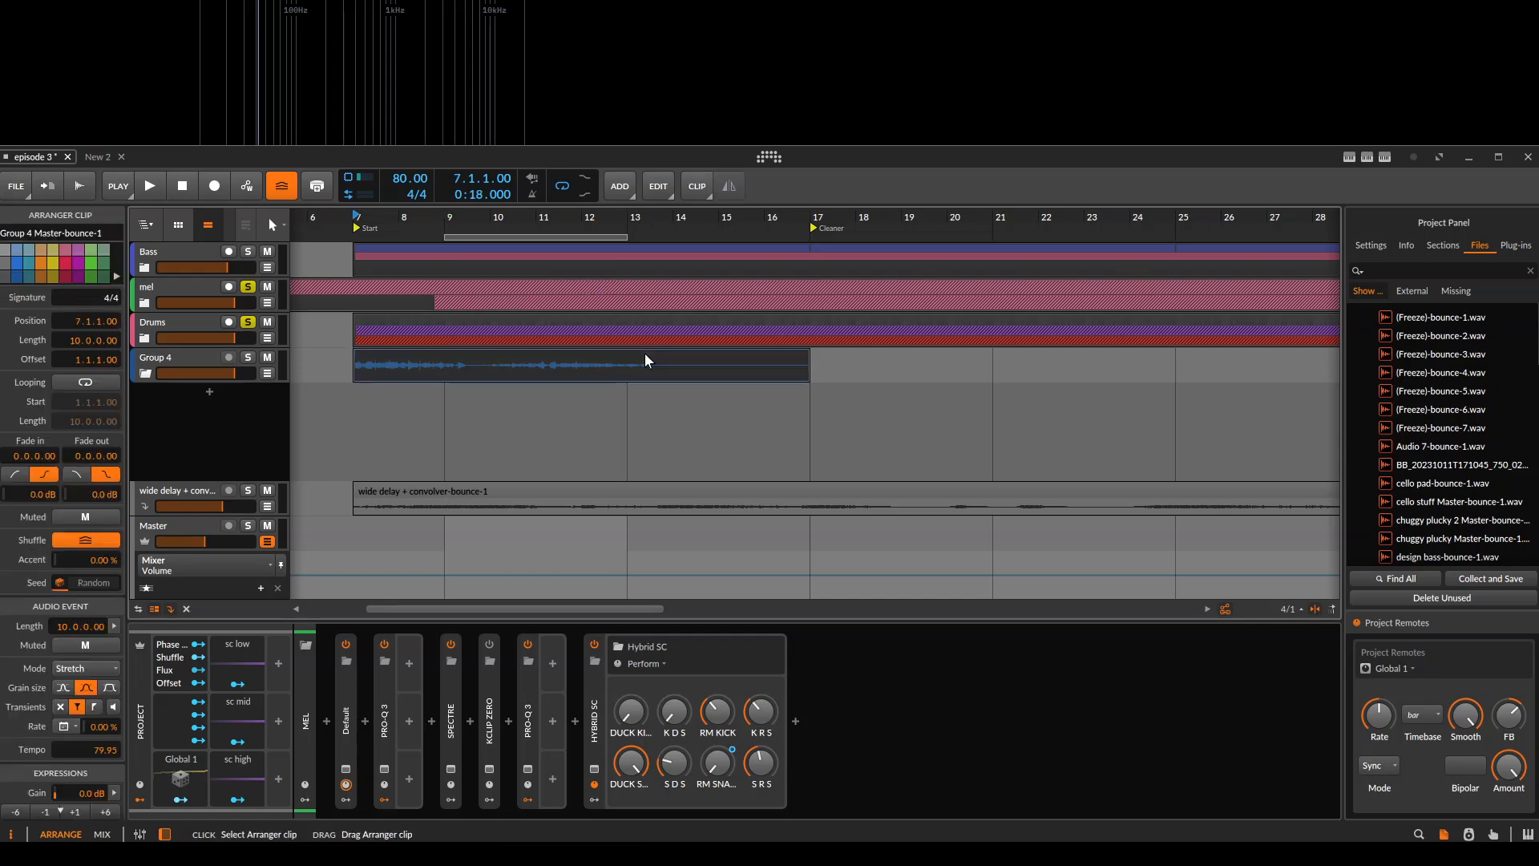
pyautogui.press('space')
pyautogui.click(442, 304)
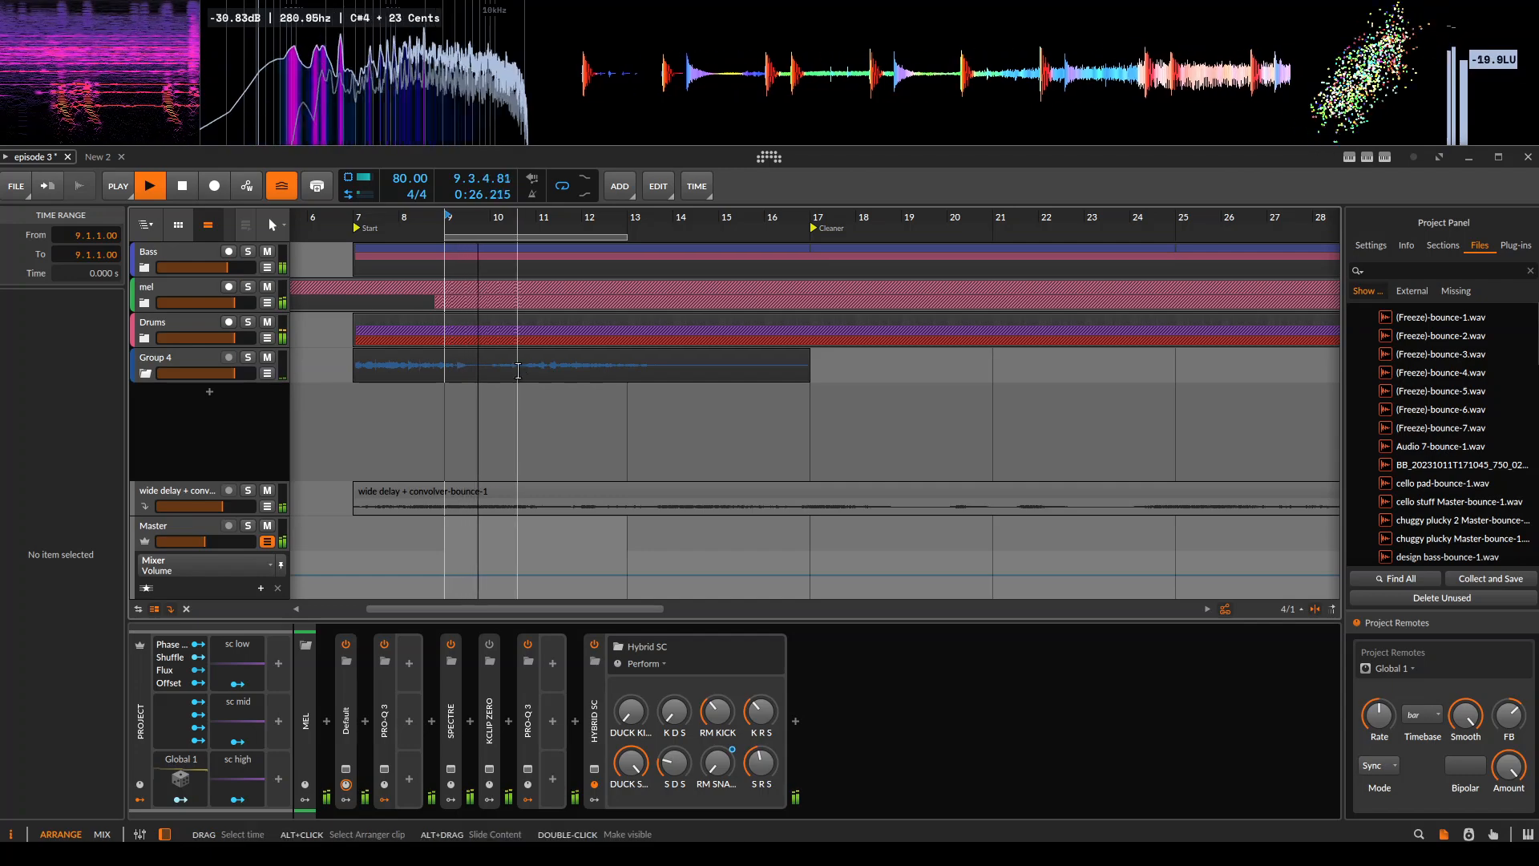
pyautogui.scroll(2, 492, 353)
pyautogui.click(416, 300)
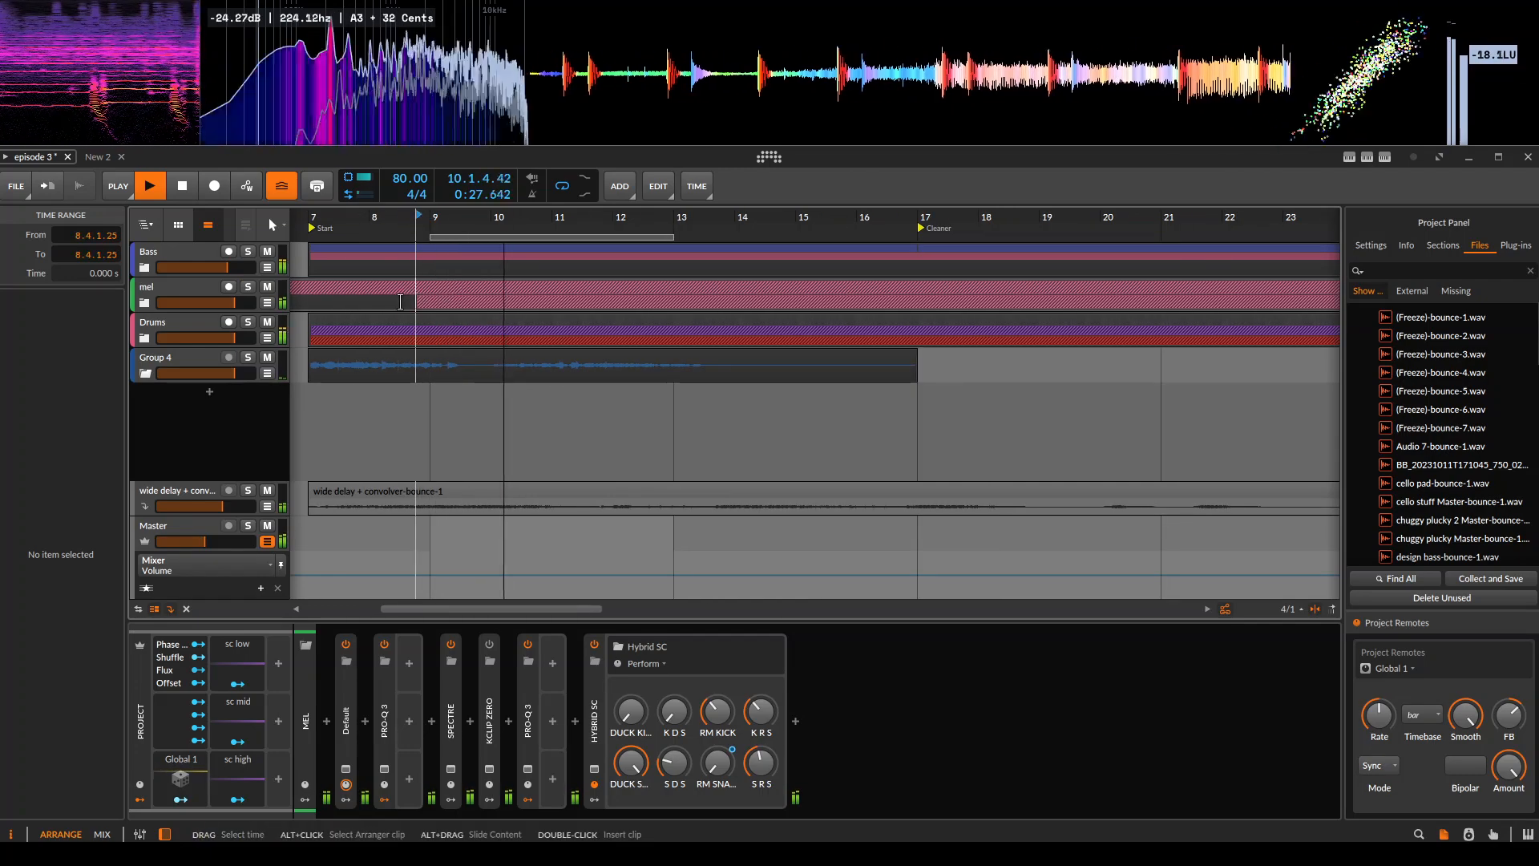
# View the mel group's Hybrid SC patch during playback, close it and compare the Bass and mel groups' Hybrid SC controls.
pyautogui.click(152, 287)
pyautogui.click(597, 711)
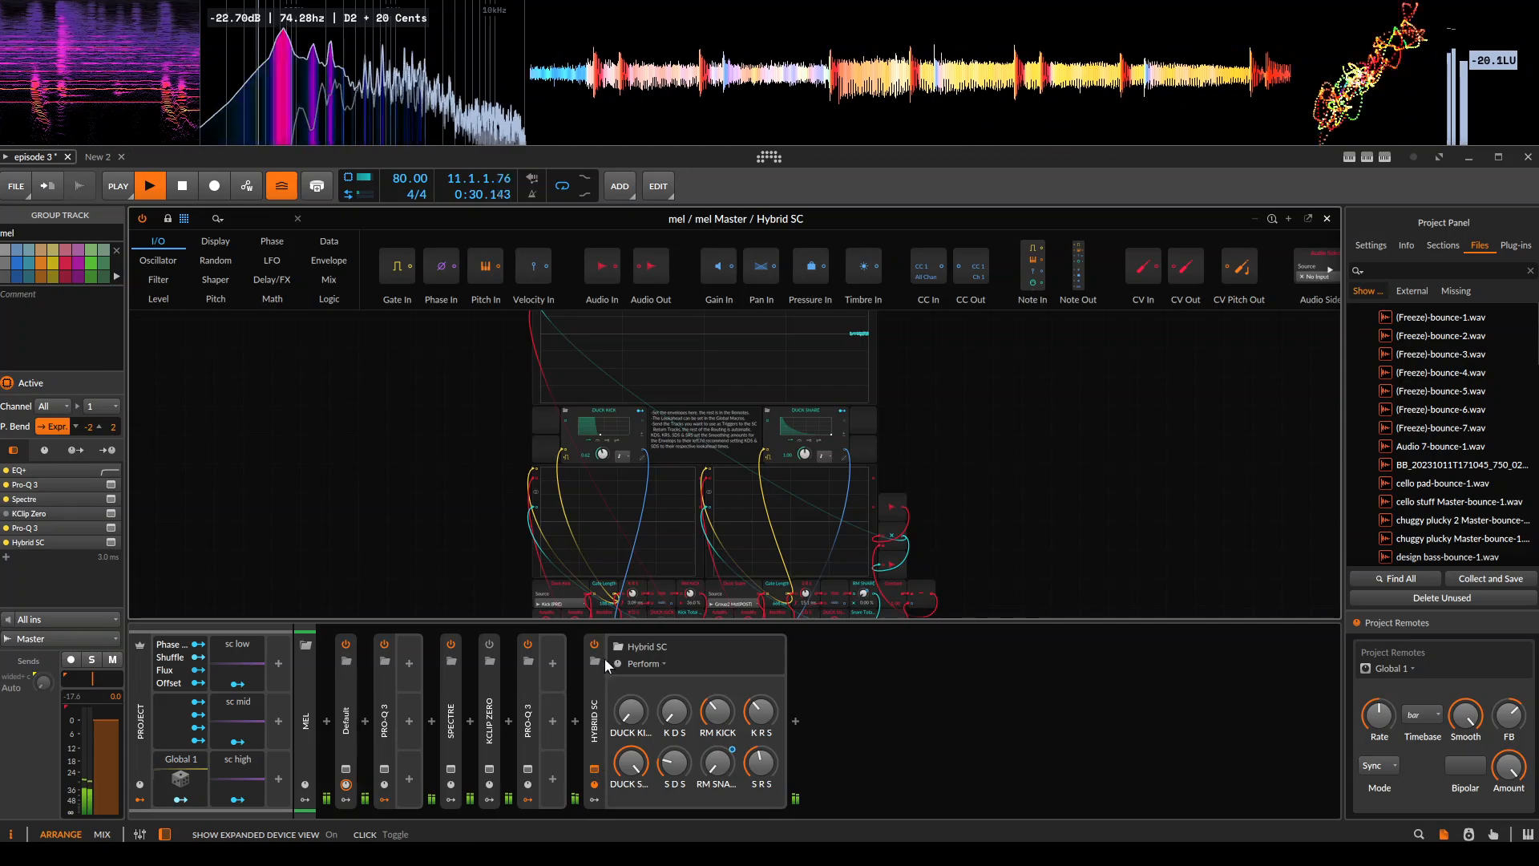
pyautogui.click(349, 396)
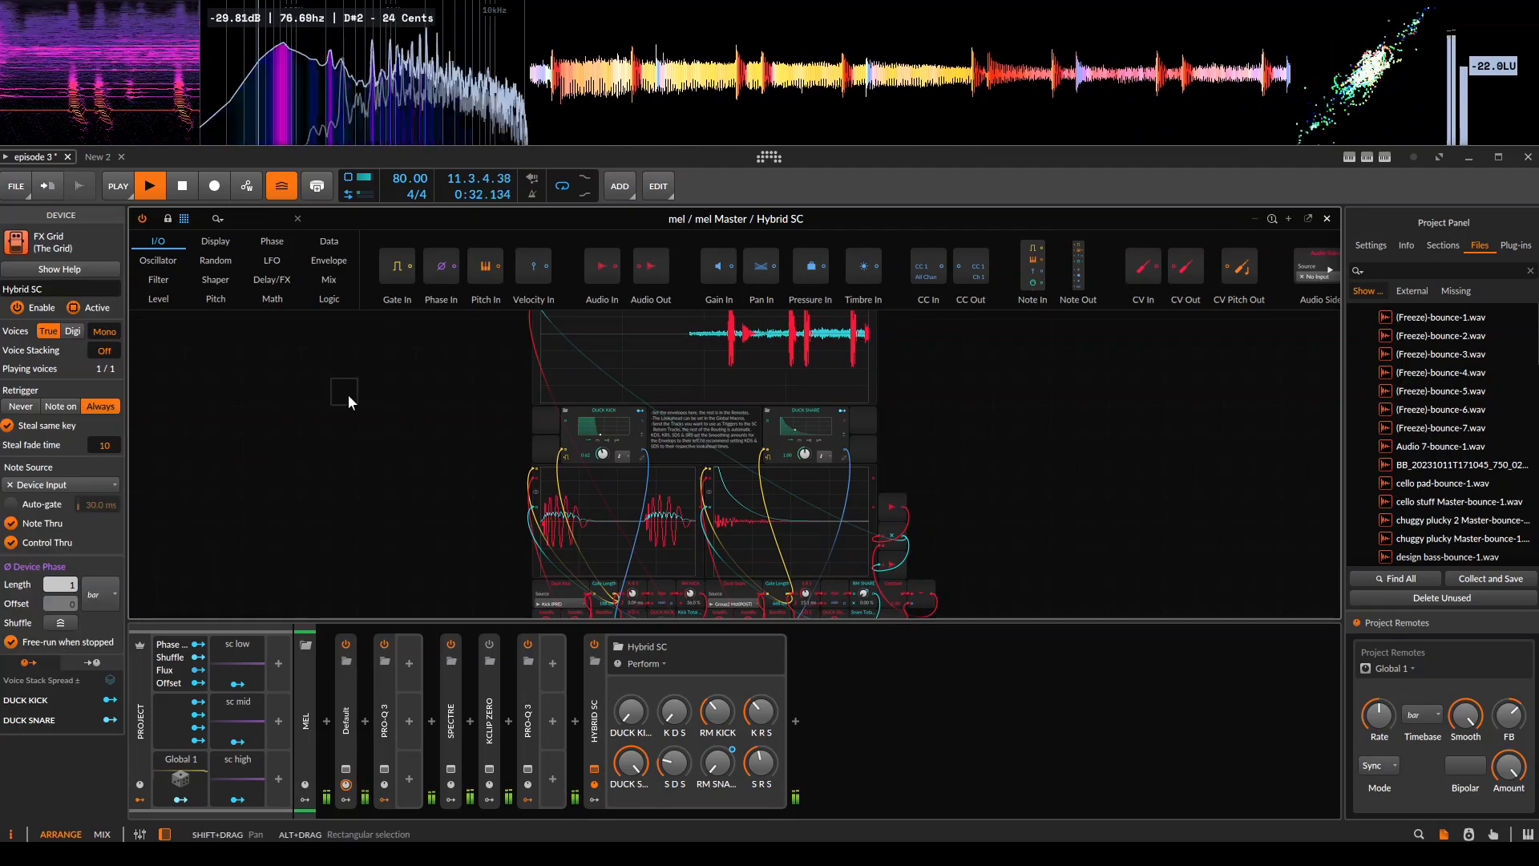
pyautogui.press('Escape')
pyautogui.click(197, 254)
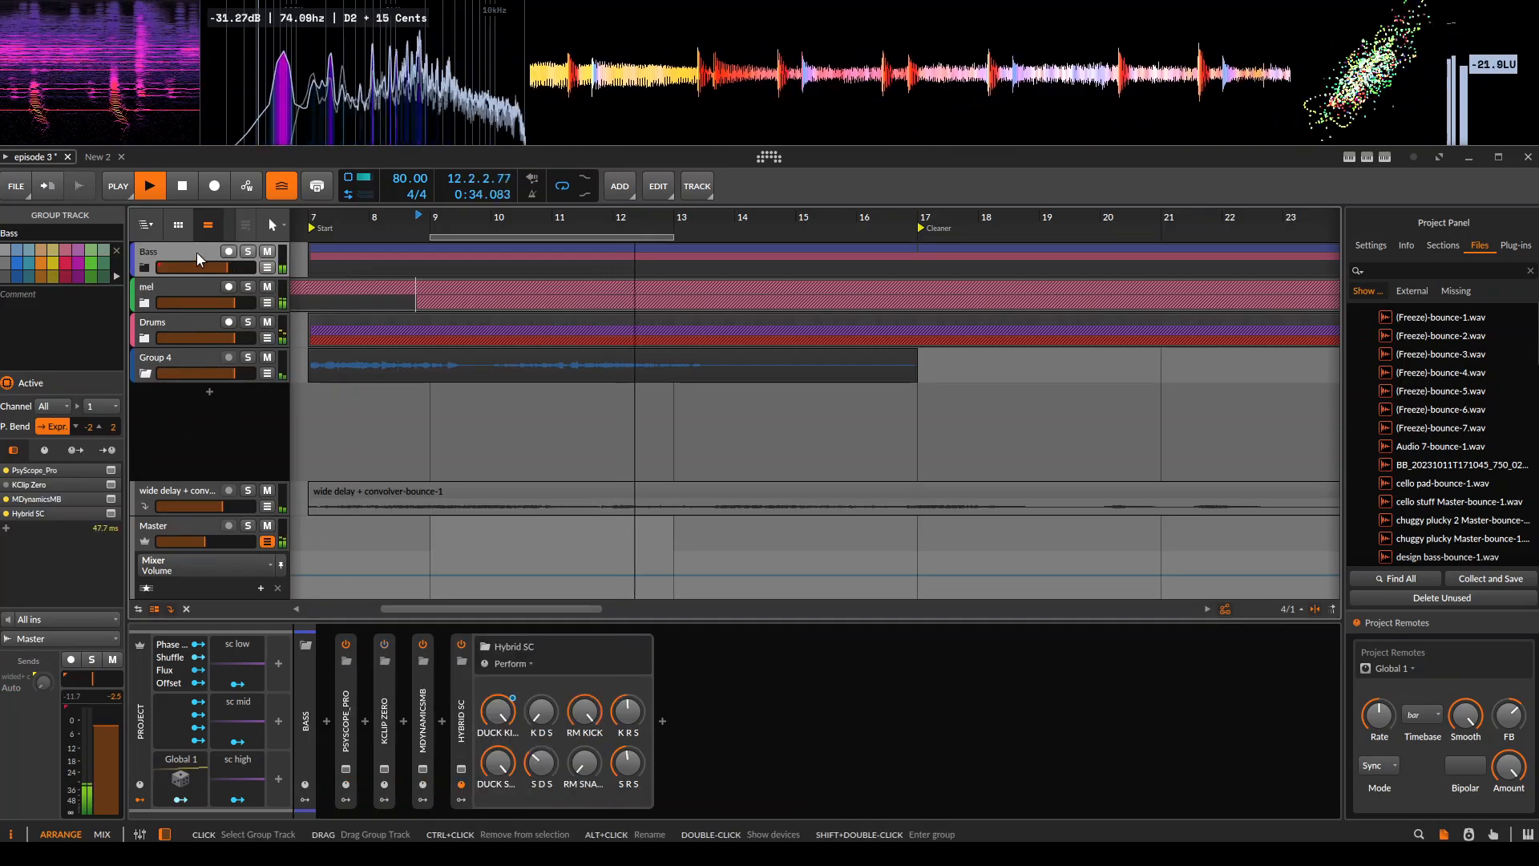
pyautogui.click(180, 290)
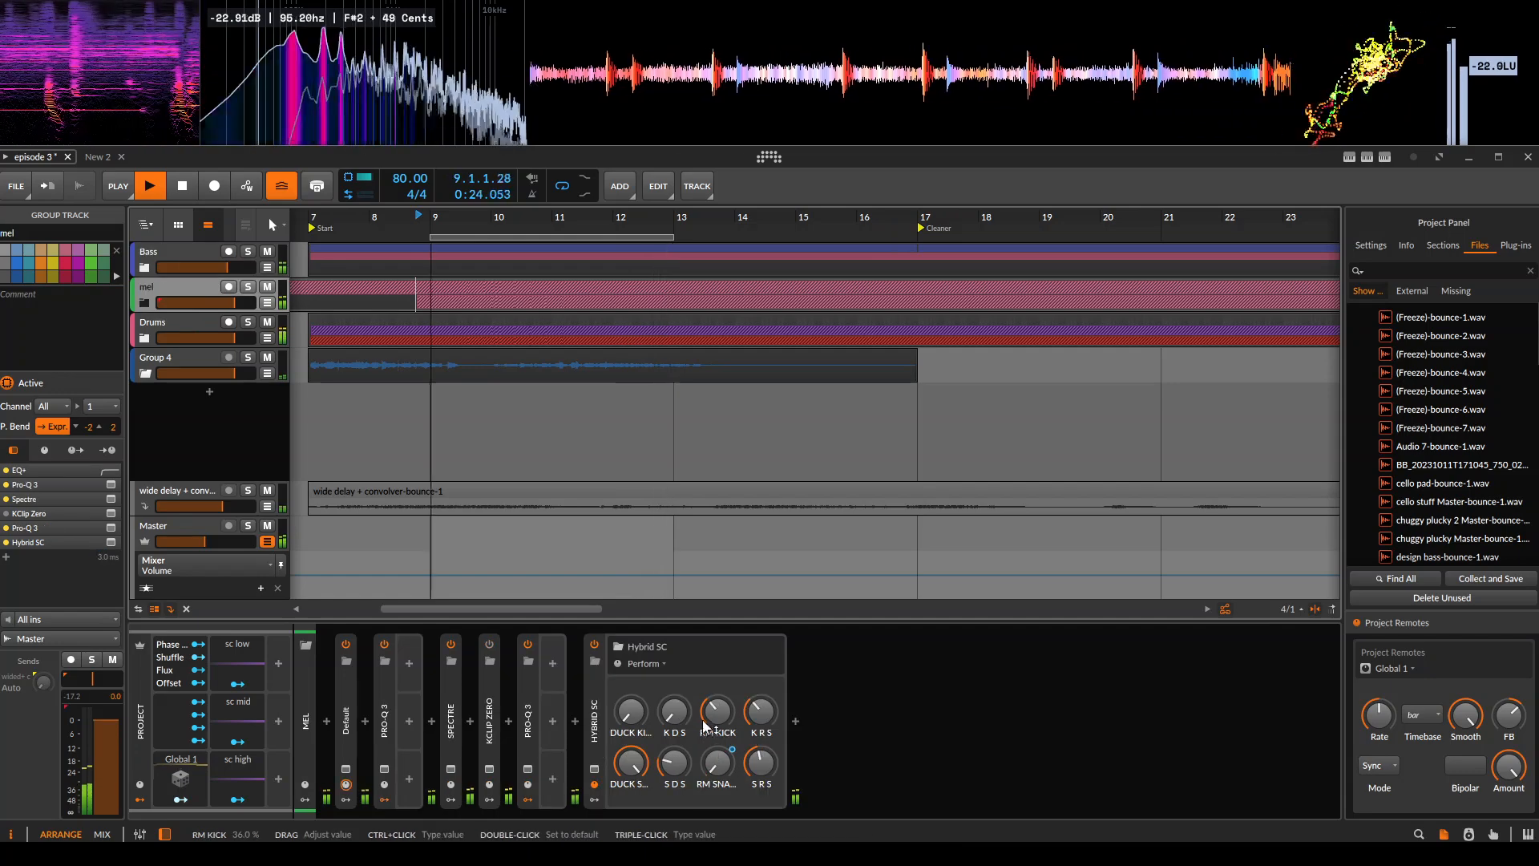
# Select the time range from bar 9 to bar 13 on the mel group's lane.
pyautogui.rightClick(703, 727)
pyautogui.click(703, 597)
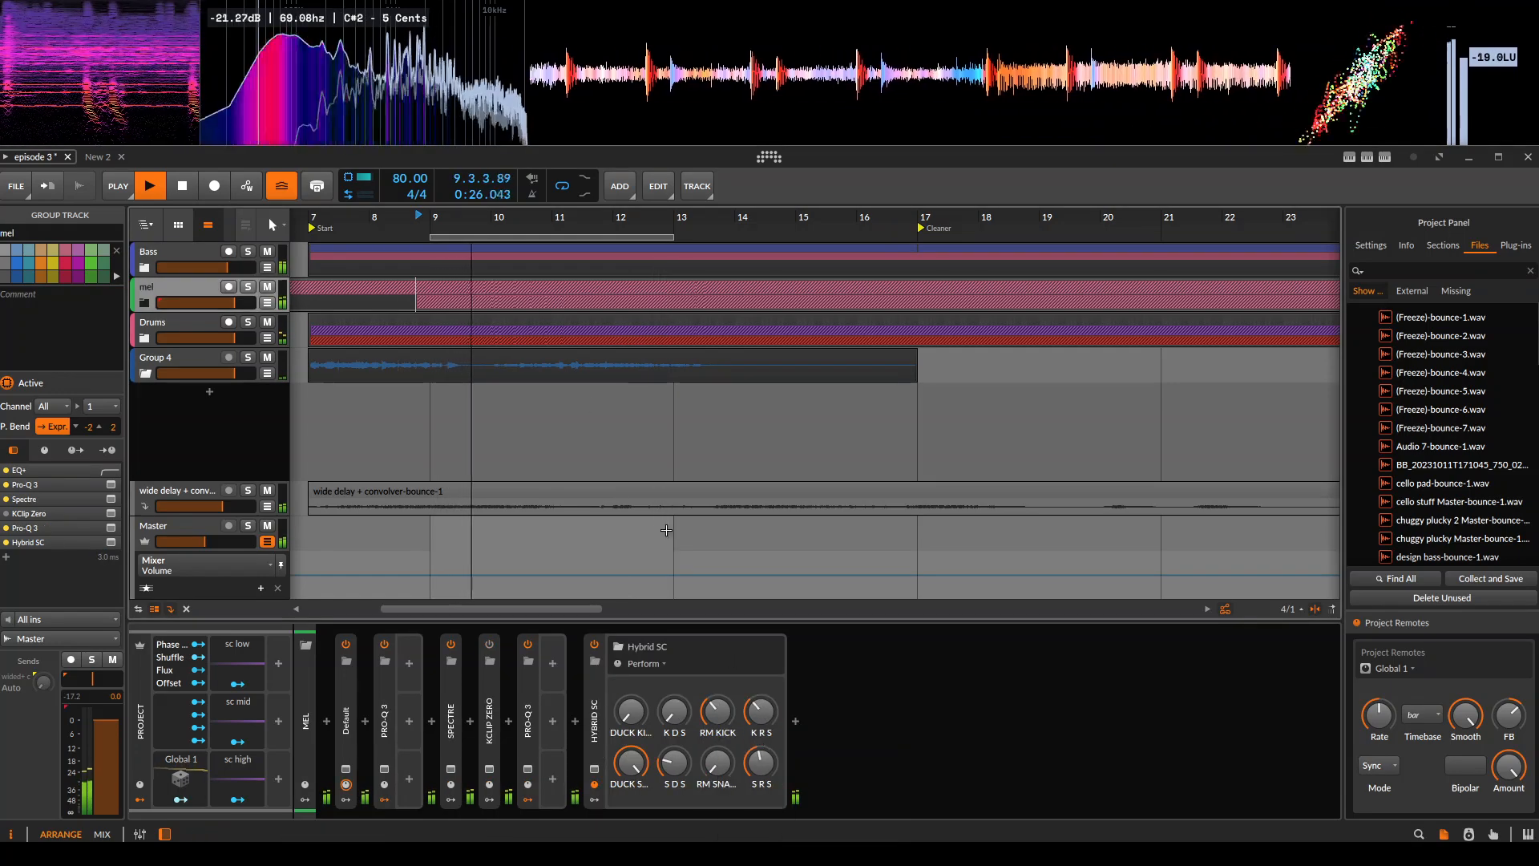
pyautogui.scroll(-2, 441, 303)
pyautogui.click(445, 305)
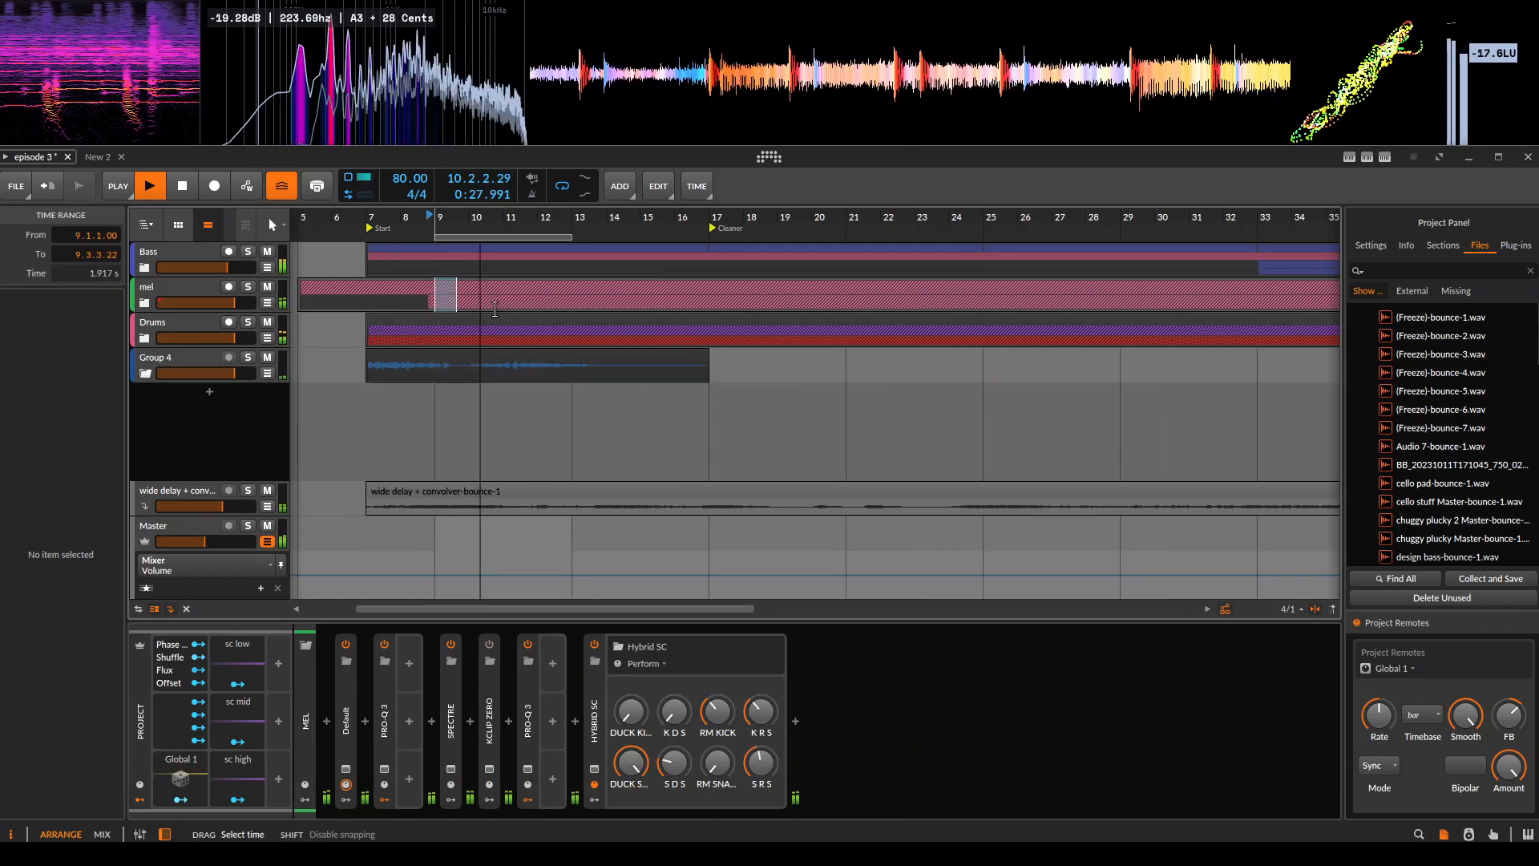
pyautogui.moveTo(444, 305); pyautogui.dragTo(572, 290)
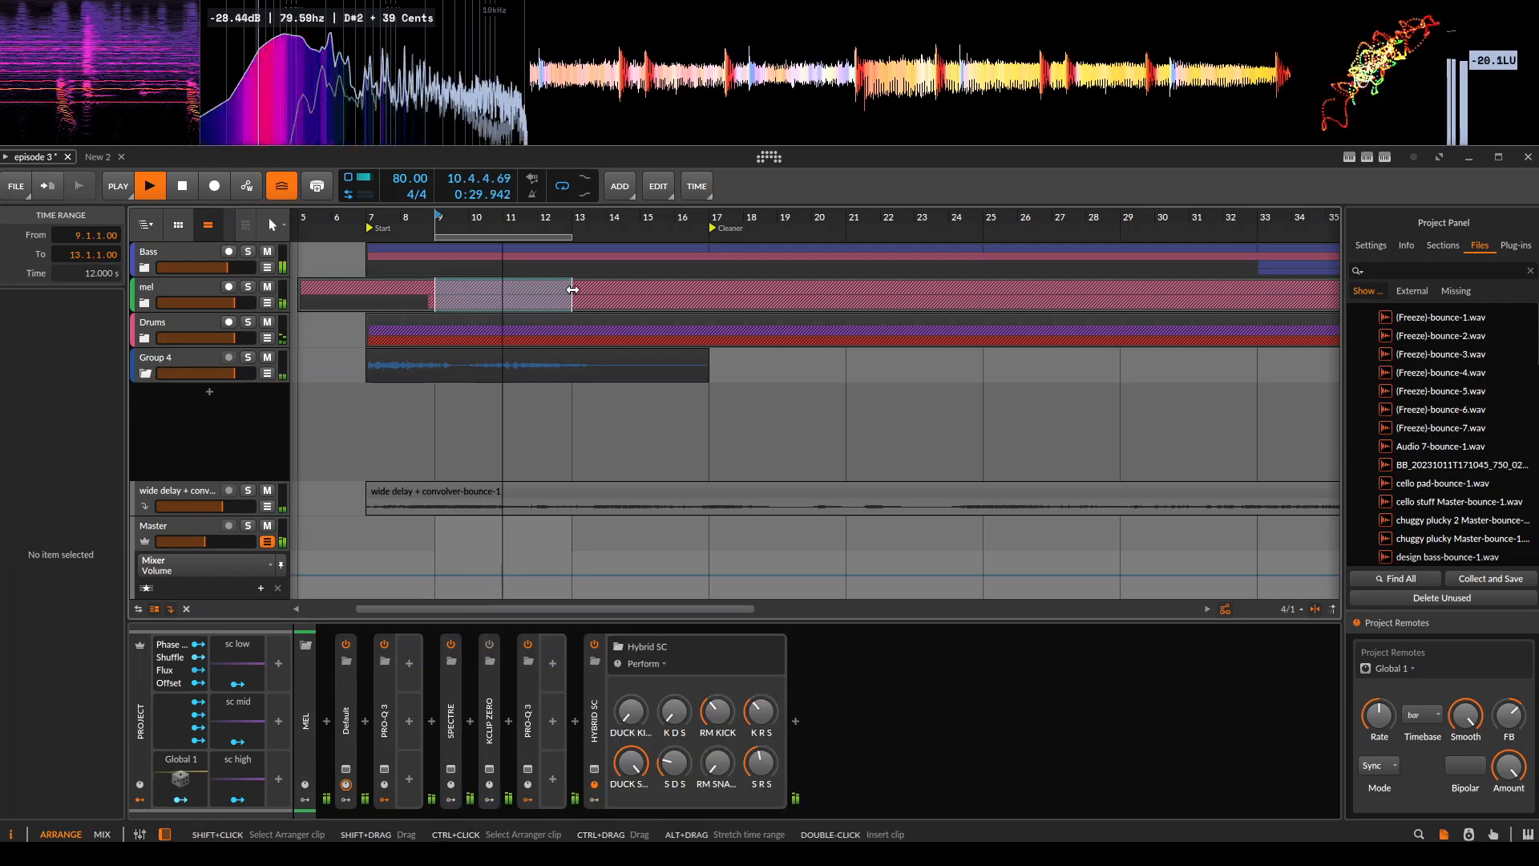
# Open the mel group's Hybrid SC patch, watch its kick and snare scopes during playback, and stop playback.
pyautogui.click(594, 770)
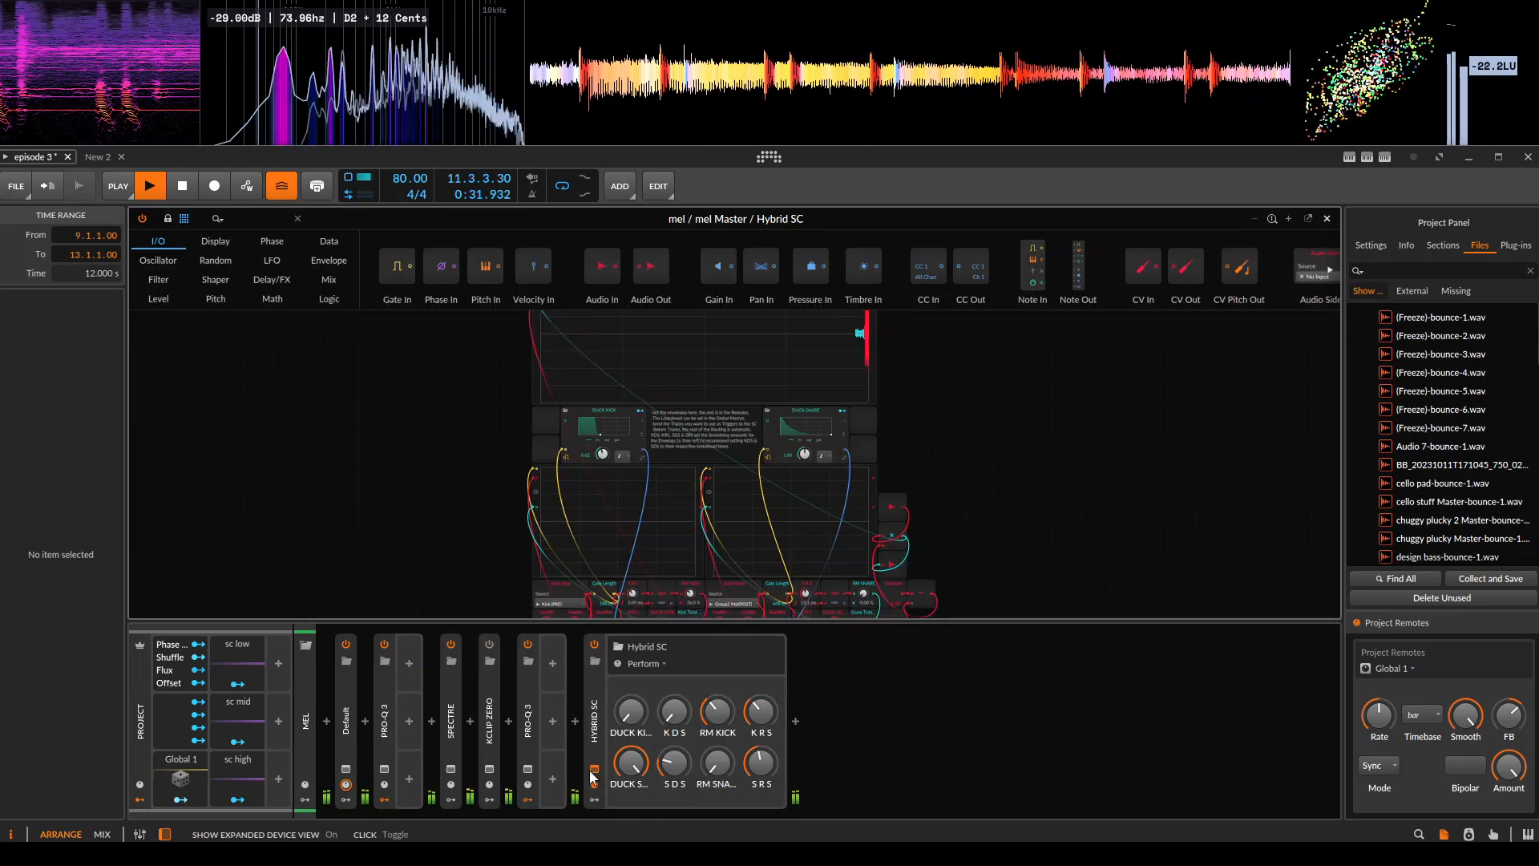
pyautogui.scroll(3, 823, 470)
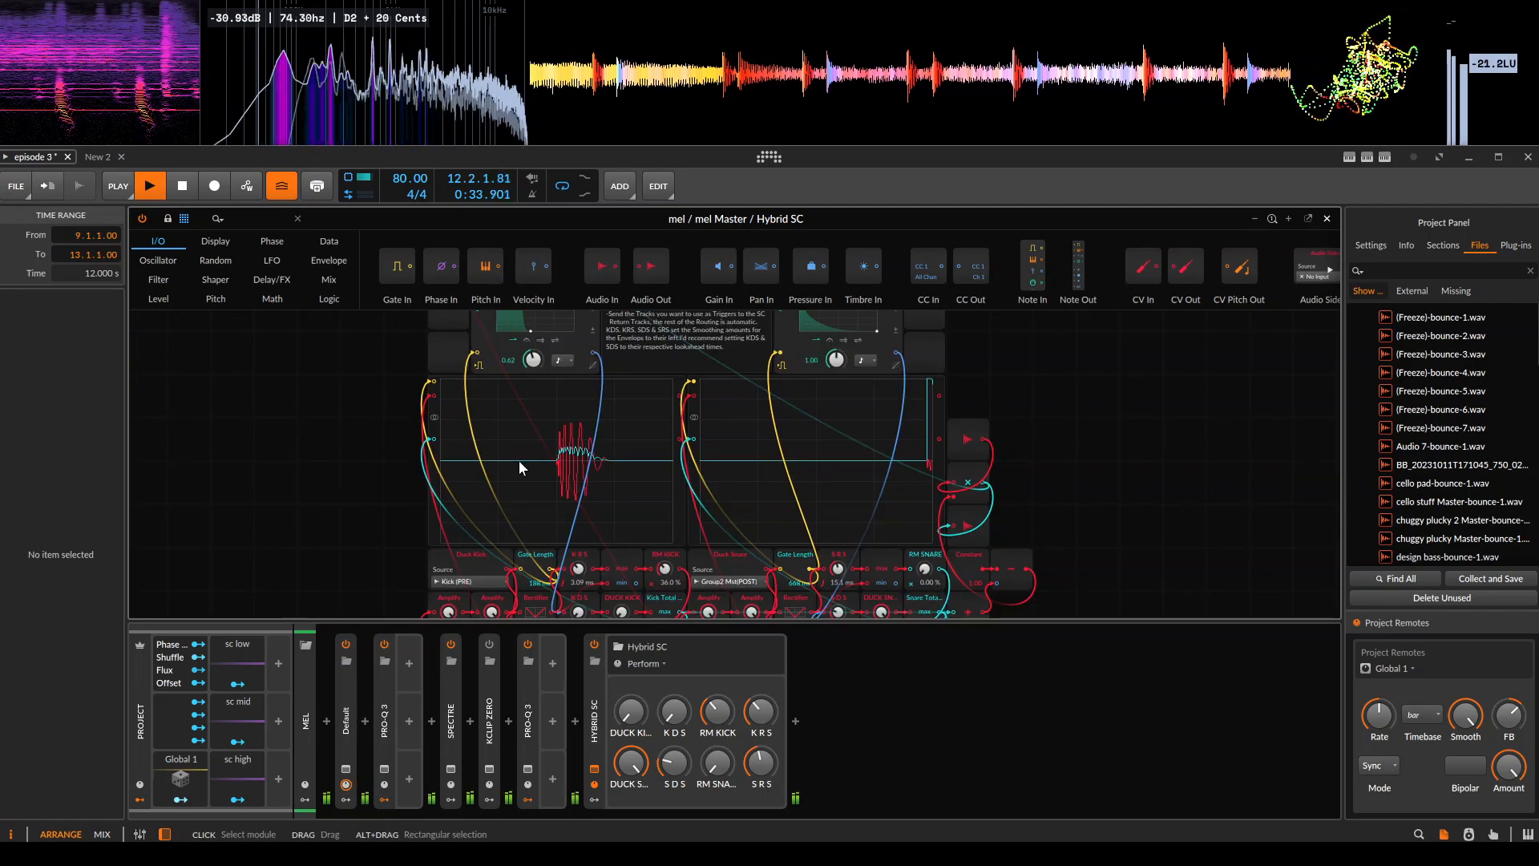
pyautogui.moveTo(517, 444); pyautogui.dragTo(508, 477)
pyautogui.moveTo(557, 408); pyautogui.dragTo(544, 447)
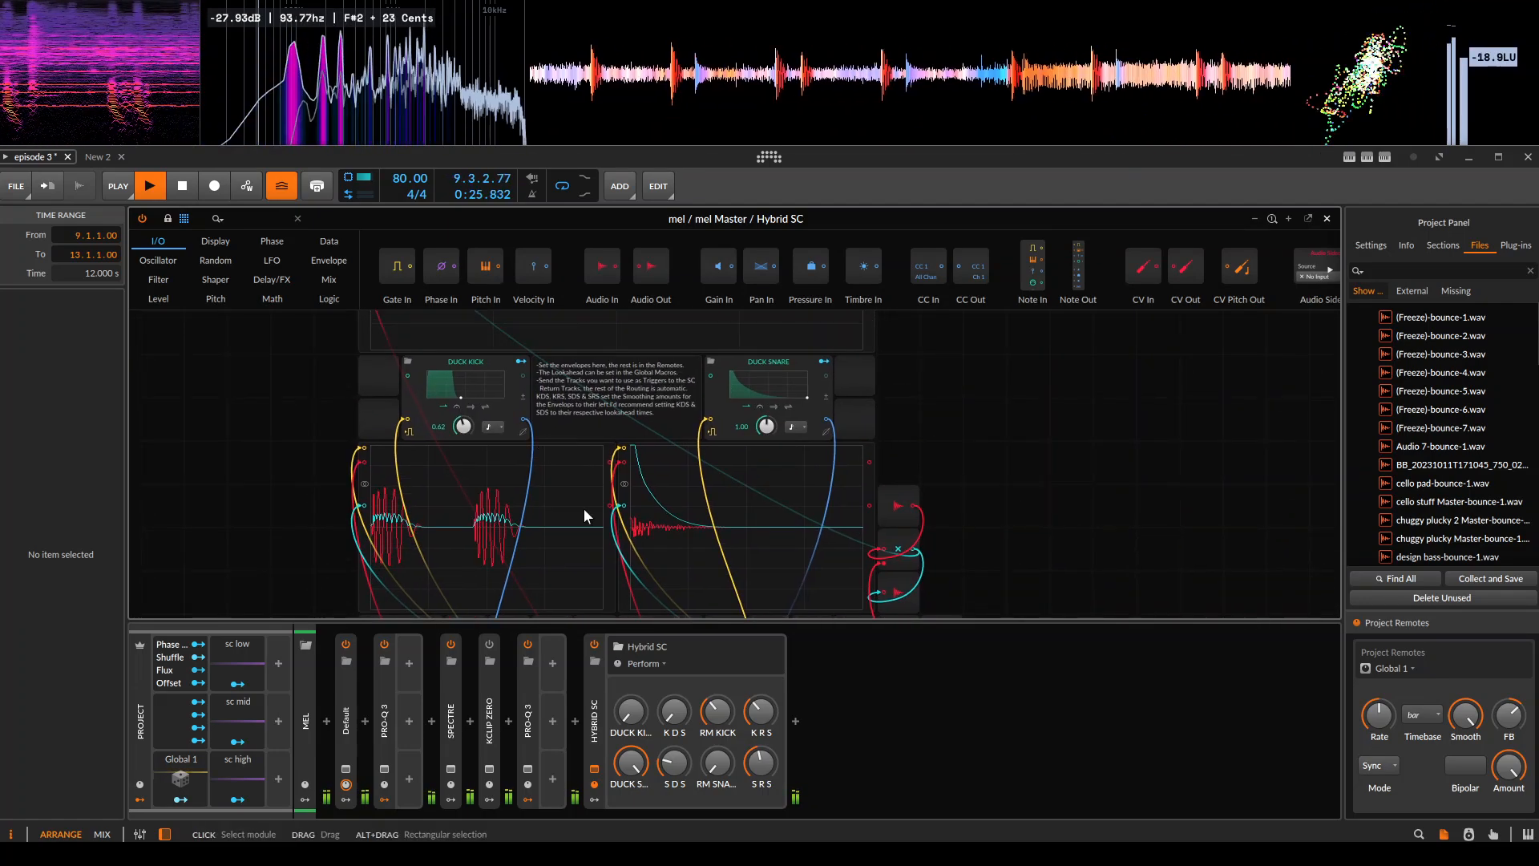
pyautogui.moveTo(684, 529); pyautogui.dragTo(723, 538)
pyautogui.press('space')
# Examine the patch's routing modules and the usage note between the DUCK KICK and DUCK SNARE envelopes.
pyautogui.click(1074, 470)
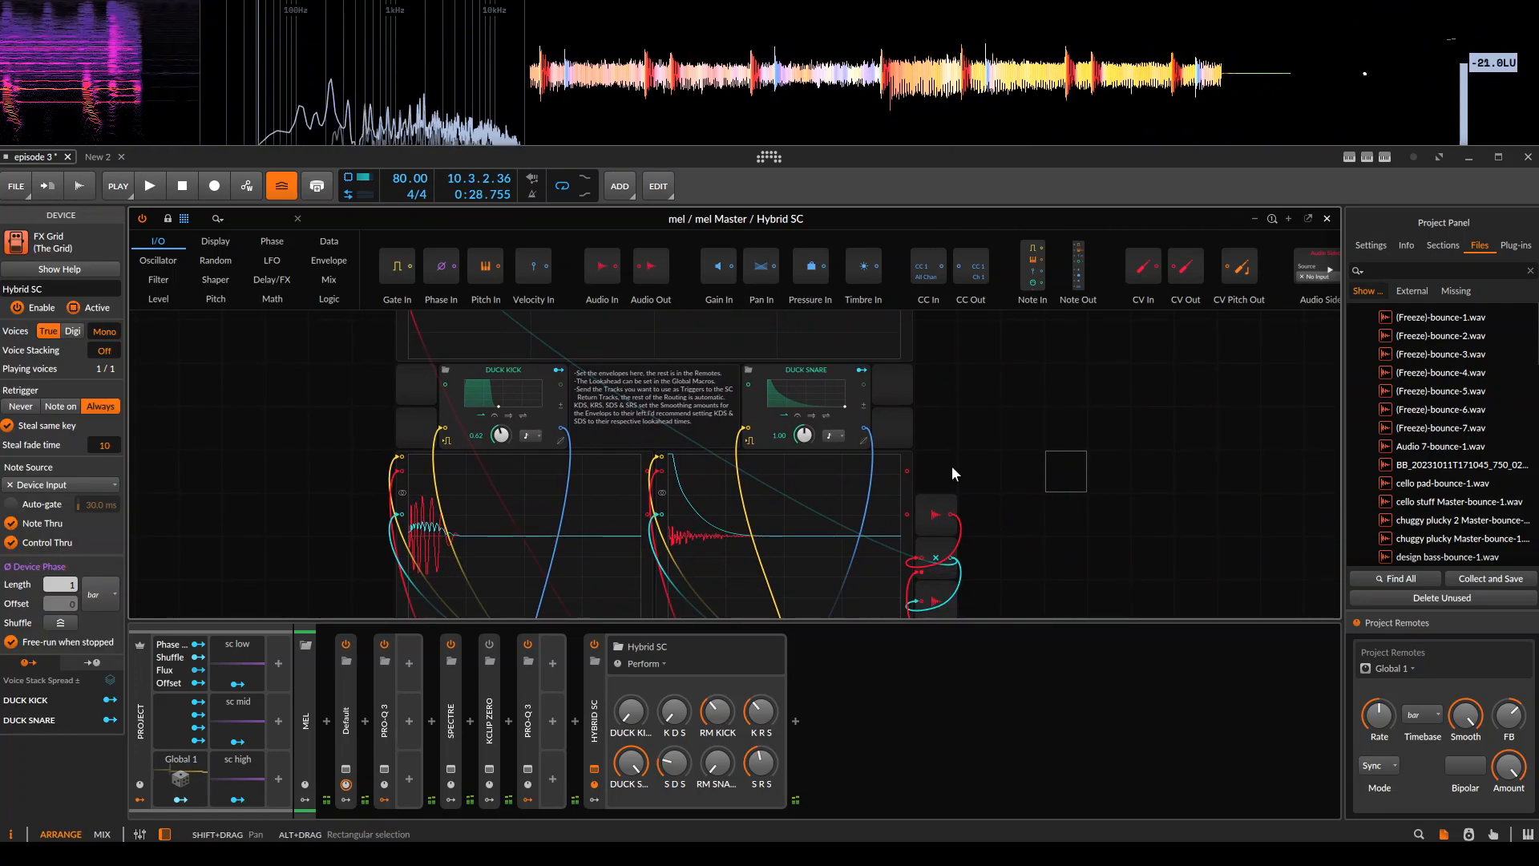
pyautogui.moveTo(574, 513); pyautogui.dragTo(586, 397)
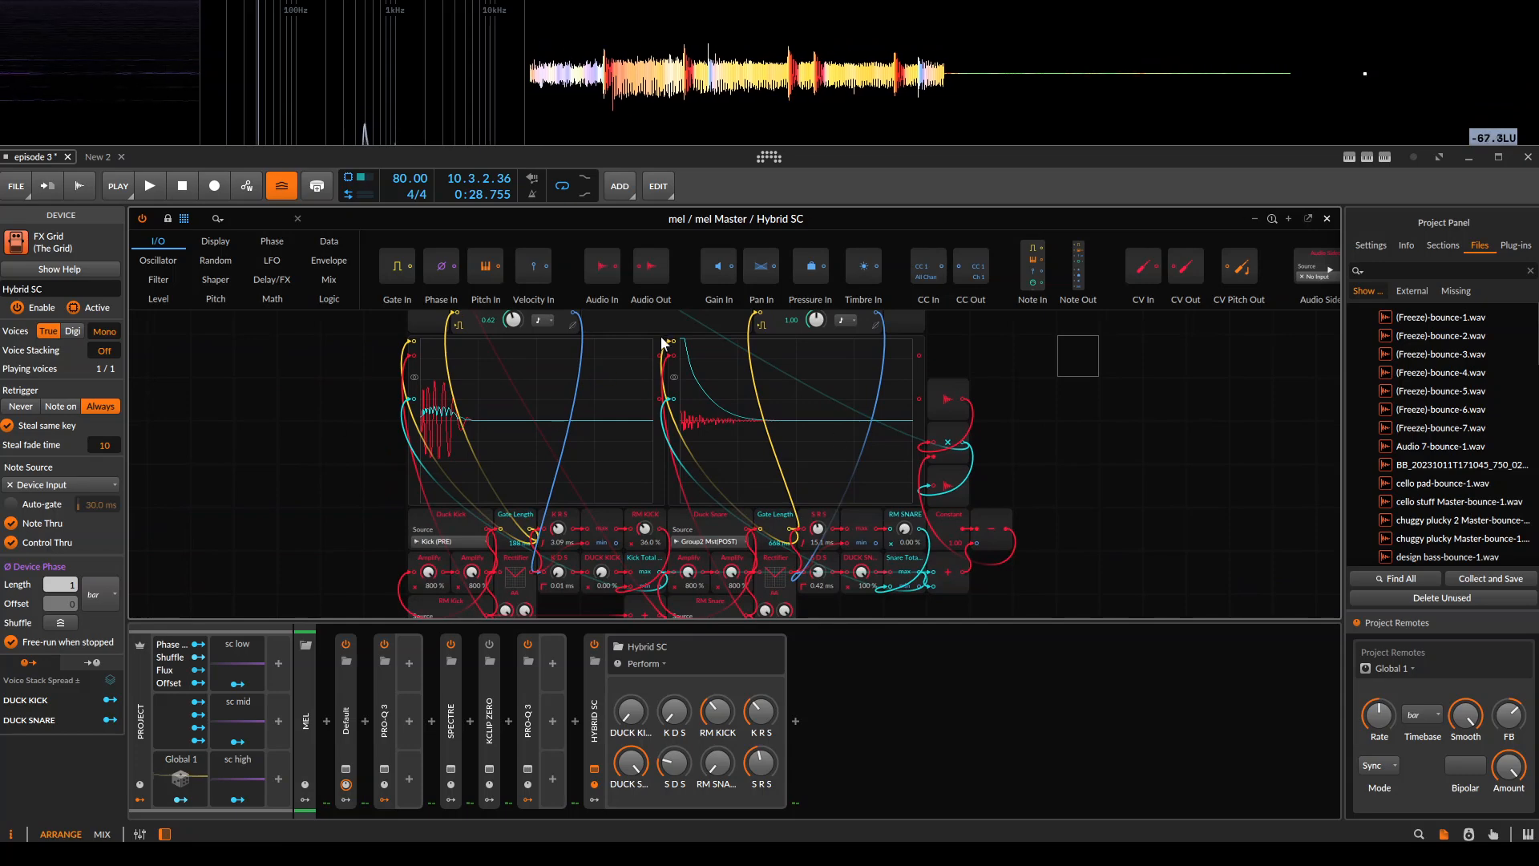
pyautogui.moveTo(811, 449); pyautogui.dragTo(831, 548)
pyautogui.scroll(1, 731, 459)
pyautogui.moveTo(628, 385); pyautogui.dragTo(639, 460)
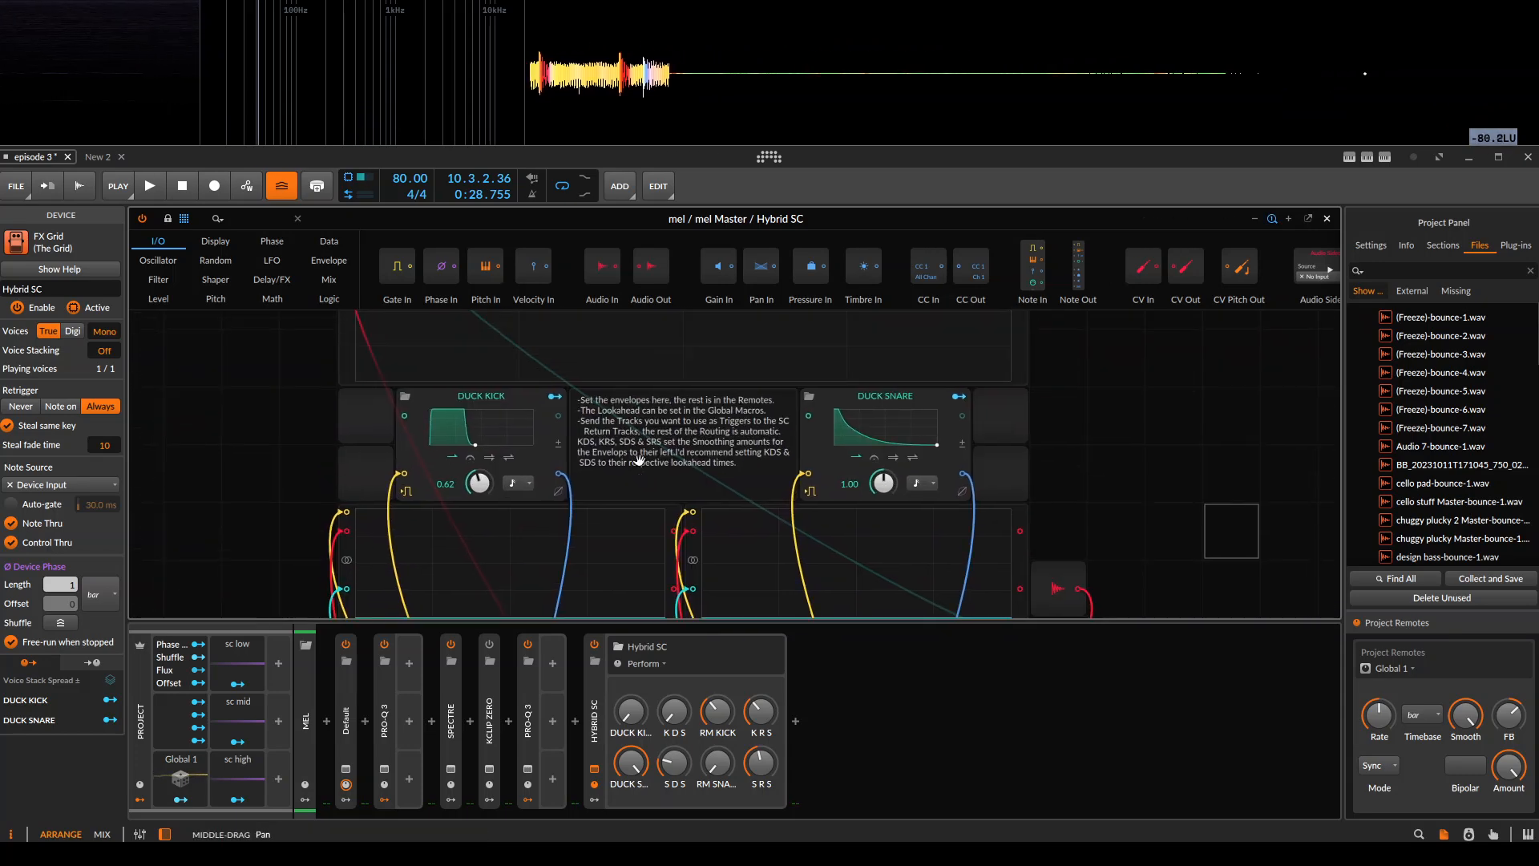
# Turn RM KICK, DUCK SNARE and S D S down to zero on mel's Hybrid SC and close the patch.
pyautogui.click(488, 405)
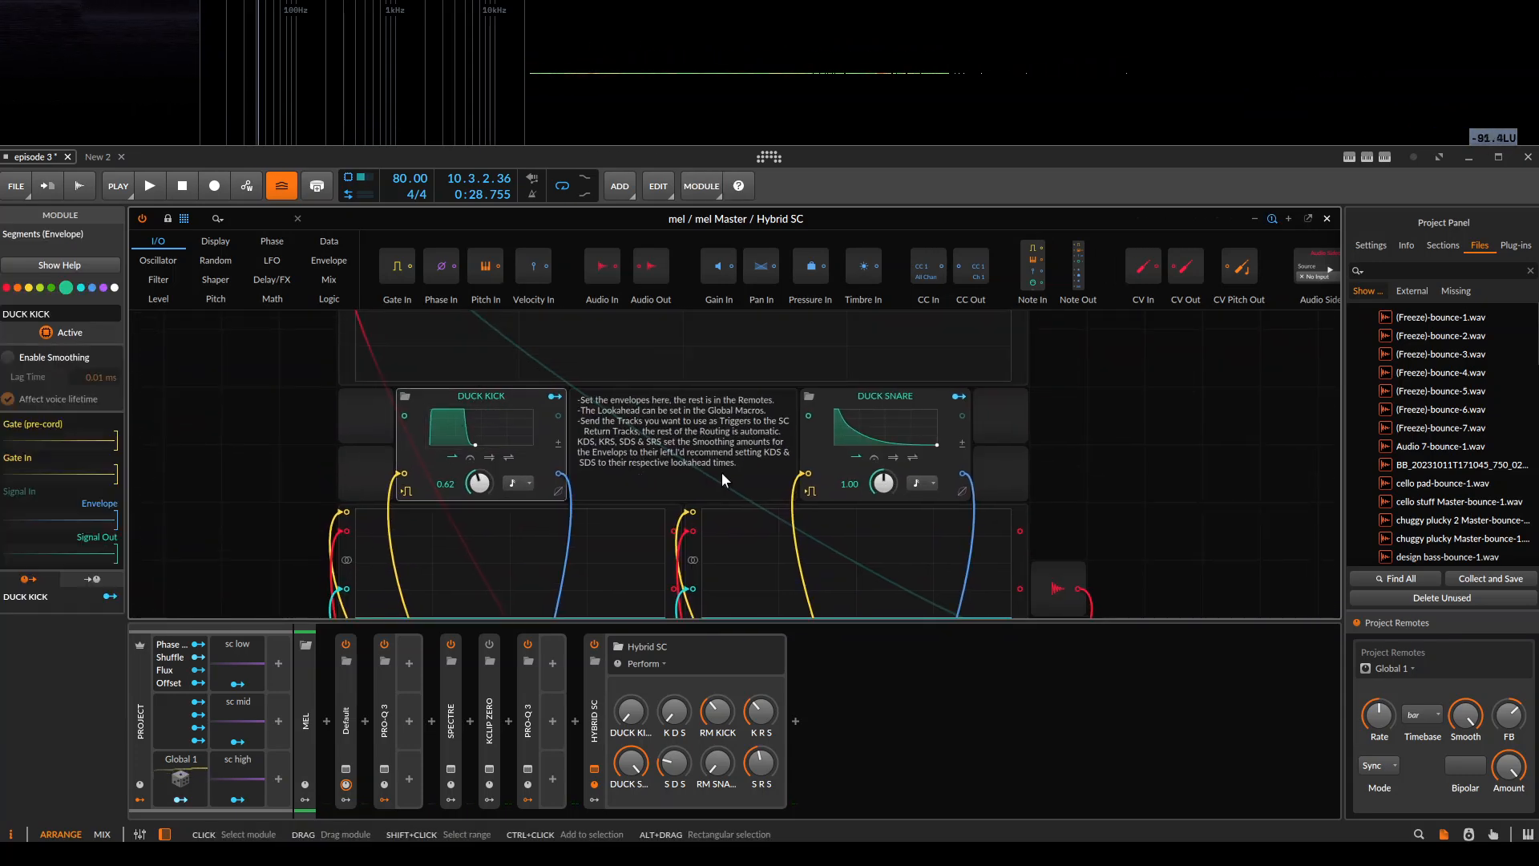
pyautogui.moveTo(721, 710); pyautogui.dragTo(721, 769)
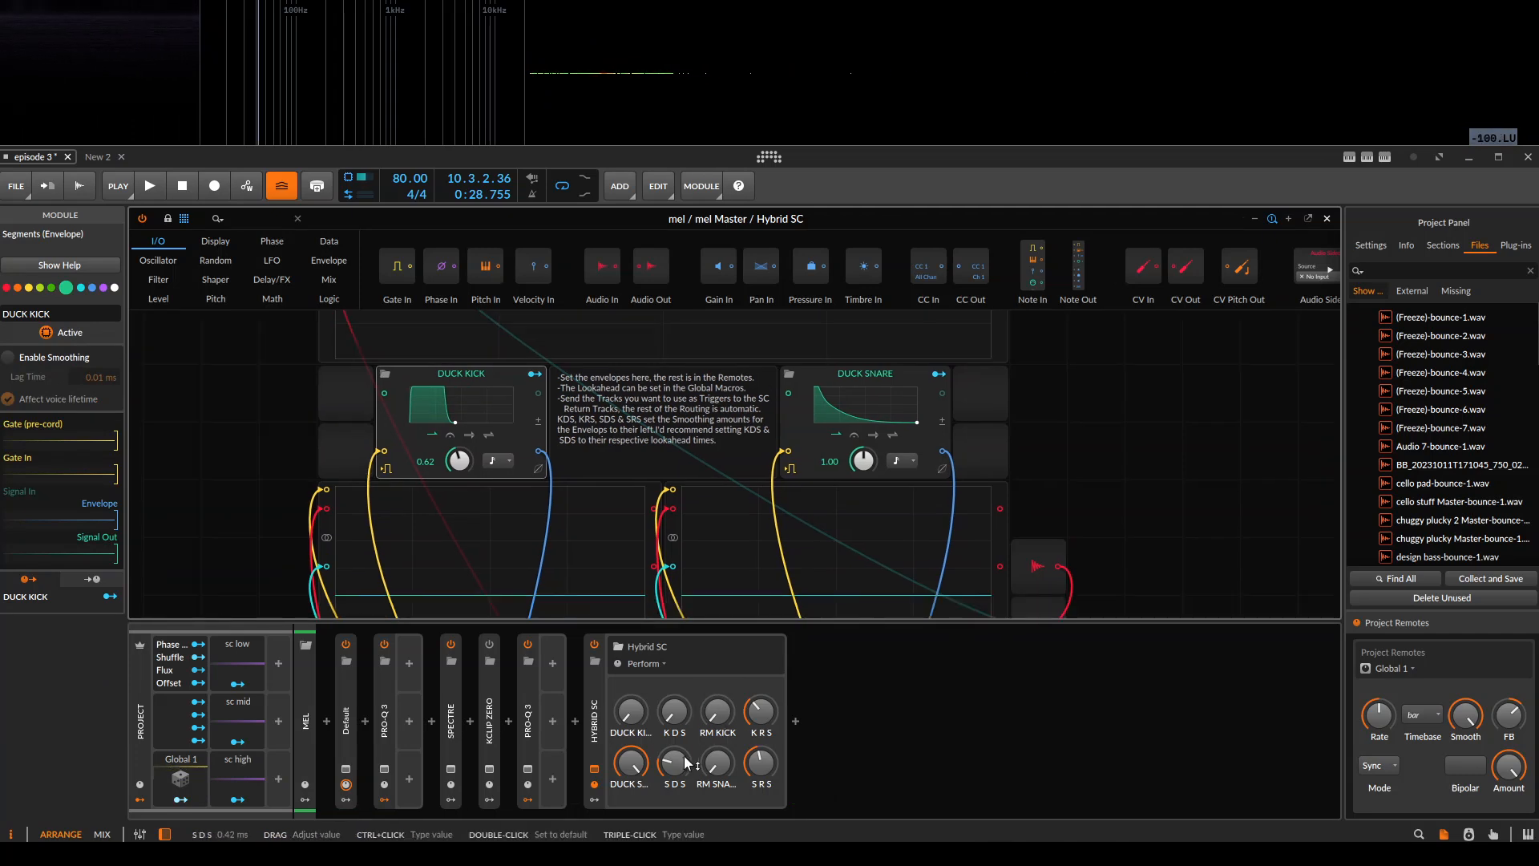
pyautogui.moveTo(641, 451); pyautogui.dragTo(724, 437)
pyautogui.press('Escape')
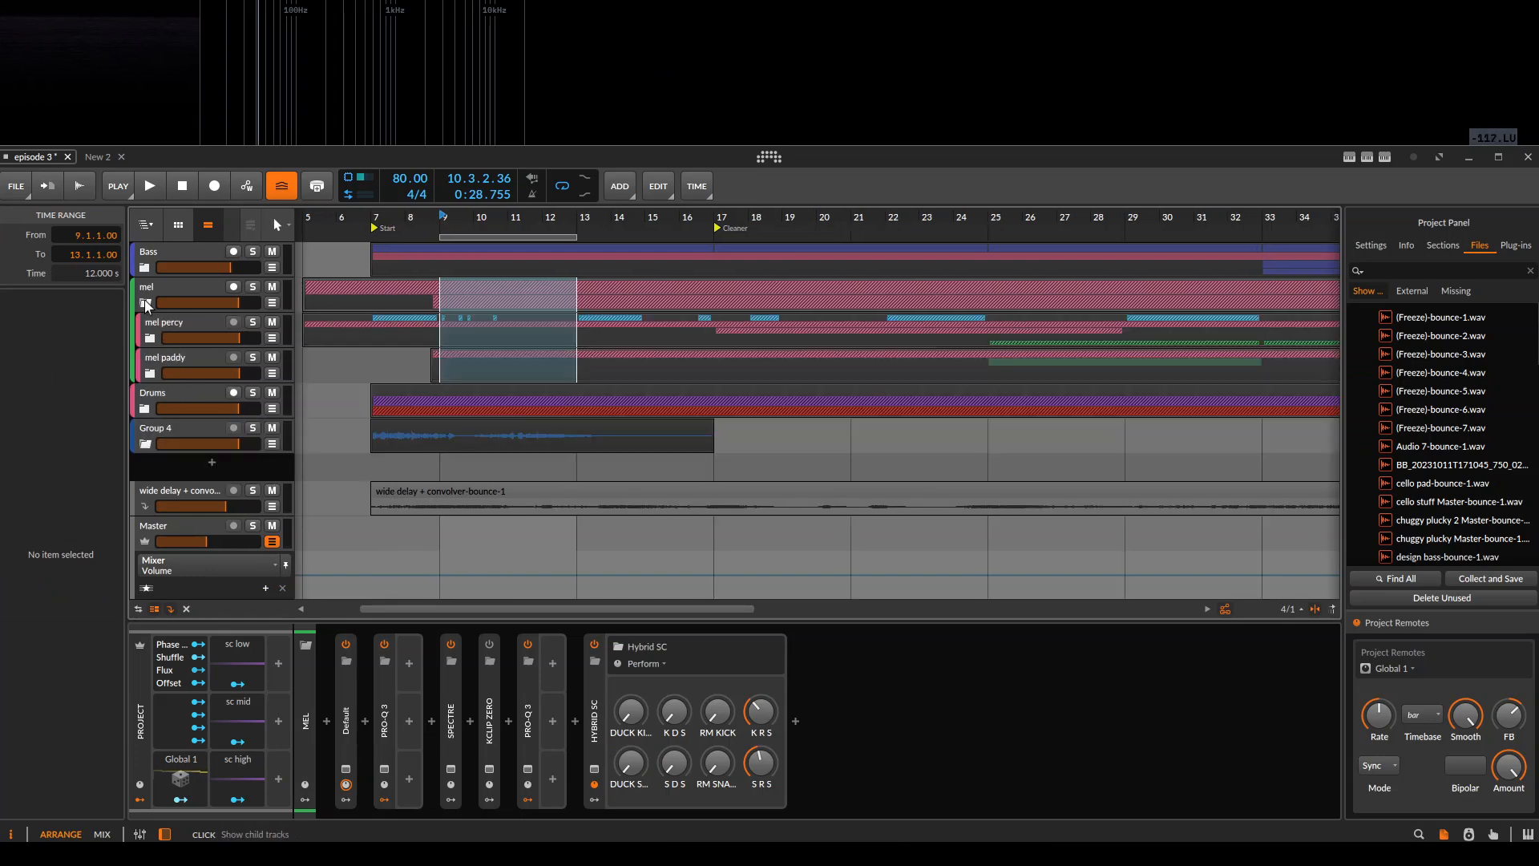
# Collapse the mel group, expand the Drums group, and solo the Kick track together with mel.
pyautogui.click(144, 338)
pyautogui.click(258, 363)
pyautogui.click(253, 357)
pyautogui.keyDown('ctrl'); pyautogui.click(255, 291); pyautogui.keyUp('ctrl')
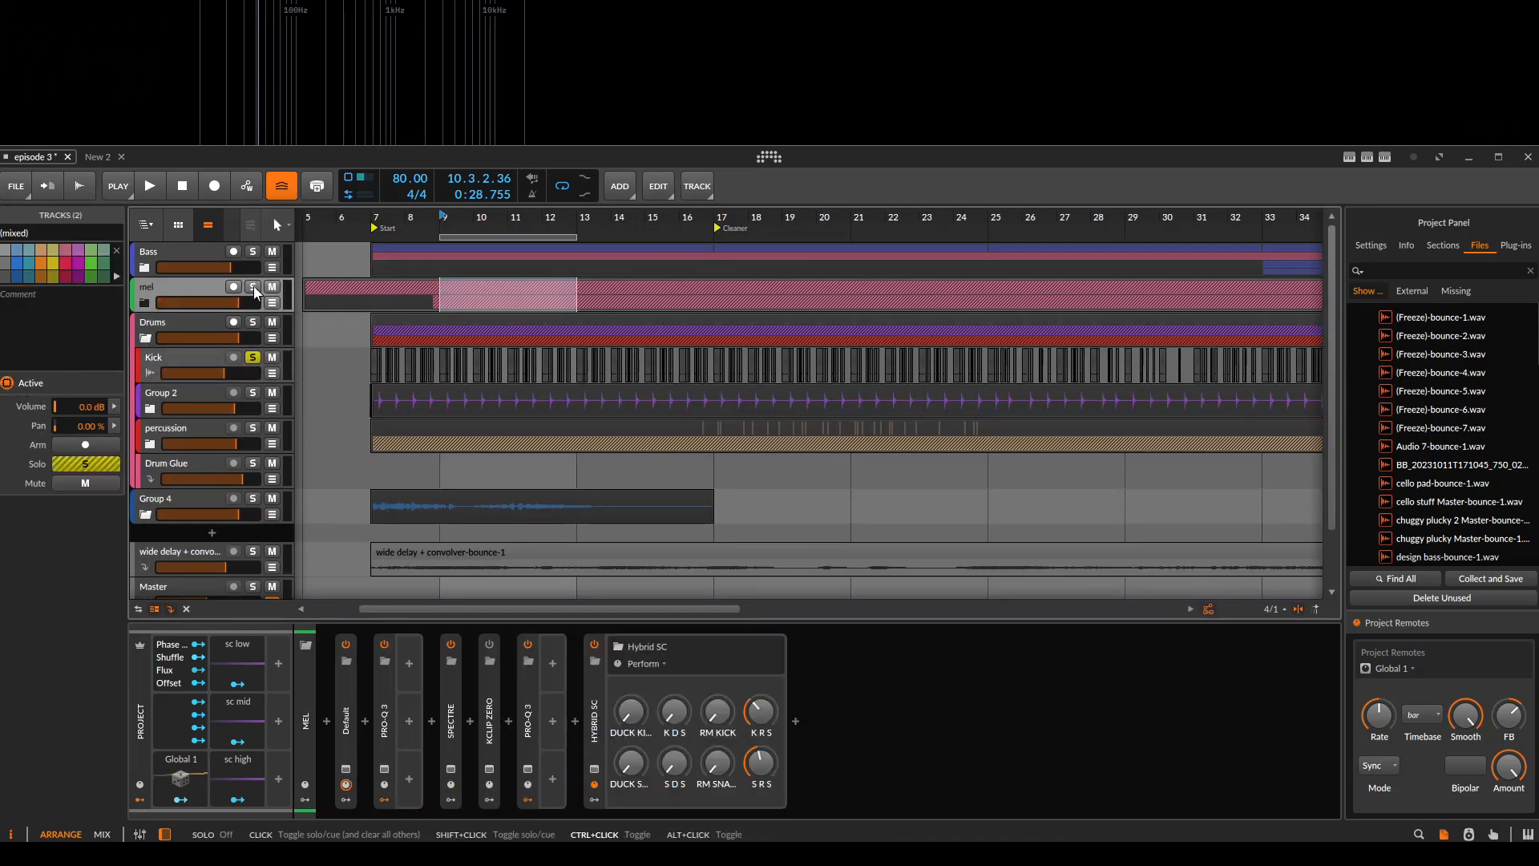
pyautogui.click(255, 288)
# Reopen mel's Hybrid SC patch and raise DUCK KICK to maximum while playing, then stop playback.
pyautogui.click(594, 768)
pyautogui.press('space')
pyautogui.moveTo(465, 514); pyautogui.dragTo(619, 545)
pyautogui.moveTo(637, 720); pyautogui.dragTo(637, 601)
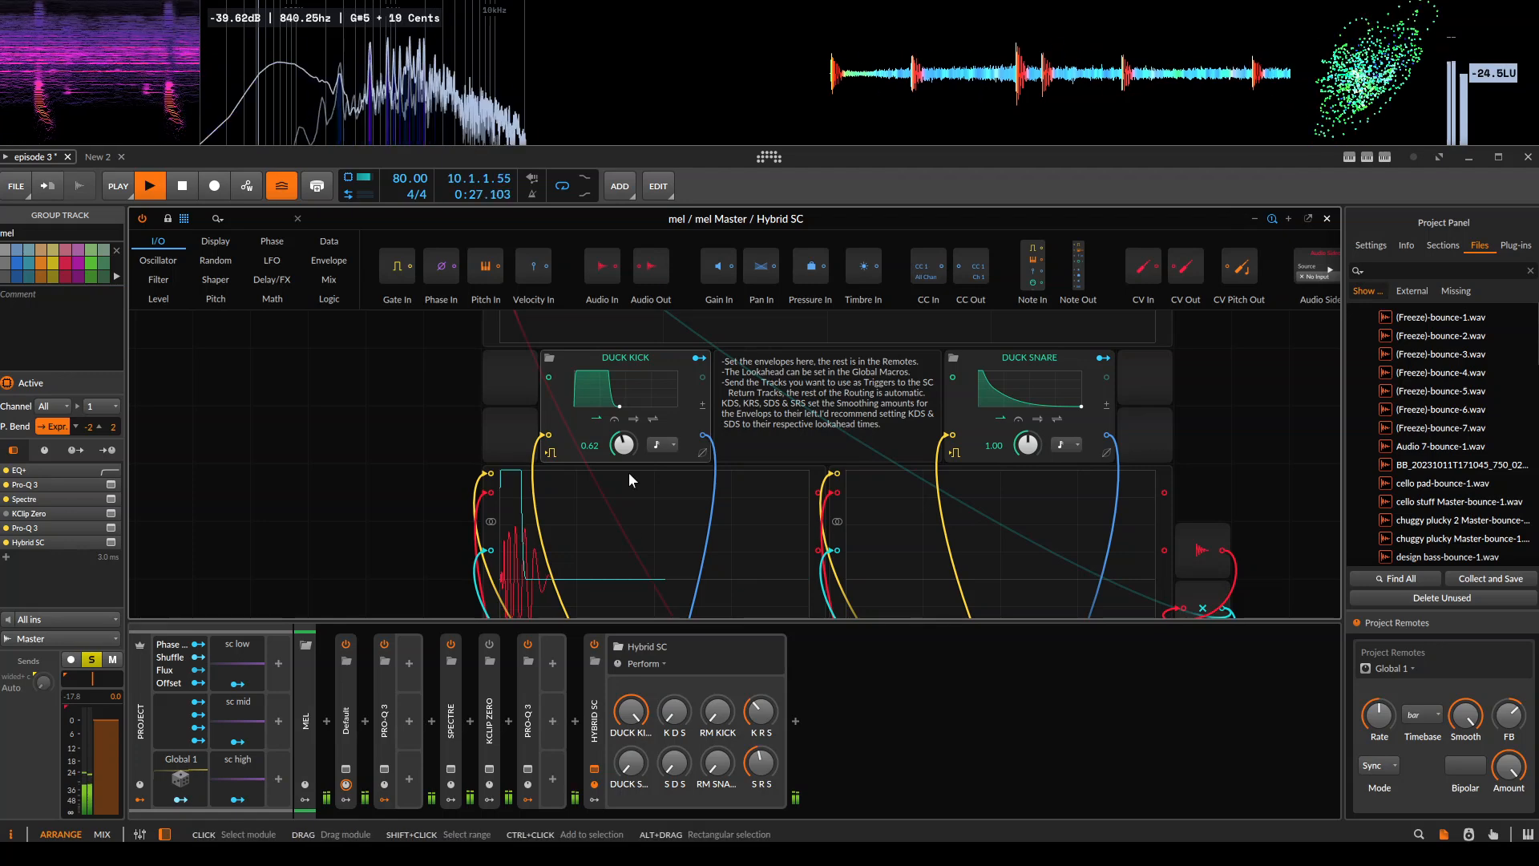
pyautogui.press('space')
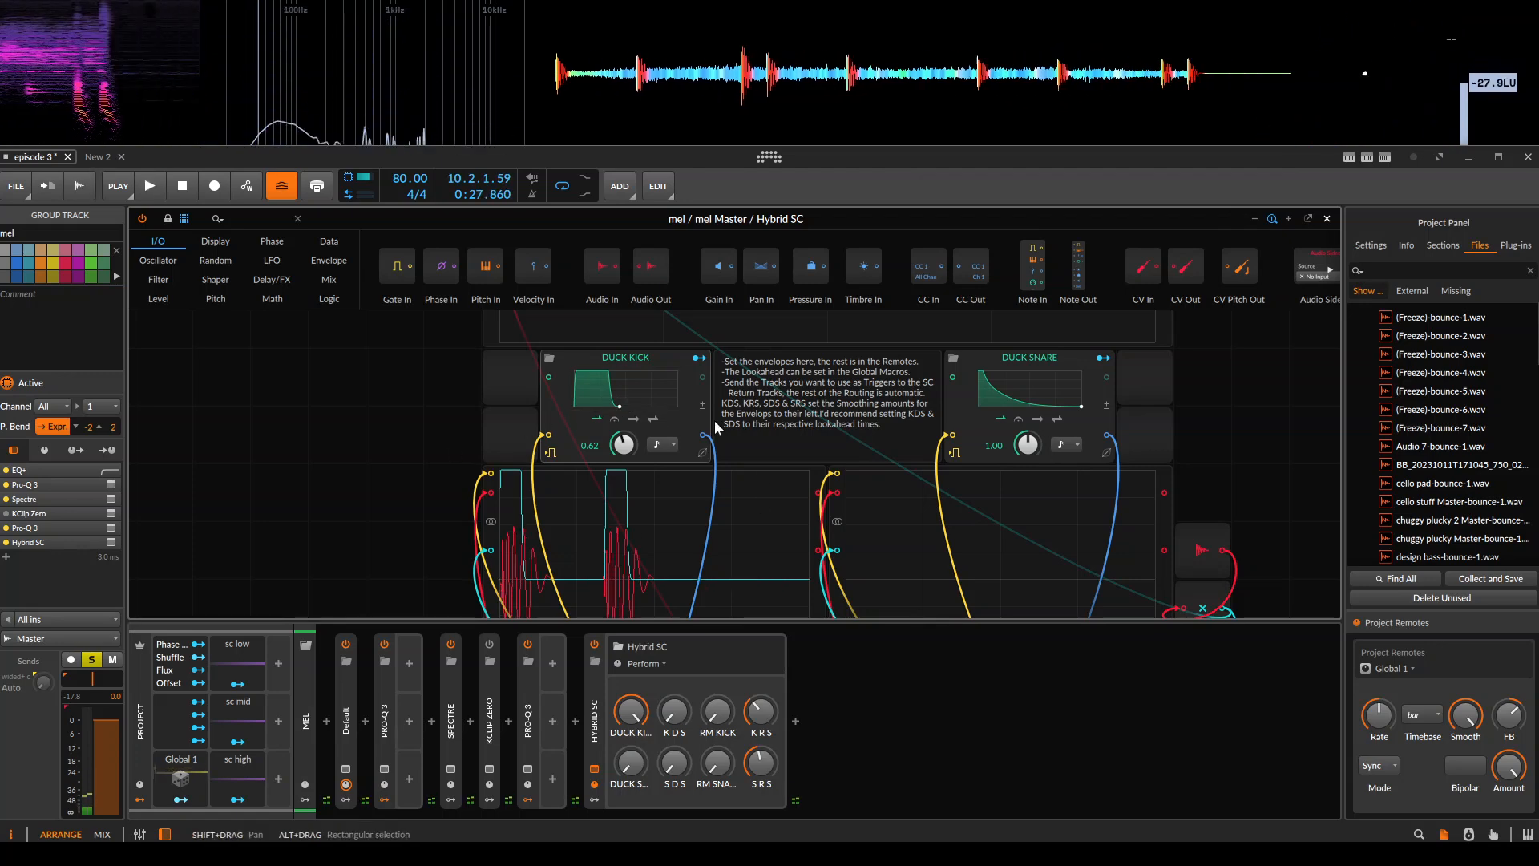
# Reshape the DUCK KICK envelope during playback with a longer decay and -26.0 % curvature, then close its editor and stop.
pyautogui.click(654, 385)
pyautogui.moveTo(669, 316); pyautogui.dragTo(971, 295)
pyautogui.moveTo(912, 469); pyautogui.dragTo(1016, 467)
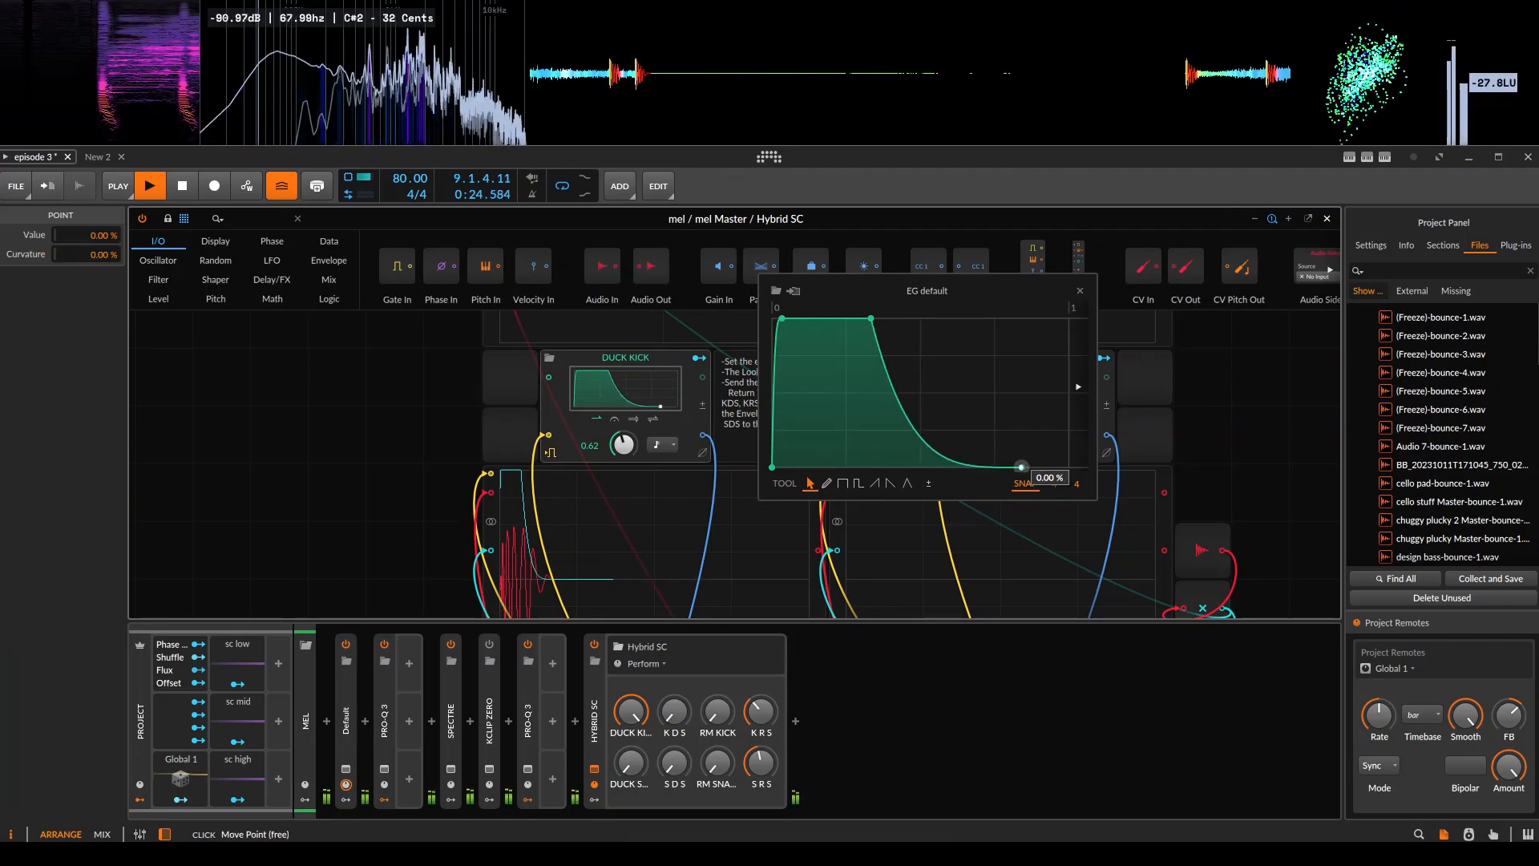
pyautogui.moveTo(911, 401); pyautogui.dragTo(860, 320)
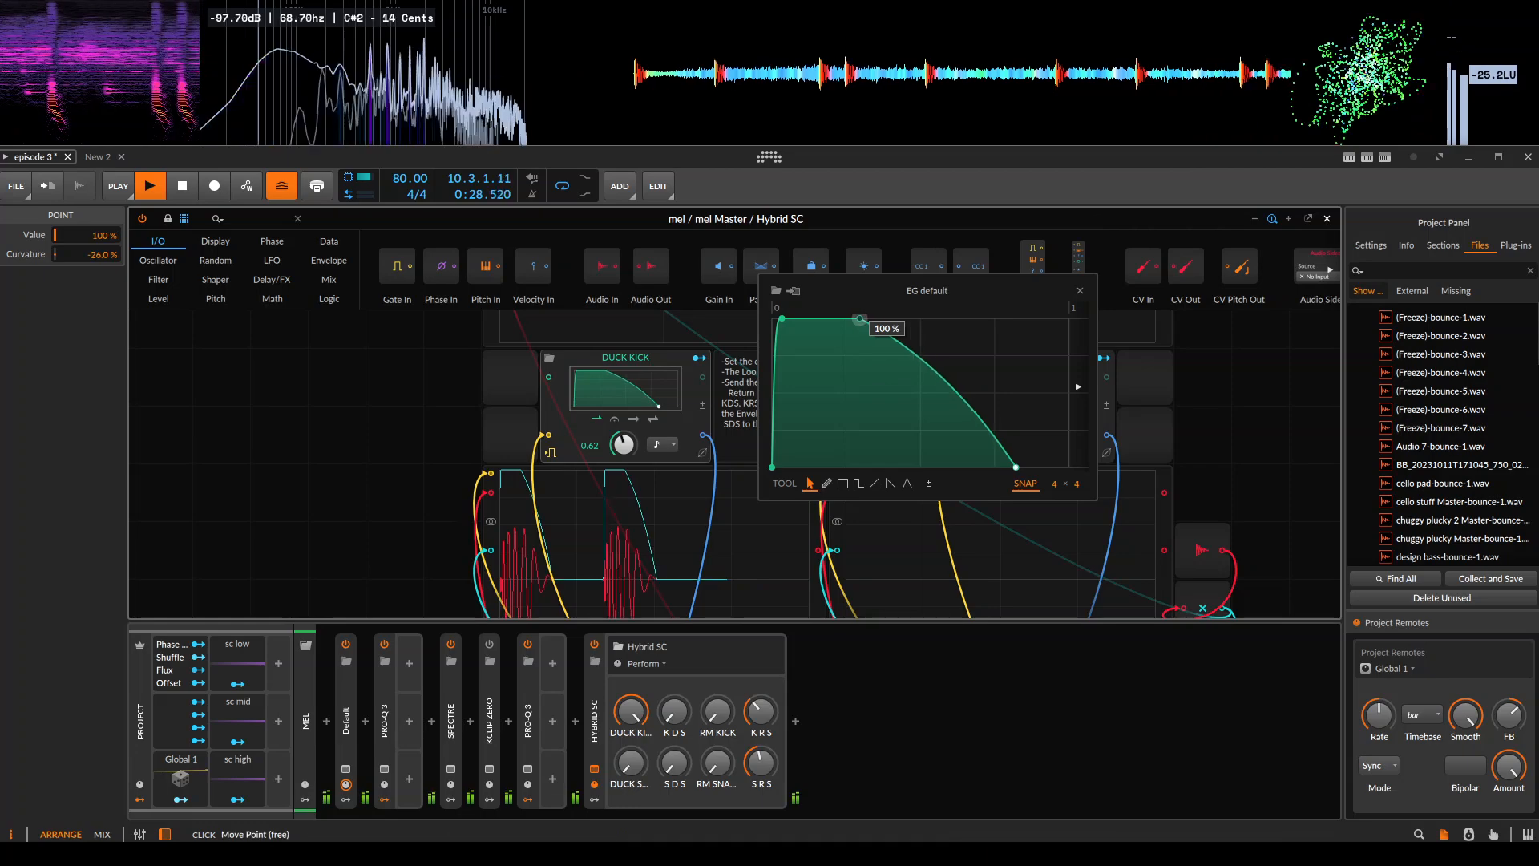
pyautogui.click(1079, 291)
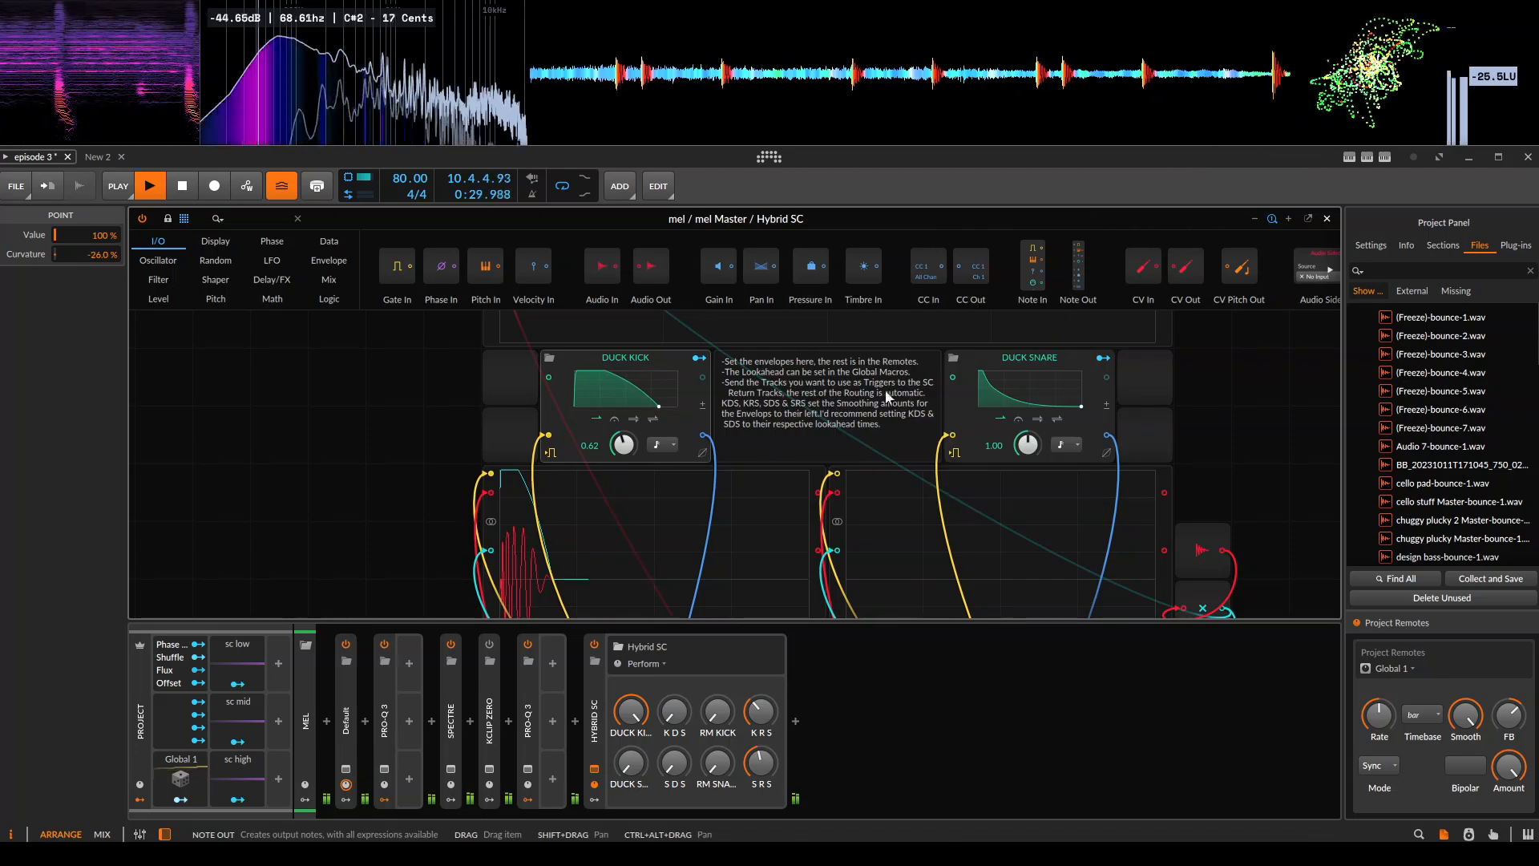
pyautogui.click(402, 414)
pyautogui.press('space')
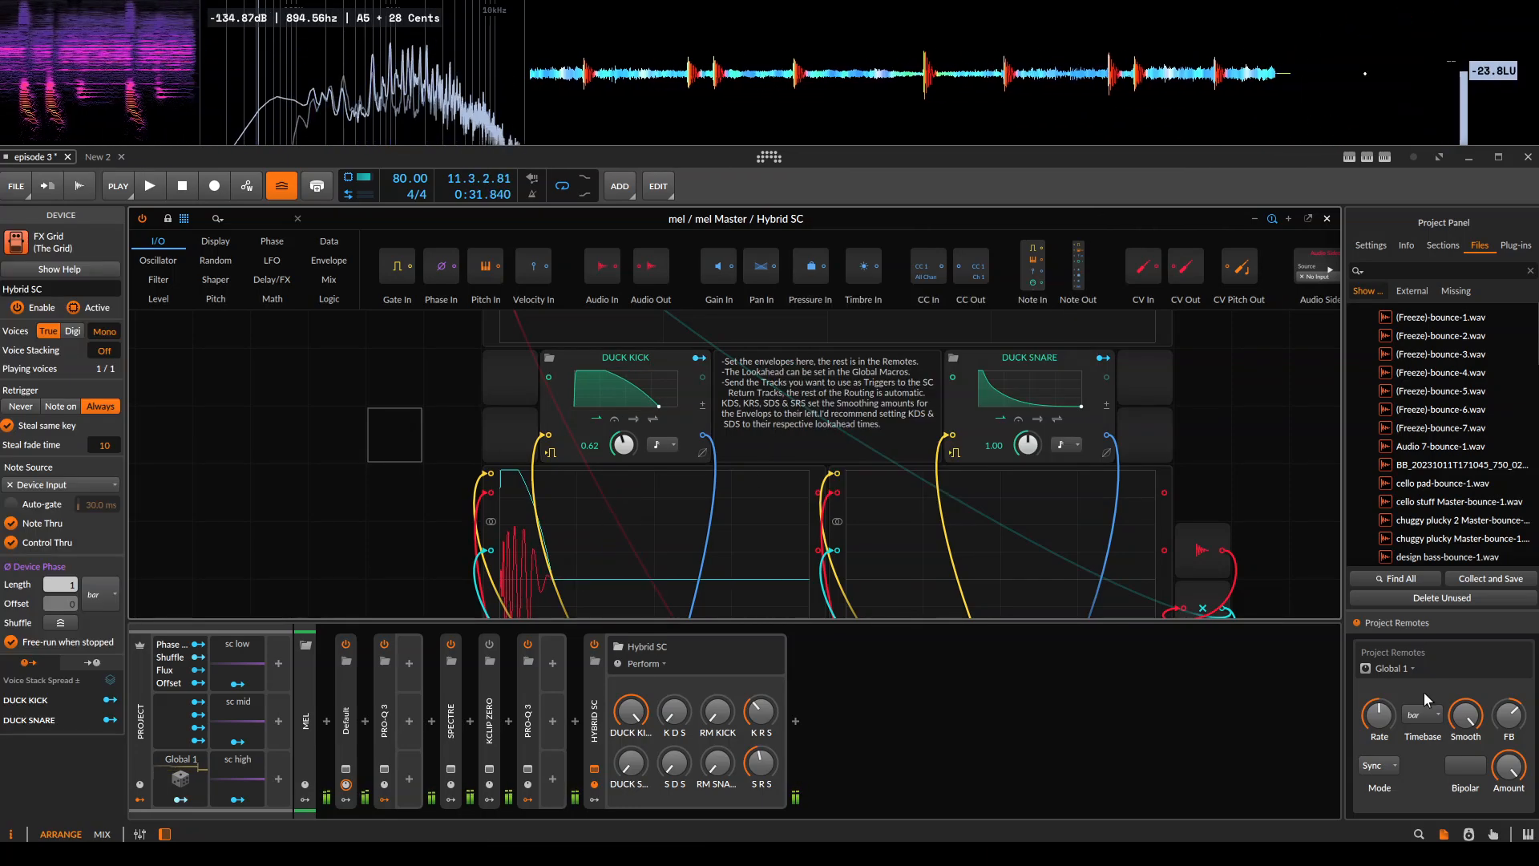
# Check the page choices of the Project Remotes, keeping the Global 1 page.
pyautogui.click(1392, 668)
pyautogui.click(1403, 738)
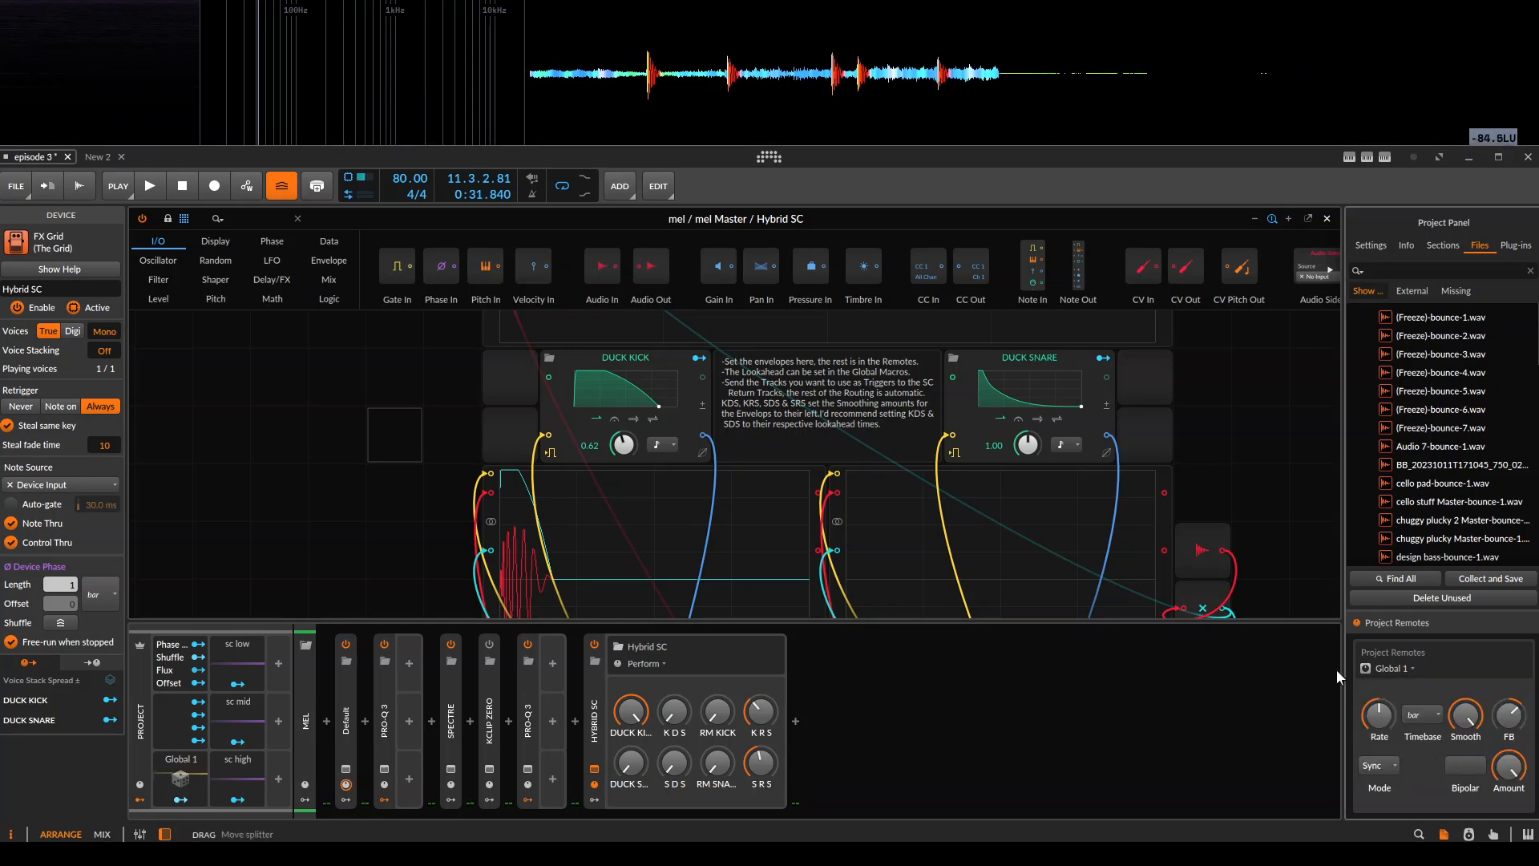
pyautogui.click(1494, 835)
pyautogui.click(1444, 836)
pyautogui.moveTo(453, 432); pyautogui.dragTo(373, 470)
pyautogui.click(307, 716)
# Inspect the wide delay + convolver and Master tracks in the mixer, then return to the arrangement.
pyautogui.press('Tab')
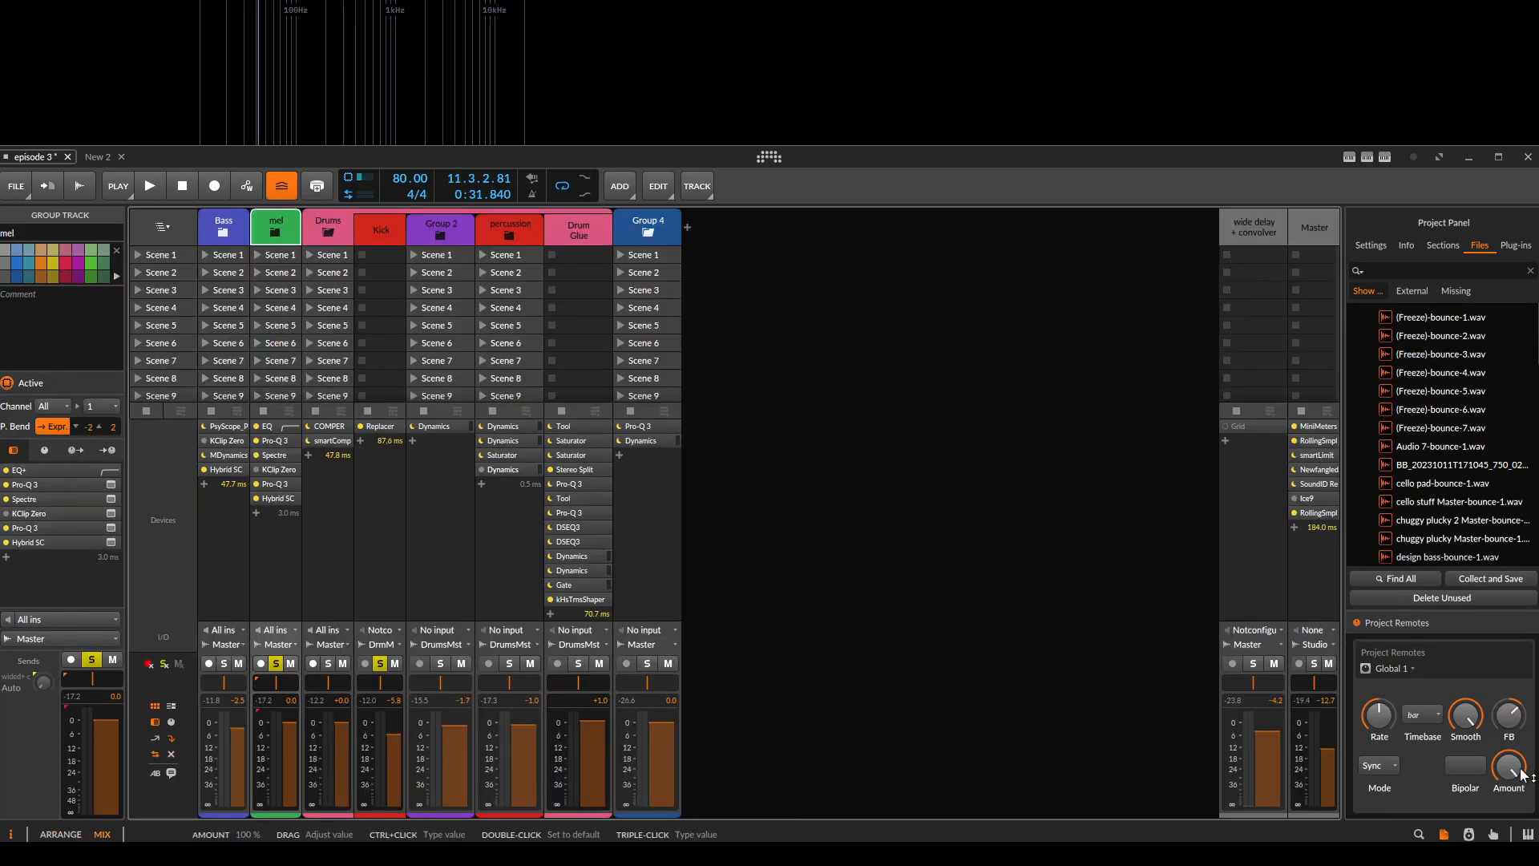
pyautogui.click(1268, 227)
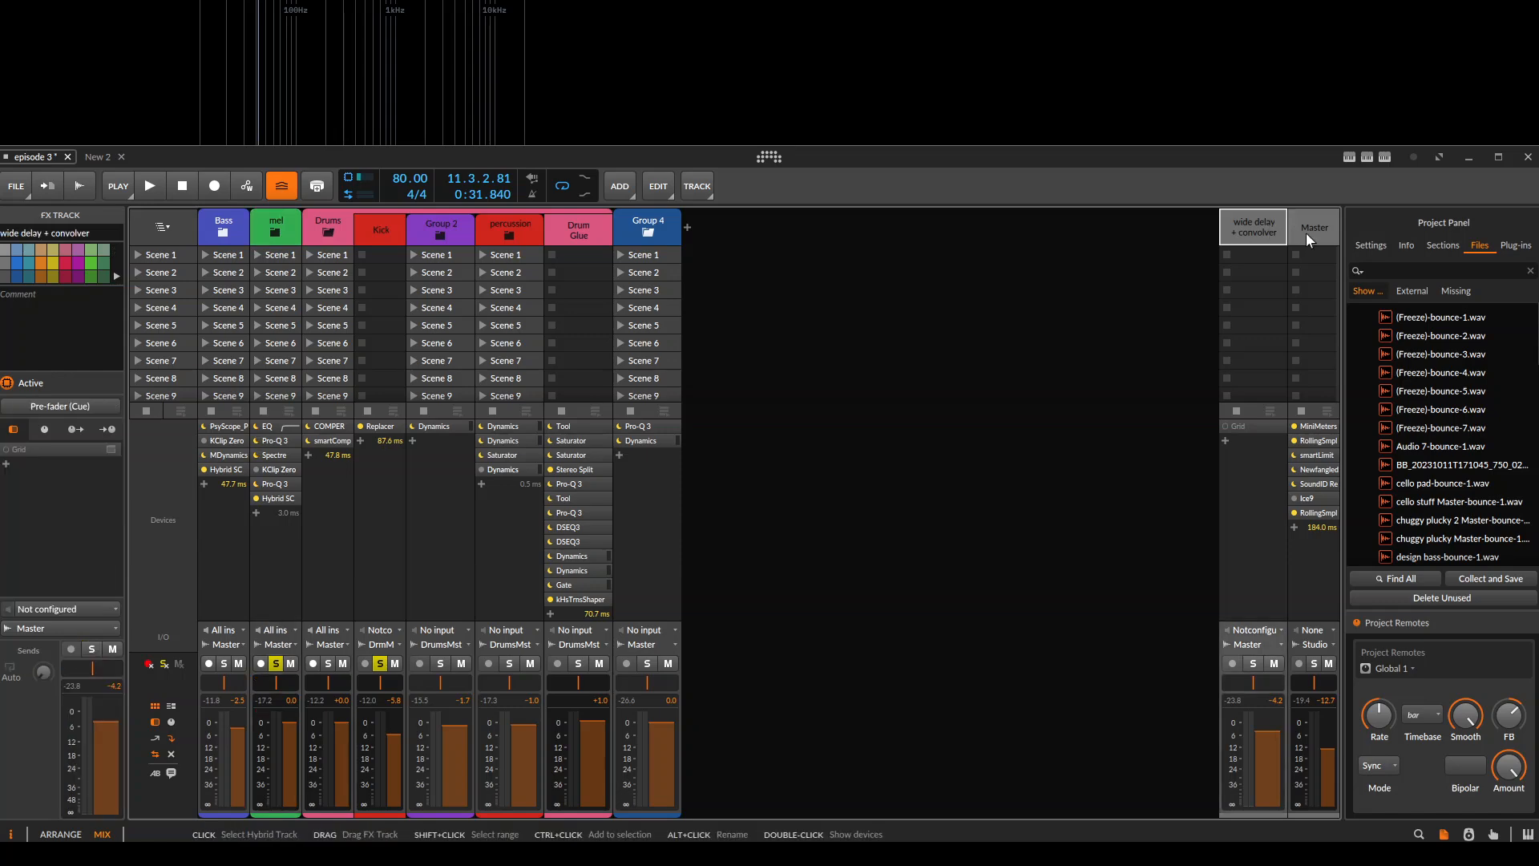
pyautogui.click(1306, 233)
pyautogui.press('Tab')
pyautogui.press('Tab')
pyautogui.press('Tab')
# View the DUCK KICK envelope in its enlarged editor and close it again.
pyautogui.moveTo(706, 444); pyautogui.dragTo(694, 413)
pyautogui.click(528, 362)
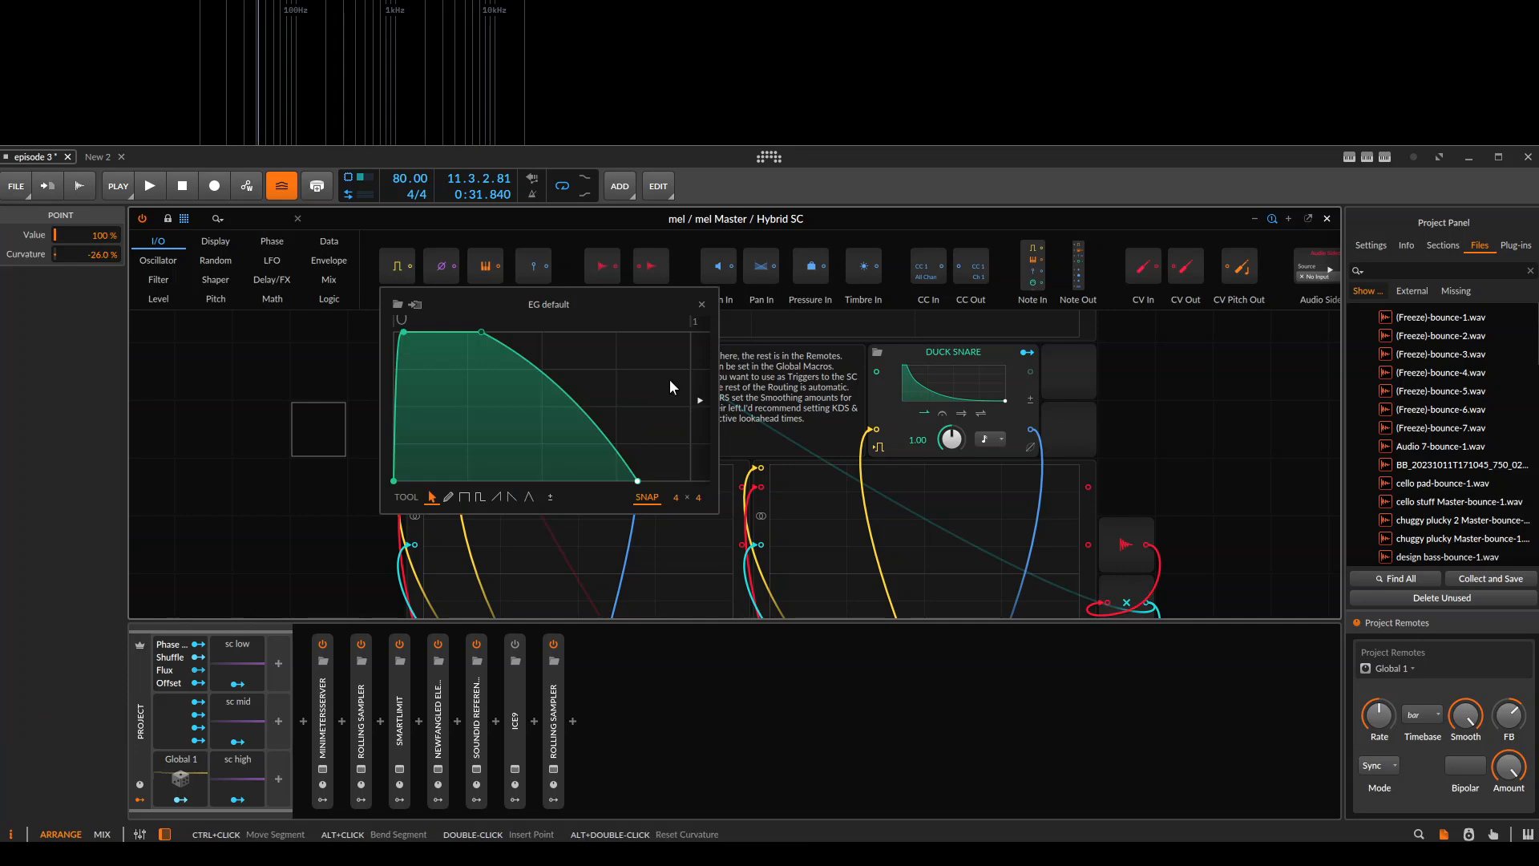
pyautogui.click(885, 407)
pyautogui.click(574, 373)
pyautogui.press('Tab')
pyautogui.press('Tab')
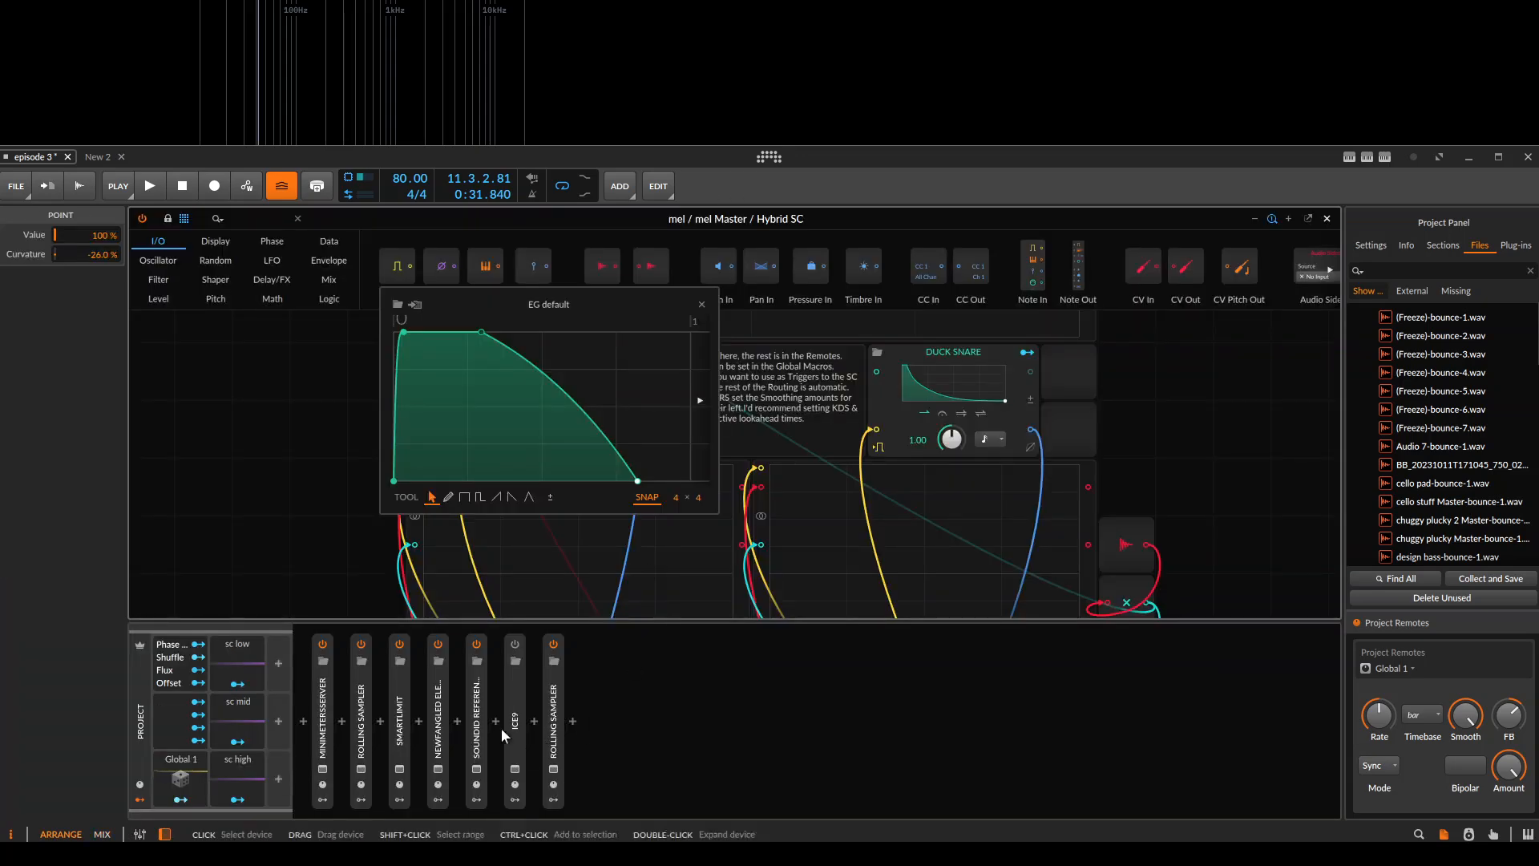
pyautogui.moveTo(304, 444); pyautogui.dragTo(329, 434)
pyautogui.click(307, 442)
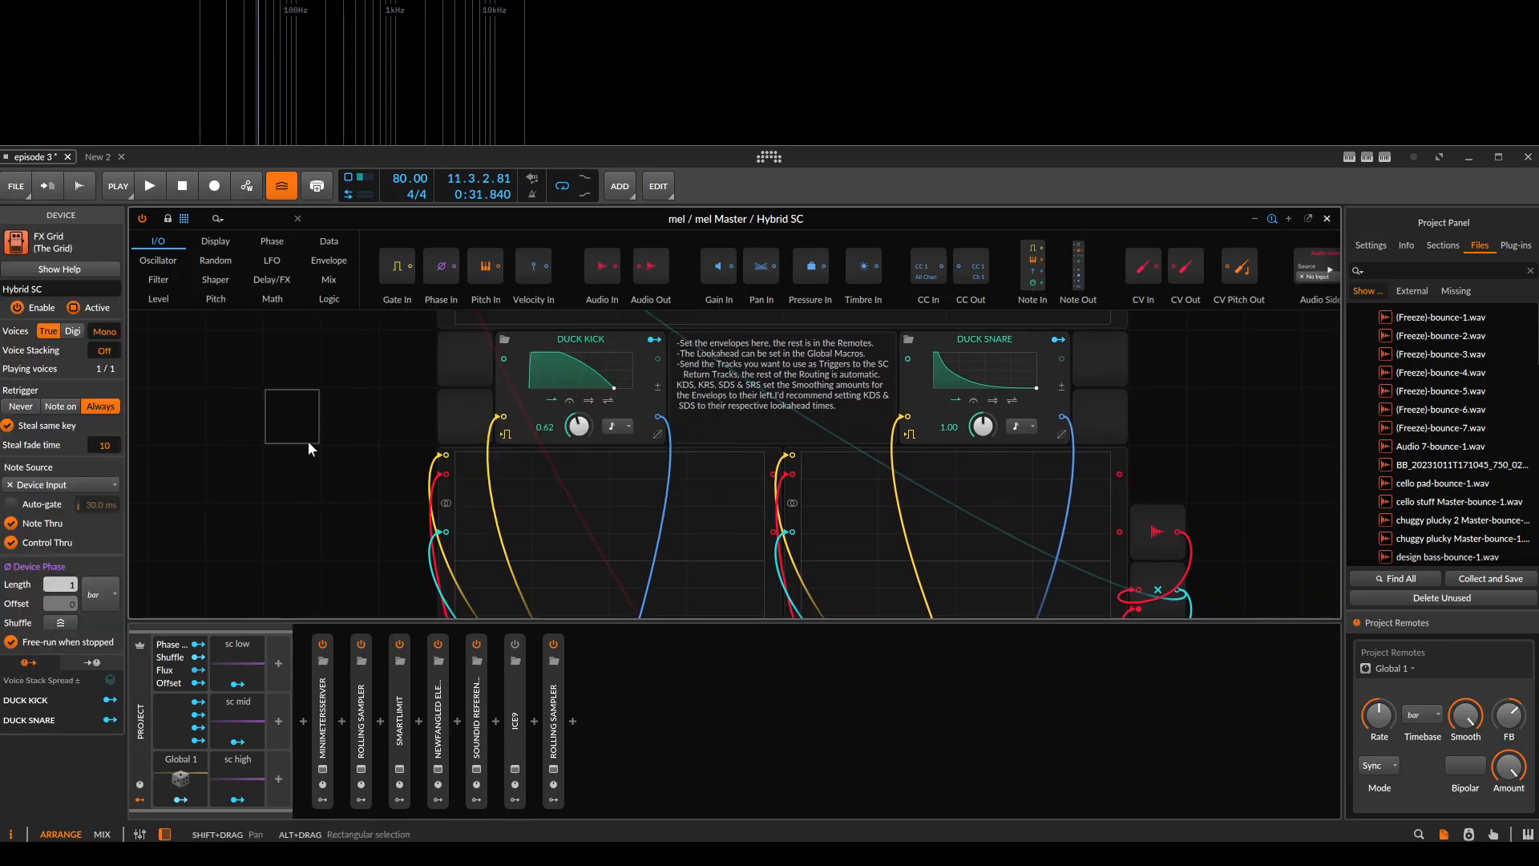
# Close the patch, select the mel group to show its devices, and reopen its Hybrid SC patch.
pyautogui.press('Escape')
pyautogui.click(177, 364)
pyautogui.click(159, 287)
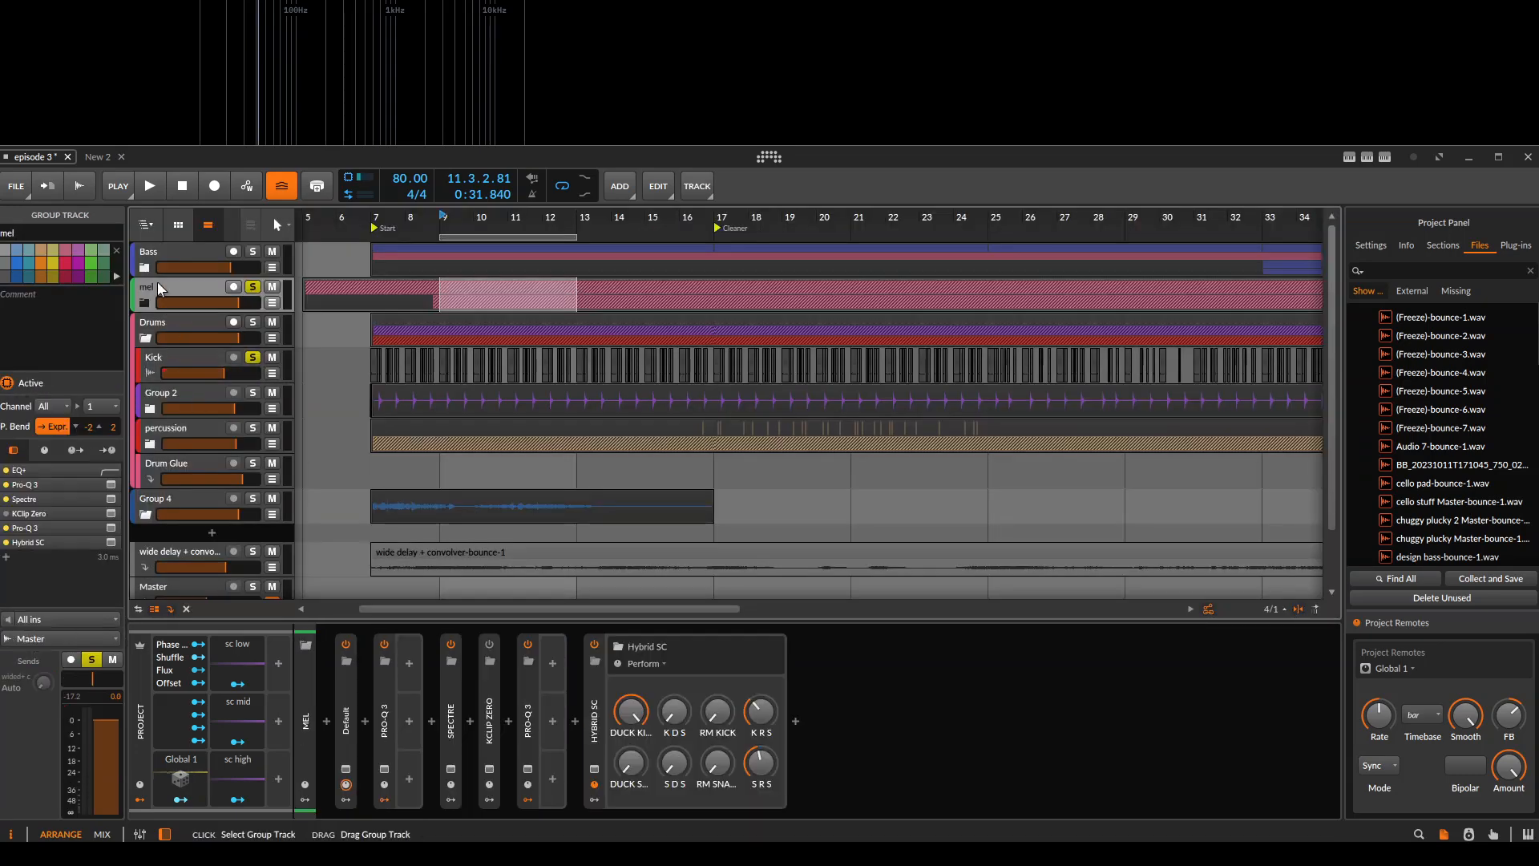
pyautogui.click(594, 769)
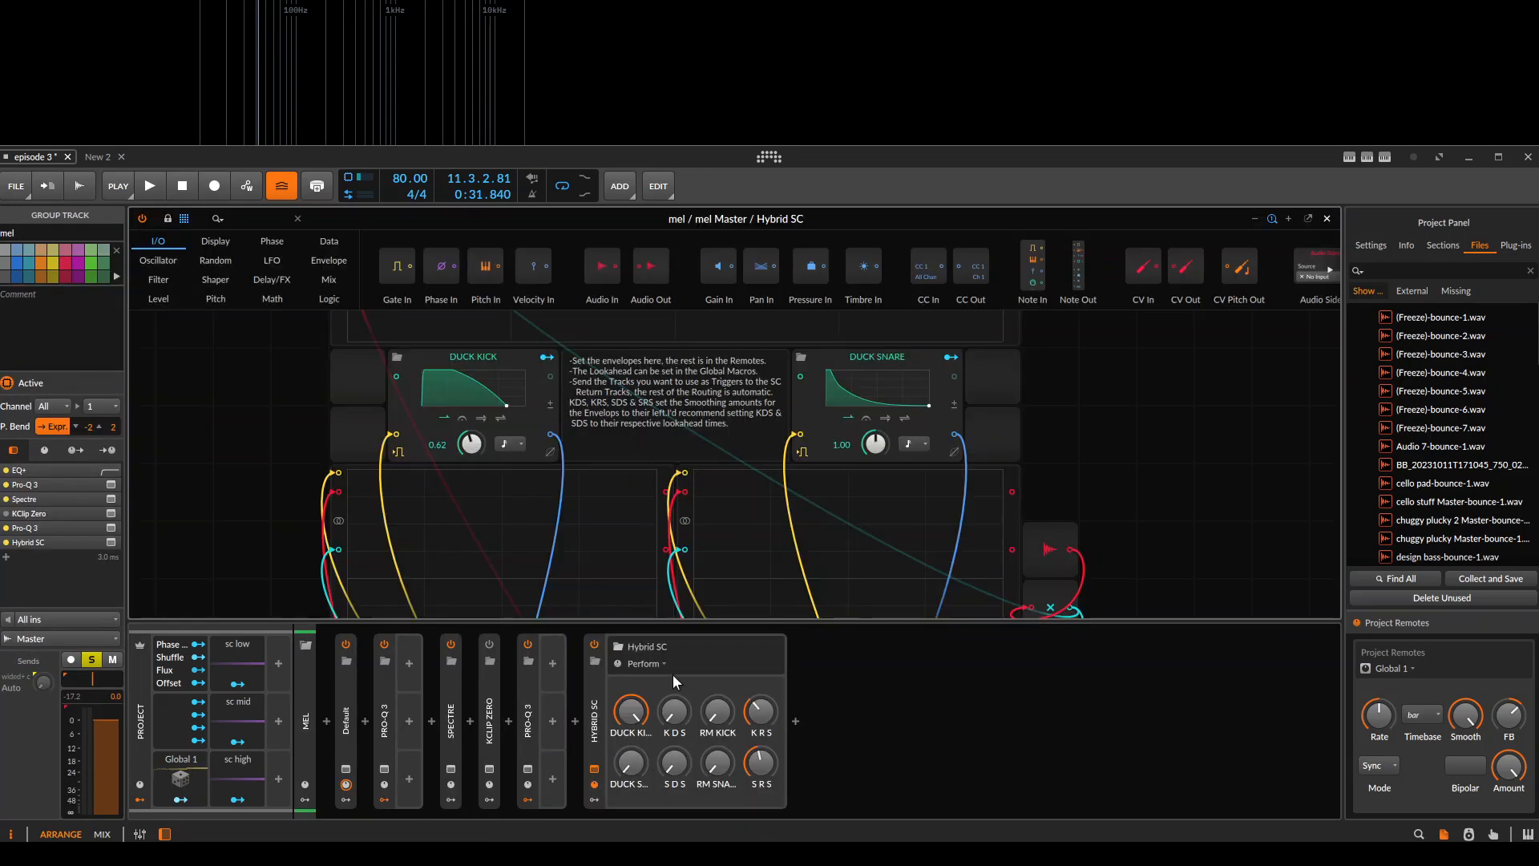
# Raise K D S during playback to smooth the kick ducking curve, then return it to zero and stop playback.
pyautogui.moveTo(609, 483); pyautogui.dragTo(706, 368)
pyautogui.click(629, 388)
pyautogui.moveTo(674, 712); pyautogui.dragTo(674, 629)
pyautogui.moveTo(674, 712); pyautogui.dragTo(674, 770)
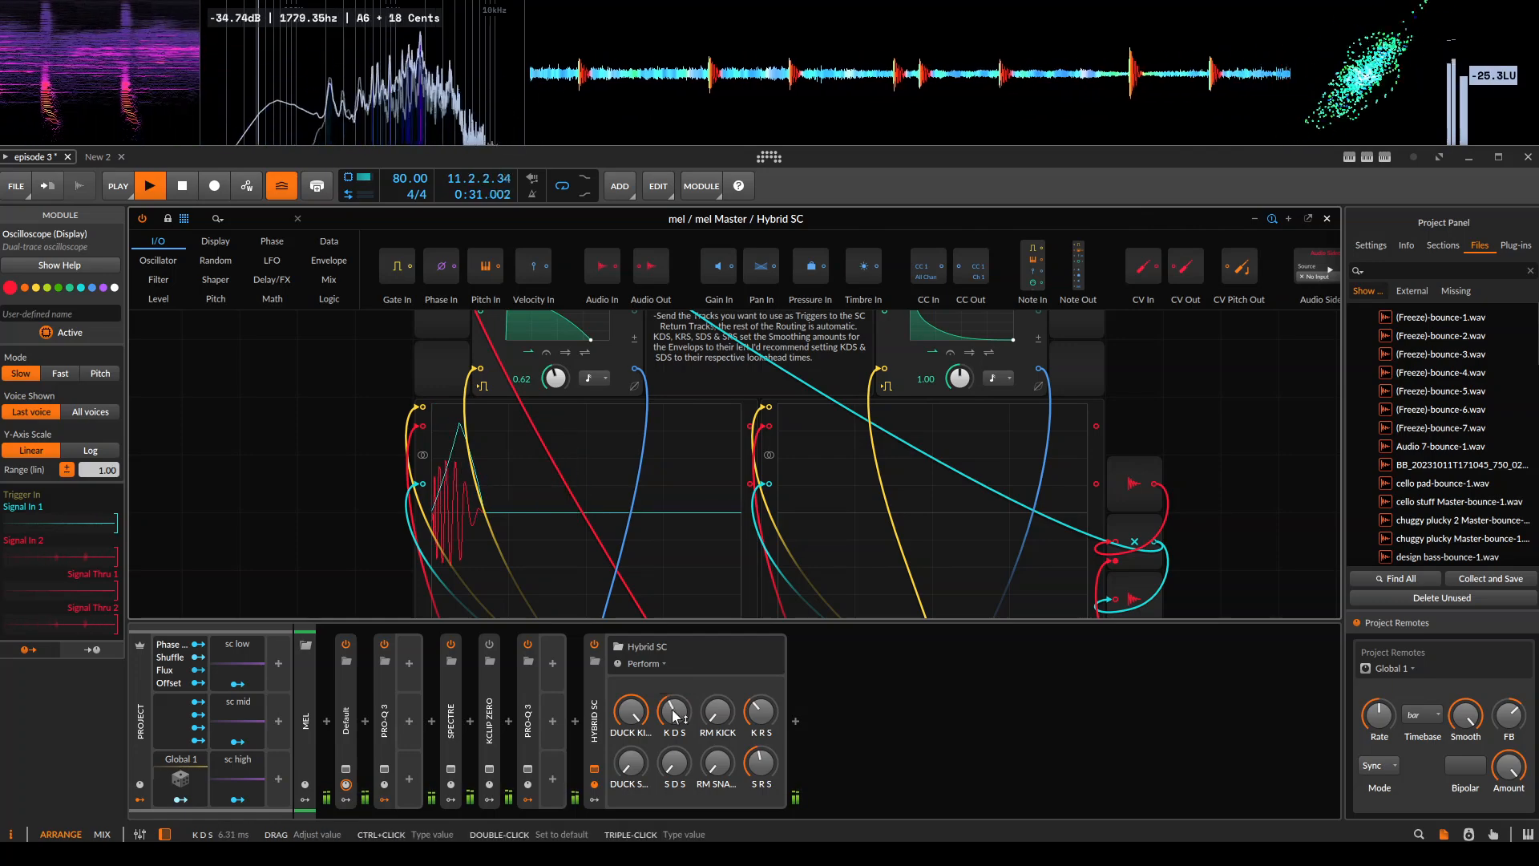
pyautogui.press('space')
pyautogui.moveTo(284, 476); pyautogui.dragTo(222, 443)
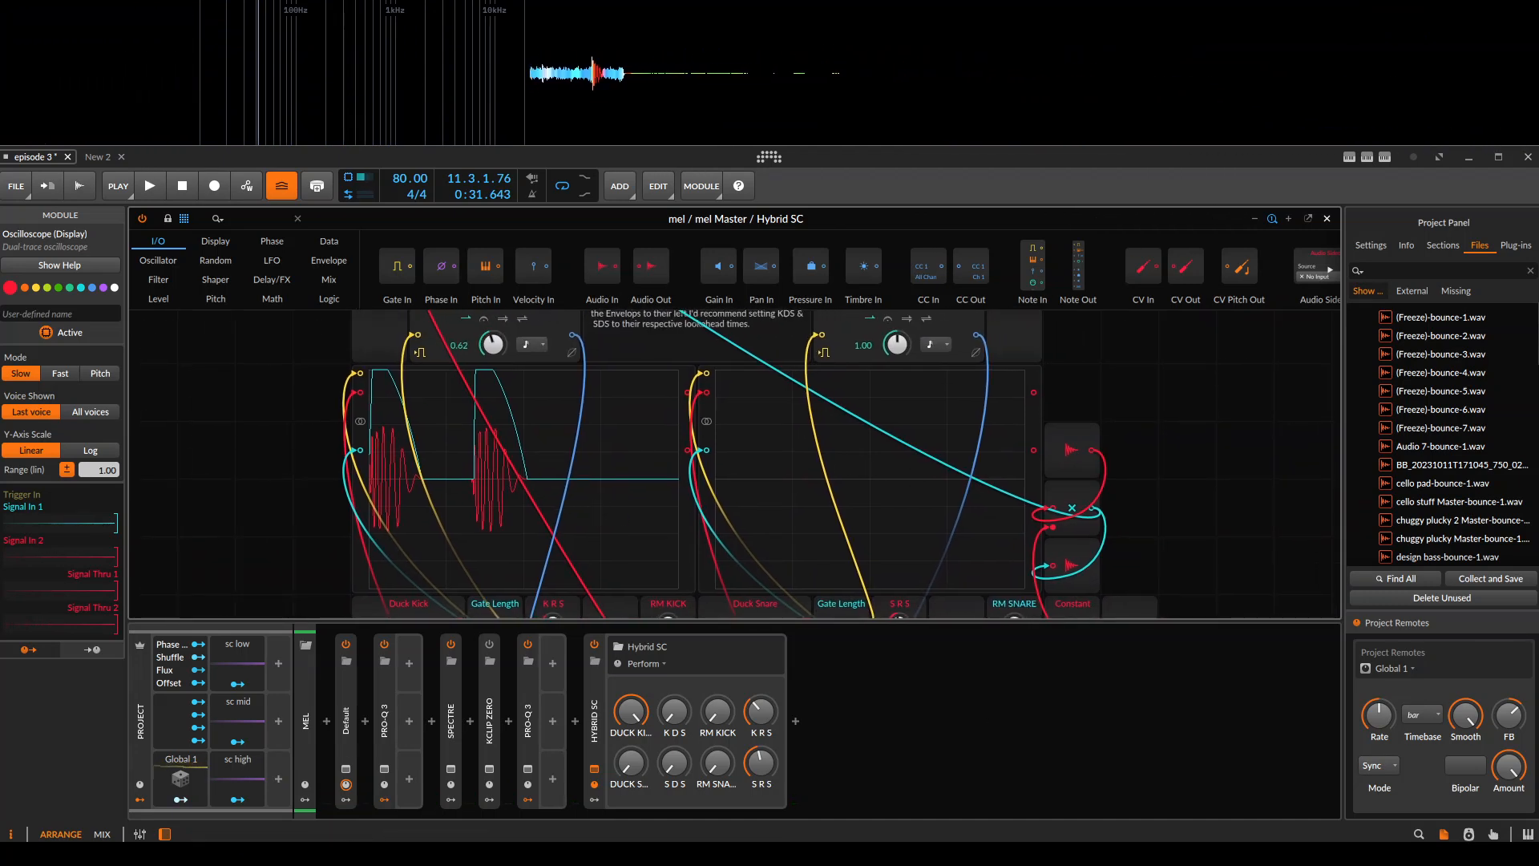
# Turn DUCK KICK down to zero on mel's Hybrid SC.
pyautogui.moveTo(389, 492); pyautogui.dragTo(632, 378)
pyautogui.scroll(3, 655, 392)
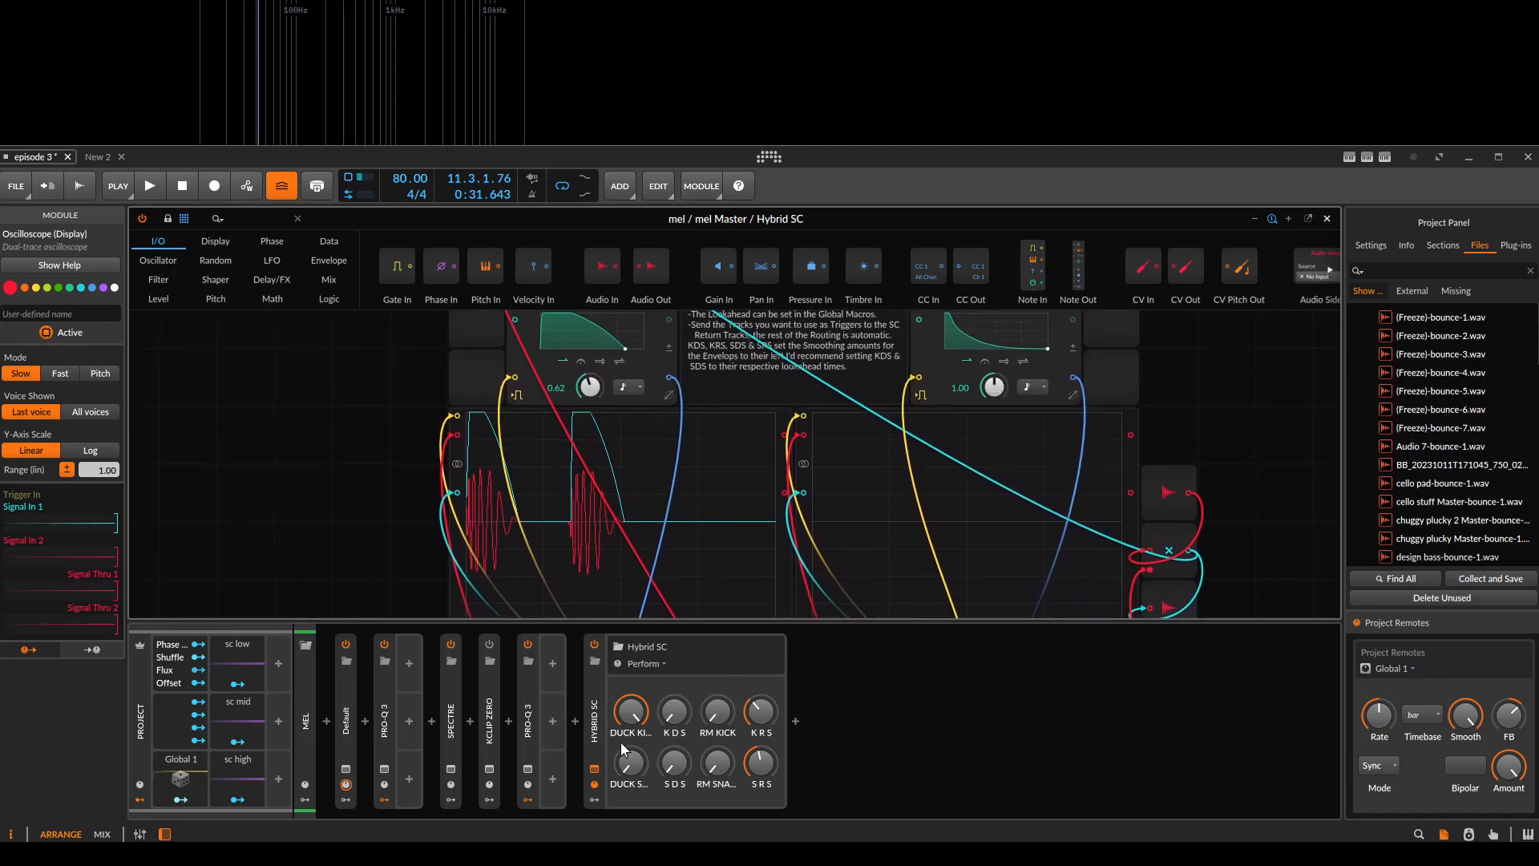
pyautogui.moveTo(694, 473); pyautogui.dragTo(501, 604)
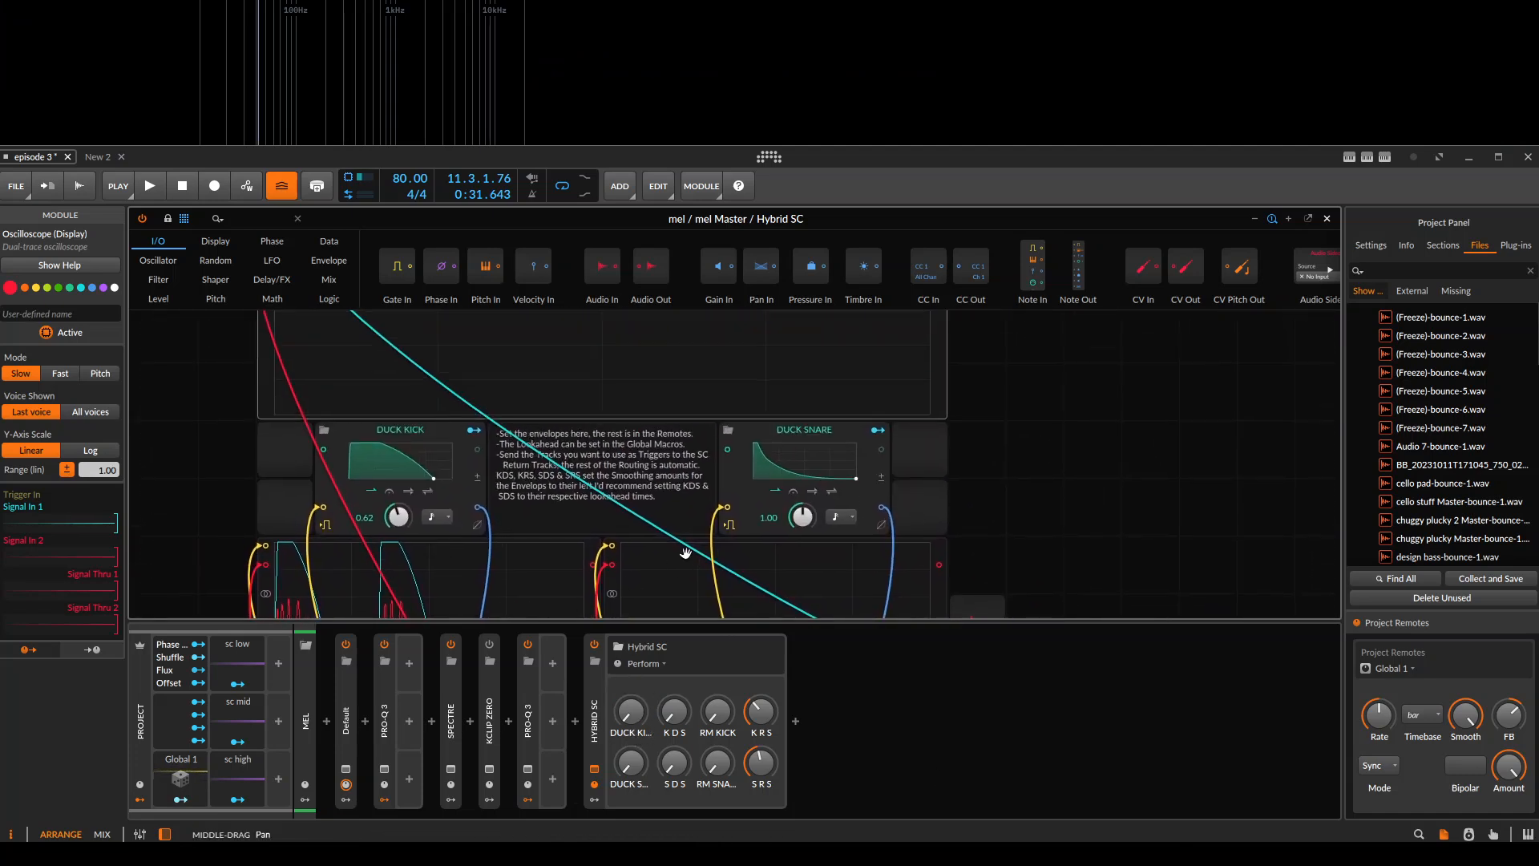
pyautogui.moveTo(680, 555); pyautogui.dragTo(702, 444)
# Play from bar 9, raise DUCK SNARE to maximum on mel's Hybrid SC, and watch the patch's scopes.
pyautogui.press('space')
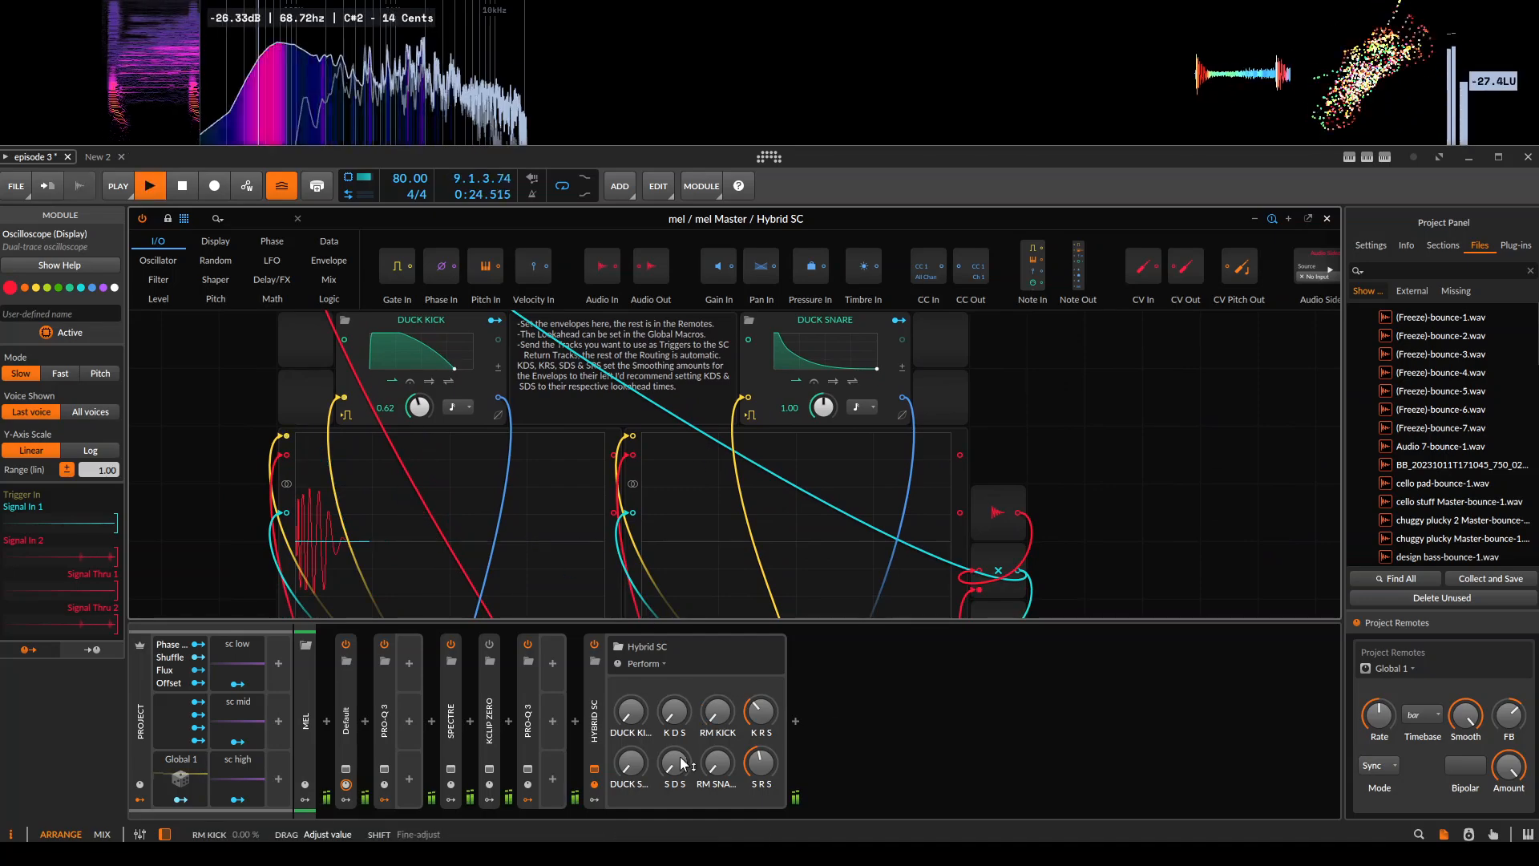
pyautogui.moveTo(799, 499); pyautogui.dragTo(811, 435)
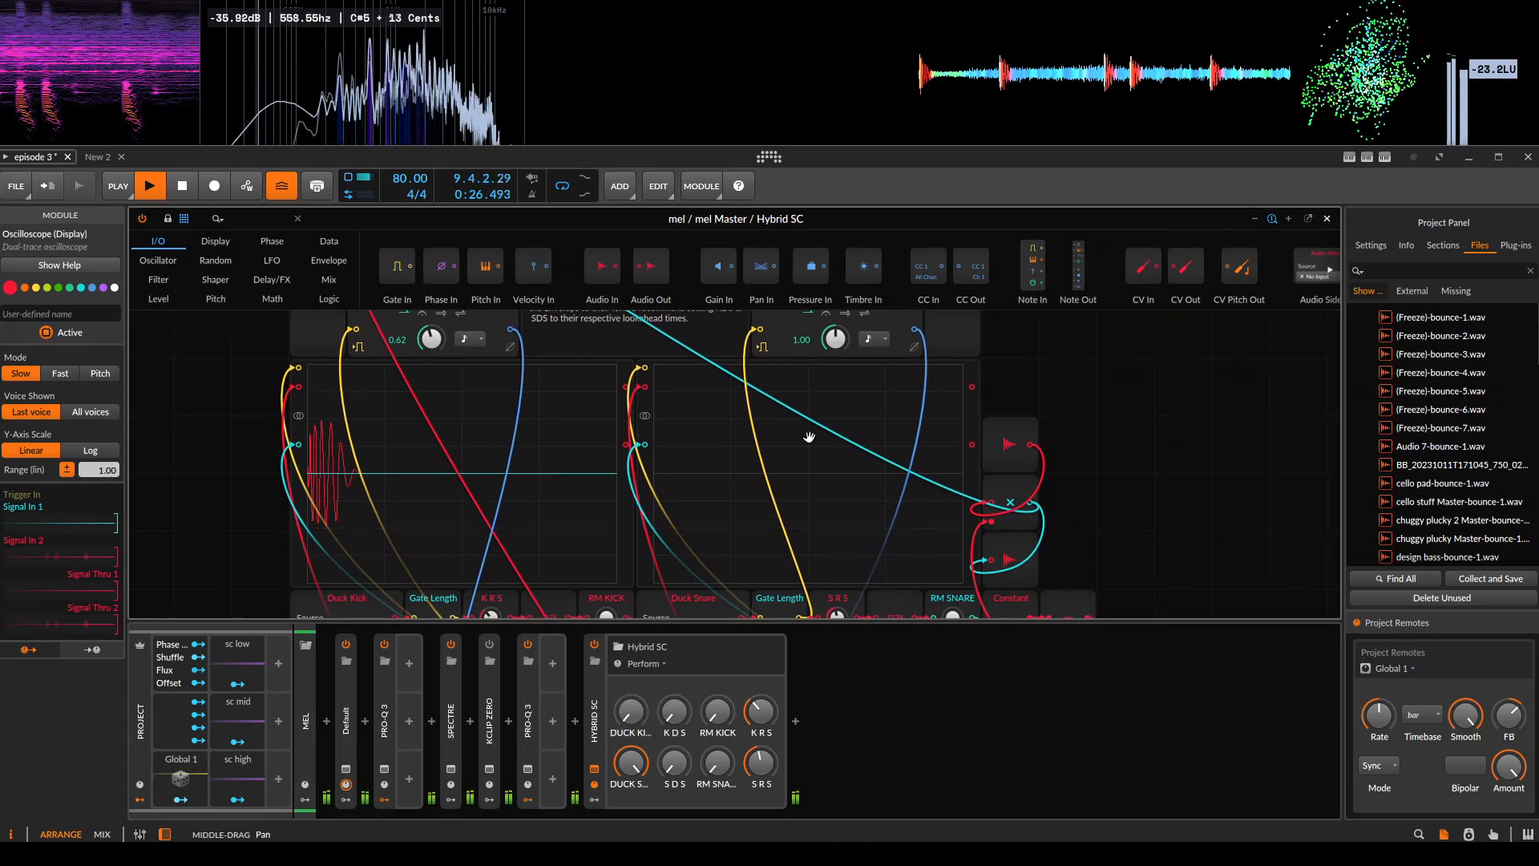
pyautogui.moveTo(706, 477); pyautogui.dragTo(747, 487)
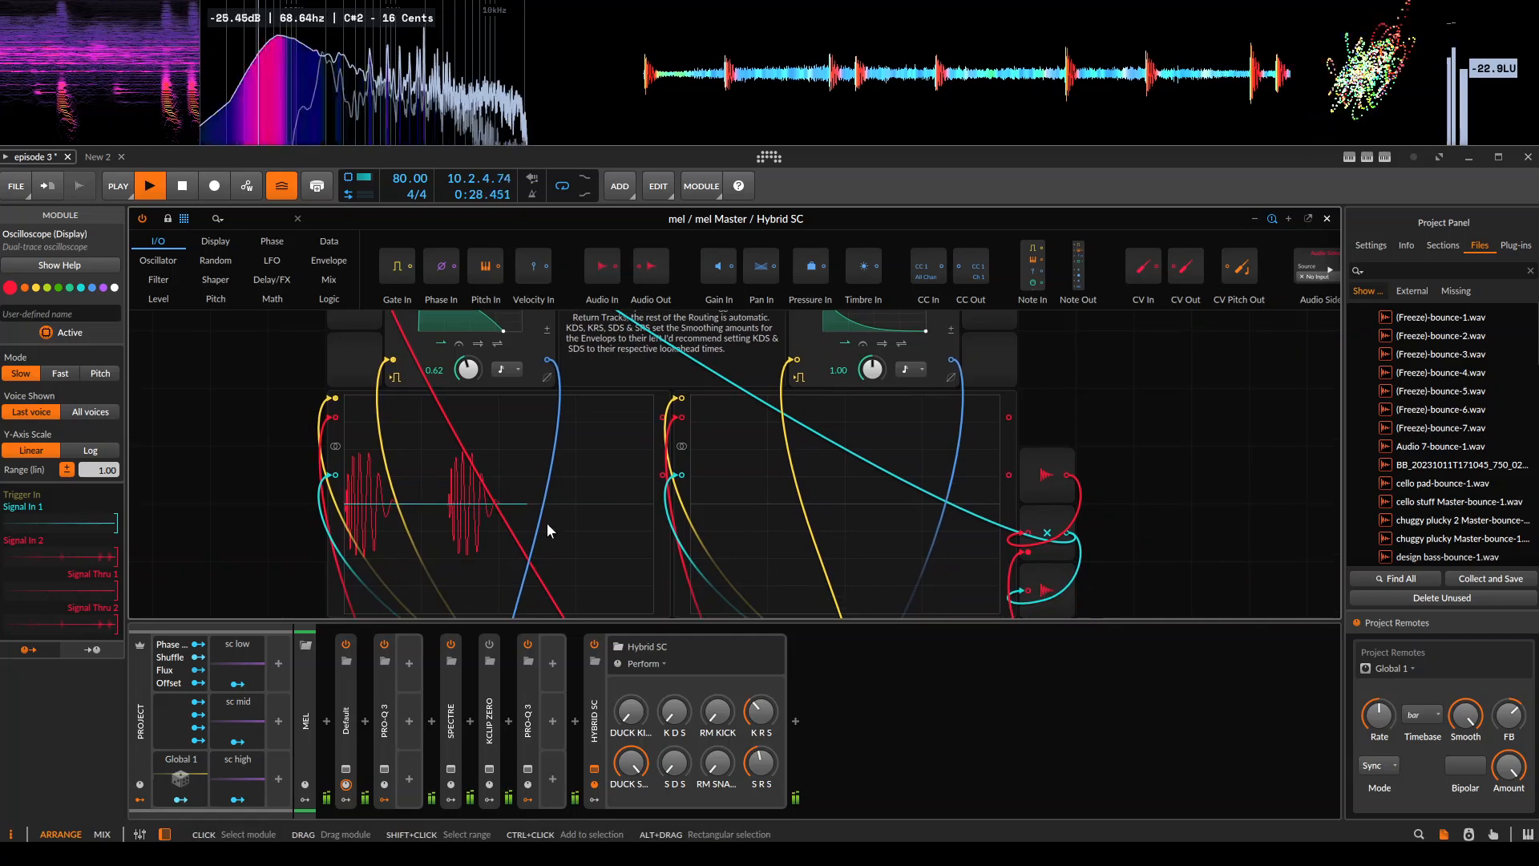
# Close the patch, solo Group 2 together with mel and Kick, and restart playback with mel selected again.
pyautogui.press('Escape')
pyautogui.press('space')
pyautogui.keyDown('ctrl'); pyautogui.click(253, 393); pyautogui.keyUp('ctrl')
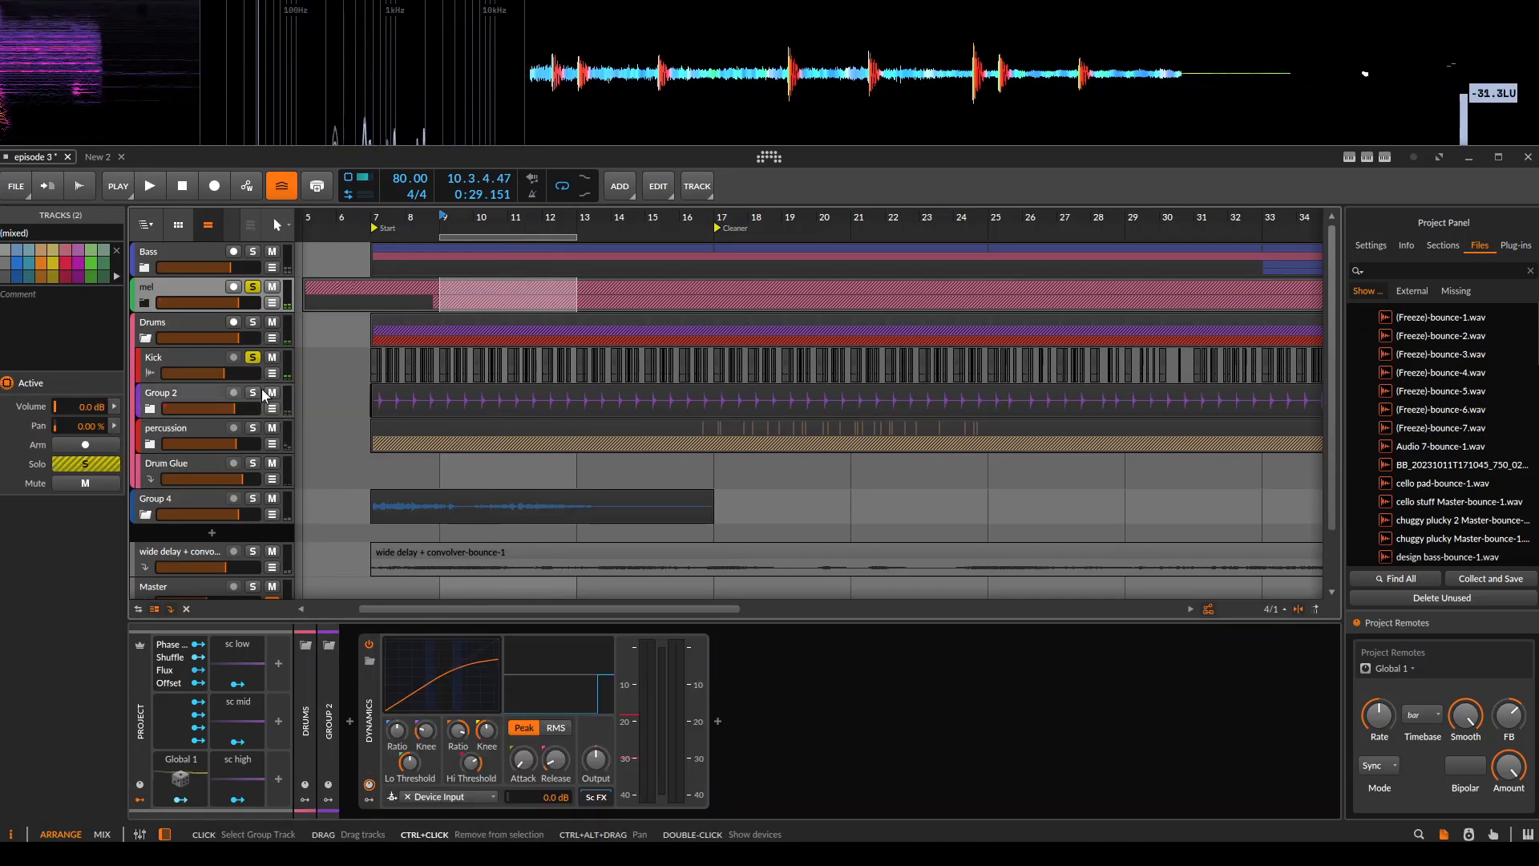
pyautogui.press('space')
pyautogui.click(189, 286)
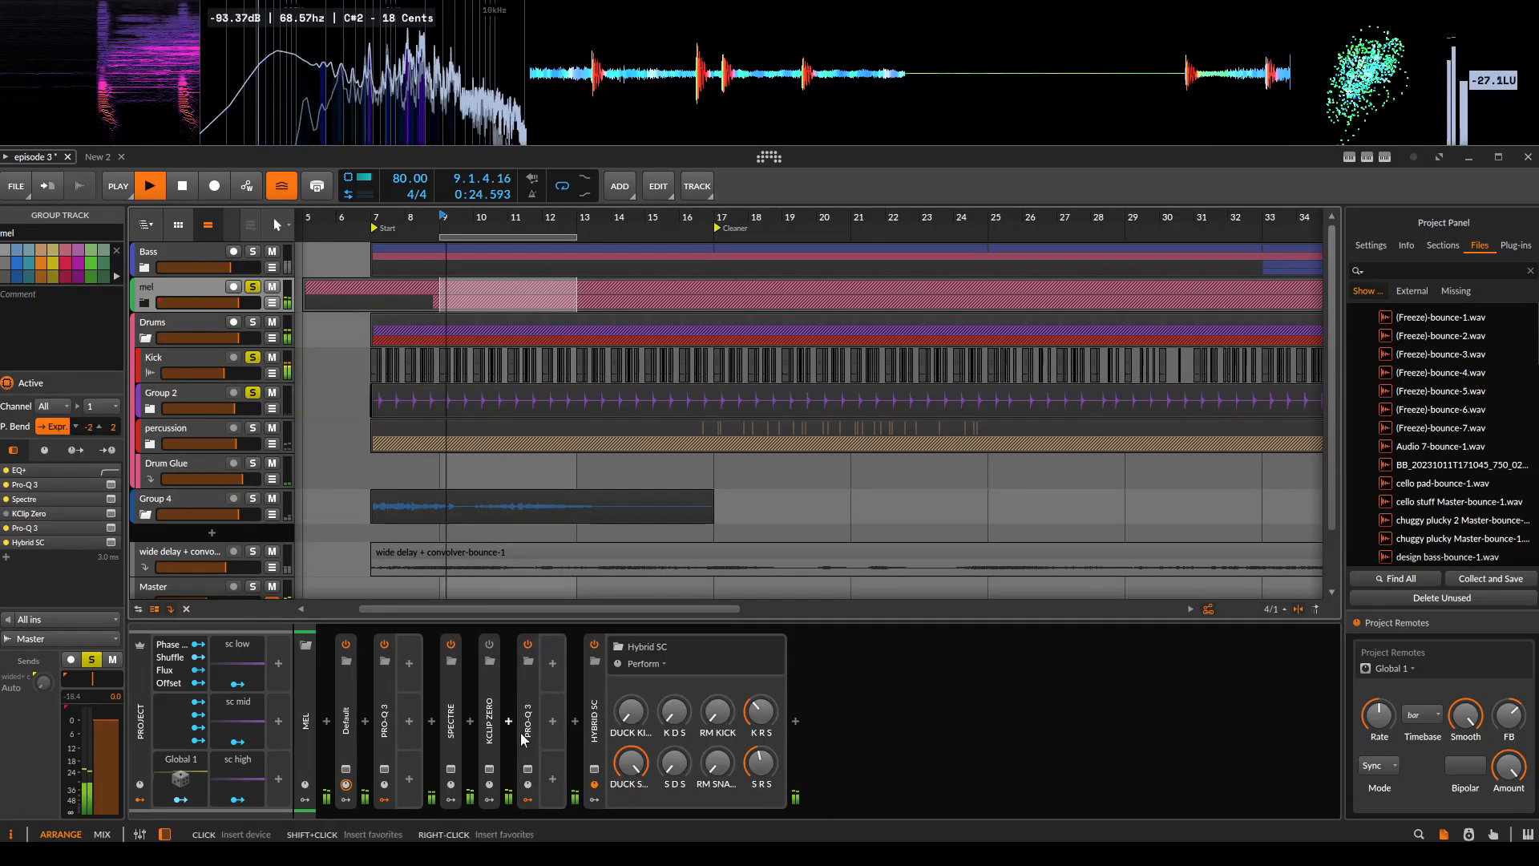
# Reopen mel's Hybrid SC patch during playback and stop the transport.
pyautogui.click(595, 771)
pyautogui.moveTo(744, 459)
pyautogui.mouseDown()
pyautogui.moveTo(729, 489)
pyautogui.moveTo(731, 454)
pyautogui.mouseUp()
pyautogui.press('space')
# Look over the patch's kick and snare sources, gate lengths and smoothing modules, and the DUCK KICK and DUCK SNARE envelopes.
pyautogui.moveTo(719, 530); pyautogui.dragTo(727, 507)
pyautogui.moveTo(657, 440); pyautogui.dragTo(669, 709)
pyautogui.moveTo(735, 424); pyautogui.dragTo(756, 271)
pyautogui.moveTo(736, 471); pyautogui.dragTo(739, 304)
pyautogui.scroll(-5, 738, 361)
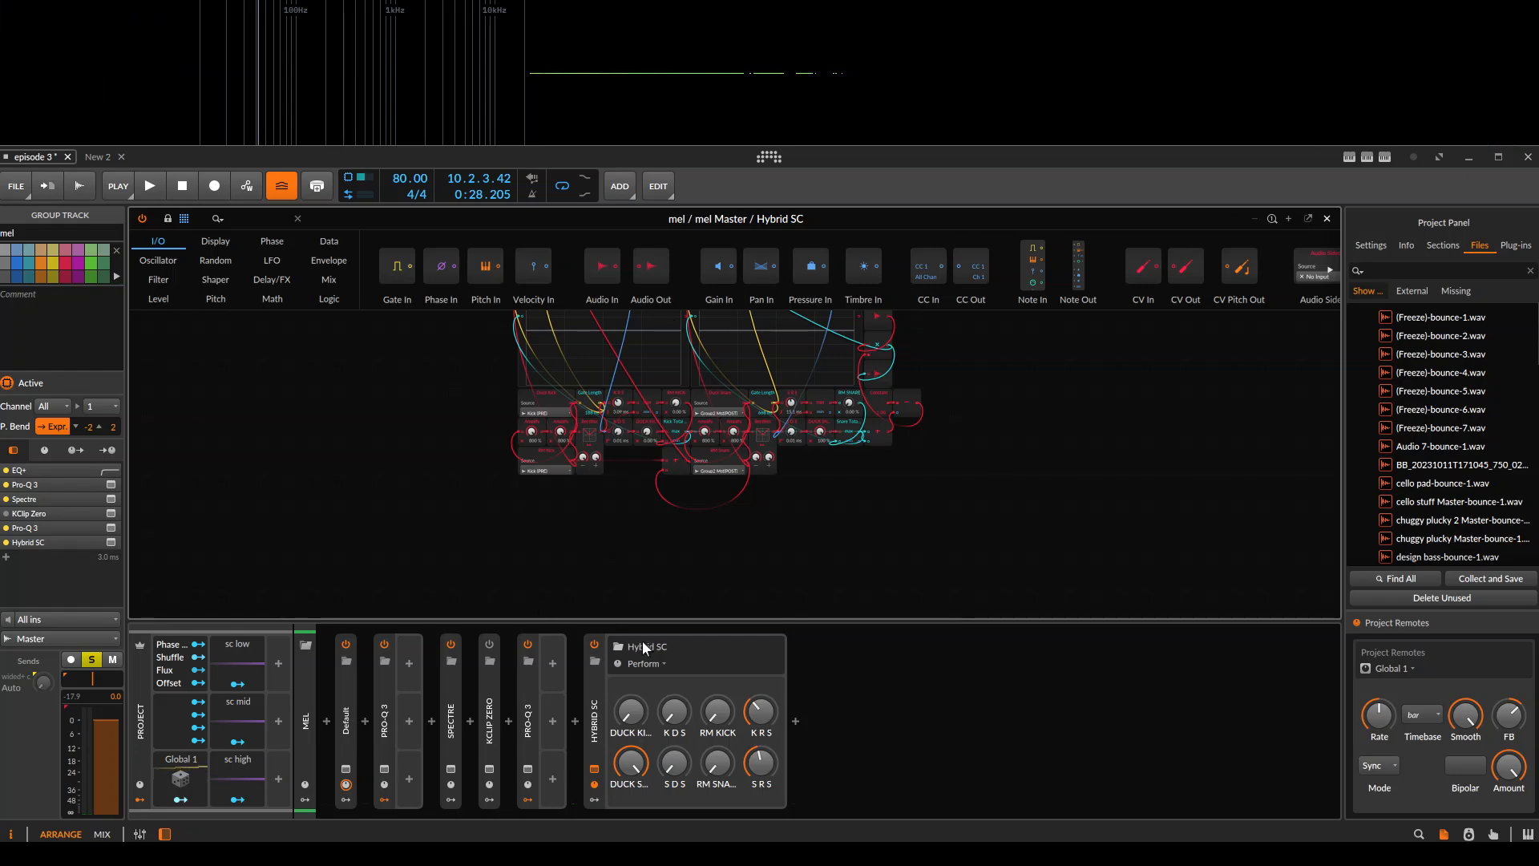
pyautogui.scroll(8, 599, 455)
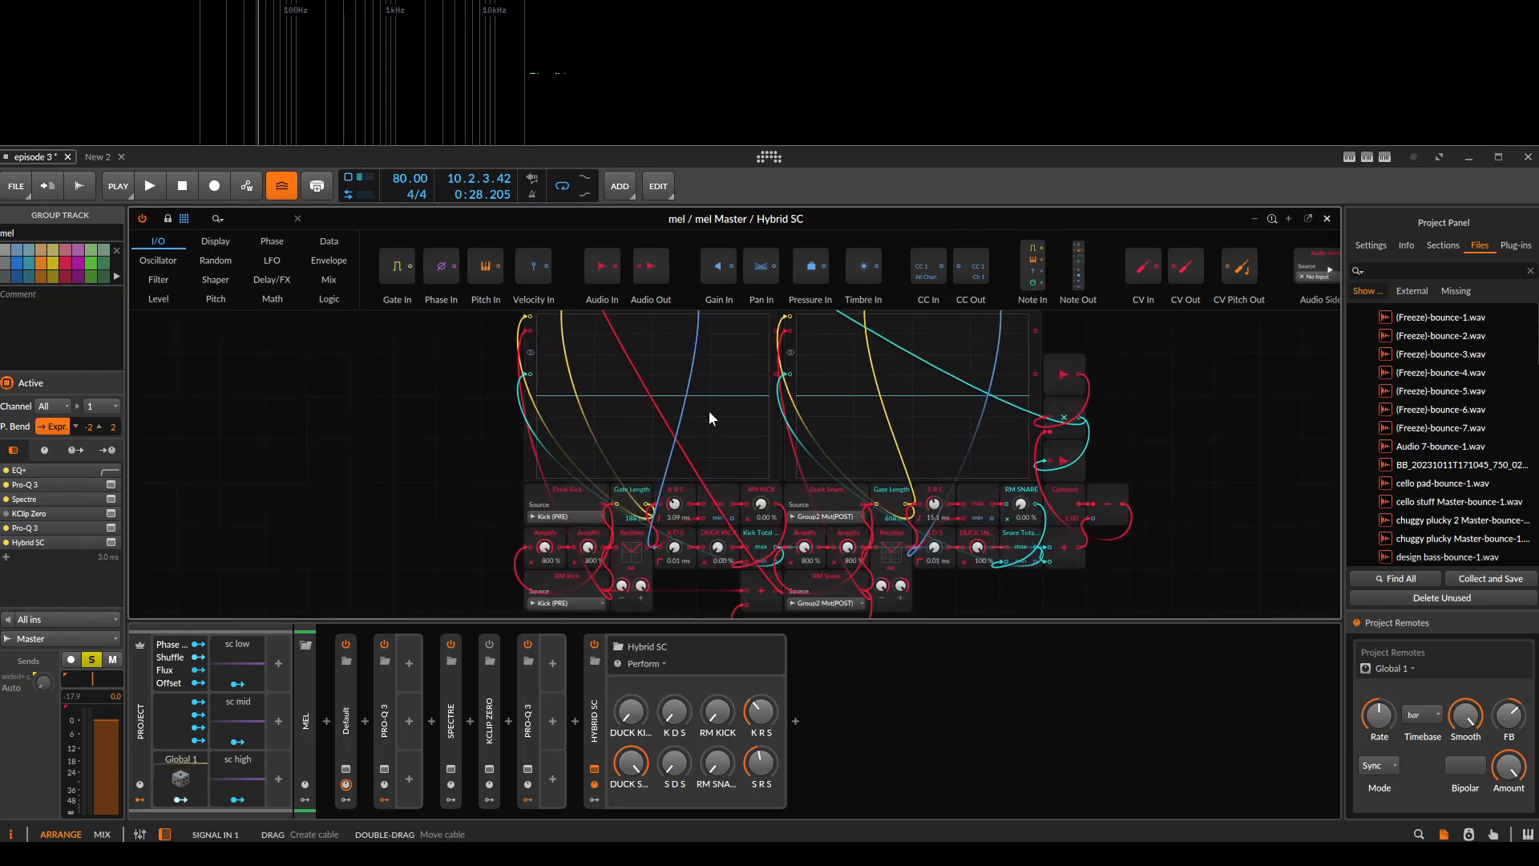
pyautogui.scroll(-5, 614, 605)
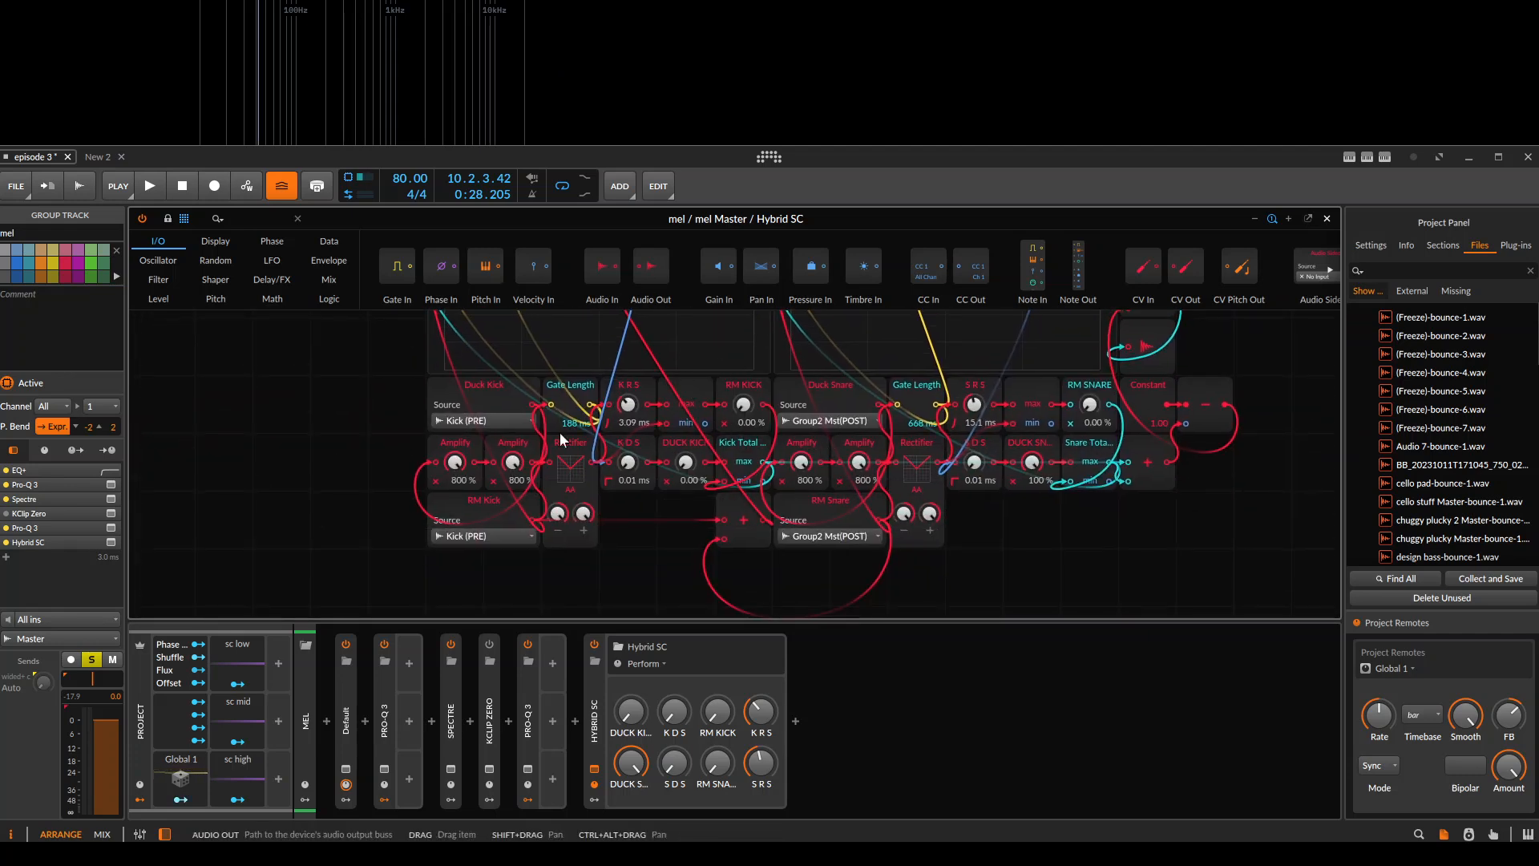
pyautogui.scroll(3, 604, 353)
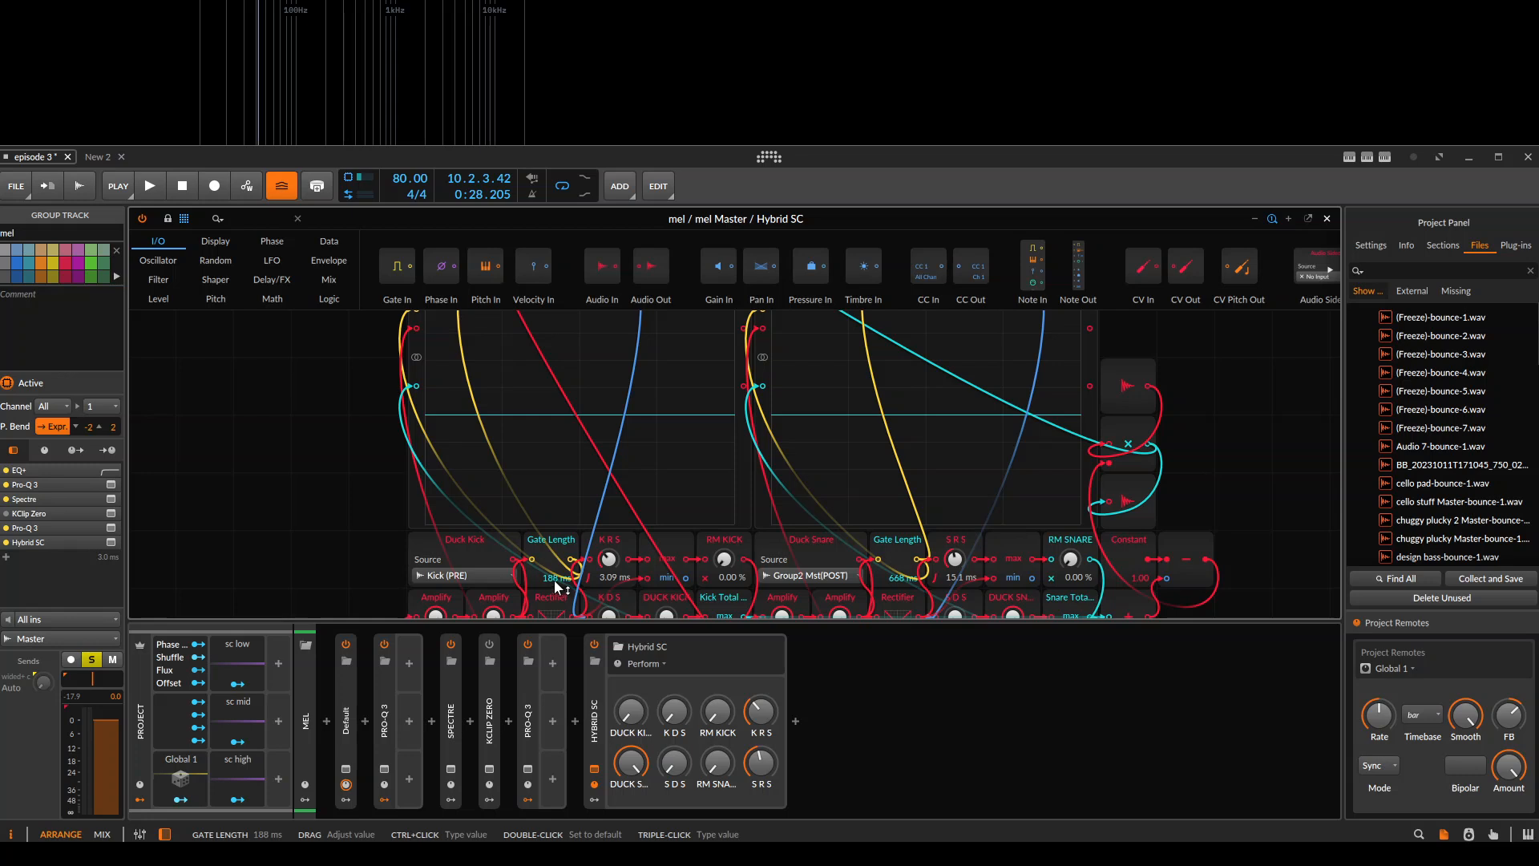
pyautogui.moveTo(624, 432)
pyautogui.mouseDown()
pyautogui.moveTo(590, 574)
pyautogui.moveTo(615, 418)
pyautogui.mouseUp()
pyautogui.moveTo(741, 382); pyautogui.dragTo(692, 612)
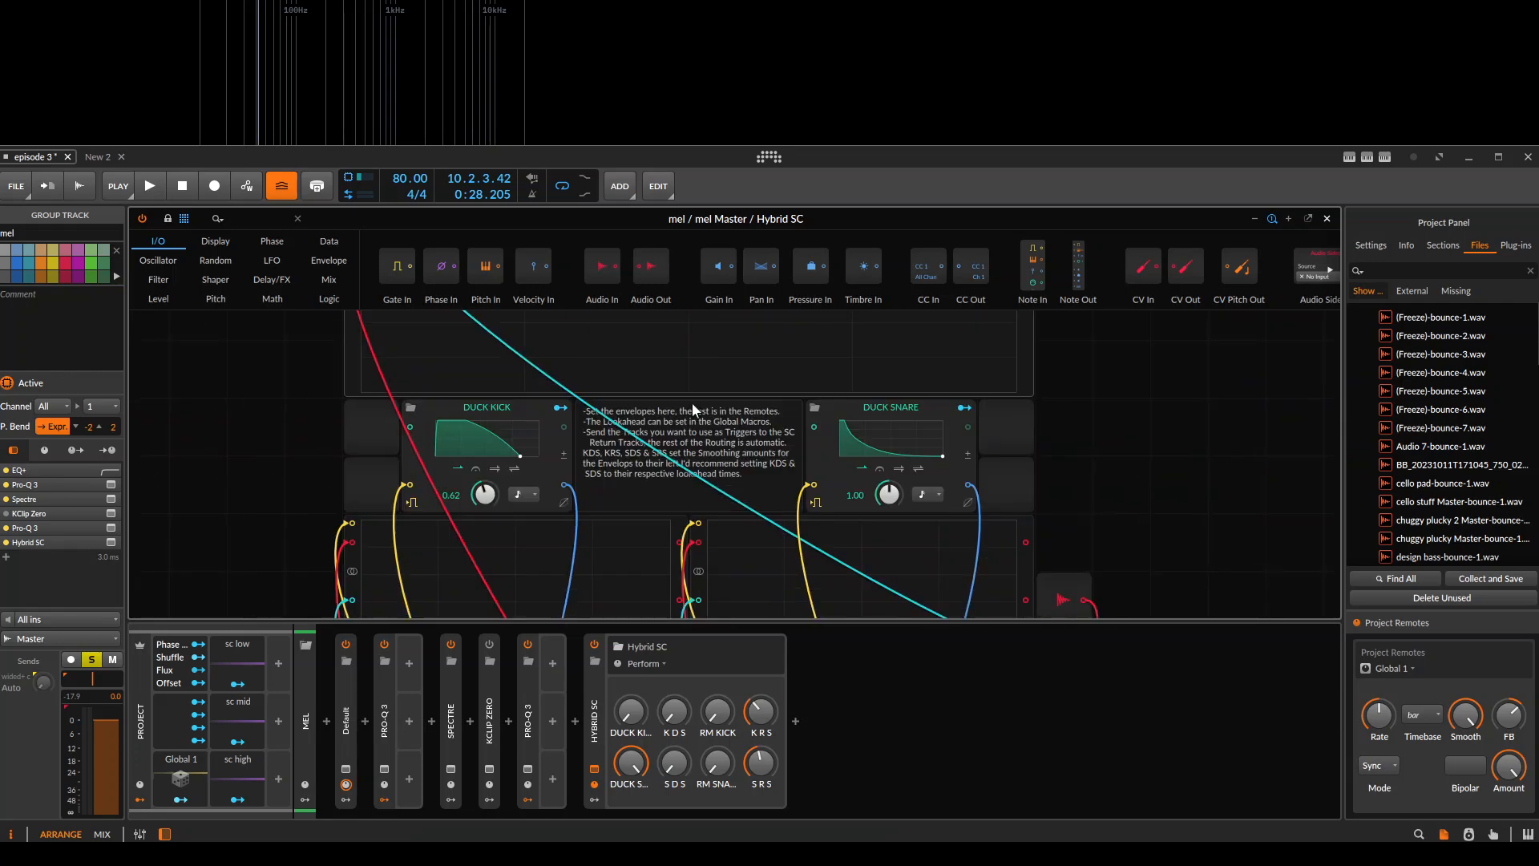
pyautogui.moveTo(691, 411); pyautogui.dragTo(733, 434)
# Reset DUCK SNARE to 0 % on mel's Hybrid SC.
pyautogui.doubleClick(638, 763)
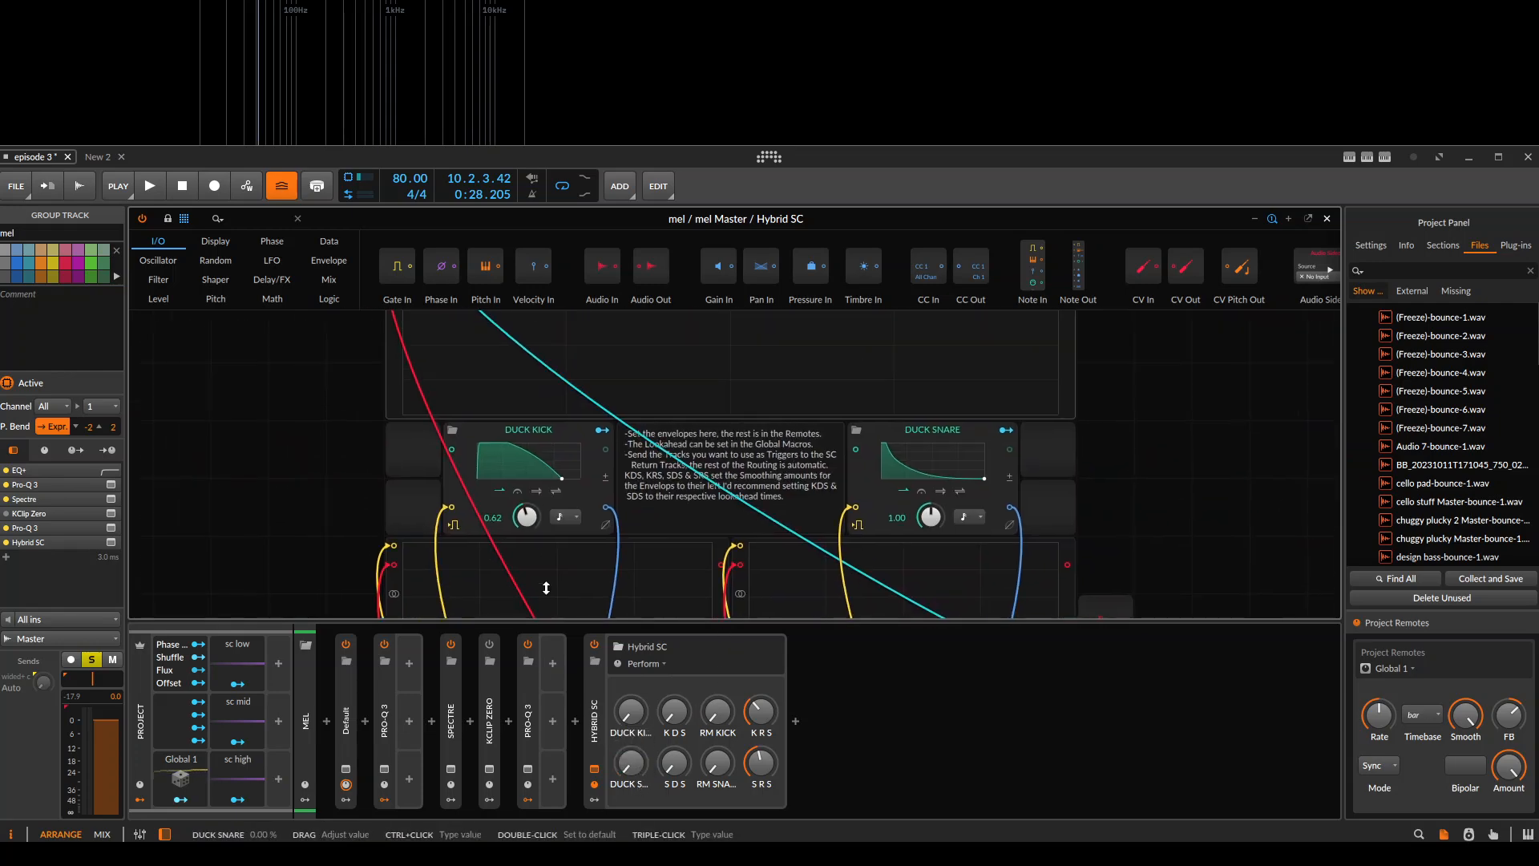
pyautogui.moveTo(633, 614); pyautogui.dragTo(708, 501)
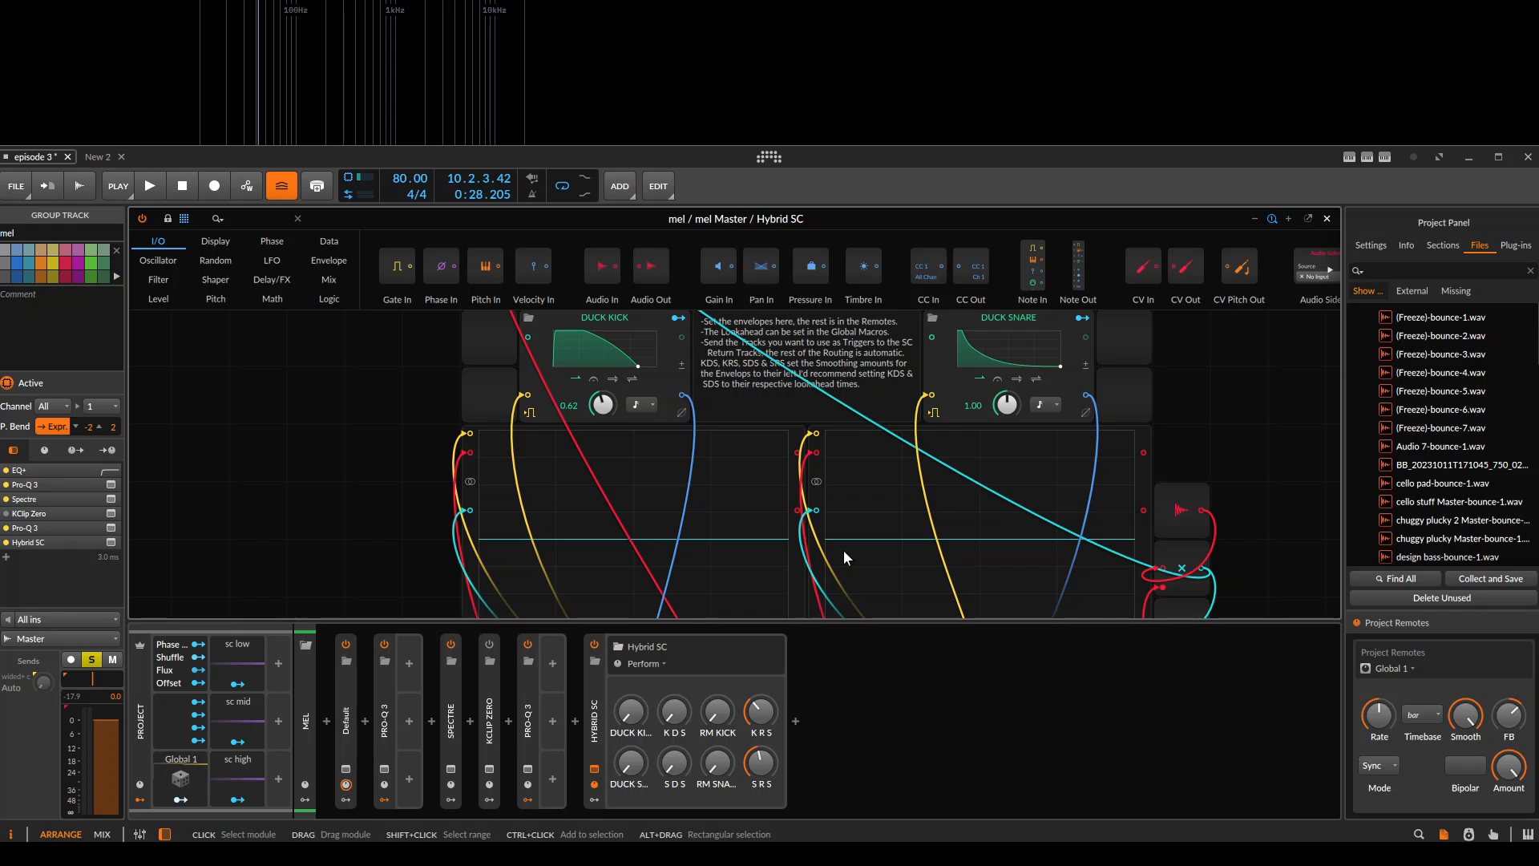
pyautogui.moveTo(801, 537); pyautogui.dragTo(767, 547)
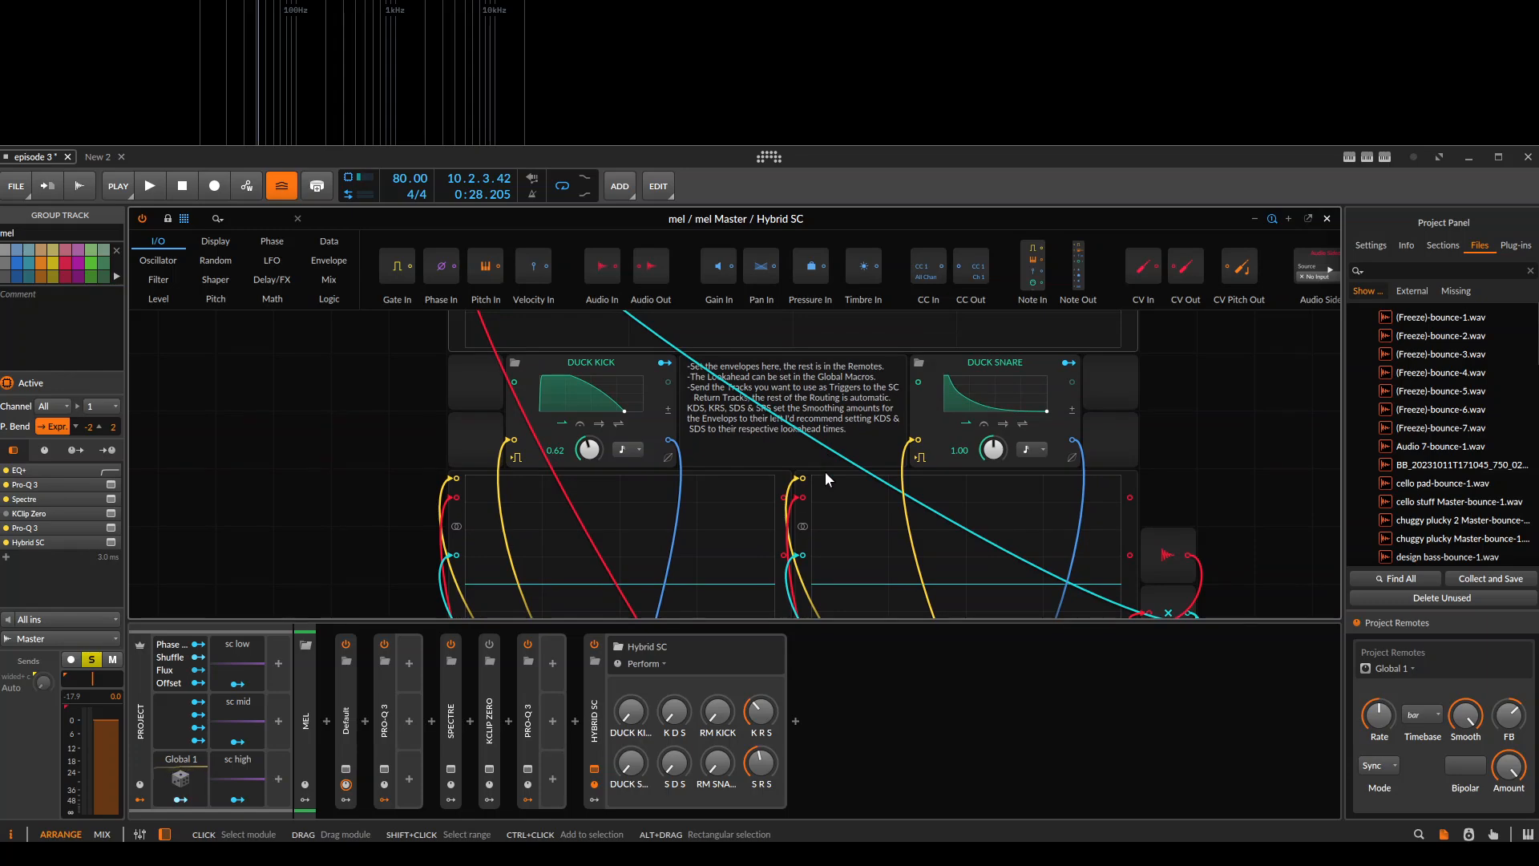
pyautogui.moveTo(805, 457); pyautogui.dragTo(737, 583)
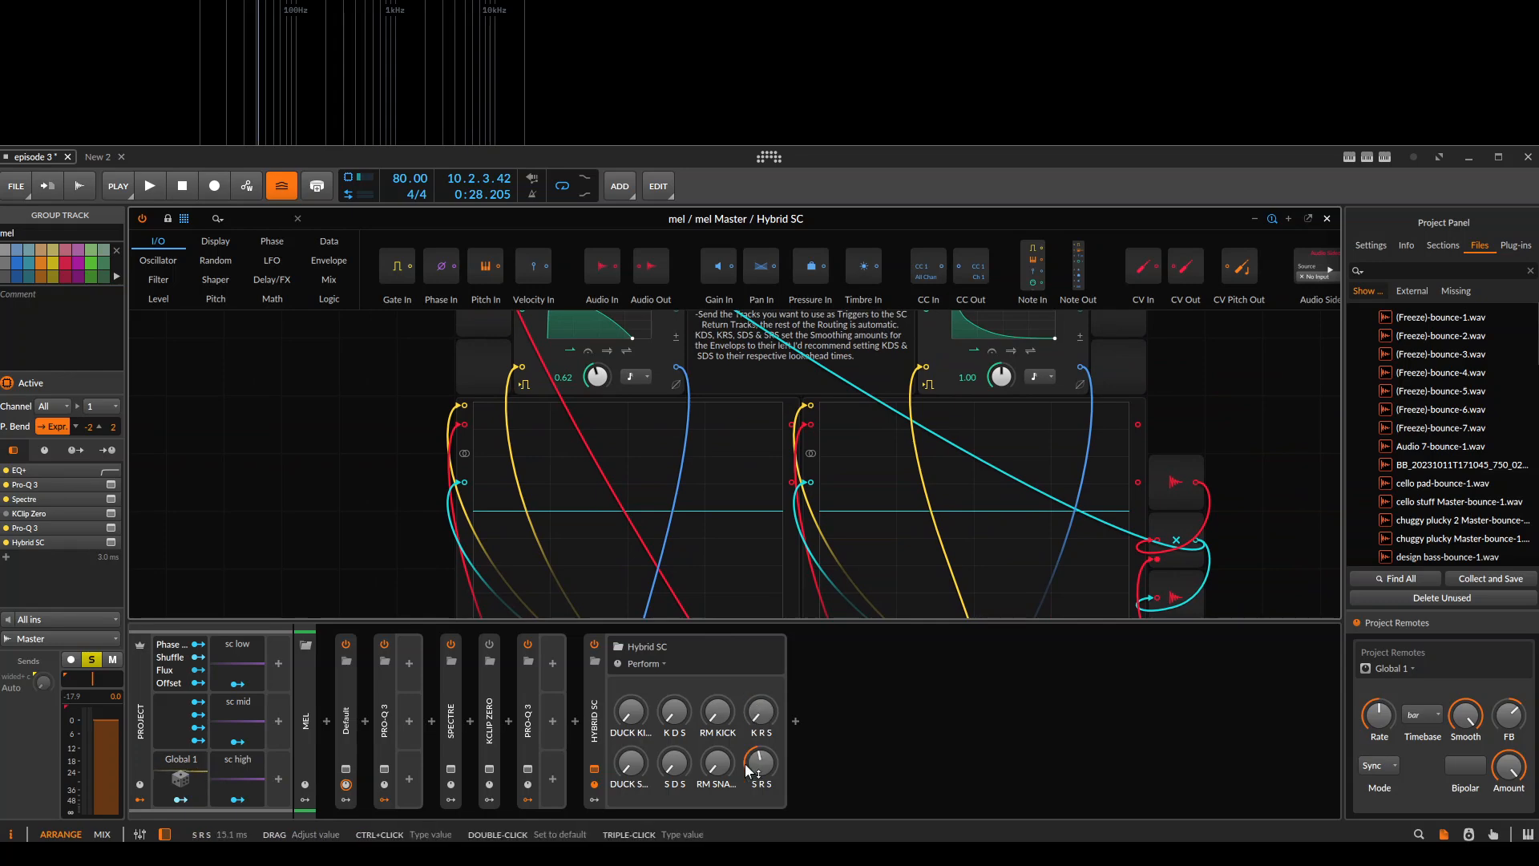
# Turn K R S and S R S to zero, raise RM KICK to maximum, and play briefly from bar 9.
pyautogui.moveTo(726, 711); pyautogui.dragTo(728, 634)
pyautogui.press('space')
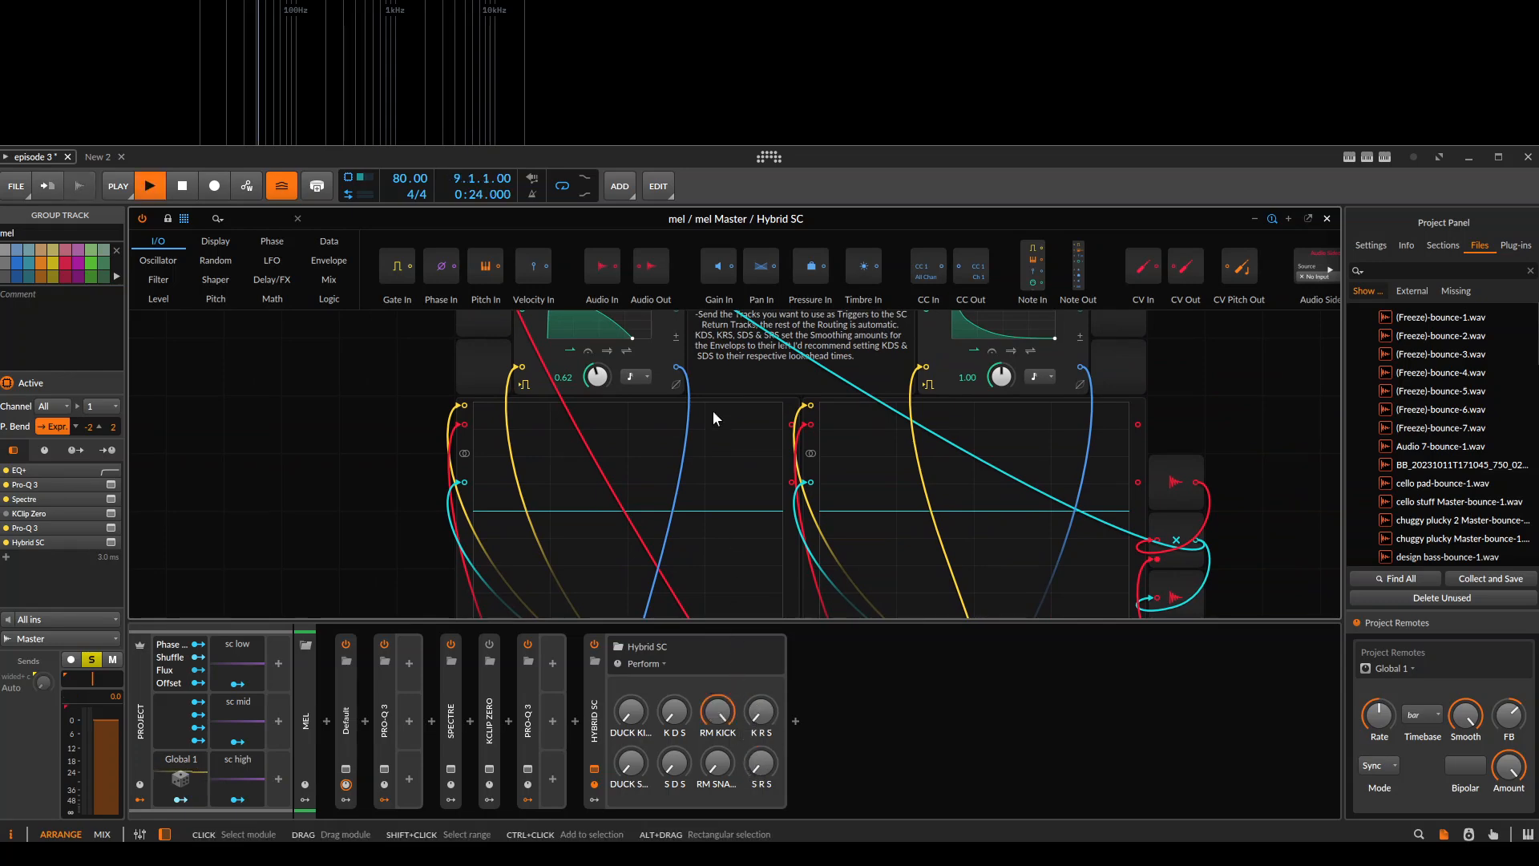
pyautogui.moveTo(706, 462); pyautogui.dragTo(730, 416)
pyautogui.press('space')
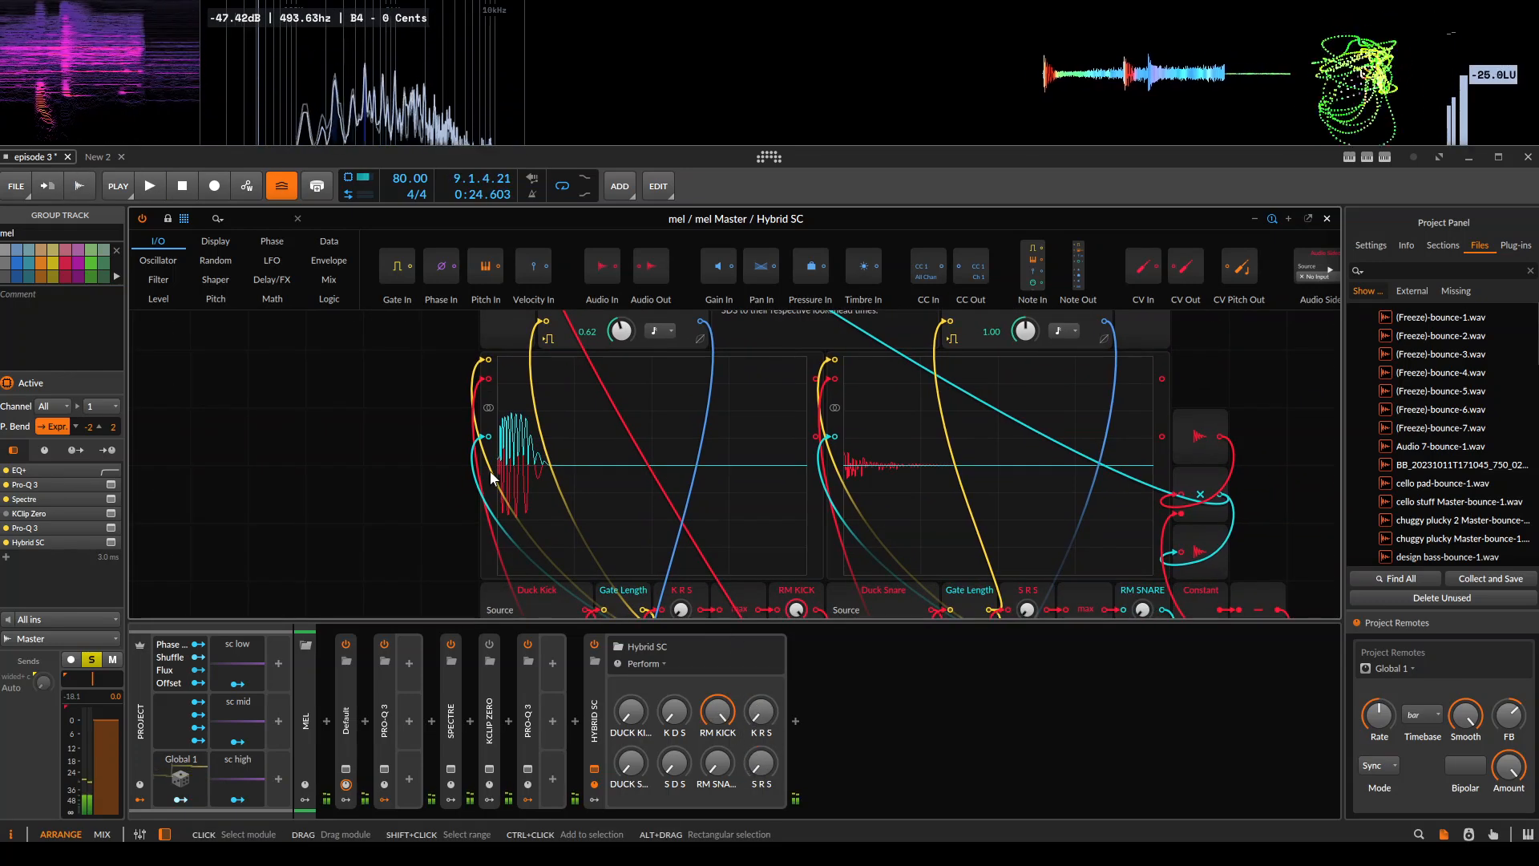
# Replay from bar 9 and examine the ring-modulation signal against the kick waveform in the kick oscilloscope.
pyautogui.scroll(2, 492, 465)
pyautogui.press('space')
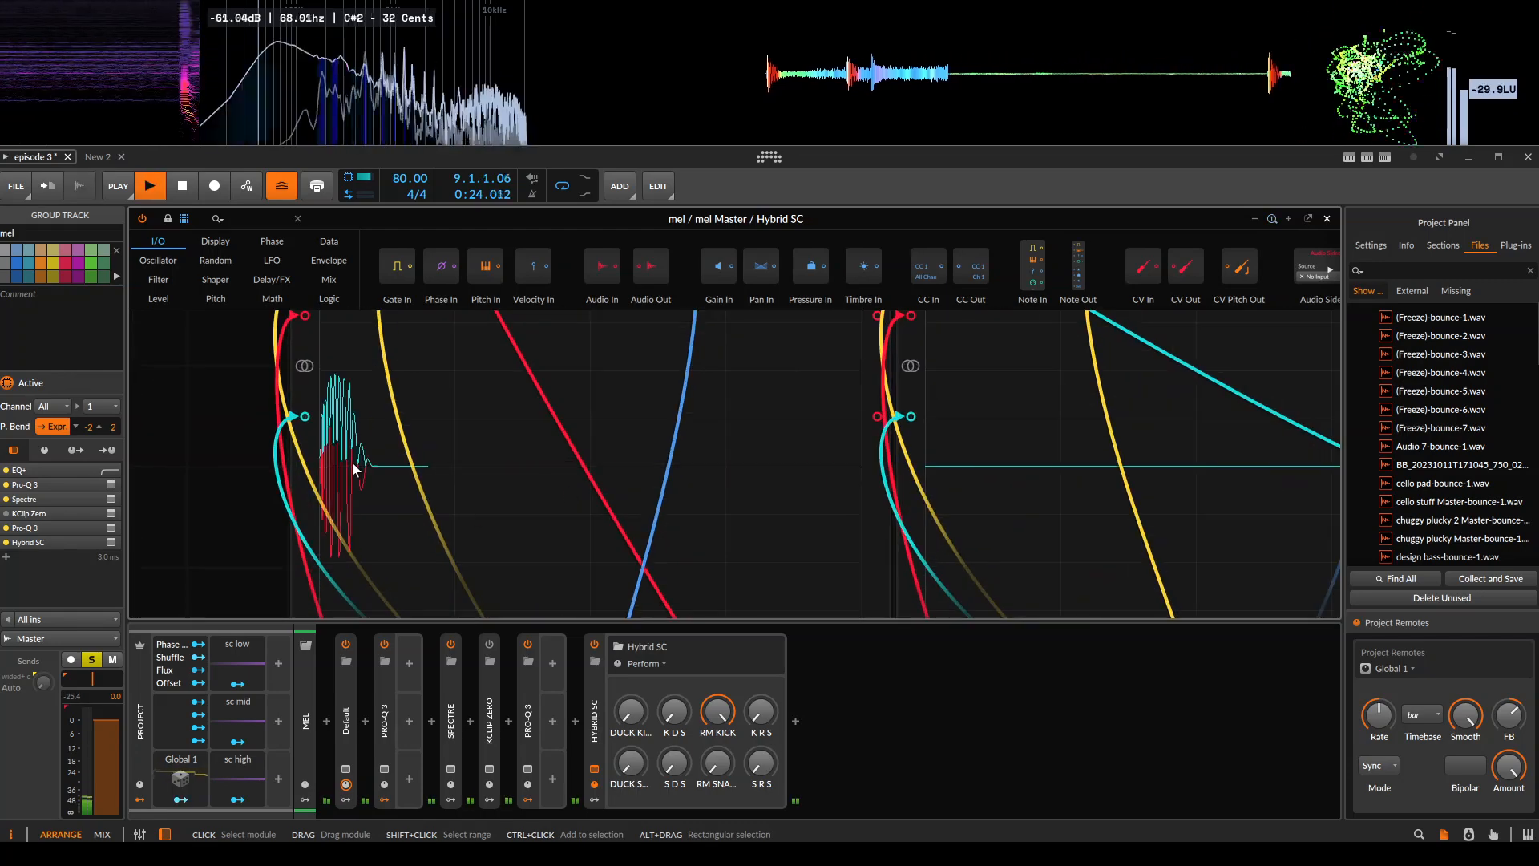
pyautogui.click(355, 469)
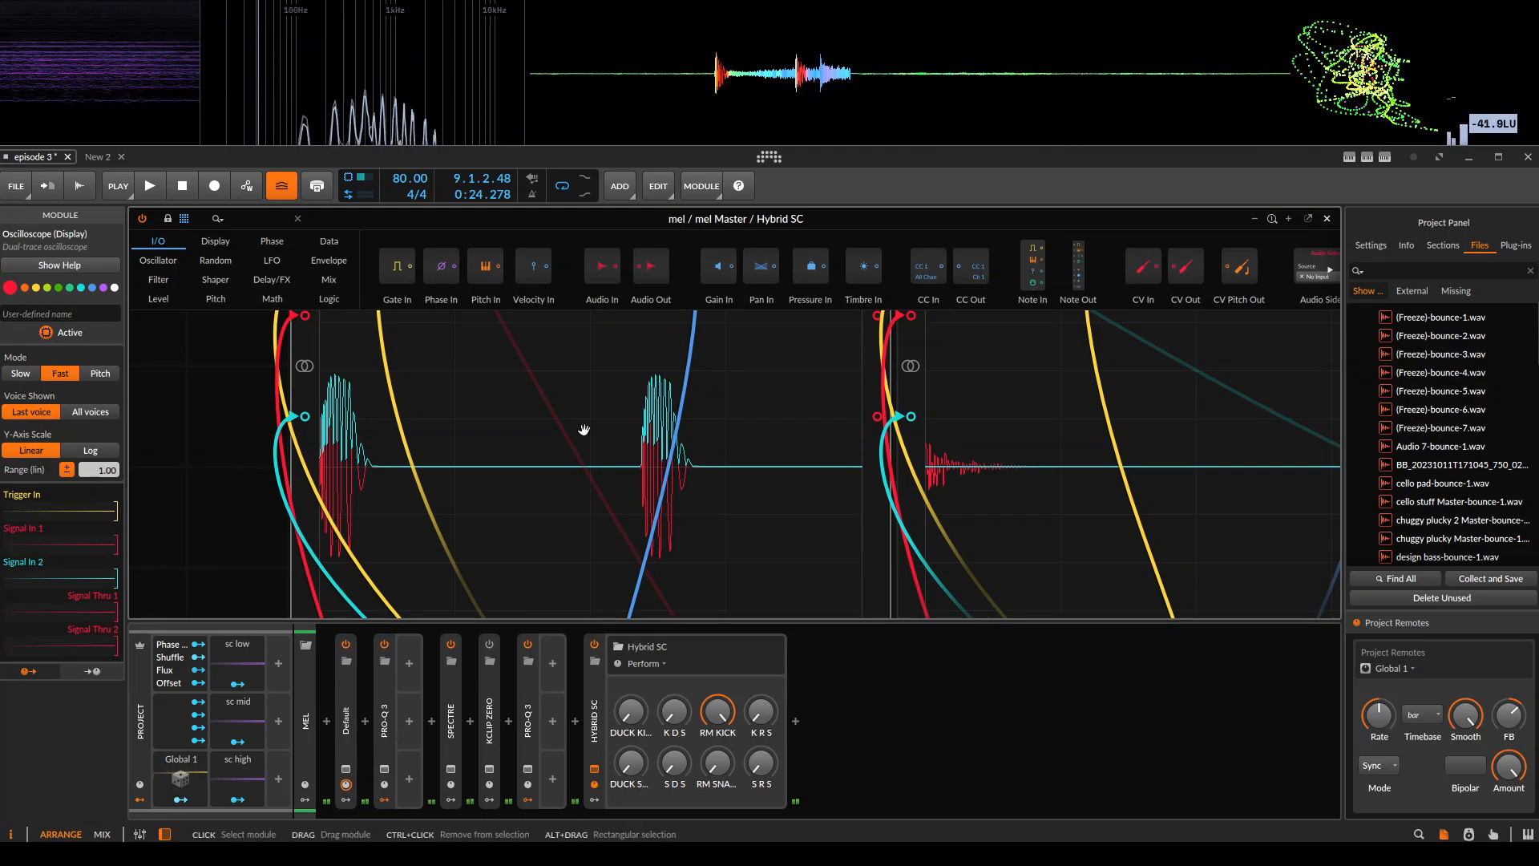
pyautogui.moveTo(406, 473); pyautogui.dragTo(457, 509)
pyautogui.scroll(1, 703, 468)
pyautogui.scroll(-1, 703, 469)
pyautogui.moveTo(698, 481); pyautogui.dragTo(692, 449)
pyautogui.scroll(-1, 609, 444)
pyautogui.scroll(-1, 635, 512)
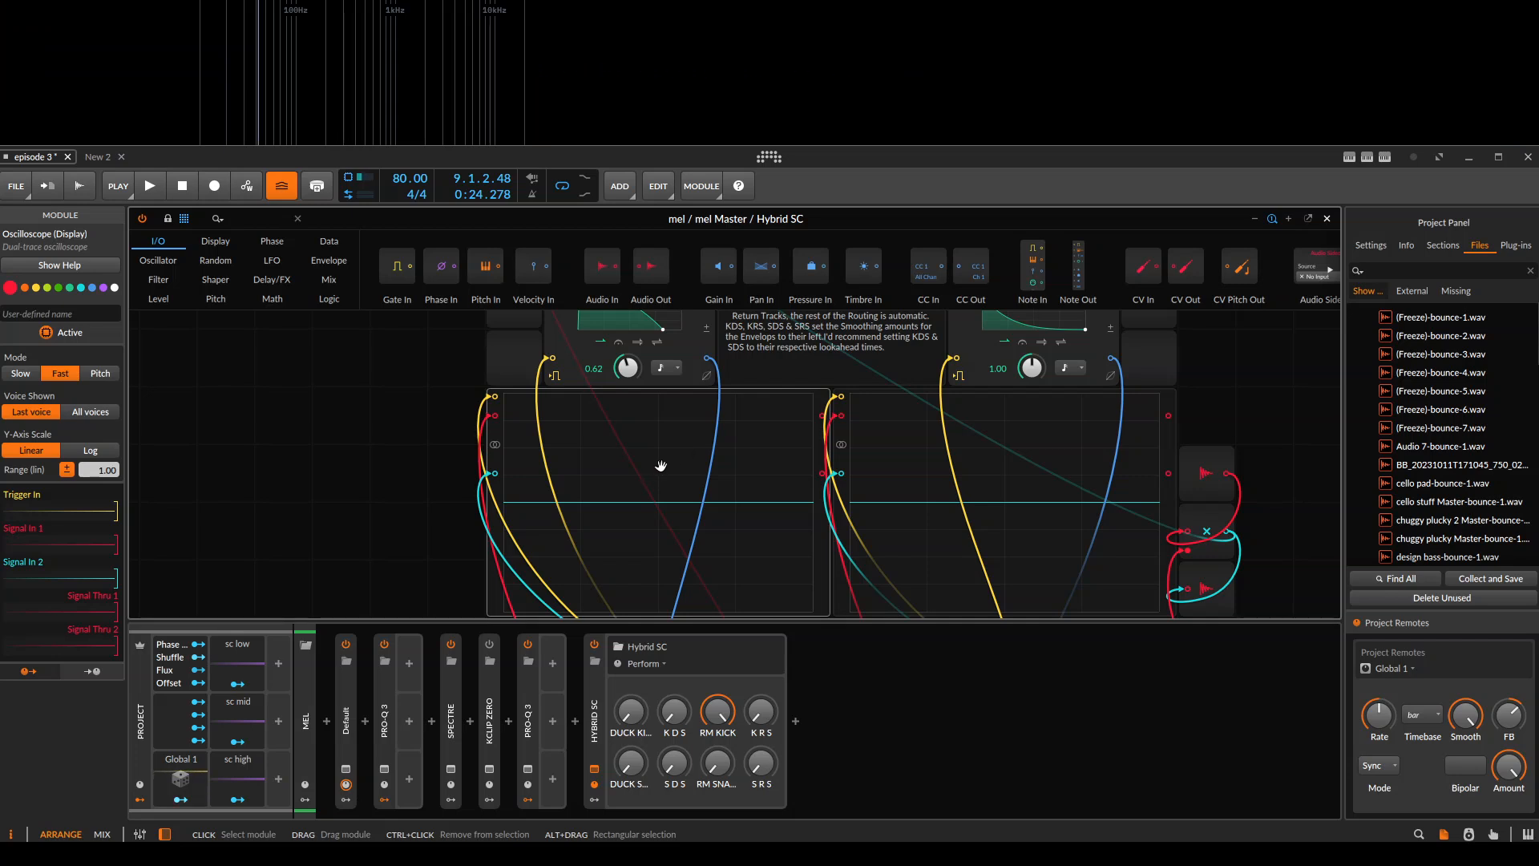
# Close the patch, leave only mel soloed, and play the arrangement from bar 9.
pyautogui.click(355, 378)
pyautogui.press('Escape')
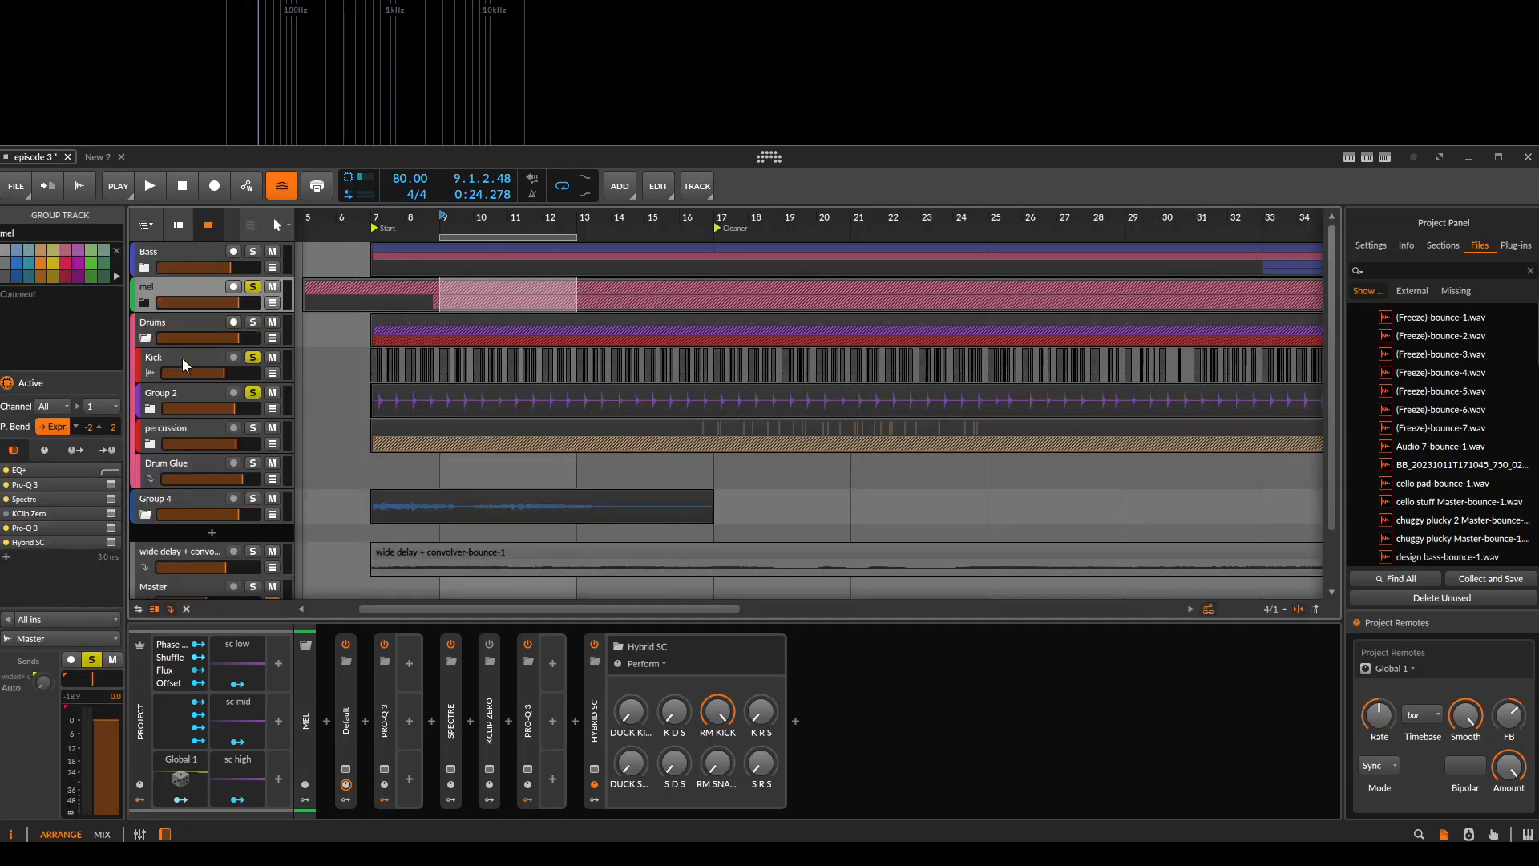
pyautogui.click(254, 288)
pyautogui.click(253, 288)
pyautogui.click(439, 218)
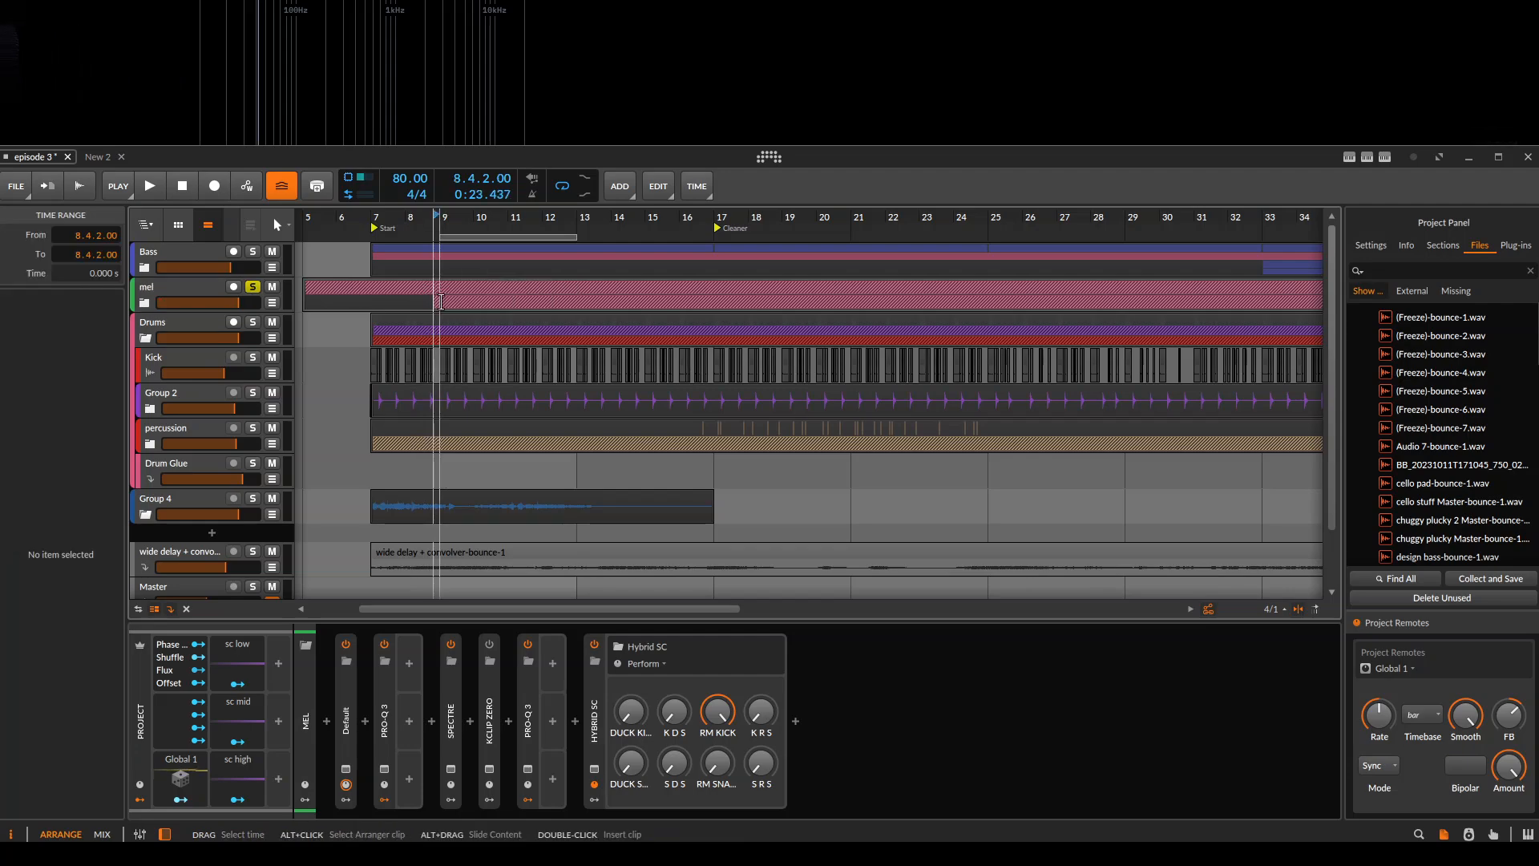
pyautogui.press('space')
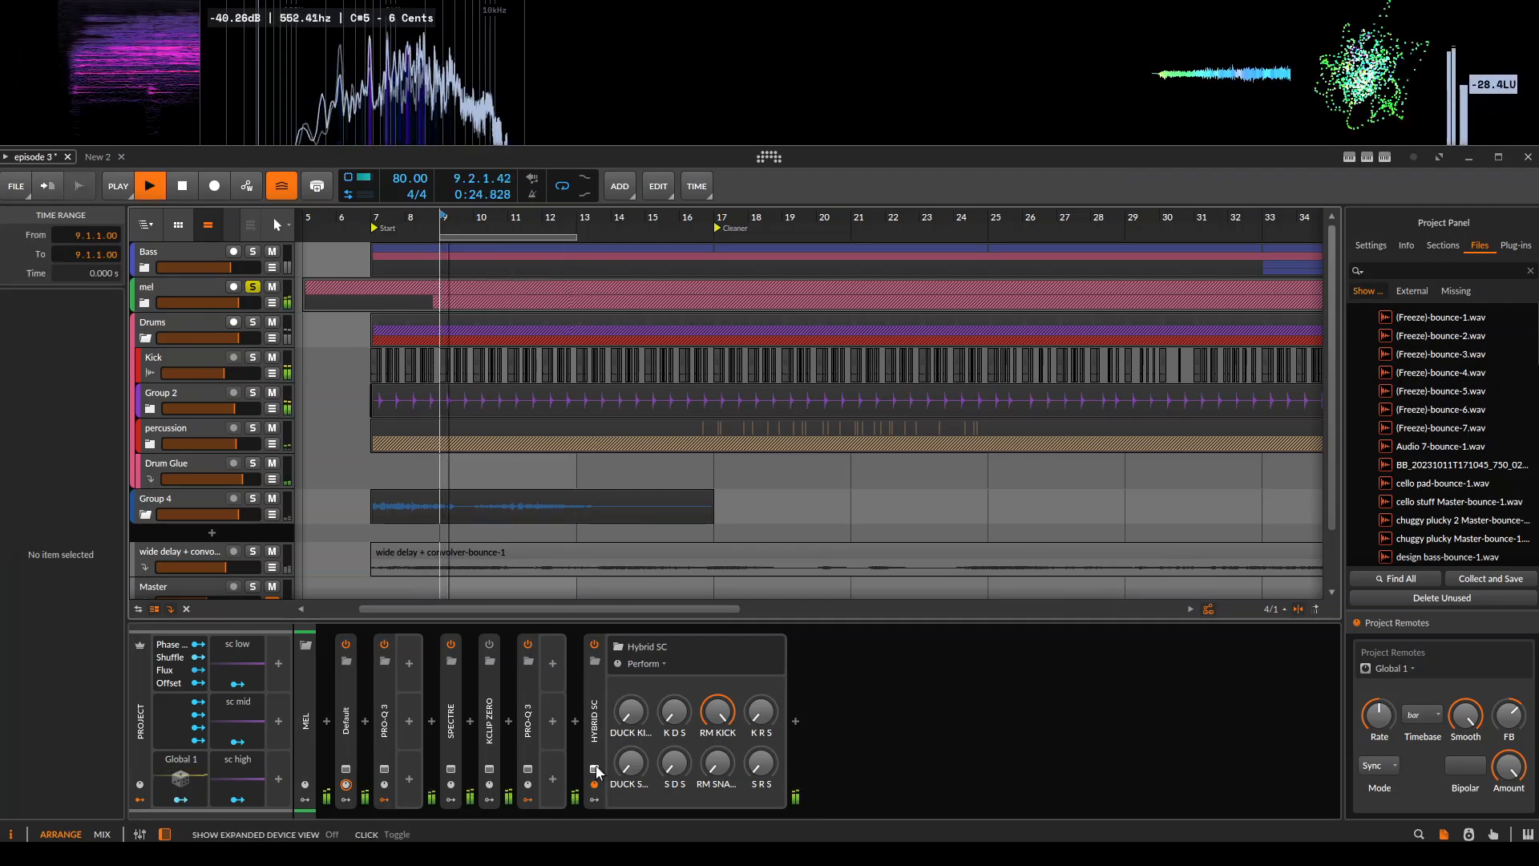
# Reopen the Hybrid SC patch, raise RM SNARE to maximum during playback, and stop to view both scopes.
pyautogui.click(594, 768)
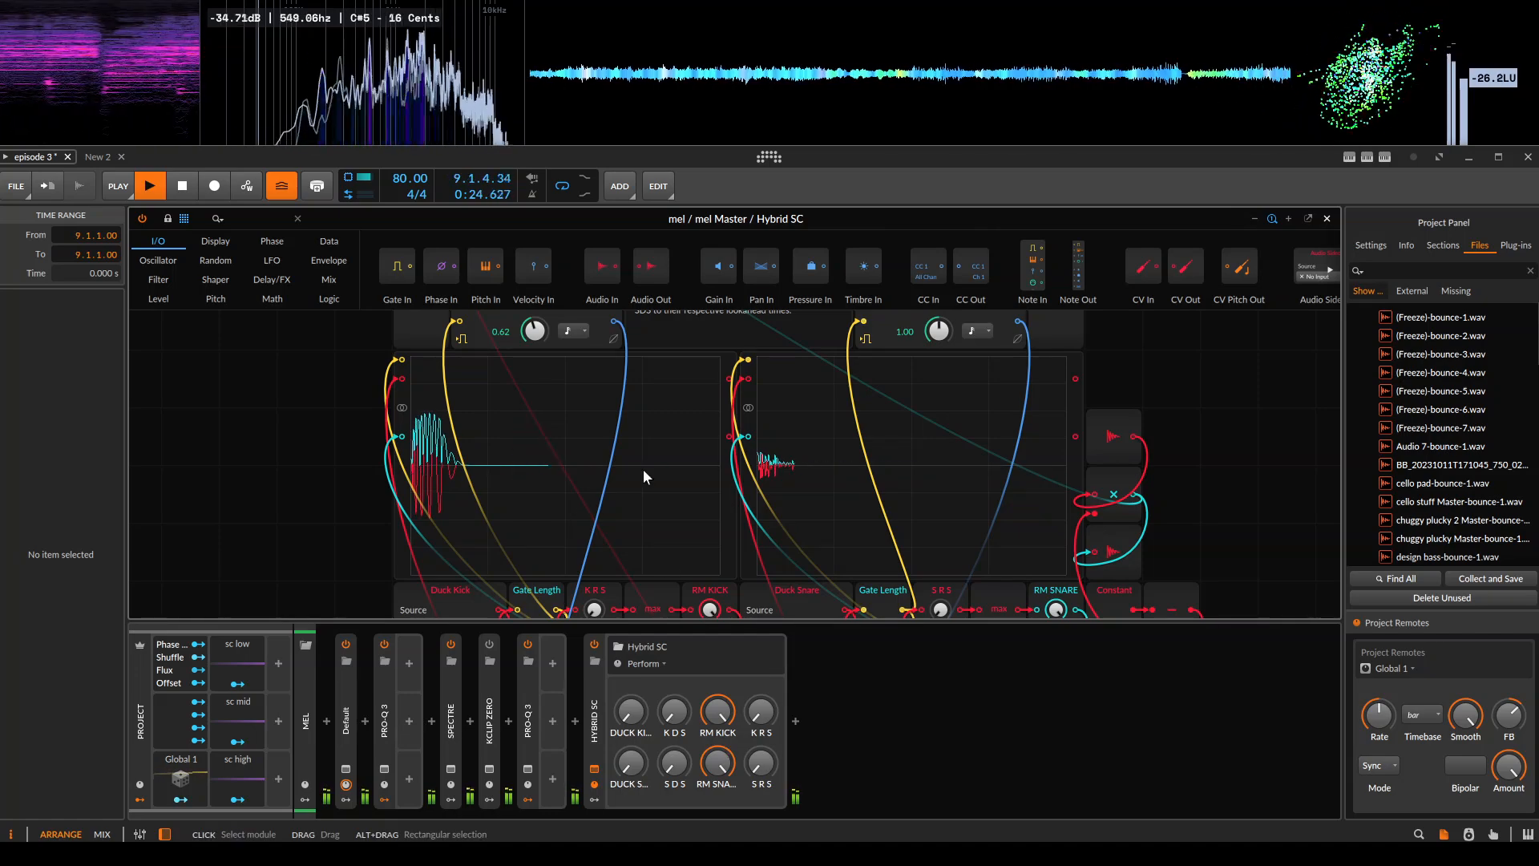
pyautogui.click(289, 412)
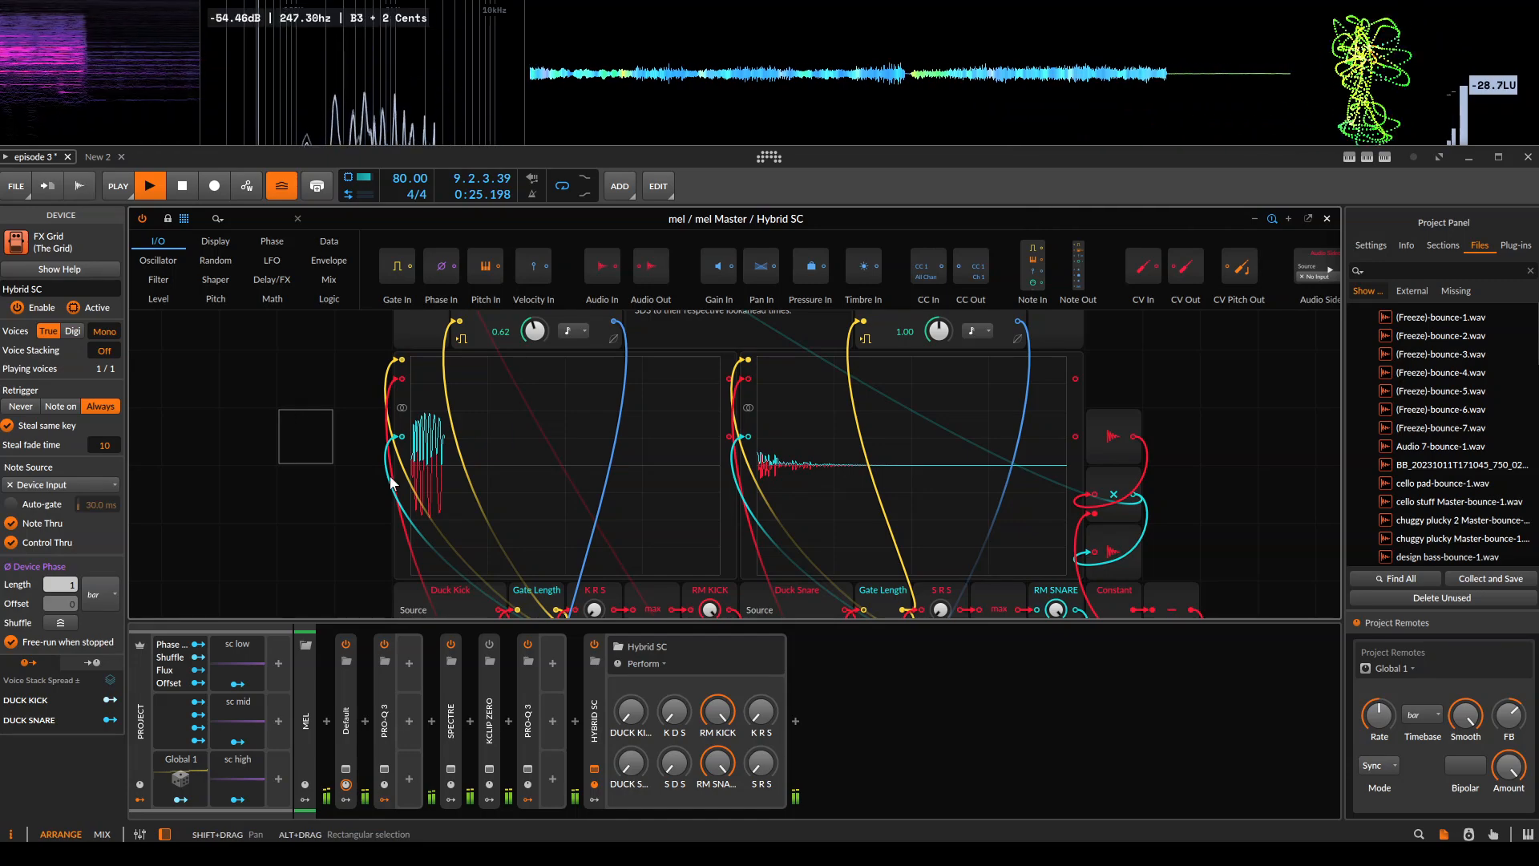
pyautogui.press('space')
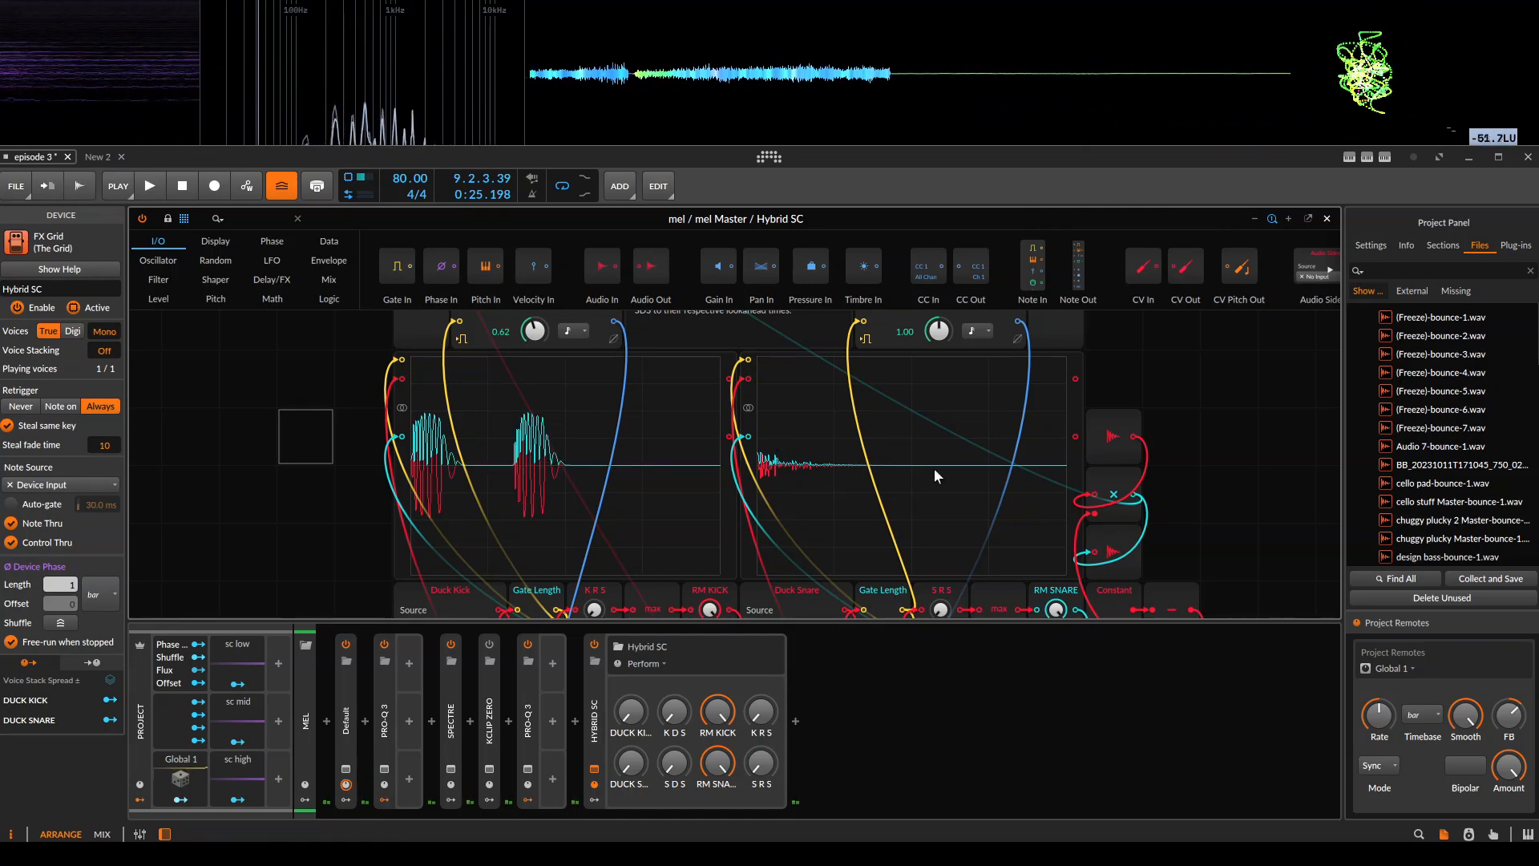
pyautogui.moveTo(633, 494); pyautogui.dragTo(694, 463)
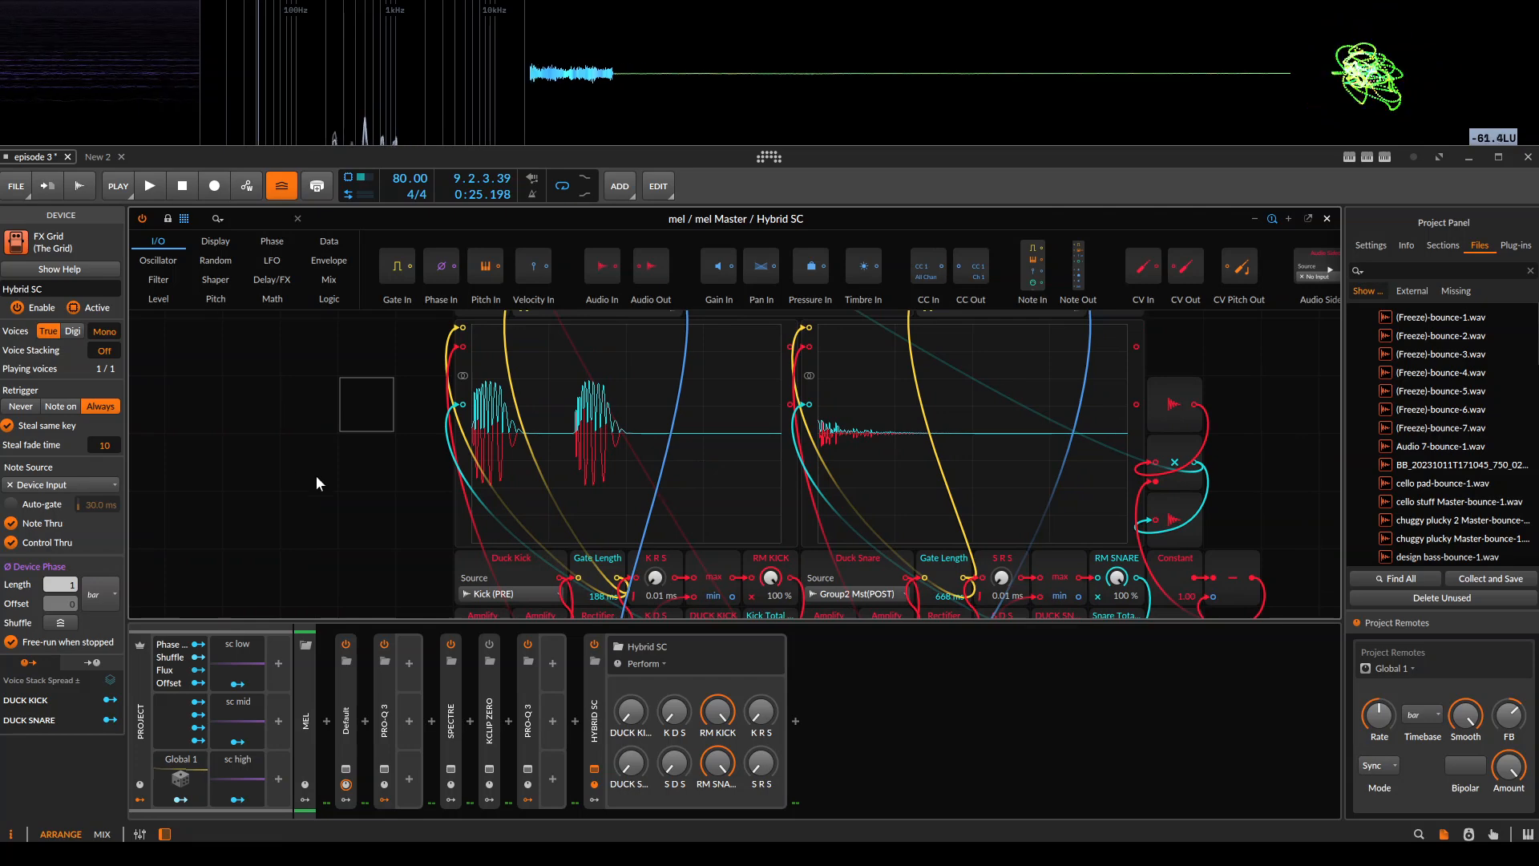
pyautogui.click(1054, 459)
pyautogui.click(251, 462)
# Raise S R S and K R S on mel's Hybrid SC to smooth the ring-modulation curves, and start playback.
pyautogui.moveTo(760, 771); pyautogui.dragTo(760, 761)
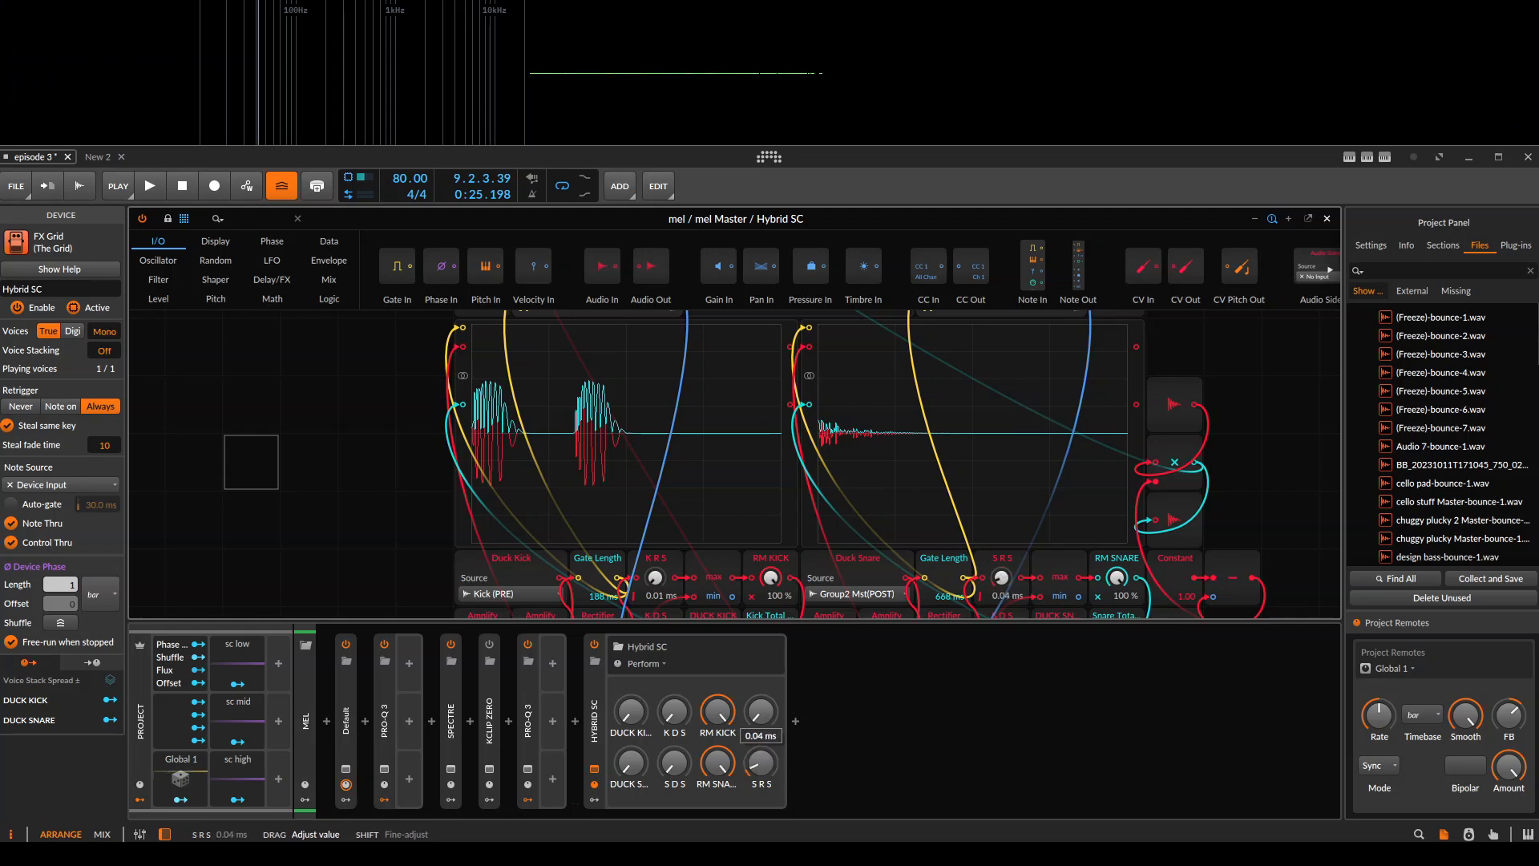
pyautogui.moveTo(760, 761); pyautogui.dragTo(762, 678)
pyautogui.press('space')
# Replay from bar 9 and examine how the smoothed curve follows the kick waveform in the scope.
pyautogui.moveTo(667, 478); pyautogui.dragTo(709, 444)
pyautogui.scroll(2, 538, 389)
pyautogui.moveTo(536, 390); pyautogui.dragTo(657, 479)
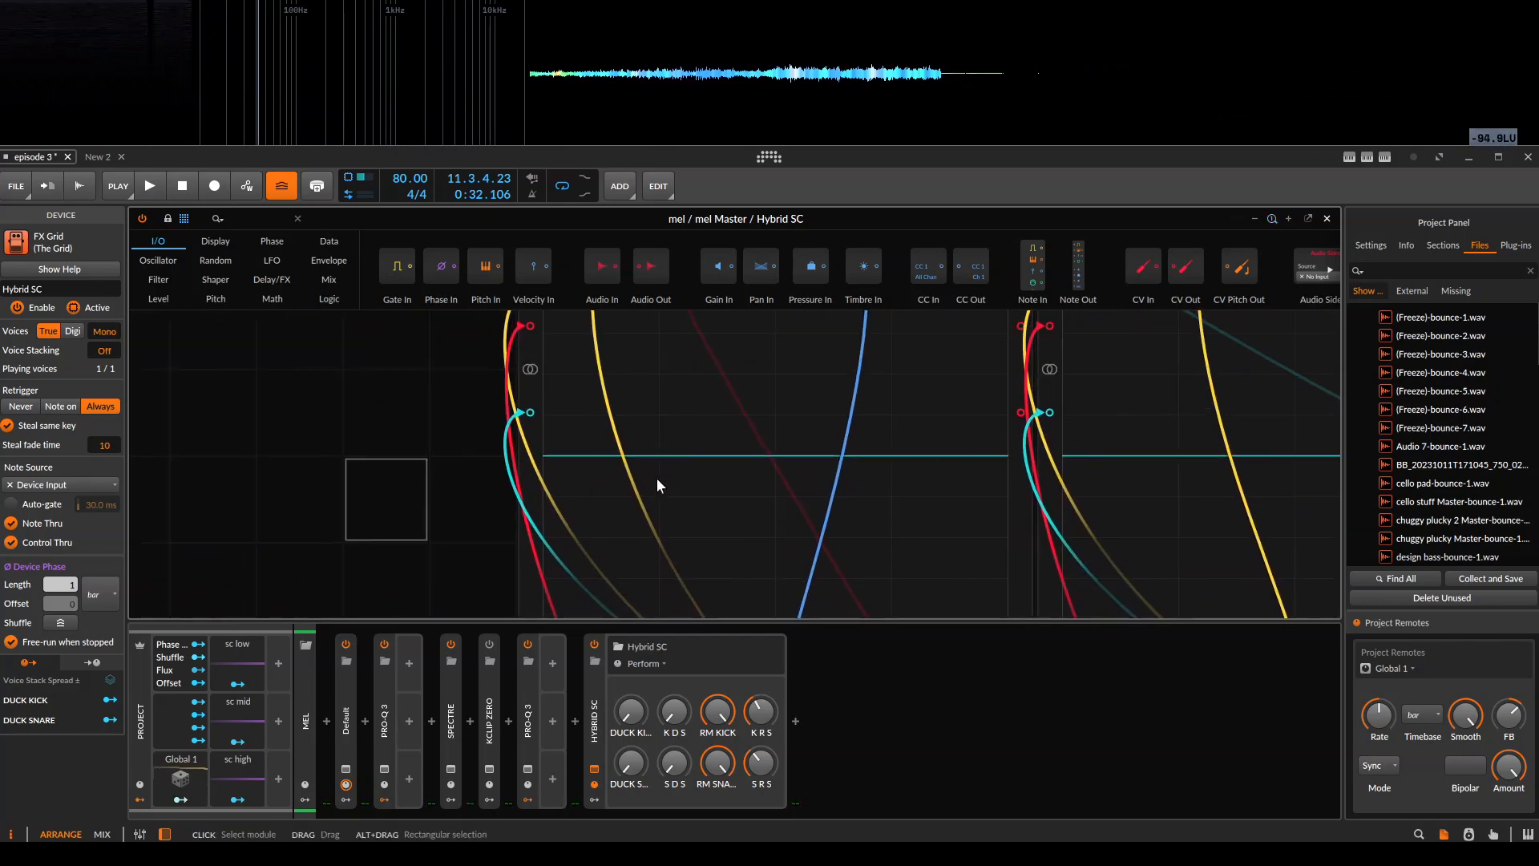
pyautogui.press('space')
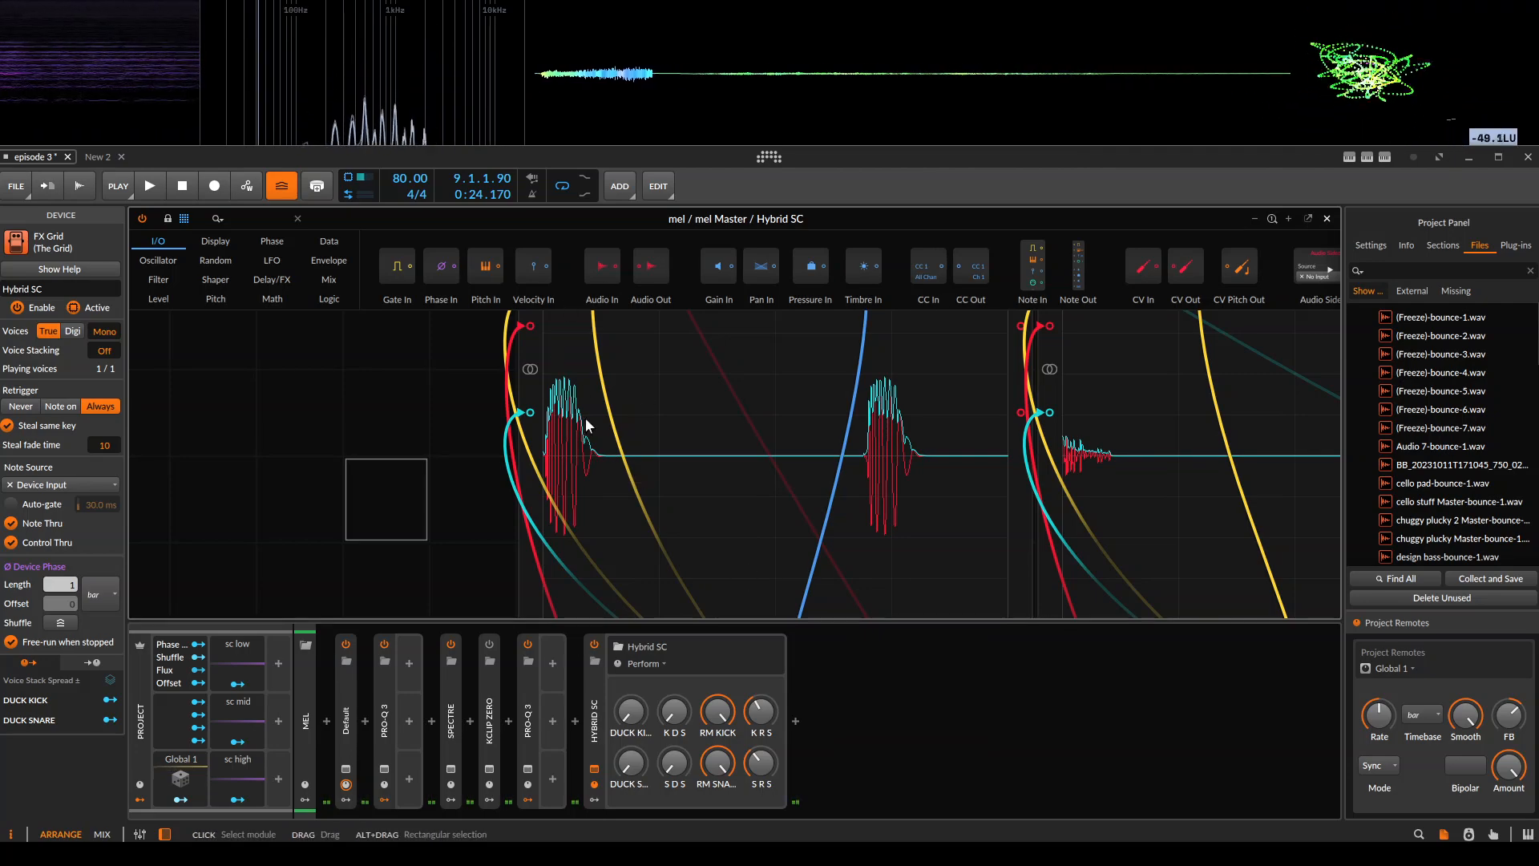
pyautogui.scroll(2, 572, 412)
pyautogui.moveTo(476, 385); pyautogui.dragTo(482, 513)
pyautogui.scroll(-1, 671, 604)
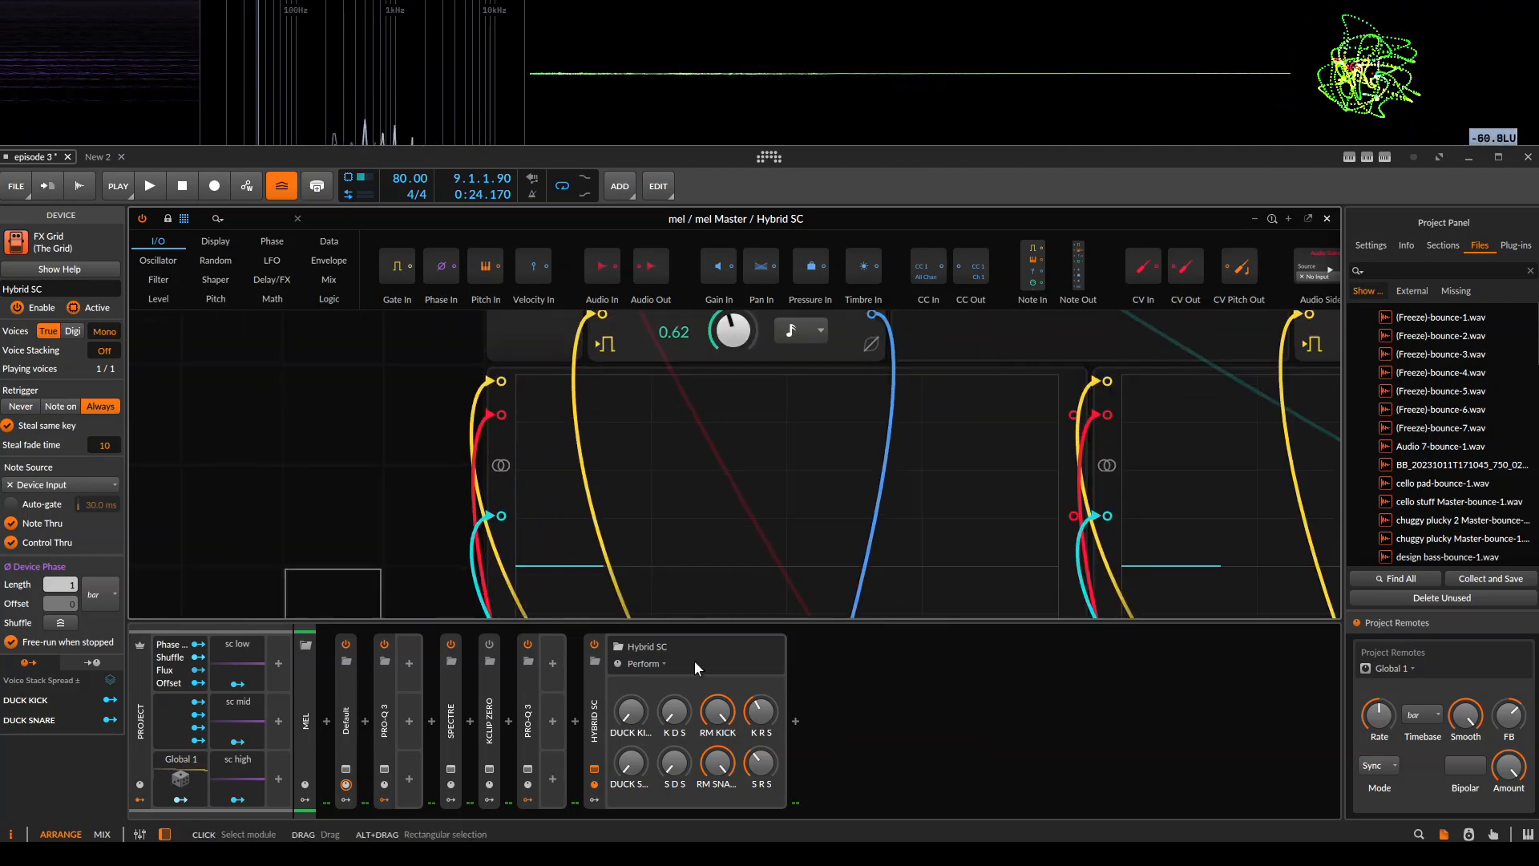
pyautogui.moveTo(698, 728); pyautogui.dragTo(700, 613)
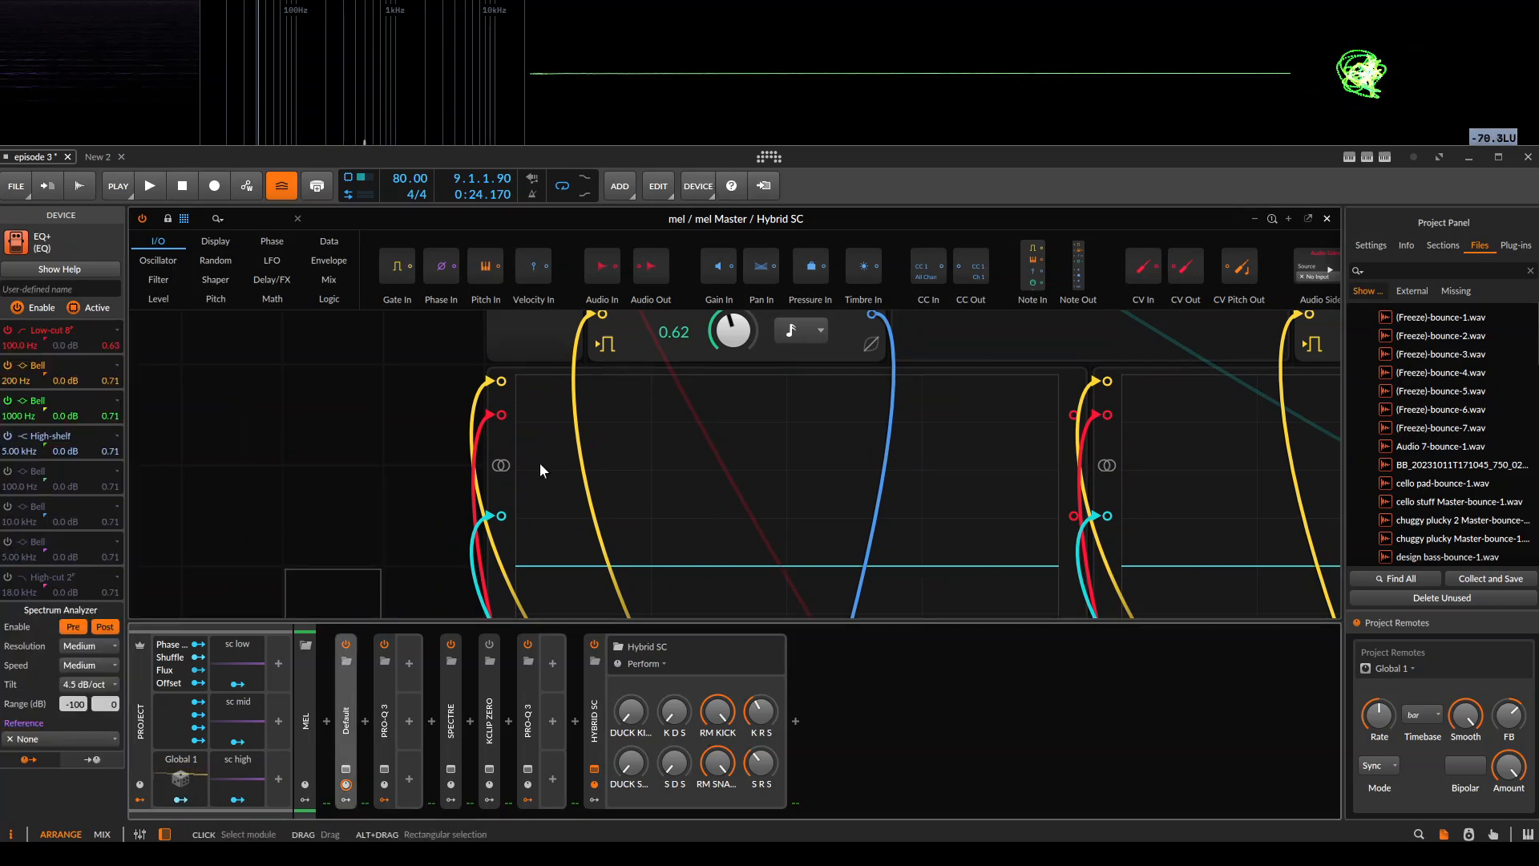
pyautogui.moveTo(764, 519); pyautogui.dragTo(713, 477)
pyautogui.scroll(-1, 697, 573)
# Raise DUCK KICK to a little under halfway on mel's Hybrid SC during playback.
pyautogui.press('space')
pyautogui.moveTo(629, 716)
pyautogui.mouseDown()
pyautogui.moveTo(629, 680)
pyautogui.moveTo(630, 713)
pyautogui.mouseUp()
pyautogui.moveTo(662, 513); pyautogui.dragTo(665, 543)
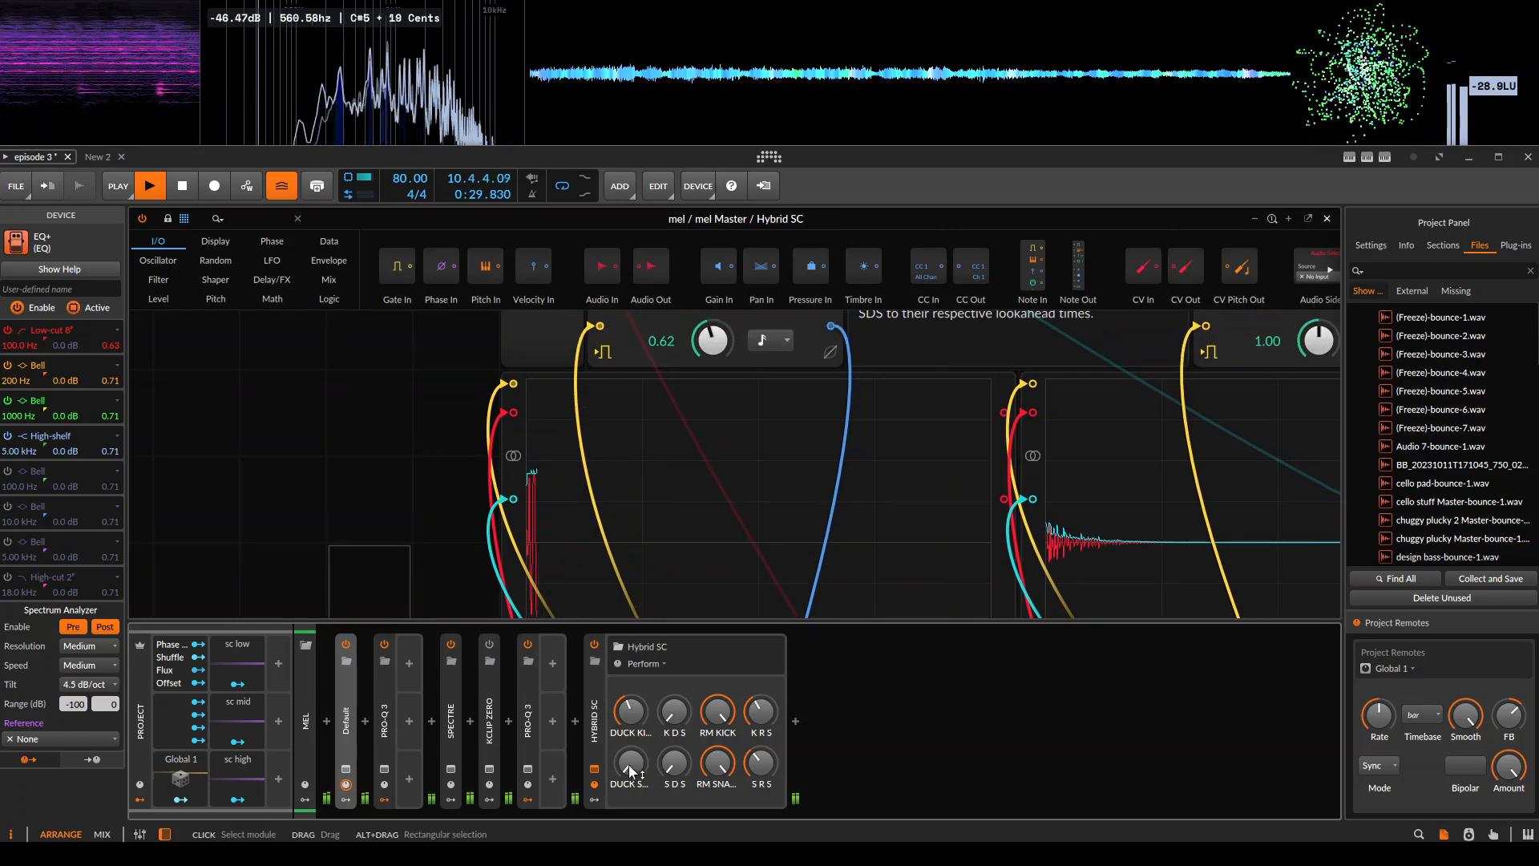
# Lengthen the attack of the DUCK KICK envelope by moving its first peak point to about one eighth of the envelope's span.
pyautogui.moveTo(728, 383); pyautogui.dragTo(677, 533)
pyautogui.click(664, 401)
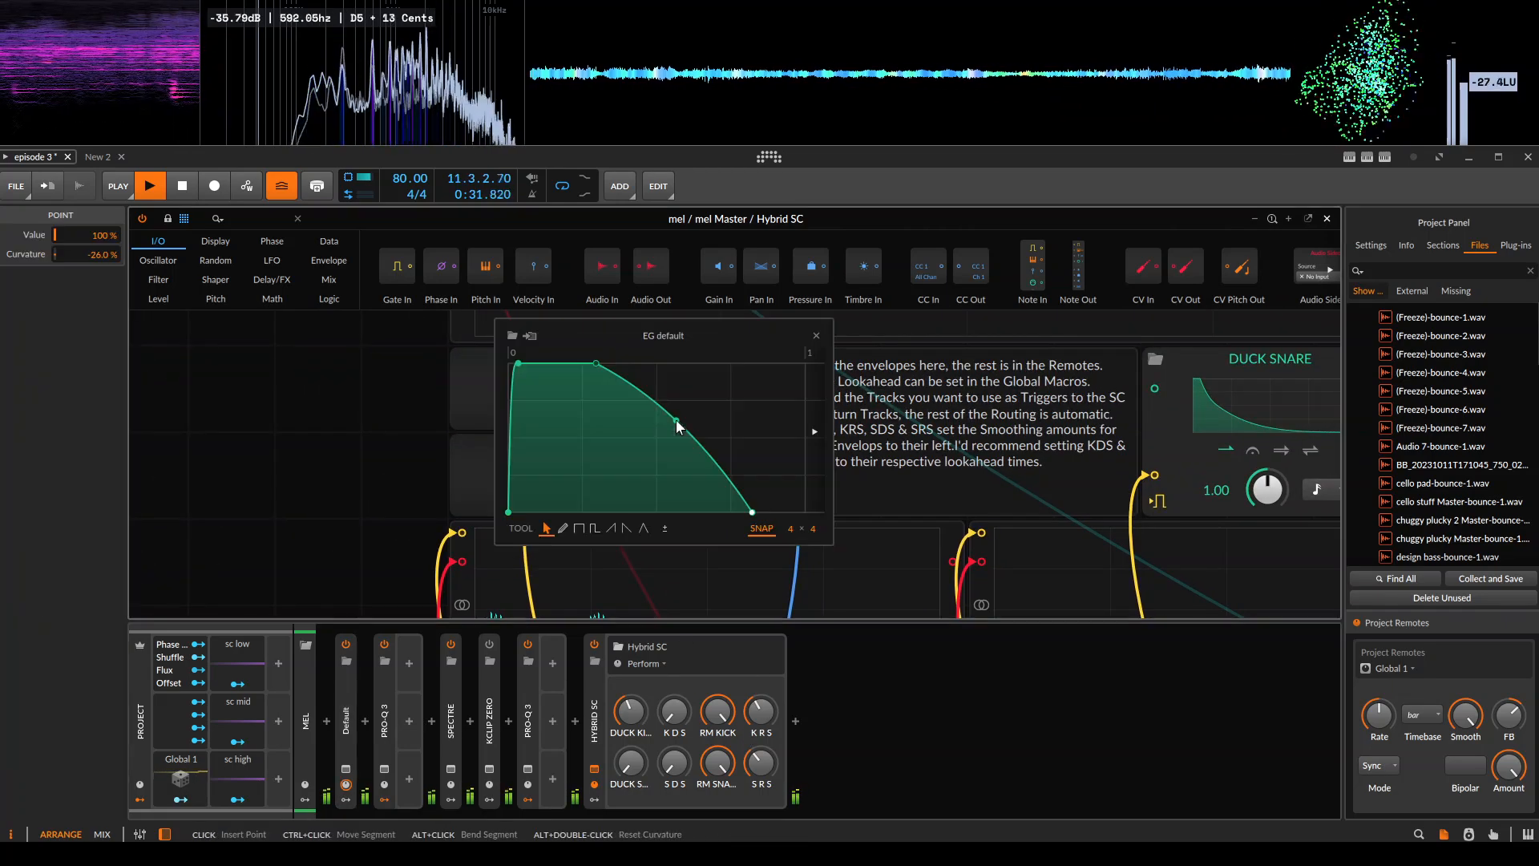
pyautogui.moveTo(509, 363); pyautogui.dragTo(545, 363)
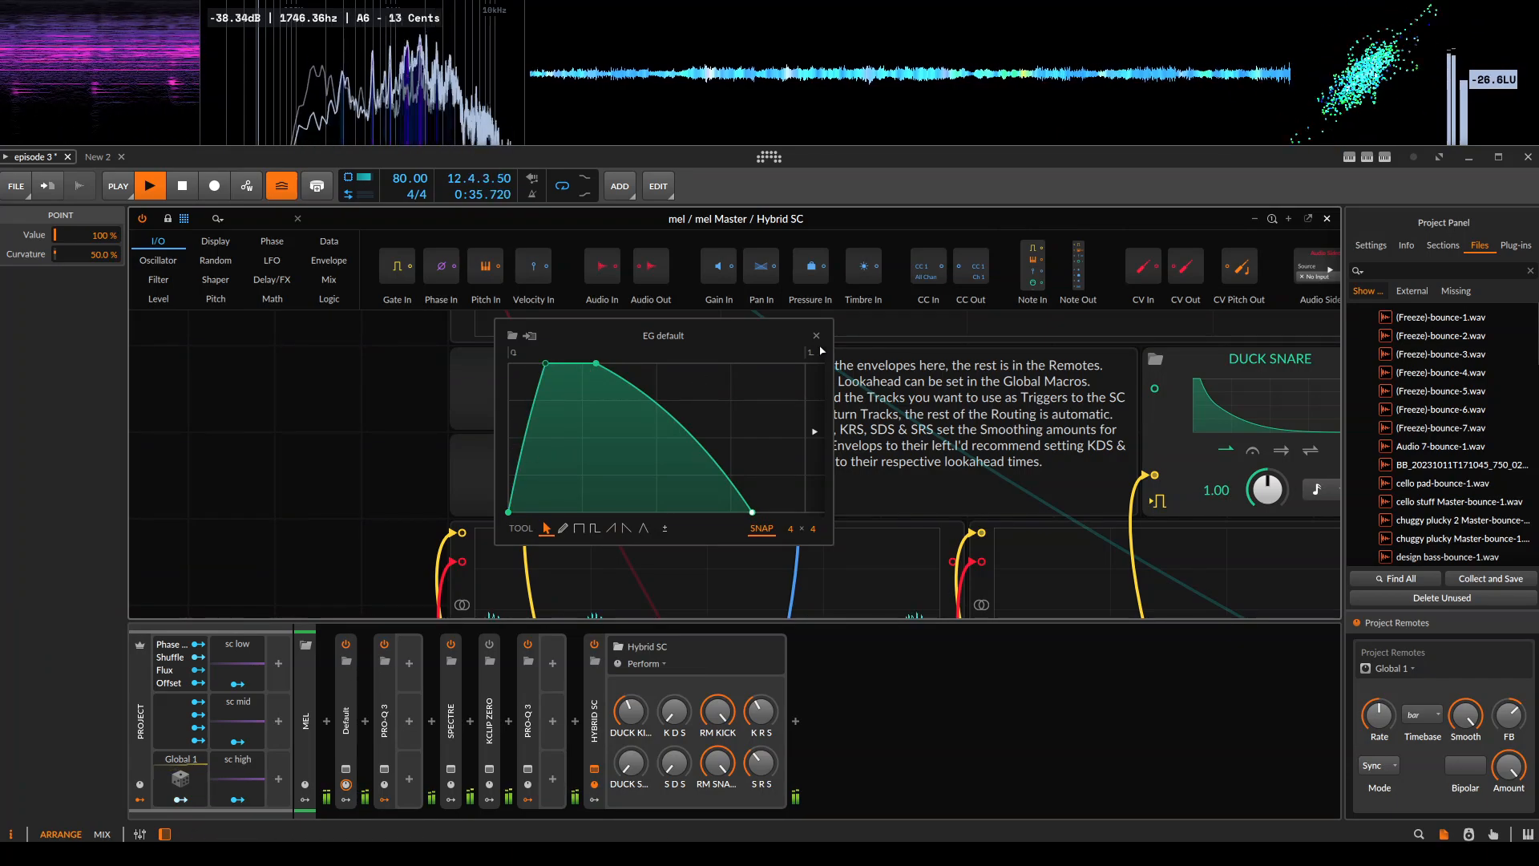
pyautogui.click(816, 336)
# Lower K R S and S R S on mel's Hybrid SC while playback continues.
pyautogui.scroll(-3, 731, 486)
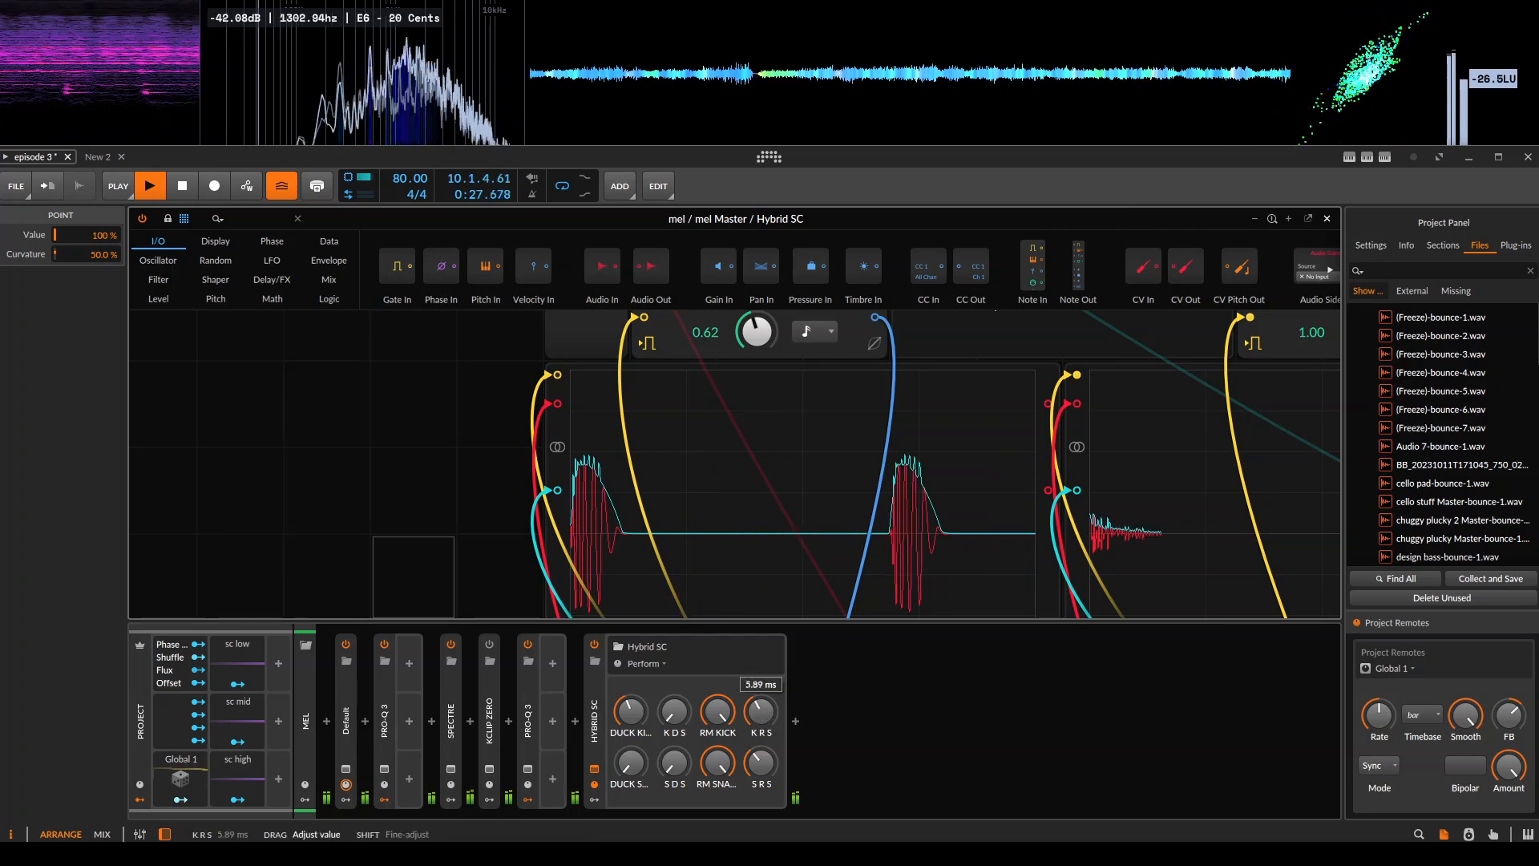
pyautogui.moveTo(756, 773)
pyautogui.mouseDown()
pyautogui.moveTo(759, 746)
pyautogui.moveTo(767, 799)
pyautogui.mouseUp()
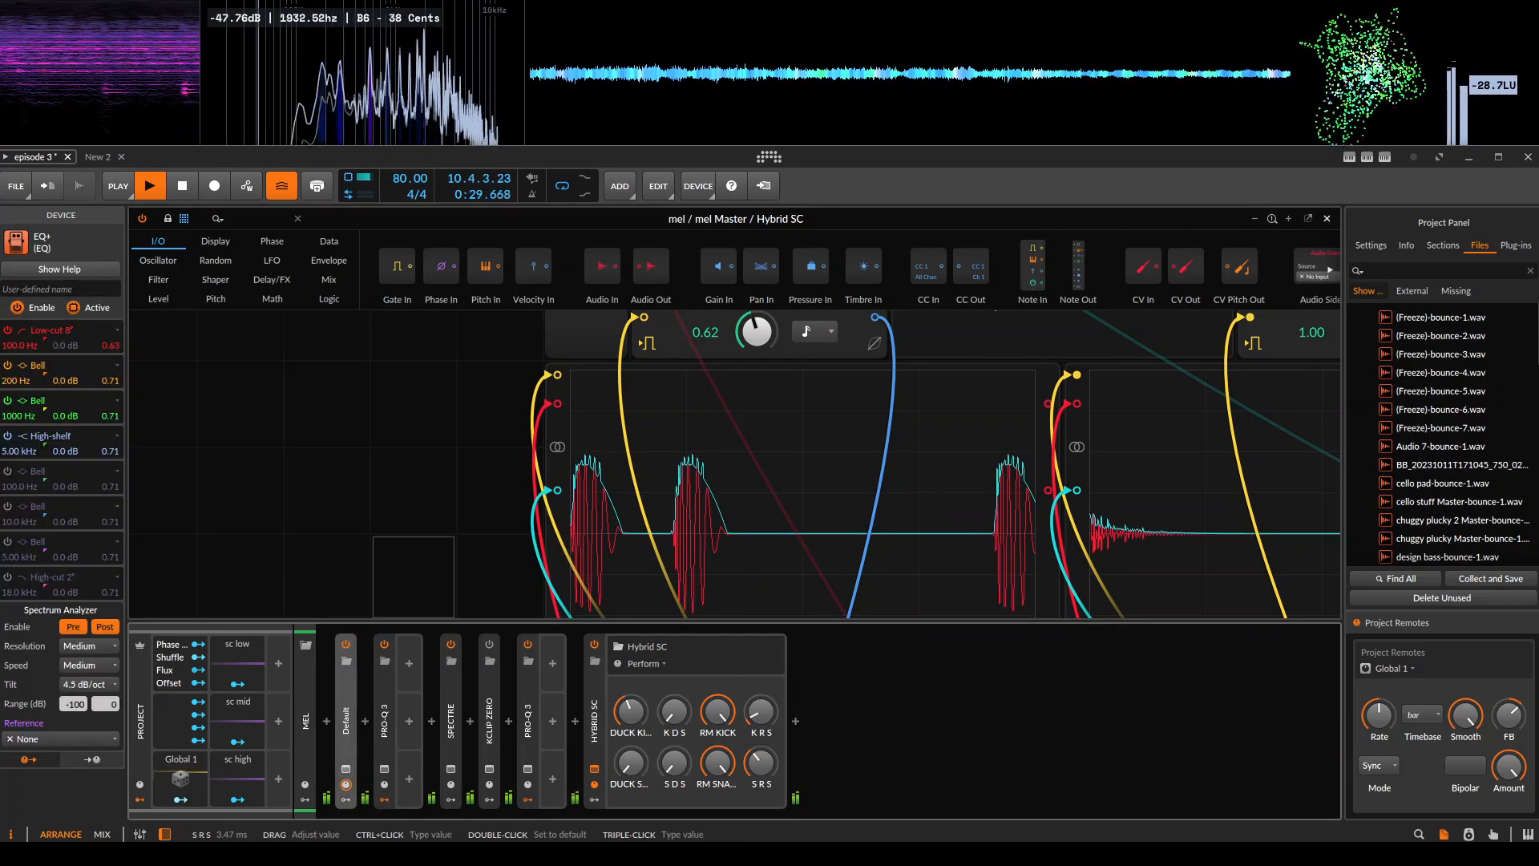
pyautogui.click(465, 393)
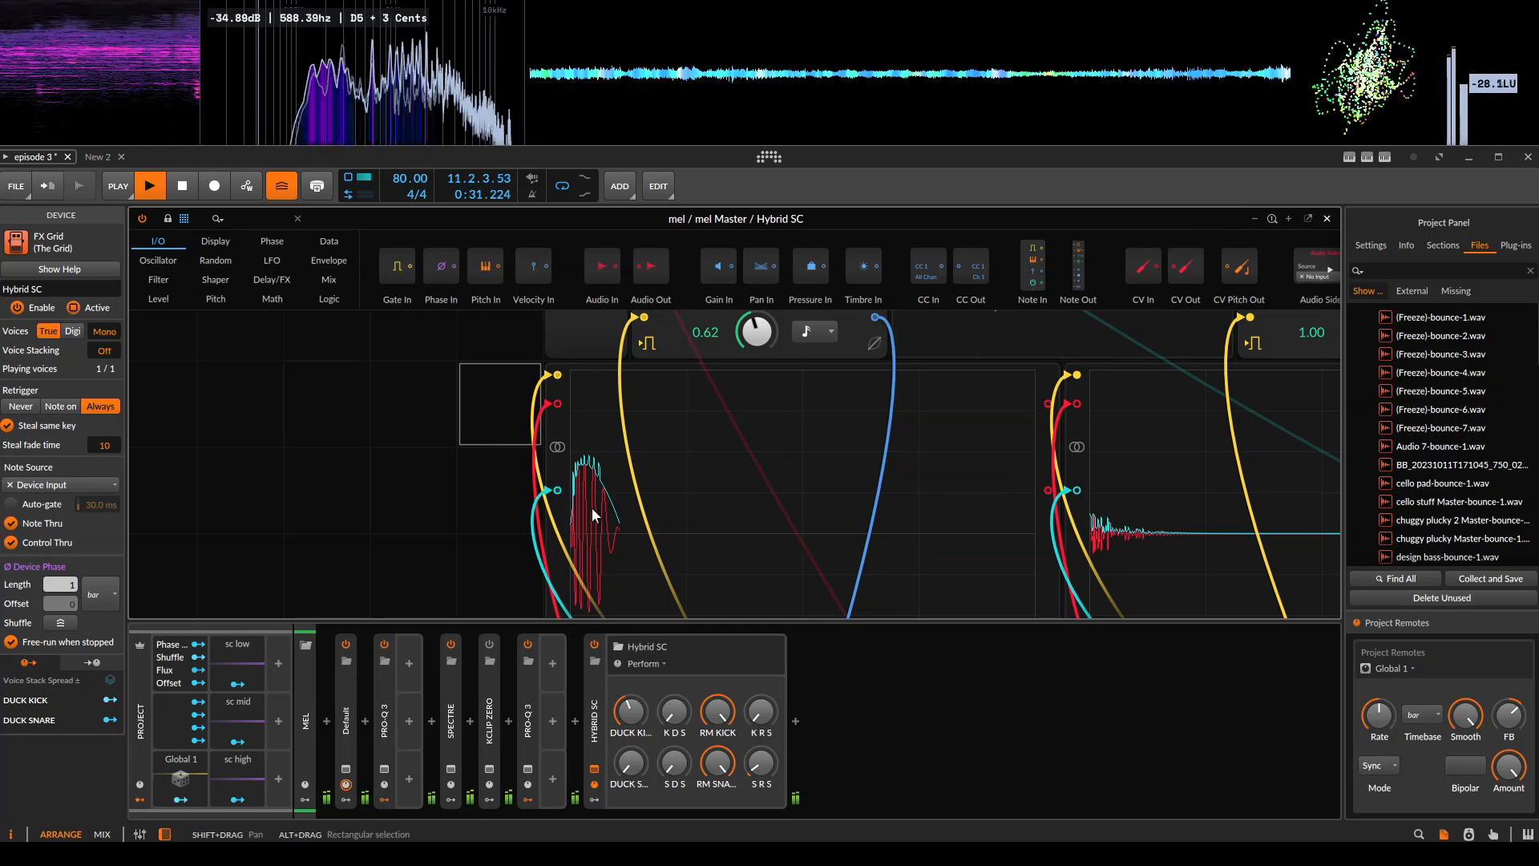
# Replay the start of bar 9 and inspect the combined kick curve in the scope up close.
pyautogui.press('space')
pyautogui.scroll(1, 707, 507)
pyautogui.moveTo(736, 500); pyautogui.dragTo(529, 484)
pyautogui.press('space')
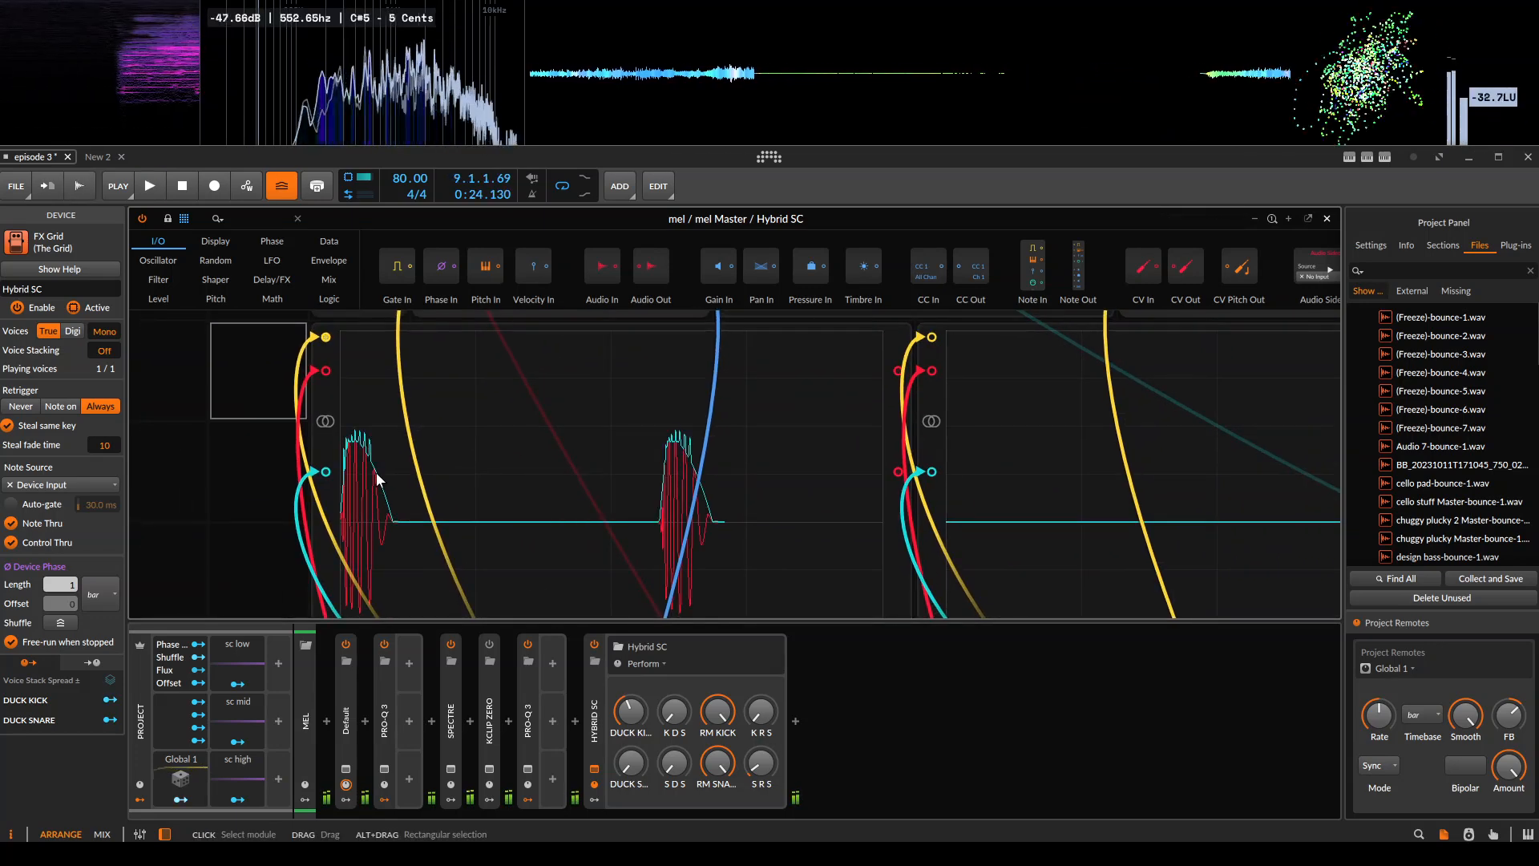
# Examine the kick scope, the DUCK KICK envelope and the Kick Total GR module in mel's Hybrid SC patch.
pyautogui.moveTo(375, 472); pyautogui.dragTo(609, 433)
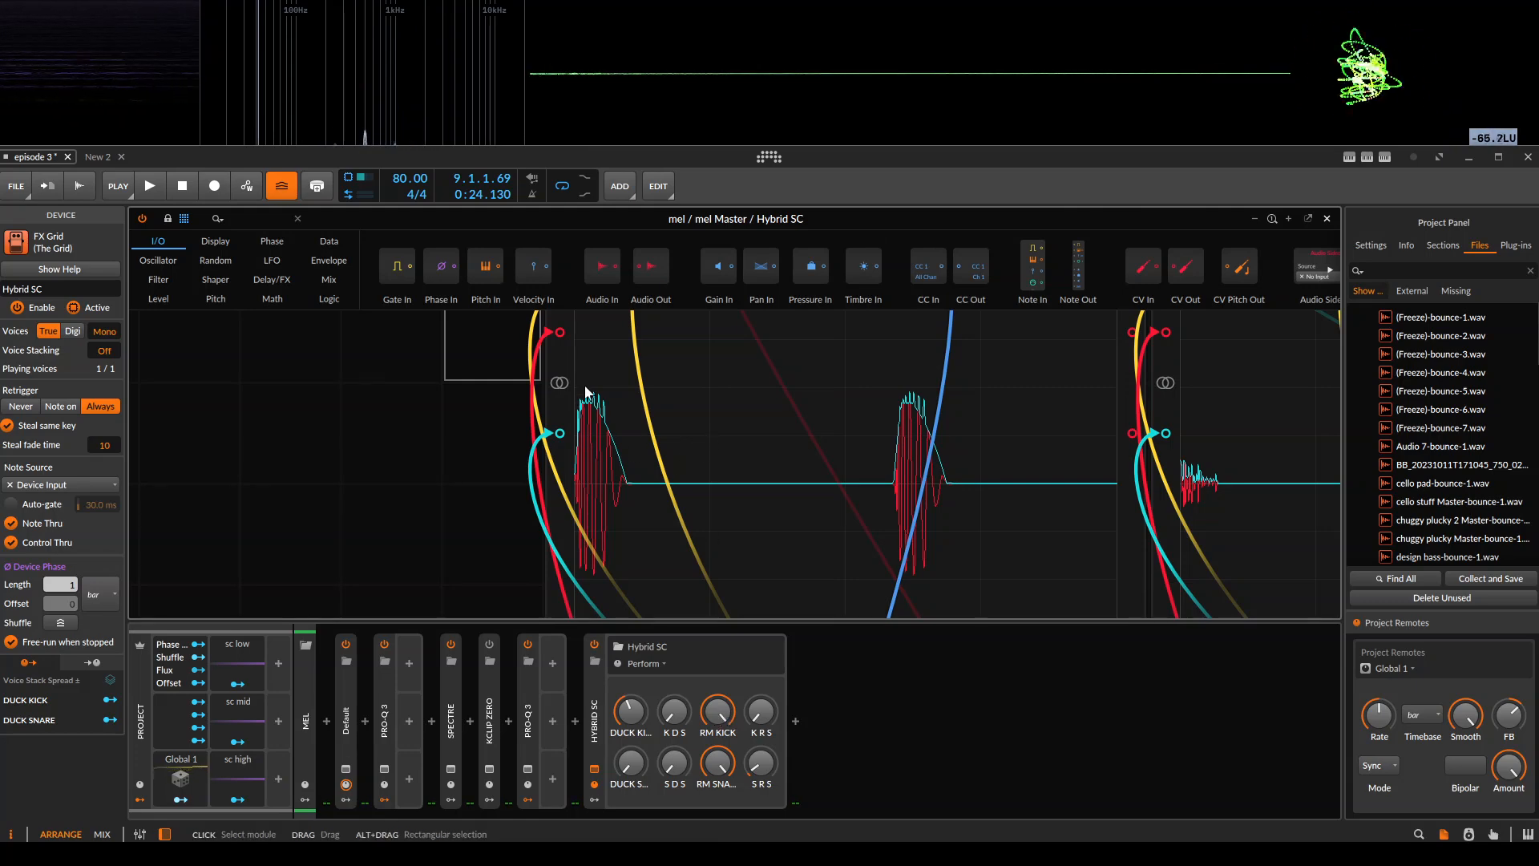
pyautogui.scroll(1, 574, 456)
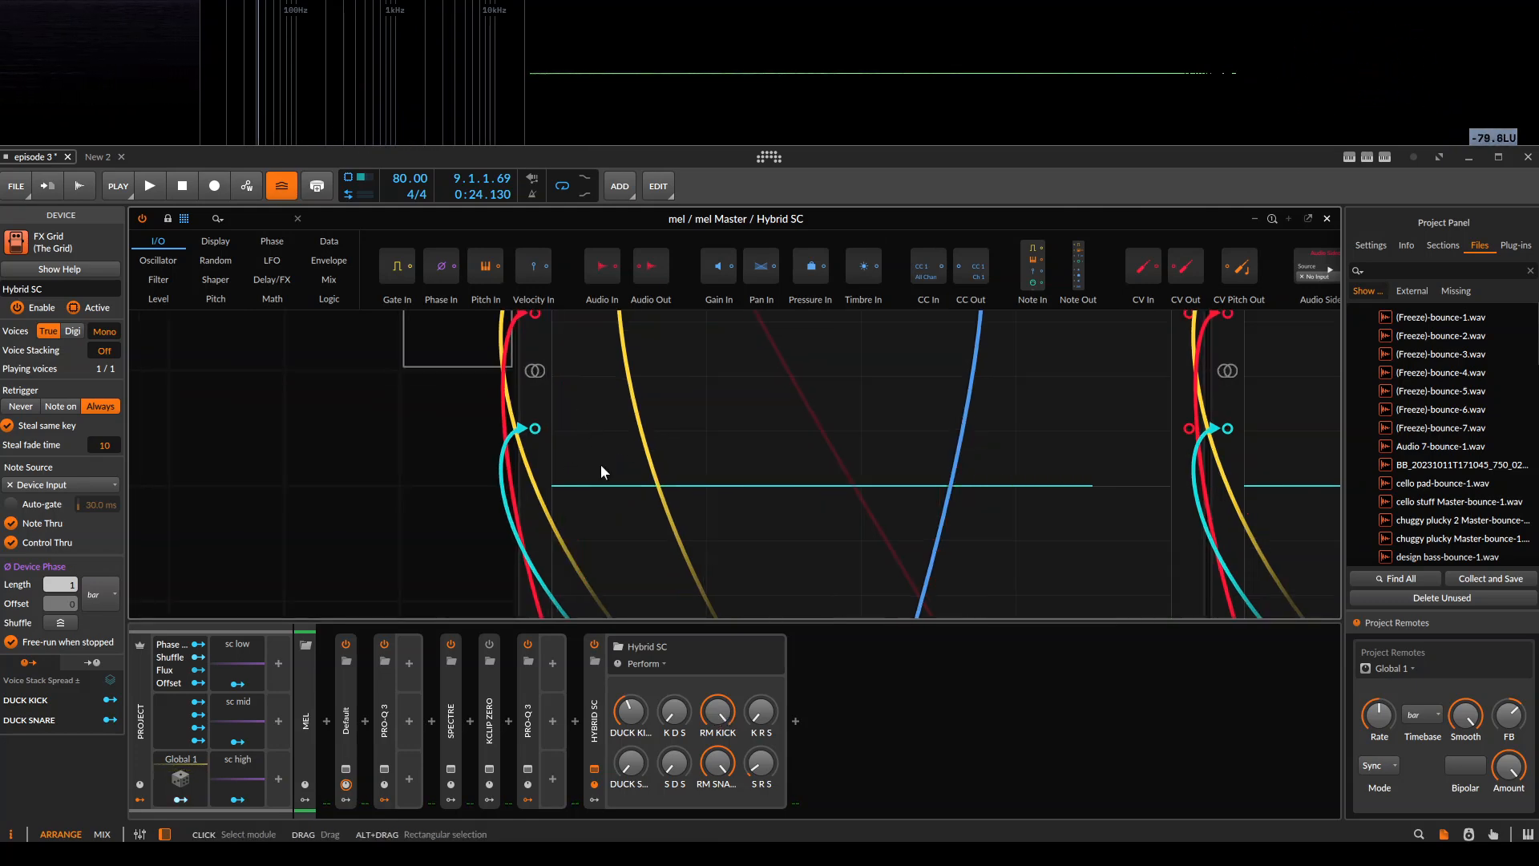
pyautogui.moveTo(663, 422); pyautogui.dragTo(587, 648)
pyautogui.click(586, 386)
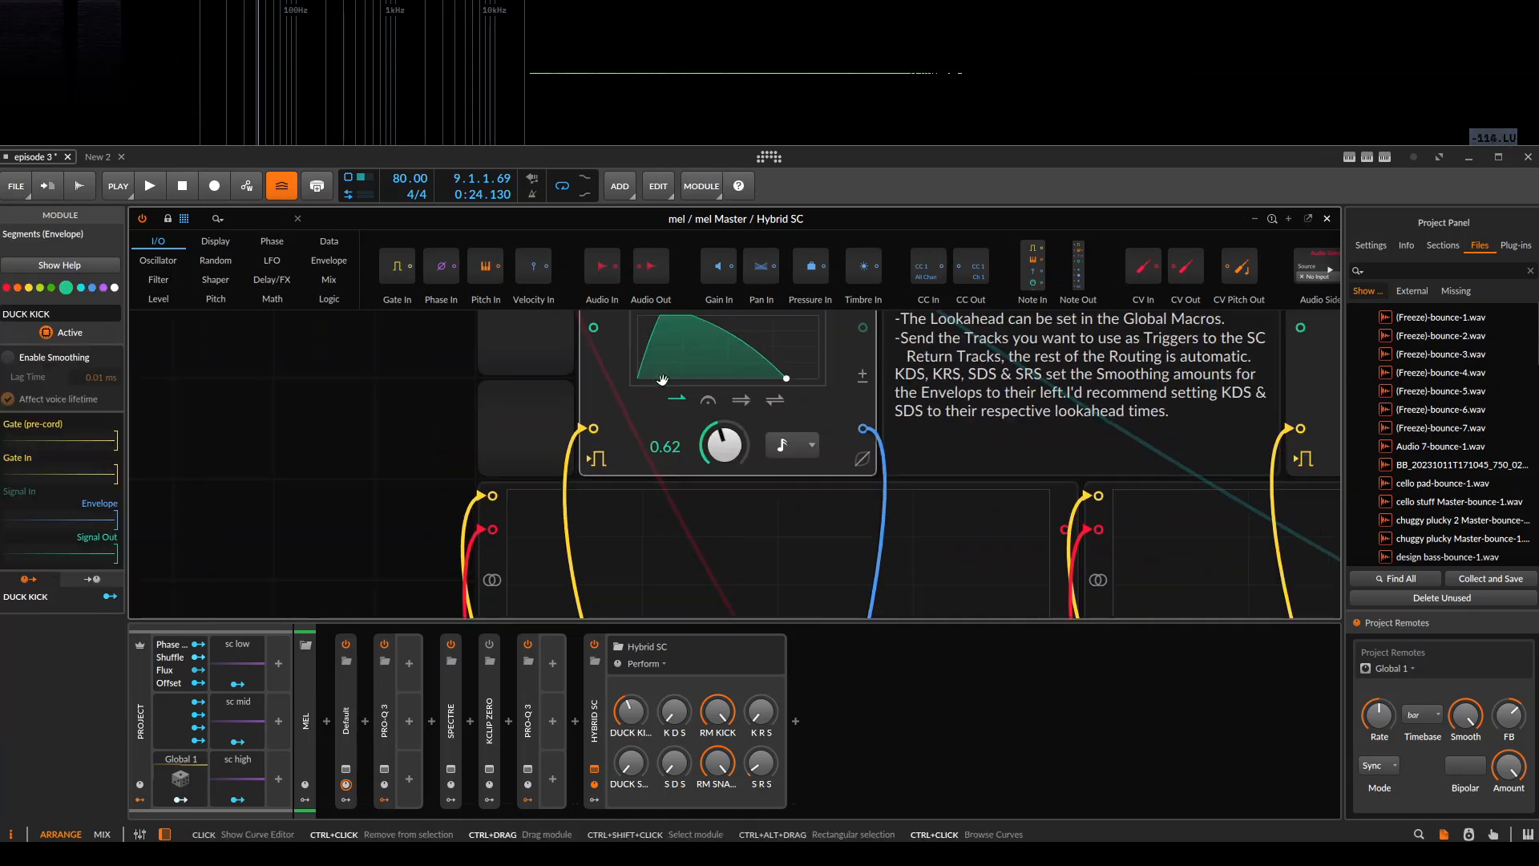
pyautogui.moveTo(923, 395); pyautogui.dragTo(874, 386)
pyautogui.keyDown('ctrl'); pyautogui.scroll(-2, 746, 473); pyautogui.keyUp('ctrl')
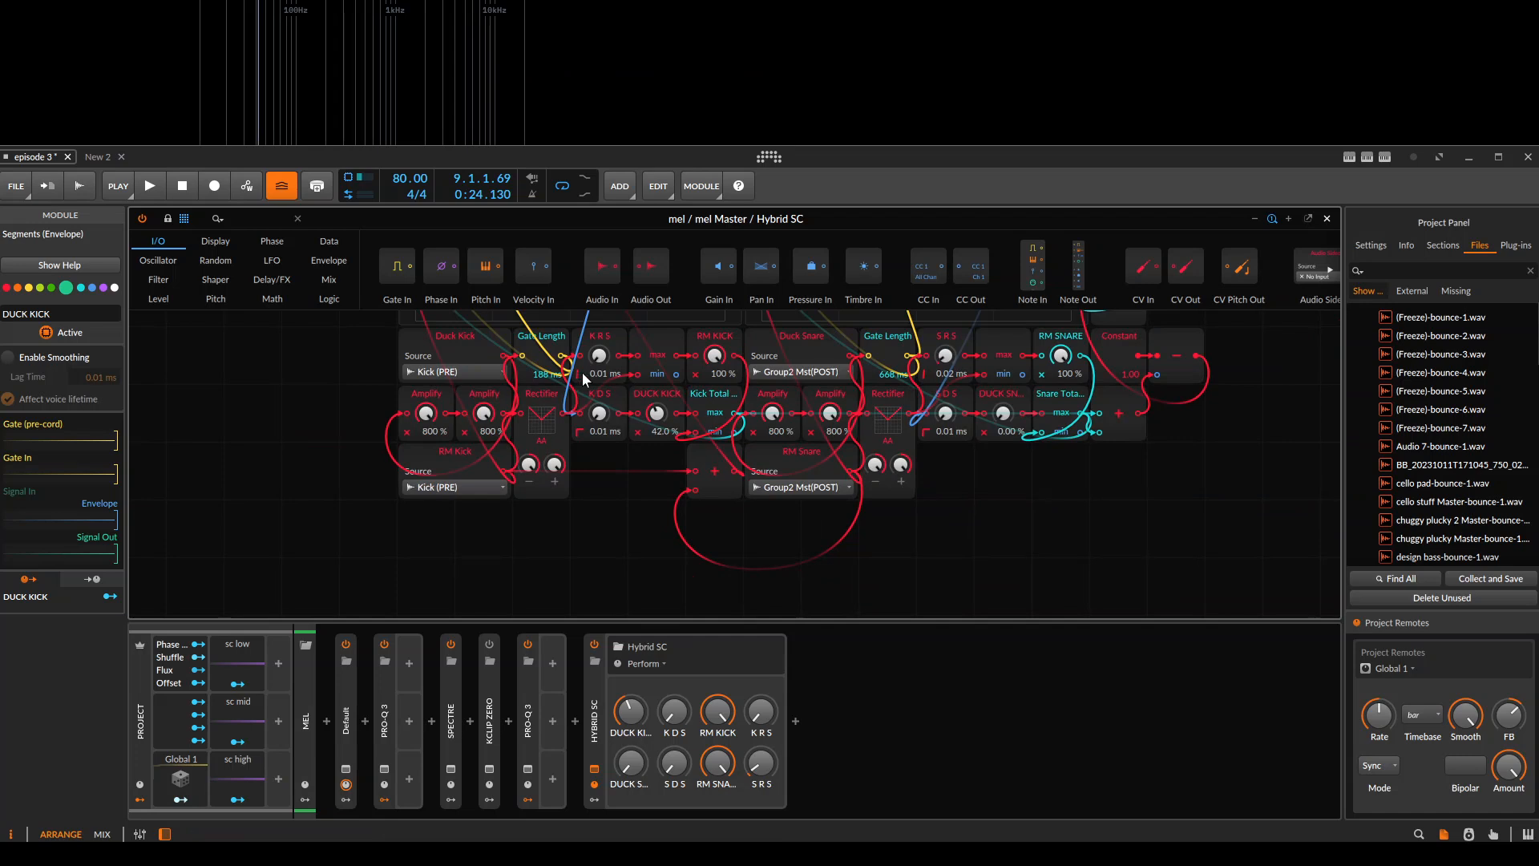
pyautogui.click(731, 401)
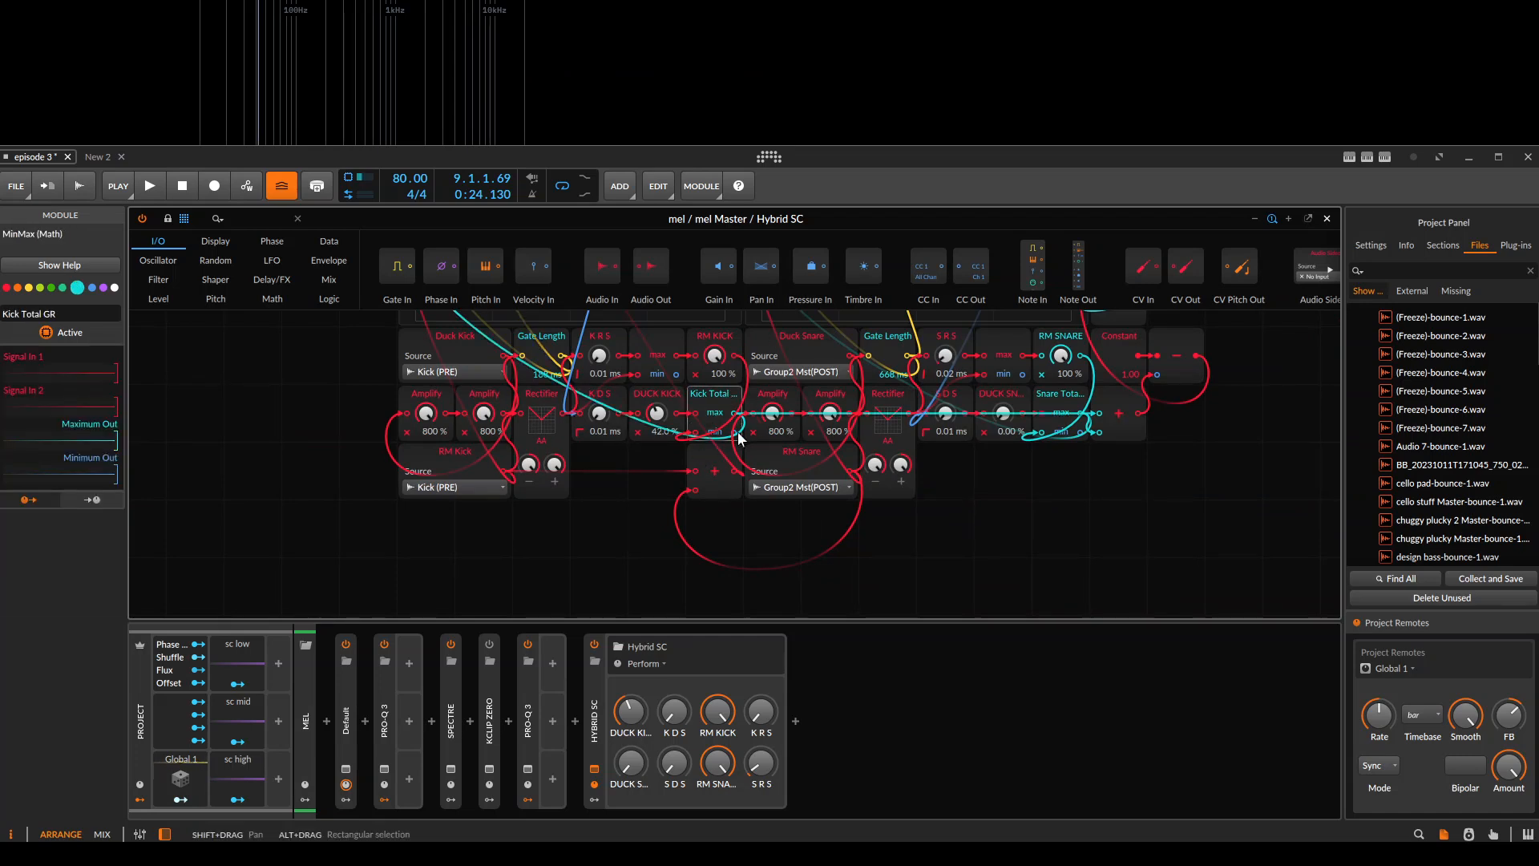
pyautogui.scroll(3, 340, 499)
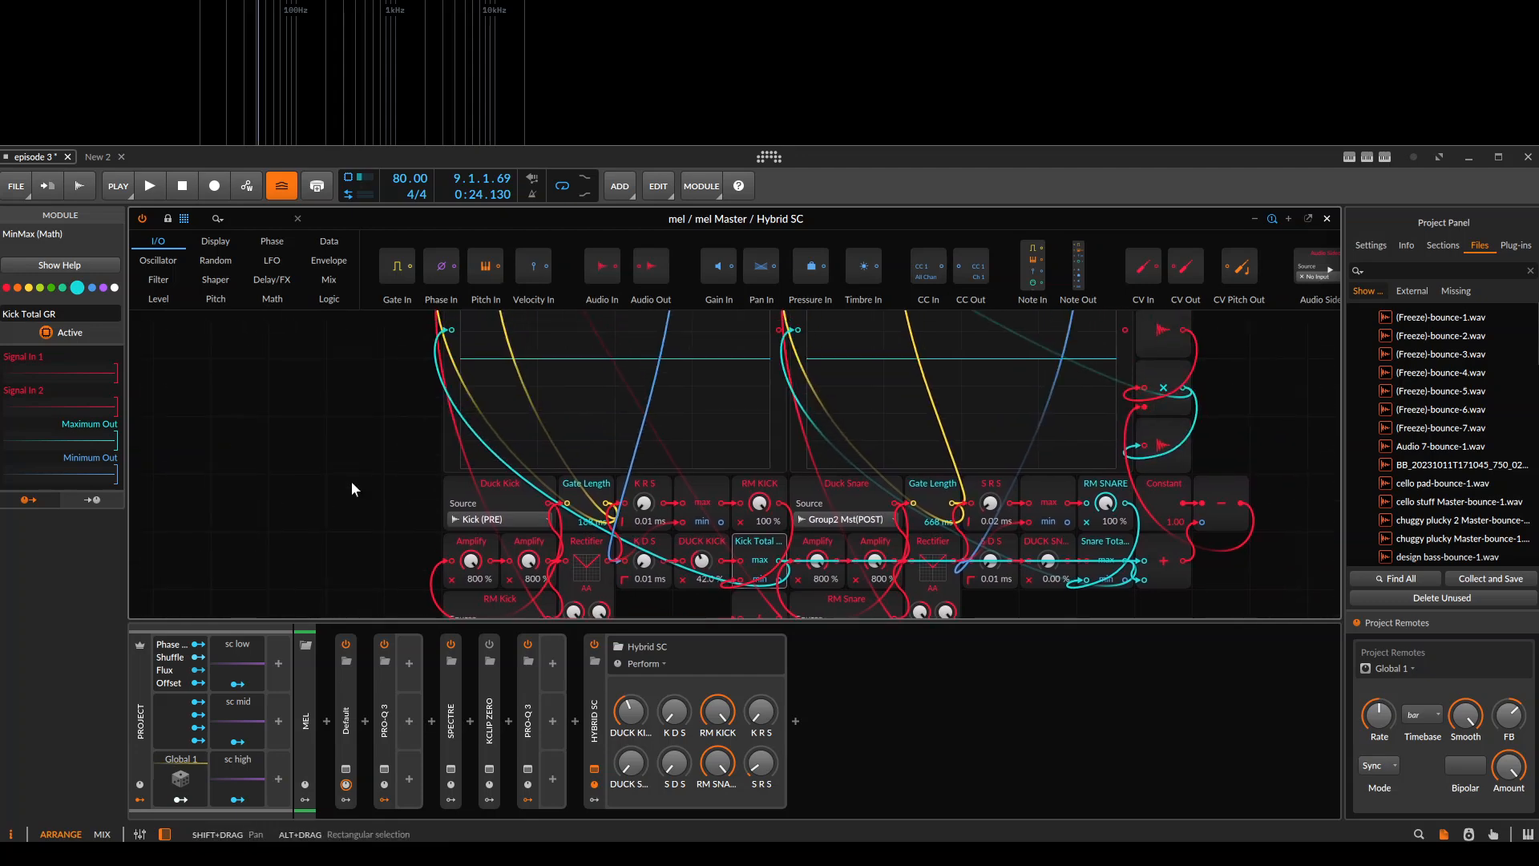
pyautogui.scroll(2, 364, 474)
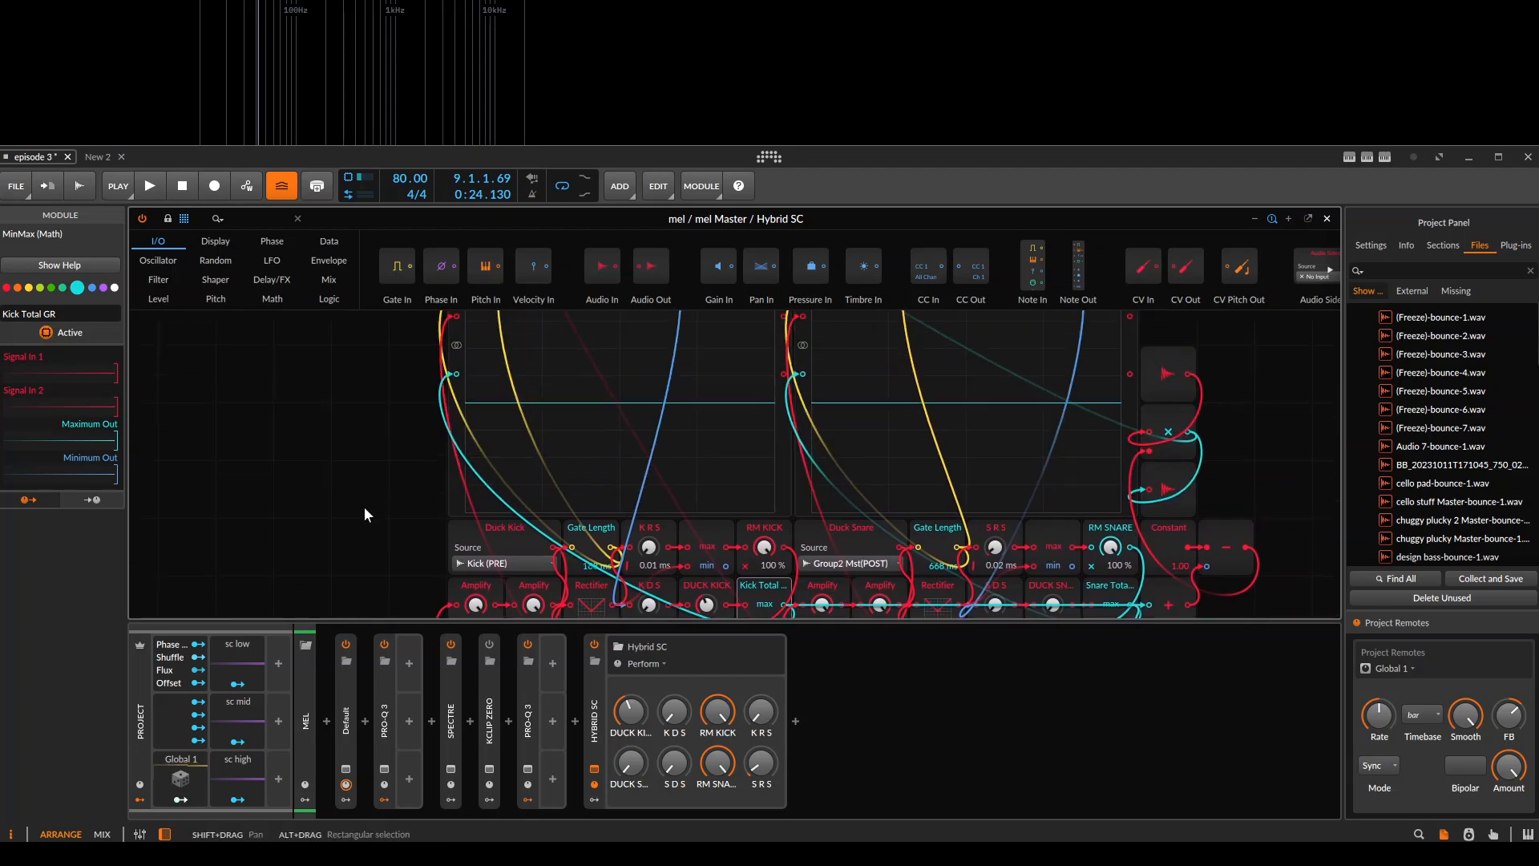
pyautogui.scroll(5, 363, 494)
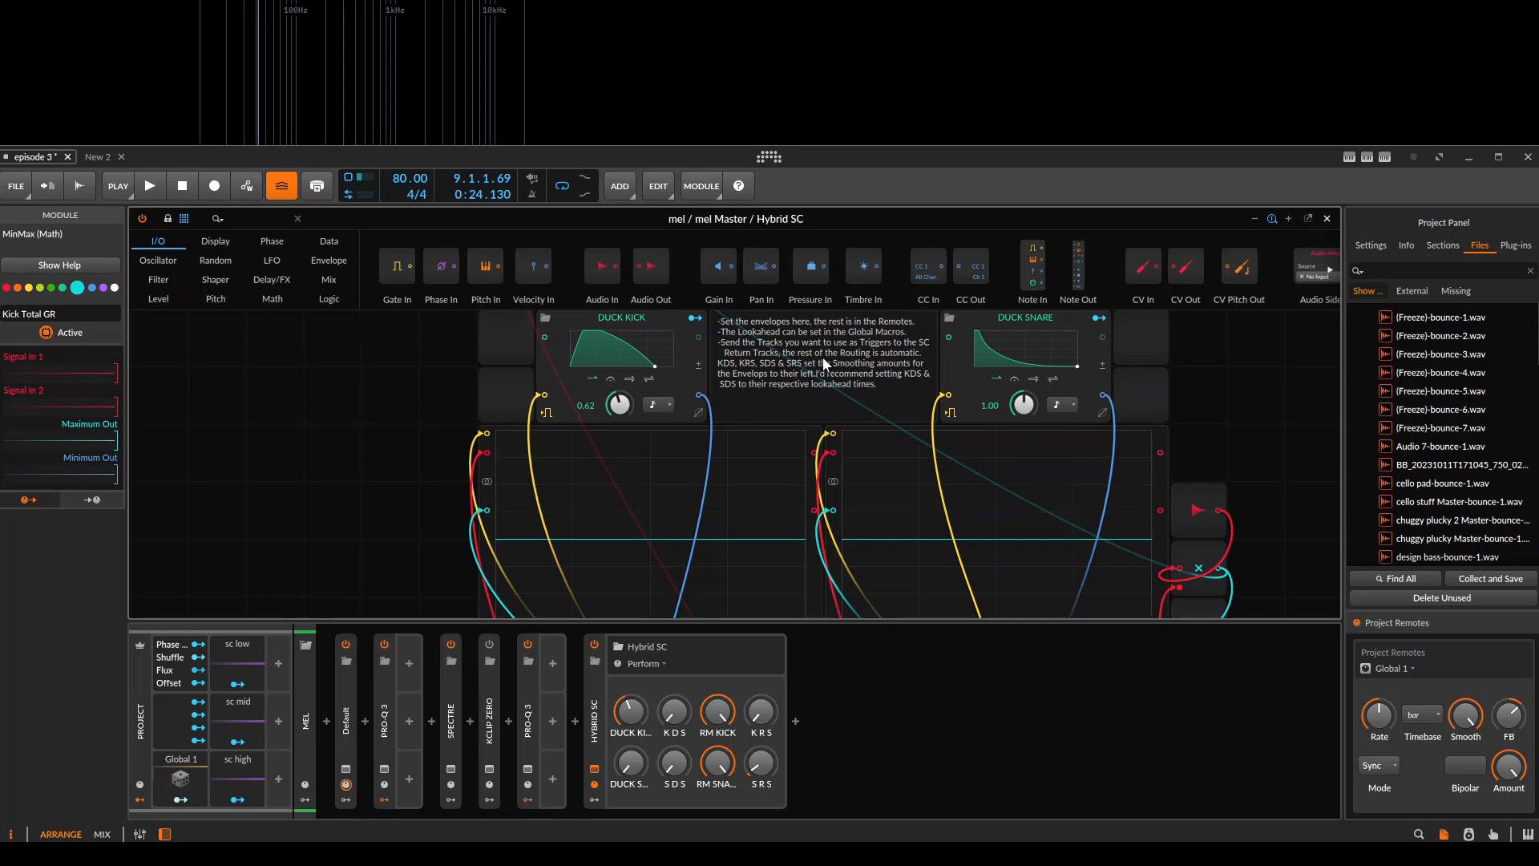
# Replay the start of bar 9 and inspect the kick and snare curves in the Hybrid SC scopes.
pyautogui.press('space')
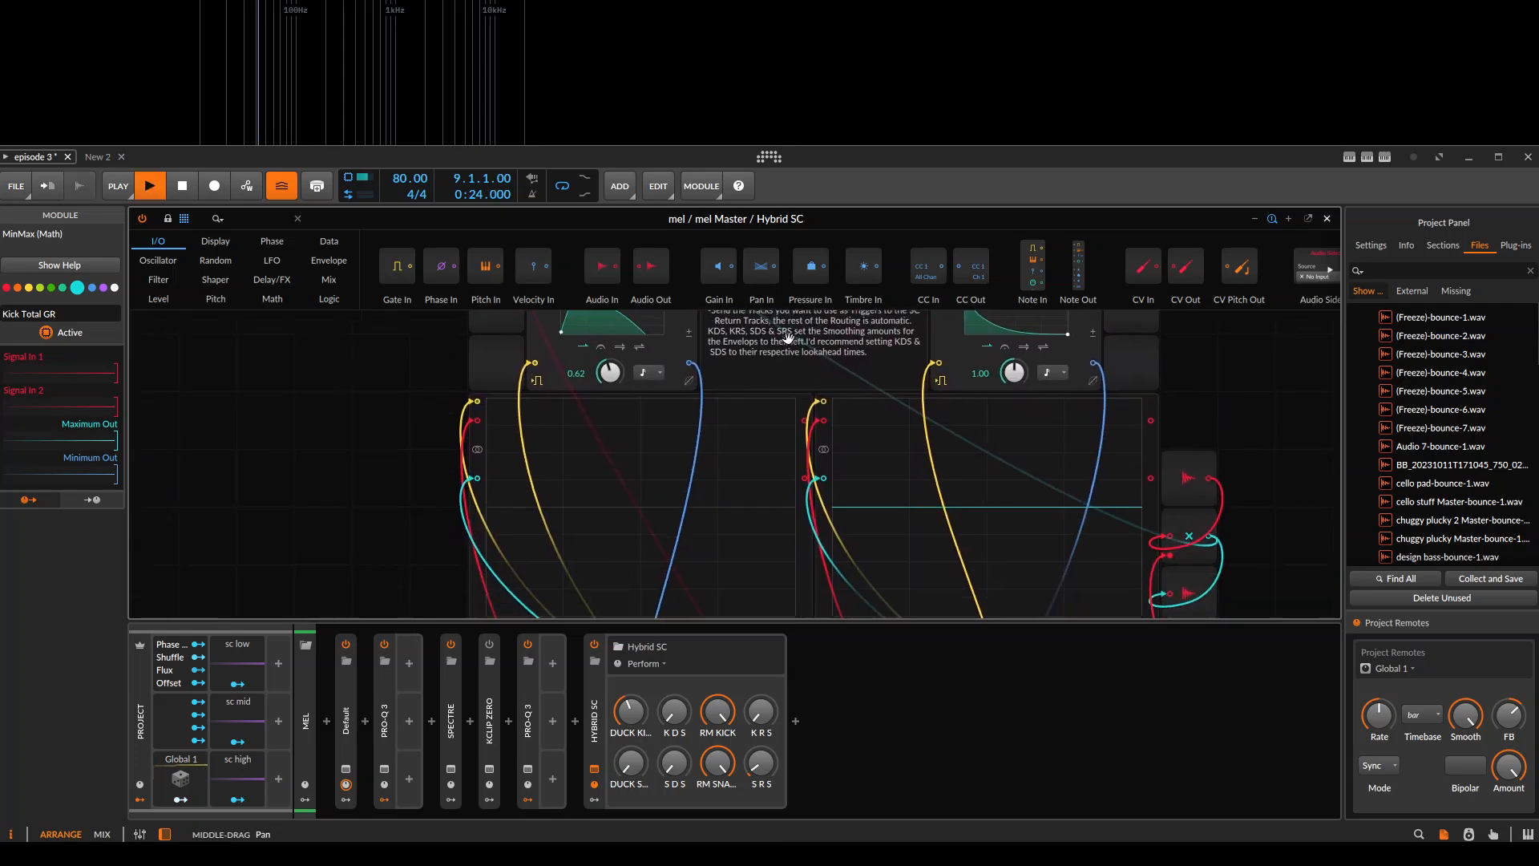
pyautogui.scroll(-4, 561, 473)
pyautogui.press('space')
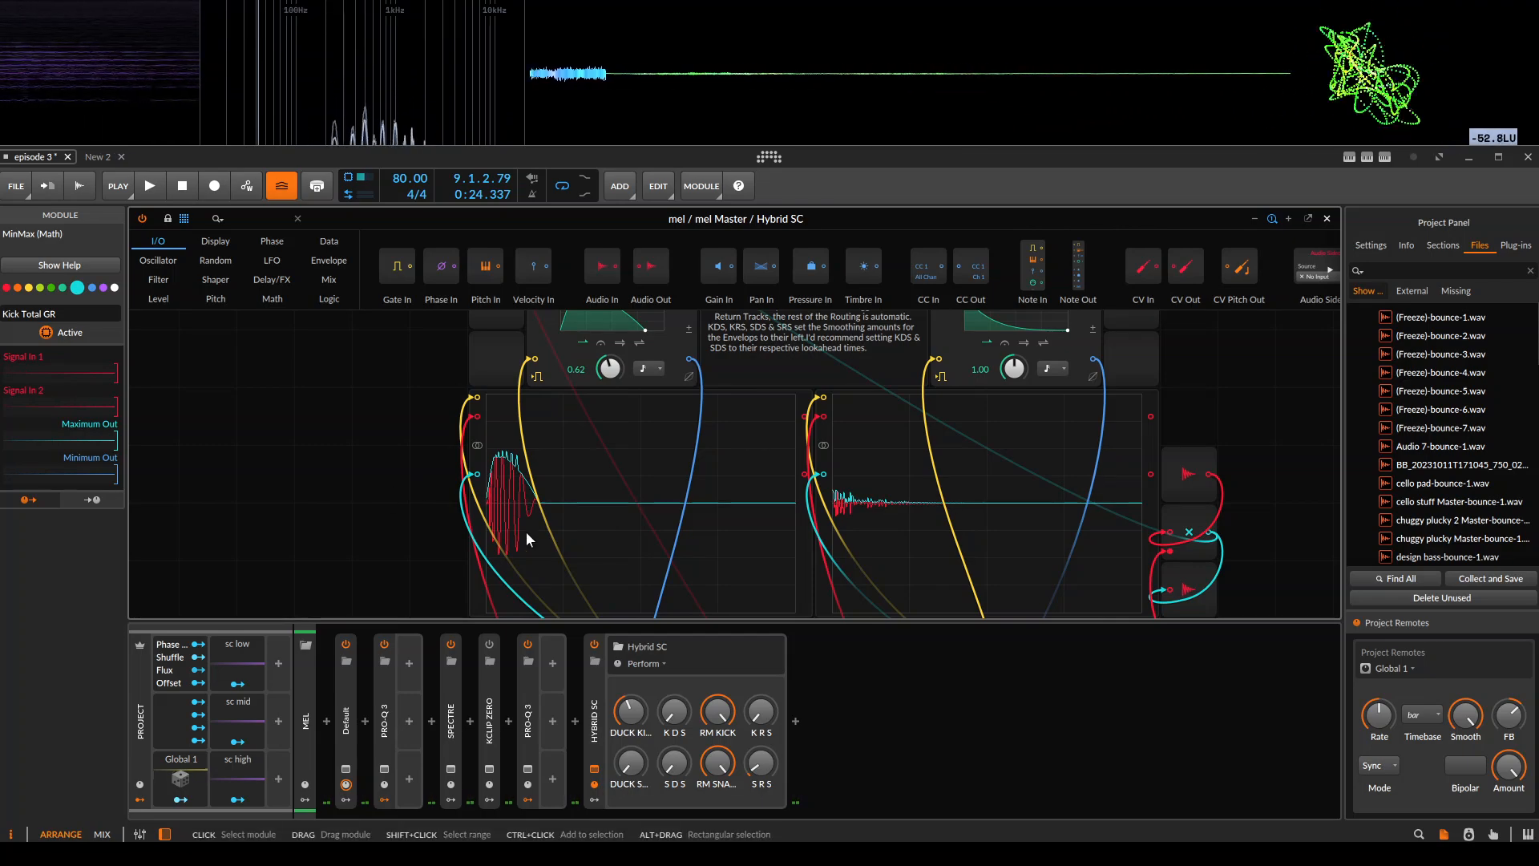
pyautogui.moveTo(594, 596); pyautogui.dragTo(608, 497)
pyautogui.click(418, 510)
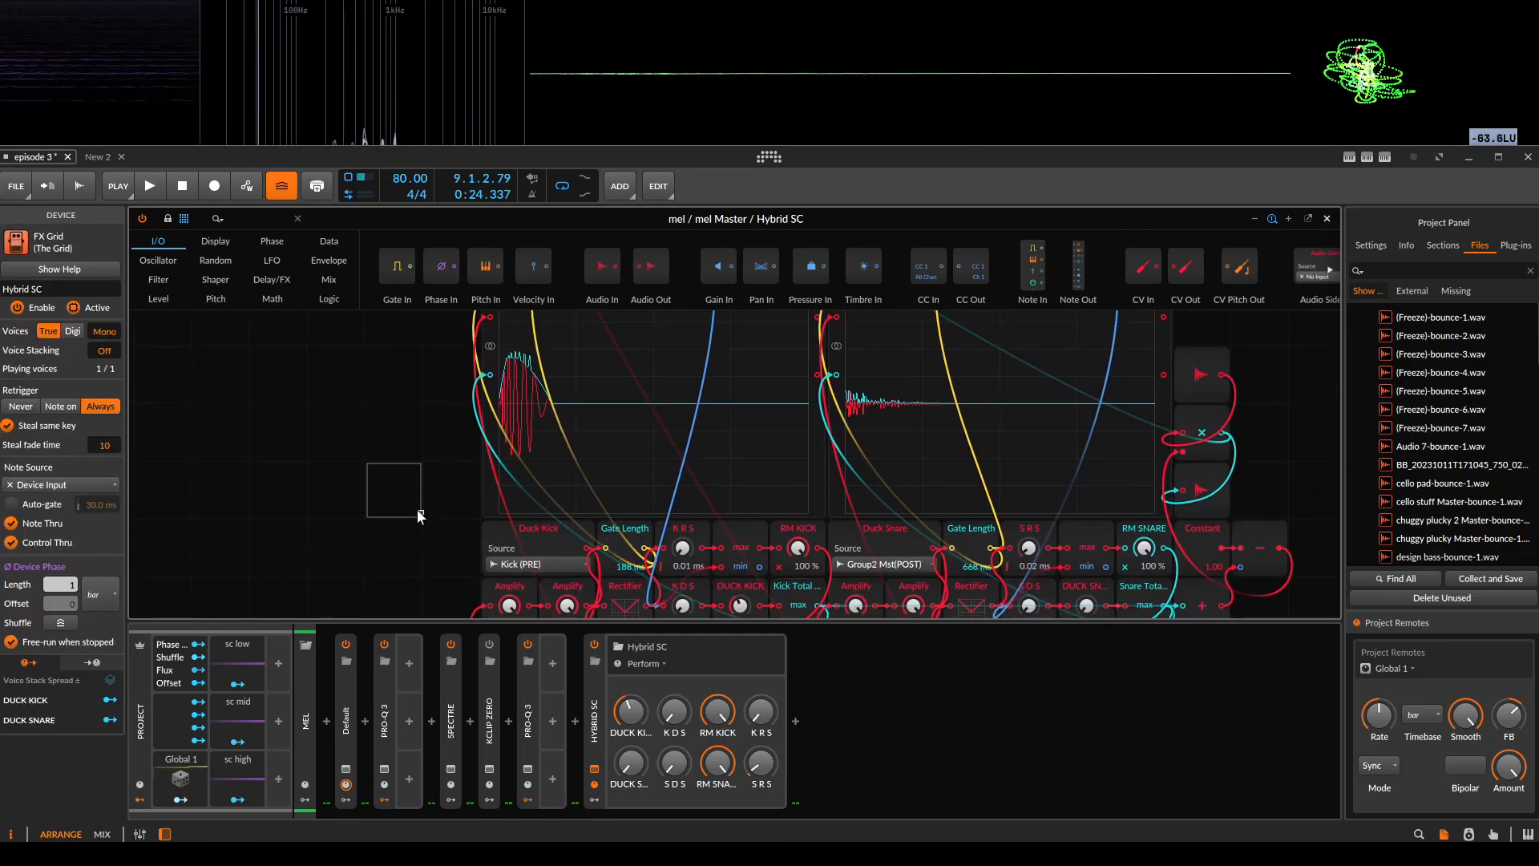
# Switch to the New 2 project and examine the lower part of the Sidechain Group's Hybrid SC patch.
pyautogui.click(102, 158)
pyautogui.press('Tab')
pyautogui.press('Tab')
pyautogui.press('Escape')
pyautogui.hscroll(-3, 420, 350)
pyautogui.click(194, 252)
pyautogui.click(667, 699)
pyautogui.moveTo(683, 402); pyautogui.dragTo(663, 150)
pyautogui.moveTo(554, 345); pyautogui.dragTo(539, 214)
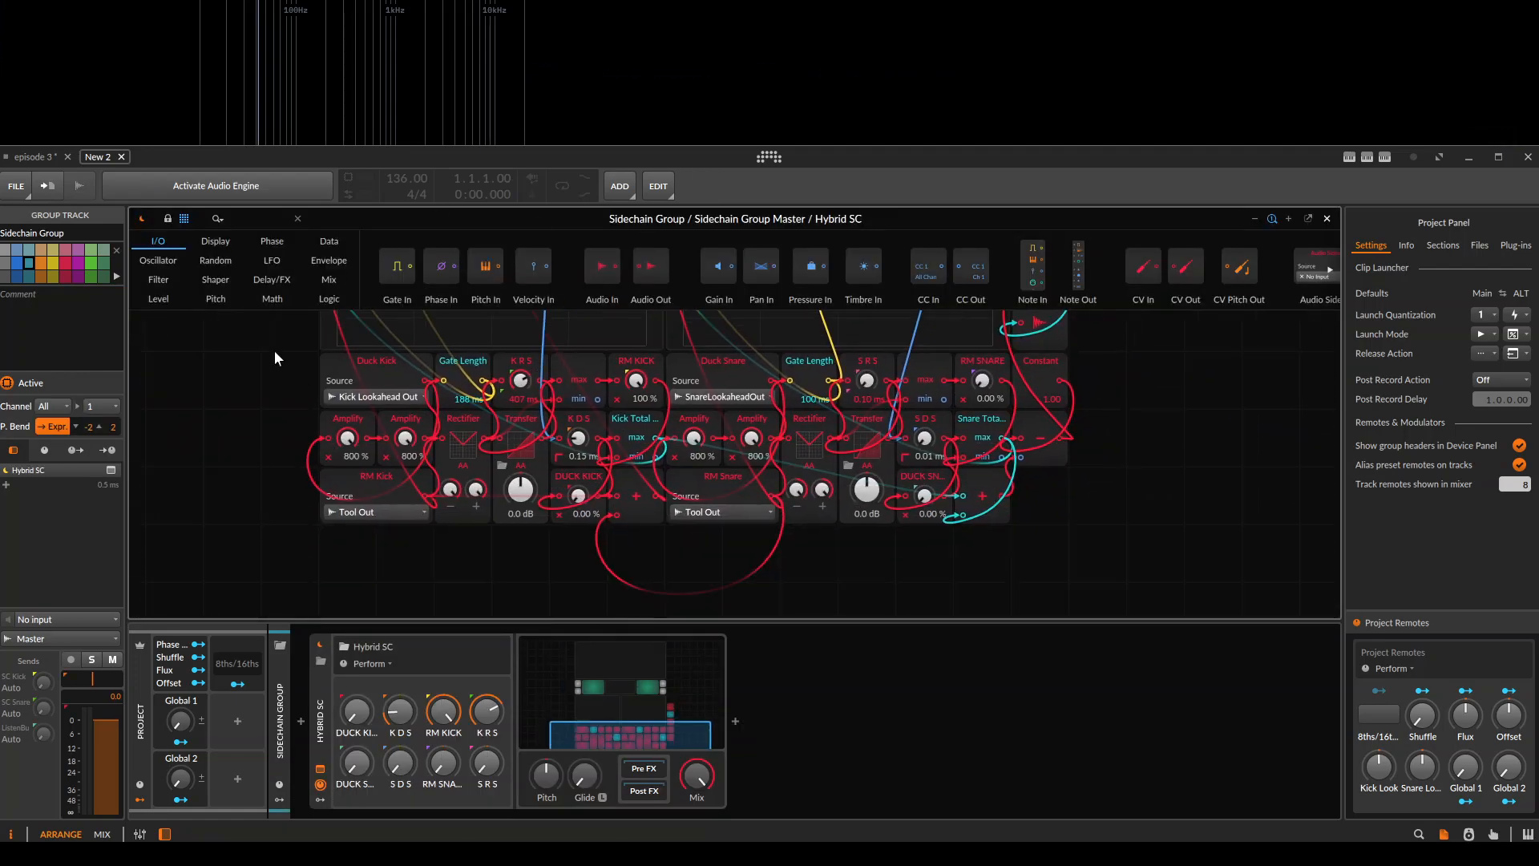
# Close the patch editor and delete the Hybrid SC device from the Sidechain Group.
pyautogui.click(297, 375)
pyautogui.press('Escape')
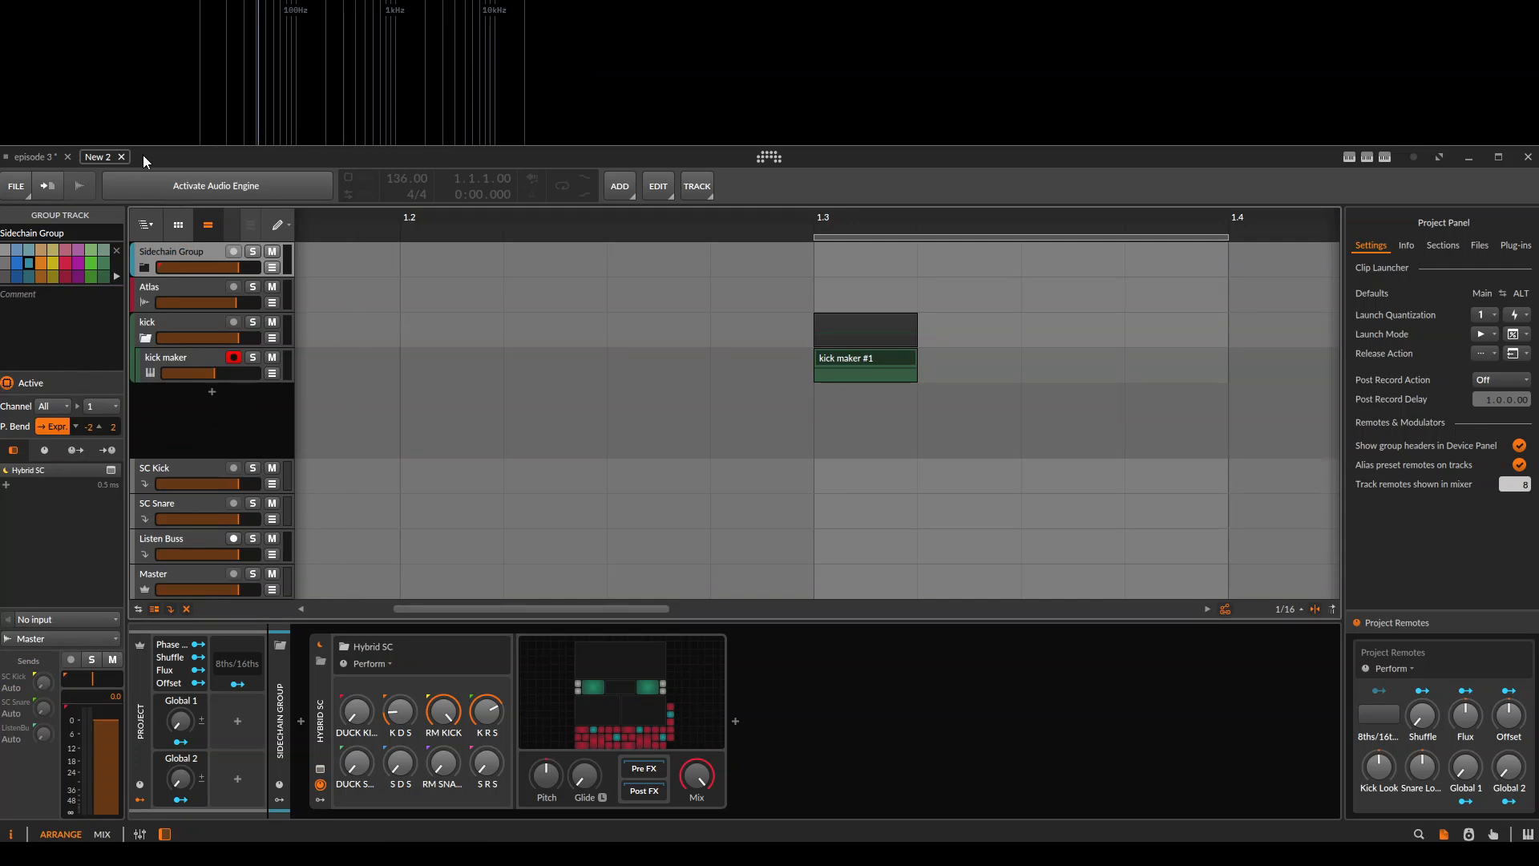
pyautogui.click(321, 714)
pyautogui.press('Delete')
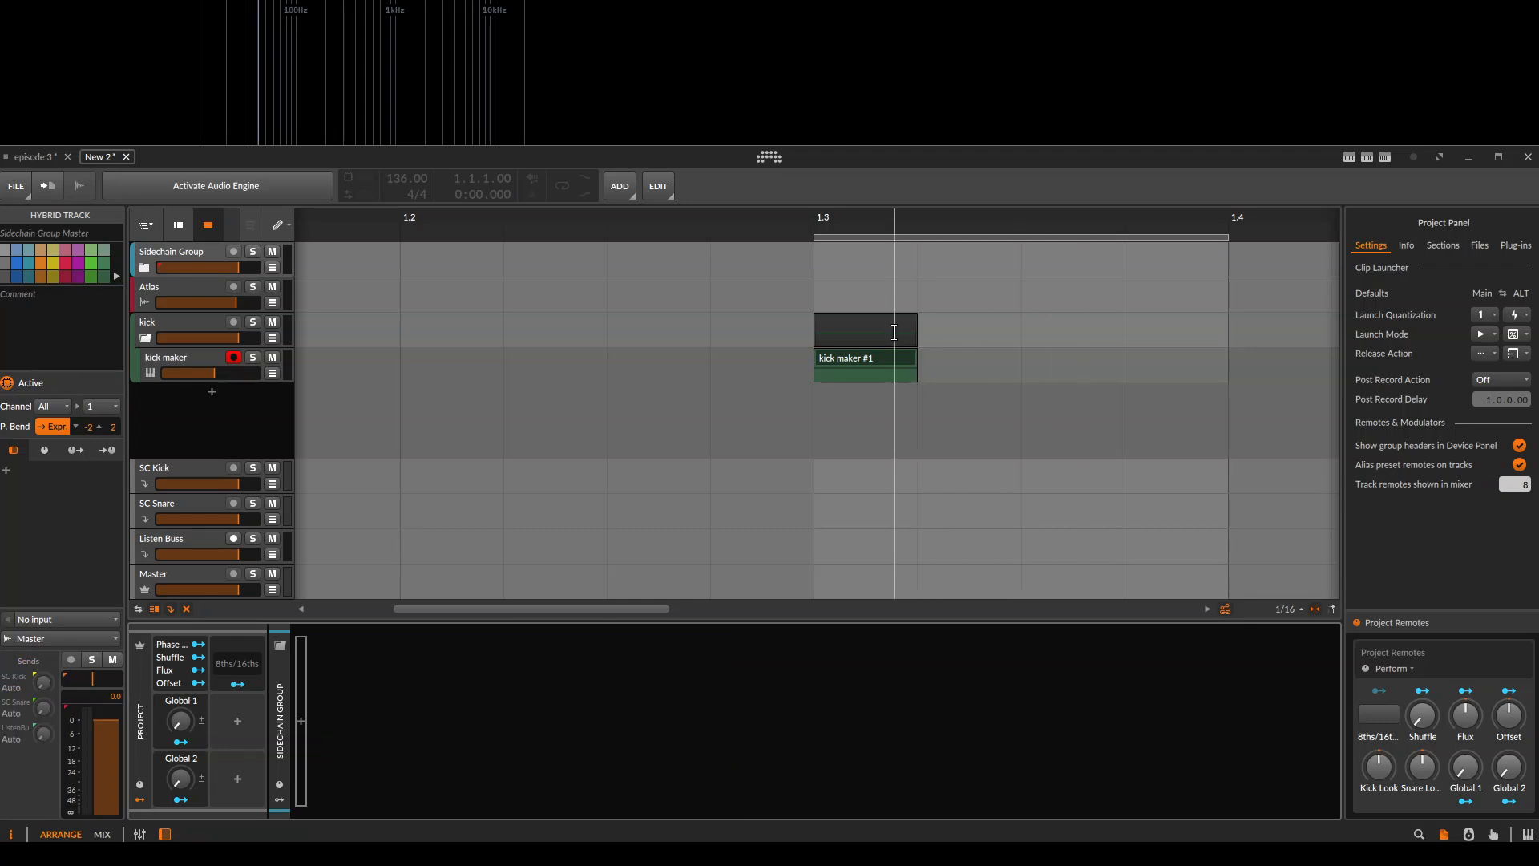
# Set the play start to 1.3.1.00, at the beginning of the kick maker clip, and play the clip.
pyautogui.click(898, 359)
pyautogui.hscroll(1, 981, 376)
pyautogui.hscroll(2, 982, 376)
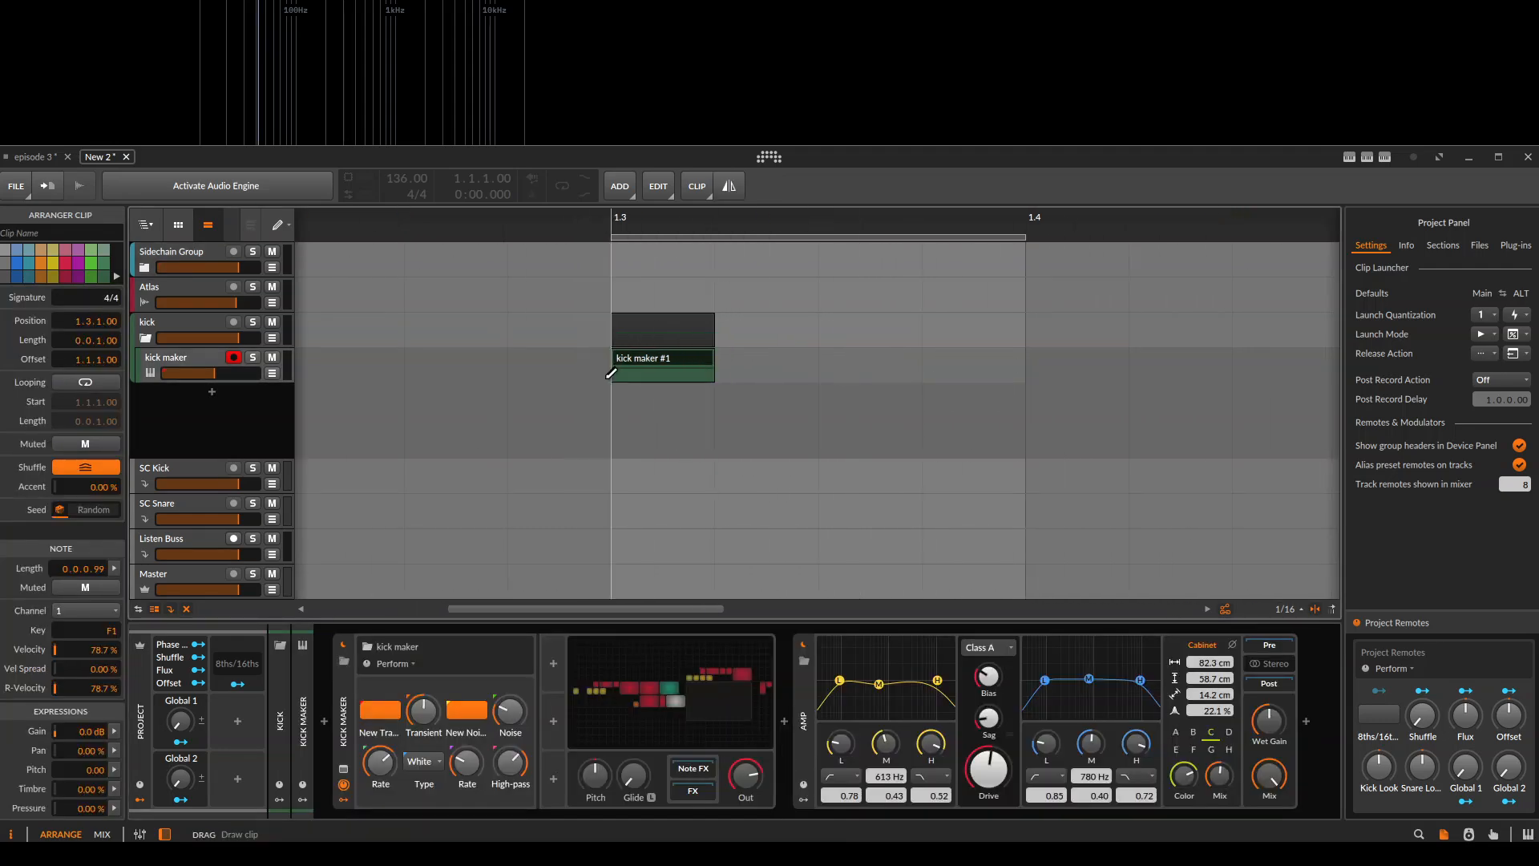
pyautogui.click(607, 378)
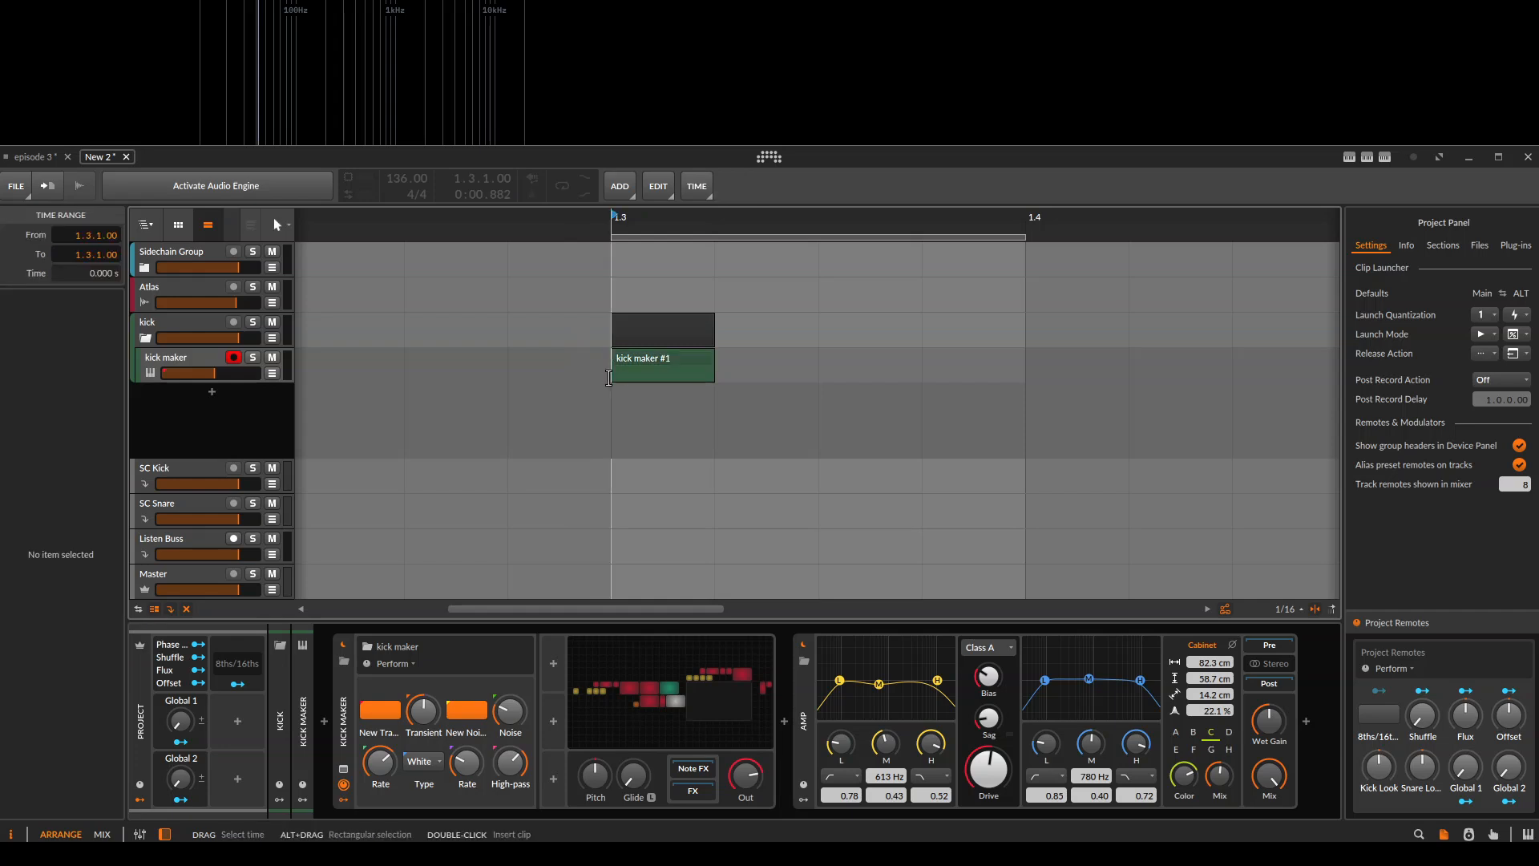
pyautogui.click(658, 362)
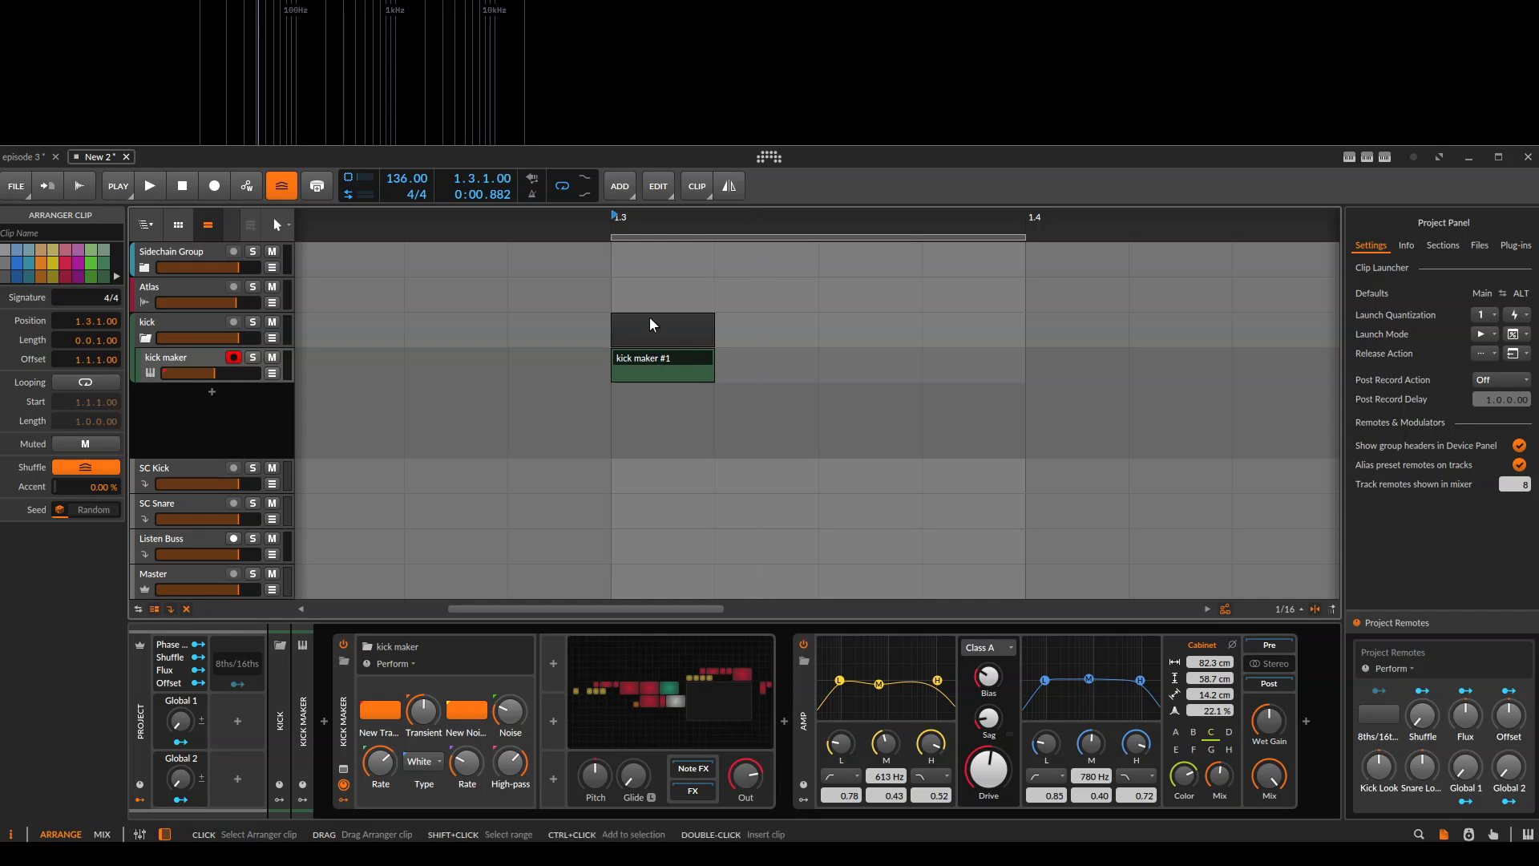
pyautogui.hscroll(3, 655, 361)
pyautogui.press('space')
pyautogui.press('space')
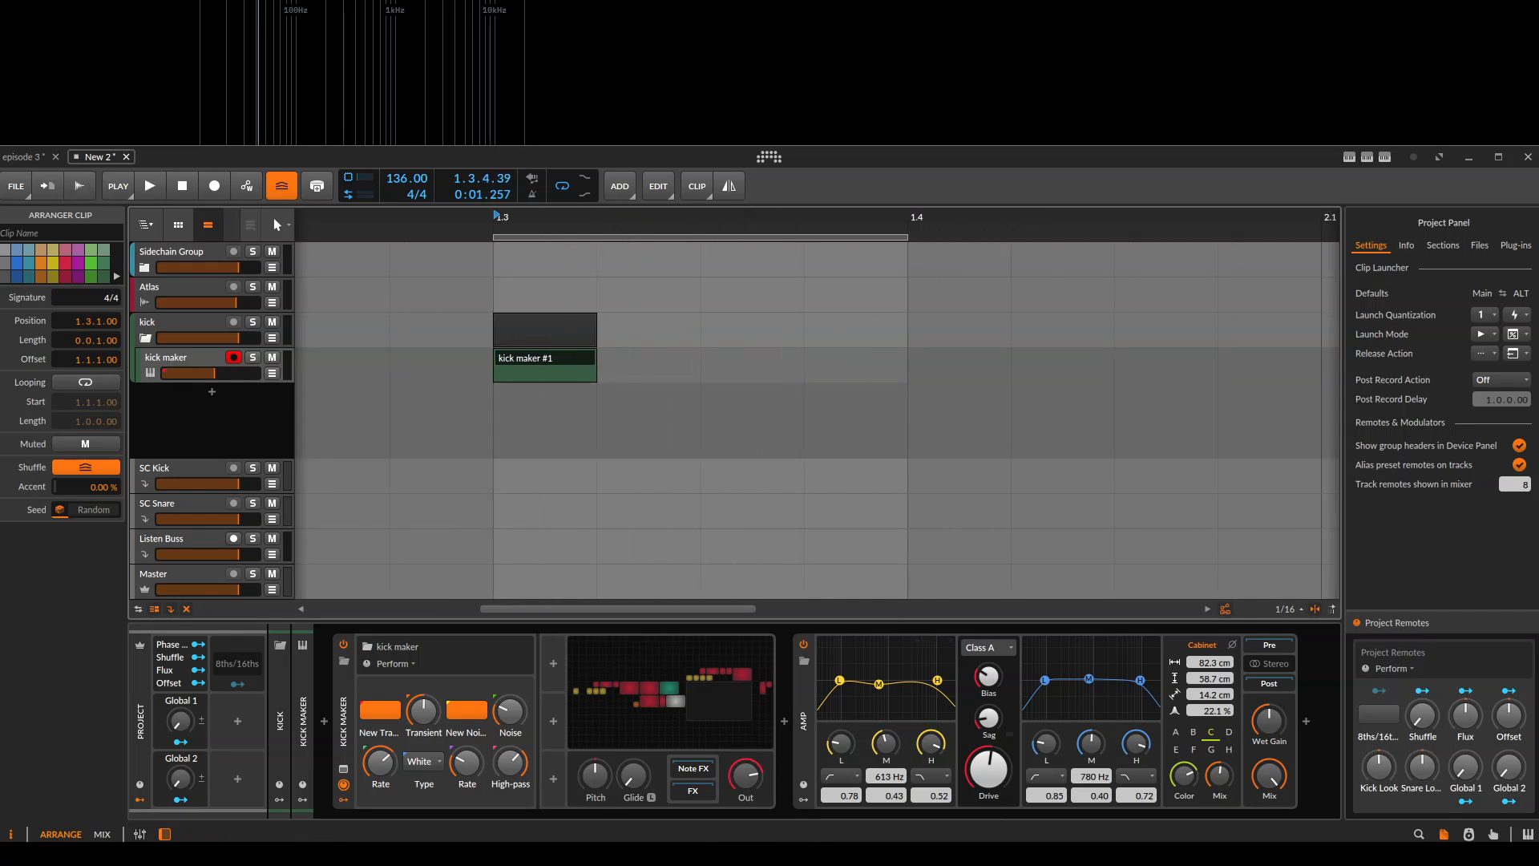
pyautogui.press('space')
pyautogui.press('space')
# Solo the kick maker track and replay its clip several times.
pyautogui.click(252, 357)
pyautogui.press('space')
pyautogui.press('space')
pyautogui.click(550, 358)
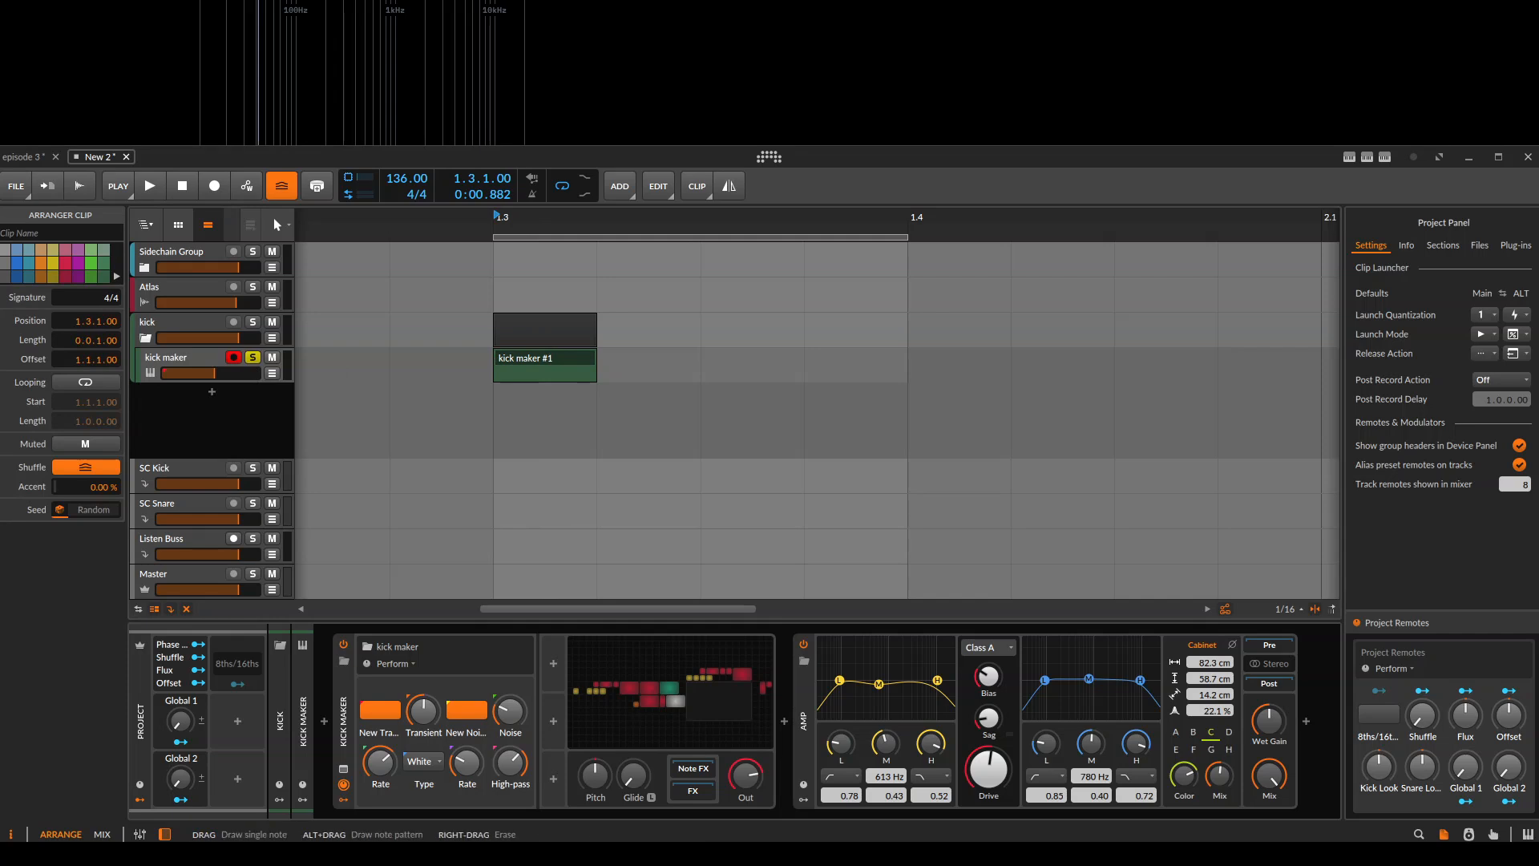
pyautogui.press('space')
pyautogui.press('space')
pyautogui.press('space')
pyautogui.press('space')
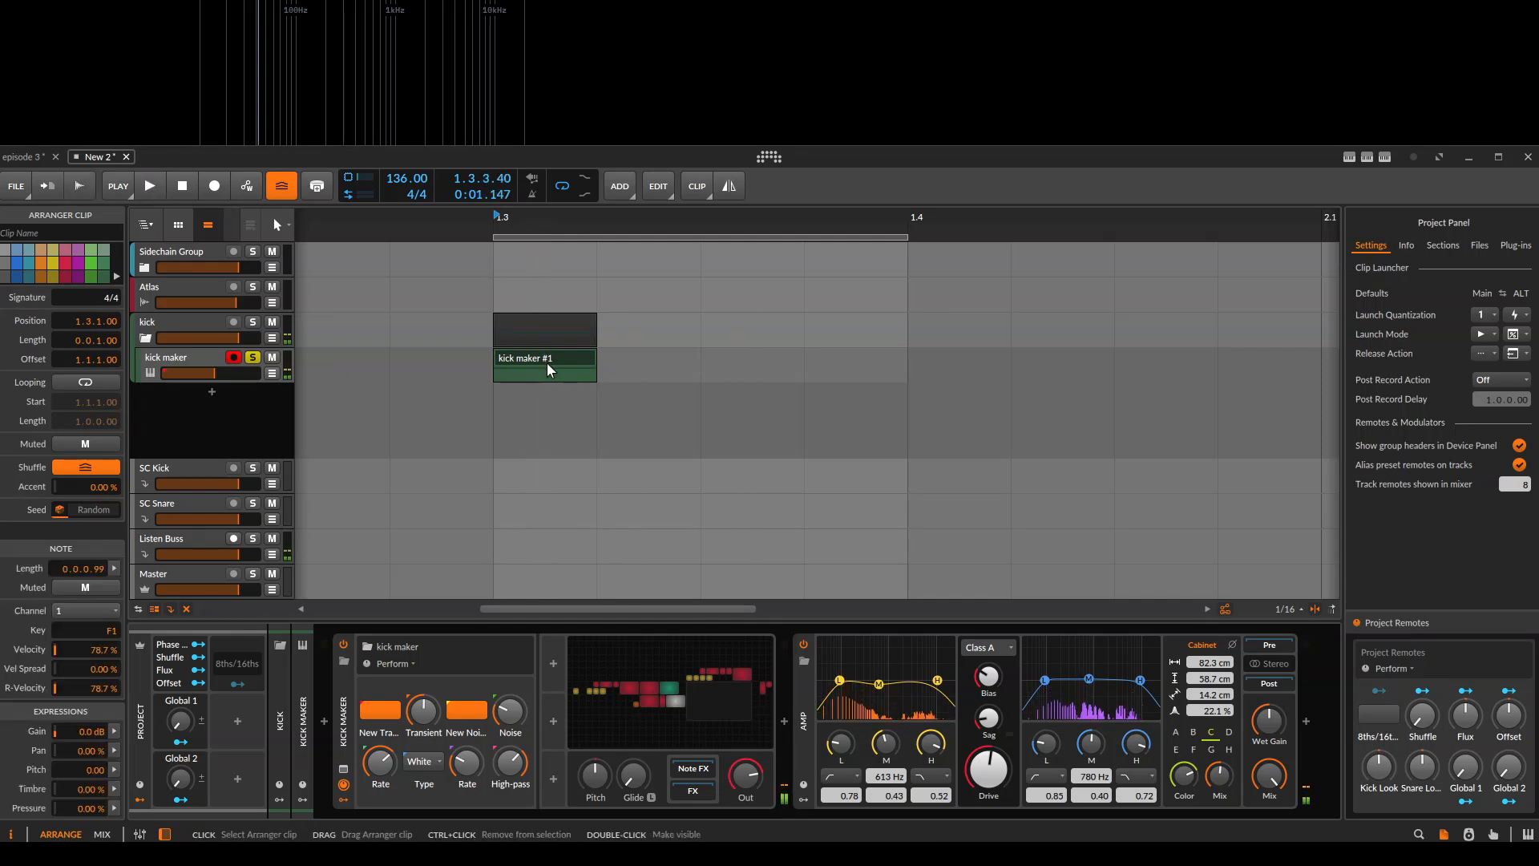
pyautogui.click(163, 341)
pyautogui.press('space')
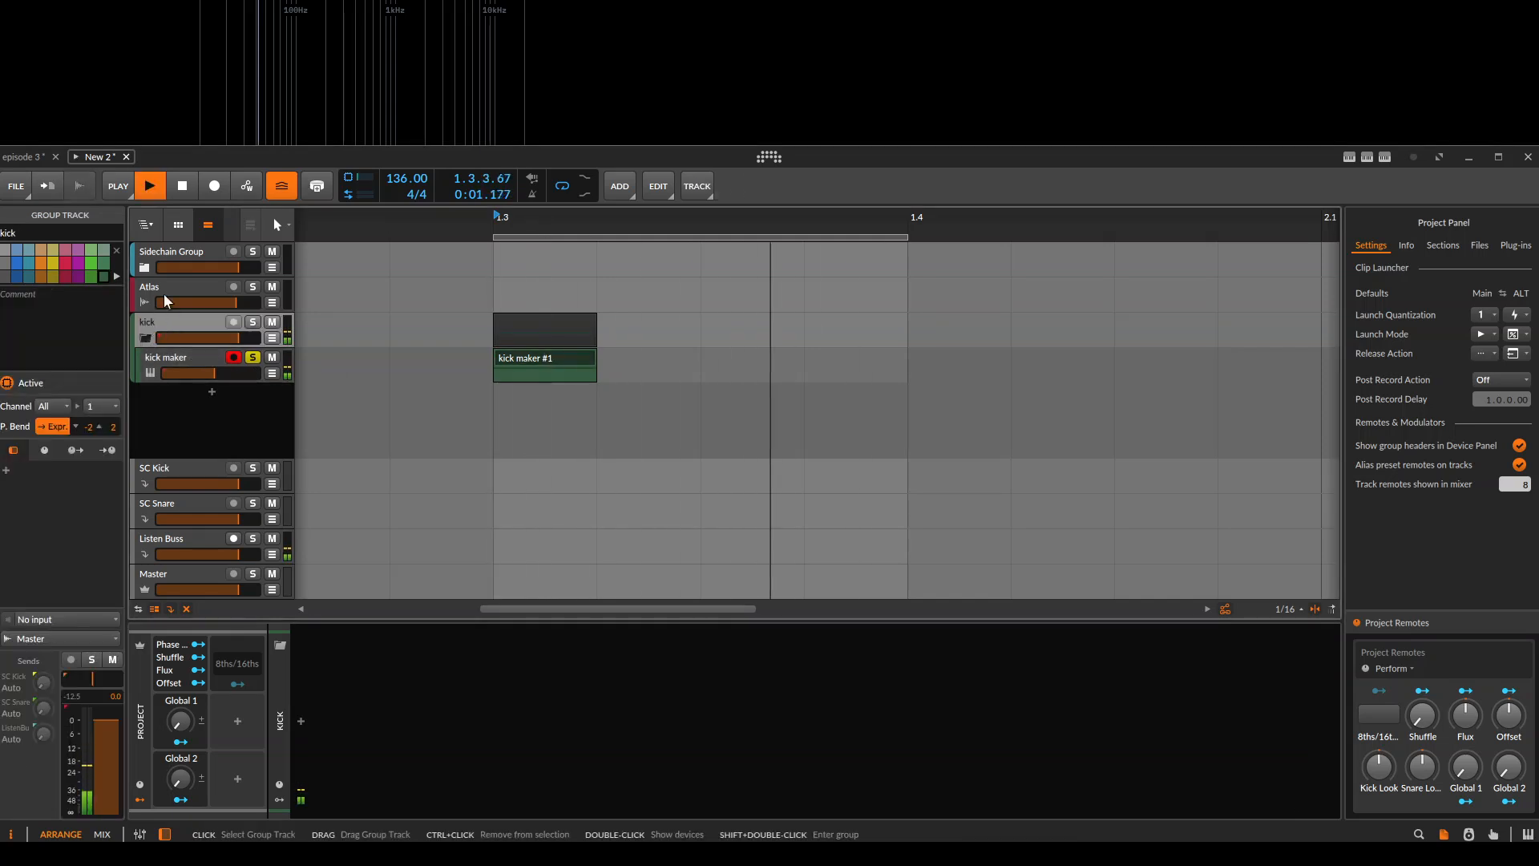
pyautogui.press('space')
pyautogui.click(177, 297)
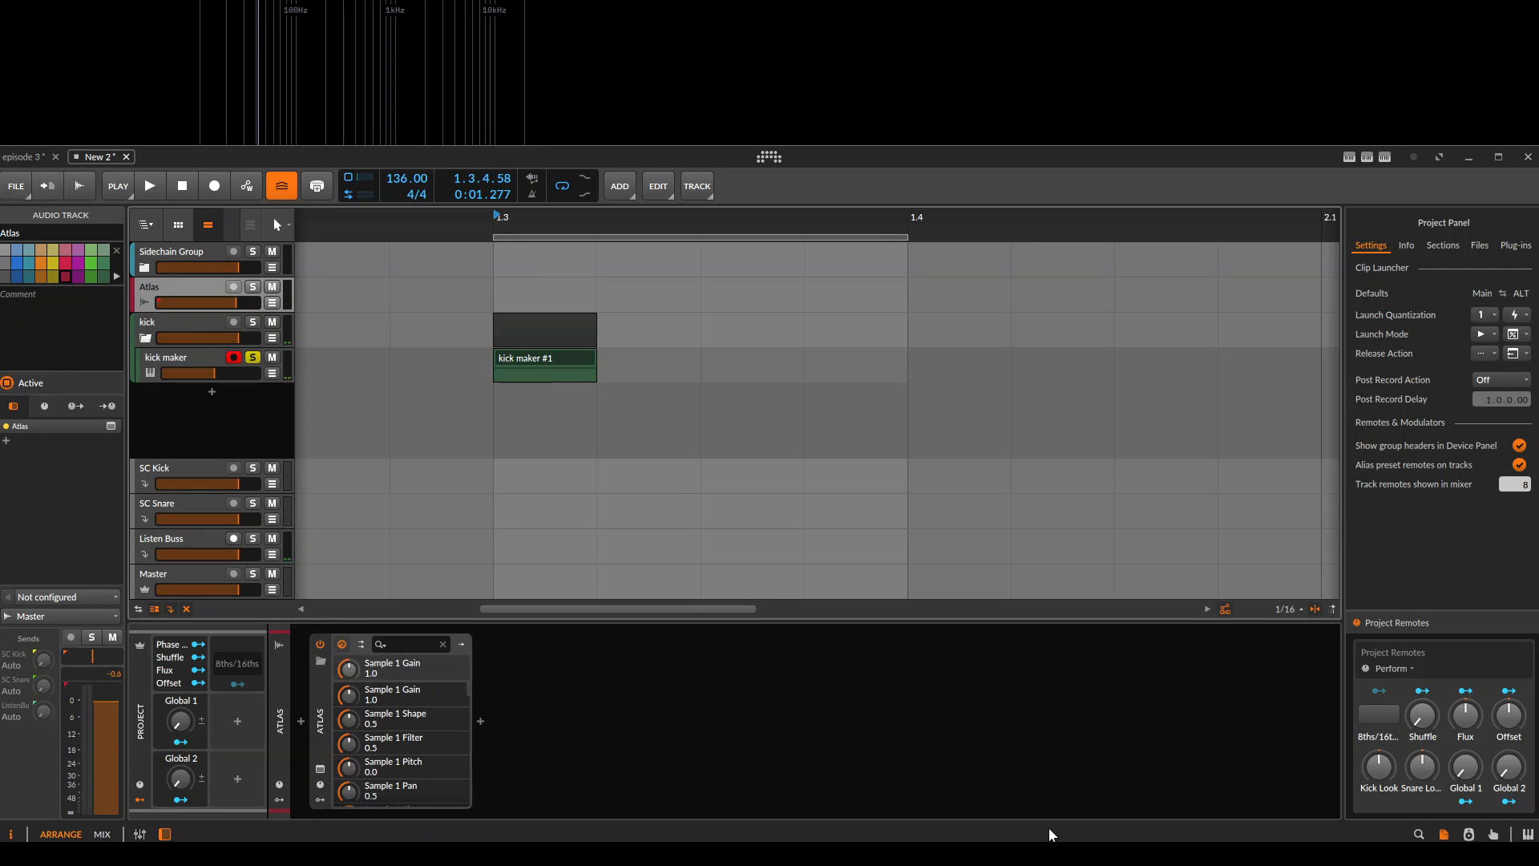
pyautogui.click(1052, 854)
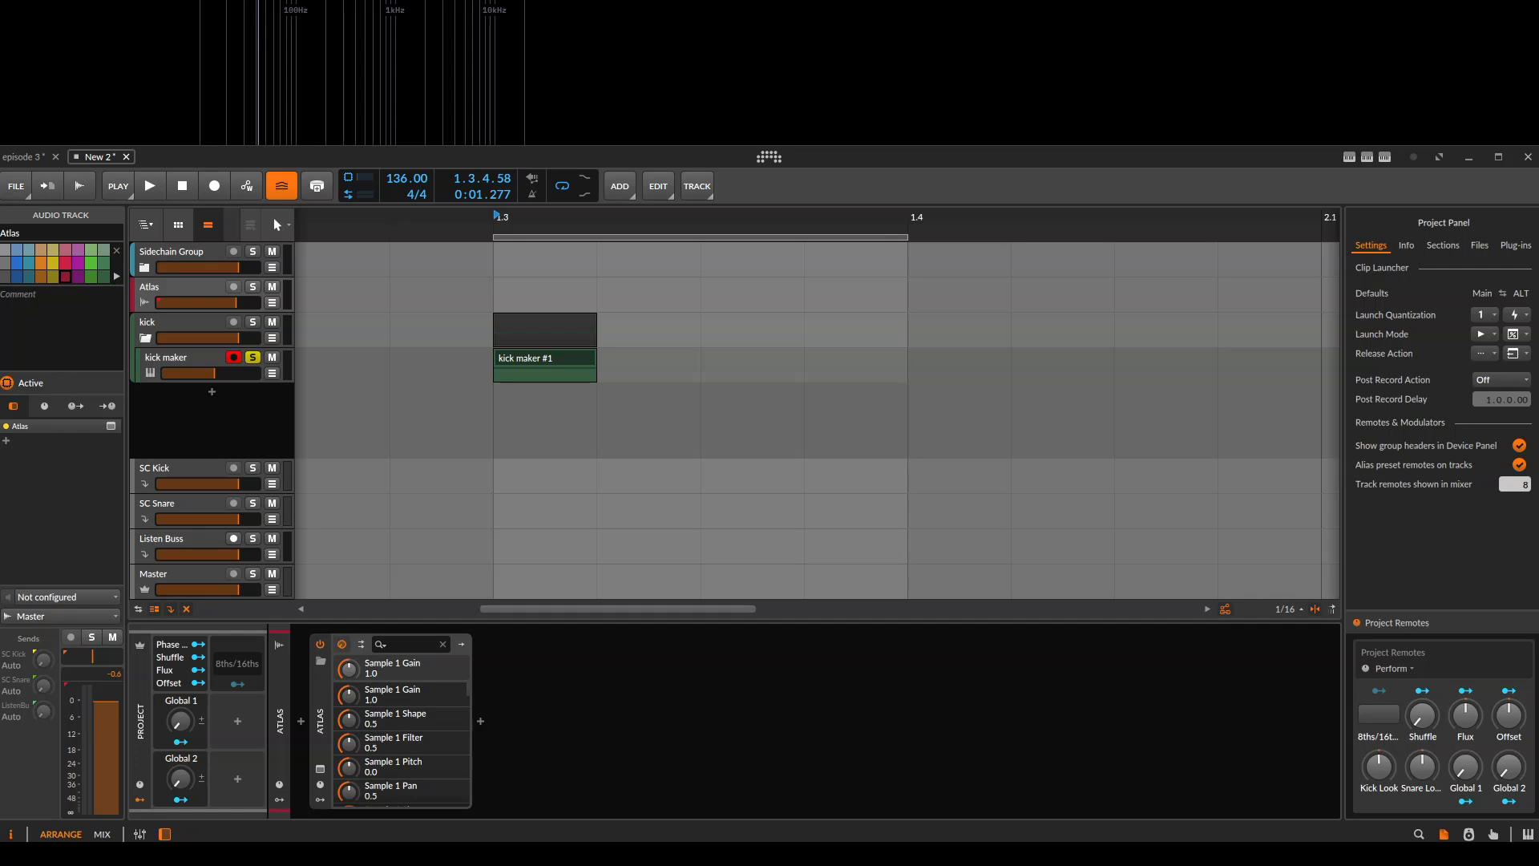
pyautogui.rightClick(1081, 855)
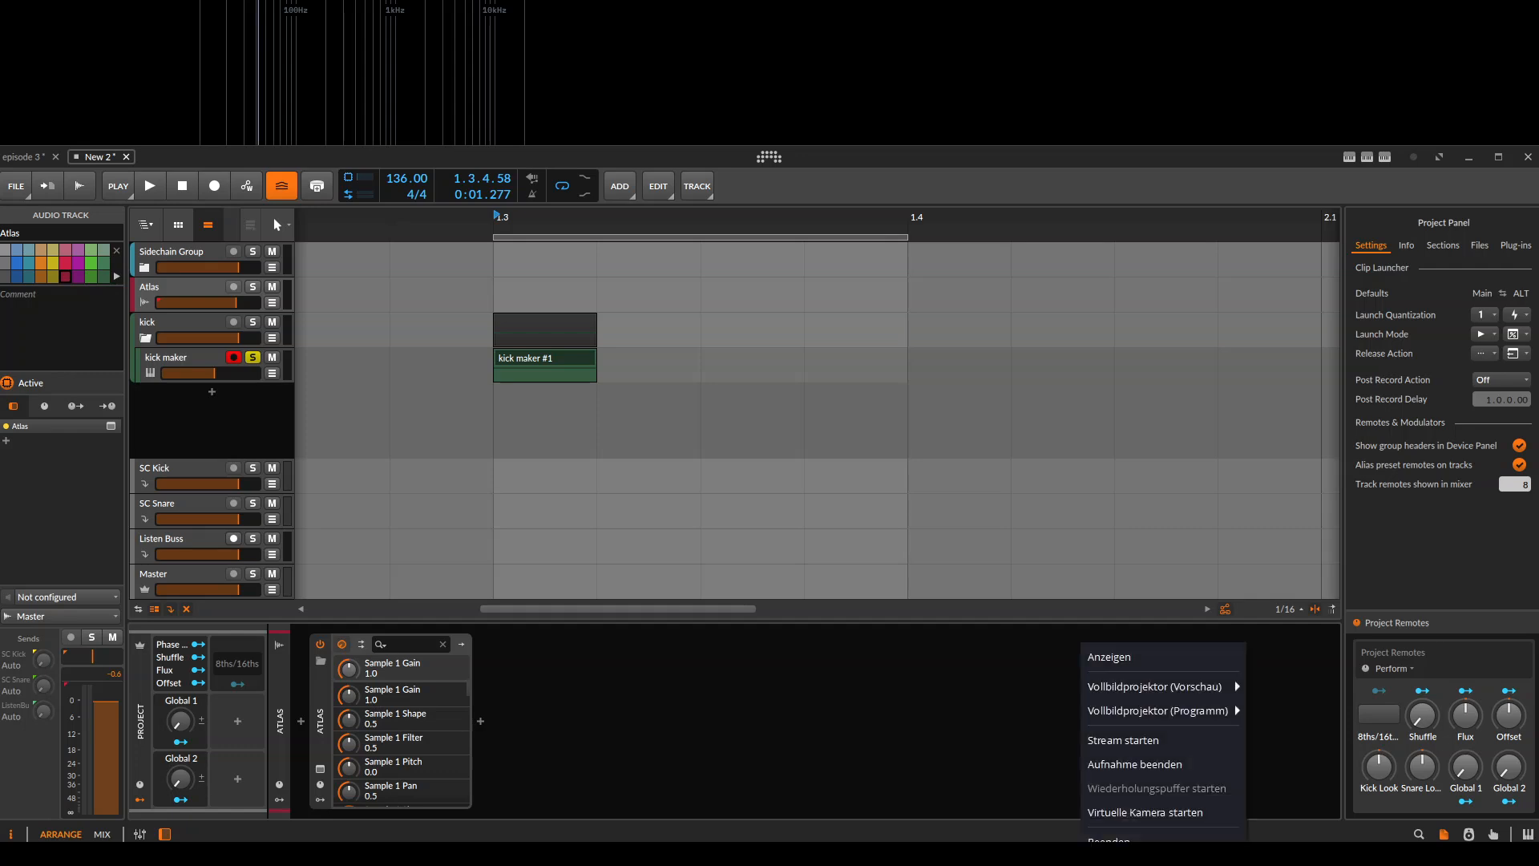
pyautogui.click(1114, 657)
# Play the soloed kick maker clip again from 1.3.1.00.
pyautogui.click(494, 370)
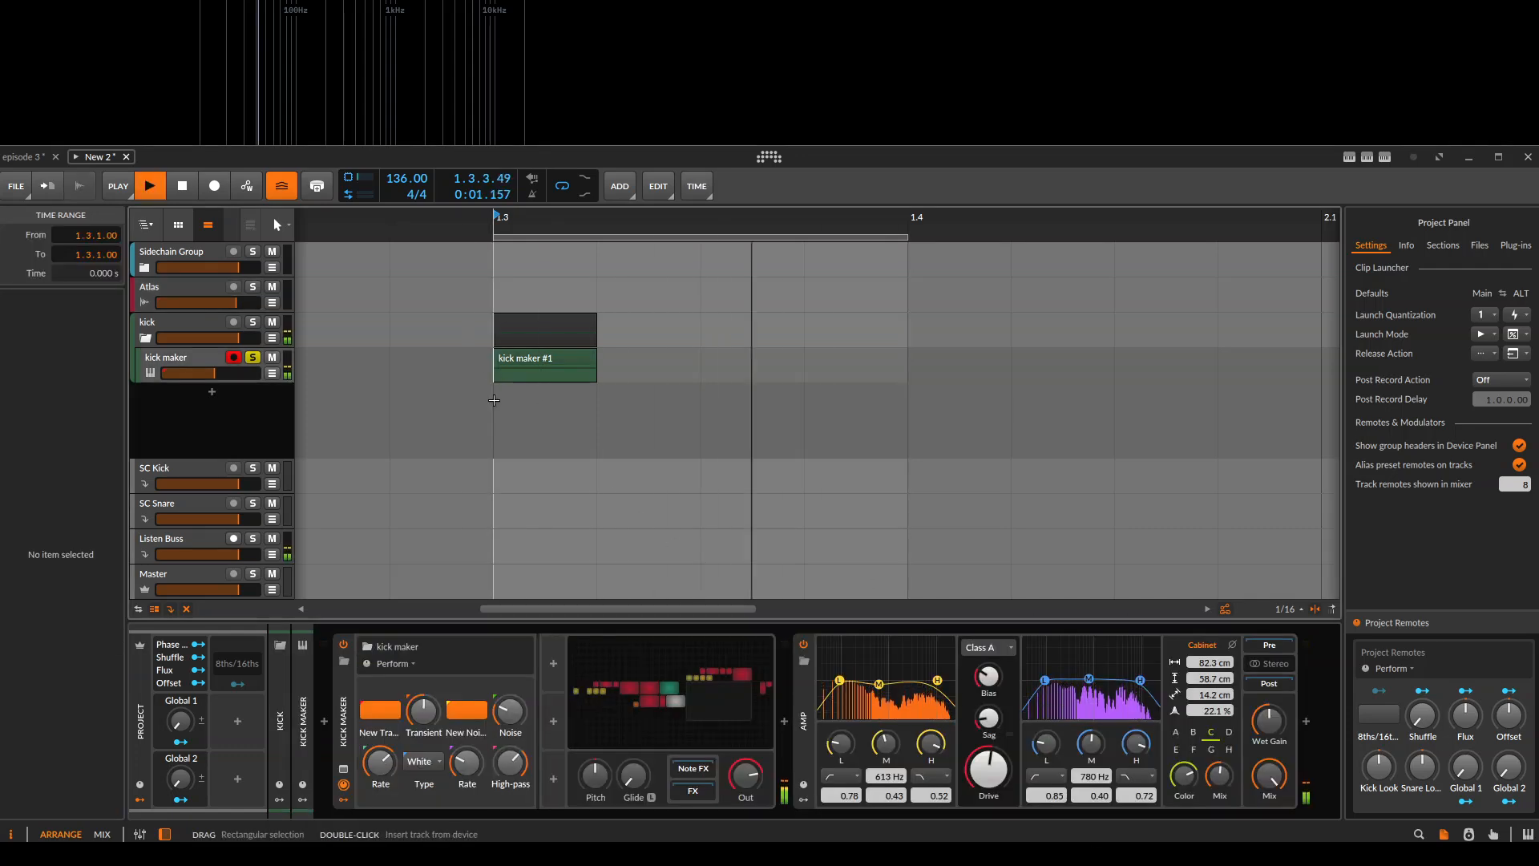
pyautogui.moveTo(578, 479); pyautogui.dragTo(622, 438)
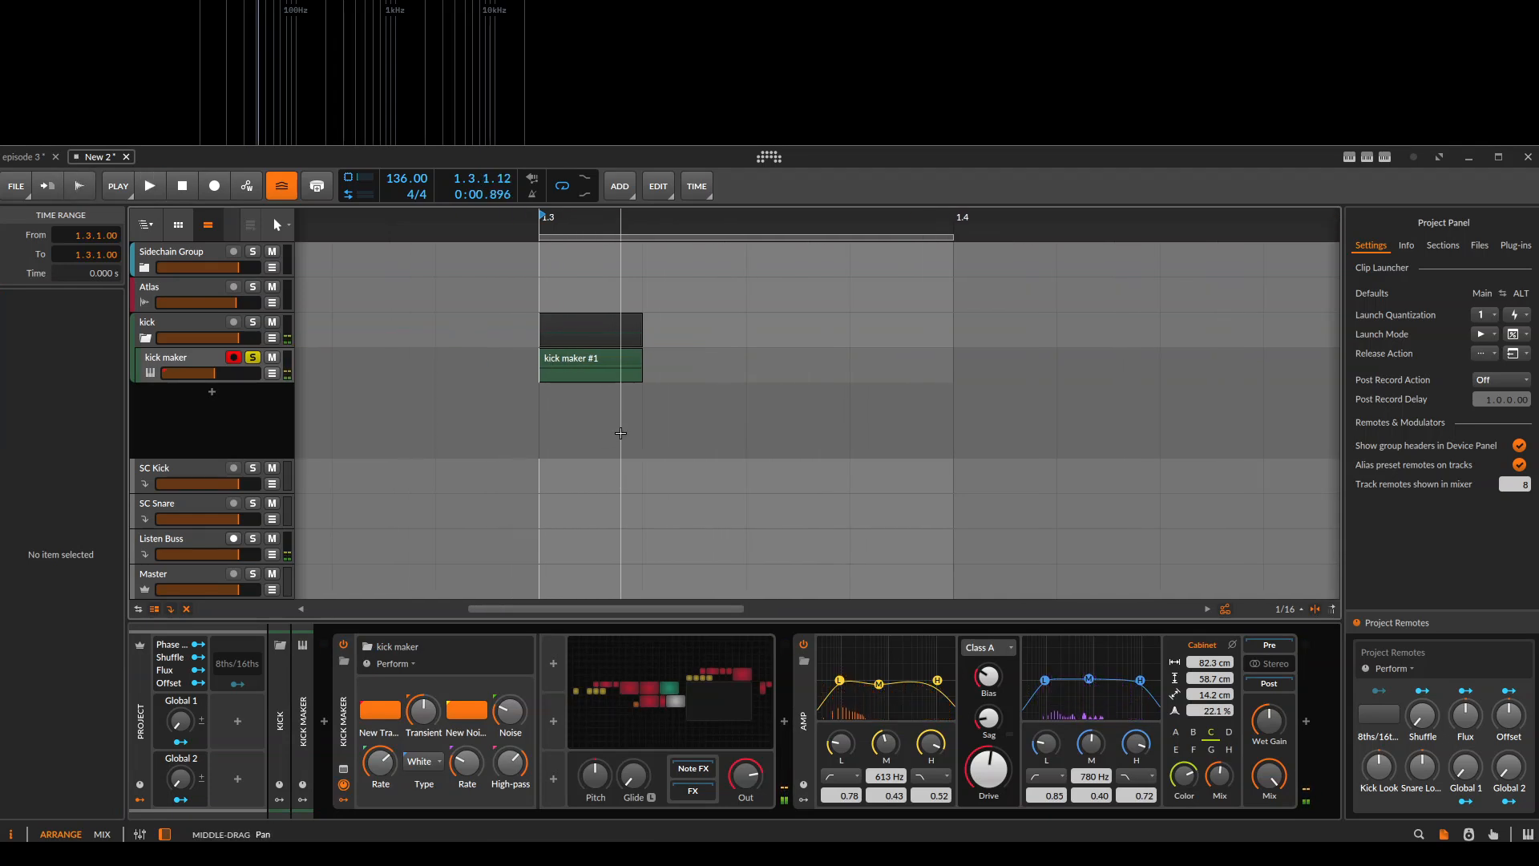
pyautogui.scroll(-3, 611, 425)
pyautogui.click(602, 362)
# Insert an FX Grid device on the empty Sidechain Group.
pyautogui.click(138, 271)
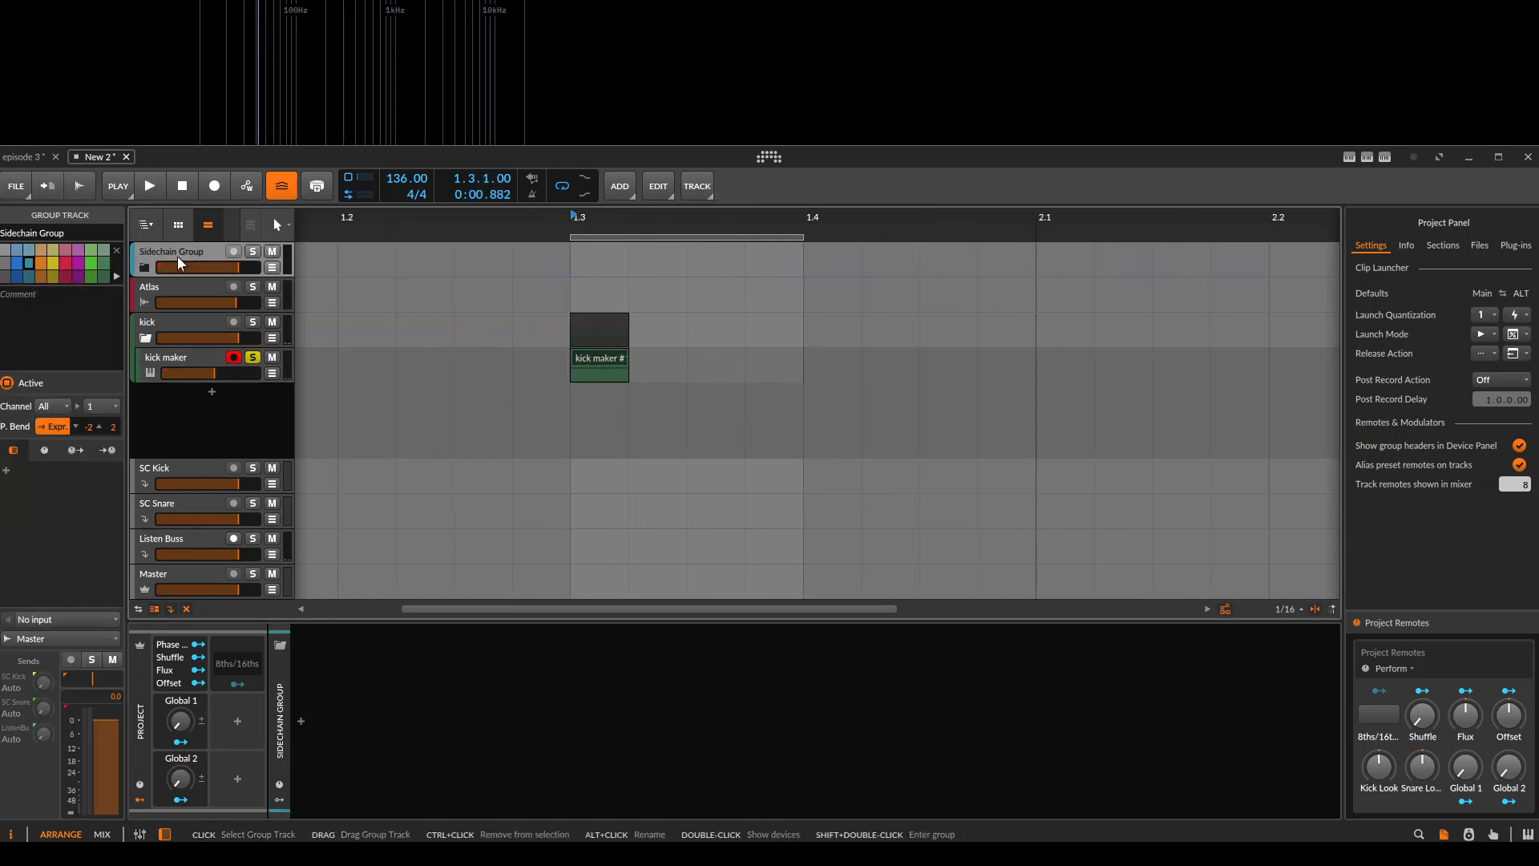
pyautogui.click(575, 250)
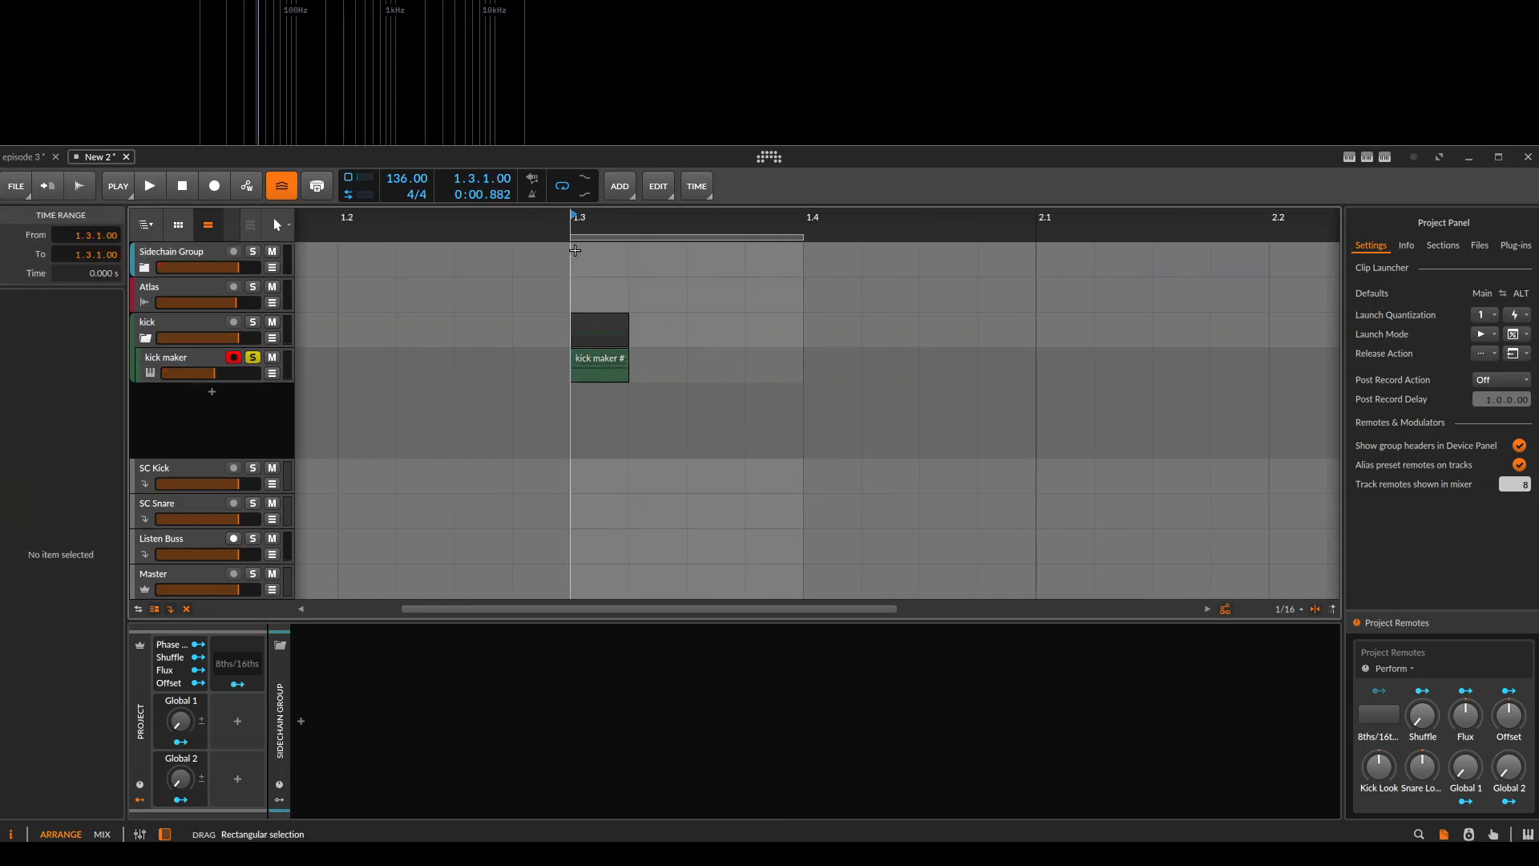
pyautogui.click(301, 722)
pyautogui.write('fx')
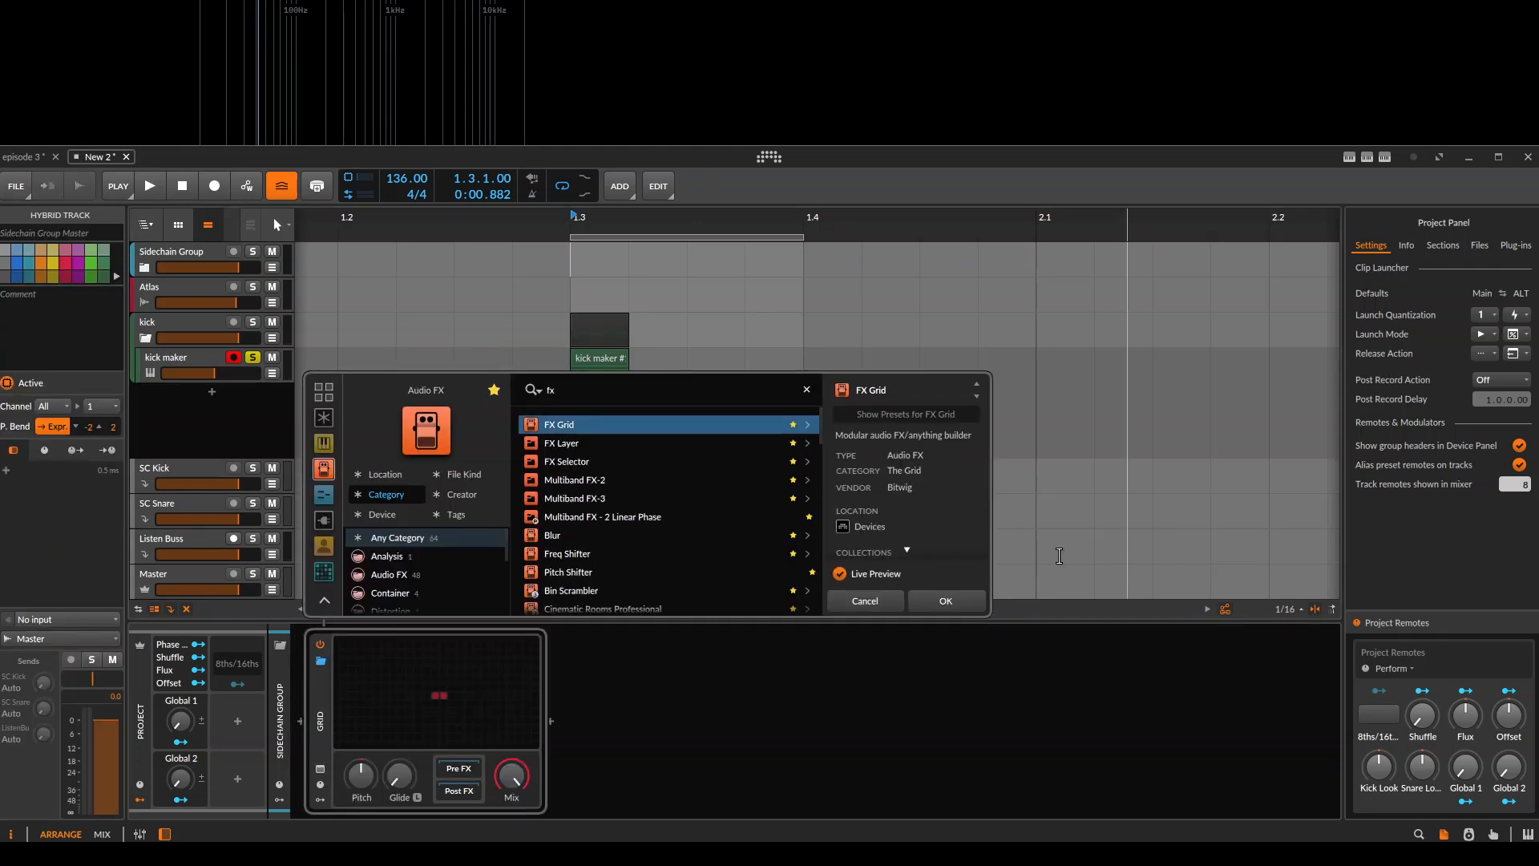
pyautogui.click(946, 603)
# Open the new FX Grid's patch and move its Audio In and Audio Out modules far apart.
pyautogui.click(447, 731)
pyautogui.moveTo(703, 456); pyautogui.dragTo(465, 458)
pyautogui.moveTo(767, 469); pyautogui.dragTo(1000, 477)
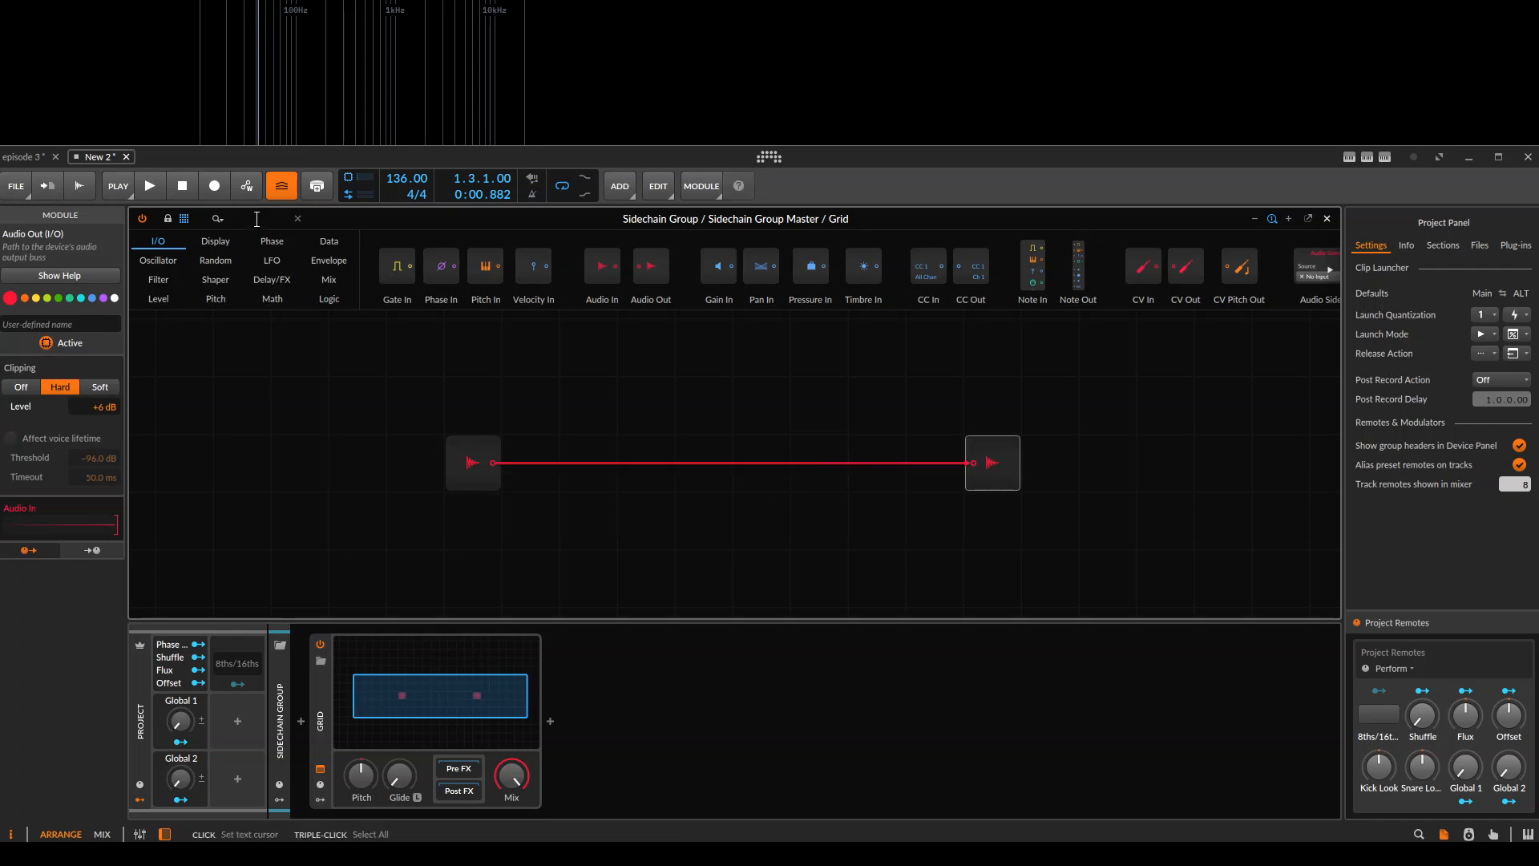
# Insert a Multiply module between Audio In and Audio Out and place a Subtract module just below it.
pyautogui.write('multi')
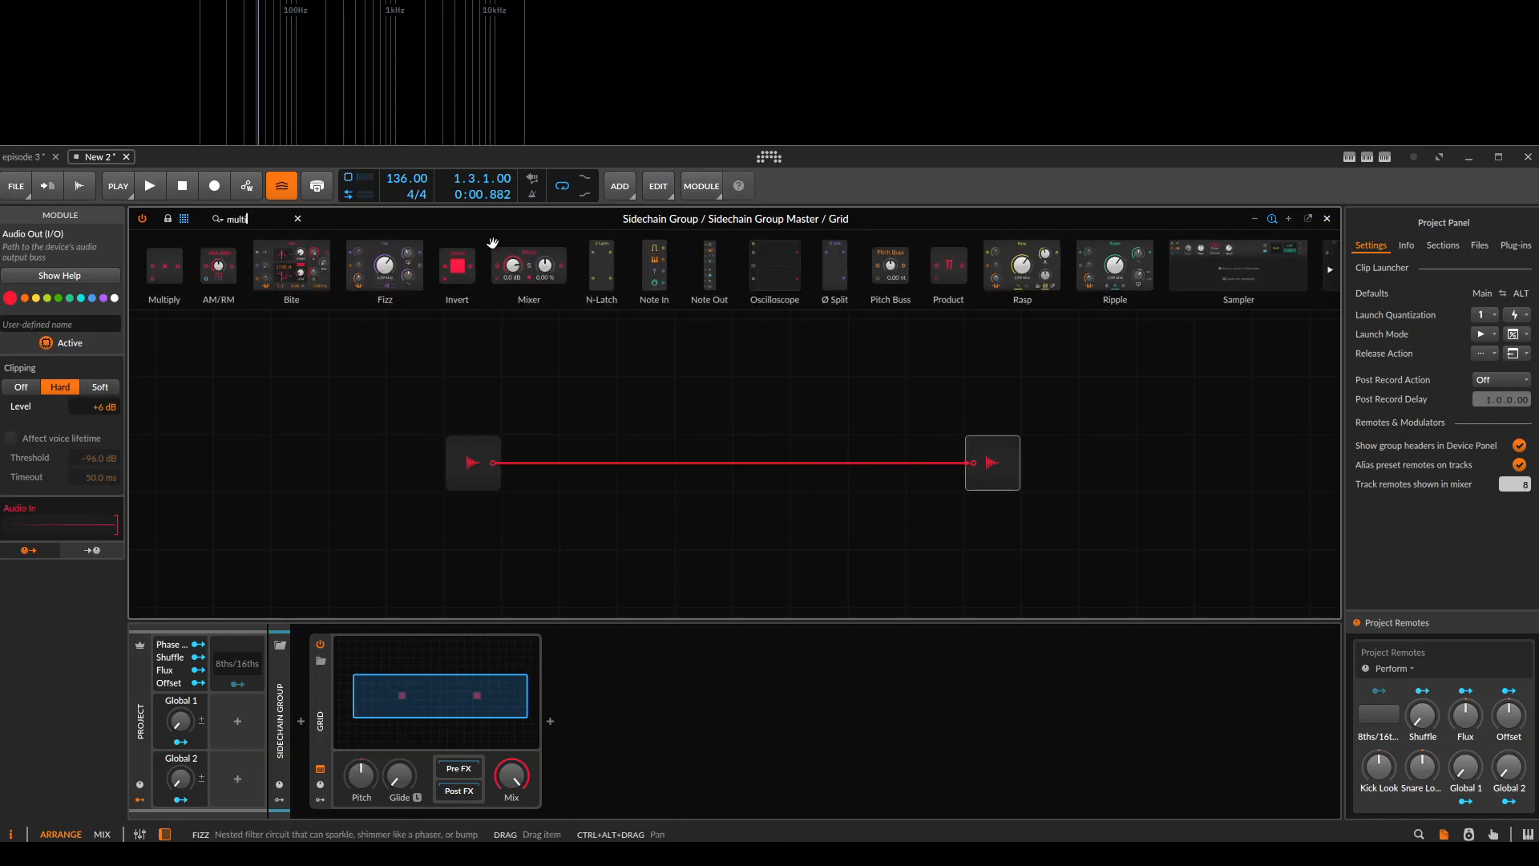
pyautogui.moveTo(155, 267); pyautogui.dragTo(927, 465)
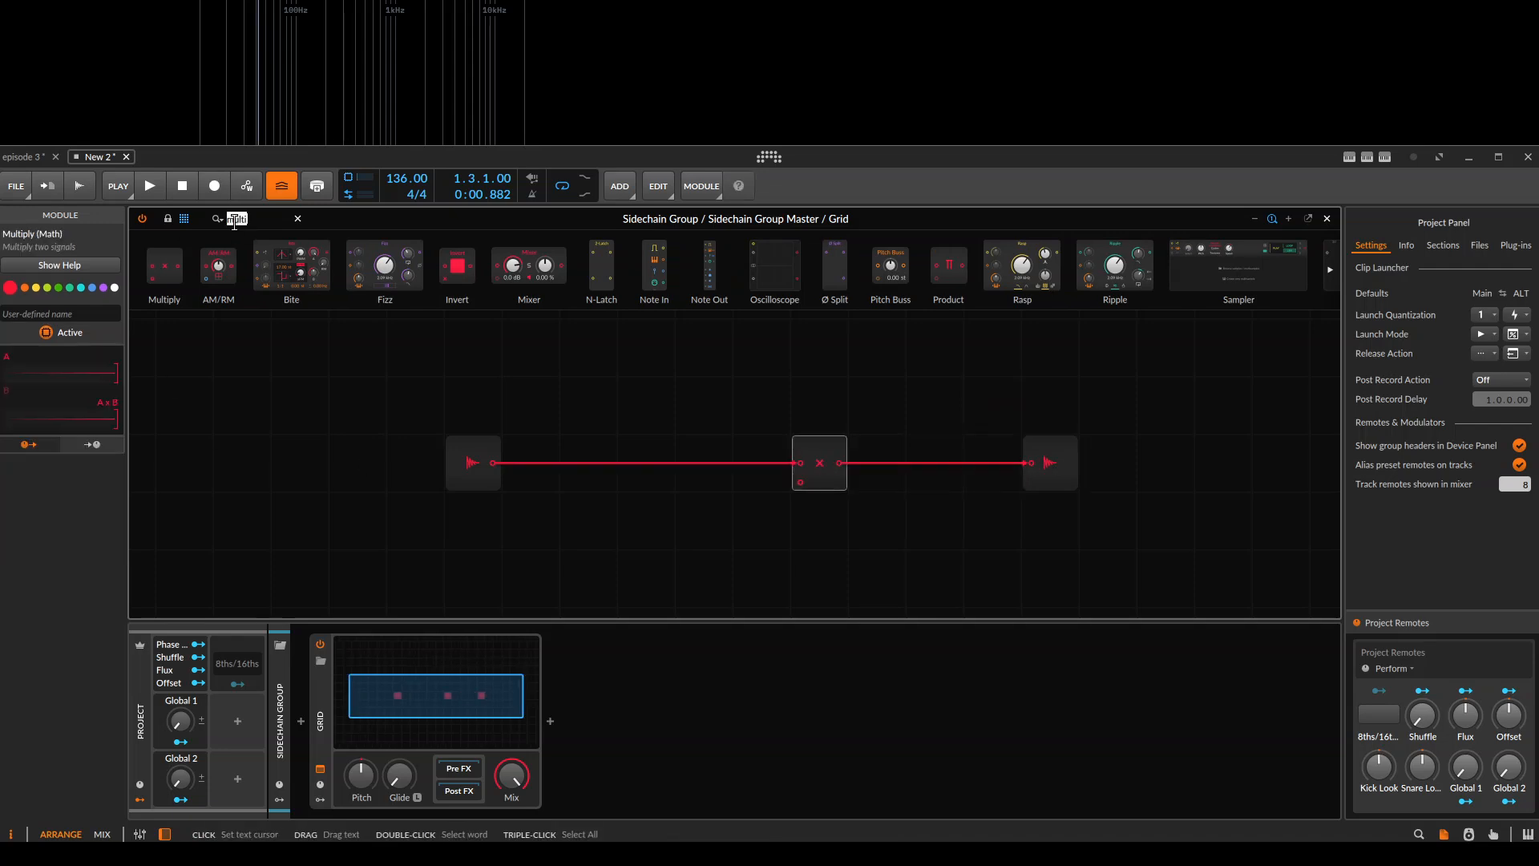
pyautogui.write('subtract')
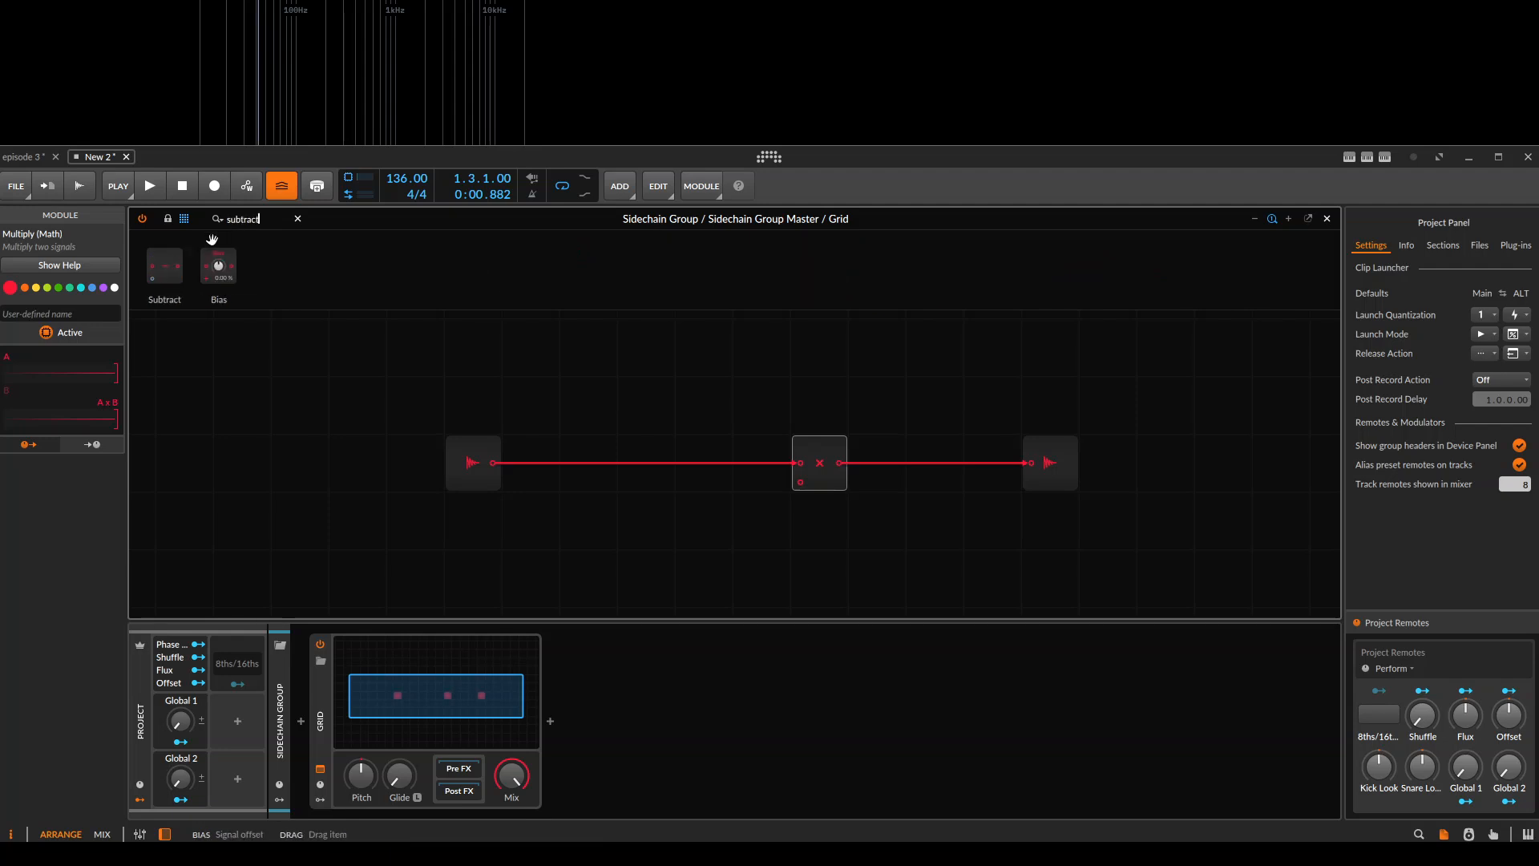
pyautogui.moveTo(450, 439); pyautogui.dragTo(742, 545)
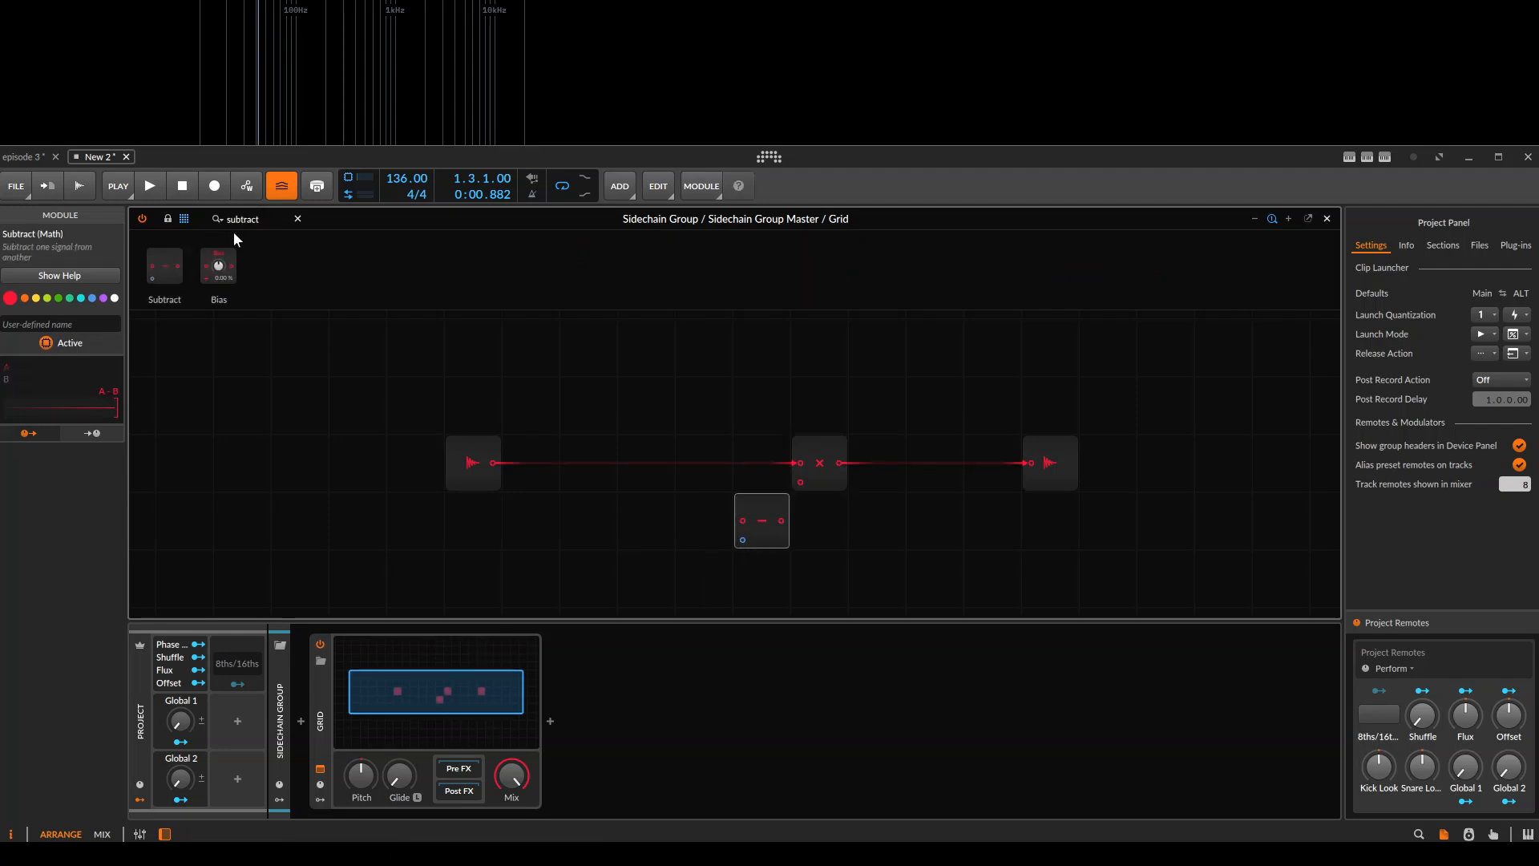
# Add a Constant module of 1.00 feeding the Subtract module's first input and wire Subtract's output to Multiply's second input.
pyautogui.write('constan')
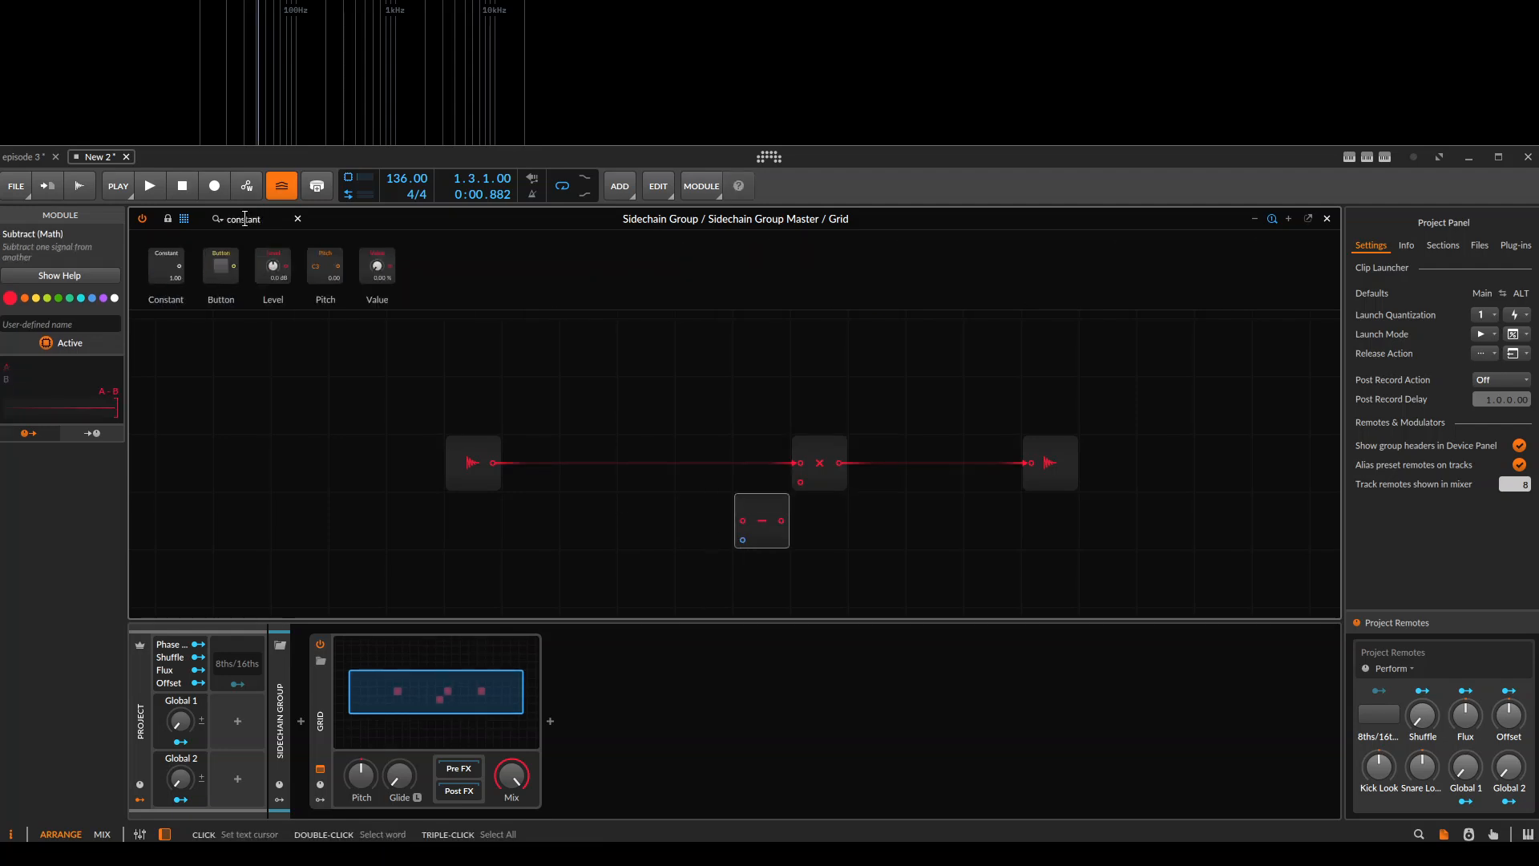
pyautogui.write('t')
pyautogui.moveTo(166, 269); pyautogui.dragTo(801, 484)
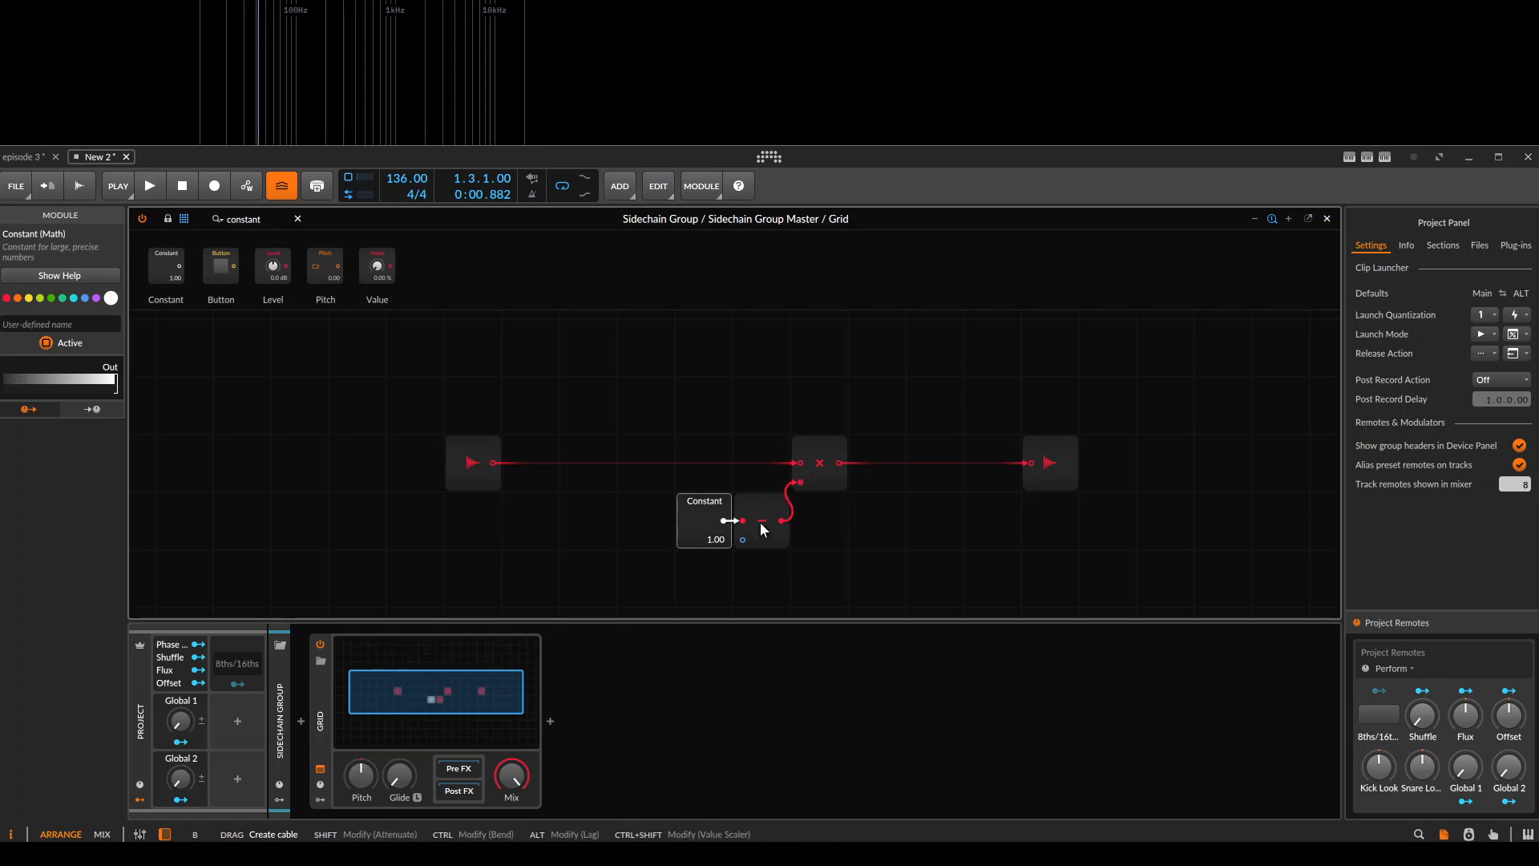
pyautogui.moveTo(709, 506); pyautogui.dragTo(616, 413)
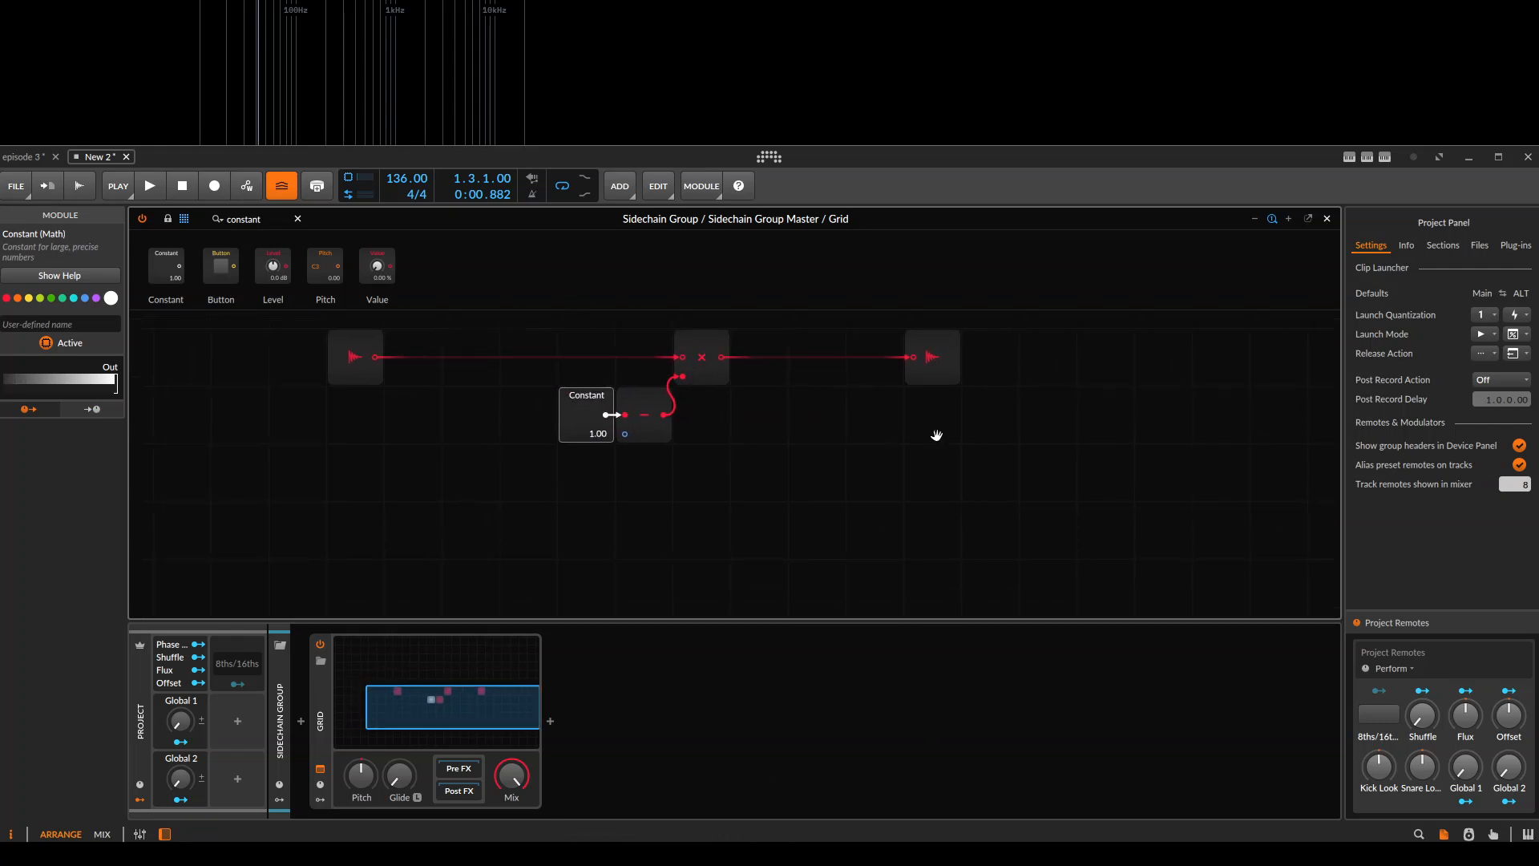
# Add an Oscilloscope module beside the Subtract module and connect the Subtract output to its first signal input.
pyautogui.moveTo(934, 437); pyautogui.dragTo(819, 437)
pyautogui.write('scope')
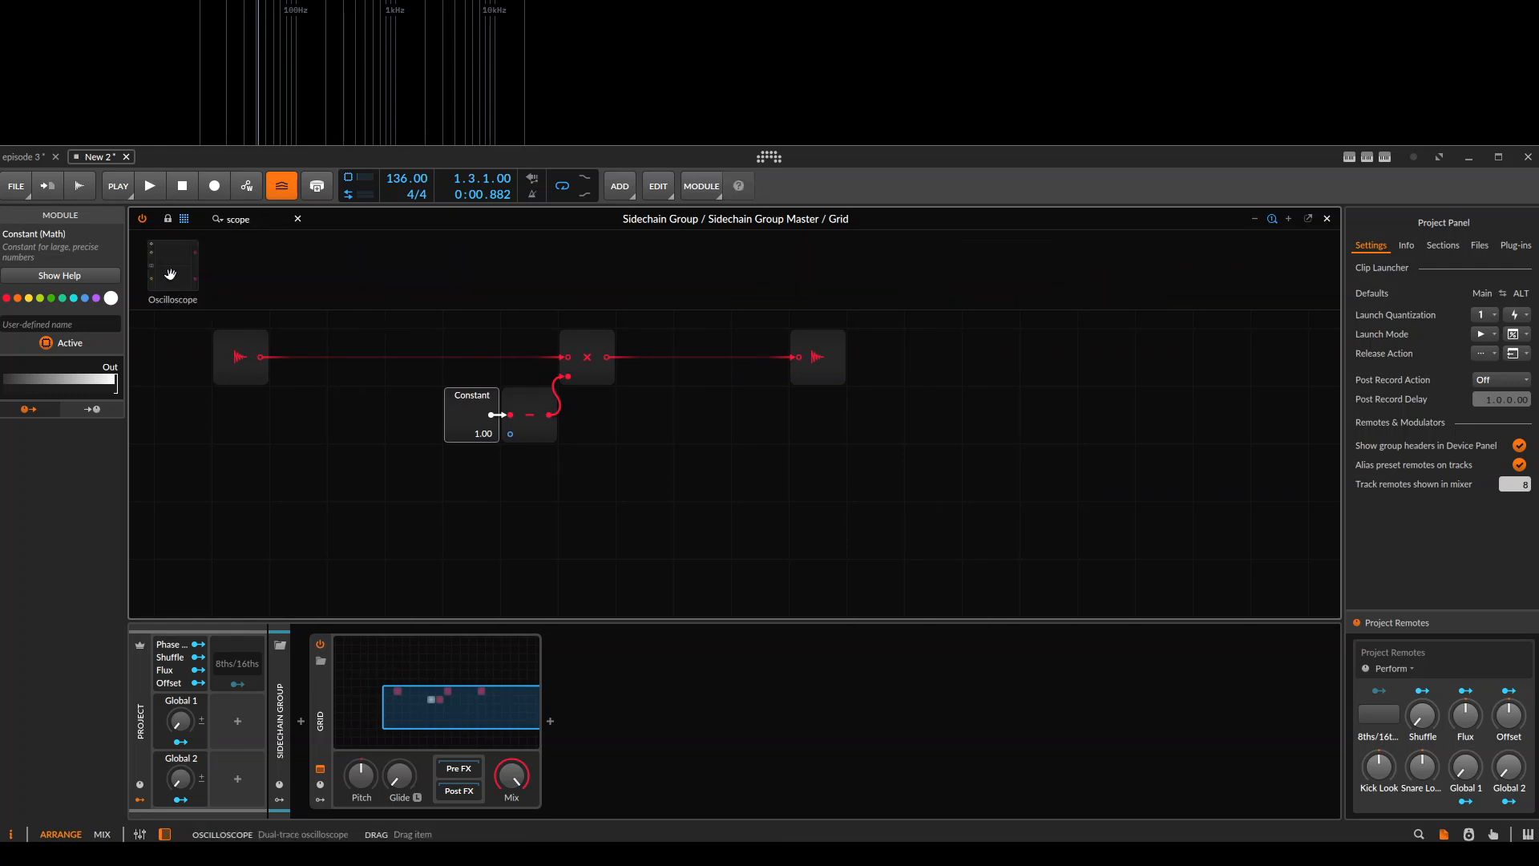
pyautogui.moveTo(170, 275); pyautogui.dragTo(706, 425)
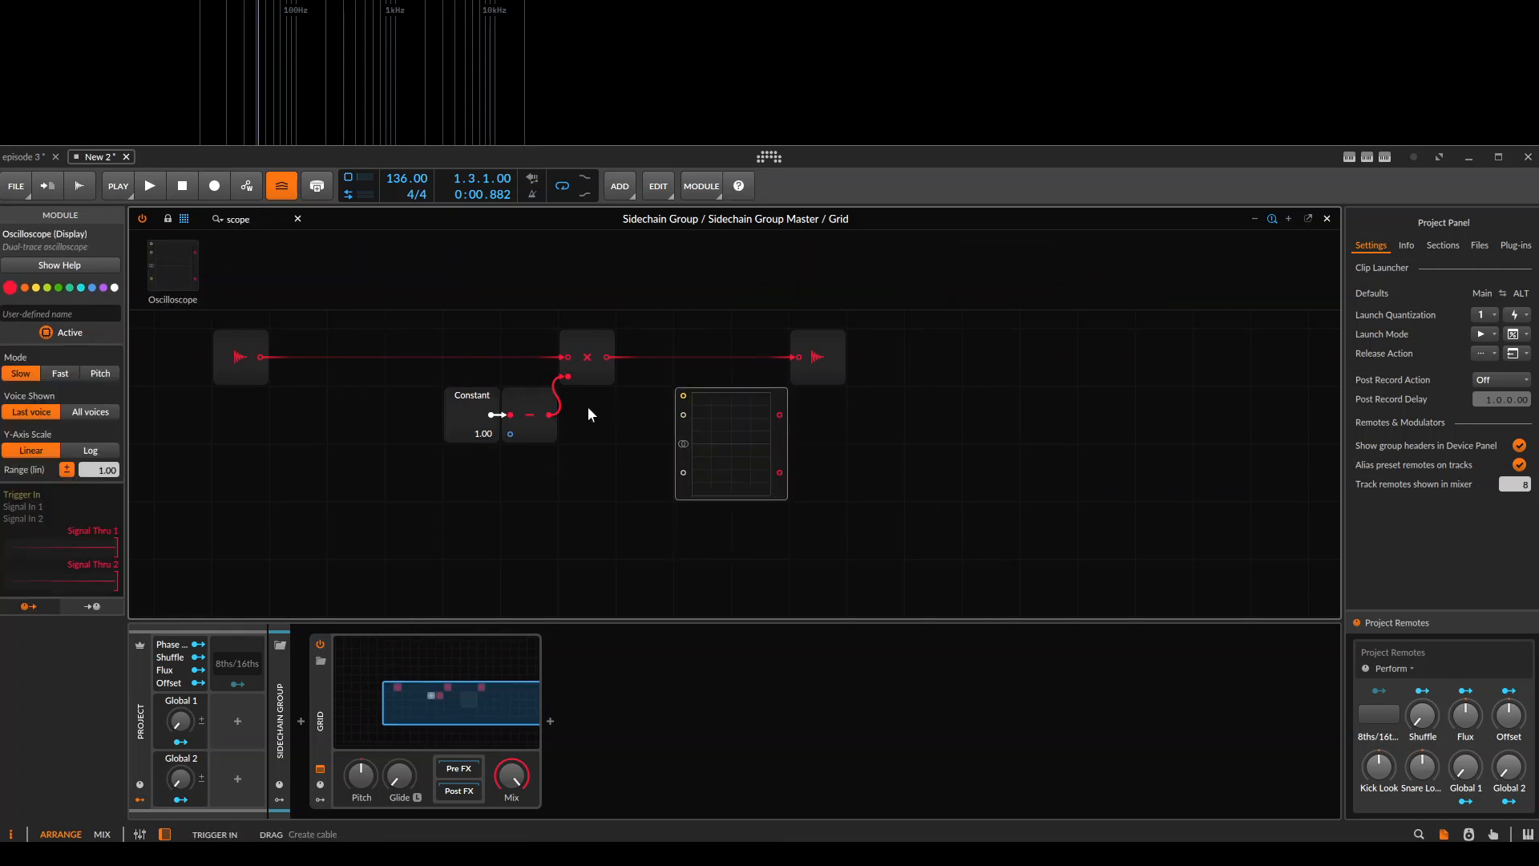
pyautogui.moveTo(552, 414); pyautogui.dragTo(682, 414)
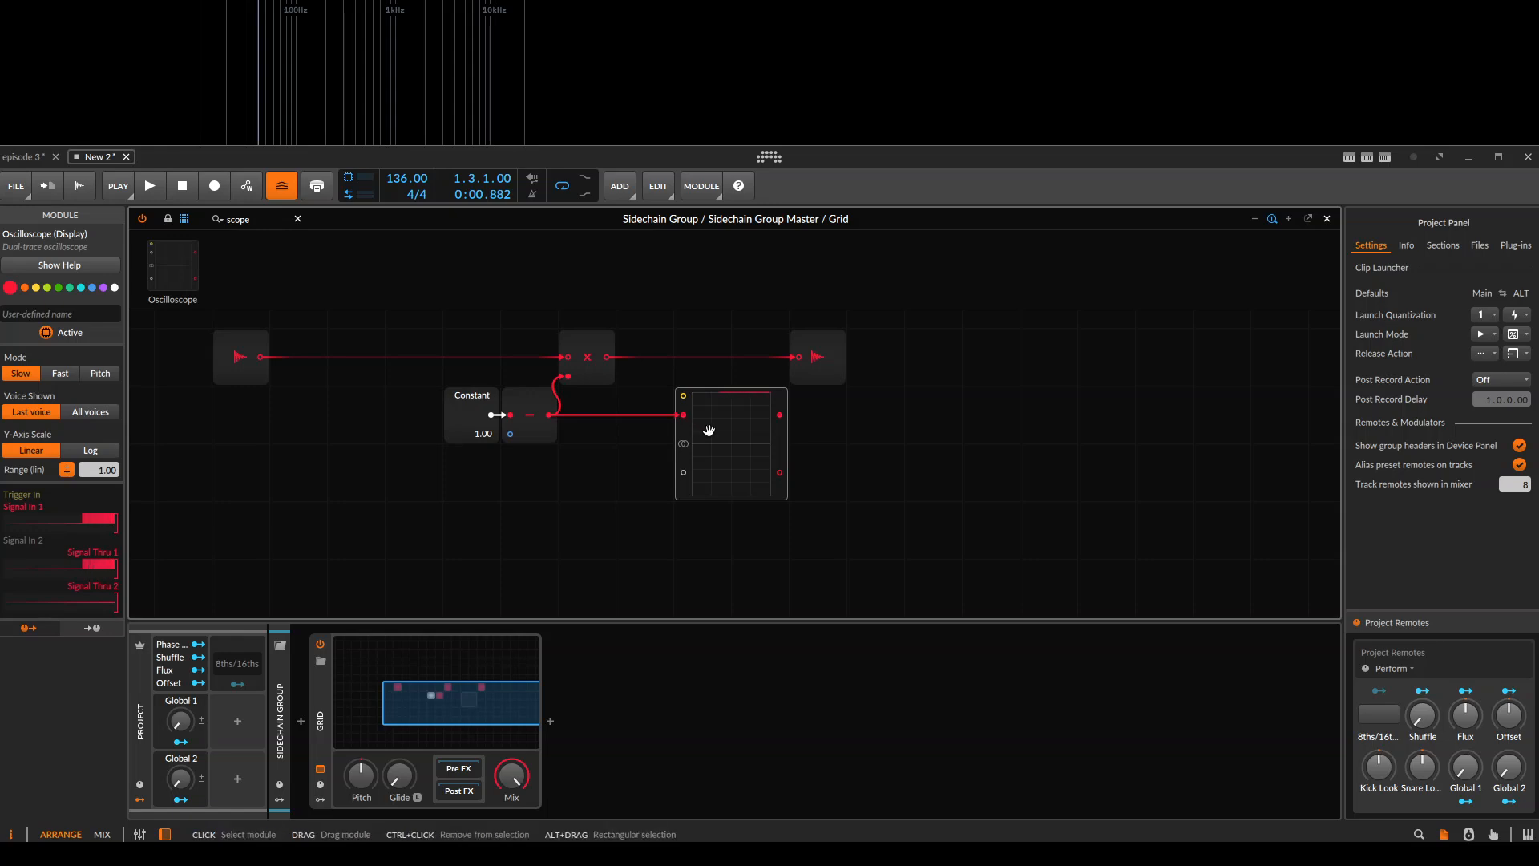
# Colour the Oscilloscope and Subtract modules turquoise and widen the Oscilloscope to about four times its width.
pyautogui.click(79, 286)
pyautogui.moveTo(789, 446); pyautogui.dragTo(1117, 453)
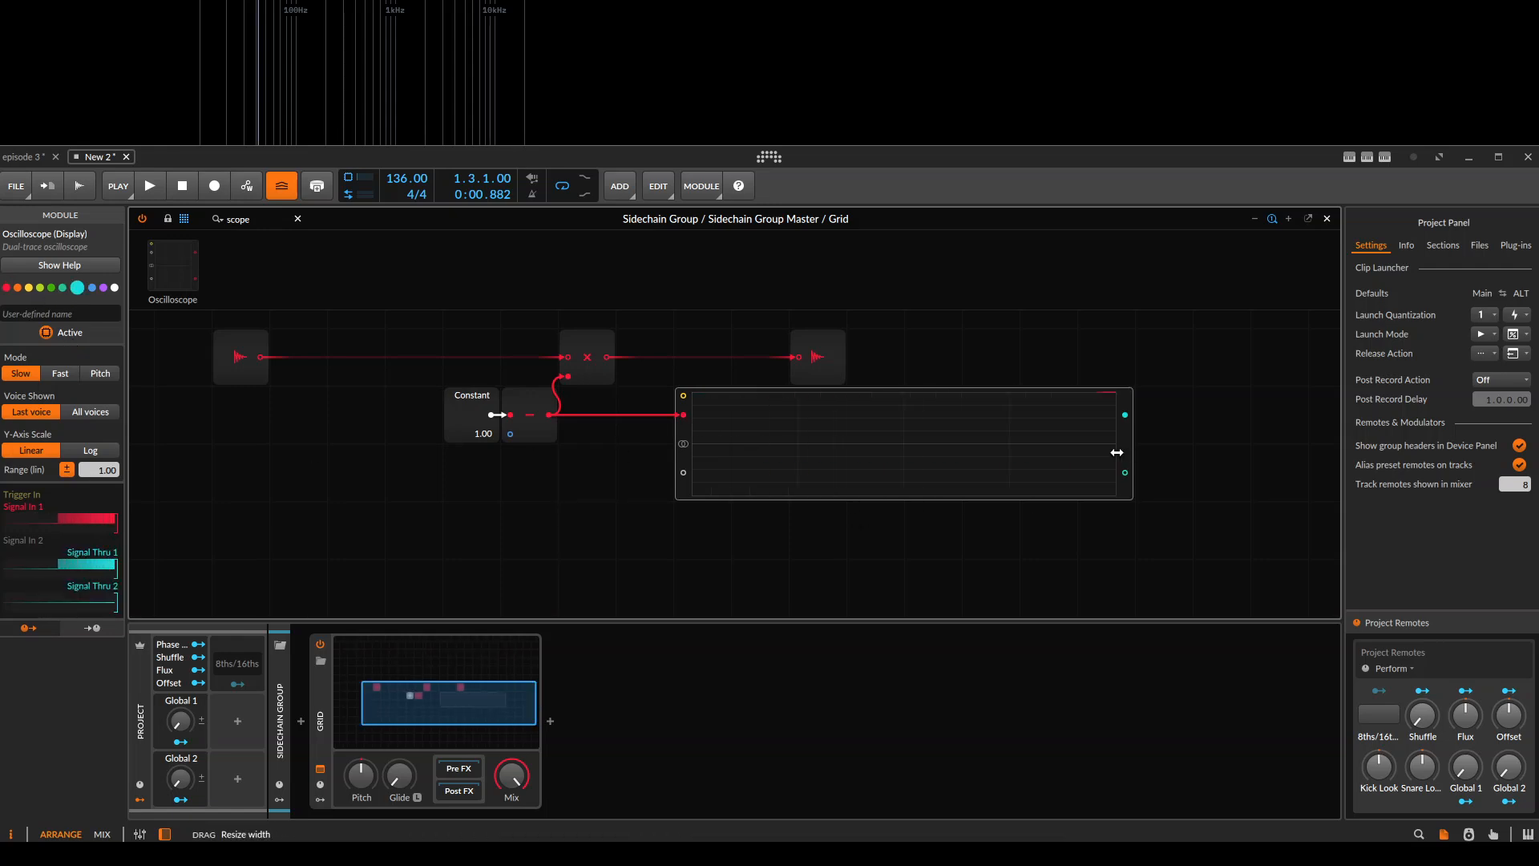
pyautogui.click(529, 425)
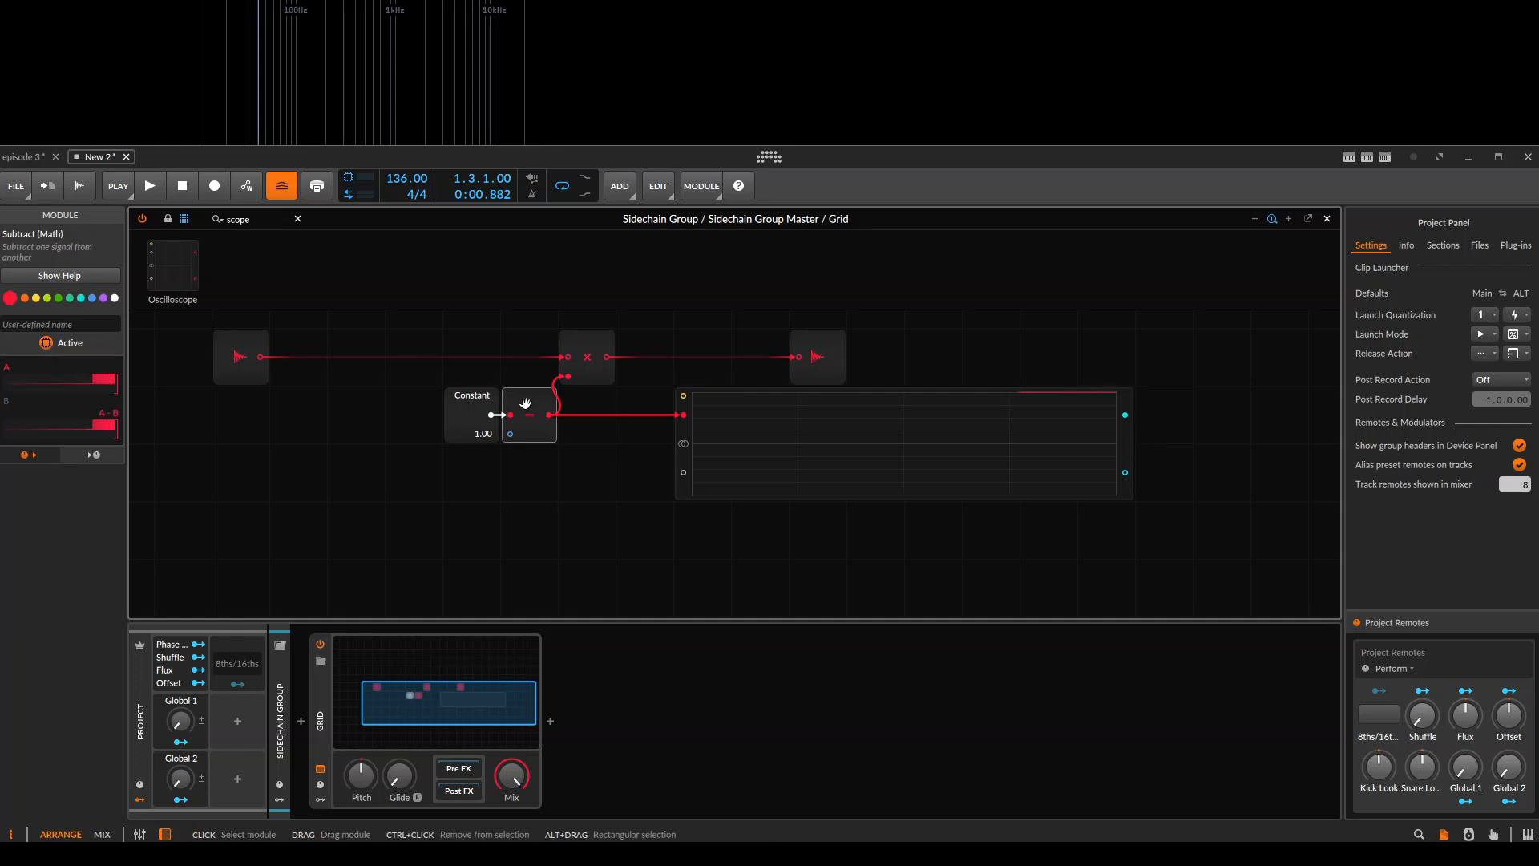
pyautogui.click(82, 299)
# Add an Audio Sidechain module below Audio In and set its source to Kick Lookahead Out.
pyautogui.moveTo(864, 426); pyautogui.dragTo(901, 364)
pyautogui.scroll(-1, 641, 473)
pyautogui.moveTo(441, 443); pyautogui.dragTo(539, 448)
pyautogui.doubleClick(237, 219)
pyautogui.write('sudio in')
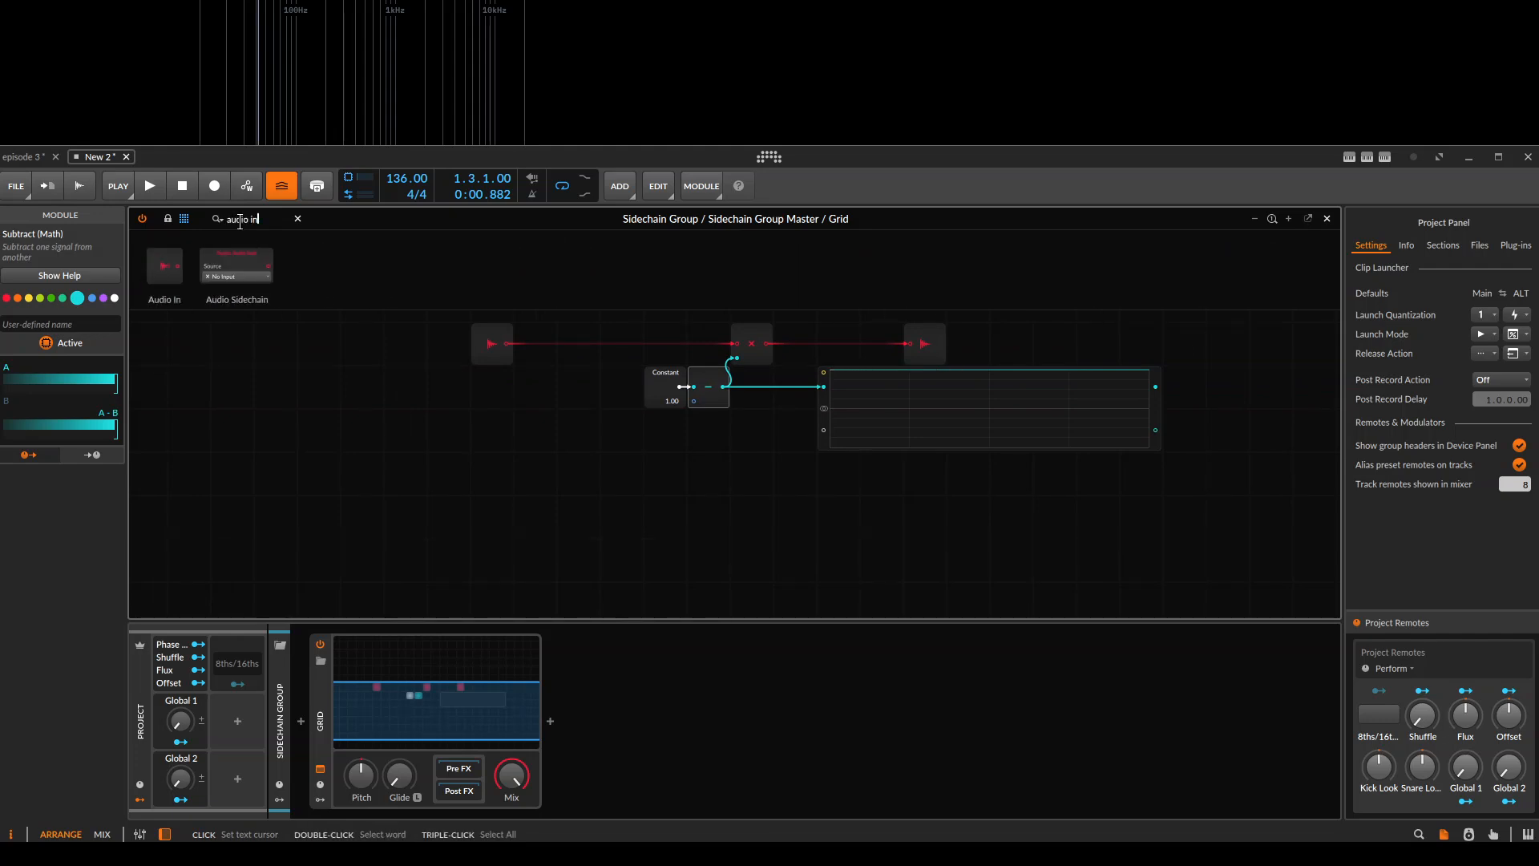
pyautogui.moveTo(239, 269); pyautogui.dragTo(513, 480)
pyautogui.click(517, 484)
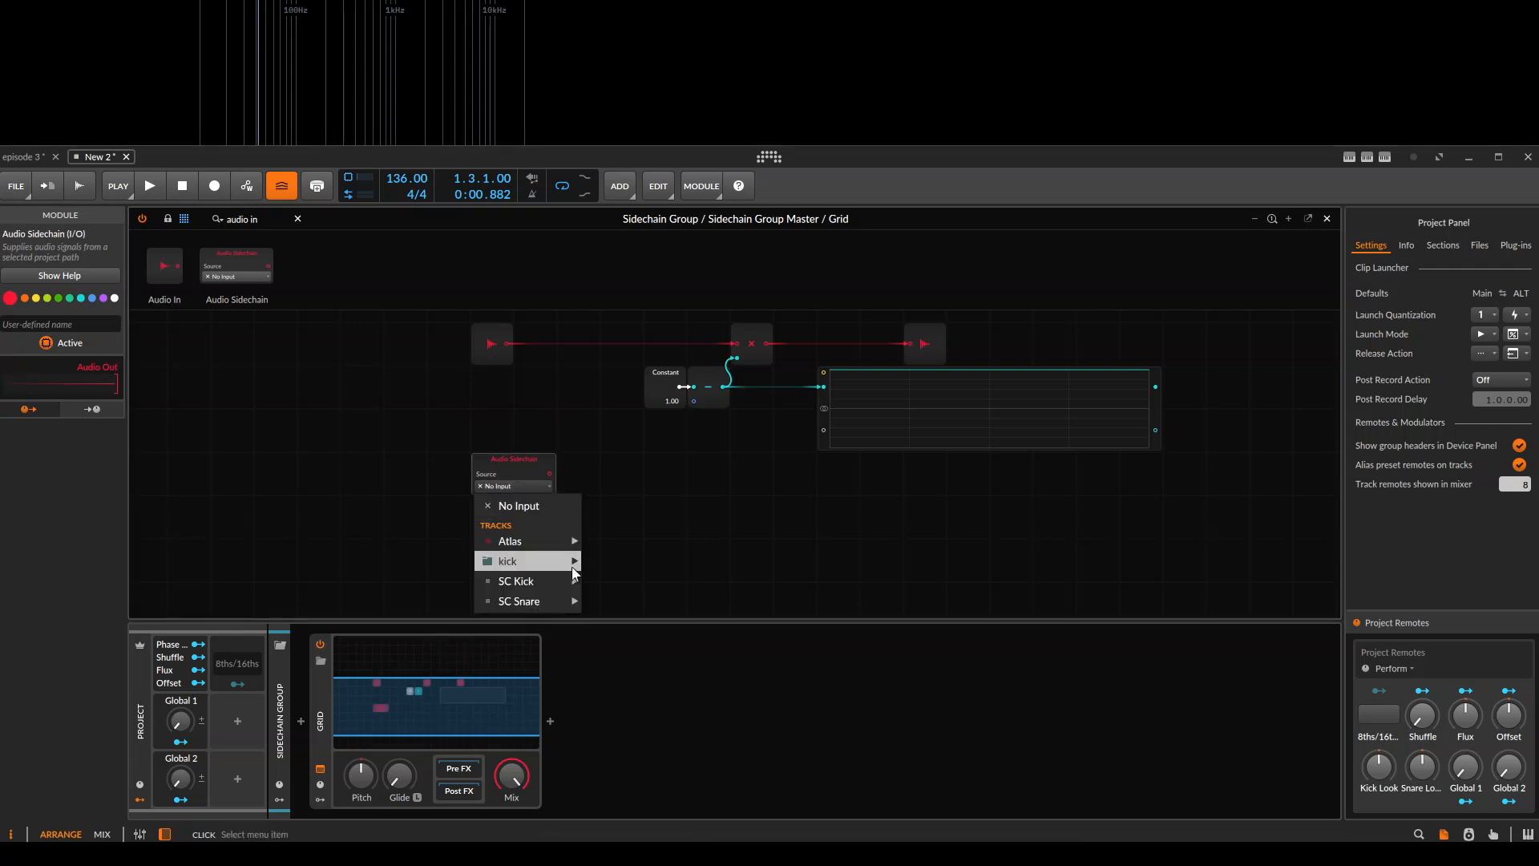
pyautogui.moveTo(571, 584)
pyautogui.click(683, 649)
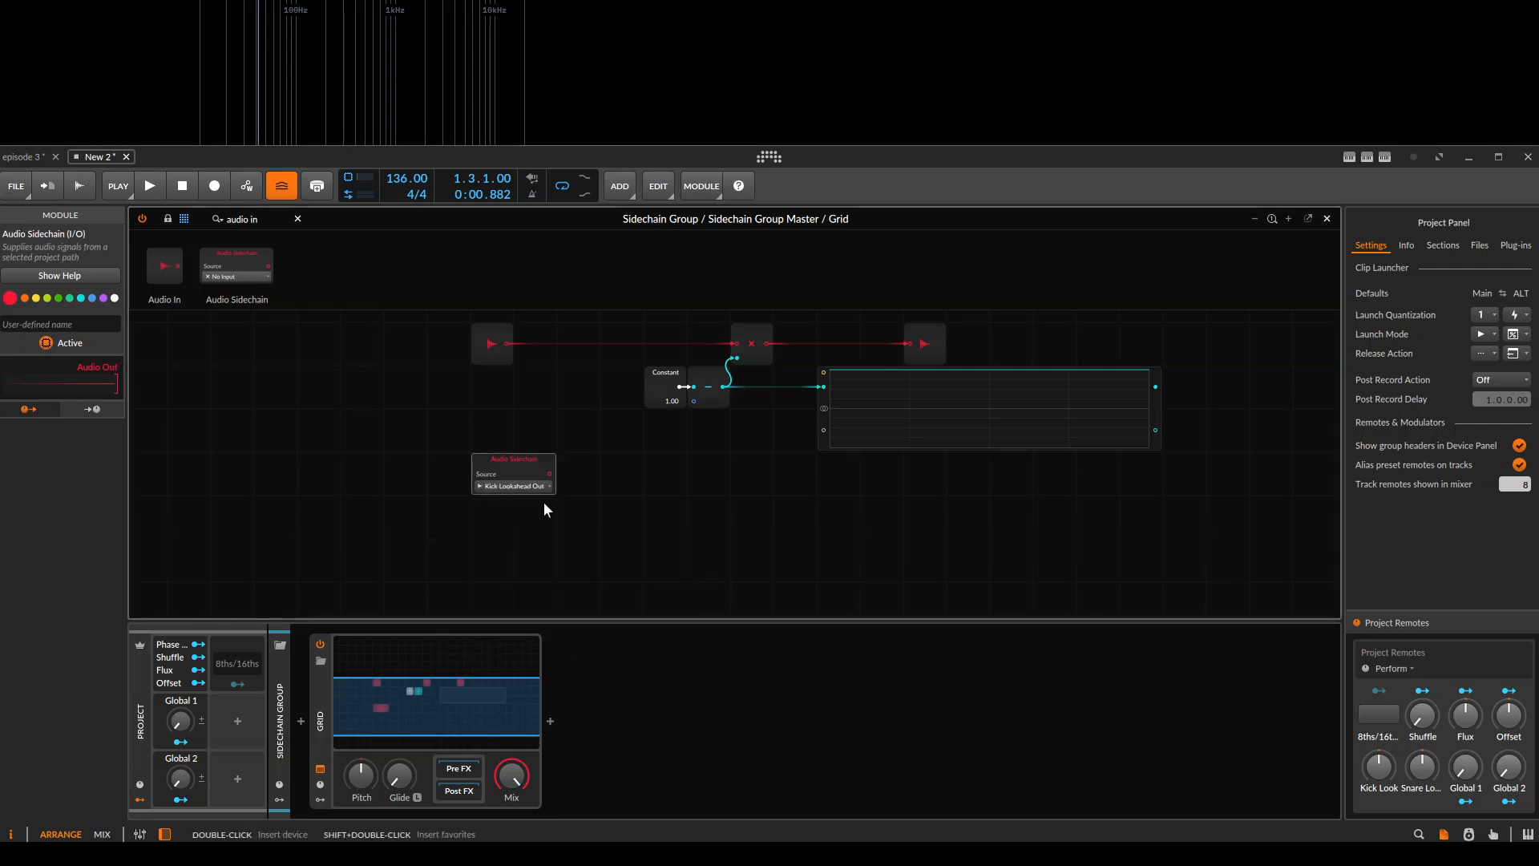
# Add a Segments envelope module to the right of Audio Sidechain and set its time unit to 16th note.
pyautogui.scroll(5, 562, 545)
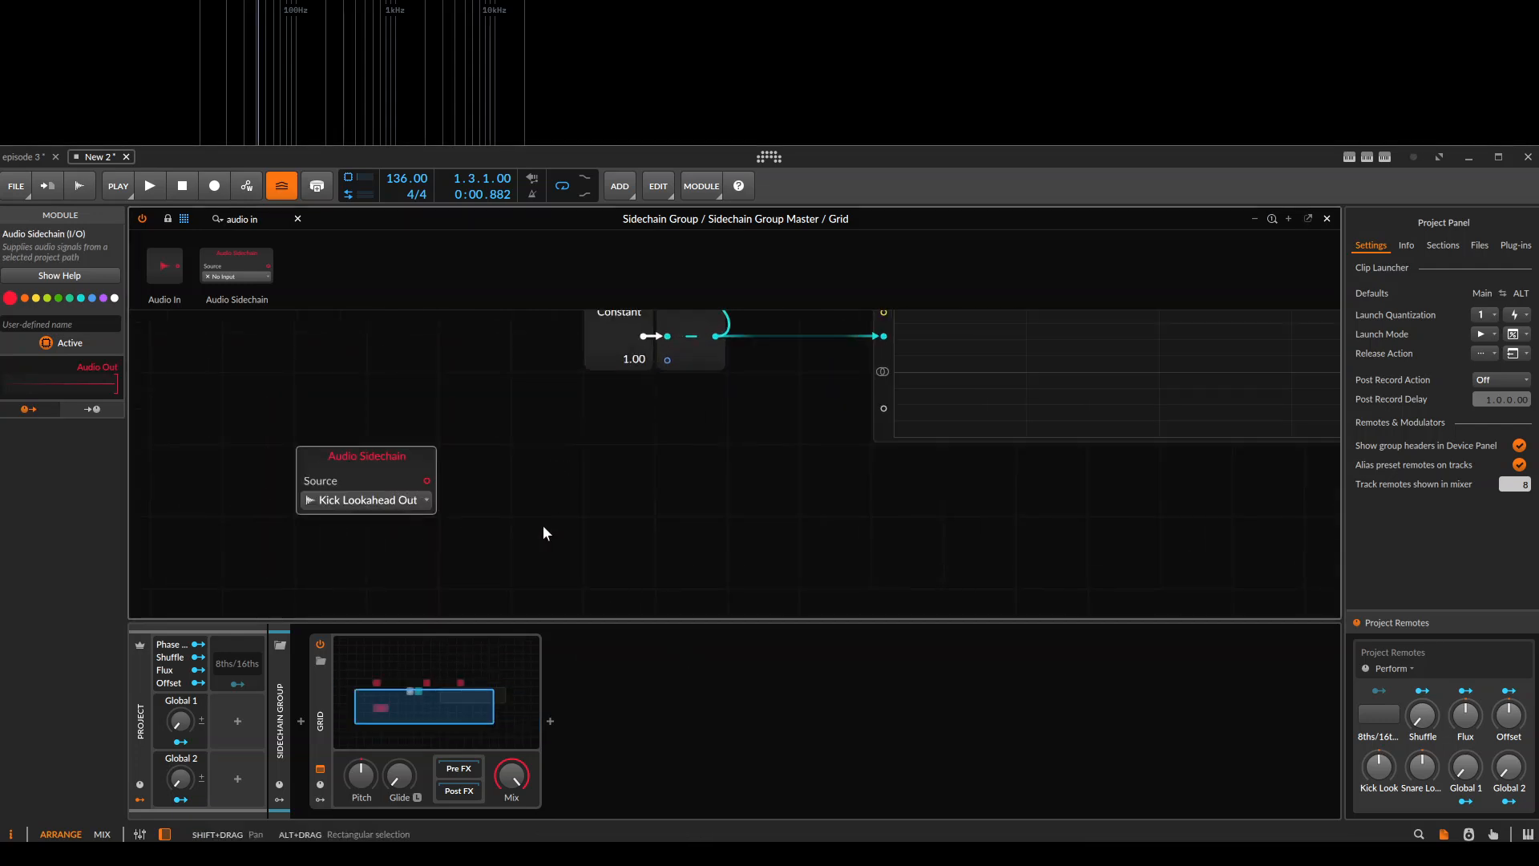
pyautogui.tripleClick(265, 219)
pyautogui.write('envel')
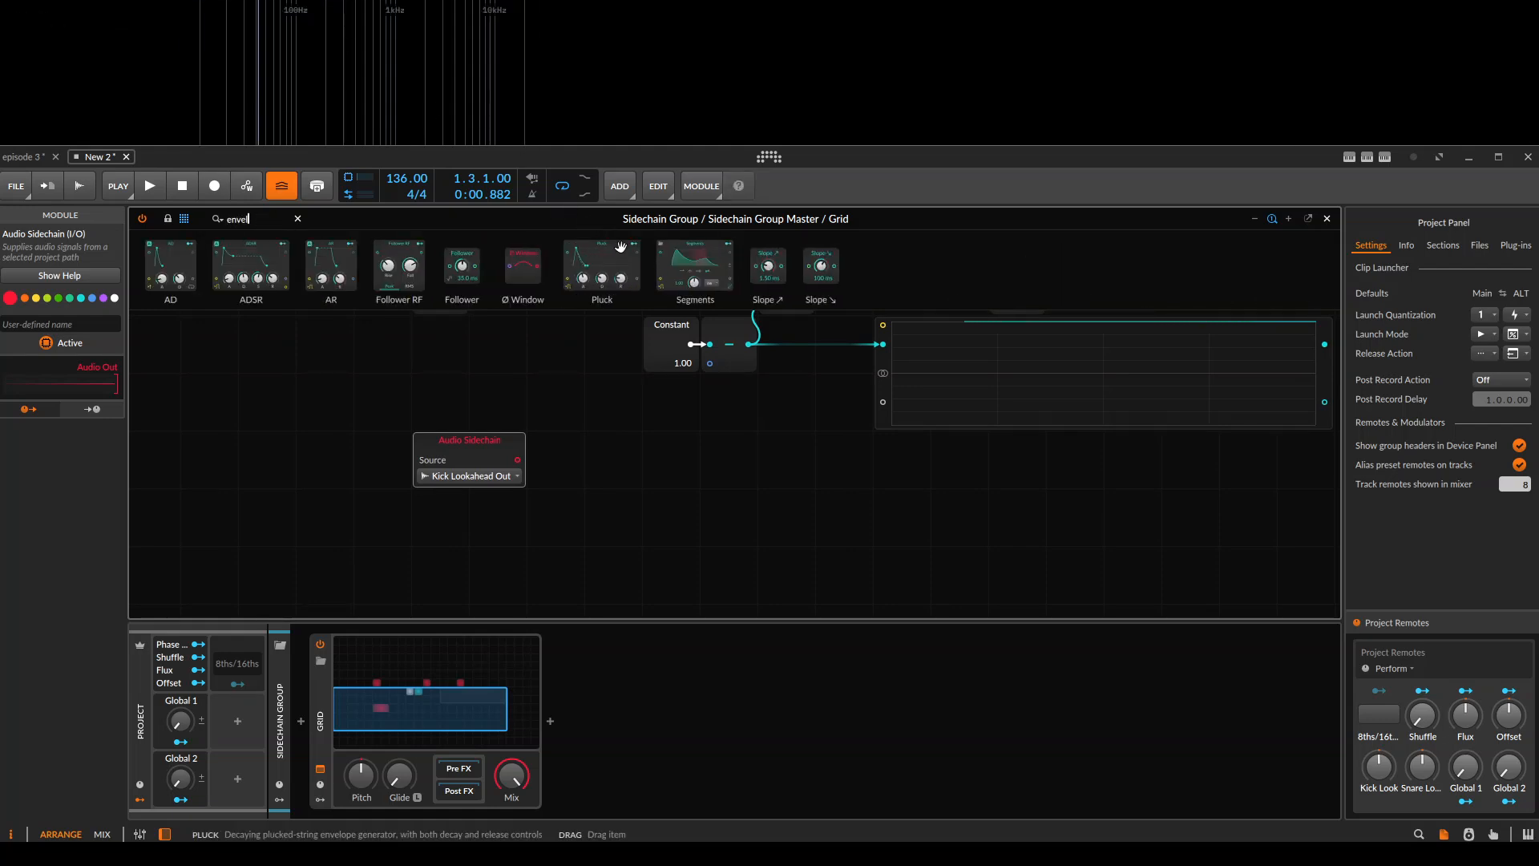
pyautogui.moveTo(696, 269); pyautogui.dragTo(407, 410)
pyautogui.click(672, 475)
pyautogui.click(616, 570)
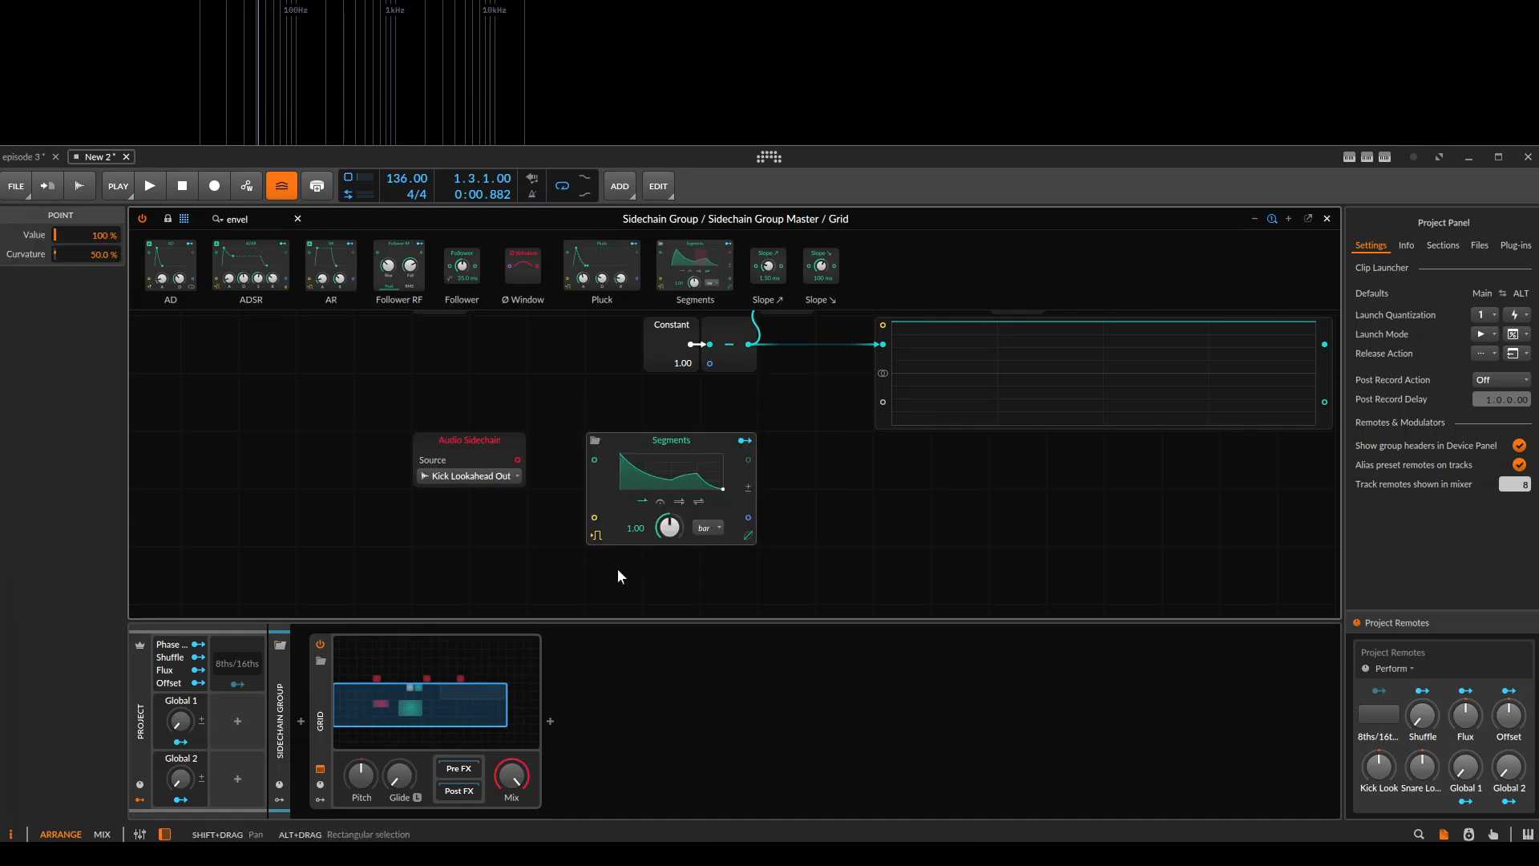
pyautogui.click(710, 528)
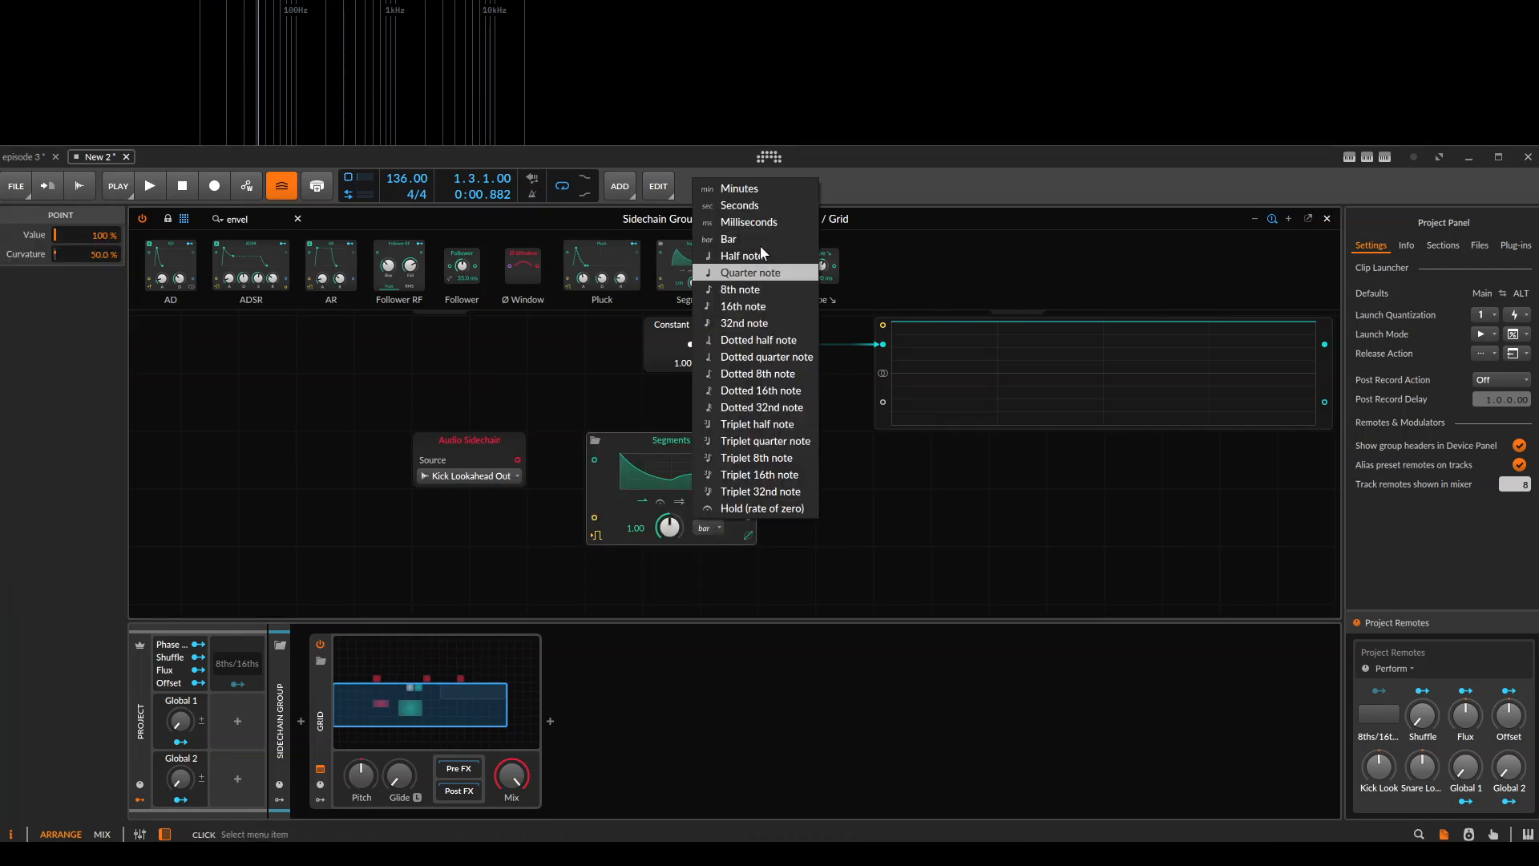
pyautogui.click(746, 306)
# Reshape the Segments curve: bend the first segment upward, remove the extra middle point and bend the final segment downward.
pyautogui.click(672, 486)
pyautogui.doubleClick(664, 532)
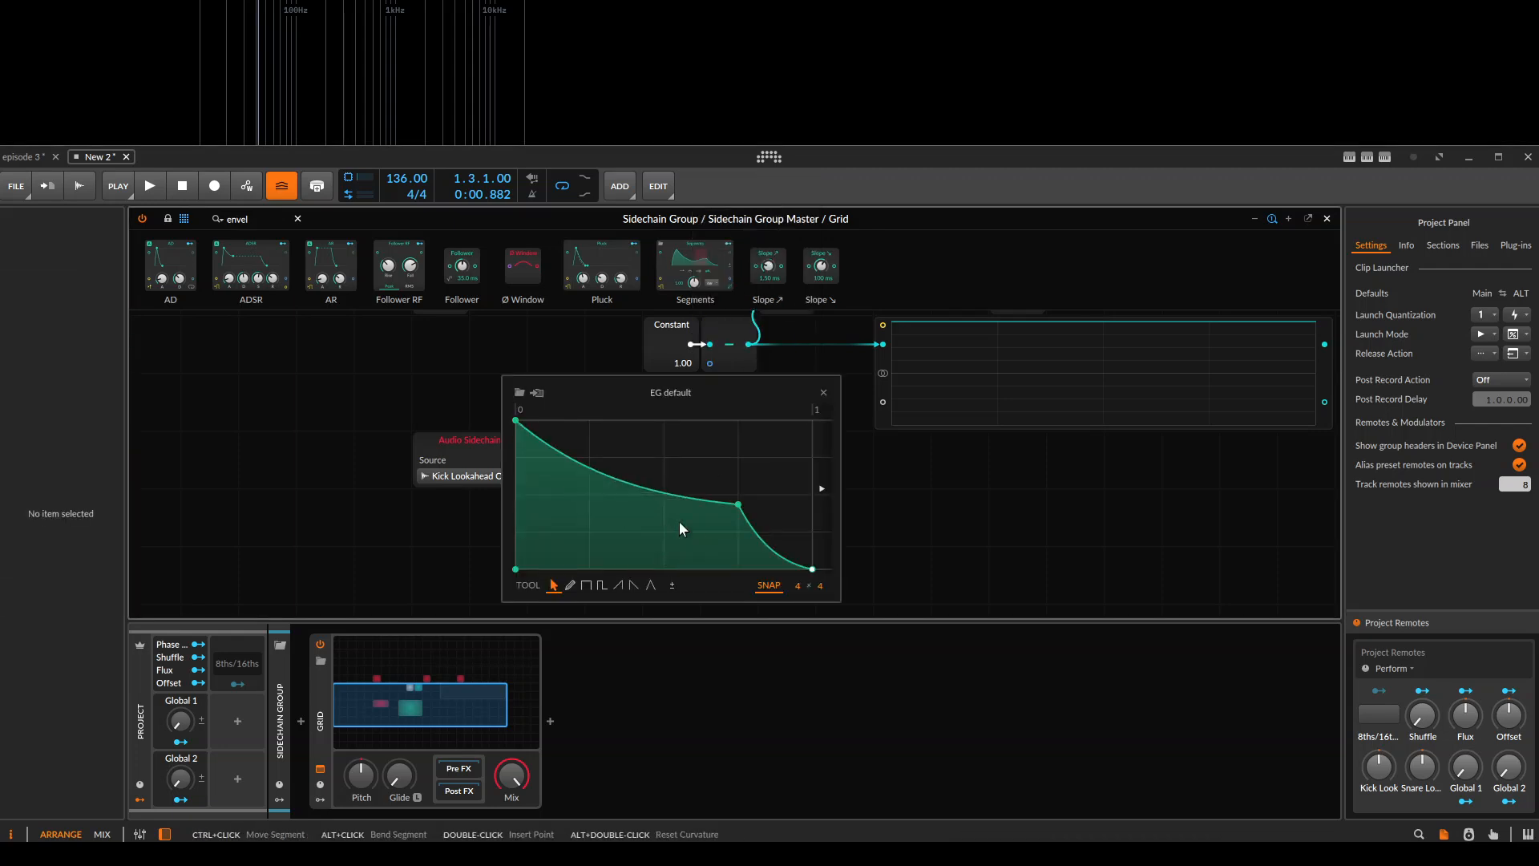
pyautogui.click(737, 505)
pyautogui.keyDown('alt'); pyautogui.moveTo(552, 450); pyautogui.dragTo(554, 401); pyautogui.keyUp('alt')
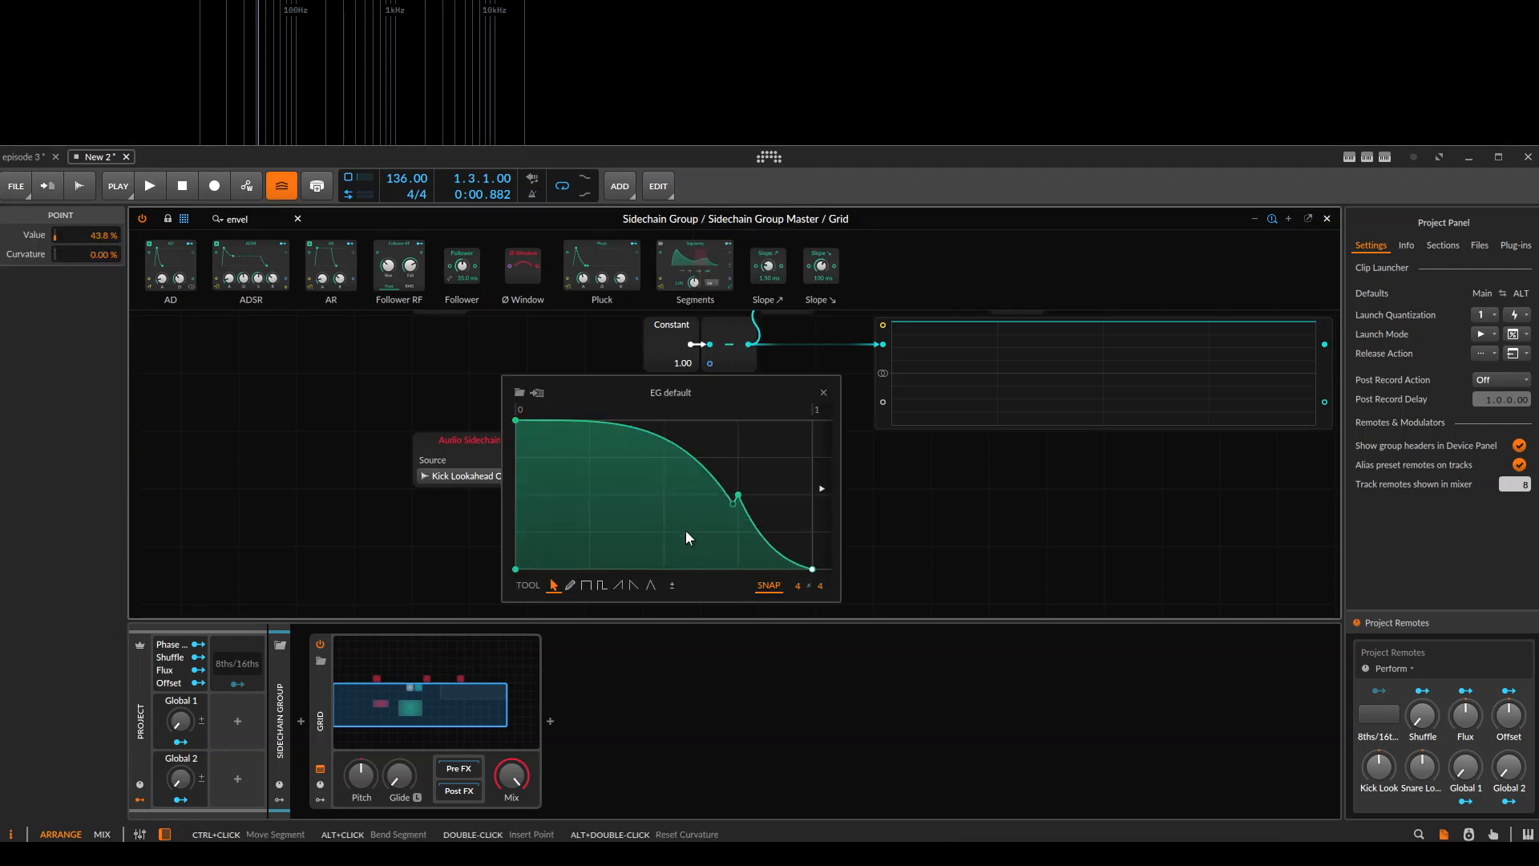
pyautogui.doubleClick(738, 496)
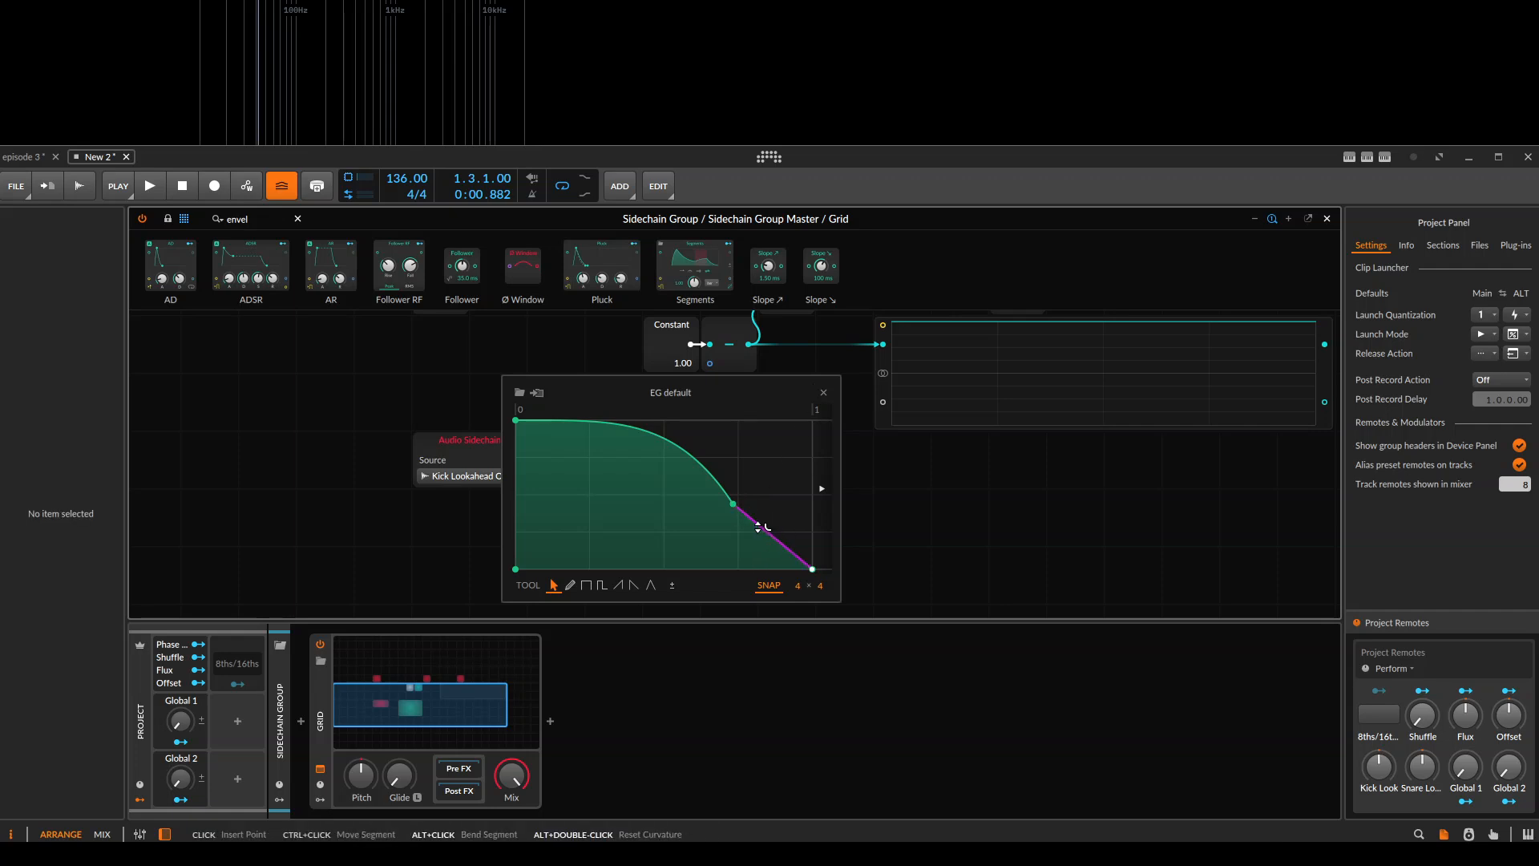
pyautogui.keyDown('alt'); pyautogui.moveTo(757, 526); pyautogui.dragTo(759, 557); pyautogui.keyUp('alt')
pyautogui.click(827, 389)
# Connect the Audio Sidechain output to the Segments gate input and move Audio Sidechain farther from Segments.
pyautogui.moveTo(503, 431); pyautogui.dragTo(594, 518)
pyautogui.moveTo(568, 459); pyautogui.dragTo(395, 460)
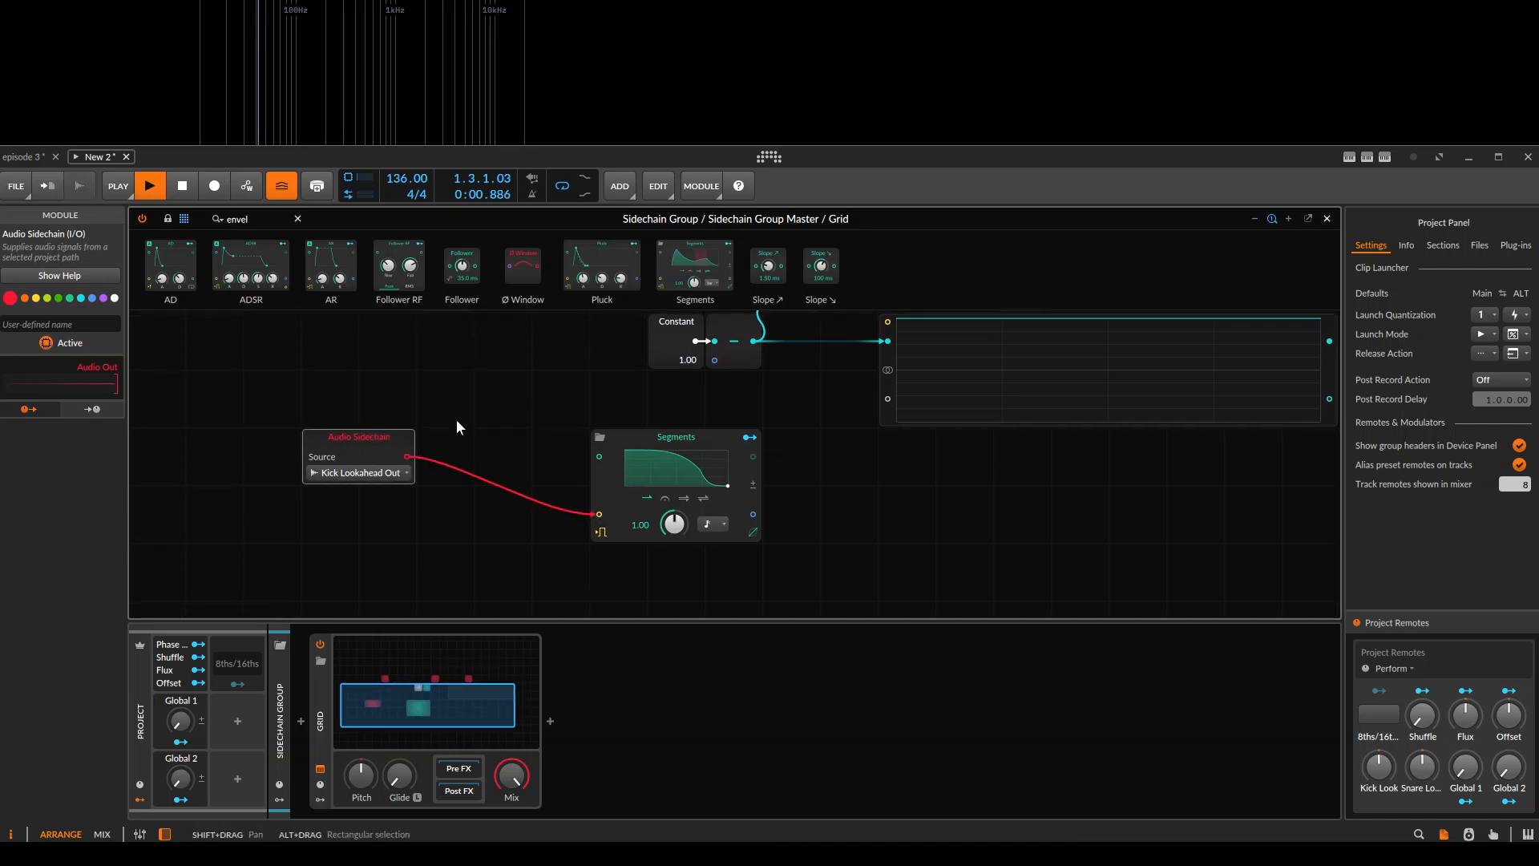
pyautogui.click(447, 433)
# Check the kick group track's send settings, return to the Sidechain Group's Grid patch and play the clip.
pyautogui.click(370, 358)
pyautogui.press('Escape')
pyautogui.click(177, 320)
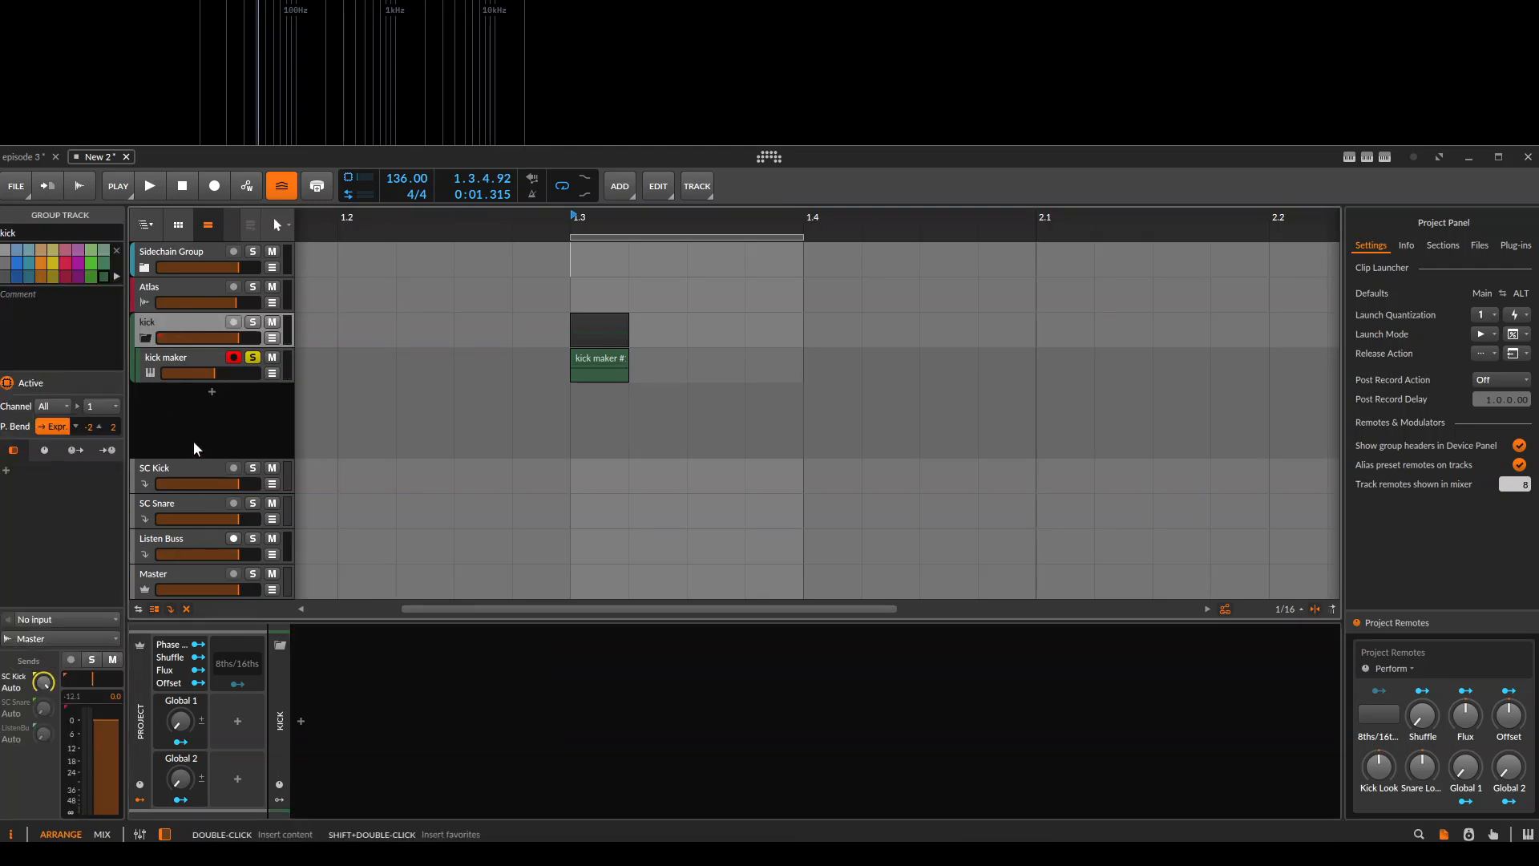
pyautogui.click(191, 258)
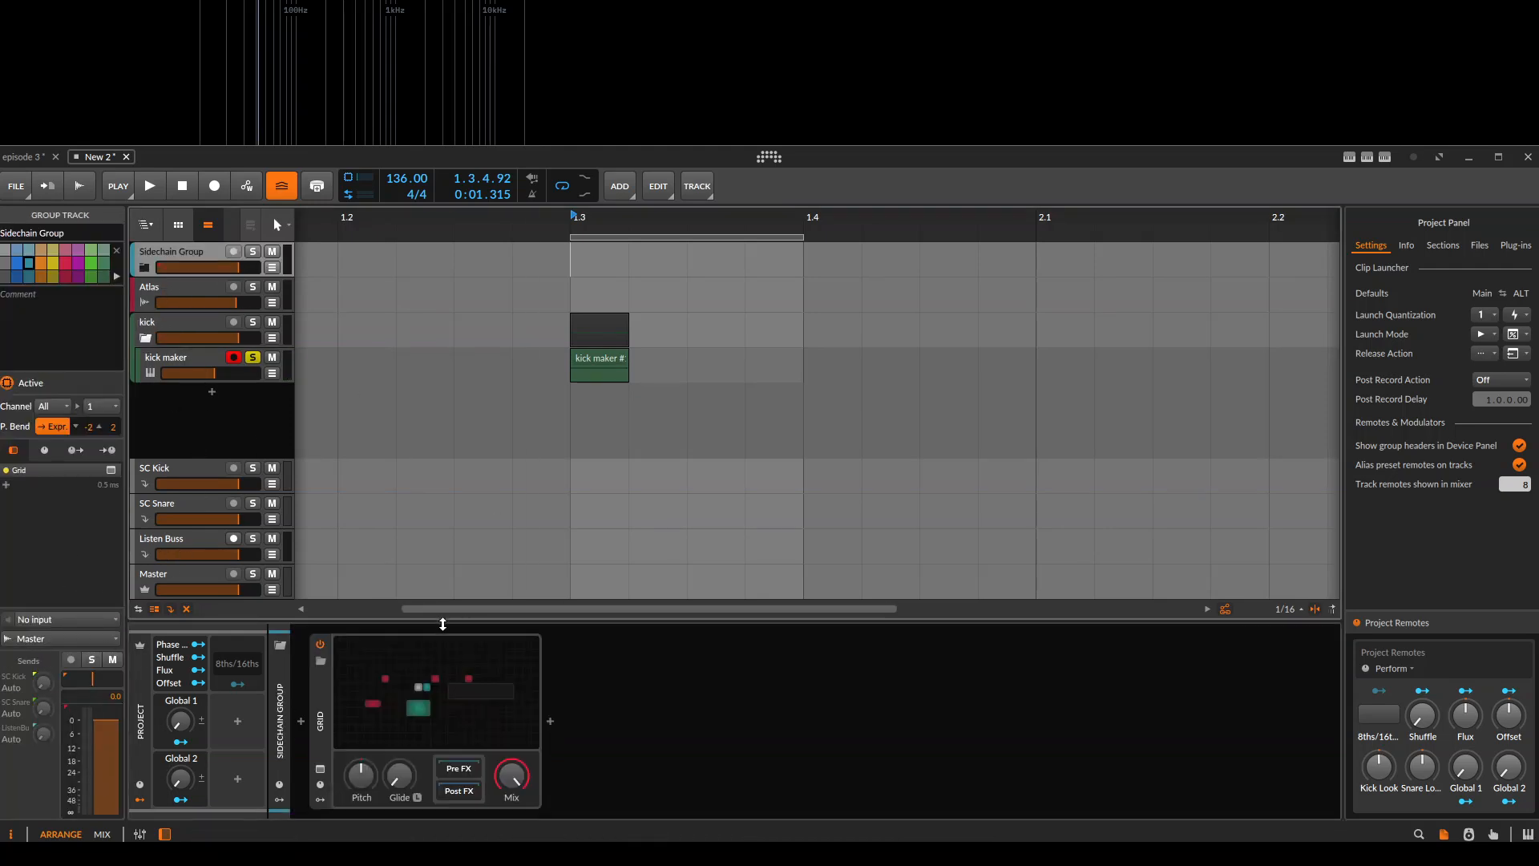
pyautogui.click(433, 697)
pyautogui.press('space')
pyautogui.press('space')
# Connect the Segments signal output to Subtract's second input, move Segments next to Audio Sidechain and play the clip repeatedly.
pyautogui.moveTo(619, 485); pyautogui.dragTo(582, 390)
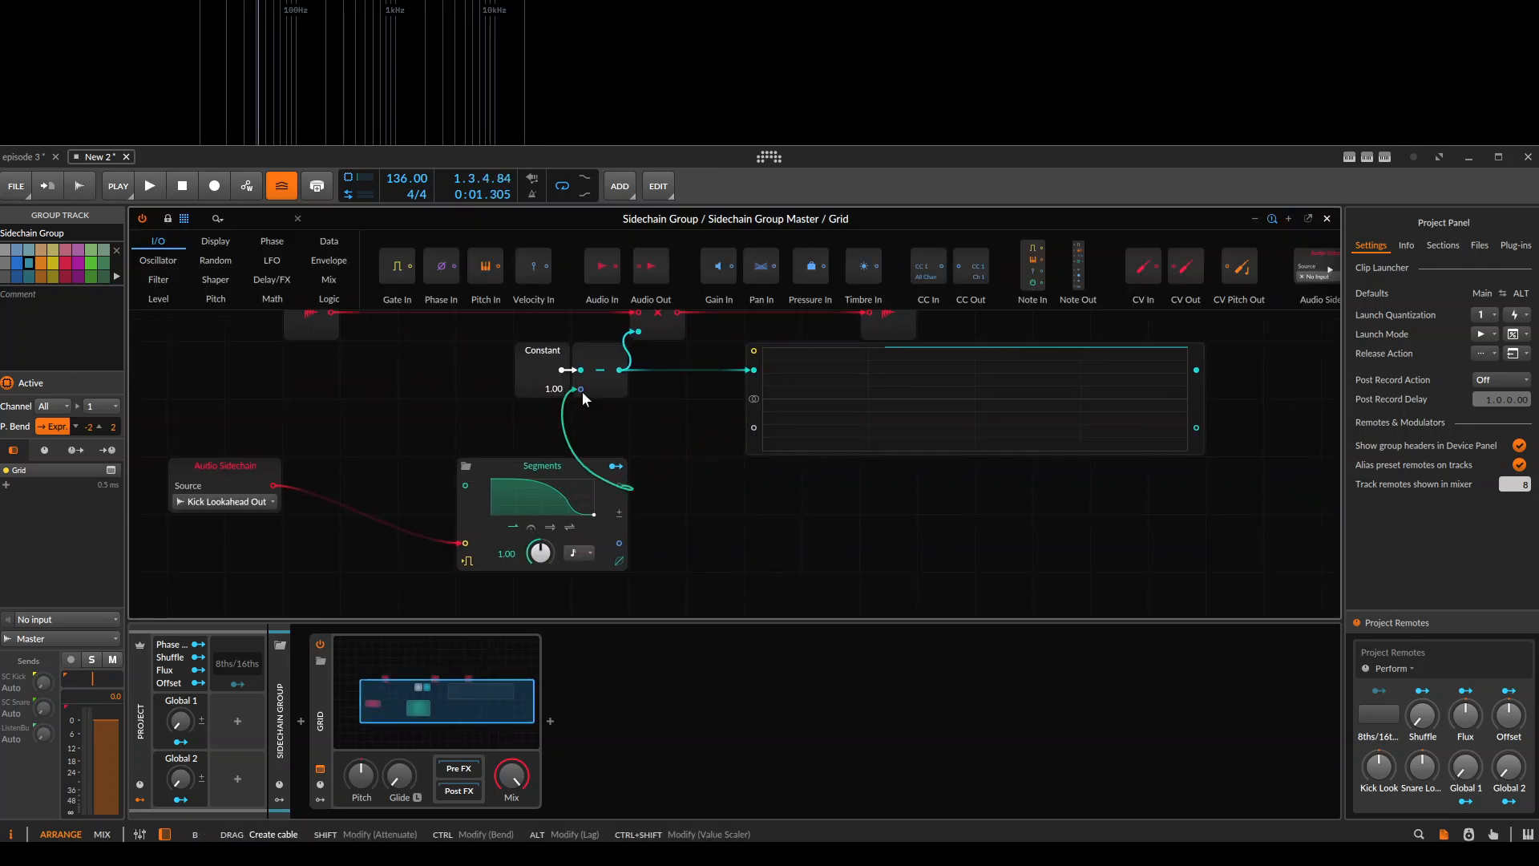
pyautogui.moveTo(555, 463); pyautogui.dragTo(427, 460)
pyautogui.press('space')
pyautogui.press('space')
pyautogui.moveTo(570, 465); pyautogui.dragTo(586, 469)
pyautogui.press('space')
pyautogui.press('space')
pyautogui.press('space')
pyautogui.press('space')
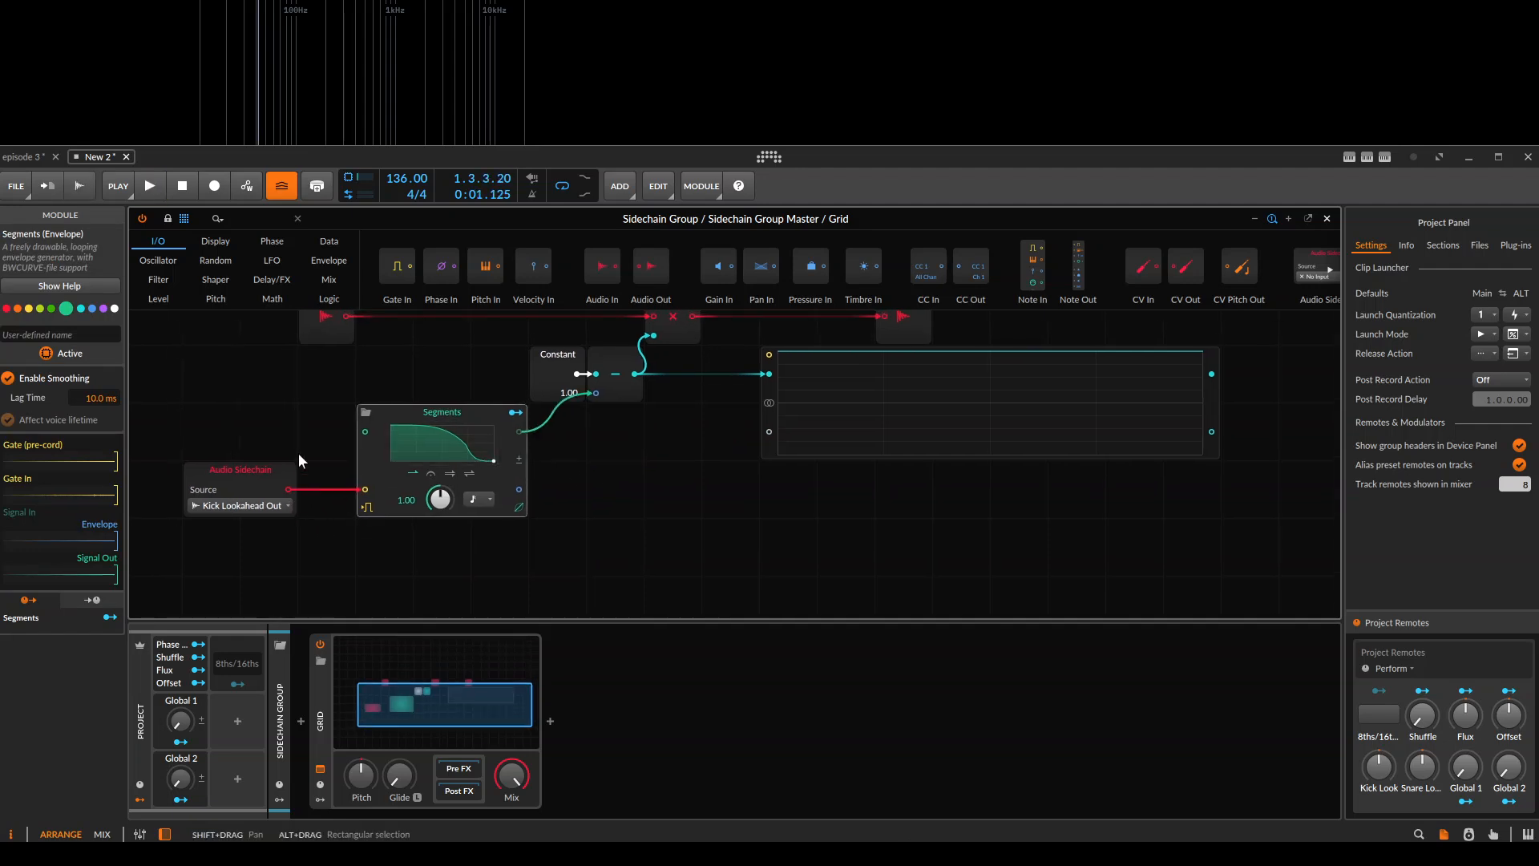
# Insert two Amplify modules at 800 % between Audio Sidechain and Segments and test them with playback.
pyautogui.moveTo(295, 468); pyautogui.dragTo(527, 471)
pyautogui.click(245, 218)
pyautogui.write('ampd')
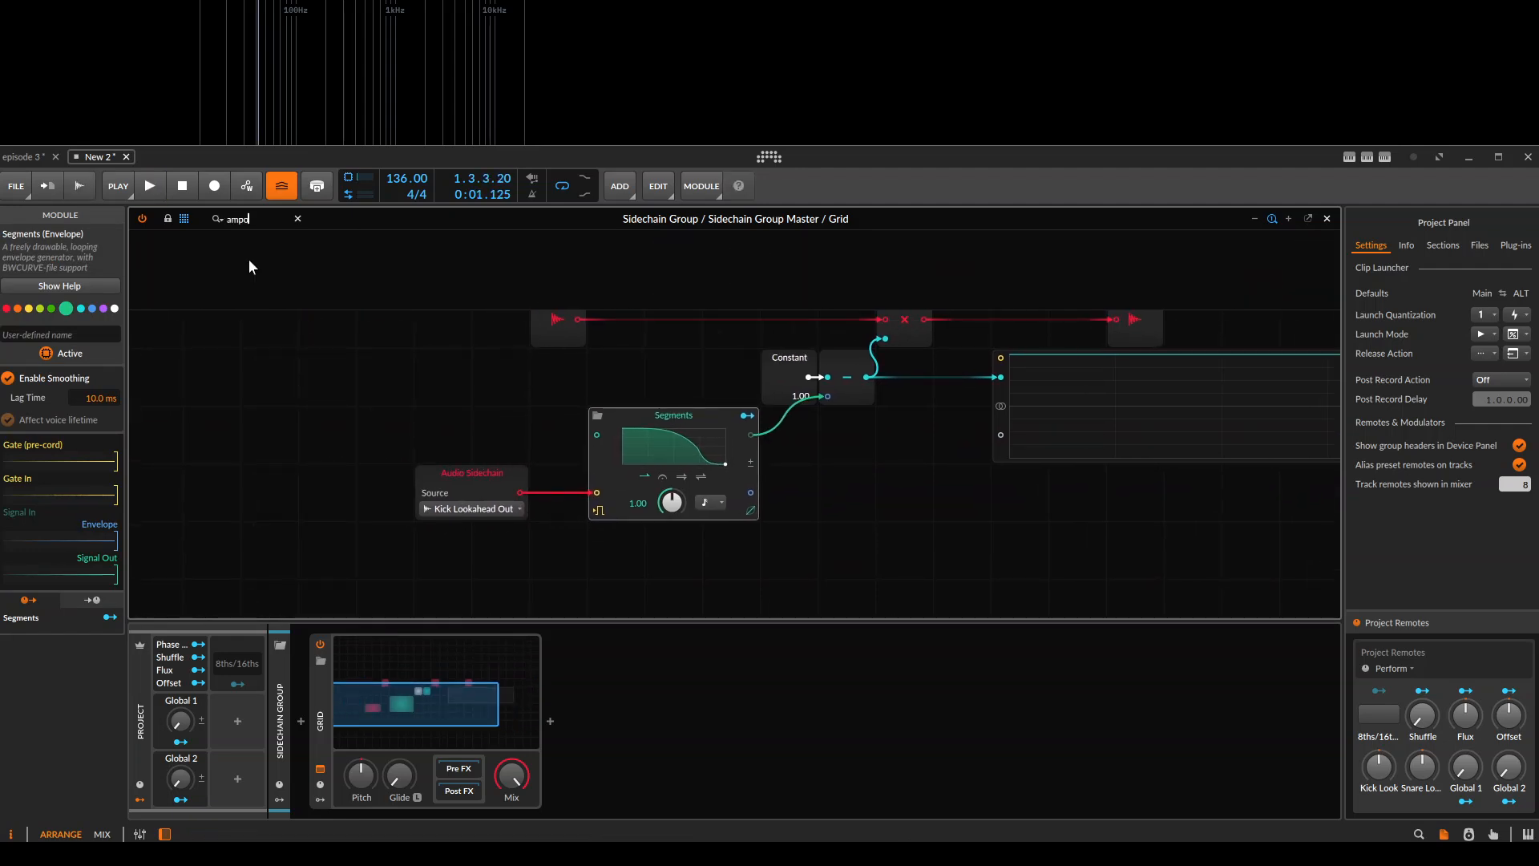
pyautogui.press('BackSpace')
pyautogui.write('lify')
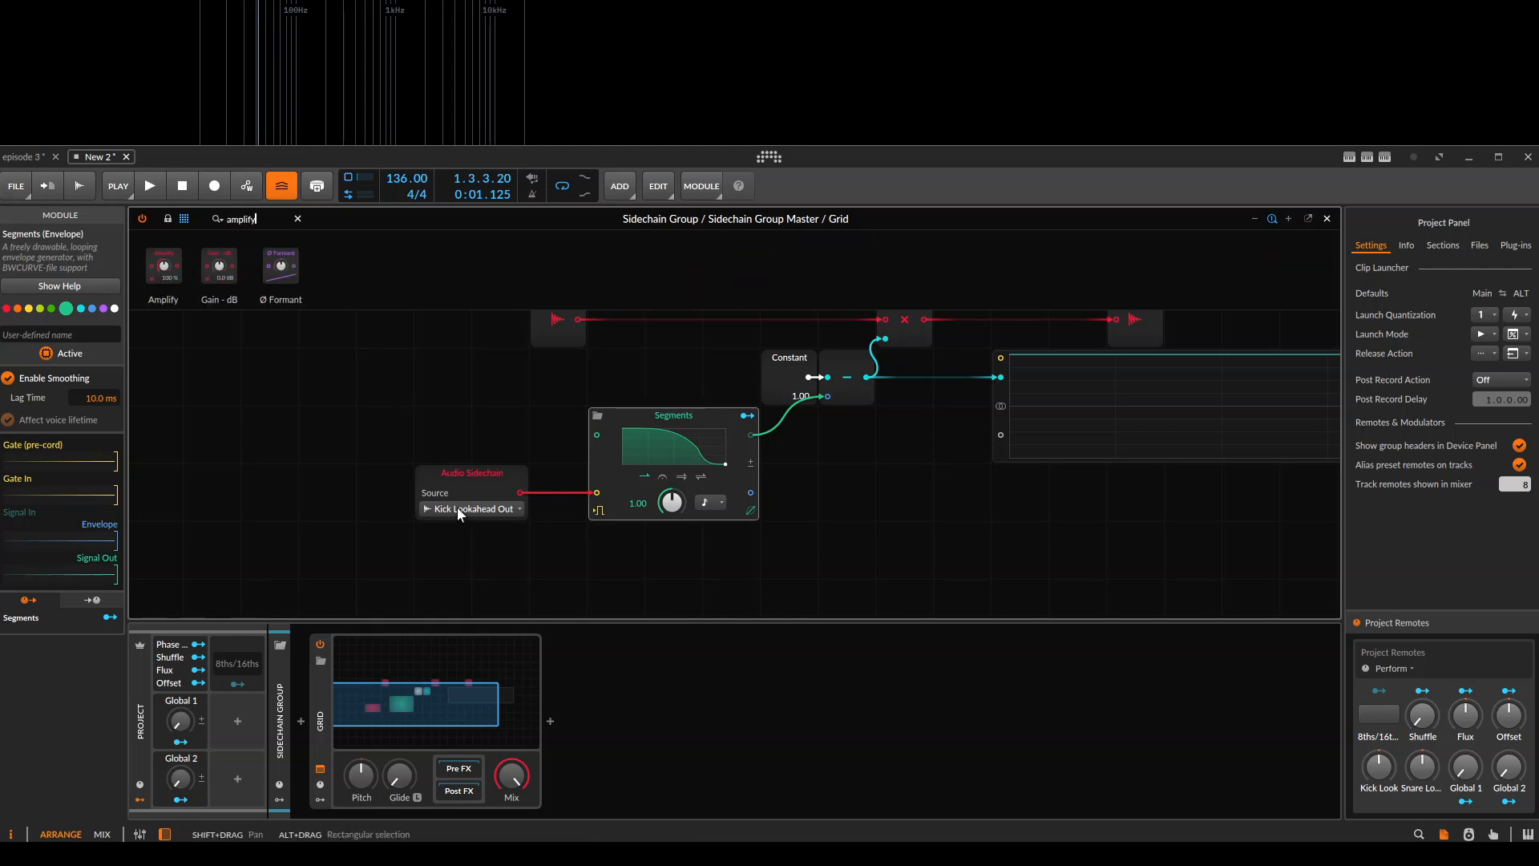
pyautogui.moveTo(458, 513); pyautogui.dragTo(269, 496)
pyautogui.moveTo(169, 276); pyautogui.dragTo(329, 481)
pyautogui.press('space')
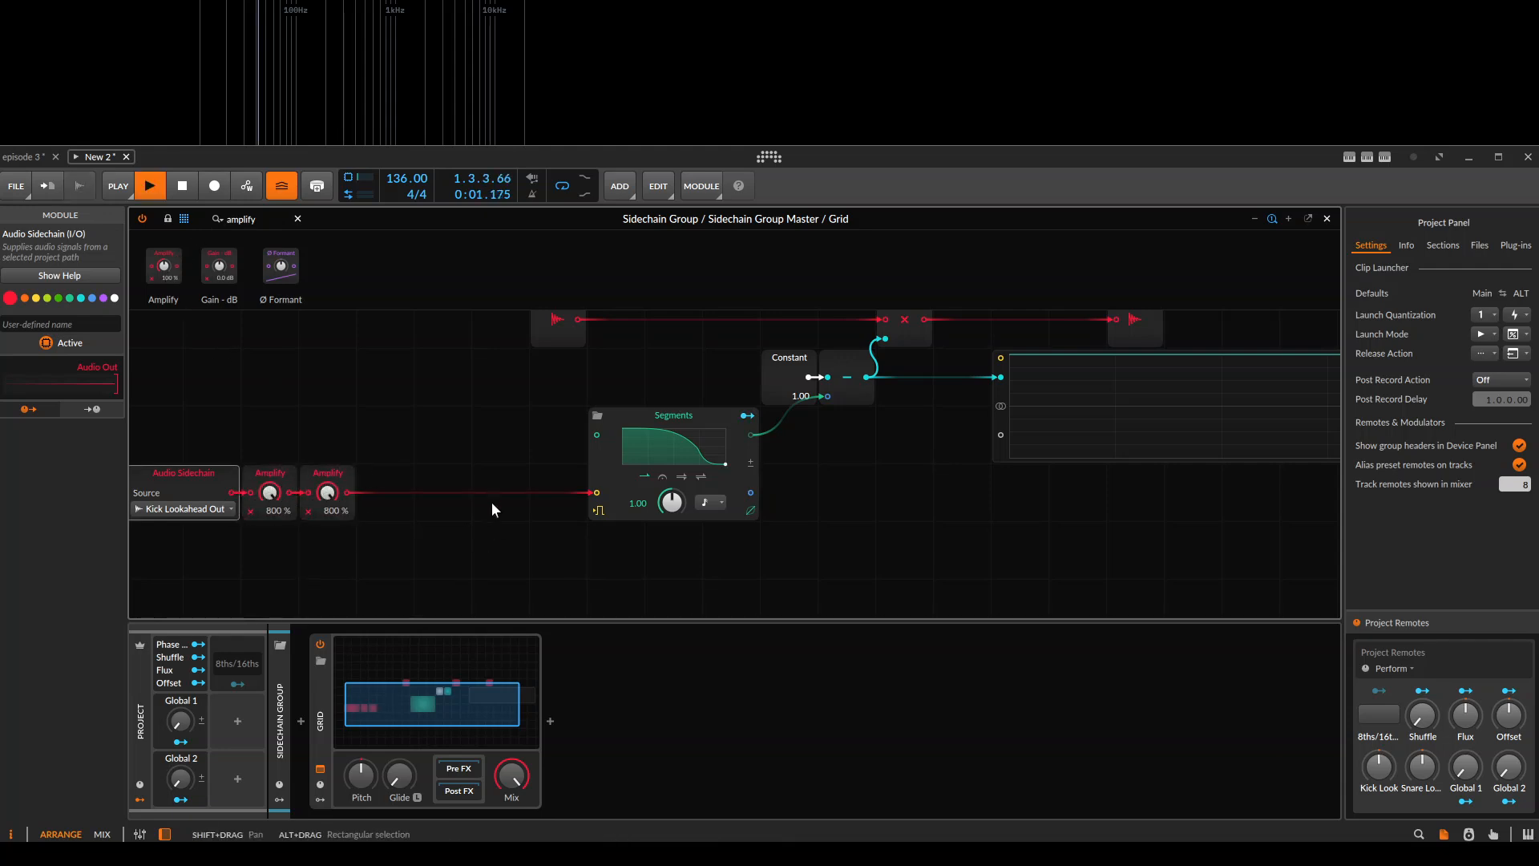
pyautogui.press('space')
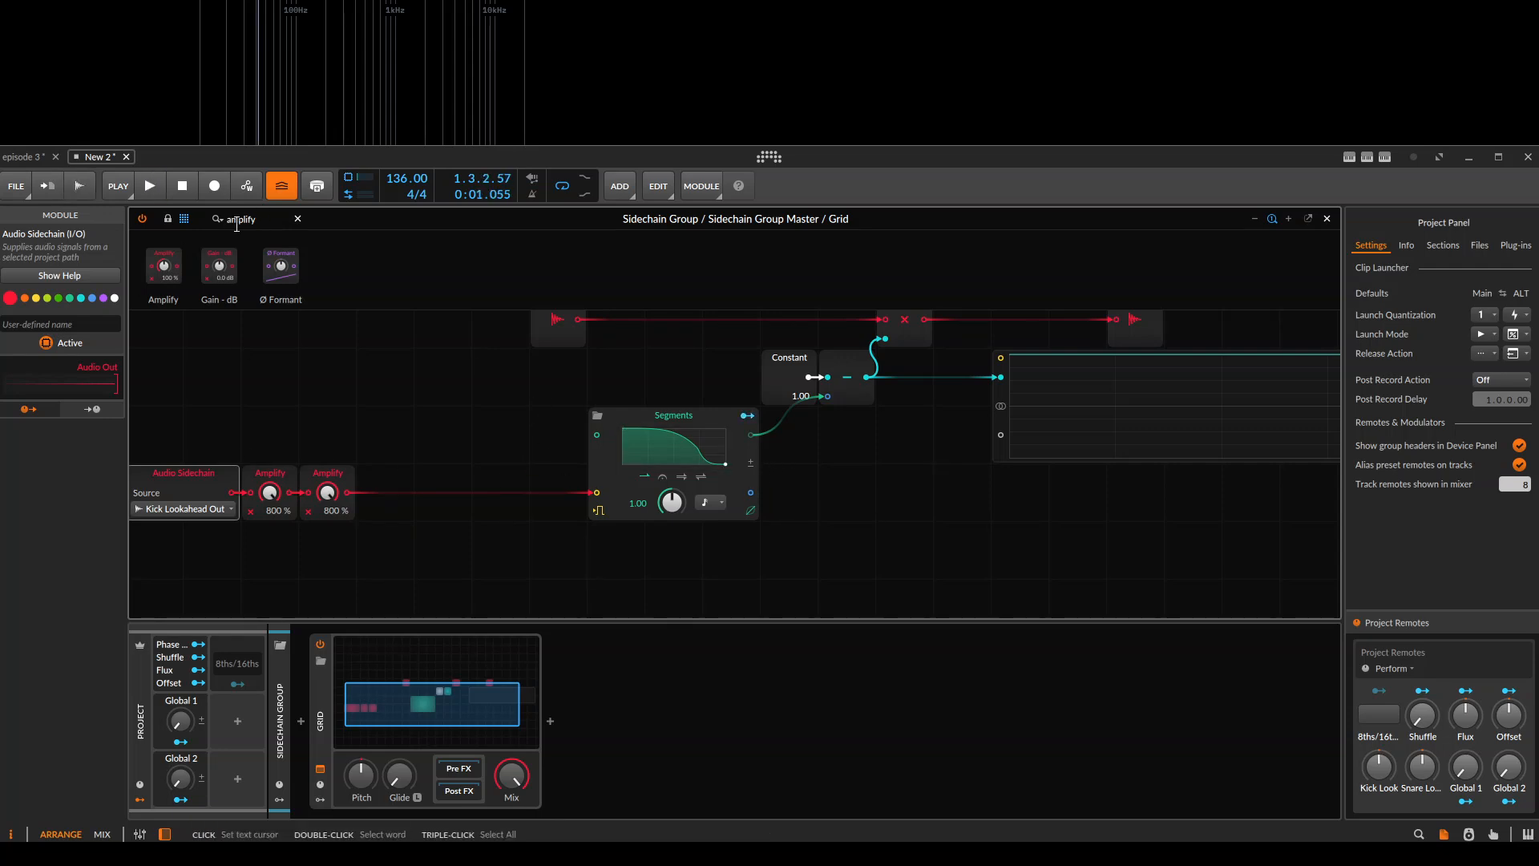
# Insert a Gate Length module after the second Amplify and shorten it to 1.26 ms while testing playback.
pyautogui.write('gate')
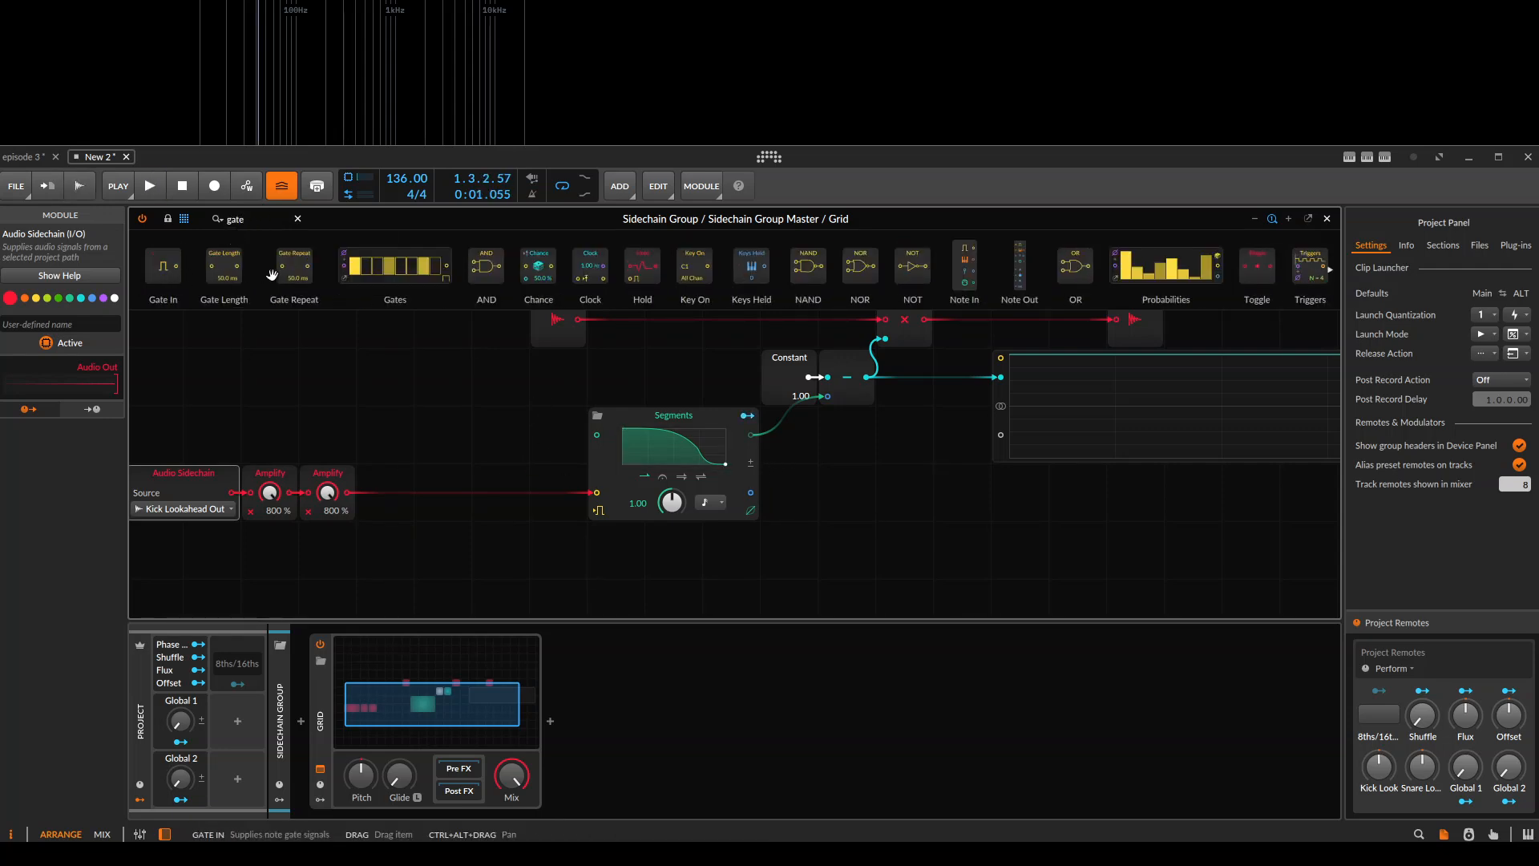
pyautogui.moveTo(247, 278); pyautogui.dragTo(343, 497)
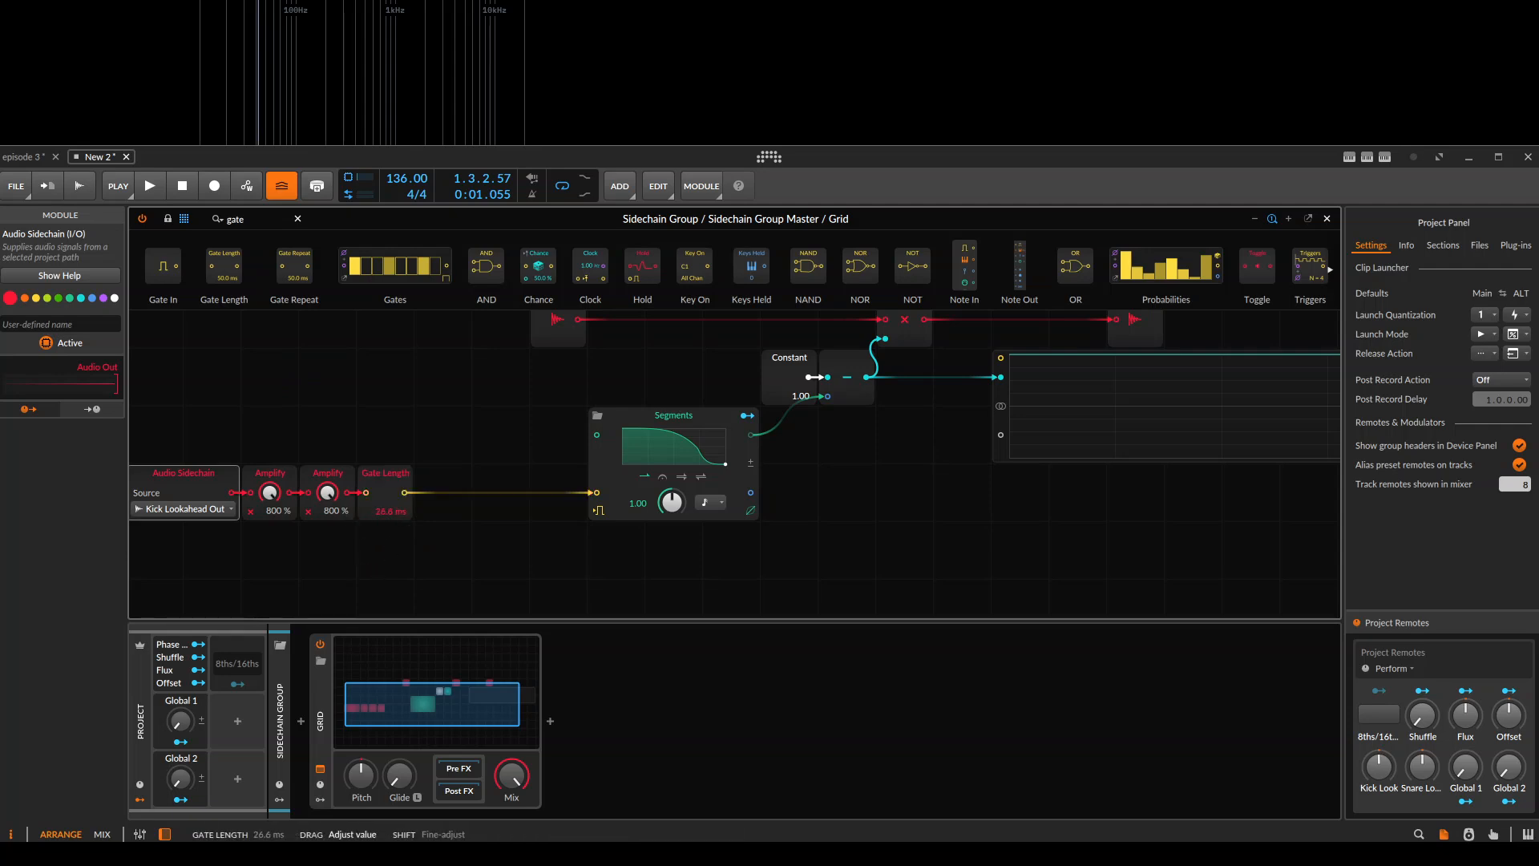
pyautogui.moveTo(390, 511); pyautogui.dragTo(391, 449)
pyautogui.press('space')
pyautogui.press('space')
pyautogui.moveTo(390, 512); pyautogui.dragTo(390, 569)
pyautogui.press('space')
pyautogui.press('space')
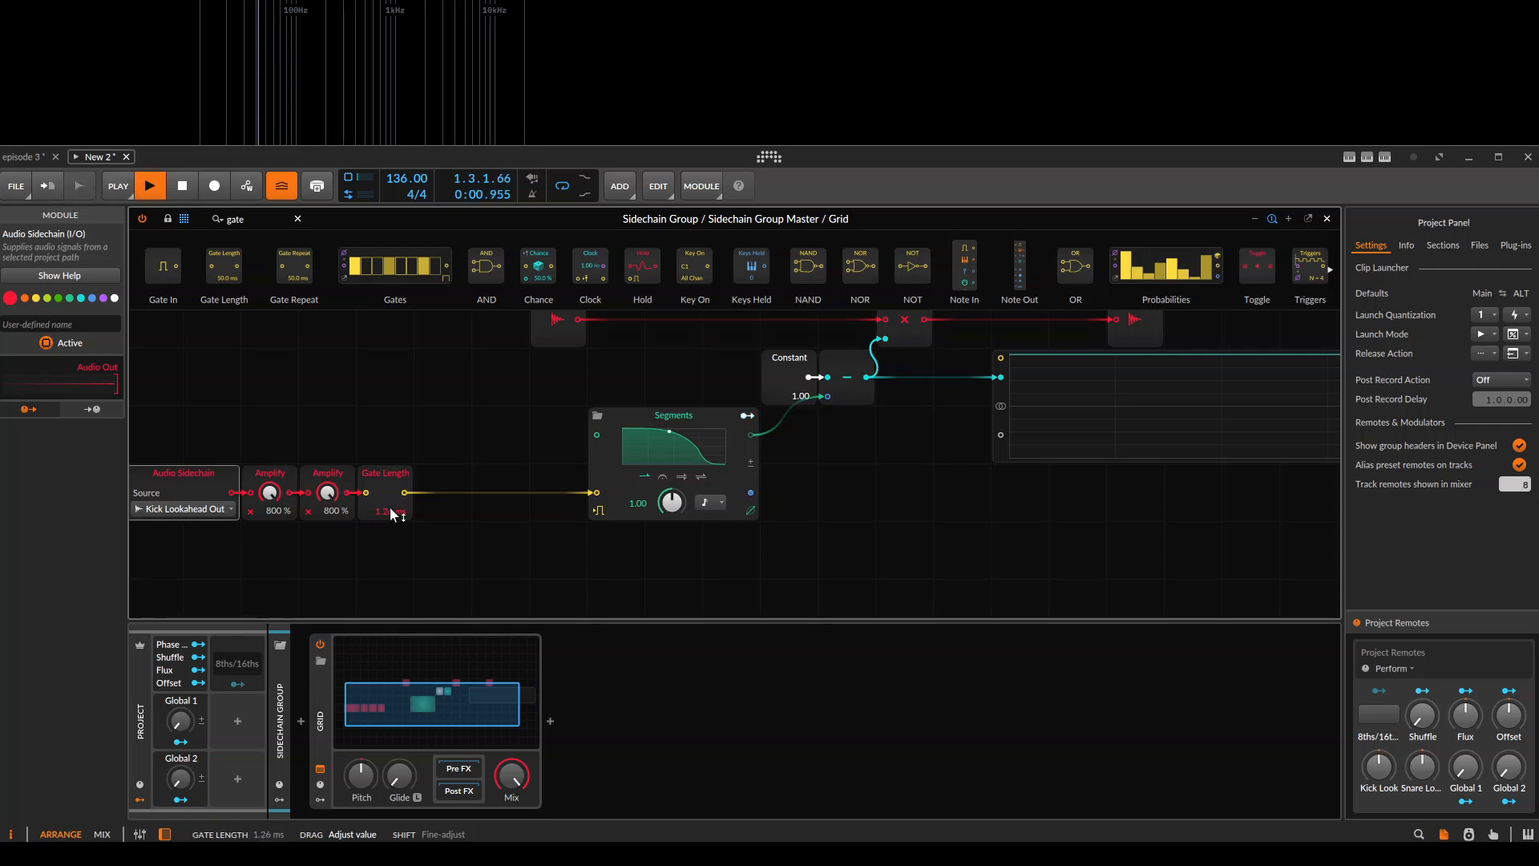
pyautogui.press('space')
# Play the clip while watching the Oscilloscope and select the Subtract module to inspect its input and output signals.
pyautogui.moveTo(1034, 478); pyautogui.dragTo(785, 493)
pyautogui.press('space')
pyautogui.press('space')
pyautogui.moveTo(670, 466); pyautogui.dragTo(661, 502)
pyautogui.click(575, 440)
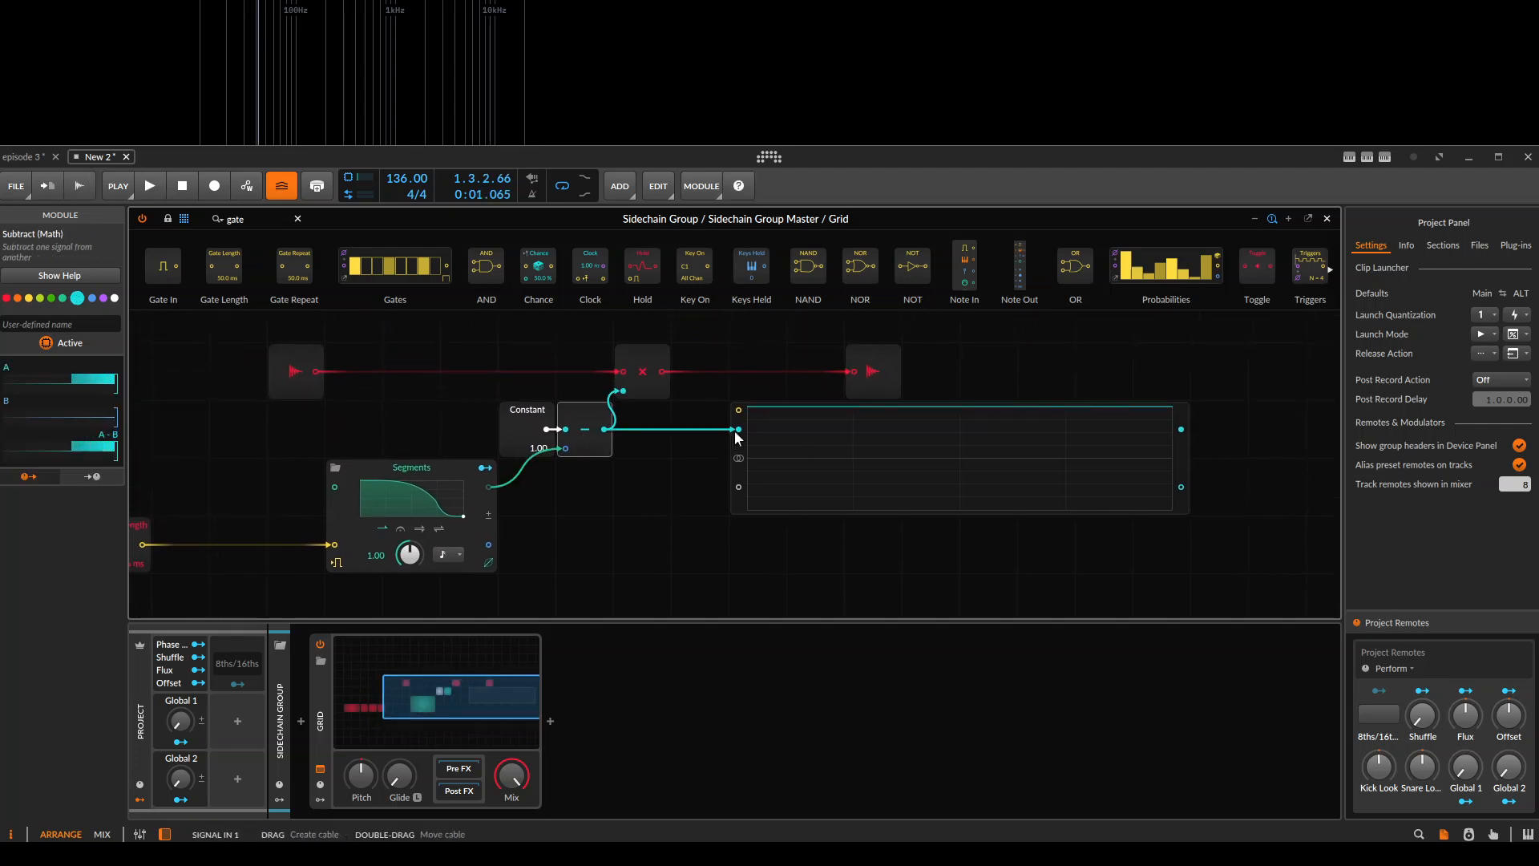
# Disconnect the Subtract output from the Oscilloscope and play the clip.
pyautogui.moveTo(608, 429); pyautogui.dragTo(669, 484)
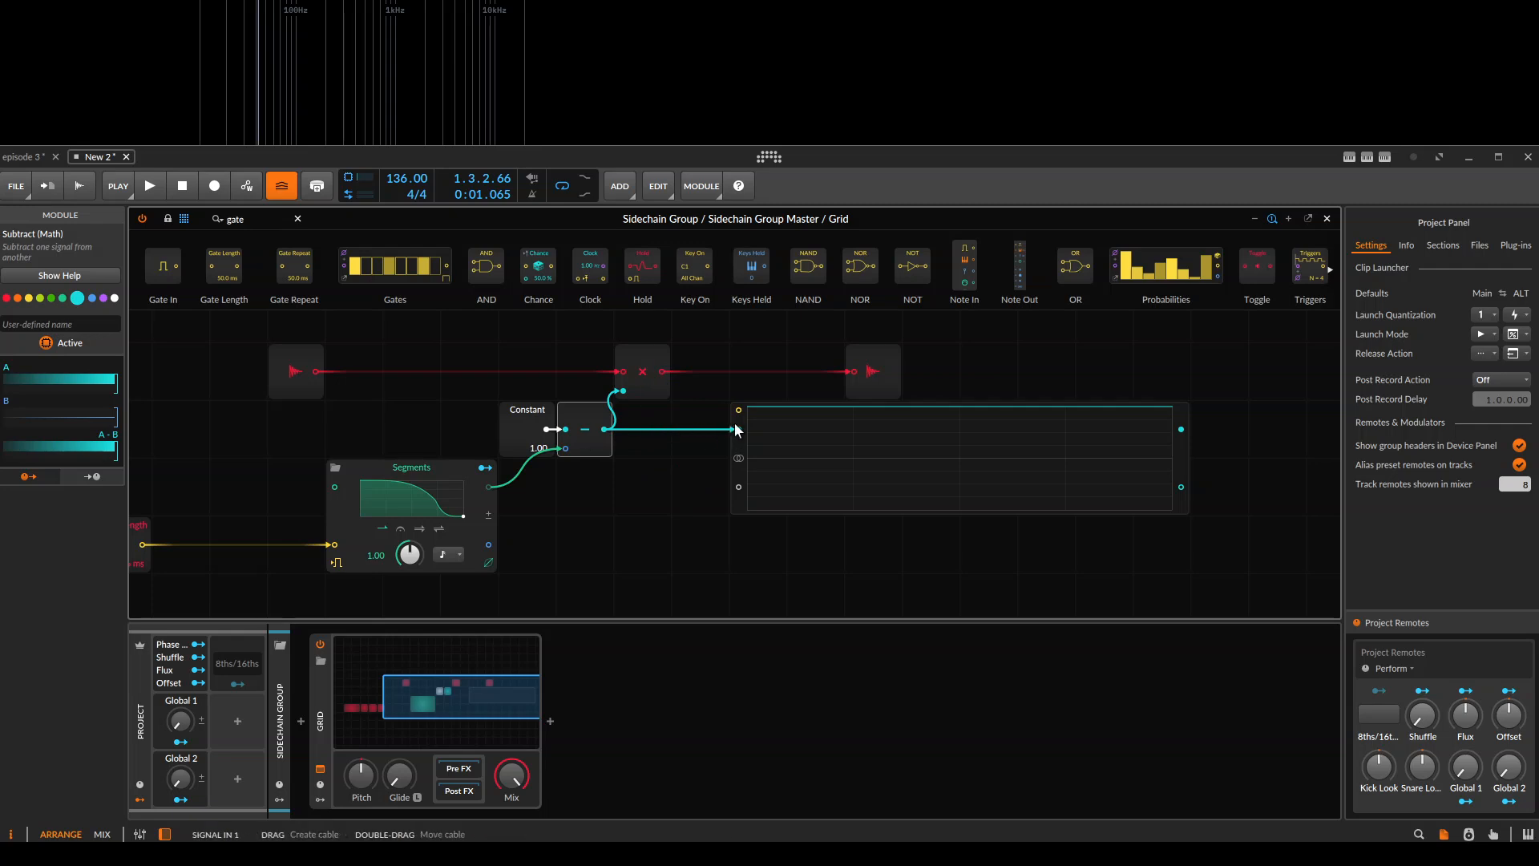
pyautogui.moveTo(738, 436); pyautogui.dragTo(736, 439)
pyautogui.press('space')
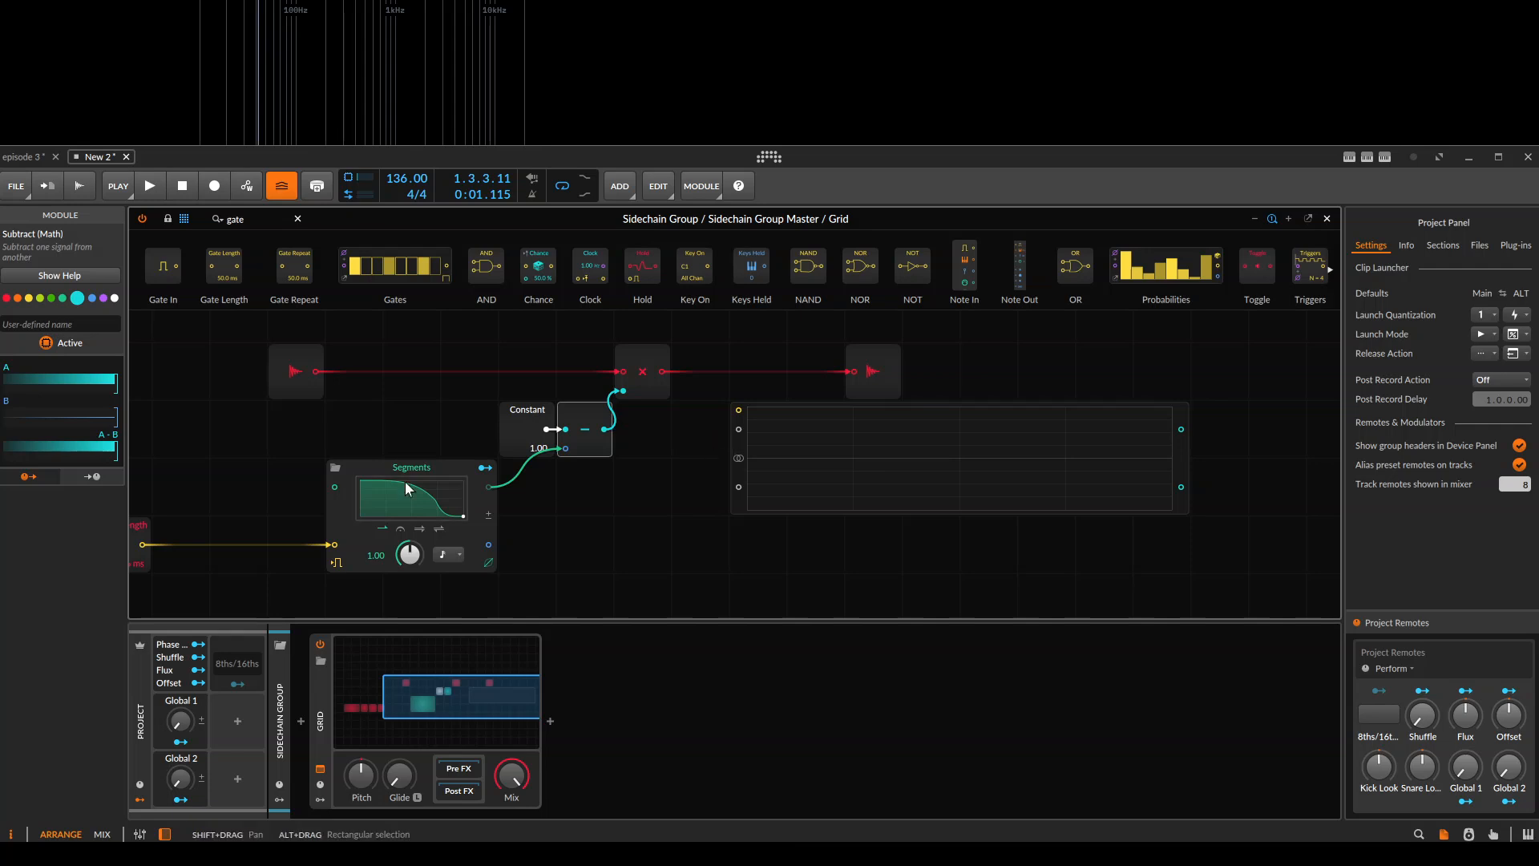
# Feed Subtract's second input from the Segments envelope output instead and reconnect the Subtract output to the Oscilloscope.
pyautogui.click(484, 539)
pyautogui.moveTo(522, 473); pyautogui.dragTo(566, 447)
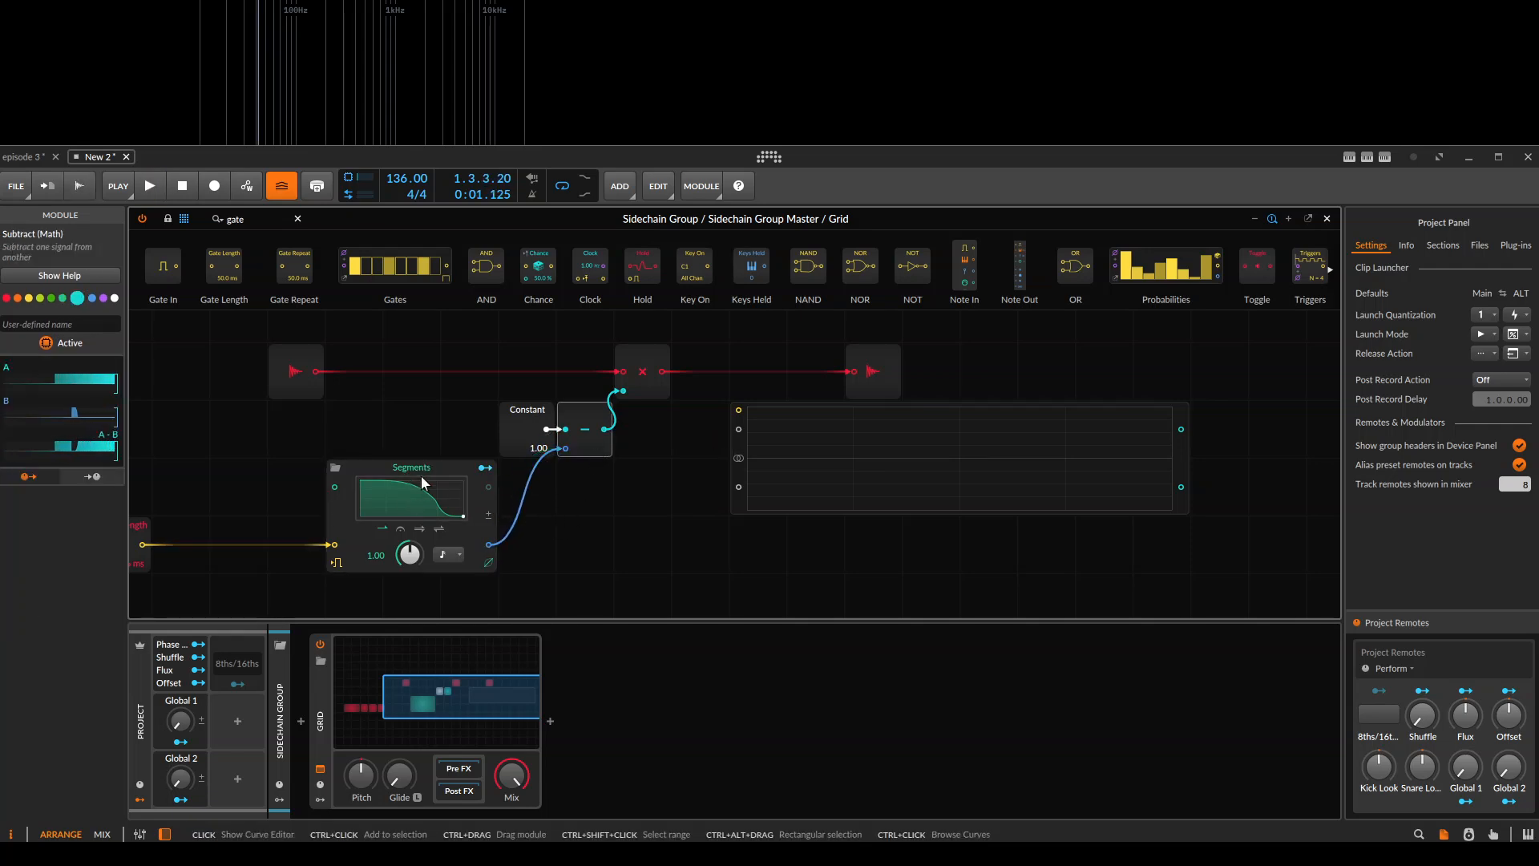
pyautogui.click(815, 436)
pyautogui.moveTo(605, 430); pyautogui.dragTo(736, 431)
pyautogui.scroll(-1, 705, 471)
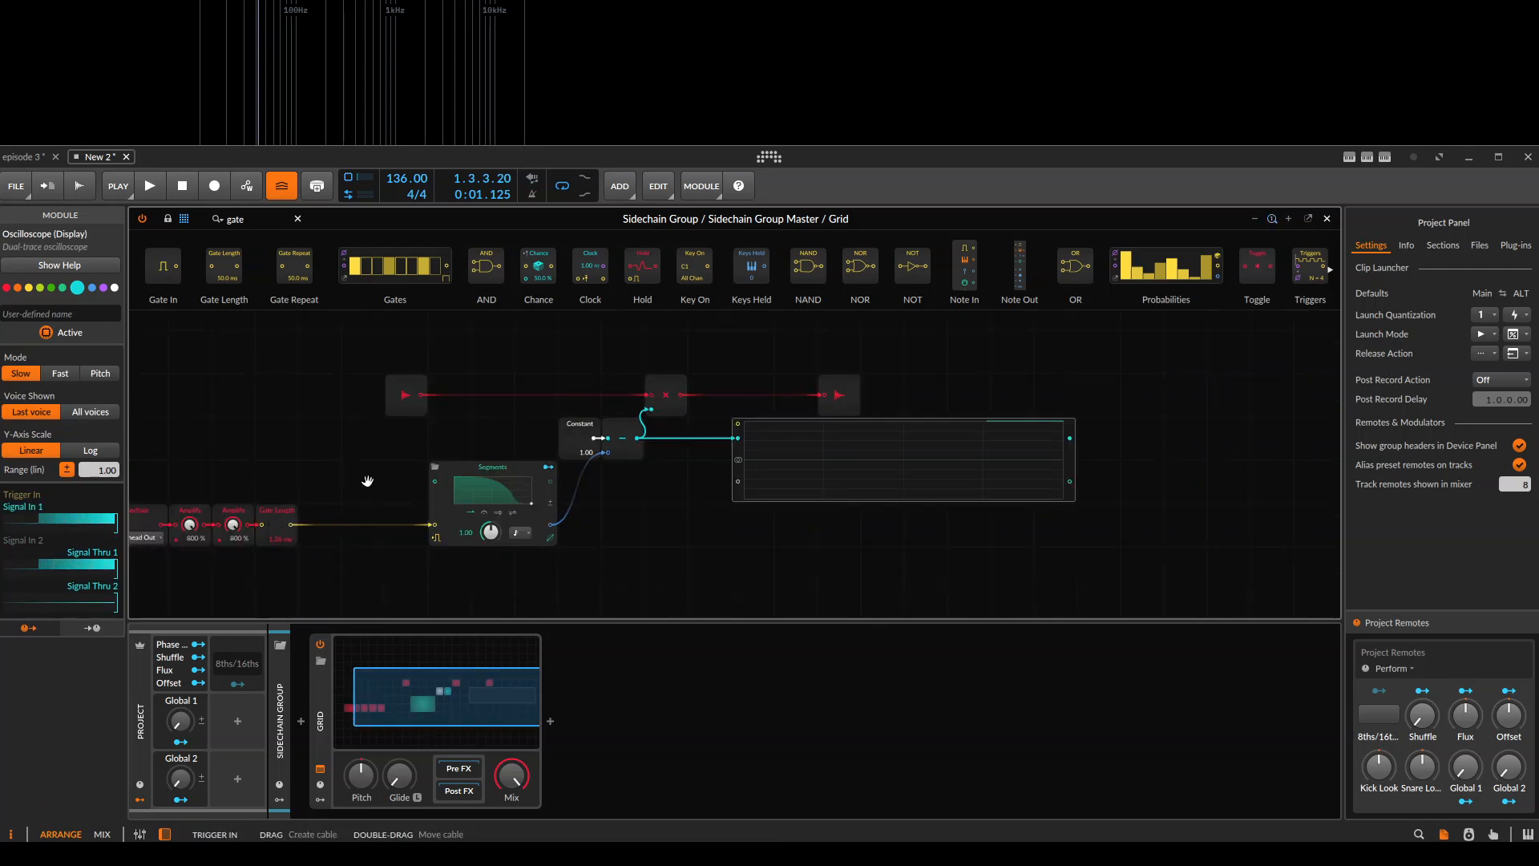
# Duplicate the Audio Sidechain module below the kick trigger chain and set one copy's source to SC Kick's Tool Out.
pyautogui.moveTo(338, 481); pyautogui.dragTo(421, 441)
pyautogui.click(218, 469)
pyautogui.moveTo(223, 460)
pyautogui.mouseDown()
pyautogui.moveTo(238, 397)
pyautogui.moveTo(218, 439)
pyautogui.mouseUp()
pyautogui.click(205, 454)
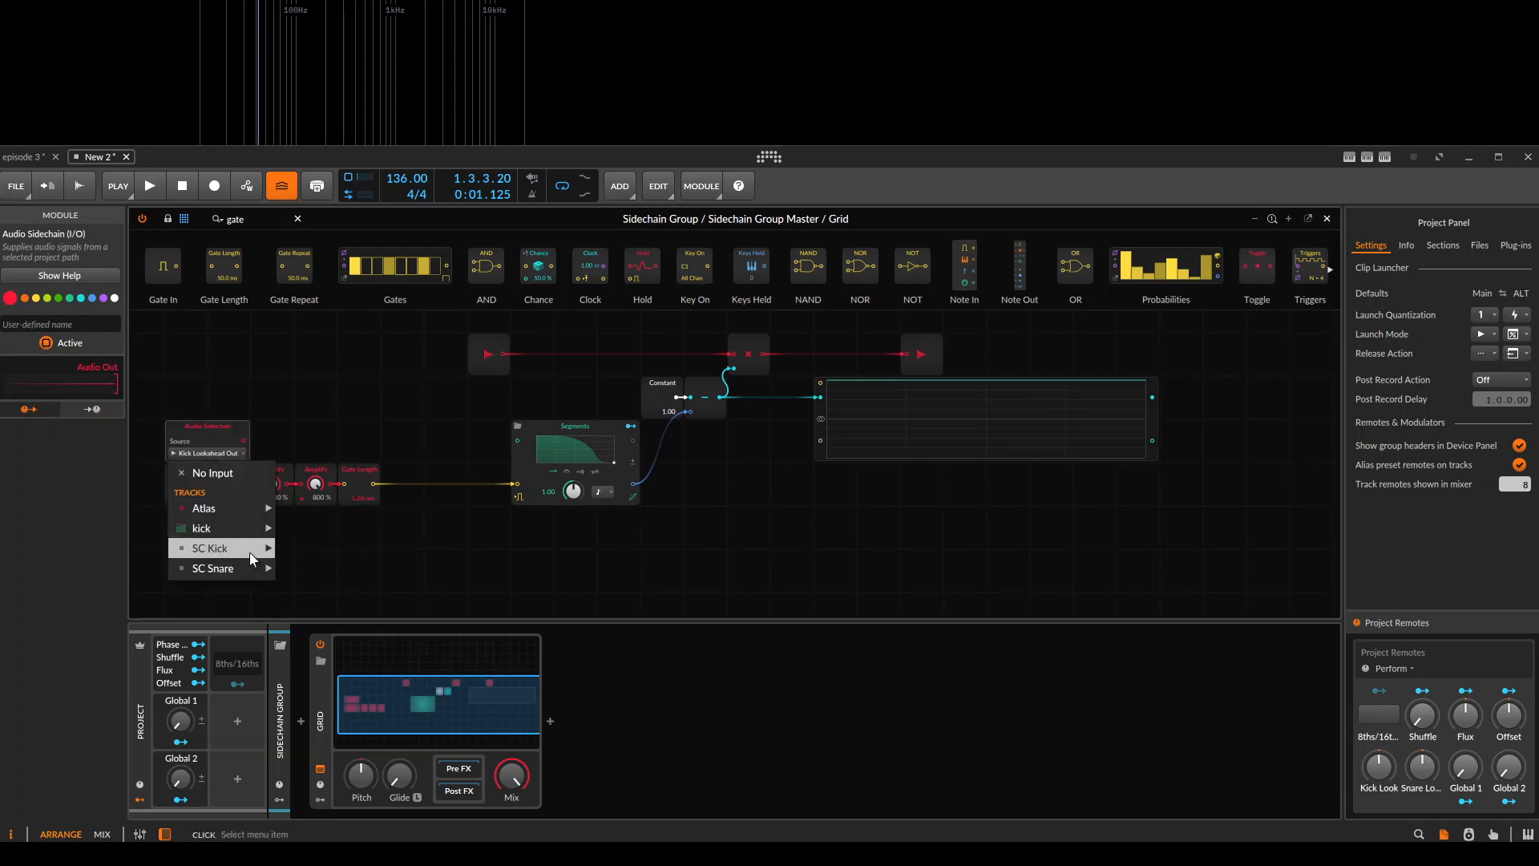
pyautogui.moveTo(249, 551)
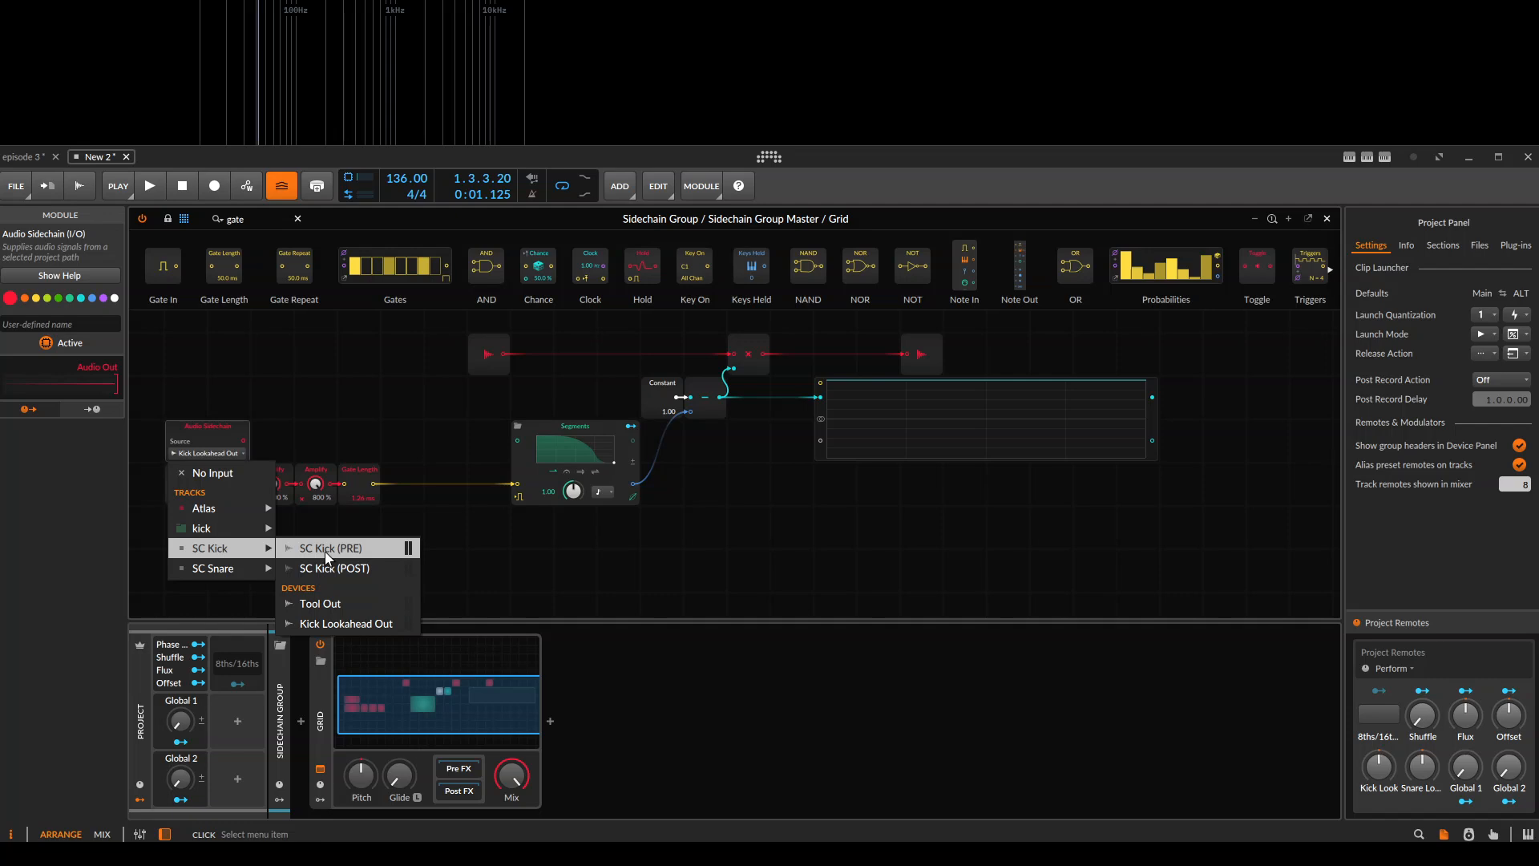
pyautogui.click(357, 603)
# Wire the Tool Out Audio Sidechain into the Oscilloscope's second input and play the clip repeatedly to view the kick signal.
pyautogui.moveTo(226, 497)
pyautogui.mouseDown()
pyautogui.moveTo(229, 520)
pyautogui.moveTo(809, 460)
pyautogui.moveTo(820, 440)
pyautogui.moveTo(850, 503)
pyautogui.moveTo(627, 490)
pyautogui.mouseUp()
pyautogui.press('space')
pyautogui.press('space')
pyautogui.scroll(1, 752, 417)
pyautogui.moveTo(752, 417); pyautogui.dragTo(700, 431)
pyautogui.press('space')
pyautogui.press('space')
# Feed the Segments envelope output into the Oscilloscope's first input and play the clip to compare it with the kick.
pyautogui.press('space')
pyautogui.press('space')
pyautogui.press('space')
pyautogui.press('space')
pyautogui.moveTo(376, 456); pyautogui.dragTo(643, 442)
pyautogui.press('space')
pyautogui.press('space')
pyautogui.moveTo(525, 505); pyautogui.dragTo(774, 390)
pyautogui.click(833, 428)
pyautogui.press('space')
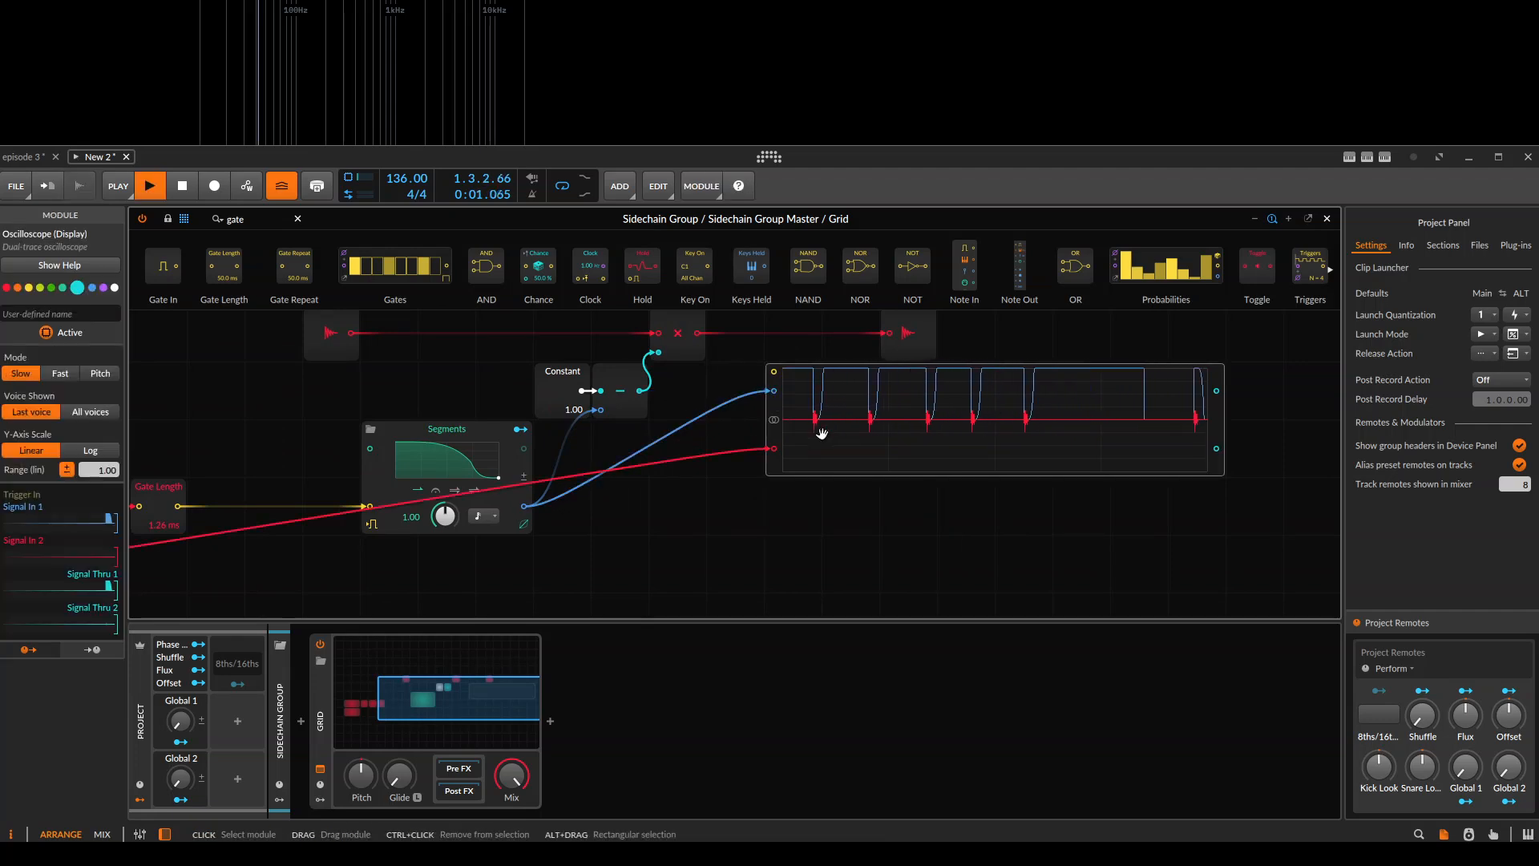
# Reshape the Segments curve into a brief full-level hold with a short curved decay to zero, testing it during playback.
pyautogui.press('space')
pyautogui.click(451, 465)
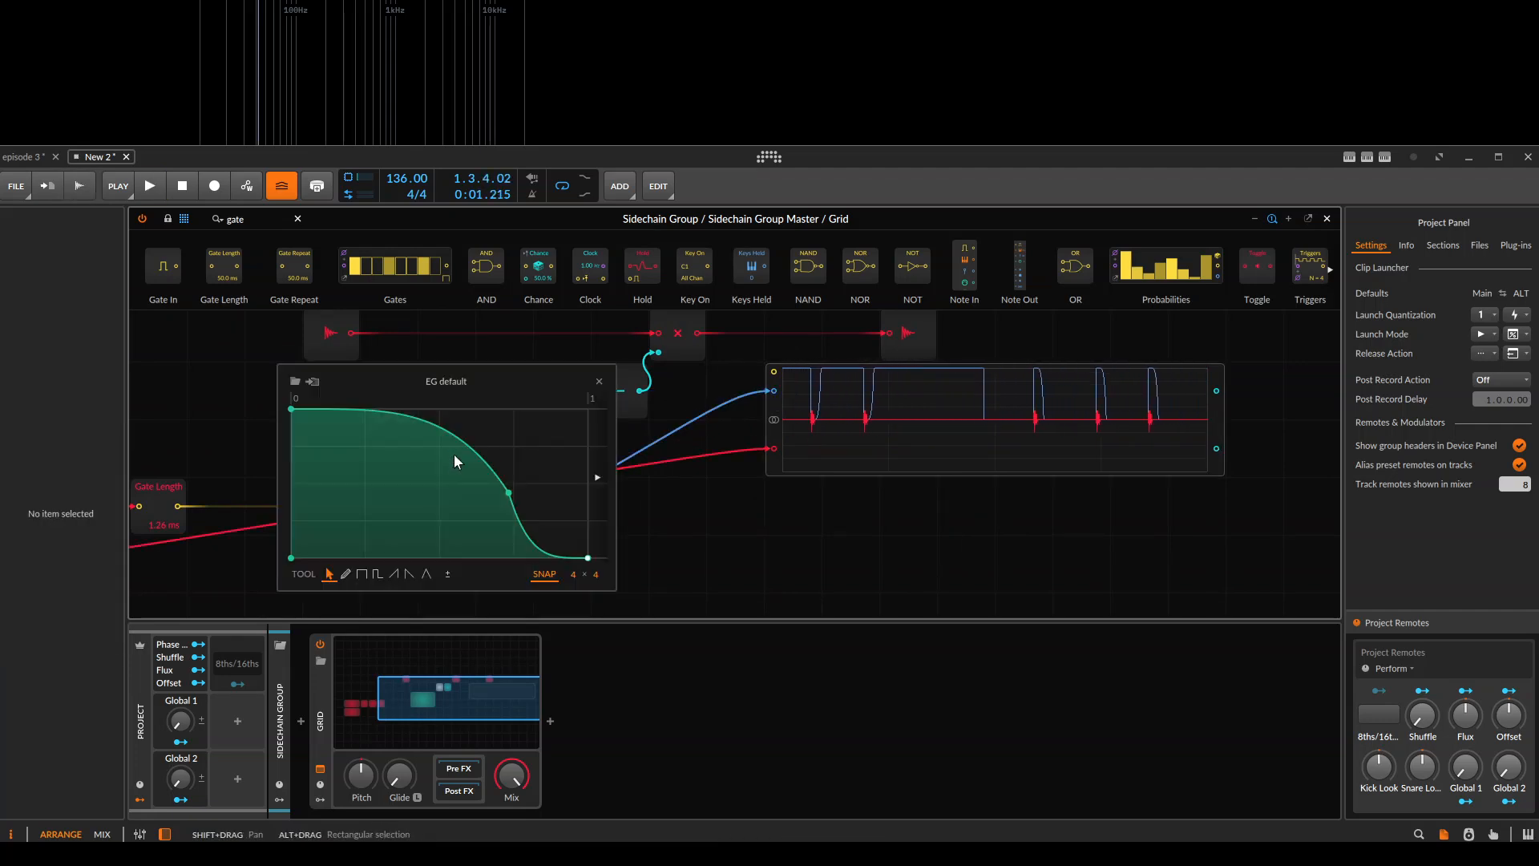
pyautogui.moveTo(463, 434); pyautogui.dragTo(514, 484)
pyautogui.doubleClick(514, 484)
pyautogui.moveTo(409, 481); pyautogui.dragTo(401, 517)
pyautogui.press('space')
pyautogui.press('space')
pyautogui.moveTo(312, 438); pyautogui.dragTo(406, 558)
pyautogui.press('space')
pyautogui.press('space')
pyautogui.press('space')
pyautogui.press('space')
pyautogui.press('space')
pyautogui.press('space')
# Feed the Multiply output into the Oscilloscope's first input, play the clip, and remove the cable from its second input.
pyautogui.press('space')
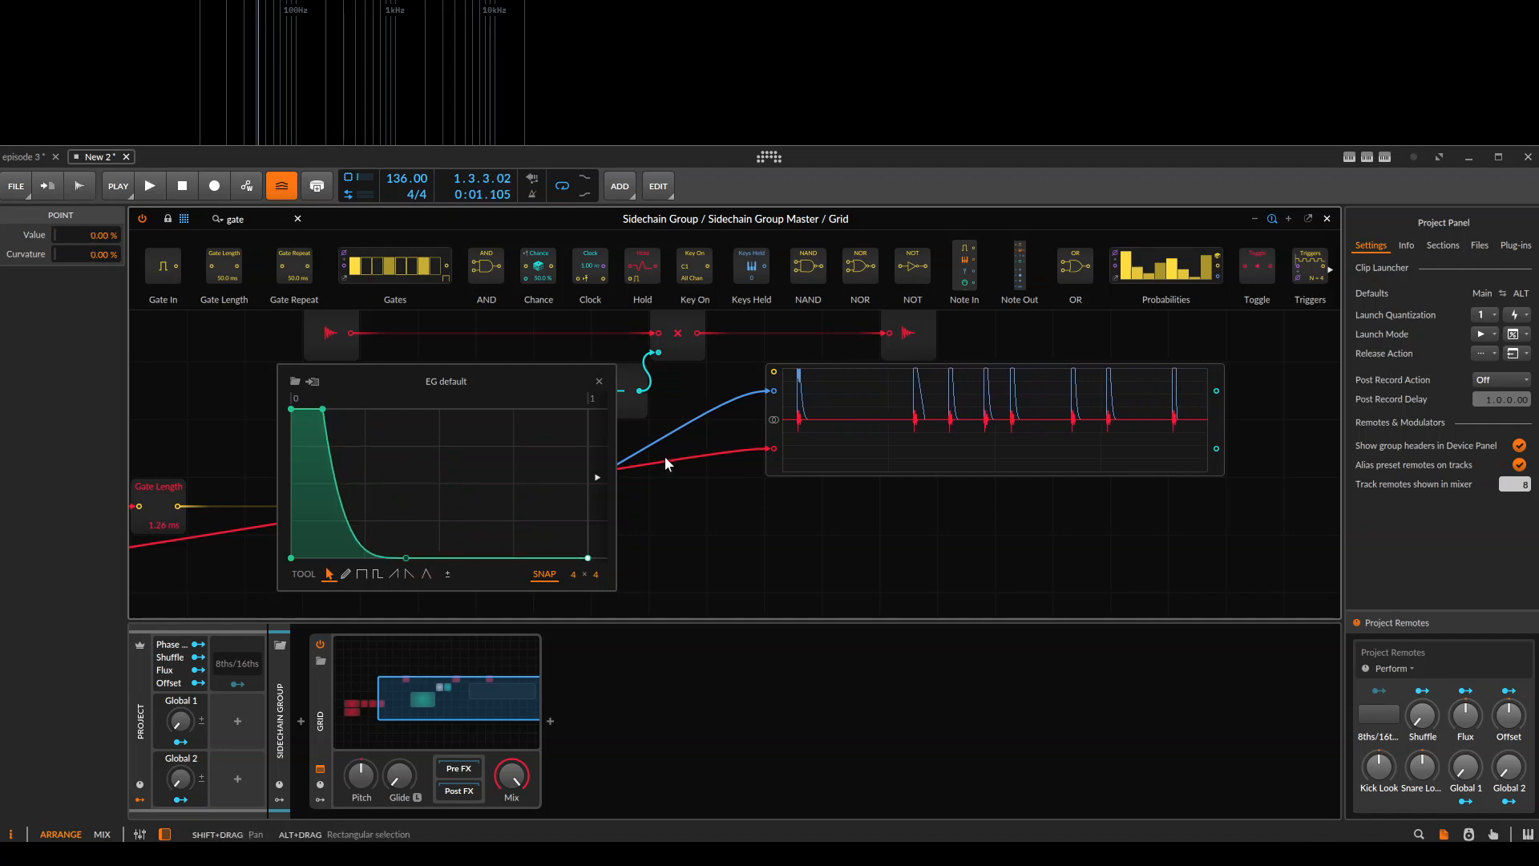
pyautogui.click(696, 412)
pyautogui.press('space')
pyautogui.press('space')
pyautogui.press('space')
pyautogui.scroll(1, 870, 417)
pyautogui.moveTo(805, 410); pyautogui.dragTo(757, 488)
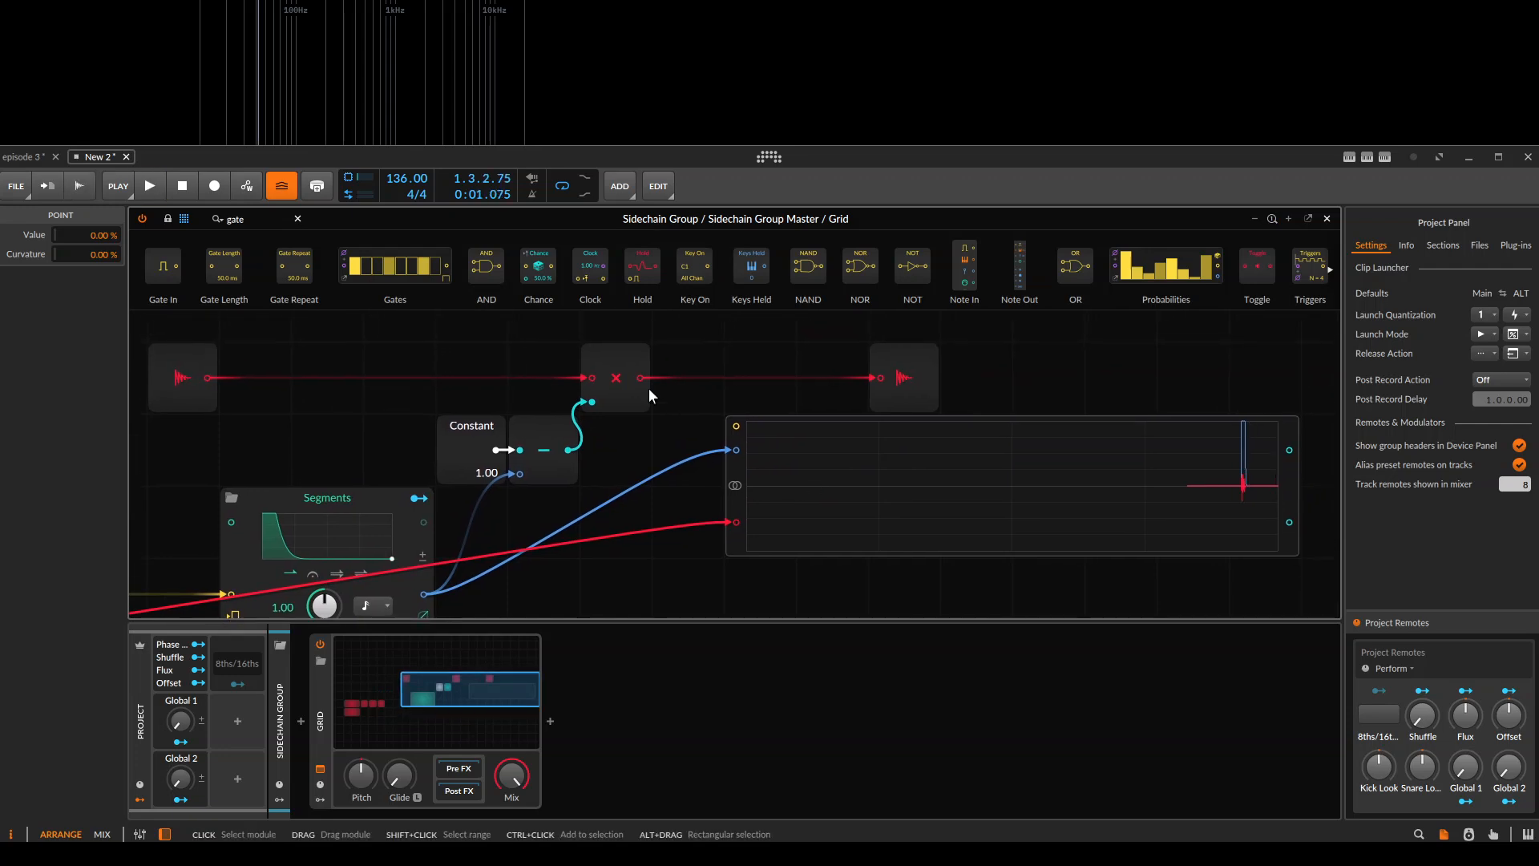
pyautogui.moveTo(641, 378); pyautogui.dragTo(736, 450)
pyautogui.click(791, 472)
pyautogui.press('space')
pyautogui.press('space')
pyautogui.press('space')
pyautogui.press('space')
pyautogui.doubleClick(734, 522)
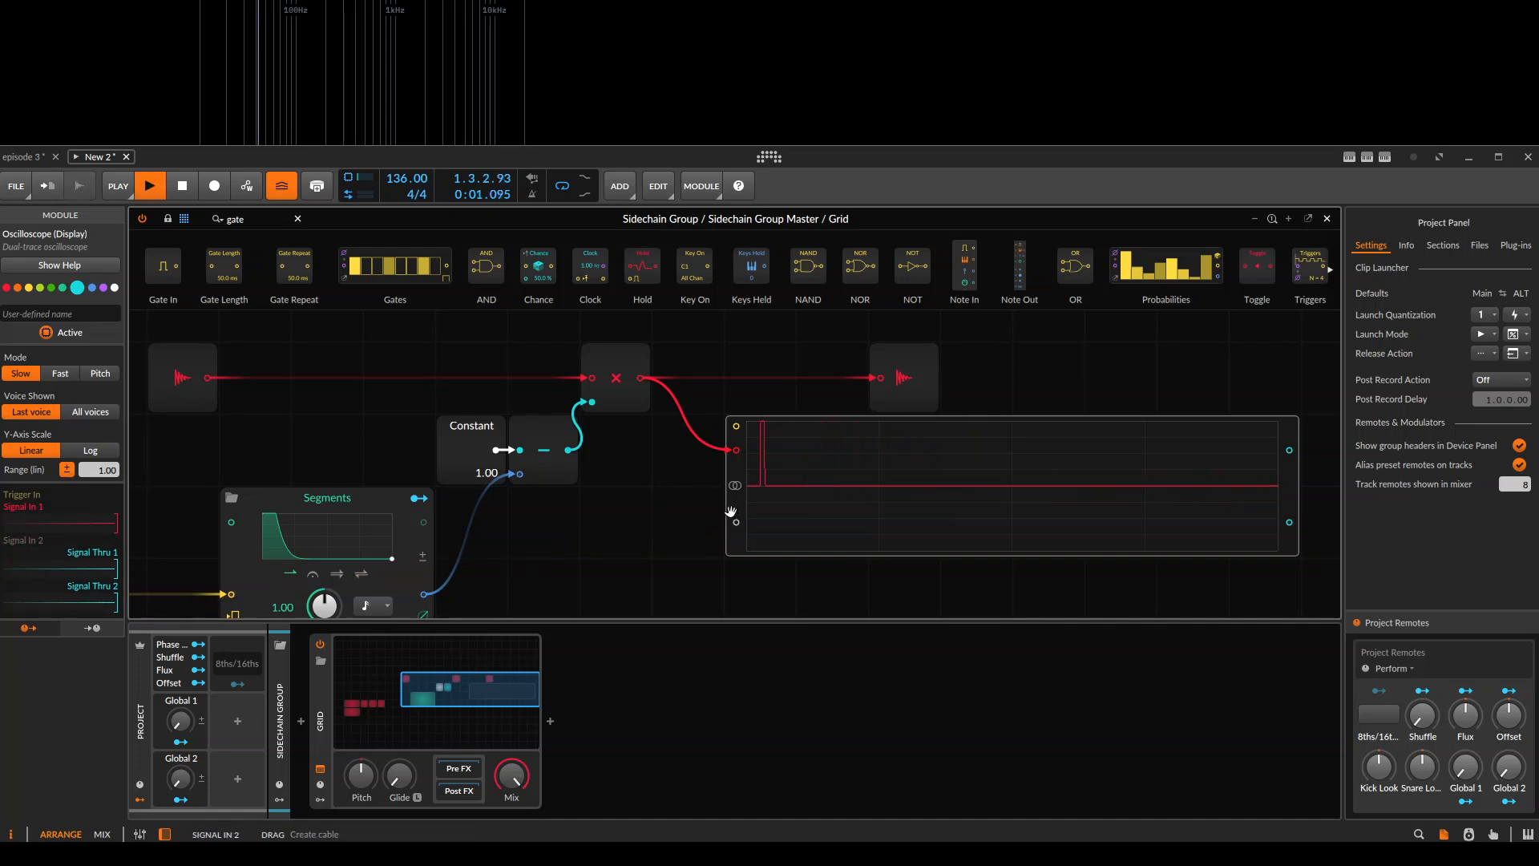
# Inspect the Subtract output on the Oscilloscope's first input and switch that input back to the Segments output.
pyautogui.press('space')
pyautogui.click(622, 356)
pyautogui.moveTo(574, 449); pyautogui.dragTo(734, 450)
pyautogui.click(888, 476)
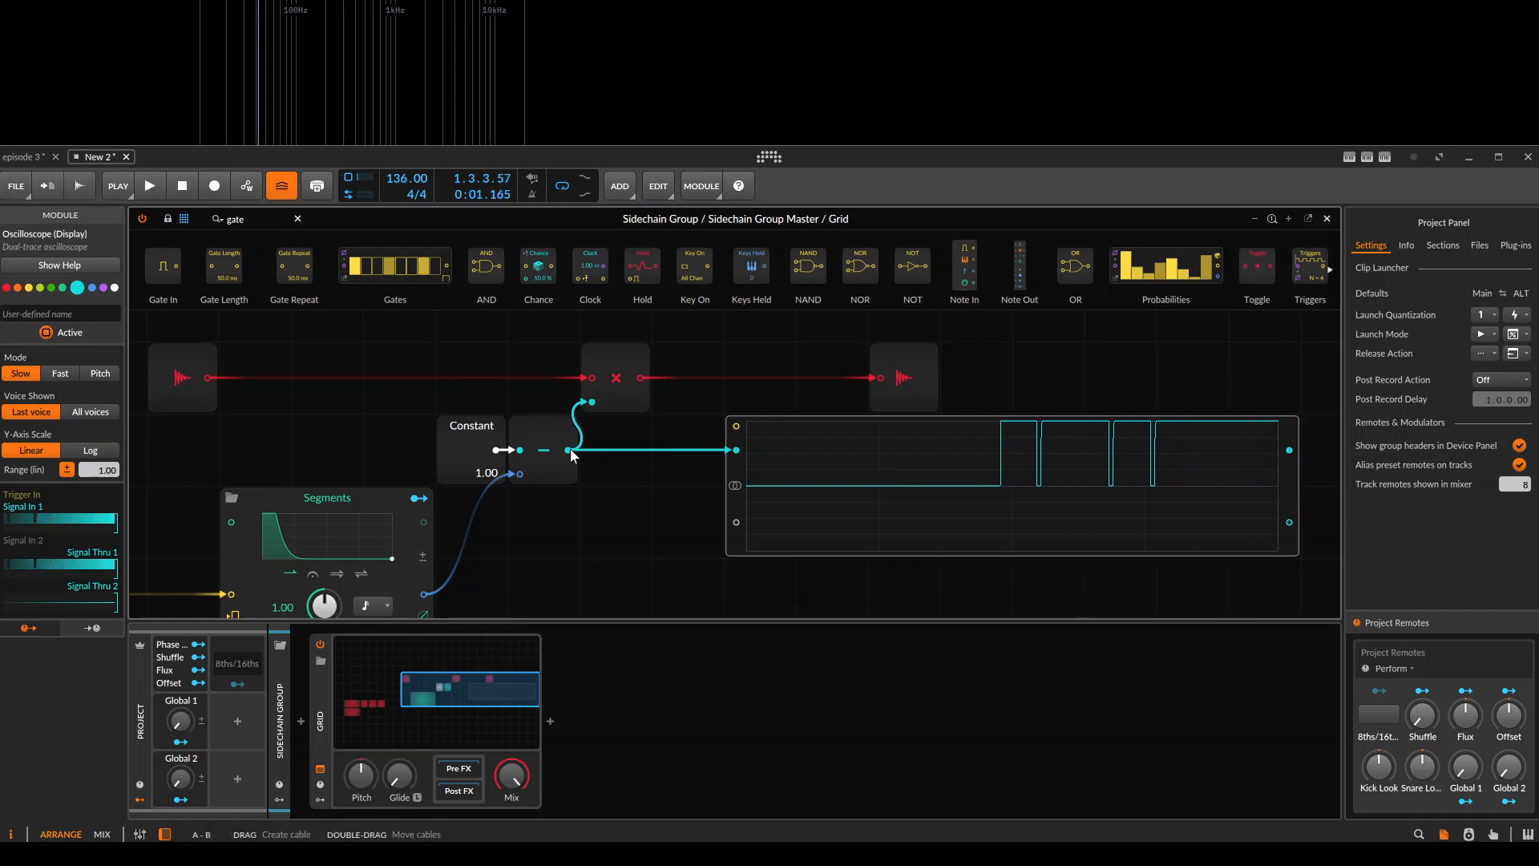
pyautogui.click(616, 521)
pyautogui.moveTo(423, 593); pyautogui.dragTo(735, 451)
# Move the Kick Lookahead Audio Sidechain, both Amplify modules and the Gate Length together up against the Segments module.
pyautogui.keyDown('shift'); pyautogui.moveTo(686, 560); pyautogui.dragTo(904, 420); pyautogui.keyUp('shift')
pyautogui.scroll(-2, 903, 420)
pyautogui.moveTo(155, 464); pyautogui.dragTo(427, 424)
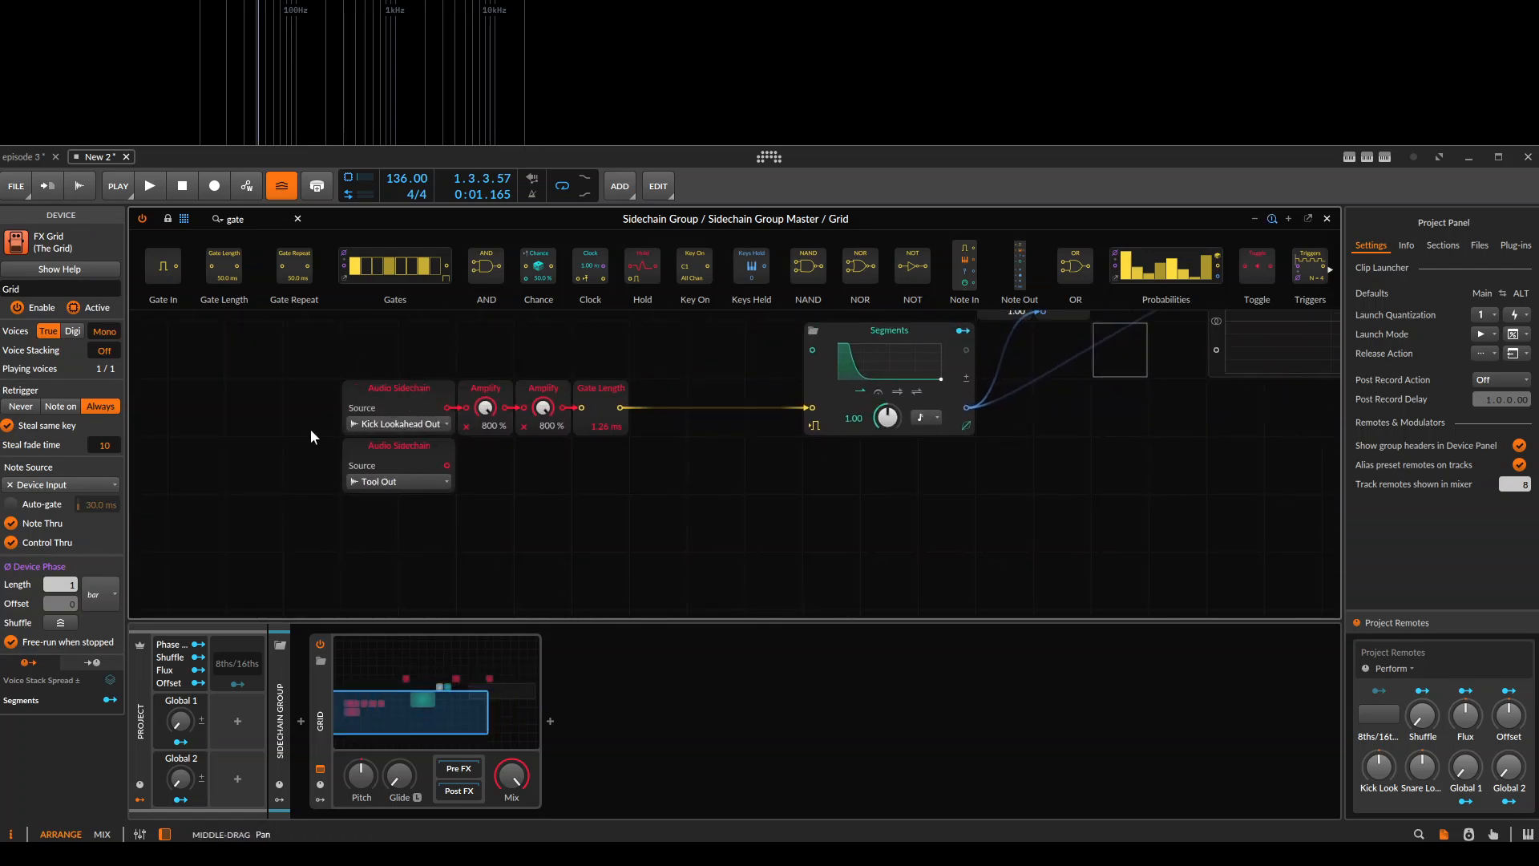
pyautogui.moveTo(349, 378); pyautogui.dragTo(595, 411)
pyautogui.moveTo(381, 354); pyautogui.dragTo(785, 398)
pyautogui.keyDown('shift'); pyautogui.moveTo(1039, 351); pyautogui.dragTo(813, 405); pyautogui.keyUp('shift')
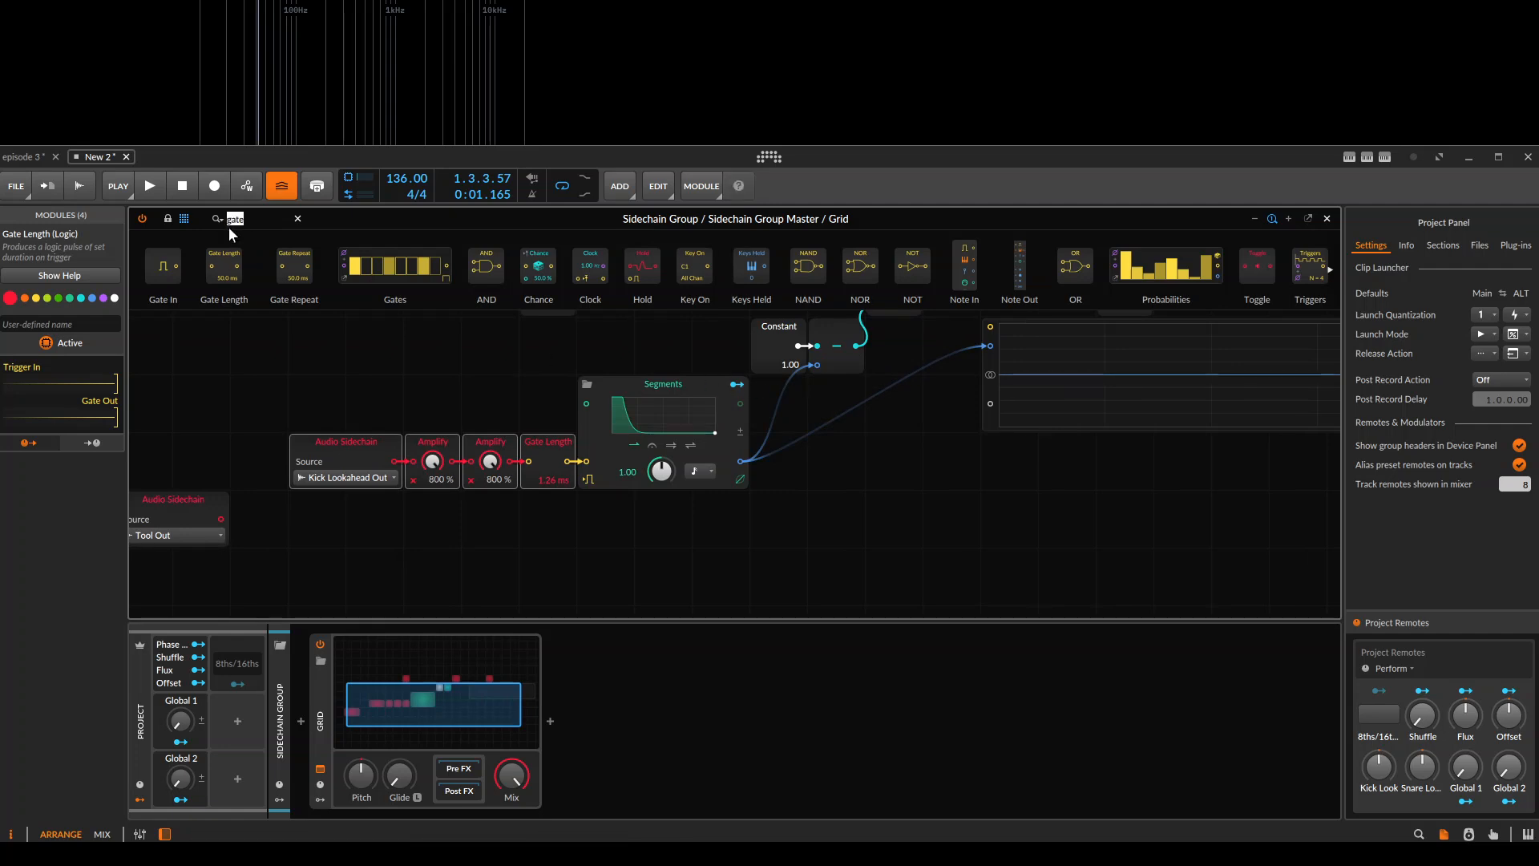
# Clear the module filter, browse the Shaper, Mix, Delay/FX, Math and Logic modules, and search for delay and average modules.
pyautogui.press('BackSpace')
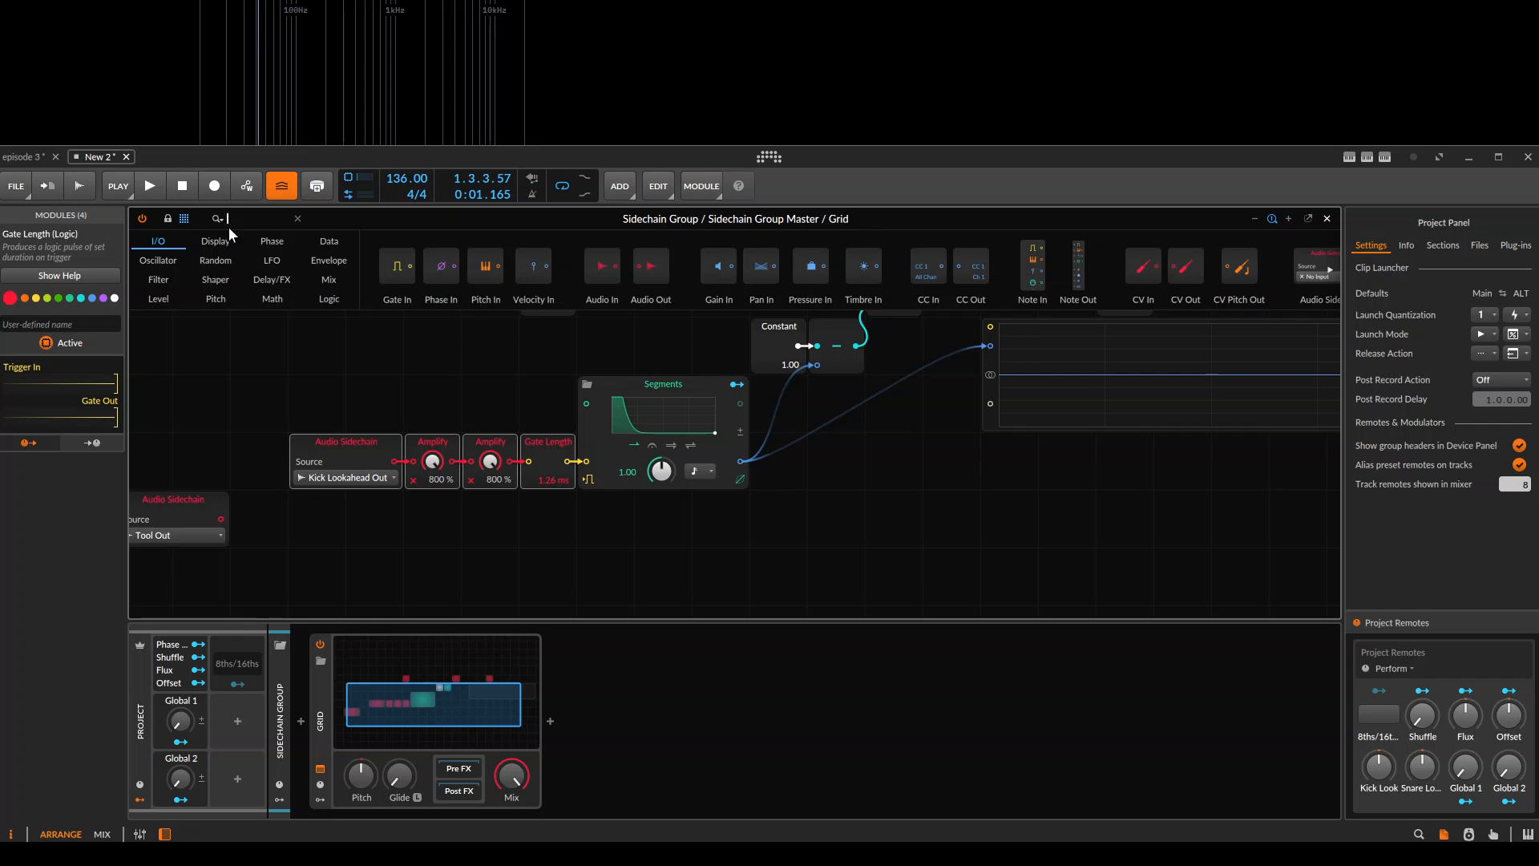
pyautogui.click(215, 280)
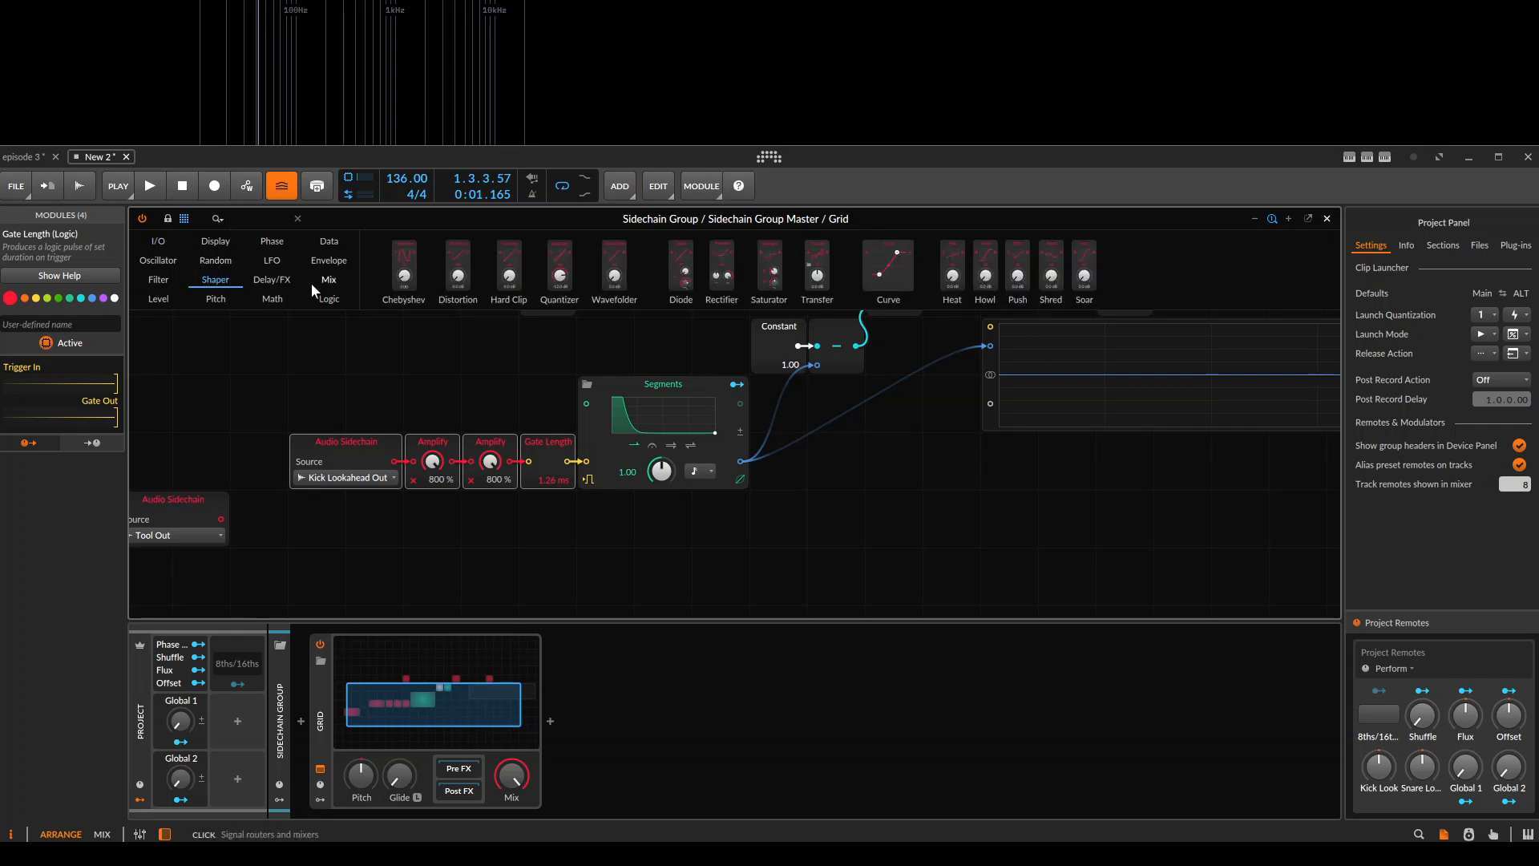
pyautogui.click(333, 280)
pyautogui.click(278, 282)
pyautogui.click(276, 297)
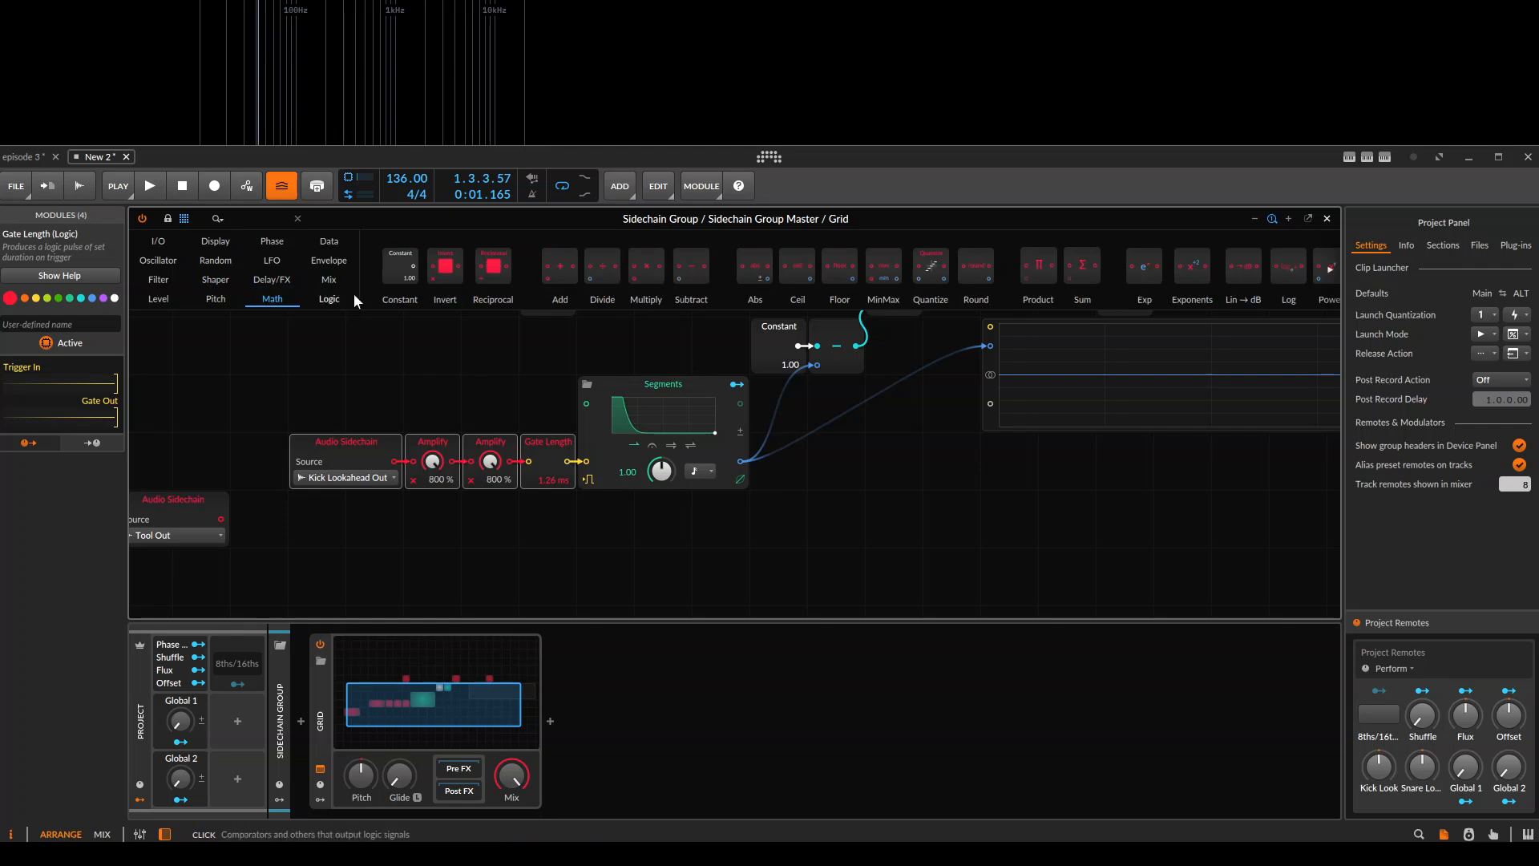
pyautogui.click(350, 297)
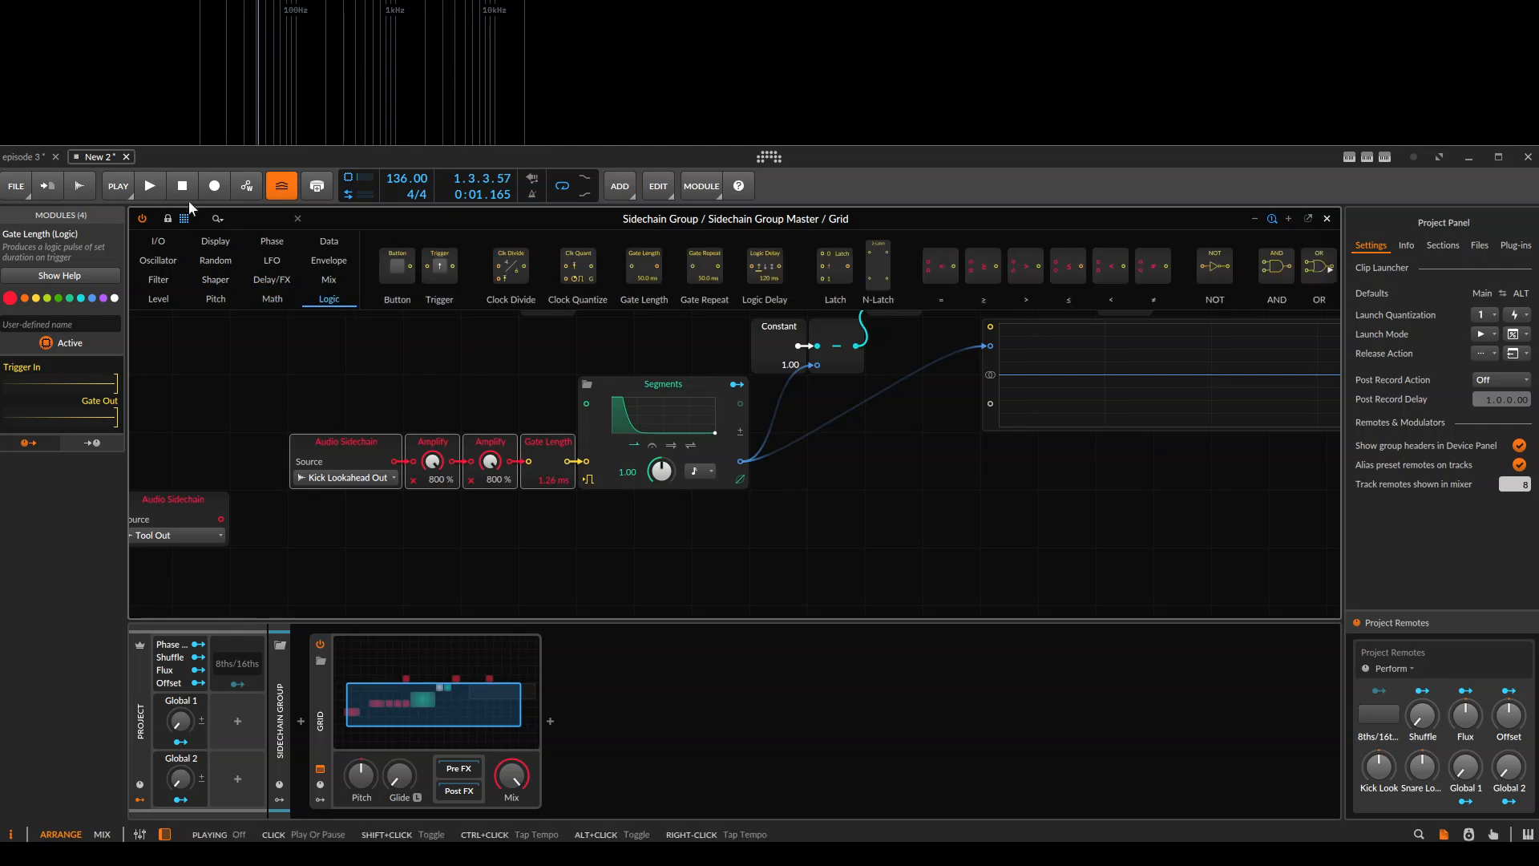
pyautogui.click(262, 220)
pyautogui.write('dela')
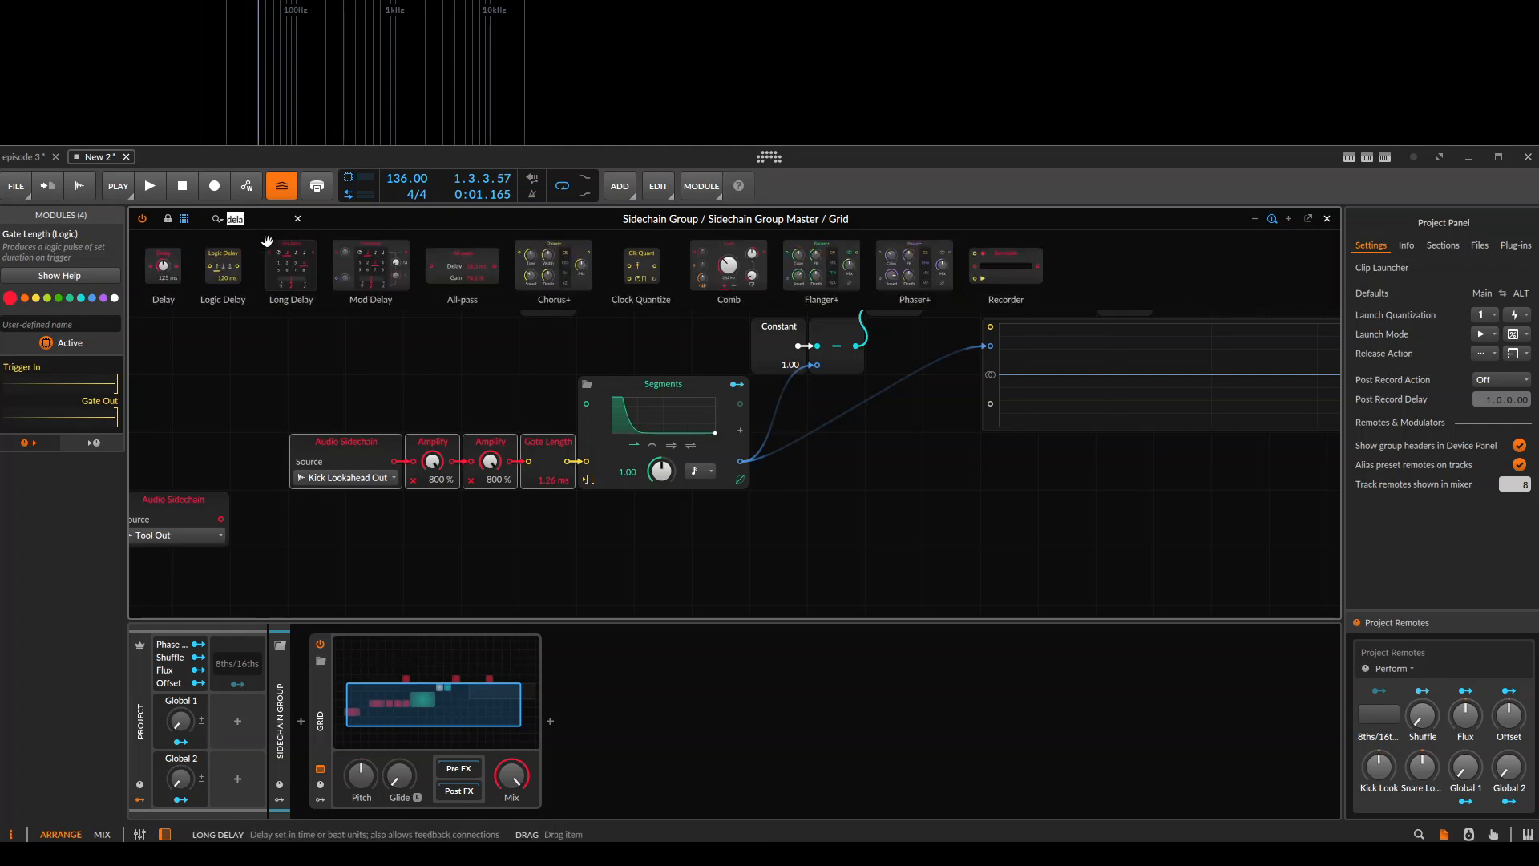
pyautogui.write('v')
pyautogui.hotkey('ctrl', 'a')
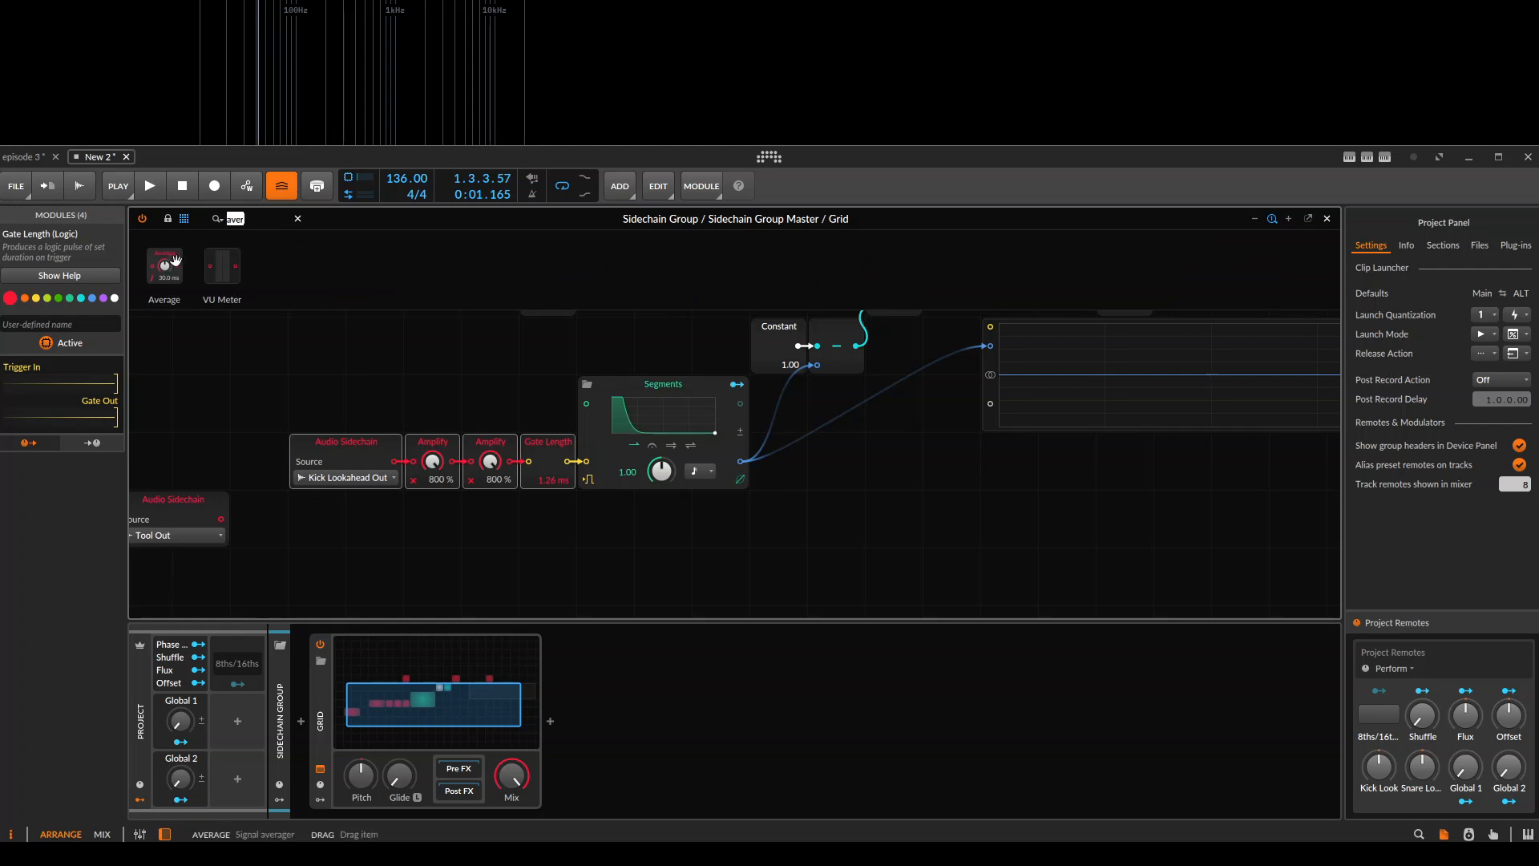
# Browse the Oscillator, Level, Math, Pitch, Logic, Mix, Delay/FX, Shaper and Filter modules in the unfiltered module library.
pyautogui.press('BackSpace')
pyautogui.click(157, 259)
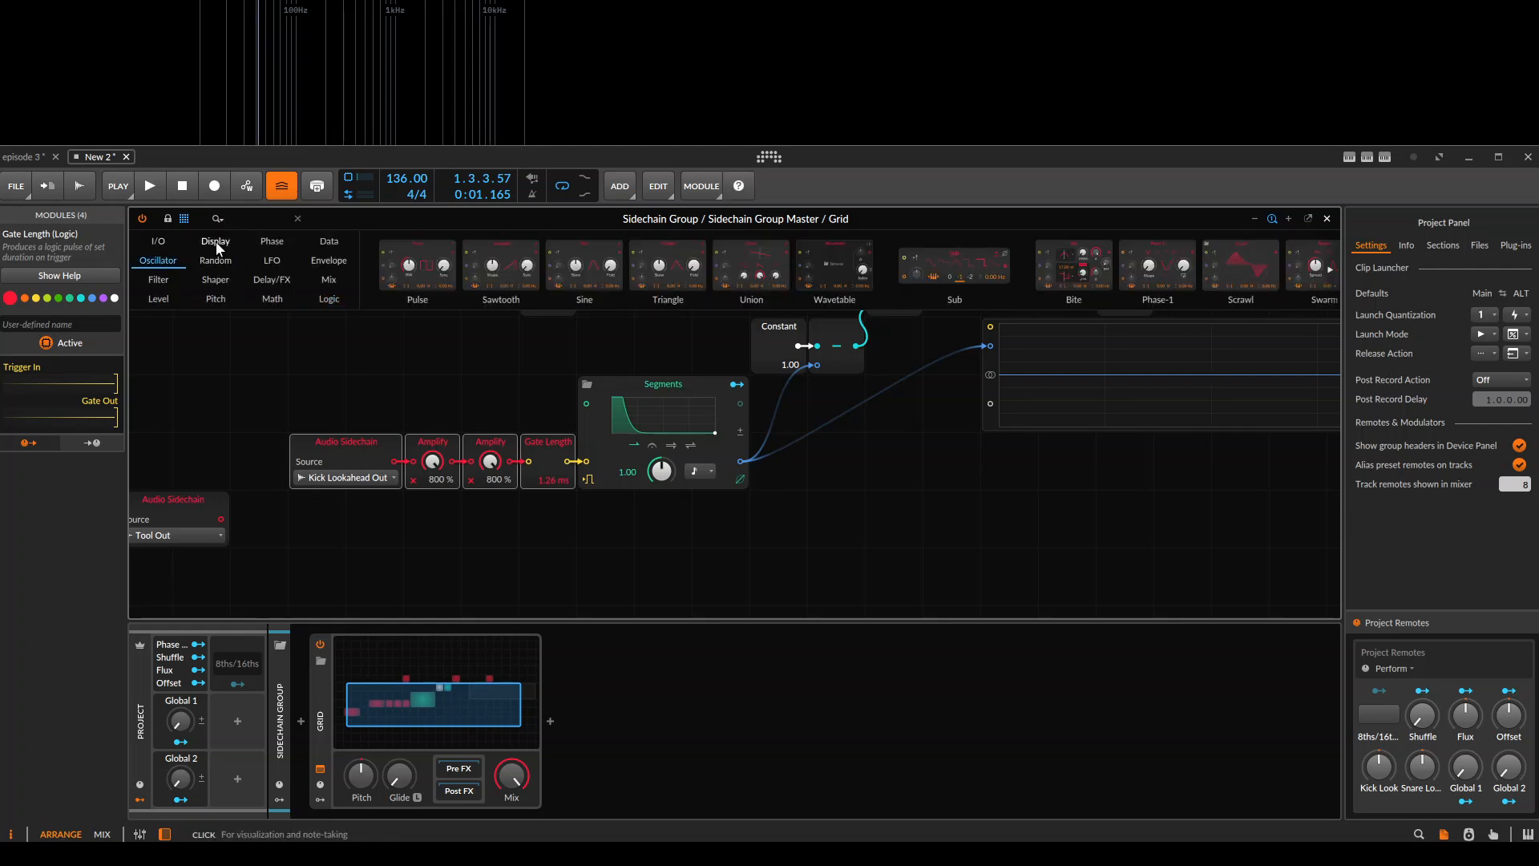
pyautogui.click(217, 287)
pyautogui.click(175, 299)
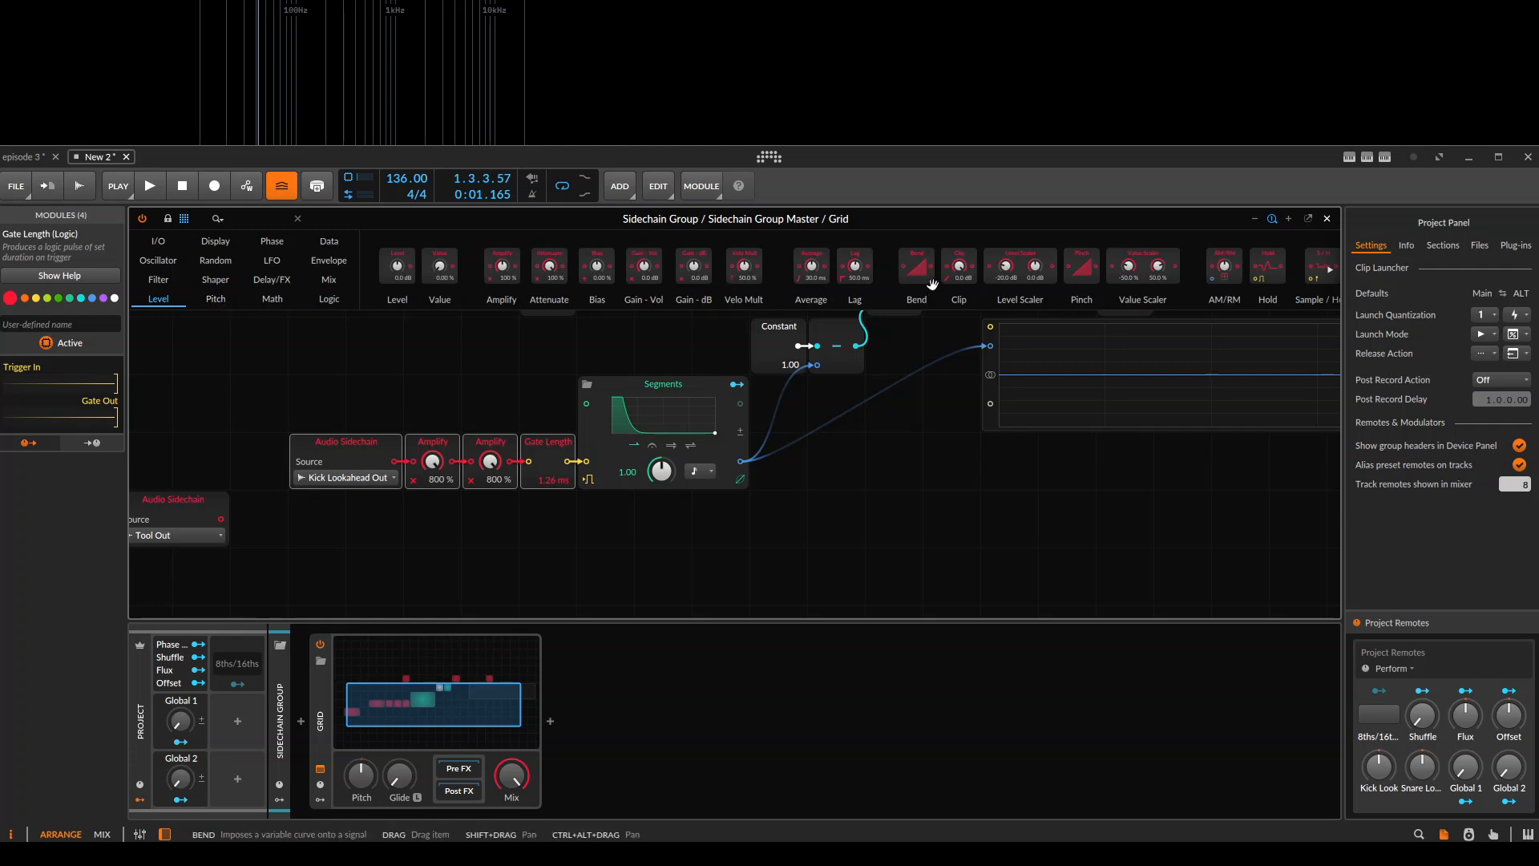
pyautogui.click(273, 300)
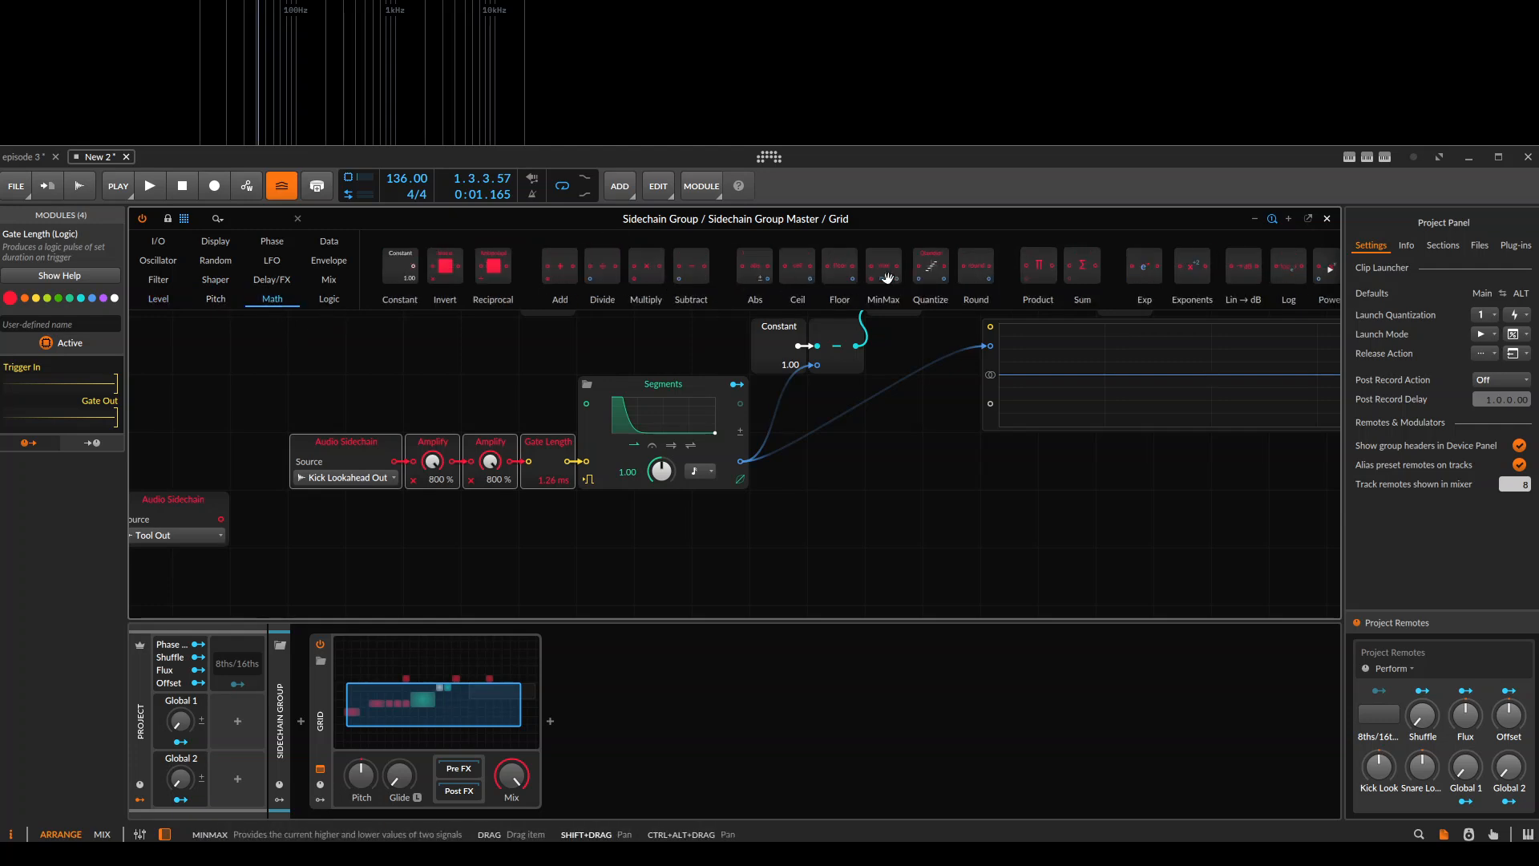
pyautogui.click(210, 301)
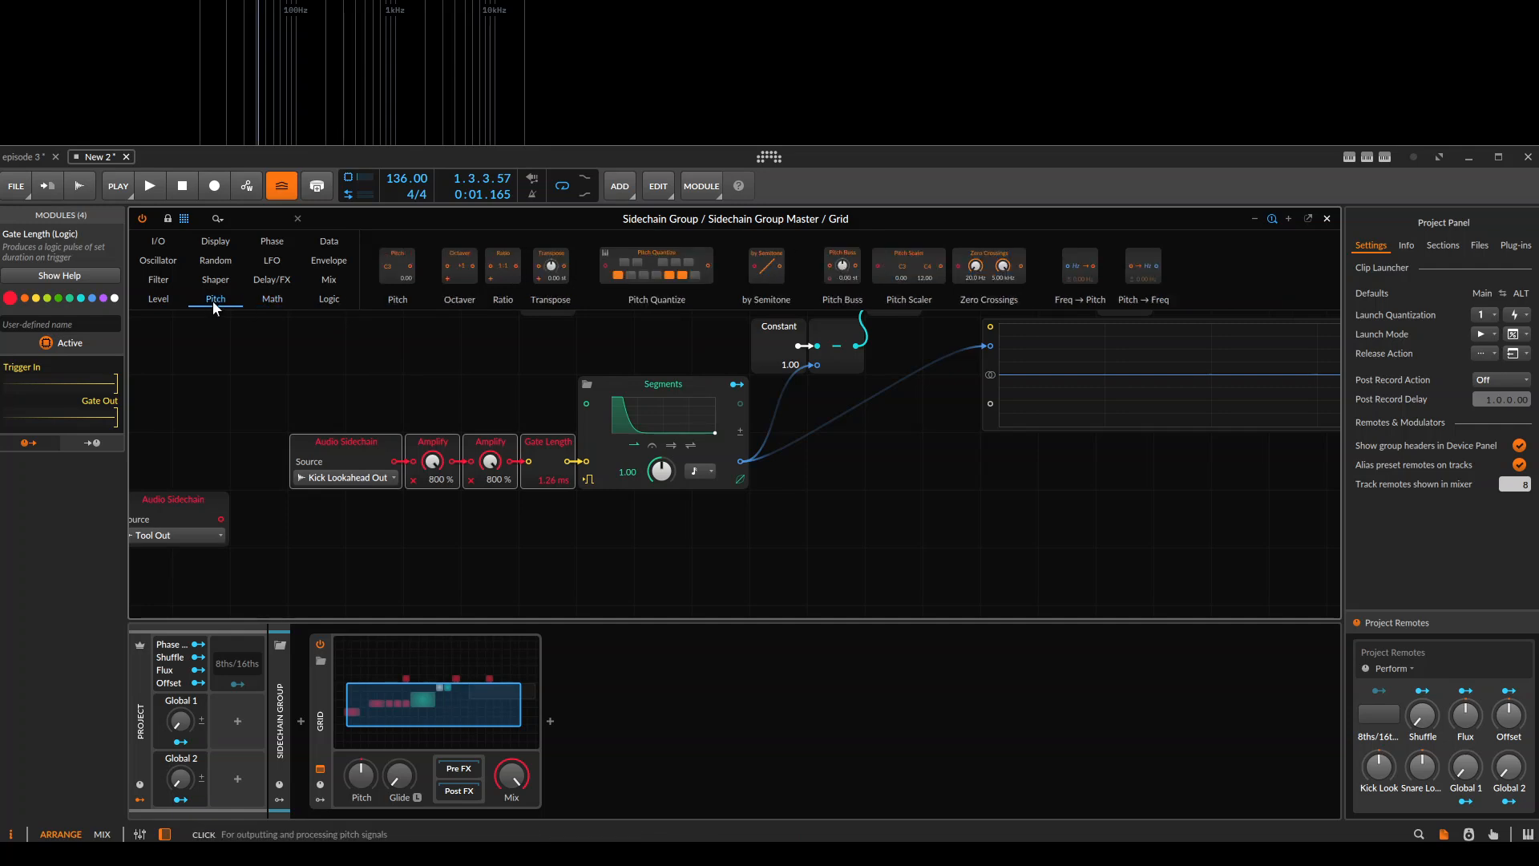
pyautogui.click(330, 299)
pyautogui.scroll(-2, 586, 282)
pyautogui.scroll(-1, 586, 282)
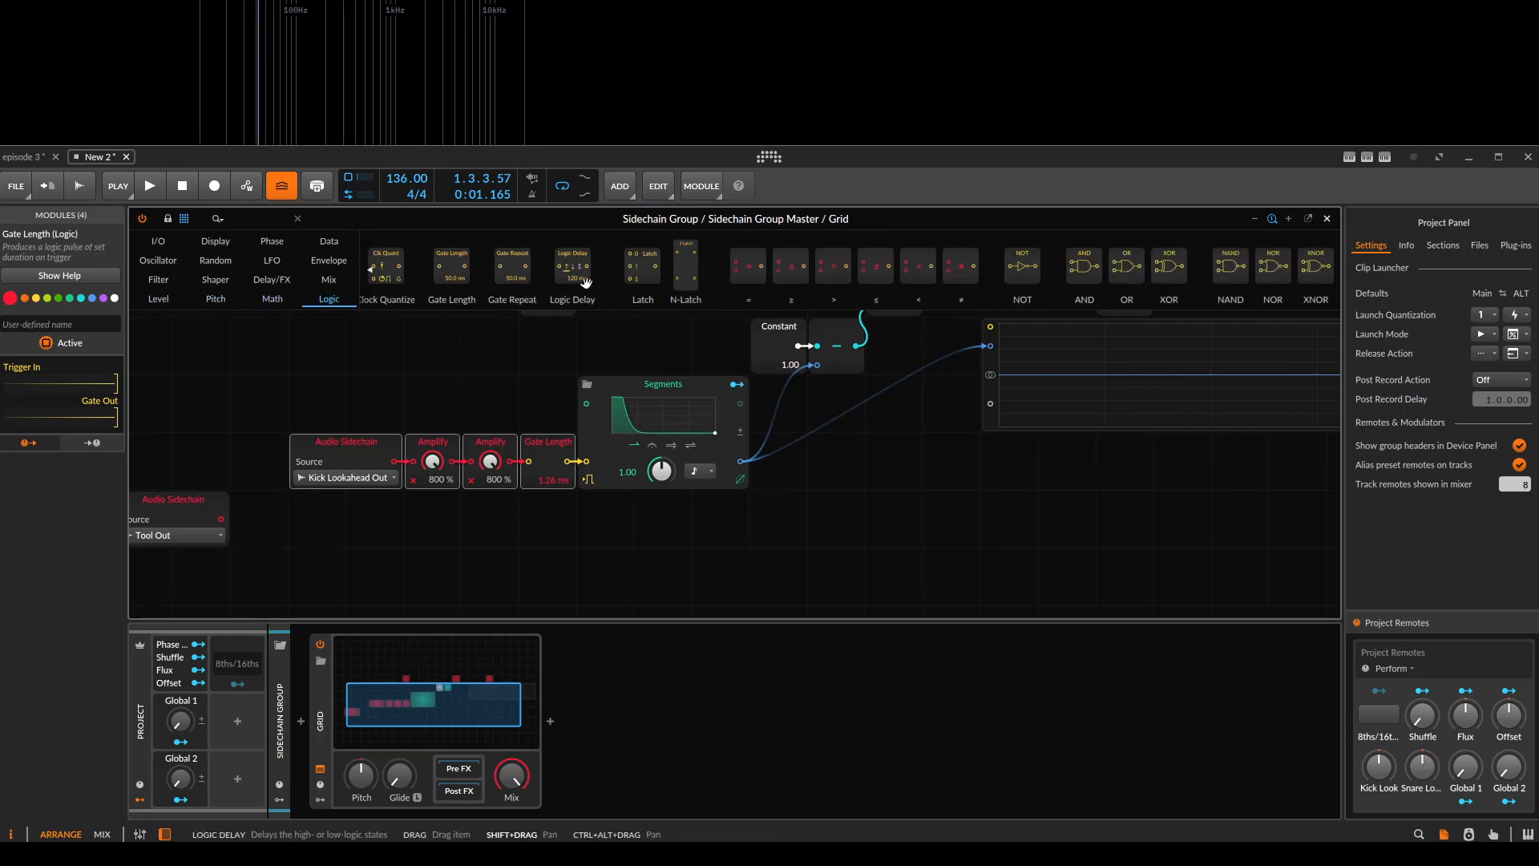
pyautogui.click(327, 282)
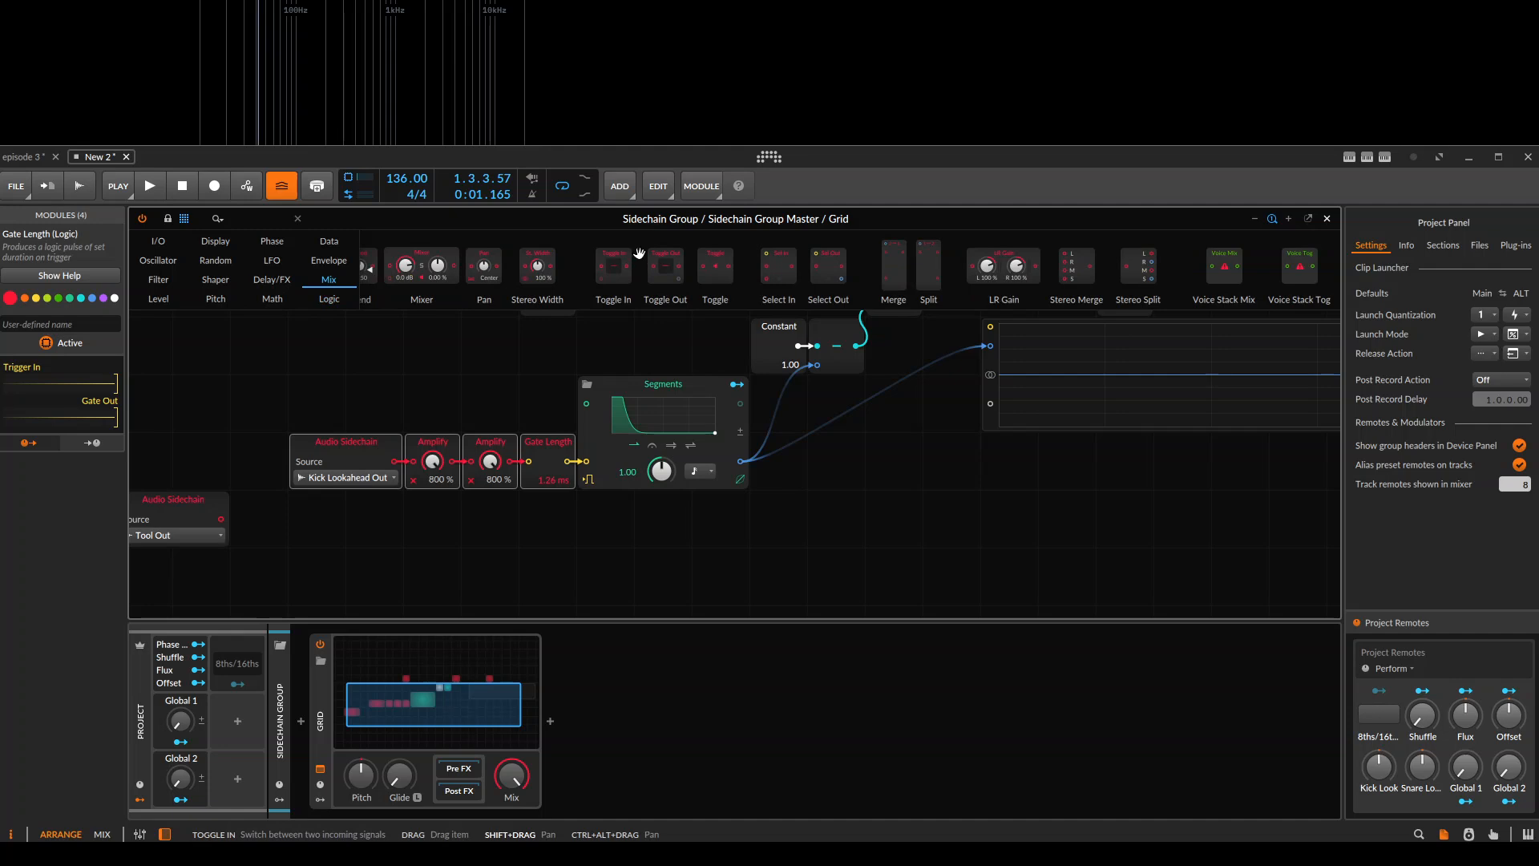
pyautogui.click(271, 282)
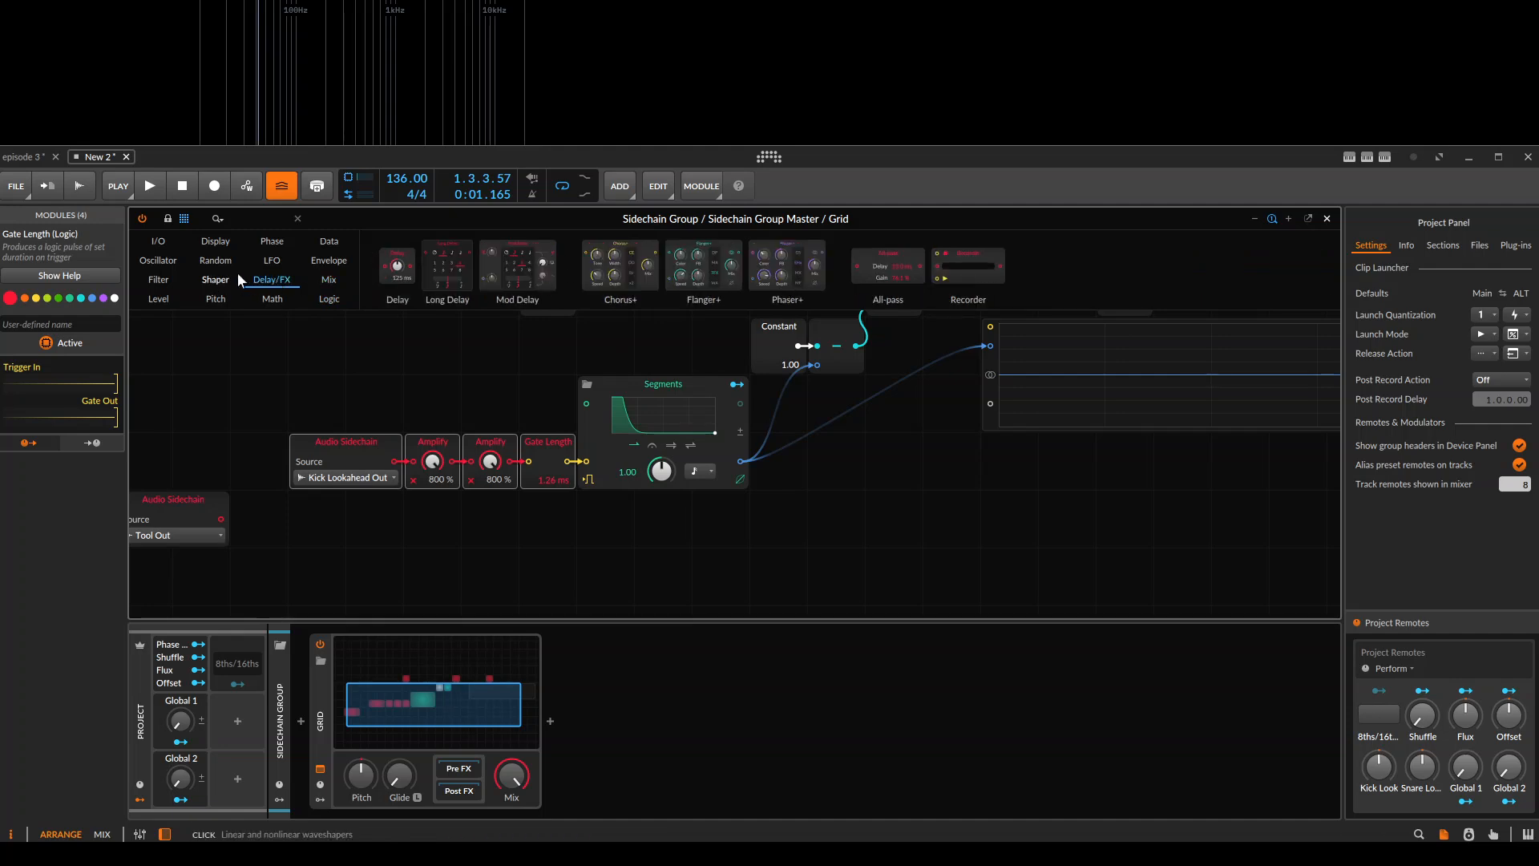
pyautogui.click(215, 282)
pyautogui.click(152, 280)
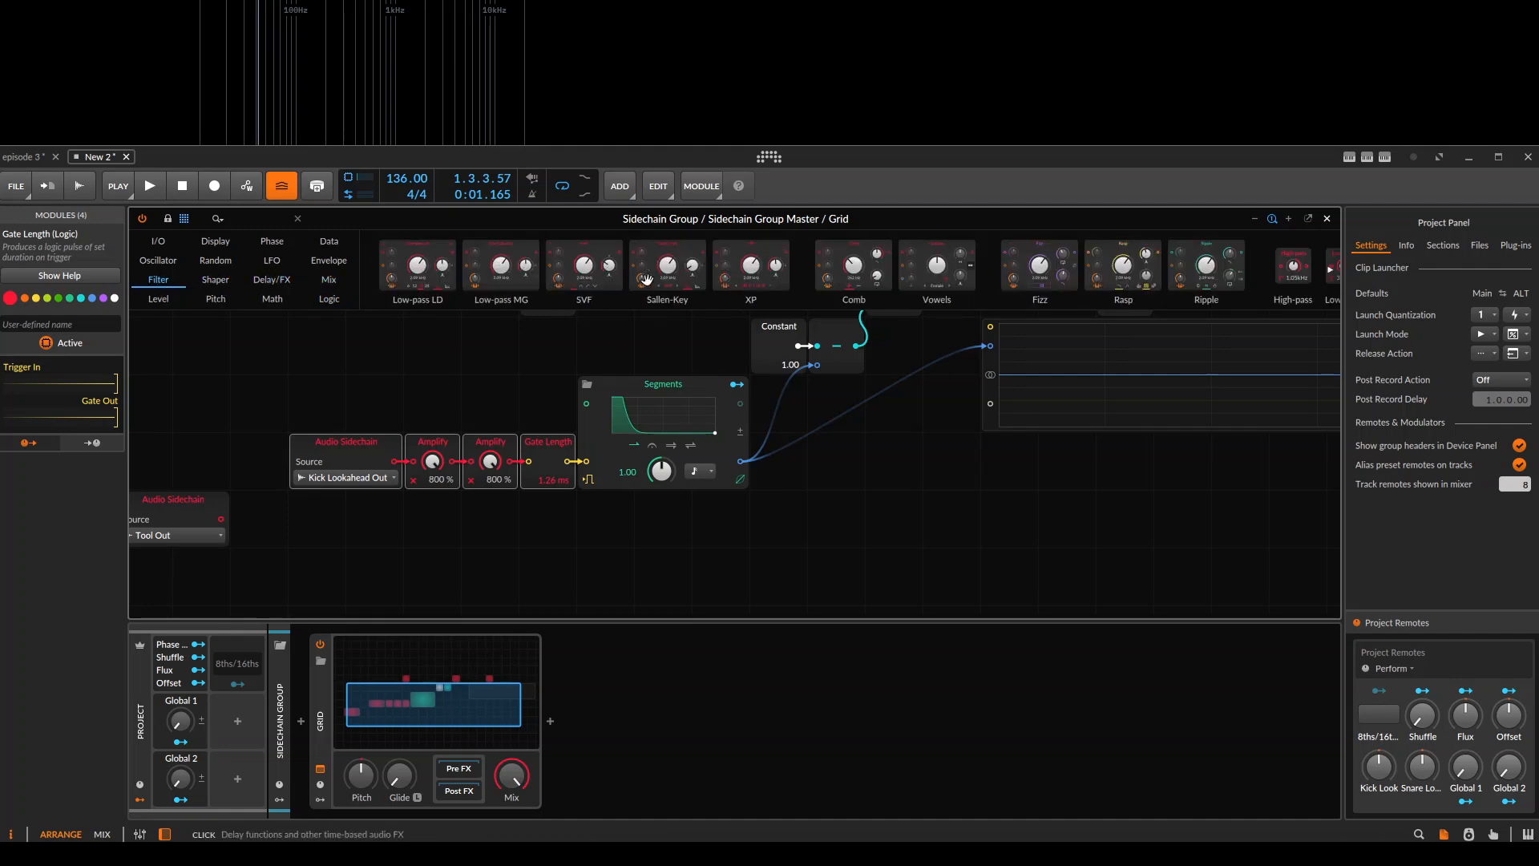
# Insert a Slope ↗ module from the Envelope modules after the Segments output and check the Kick Look remote's value.
pyautogui.click(316, 260)
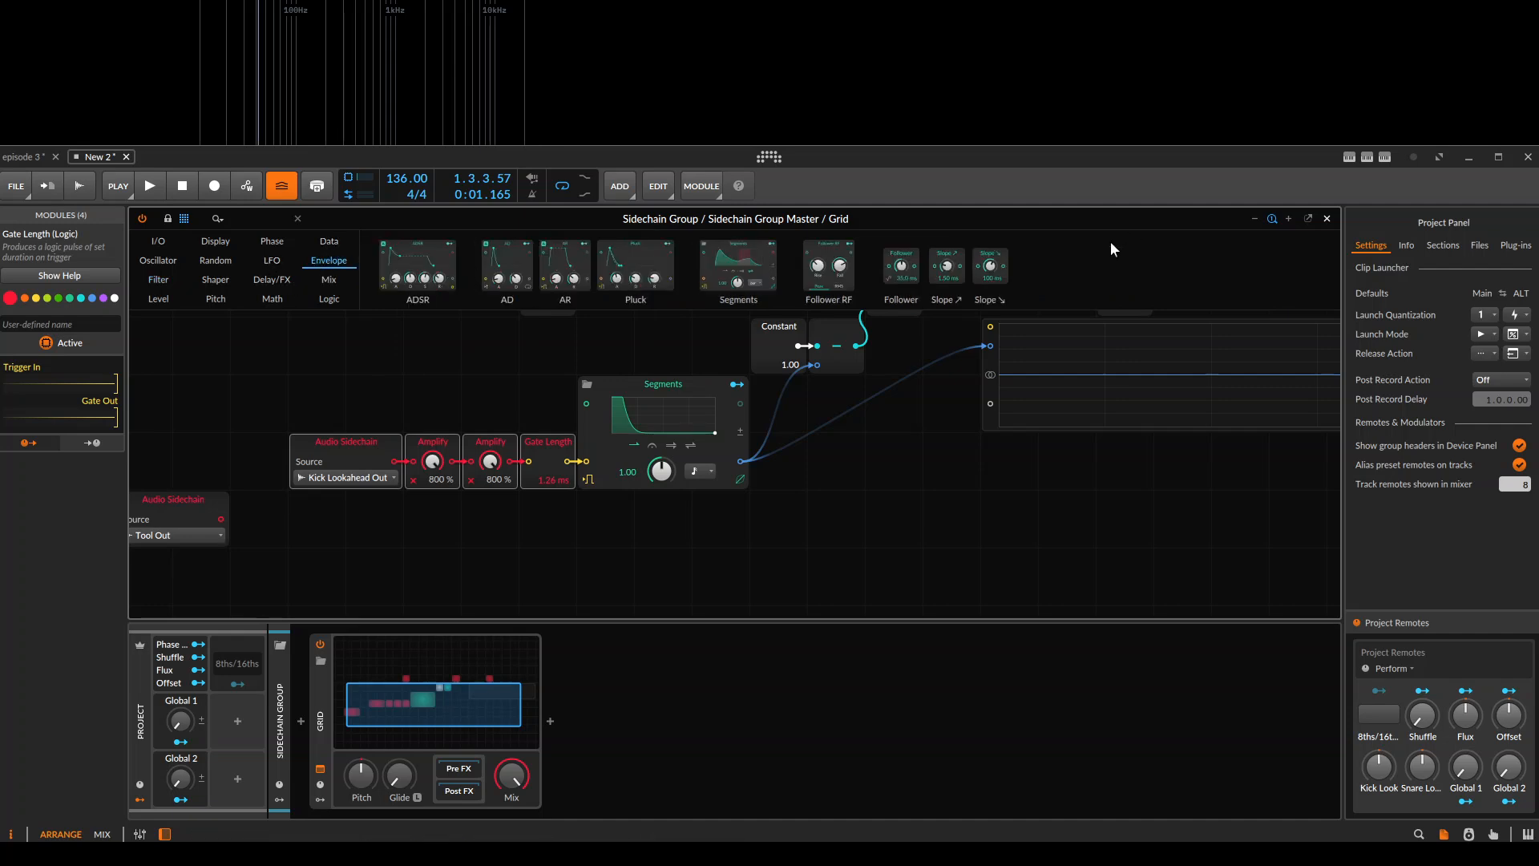
pyautogui.moveTo(949, 262); pyautogui.dragTo(778, 462)
pyautogui.moveTo(1017, 529); pyautogui.dragTo(720, 540)
pyautogui.keyDown('ctrl'); pyautogui.click(1372, 774); pyautogui.keyUp('ctrl')
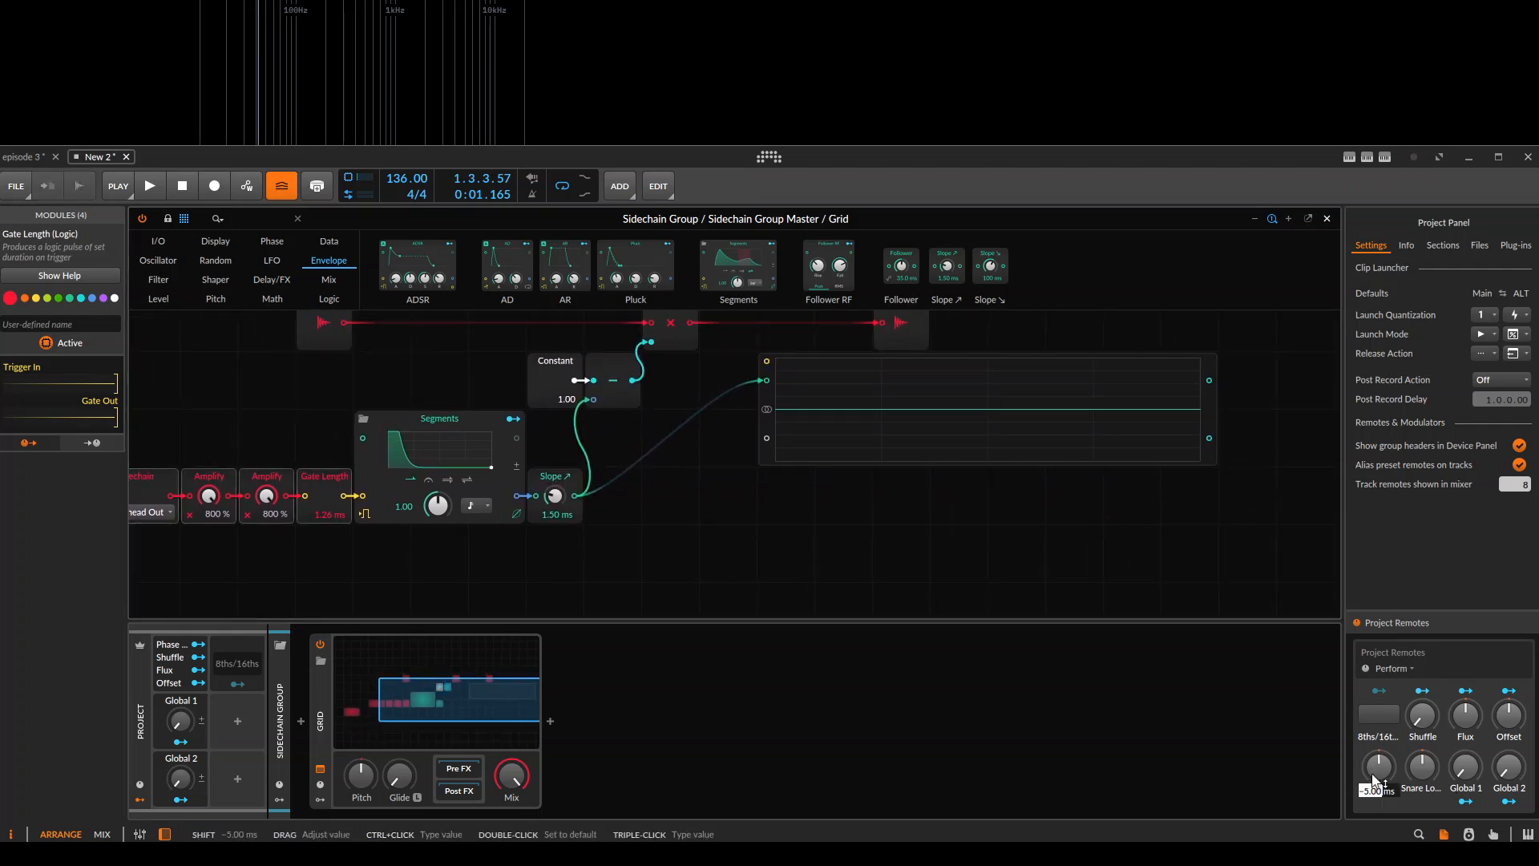
pyautogui.press('Return')
pyautogui.scroll(1, 776, 426)
pyautogui.click(817, 437)
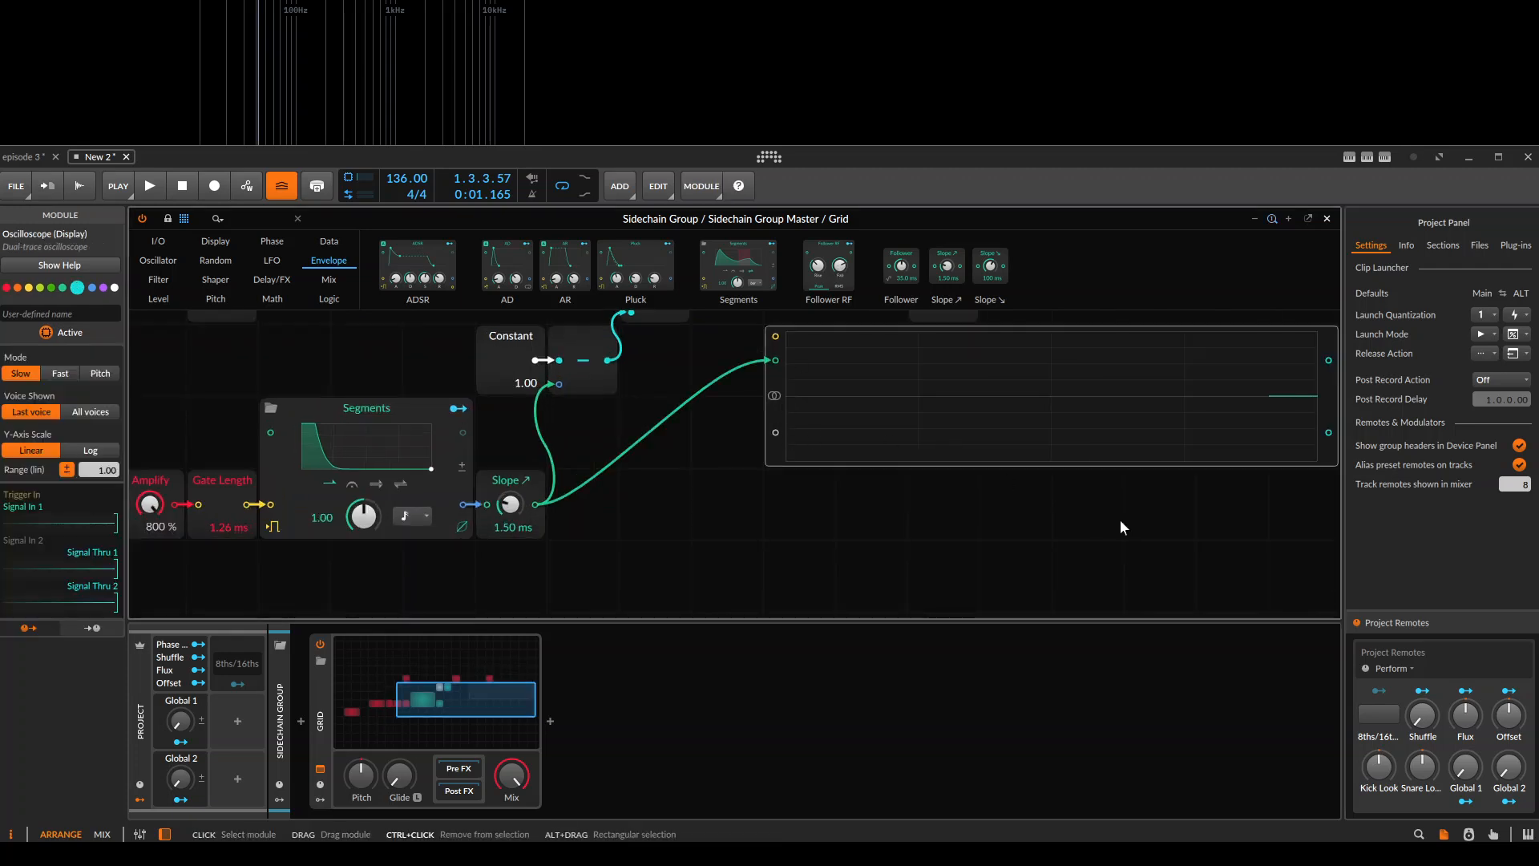
# Extend the Oscilloscope module's height downward to give it a much taller display.
pyautogui.scroll(-3, 1092, 512)
pyautogui.moveTo(1092, 512); pyautogui.dragTo(910, 484)
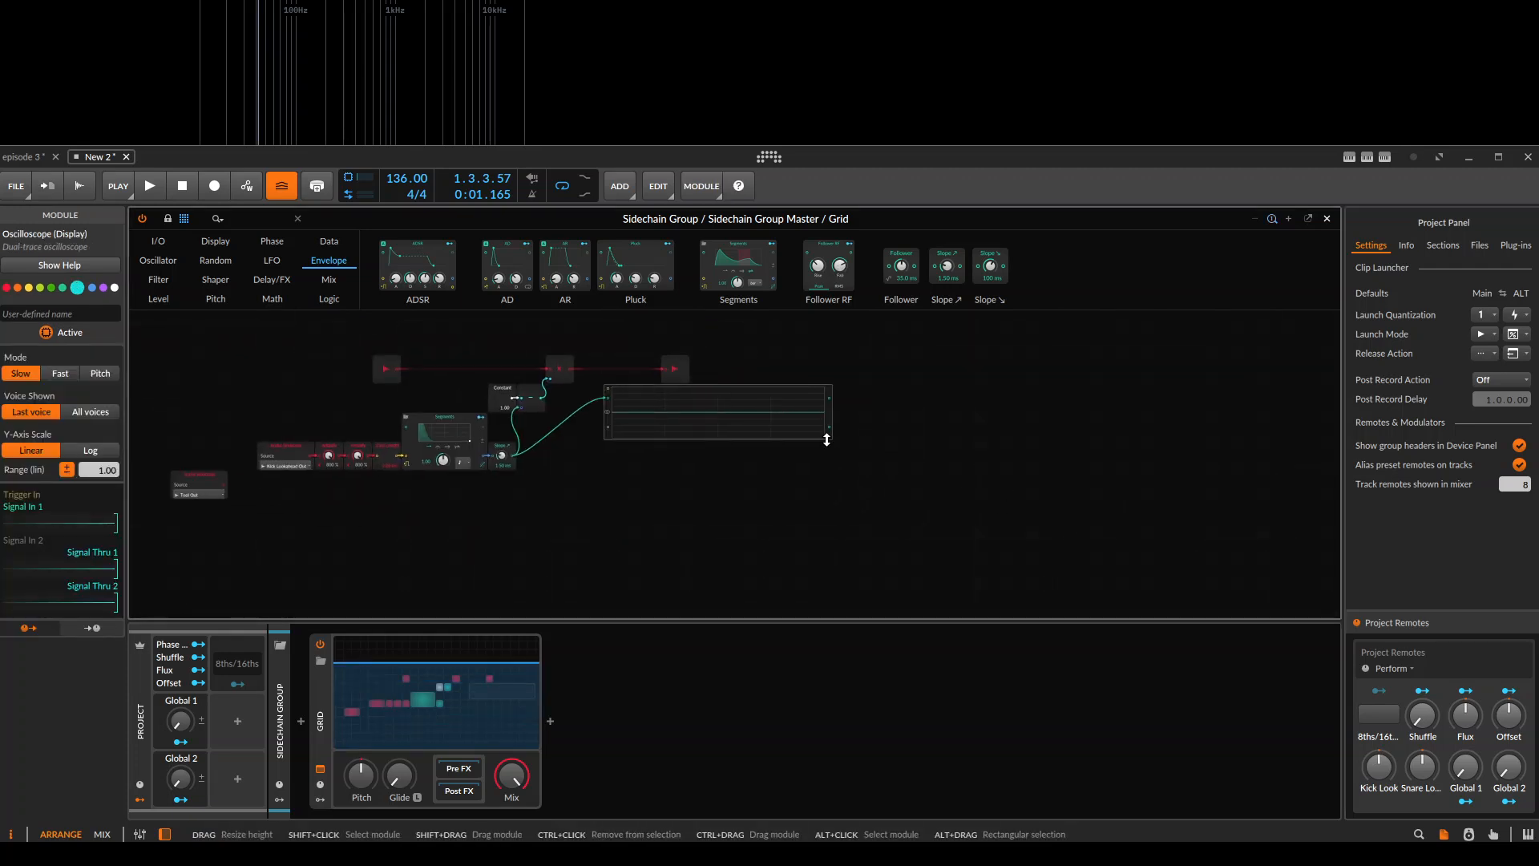
pyautogui.moveTo(830, 440); pyautogui.dragTo(820, 588)
pyautogui.scroll(3, 729, 464)
pyautogui.moveTo(691, 475); pyautogui.dragTo(791, 488)
# Connect the Tool Out Audio Sidechain to the Oscilloscope's second input and play the clip against the Slope output.
pyautogui.moveTo(523, 450)
pyautogui.mouseDown()
pyautogui.moveTo(697, 522)
pyautogui.moveTo(697, 536)
pyautogui.mouseUp()
pyautogui.moveTo(339, 374); pyautogui.dragTo(731, 494)
pyautogui.moveTo(209, 518)
pyautogui.mouseDown()
pyautogui.moveTo(345, 467)
pyautogui.moveTo(898, 438)
pyautogui.mouseUp()
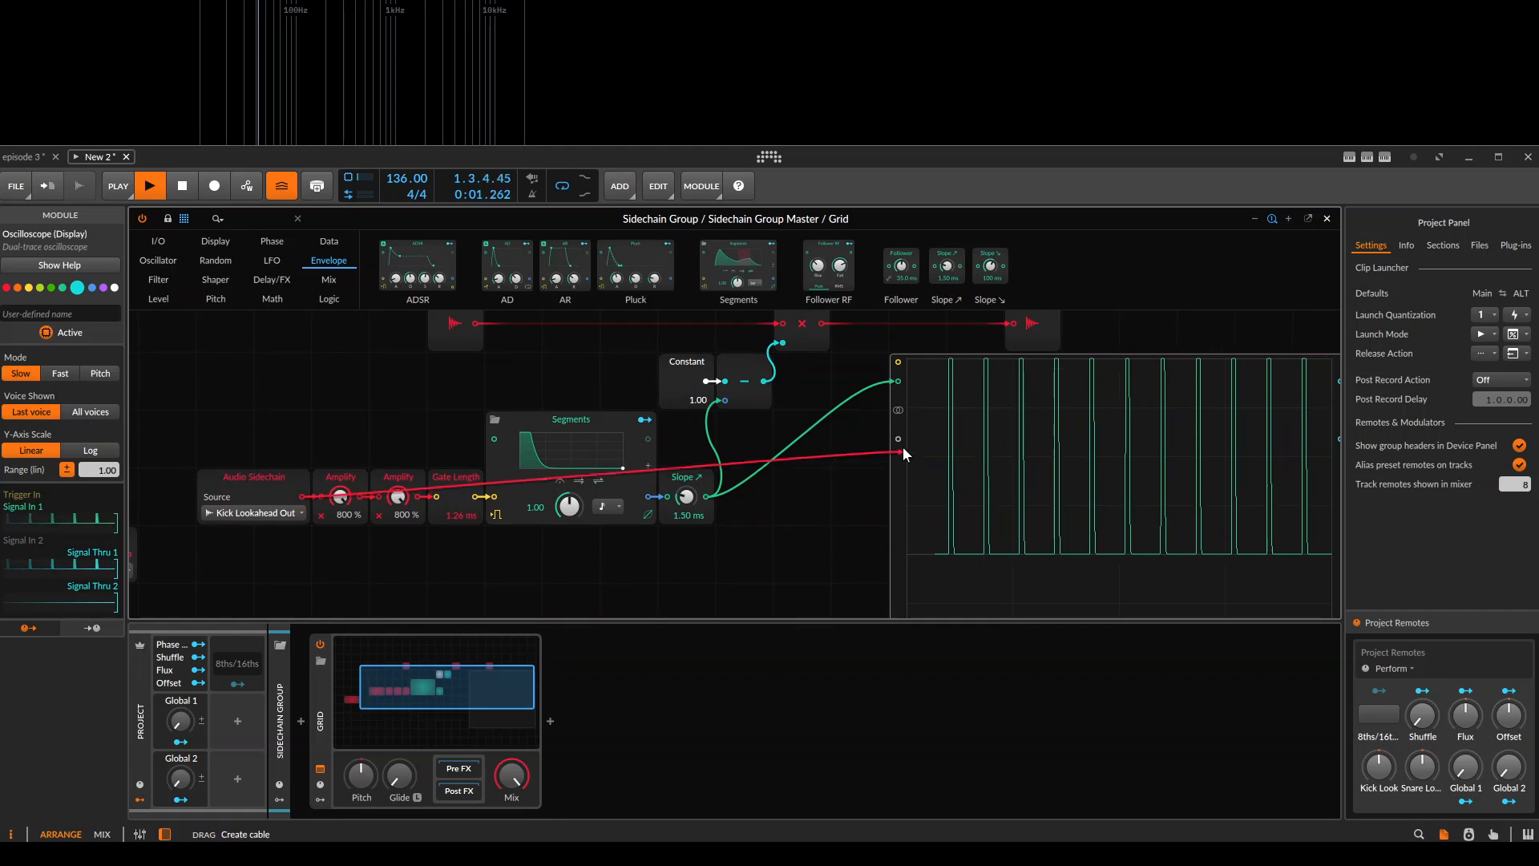
pyautogui.moveTo(770, 484); pyautogui.dragTo(506, 398)
pyautogui.scroll(4, 898, 446)
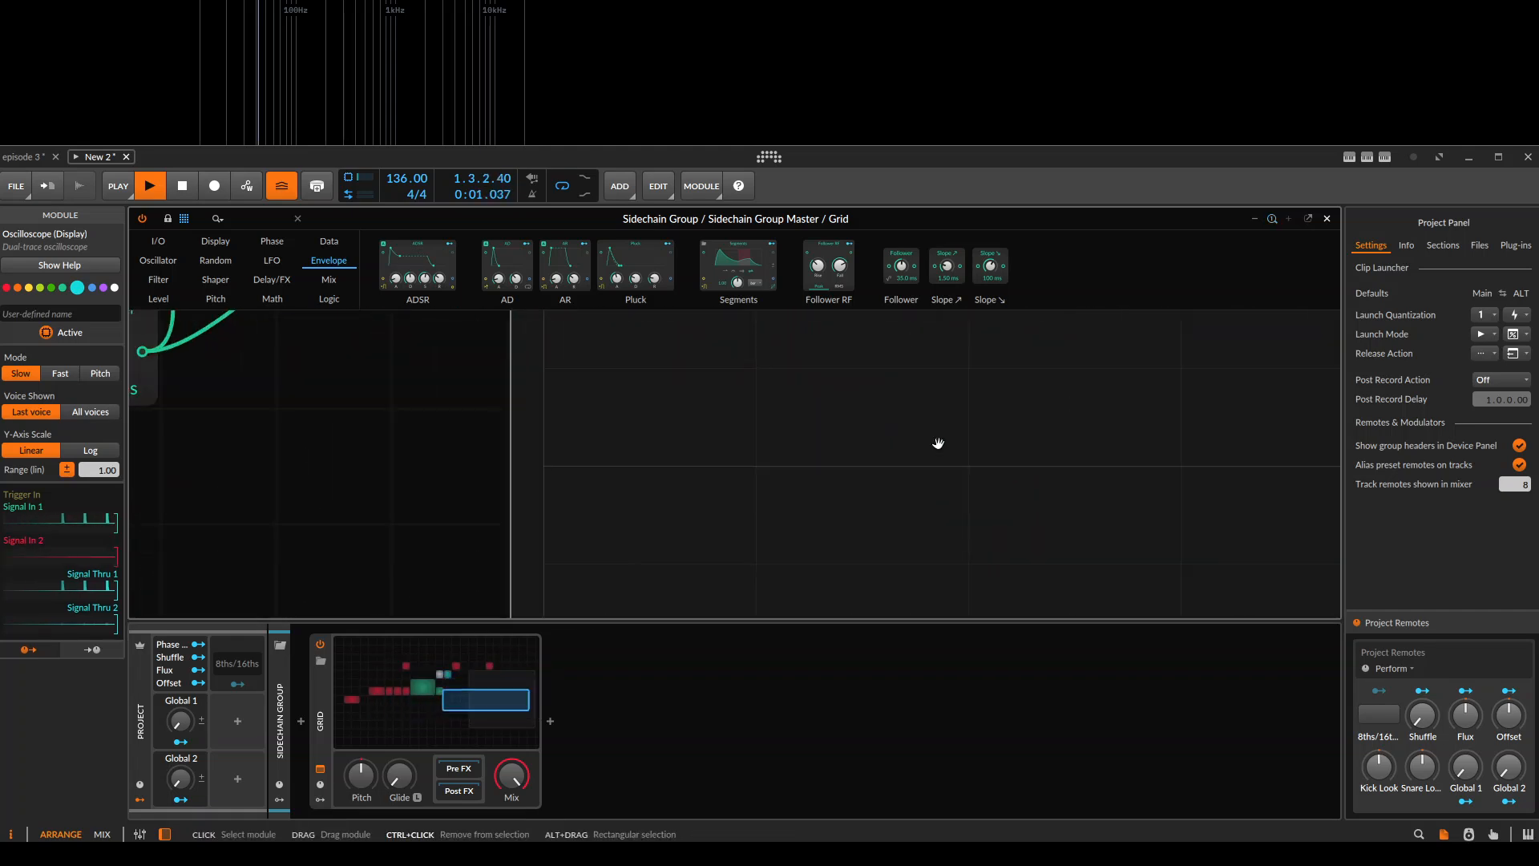
pyautogui.scroll(-3, 898, 446)
pyautogui.press('space')
# Set the Oscilloscope to Fast mode, trigger it from the Gate Length output, and play the clip.
pyautogui.click(60, 374)
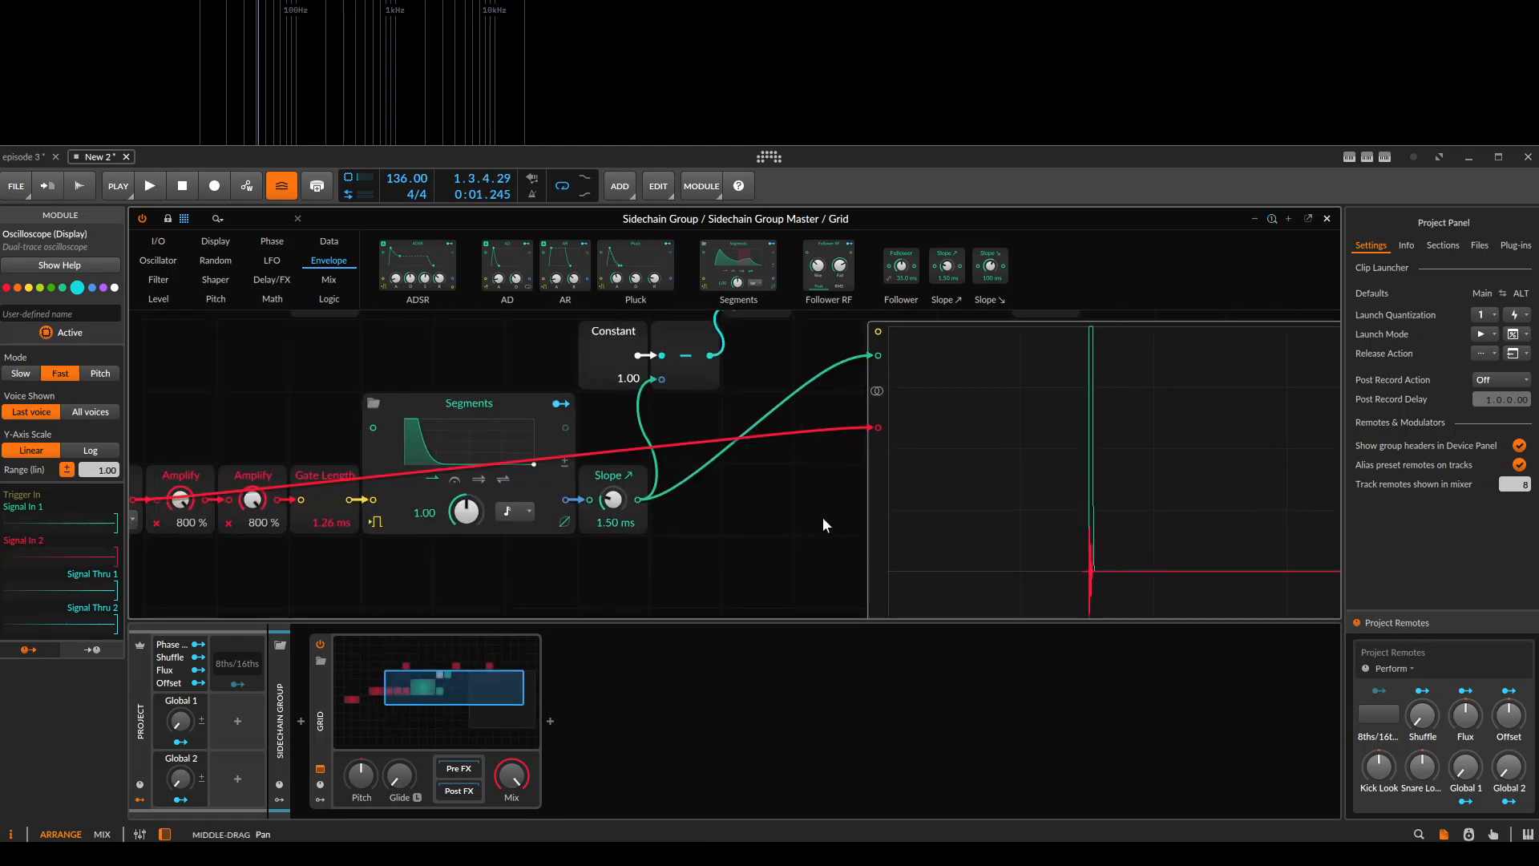
pyautogui.scroll(-3, 561, 481)
pyautogui.moveTo(506, 484); pyautogui.dragTo(819, 384)
pyautogui.press('space')
pyautogui.press('space')
pyautogui.press('space')
pyautogui.press('space')
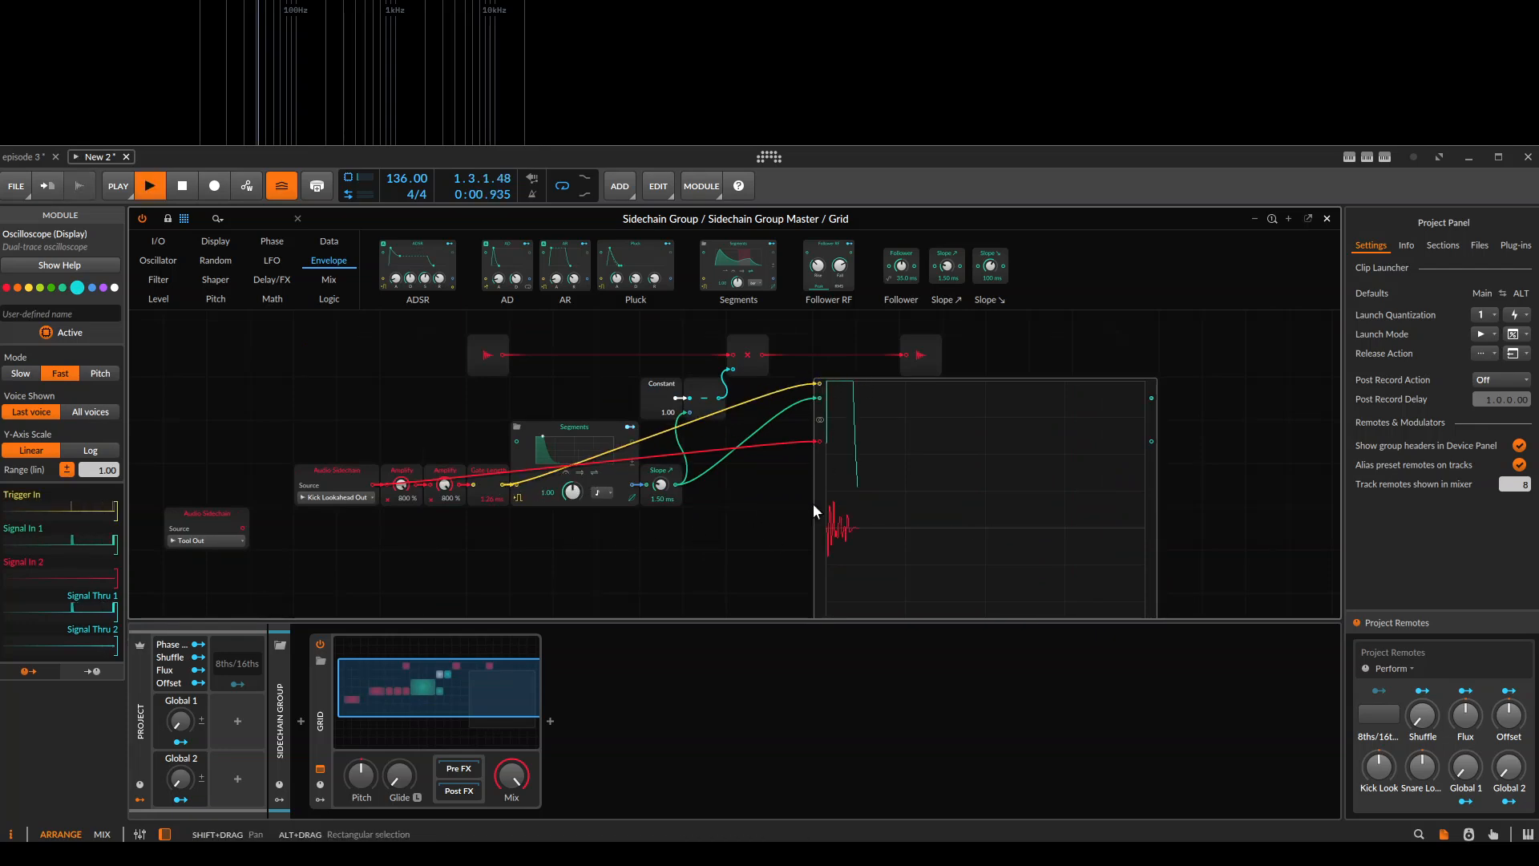
# Play the clip repeatedly and compare the envelope's timing with the kick transient on the Oscilloscope.
pyautogui.scroll(1, 742, 467)
pyautogui.moveTo(925, 459); pyautogui.dragTo(802, 437)
pyautogui.press('space')
pyautogui.press('space')
pyautogui.press('space')
pyautogui.press('space')
pyautogui.press('space')
pyautogui.press('space')
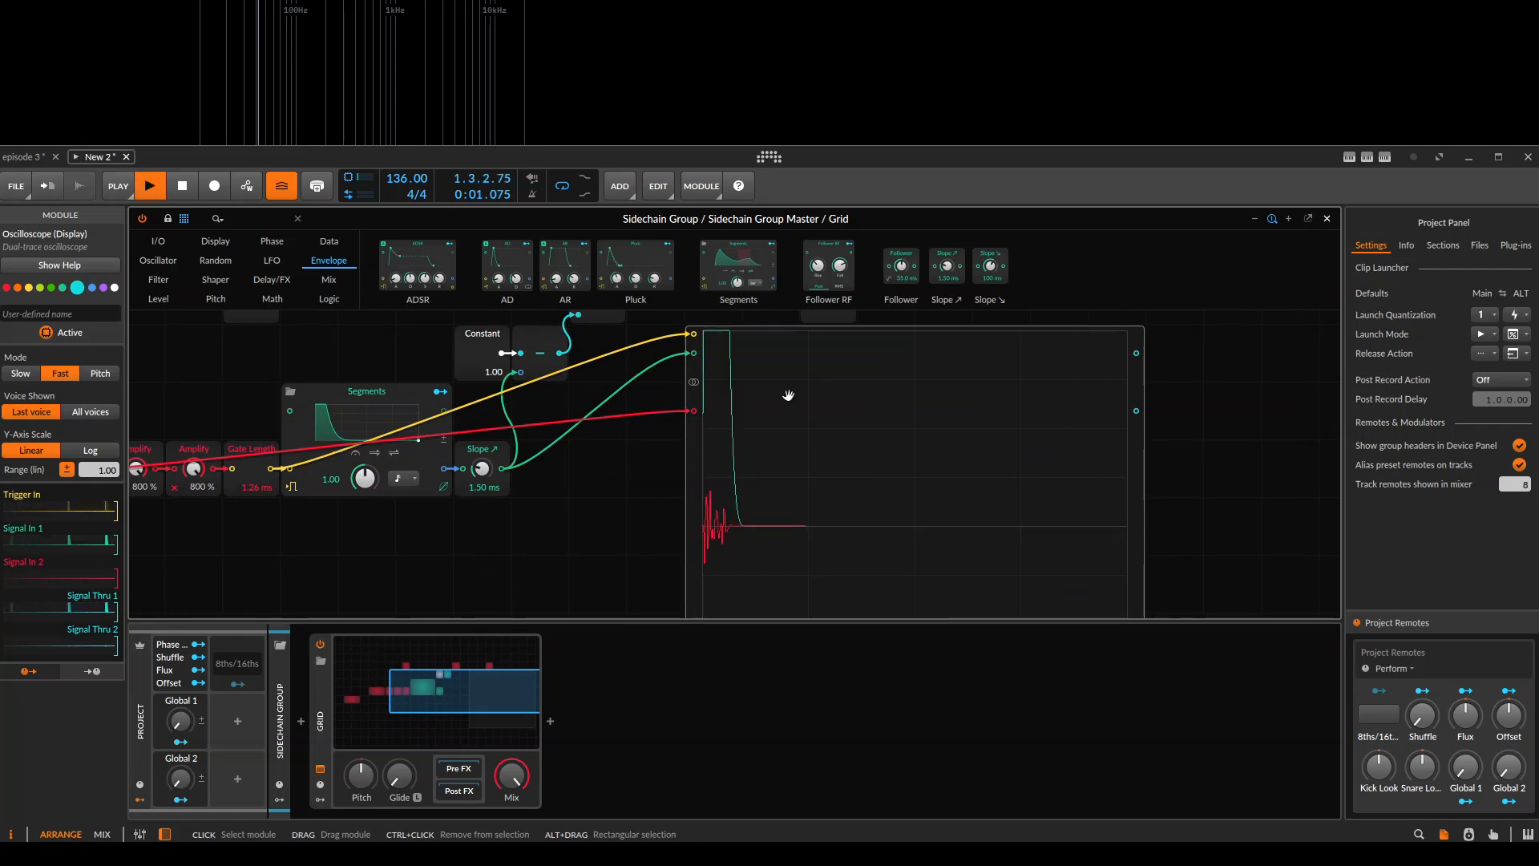
pyautogui.press('space')
pyautogui.press('space')
pyautogui.press('space')
pyautogui.press('space')
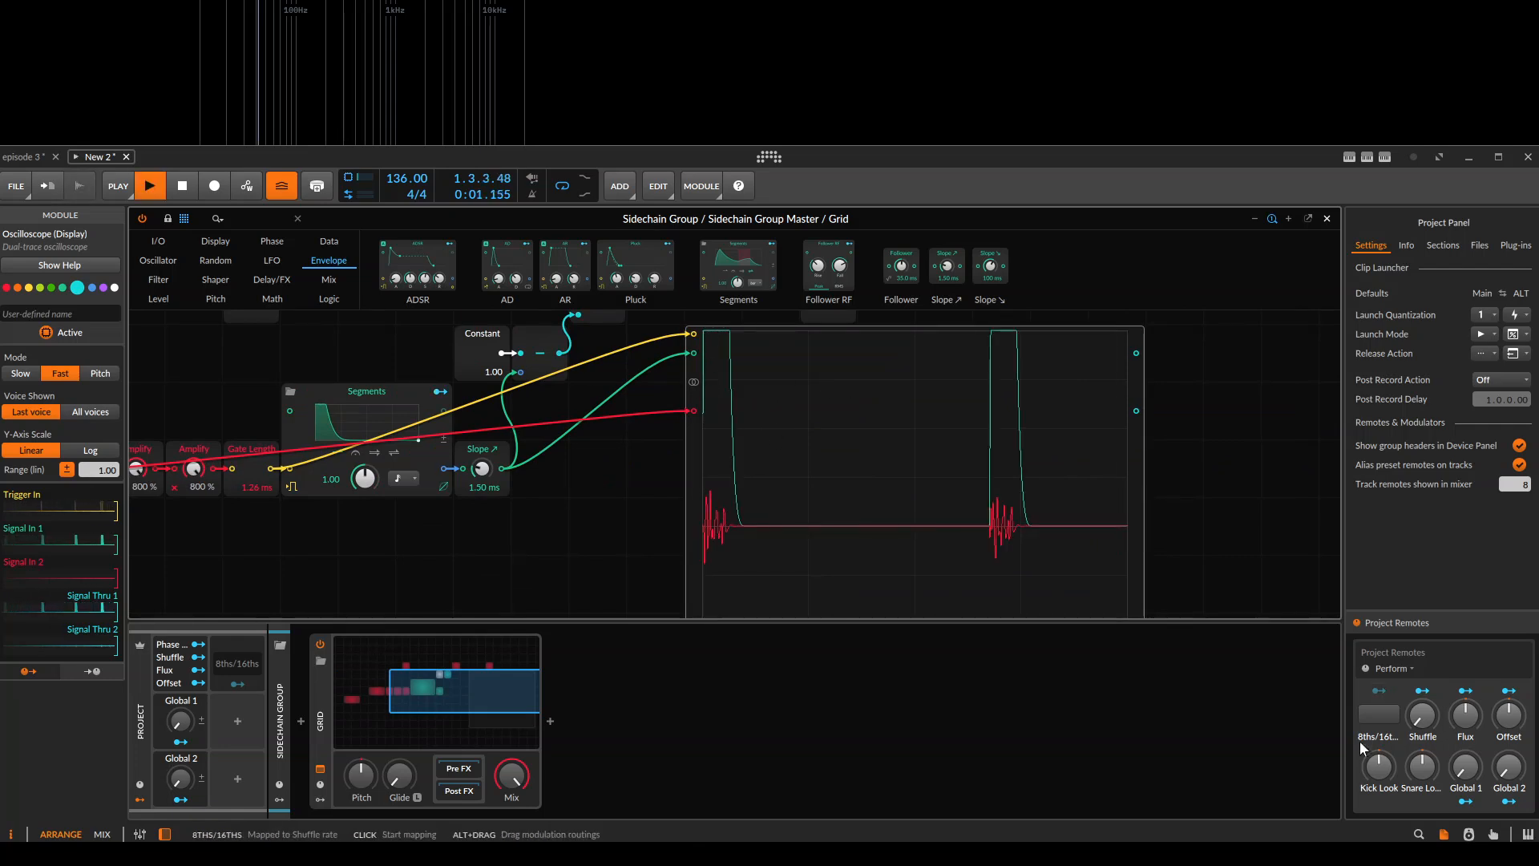
# Adjust the Kick Lookahead remote to -233 ms and play the clip repeatedly to compare the envelope's timing on the Oscilloscope.
pyautogui.moveTo(1379, 714)
pyautogui.press('space')
pyautogui.press('space')
pyautogui.press('space')
pyautogui.press('space')
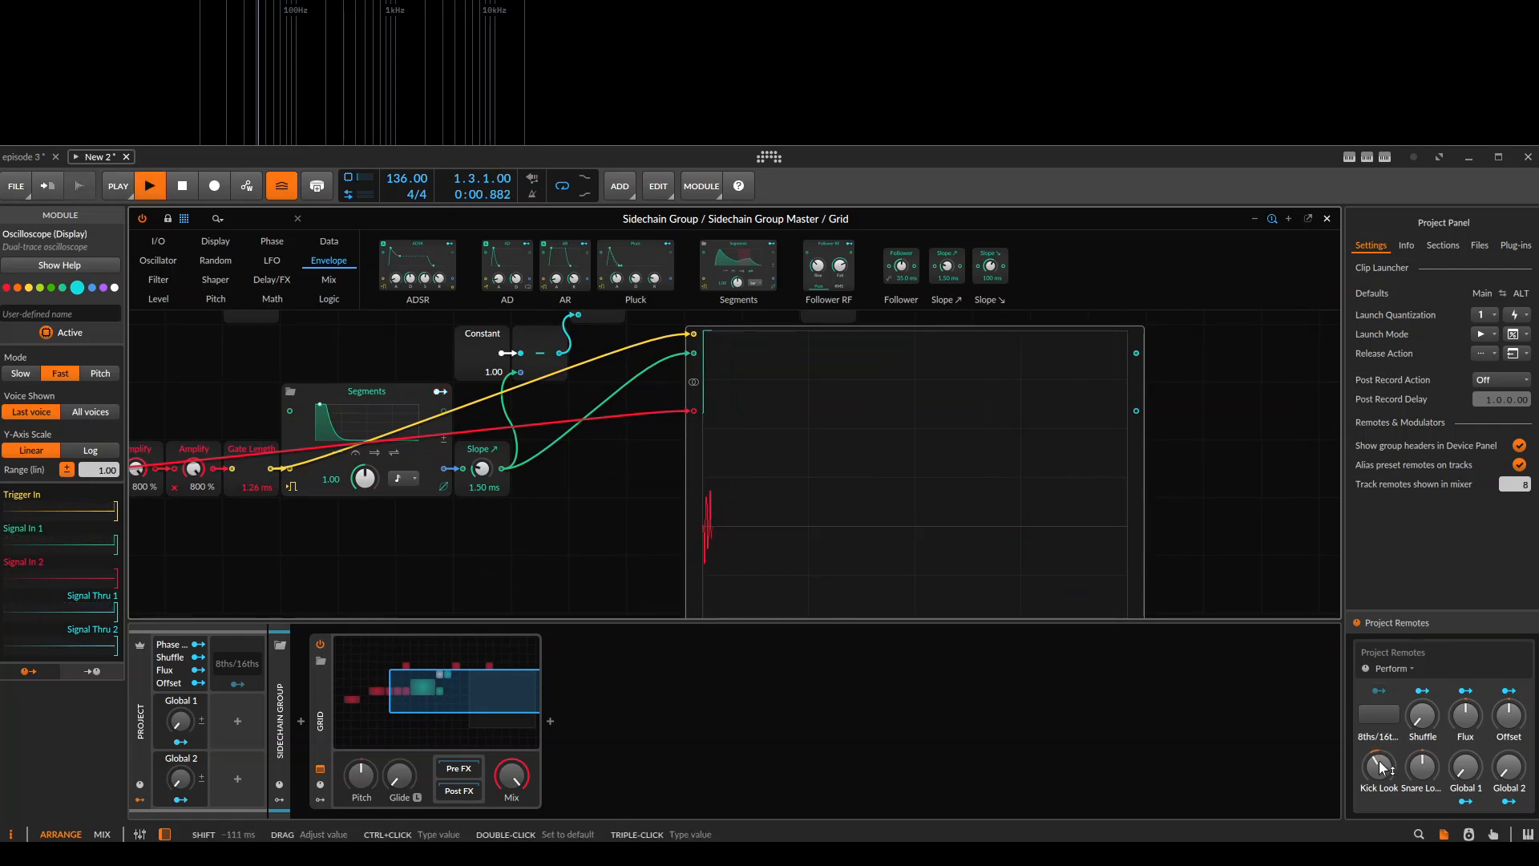
pyautogui.moveTo(1380, 770); pyautogui.dragTo(1379, 768)
pyautogui.press('space')
pyautogui.press('space')
pyautogui.press('space')
pyautogui.press('space')
pyautogui.press('space')
pyautogui.doubleClick(1380, 769)
# Trace the signal path from the Kick Lookahead Out Audio Sidechain to the Oscilloscope's trigger and signal inputs.
pyautogui.press('space')
pyautogui.press('space')
pyautogui.press('space')
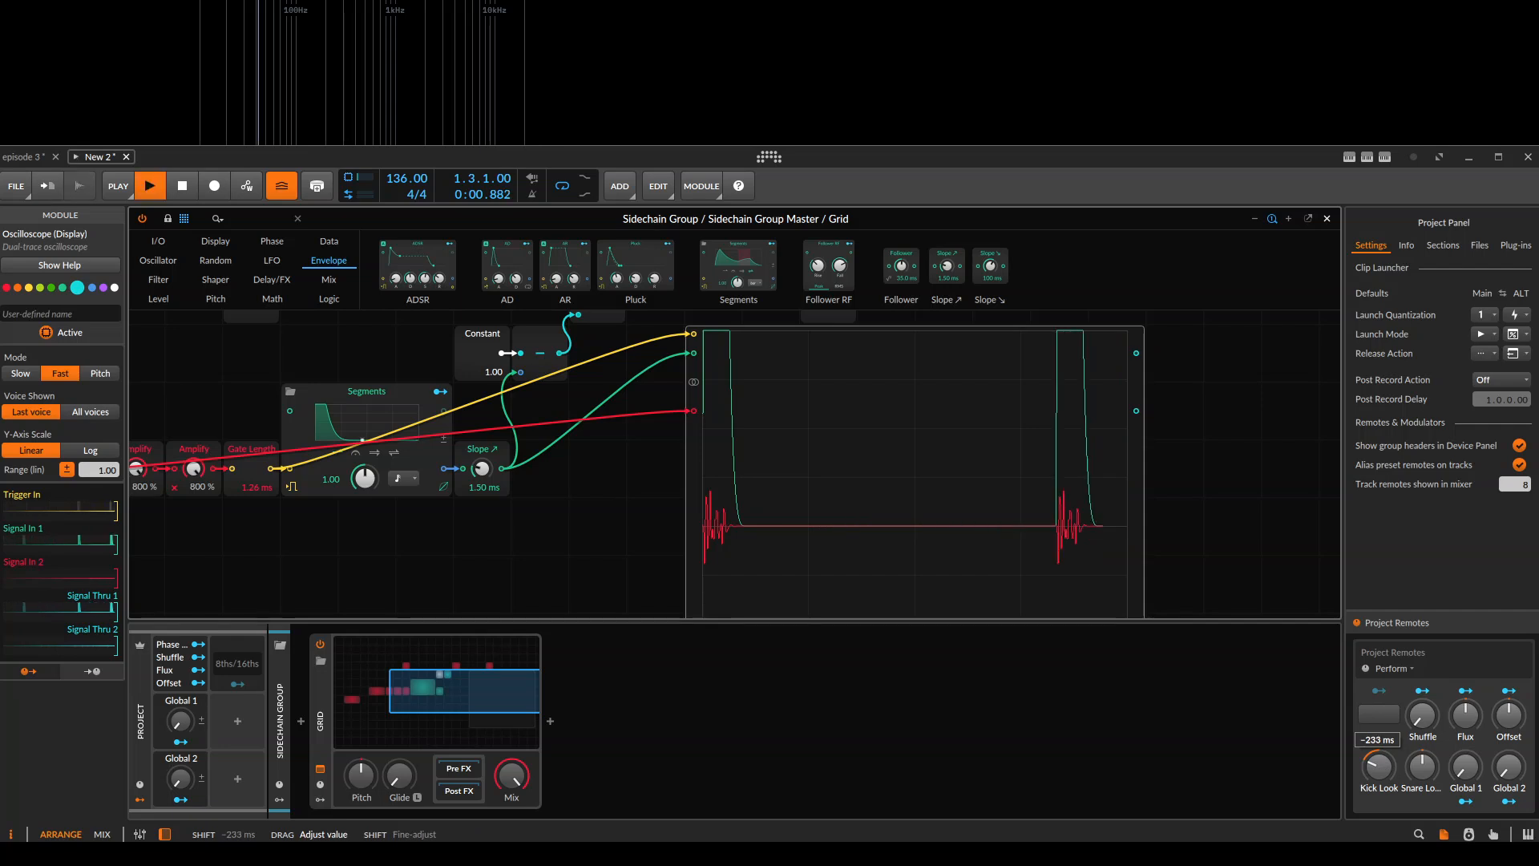
pyautogui.scroll(-1, 635, 385)
pyautogui.moveTo(545, 522); pyautogui.dragTo(634, 489)
pyautogui.press('space')
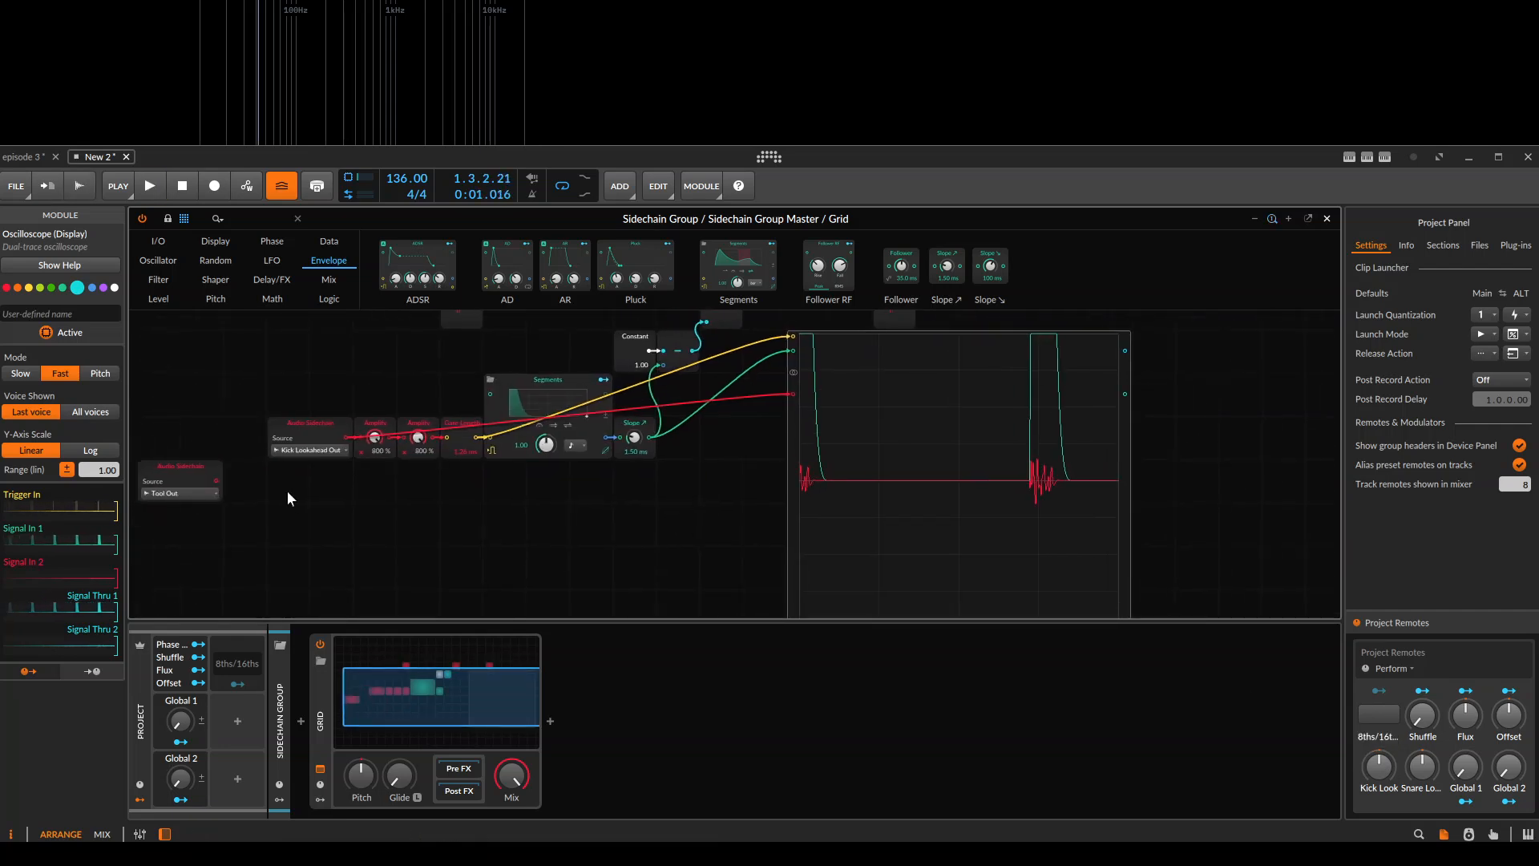
pyautogui.moveTo(346, 438); pyautogui.dragTo(728, 346)
pyautogui.moveTo(299, 491); pyautogui.dragTo(302, 485)
pyautogui.click(324, 430)
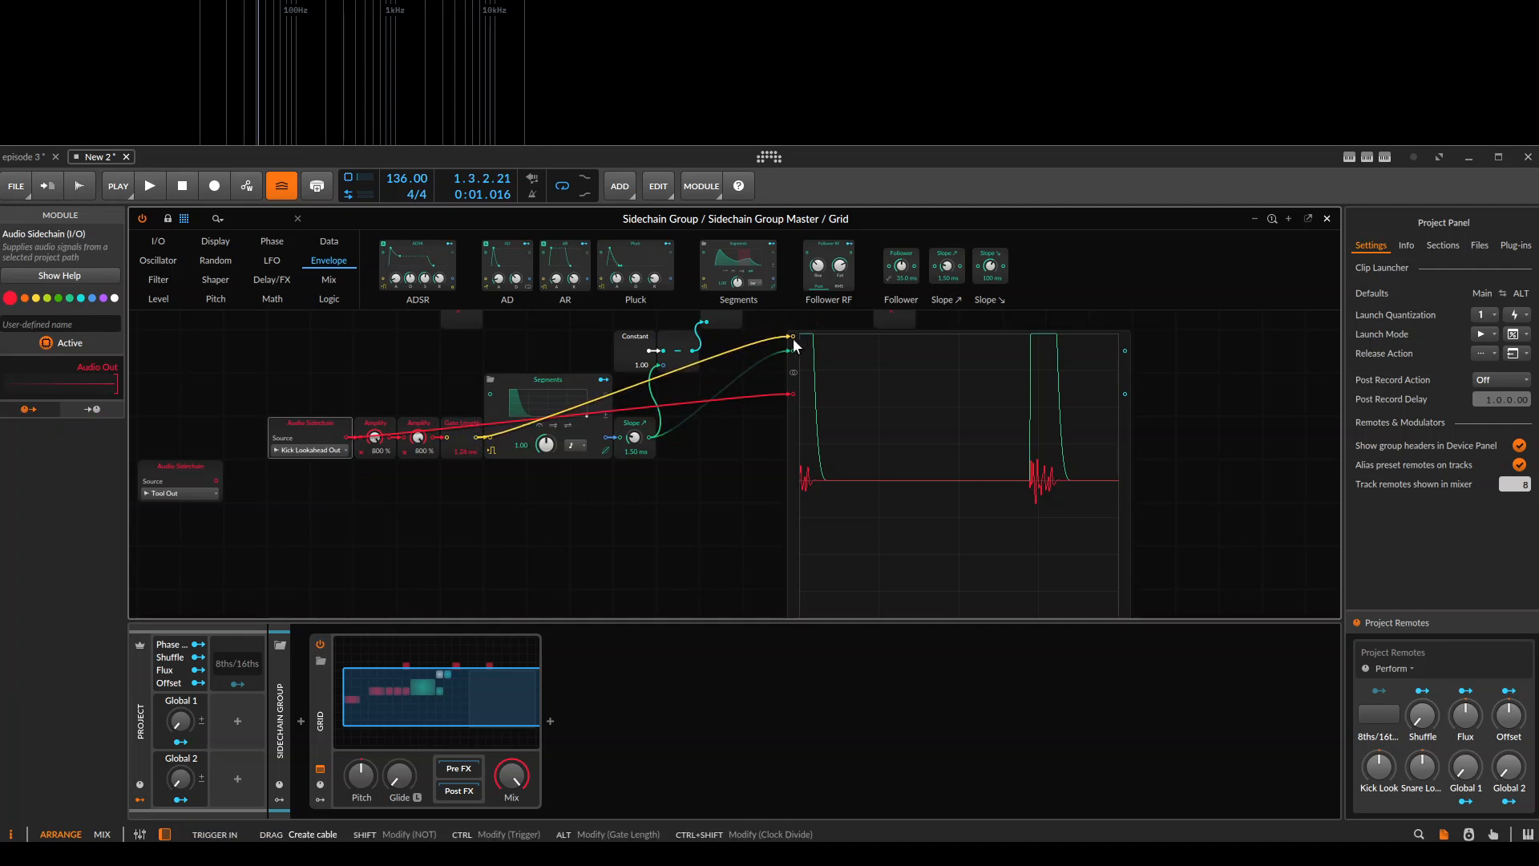
pyautogui.click(930, 433)
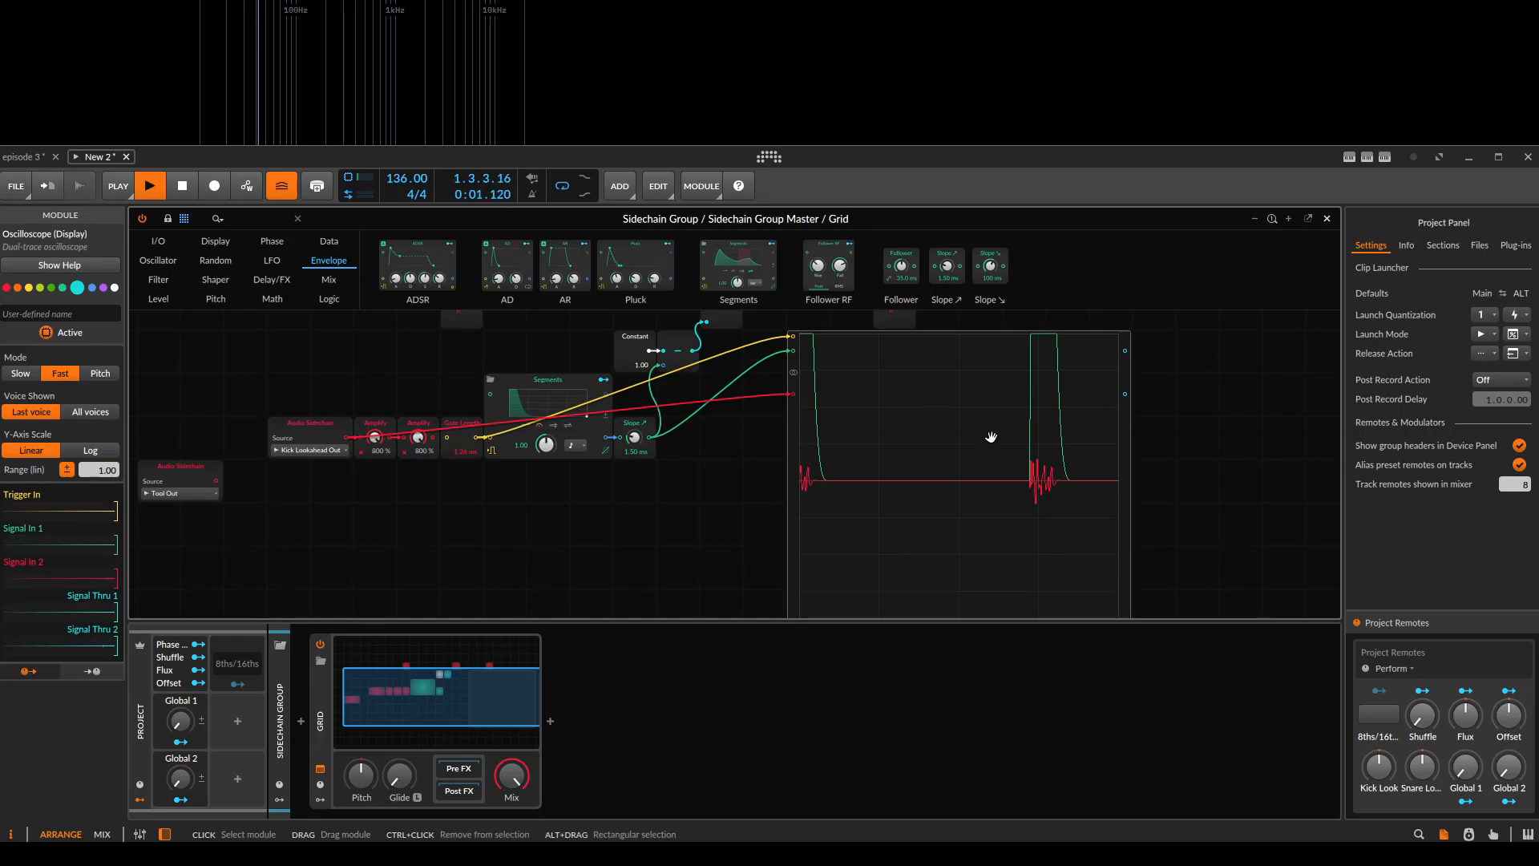
# Set the Slope module's time to 5 ms and play the clip.
pyautogui.scroll(2, 962, 437)
pyautogui.click(590, 508)
pyautogui.write('5')
pyautogui.press('Return')
pyautogui.press('space')
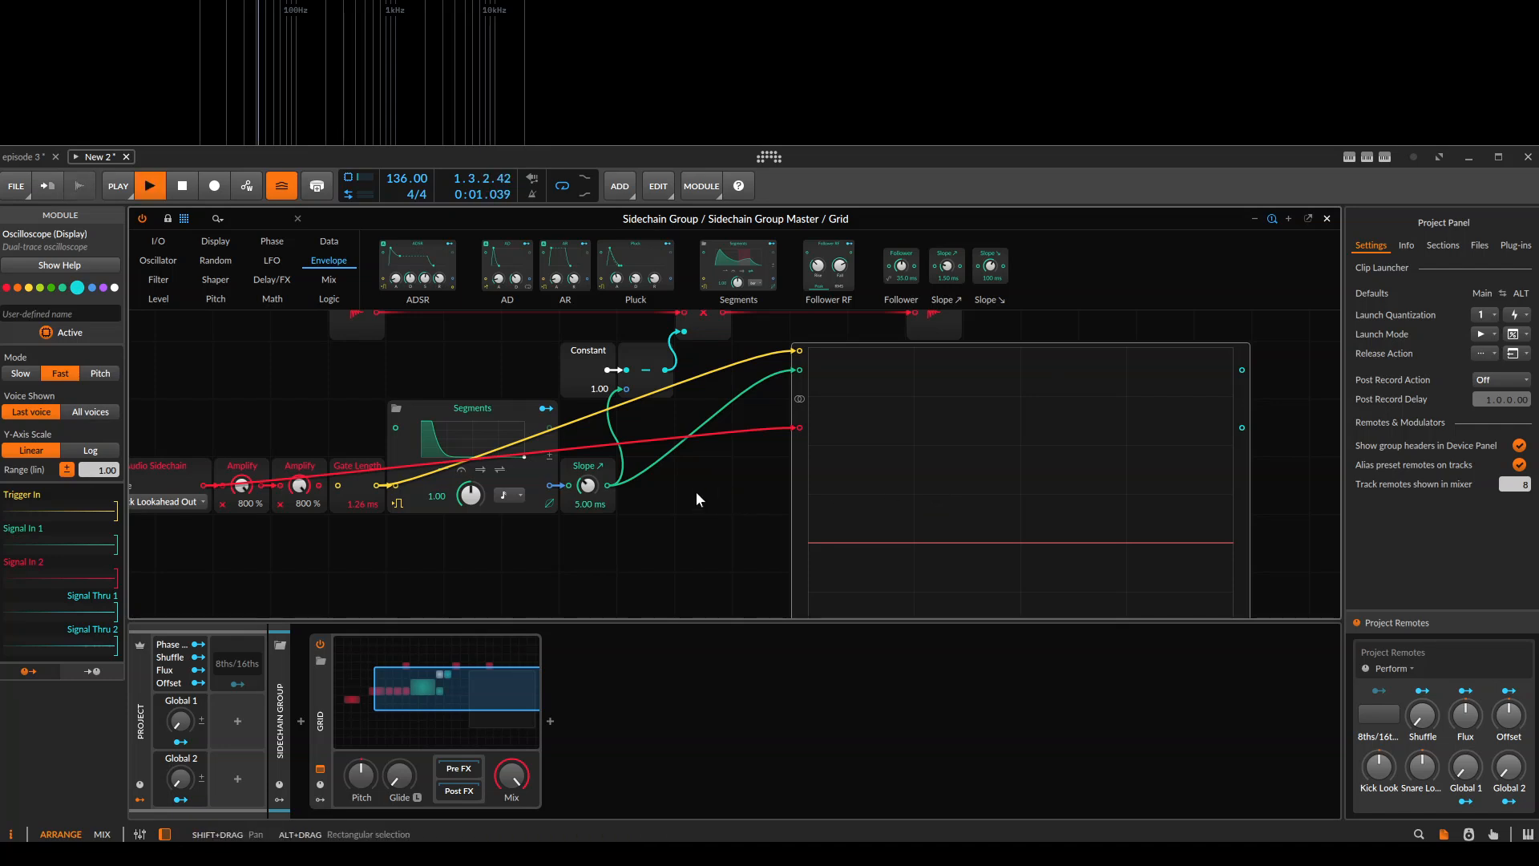
# Play the clip and compare the Slope output with the kick transient on the Oscilloscope.
pyautogui.scroll(-1, 709, 505)
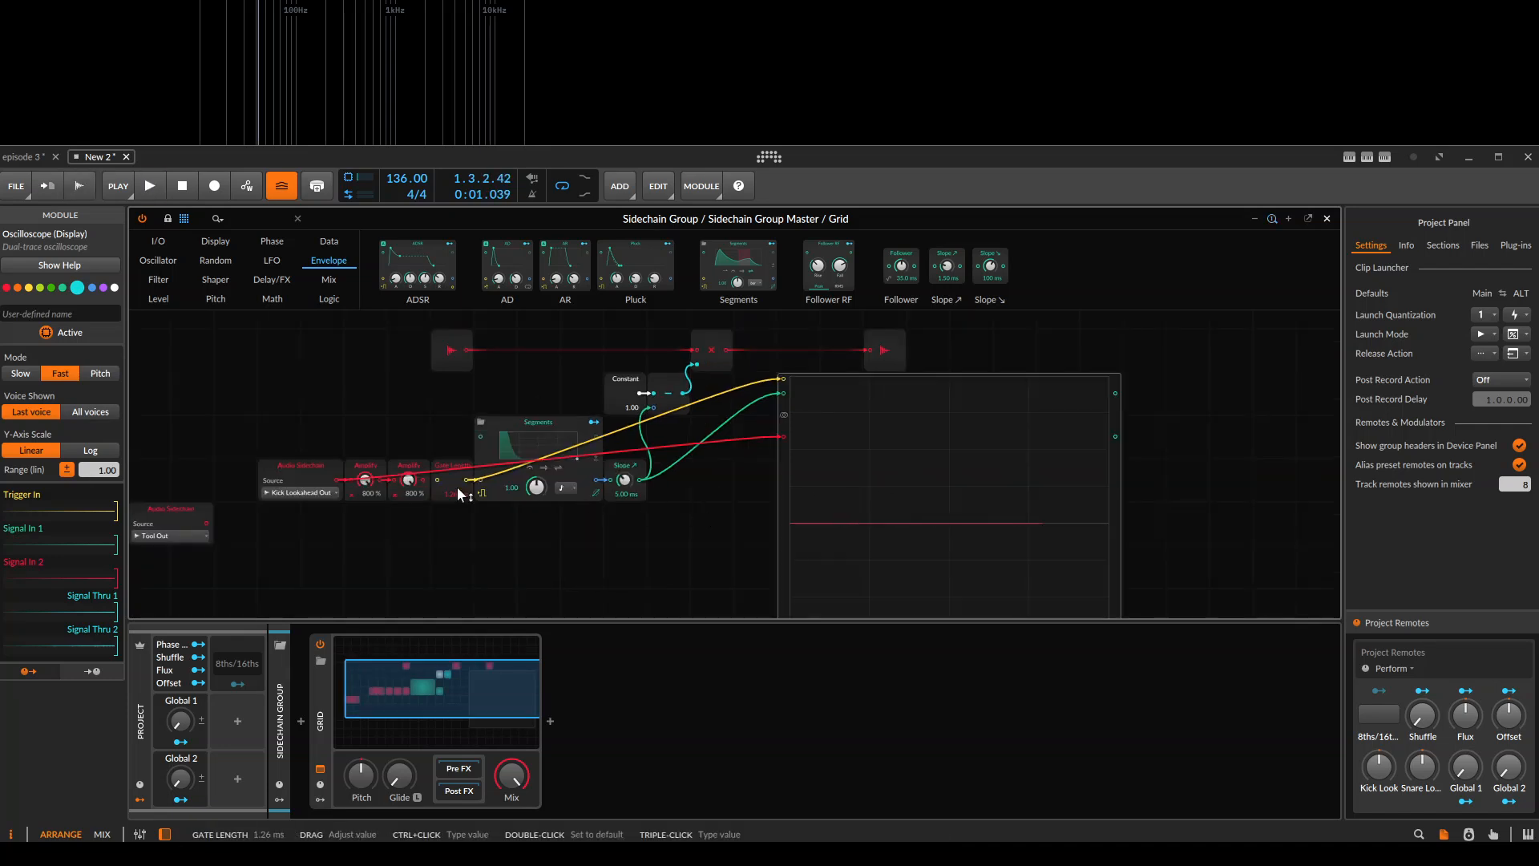
pyautogui.scroll(1, 458, 480)
pyautogui.scroll(1, 734, 463)
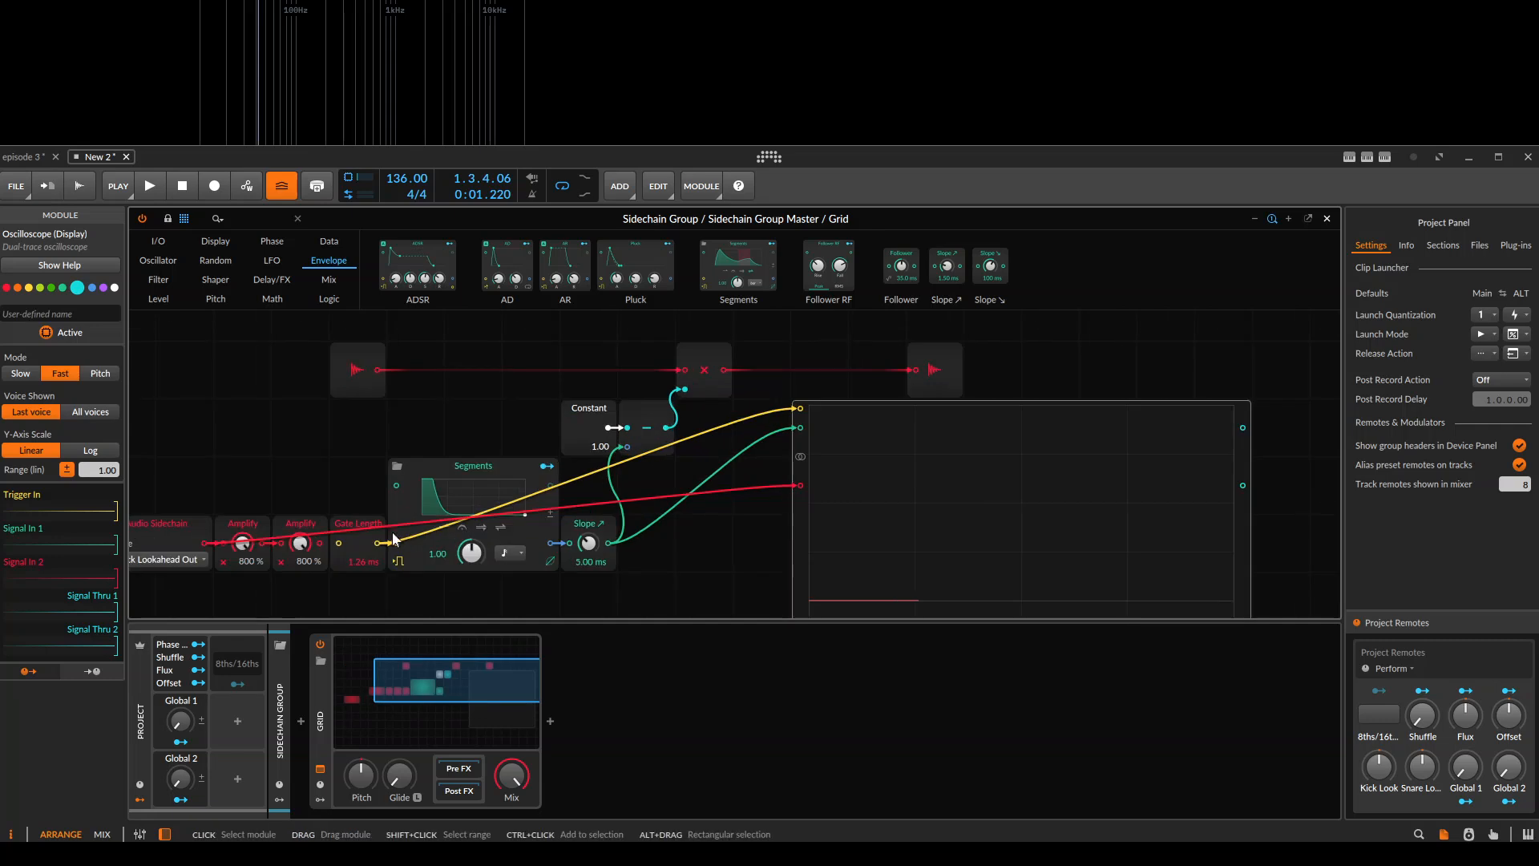
pyautogui.moveTo(319, 543); pyautogui.dragTo(339, 543)
pyautogui.moveTo(758, 549); pyautogui.dragTo(744, 322)
pyautogui.moveTo(872, 477); pyautogui.dragTo(860, 652)
pyautogui.press('space')
pyautogui.press('space')
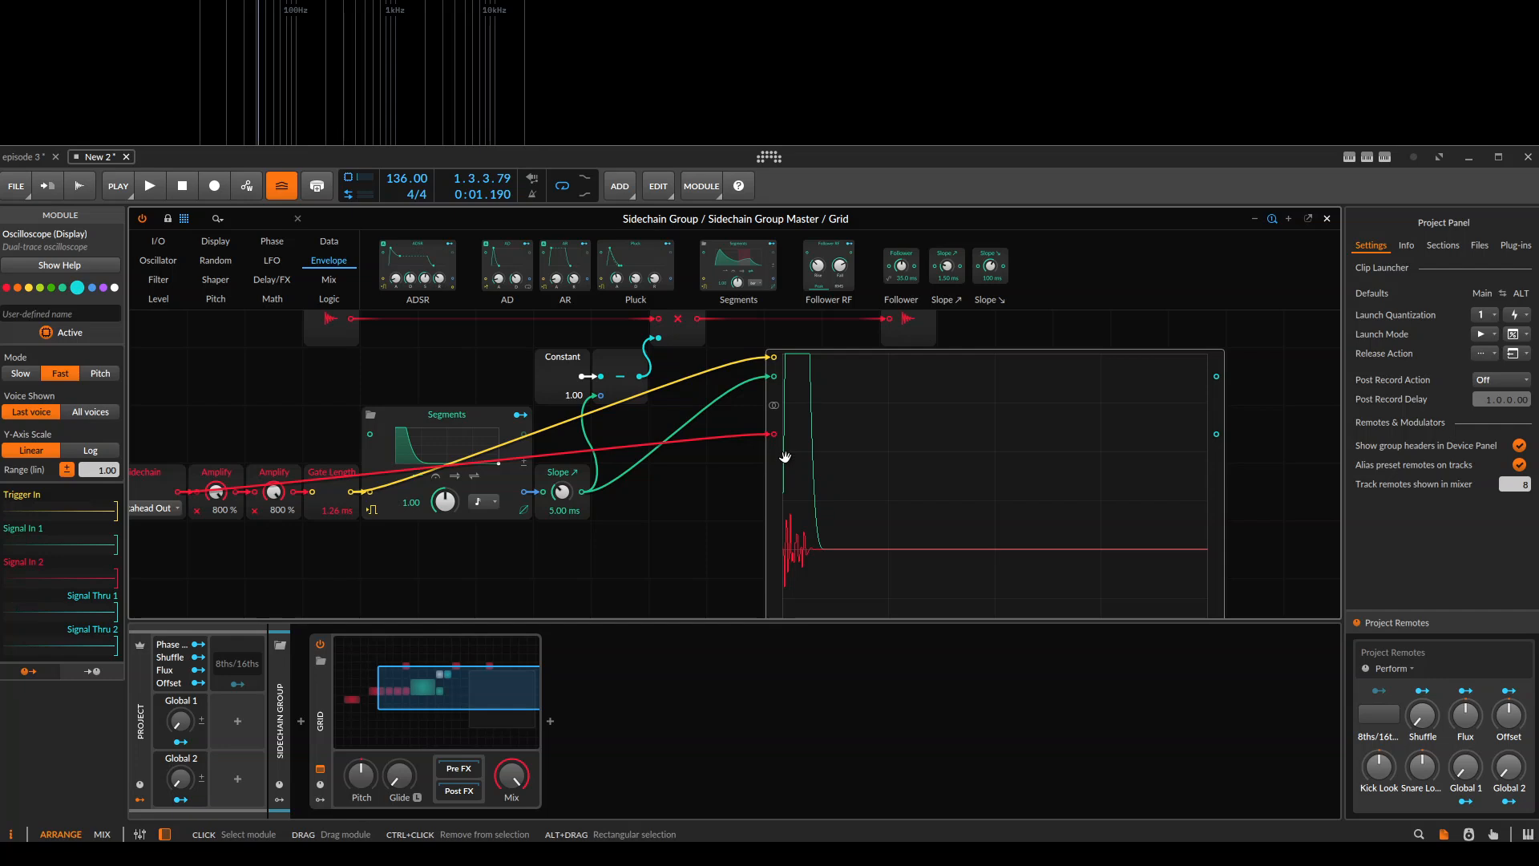
pyautogui.click(675, 513)
pyautogui.scroll(-2, 810, 489)
pyautogui.scroll(2, 731, 461)
pyautogui.moveTo(746, 472); pyautogui.dragTo(862, 552)
pyautogui.moveTo(859, 554); pyautogui.dragTo(401, 413)
pyautogui.moveTo(715, 428); pyautogui.dragTo(607, 386)
pyautogui.click(906, 464)
pyautogui.moveTo(958, 479); pyautogui.dragTo(759, 472)
pyautogui.click(1086, 467)
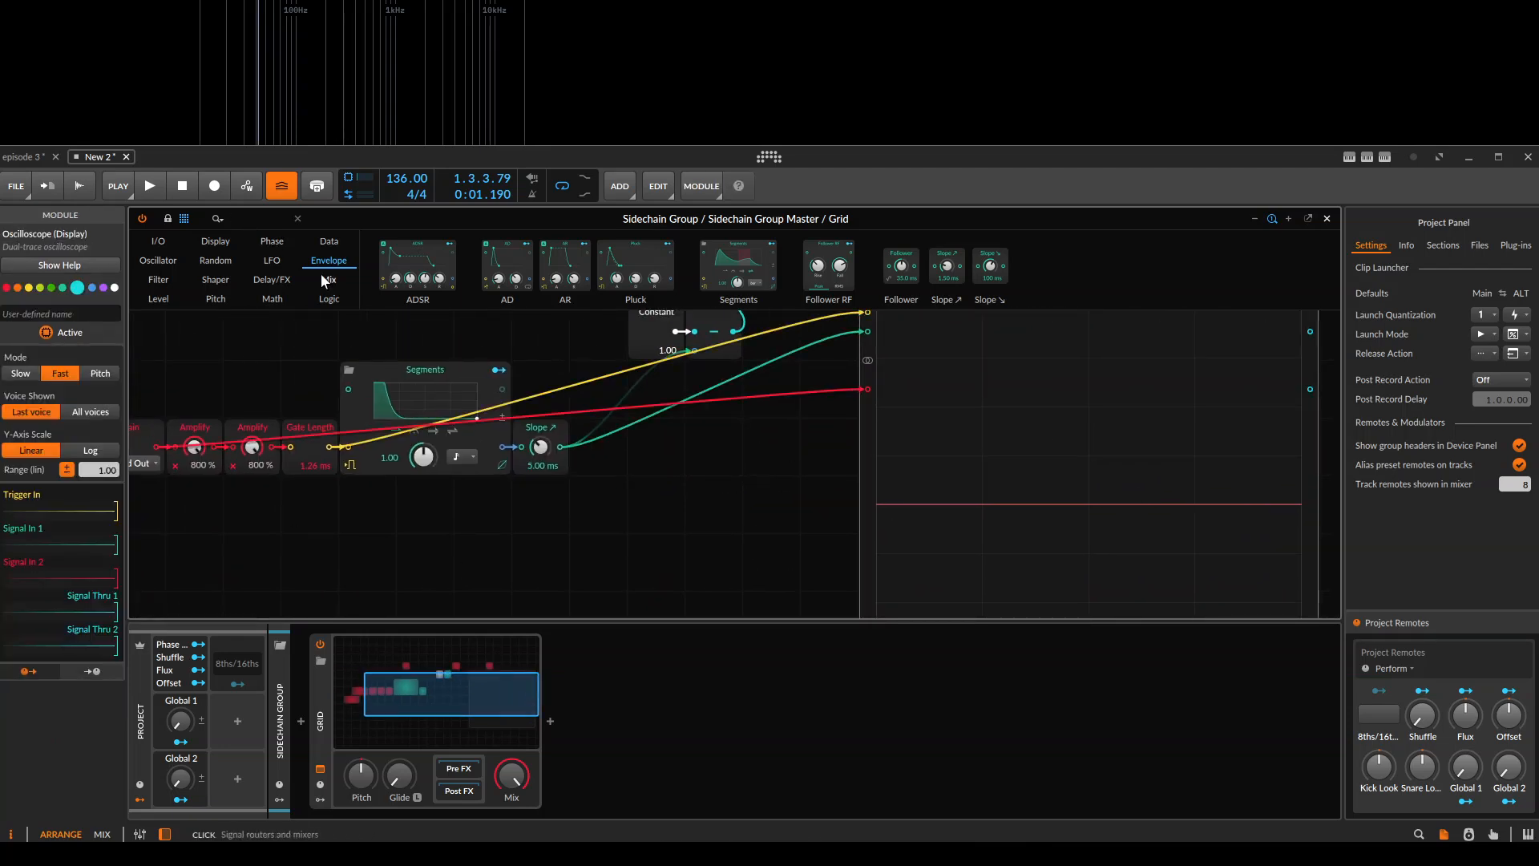
# Delete the Oscilloscope and place a Rectifier module below the Slope module.
pyautogui.moveTo(392, 553); pyautogui.dragTo(629, 499)
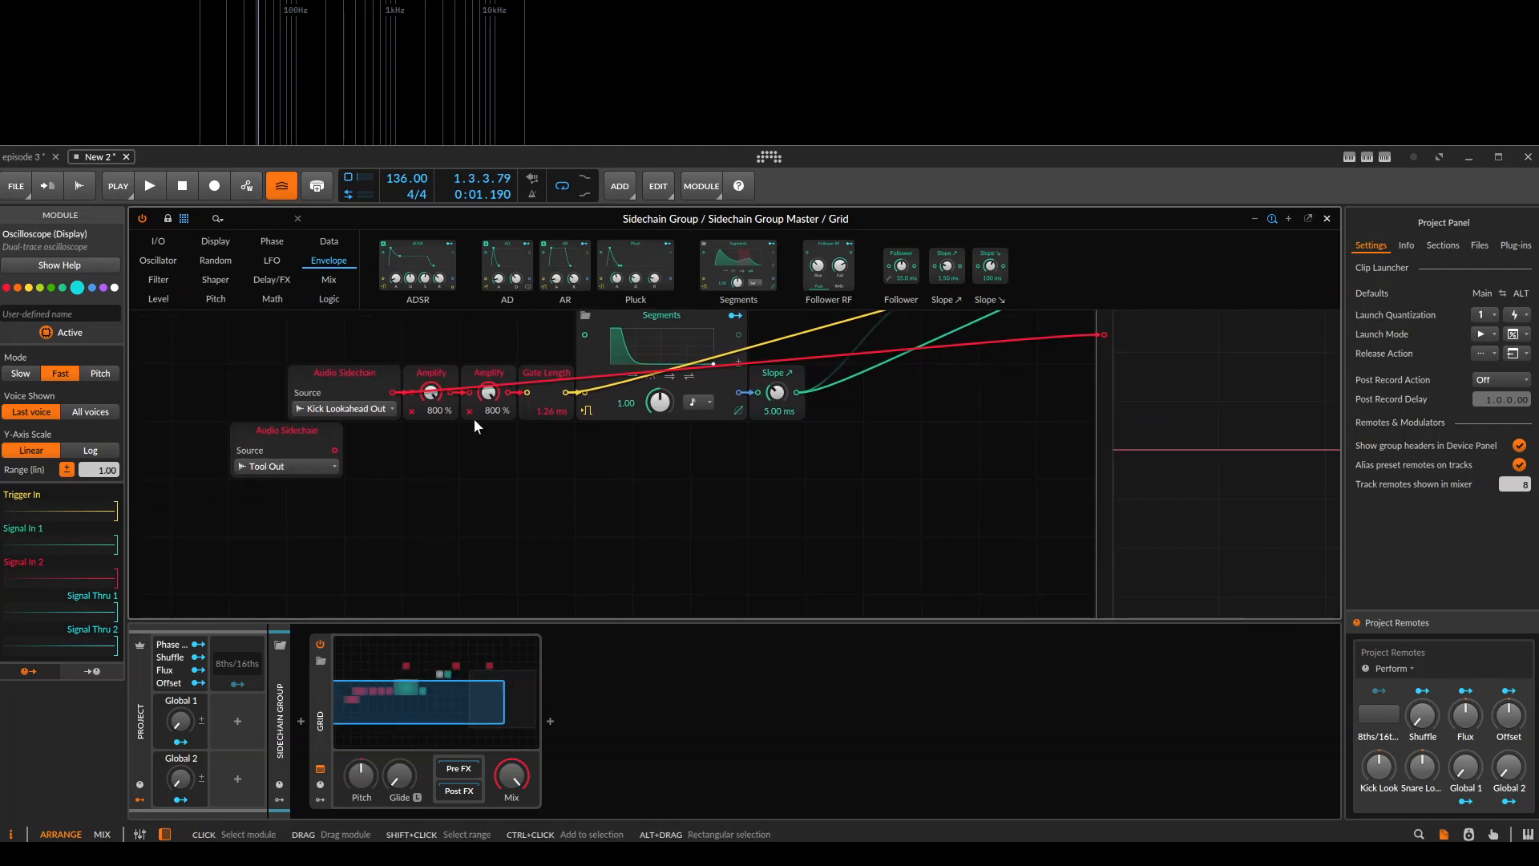
pyautogui.press('Delete')
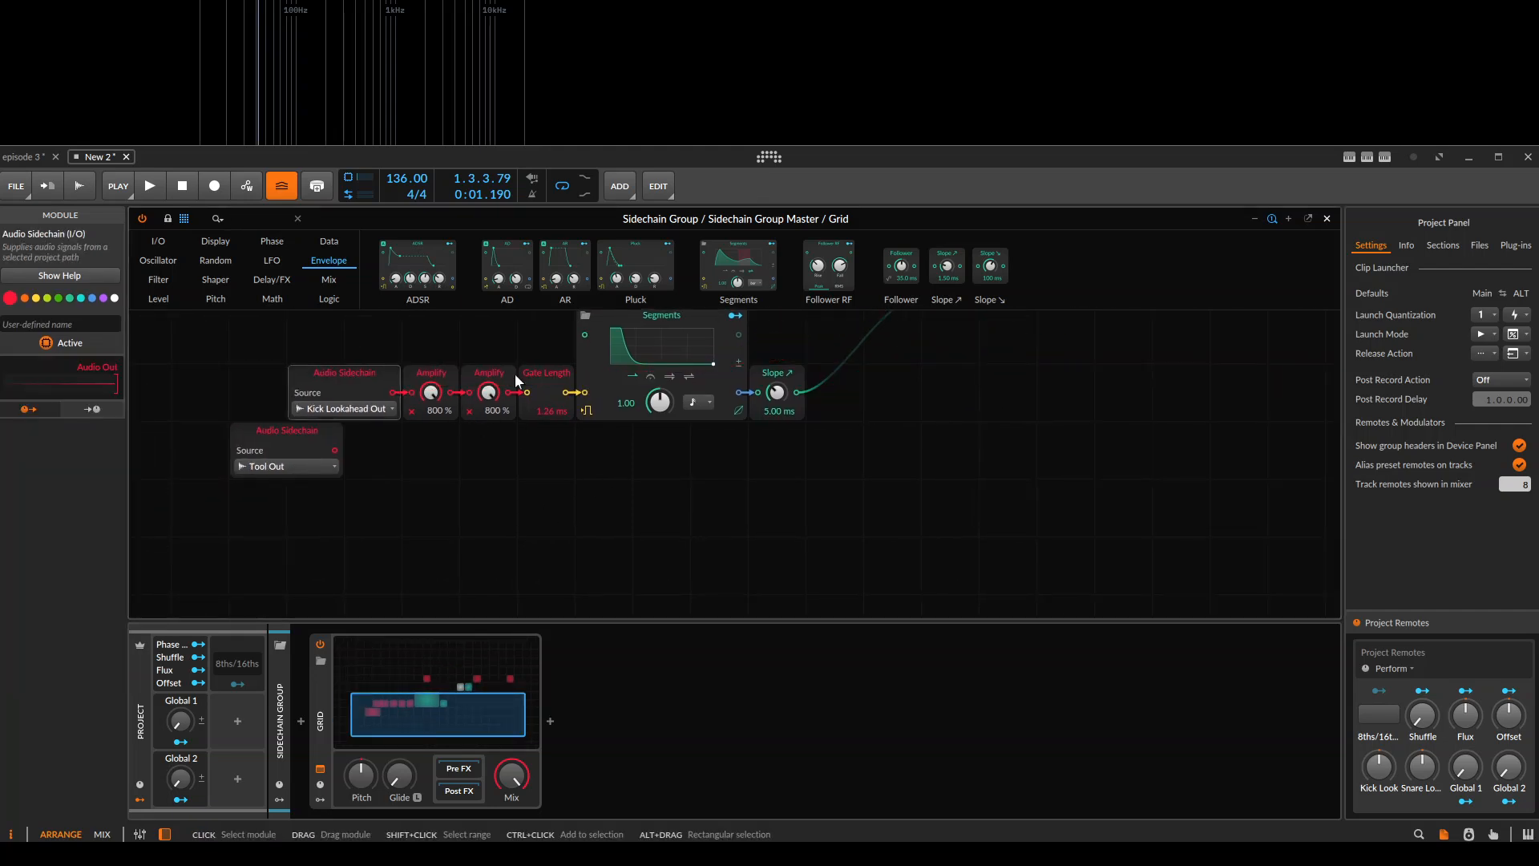
pyautogui.write('rec')
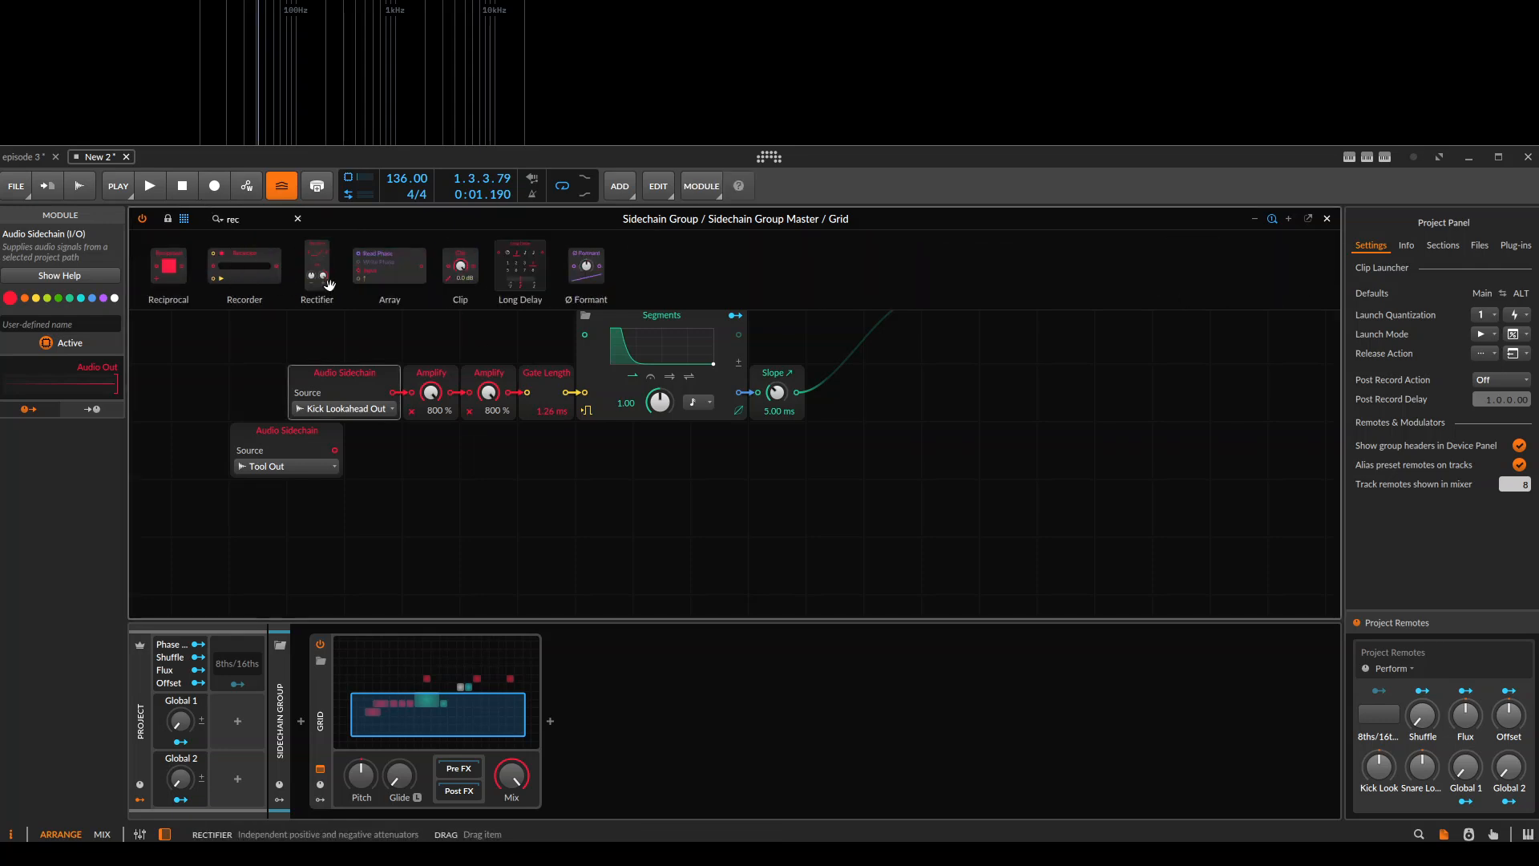
pyautogui.moveTo(351, 395); pyautogui.dragTo(776, 477)
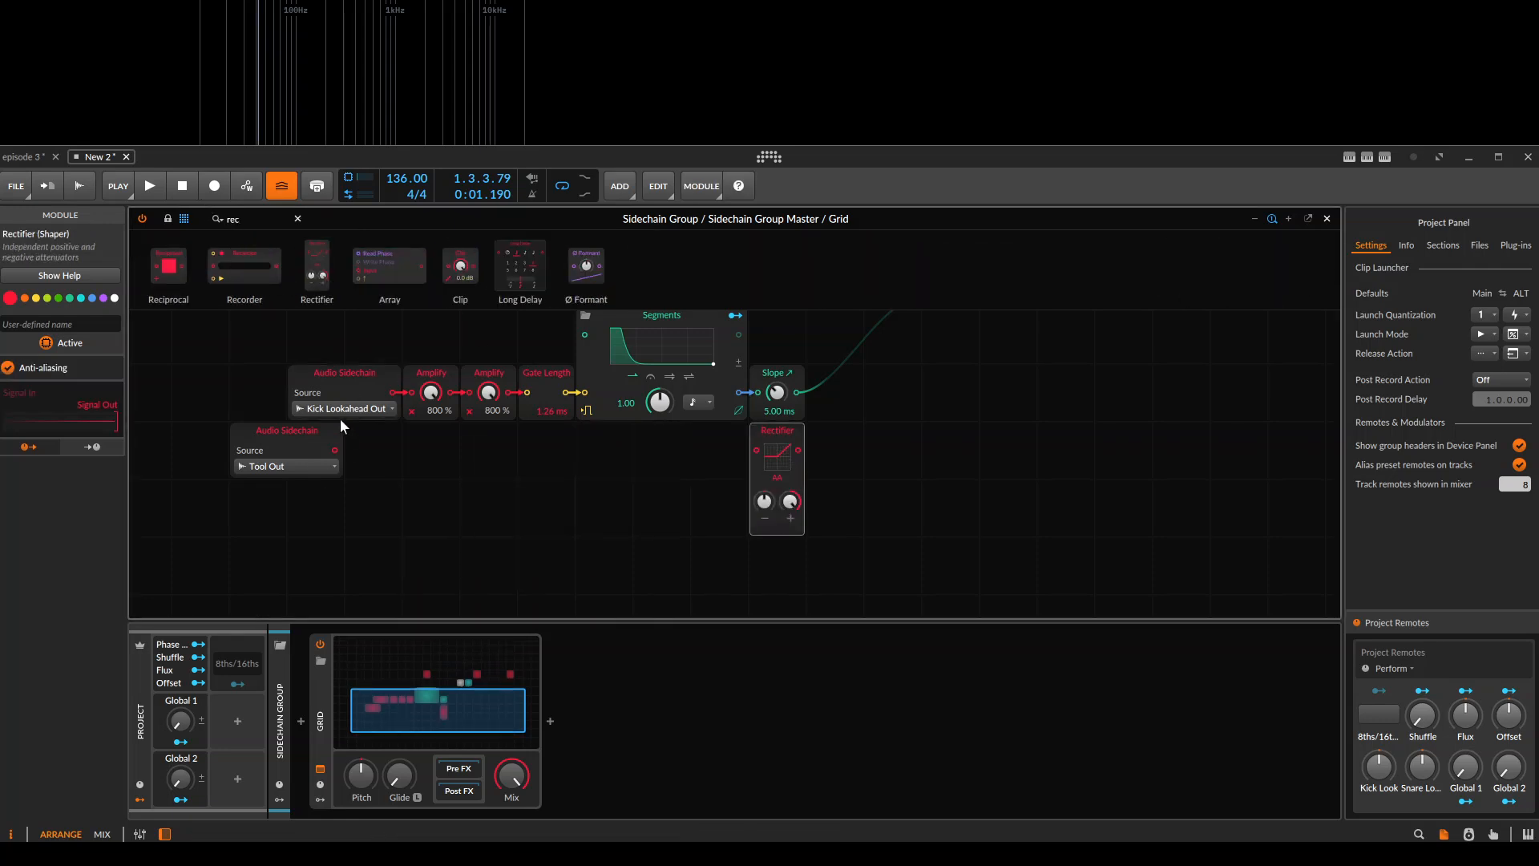
pyautogui.moveTo(947, 439); pyautogui.dragTo(692, 461)
# Undo the Rectifier placement and the deletion of the Oscilloscope.
pyautogui.scroll(-2, 692, 461)
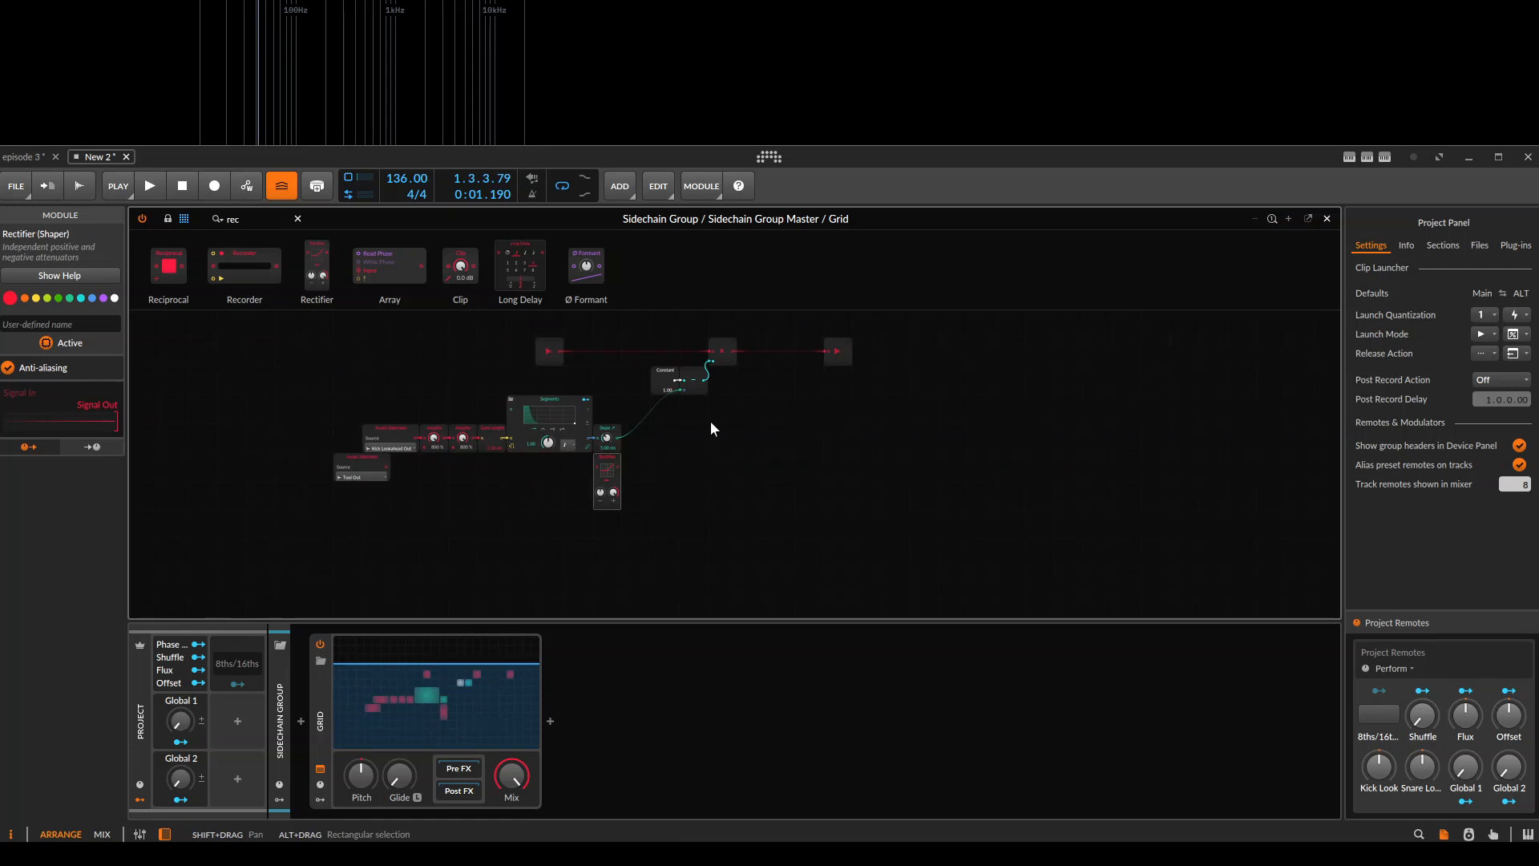
pyautogui.hotkey('ctrl', 'z')
pyautogui.hotkey('ctrl', 'z')
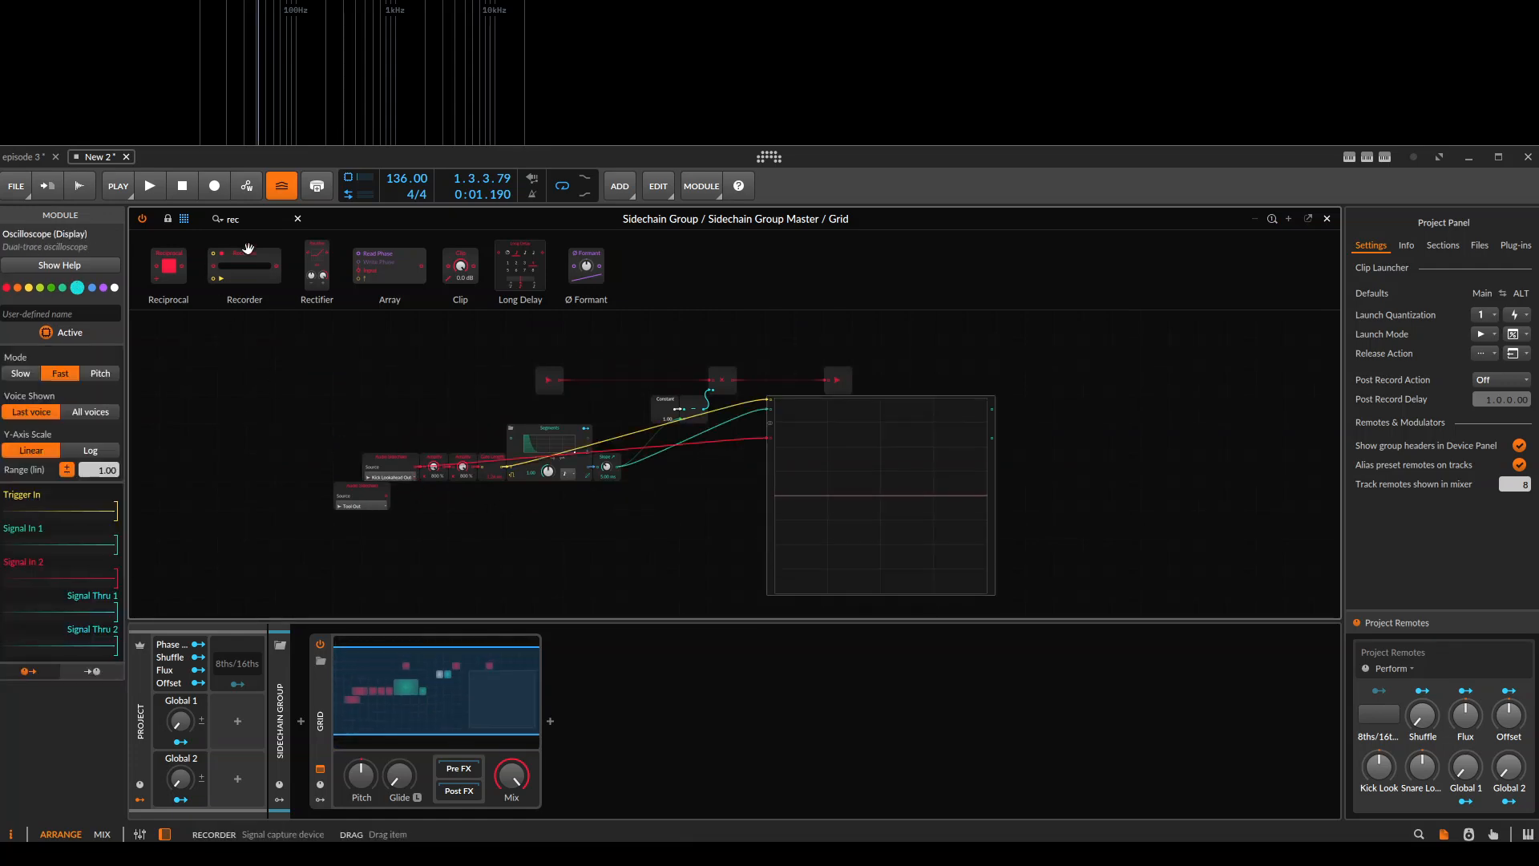
# Place a Rectifier module below the Slope module and feed it from the Tool Out Audio Sidechain.
pyautogui.moveTo(320, 269); pyautogui.dragTo(578, 468)
pyautogui.click(361, 491)
pyautogui.hotkey('ctrl', 'd')
pyautogui.scroll(1, 537, 494)
pyautogui.hotkey('ctrl', 'z')
pyautogui.moveTo(351, 469); pyautogui.dragTo(712, 470)
# Set the Rectifier to full-wave rectification by making its negative side positive, and play the clip.
pyautogui.moveTo(717, 507)
pyautogui.press('space')
pyautogui.moveTo(778, 477)
pyautogui.mouseDown()
pyautogui.moveTo(622, 494)
pyautogui.moveTo(842, 522)
pyautogui.mouseUp()
pyautogui.press('space')
pyautogui.press('space')
pyautogui.scroll(1, 766, 521)
pyautogui.moveTo(1131, 487); pyautogui.dragTo(871, 509)
pyautogui.press('space')
pyautogui.moveTo(510, 520); pyautogui.dragTo(741, 539)
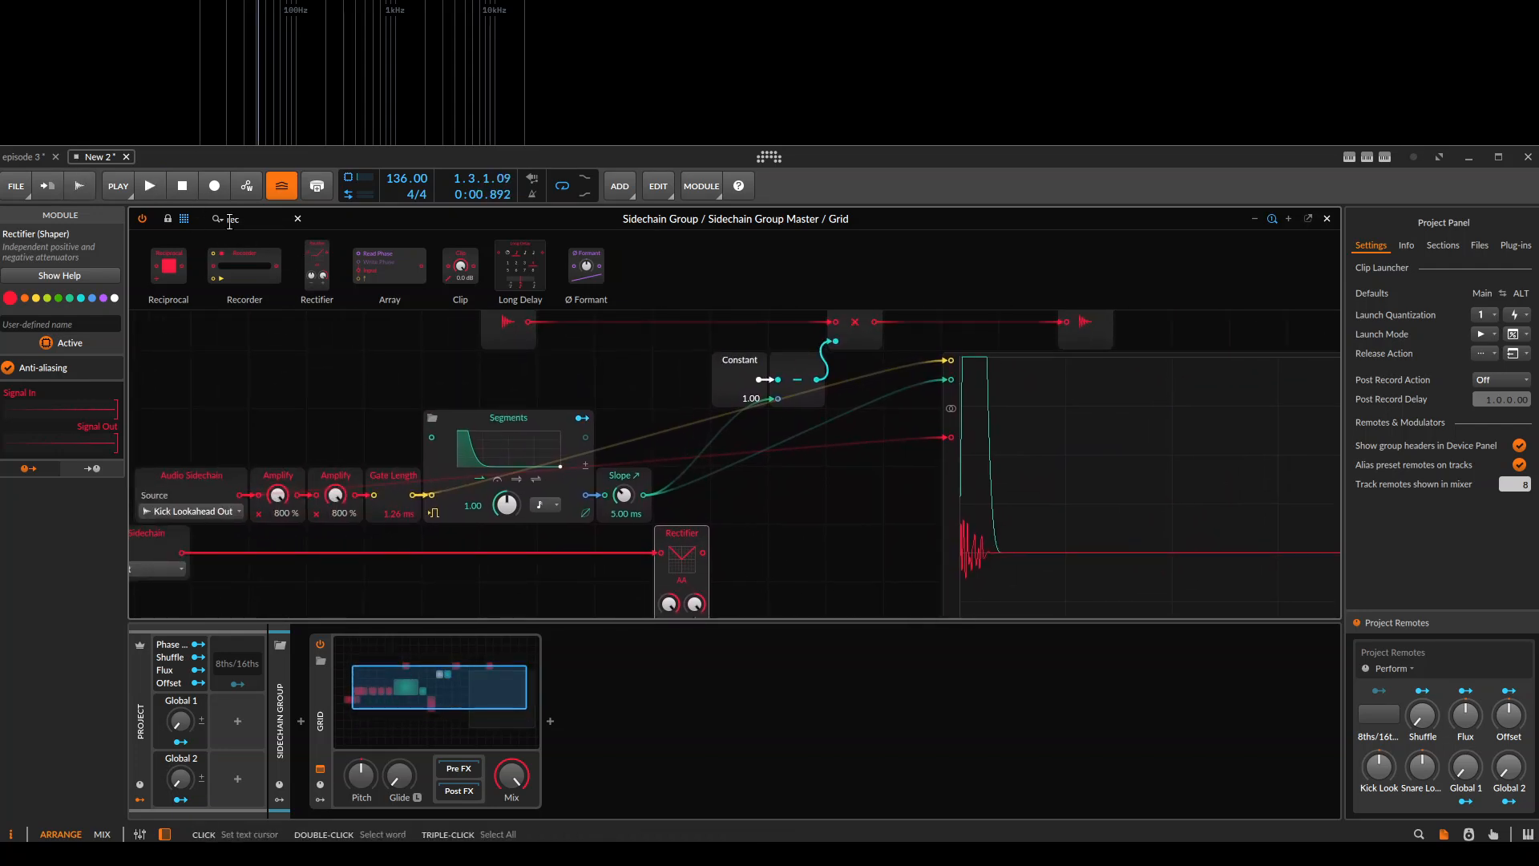
pyautogui.write('sum')
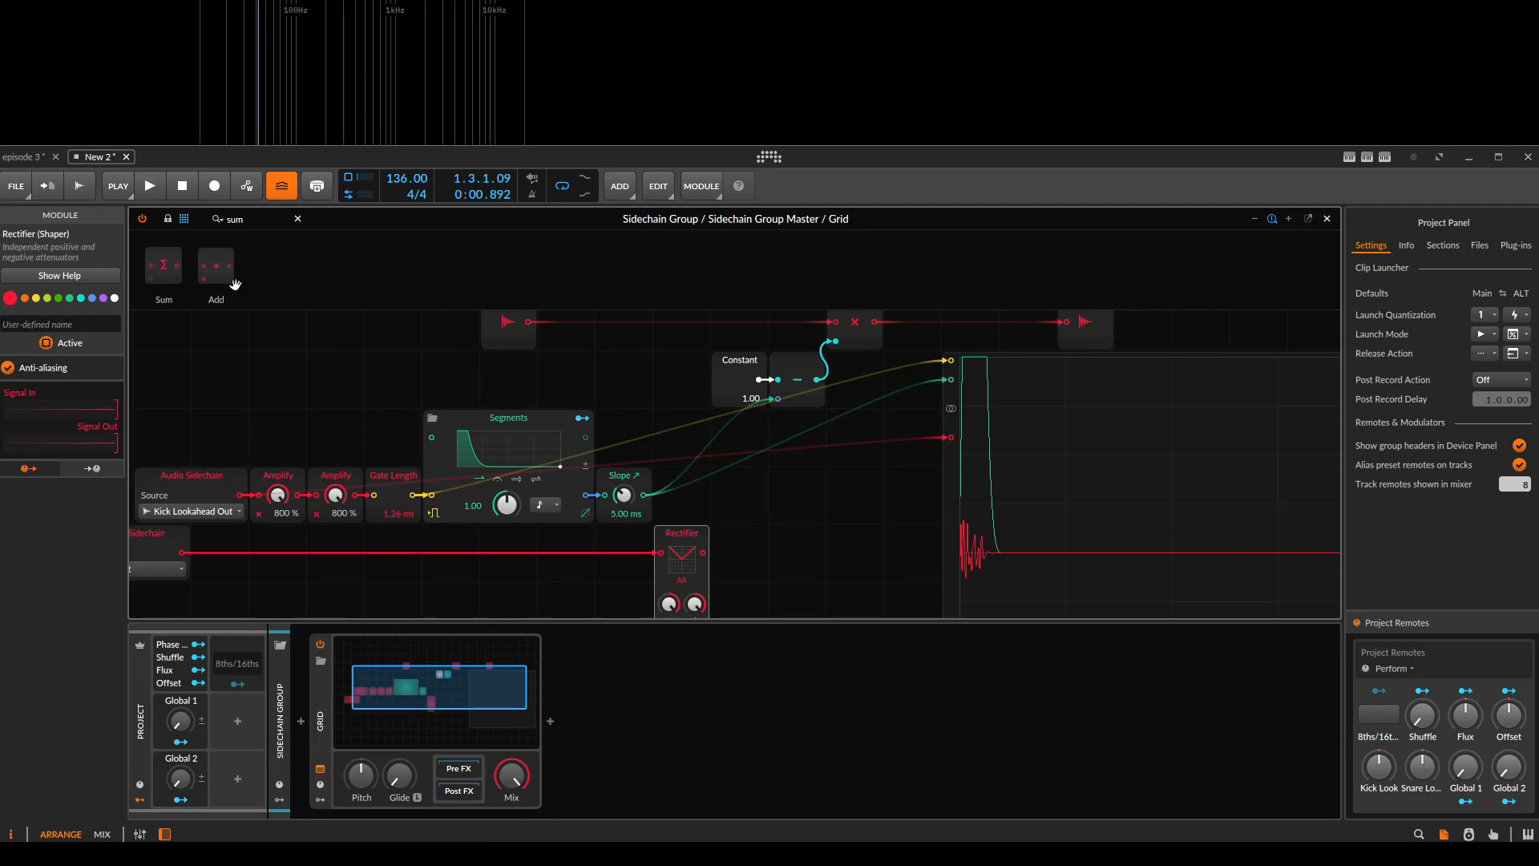
pyautogui.moveTo(157, 249); pyautogui.dragTo(313, 285)
pyautogui.press('BackSpace')
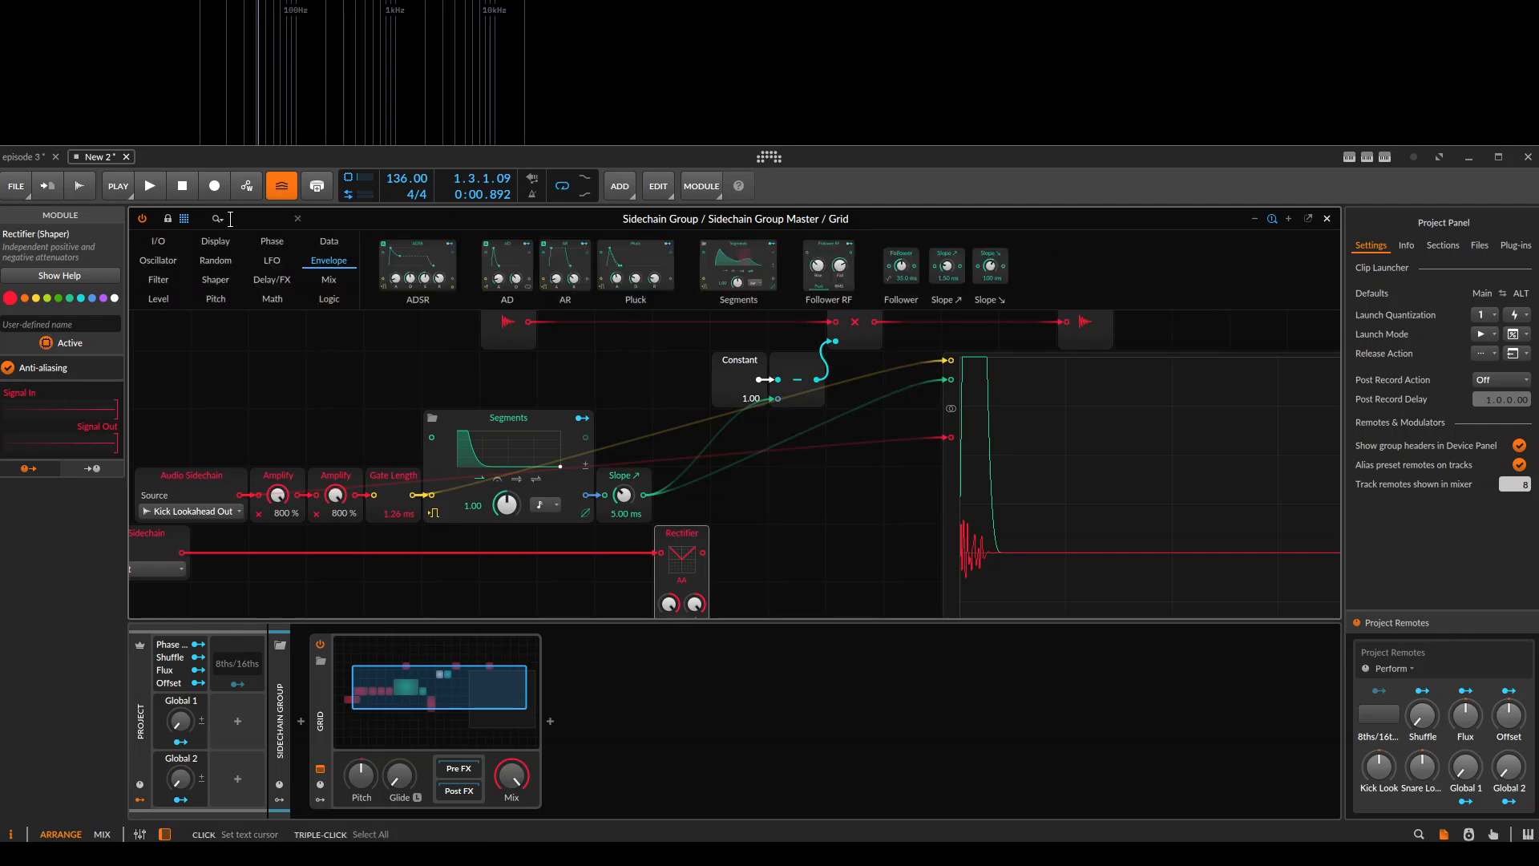
pyautogui.write('compa')
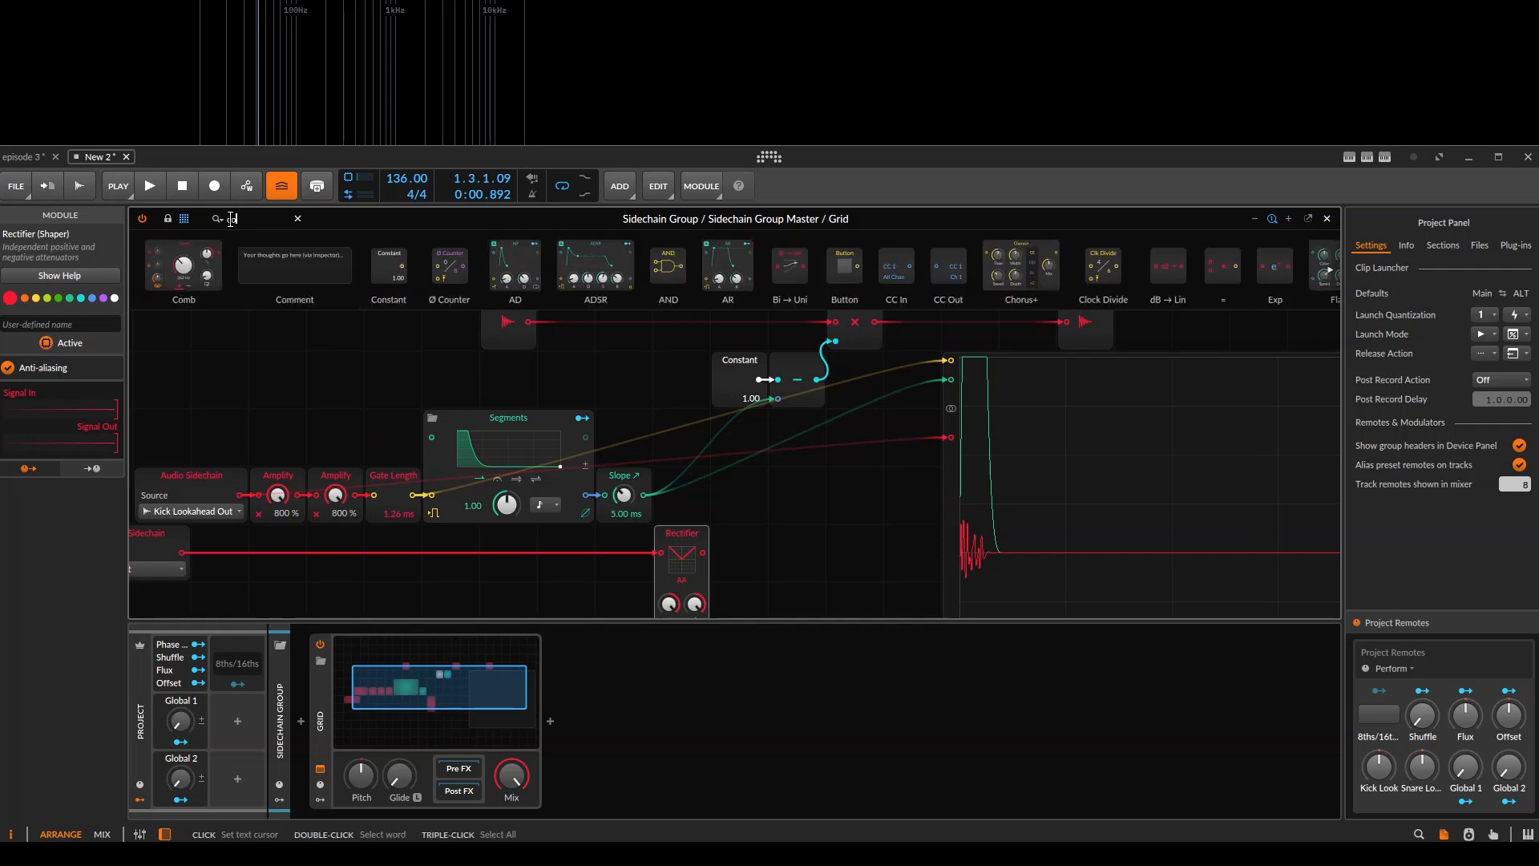
pyautogui.press('BackSpace')
pyautogui.press('BackSpace')
pyautogui.press('BackSpace')
pyautogui.press('BackSpace')
pyautogui.press('BackSpace')
# Add a MinMax module fed by the Slope and Rectifier outputs, and route its max output to the Subtract module's second input.
pyautogui.write('min')
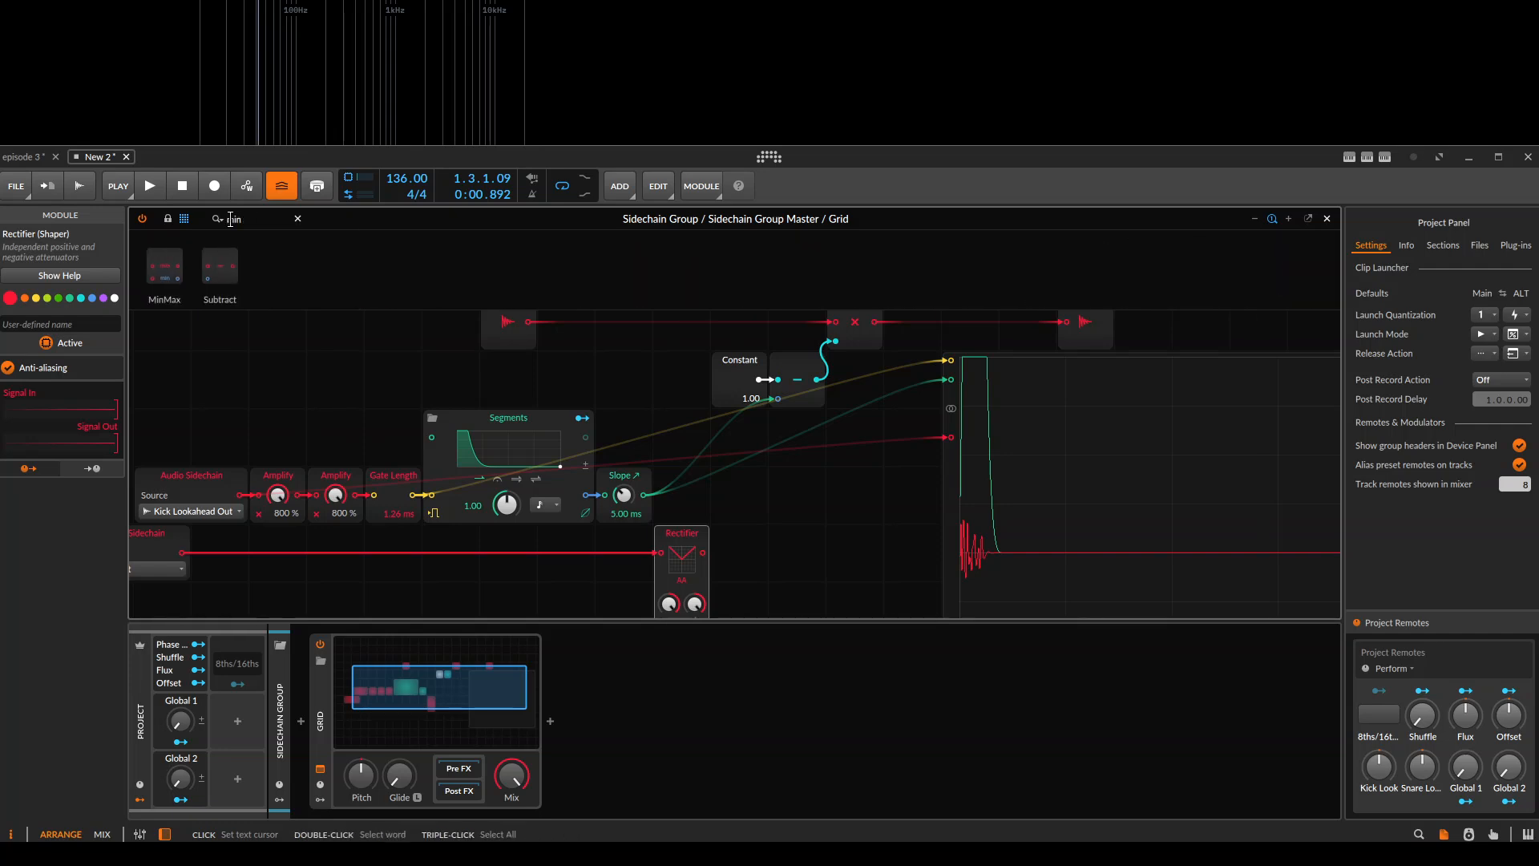
pyautogui.moveTo(161, 287); pyautogui.dragTo(726, 525)
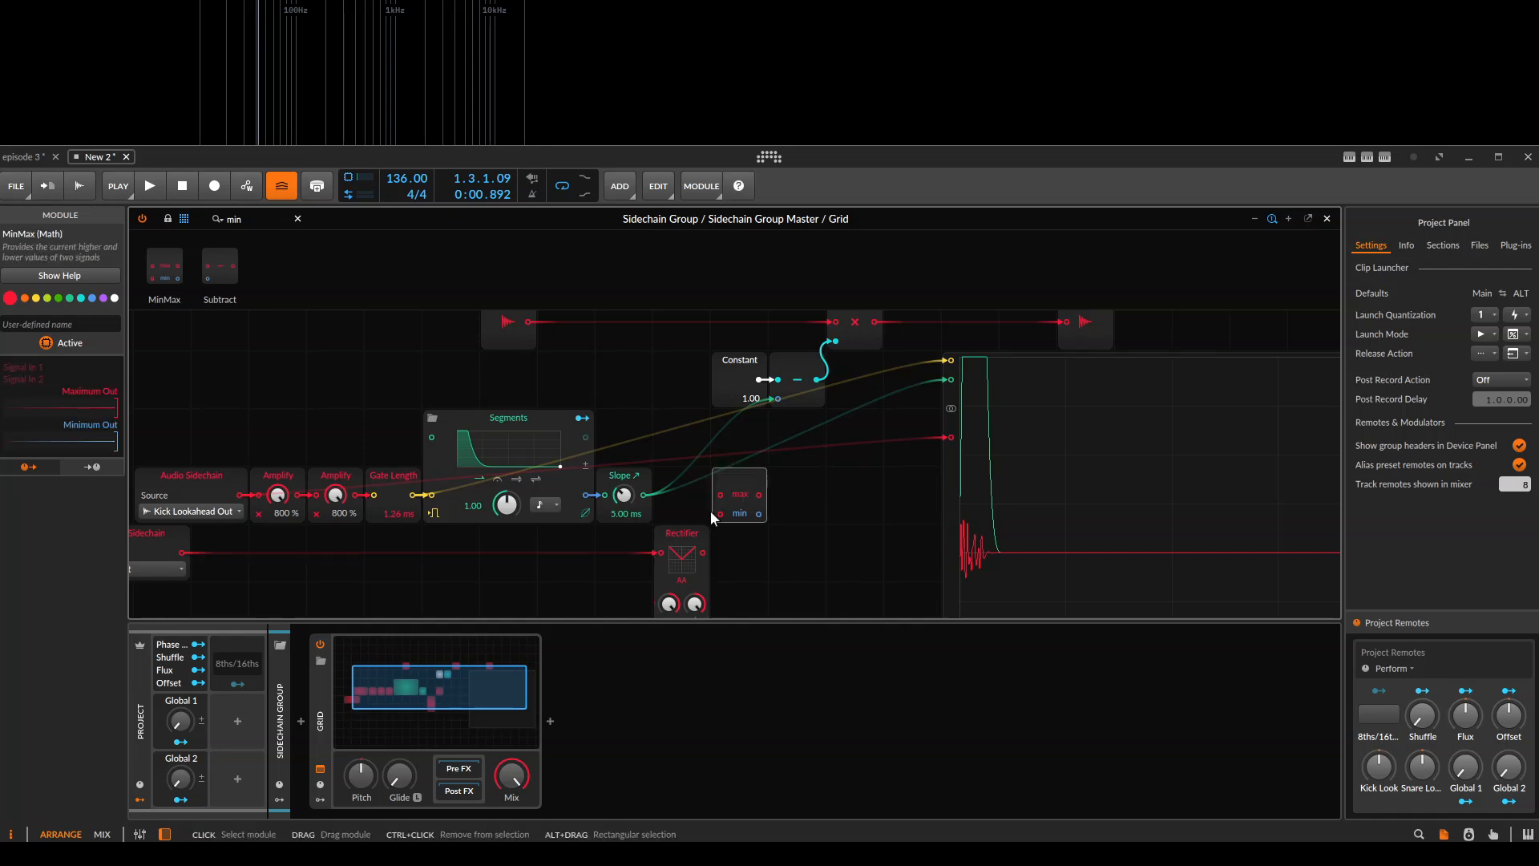
pyautogui.moveTo(644, 495); pyautogui.dragTo(772, 398)
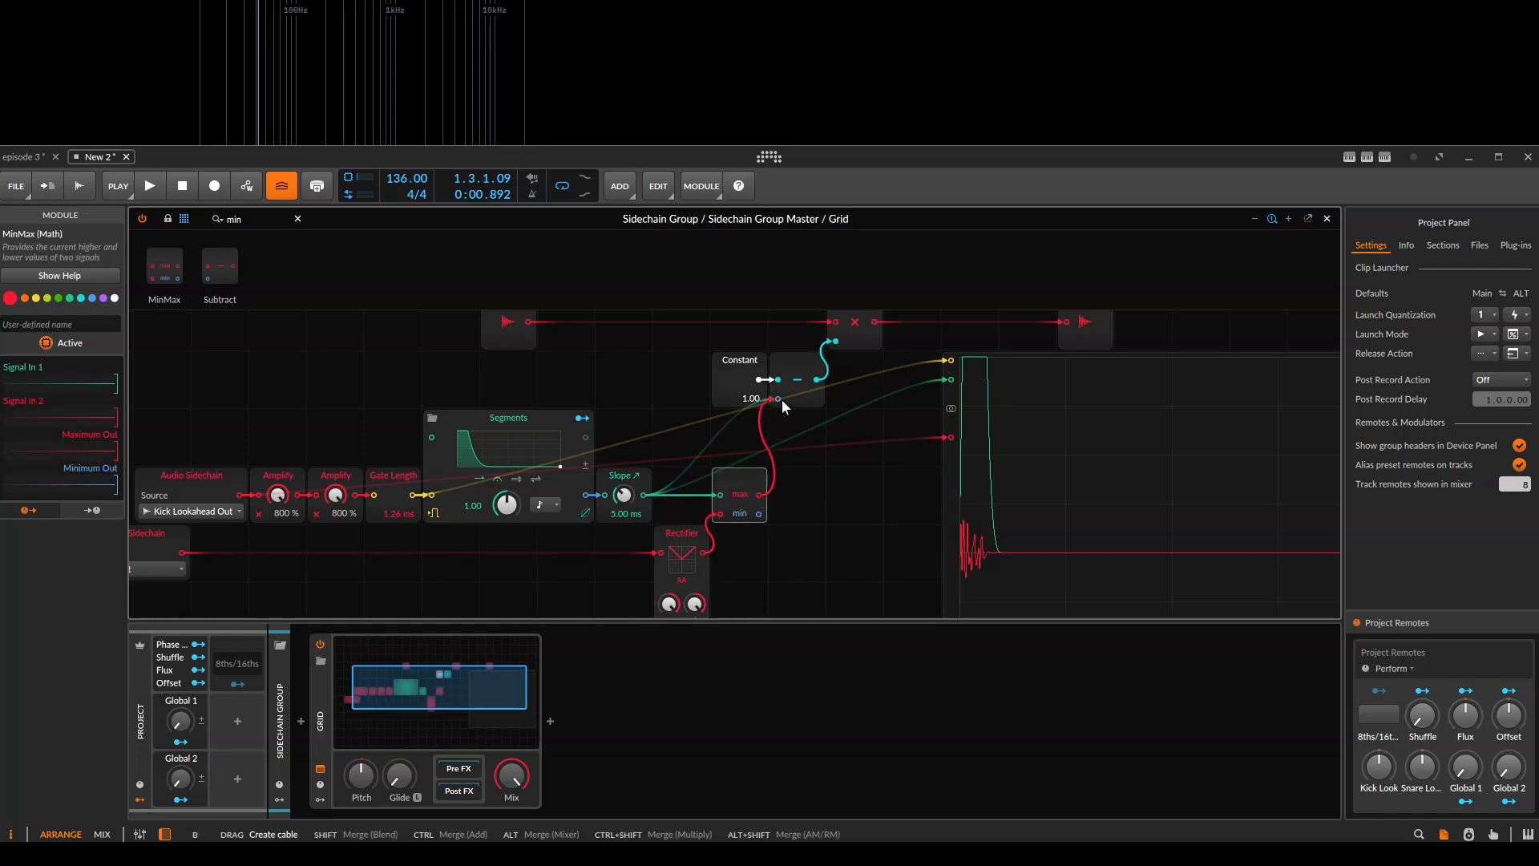
pyautogui.click(790, 379)
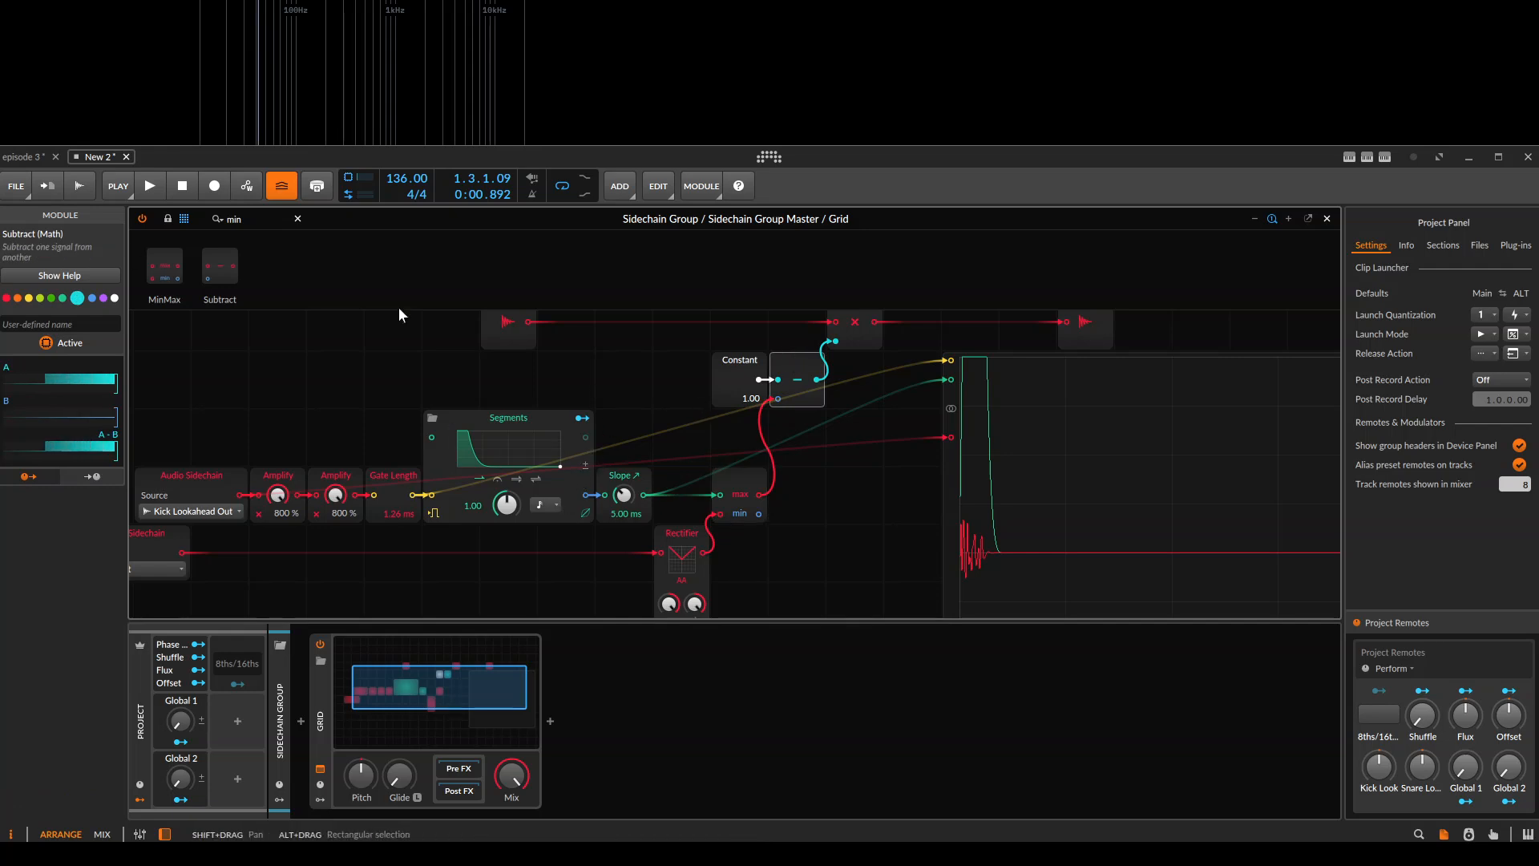
# Insert an Attenuate module between Slope and MinMax, set it to 0 %, and play the clip.
pyautogui.doubleClick(233, 219)
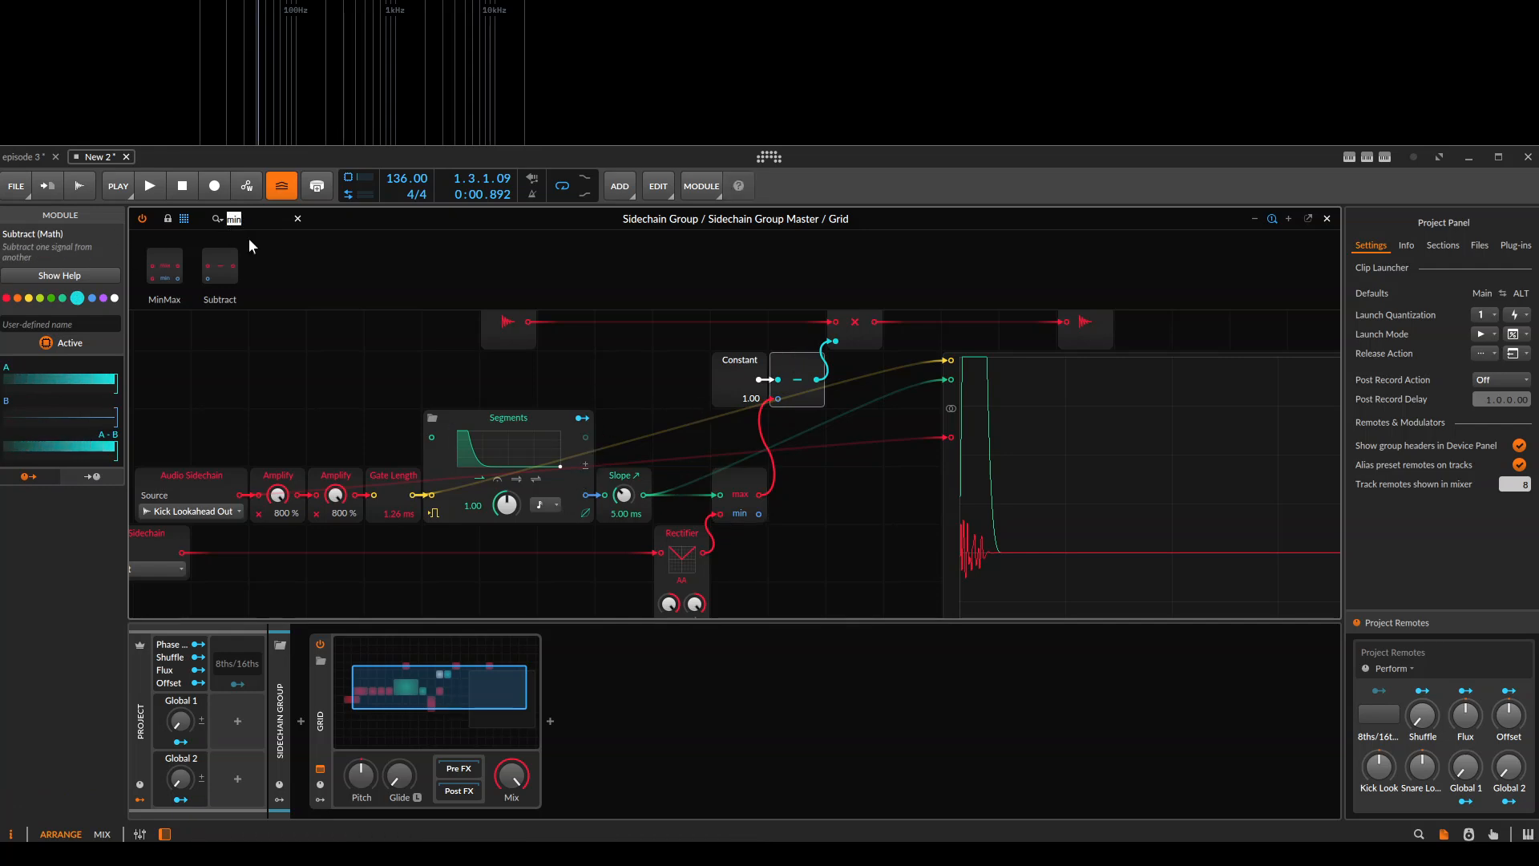
pyautogui.write('attent')
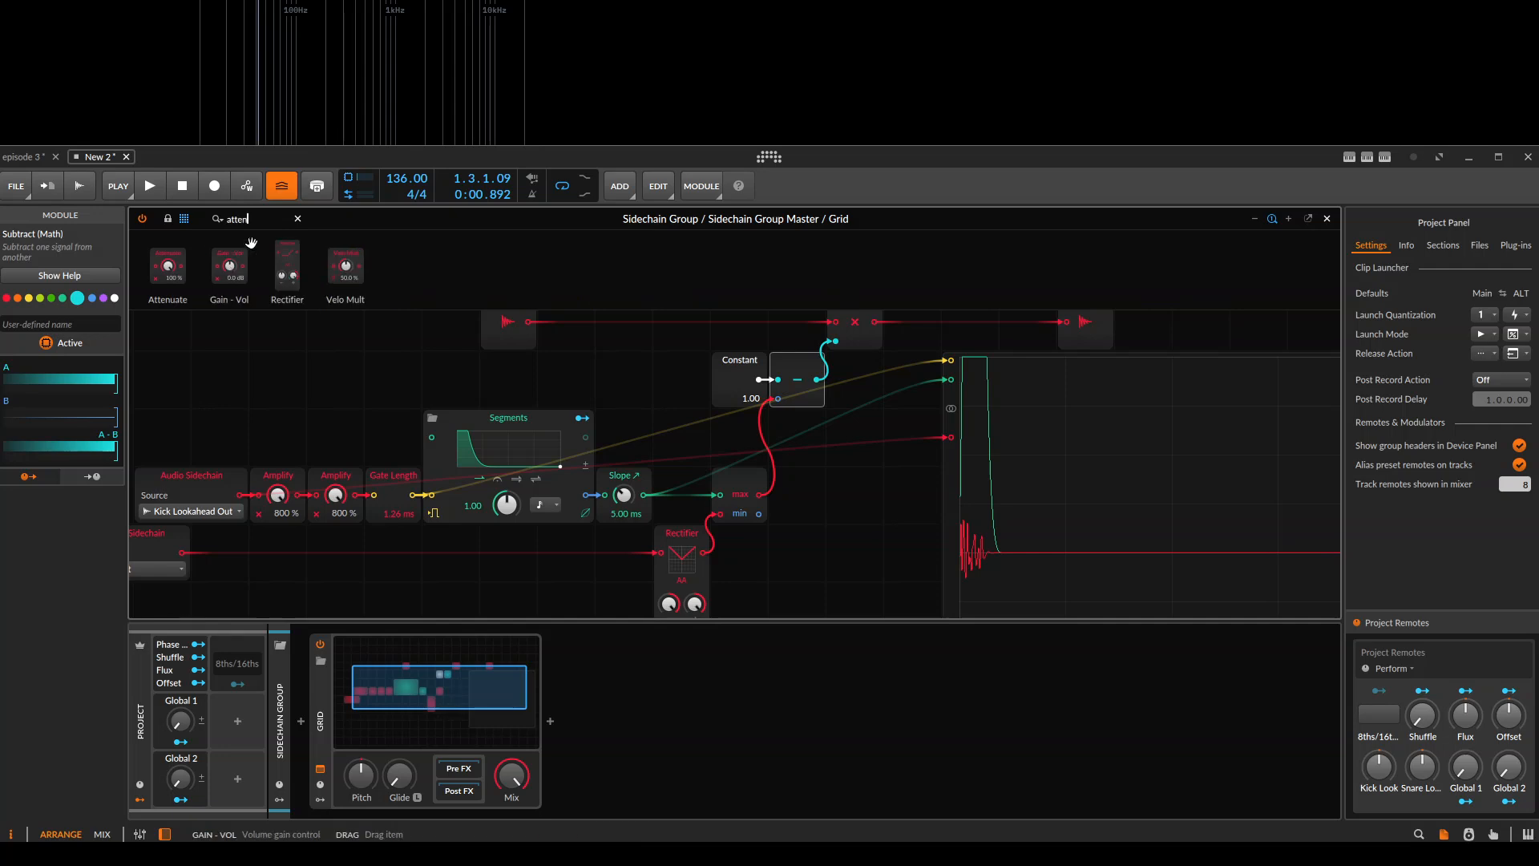
pyautogui.press('BackSpace')
pyautogui.moveTo(180, 262)
pyautogui.mouseDown()
pyautogui.moveTo(856, 433)
pyautogui.moveTo(643, 499)
pyautogui.moveTo(699, 541)
pyautogui.mouseUp()
pyautogui.press('space')
pyautogui.moveTo(815, 543); pyautogui.dragTo(670, 549)
pyautogui.press('space')
pyautogui.press('space')
pyautogui.press('space')
pyautogui.press('space')
pyautogui.press('space')
pyautogui.press('space')
pyautogui.press('space')
# Connect the MinMax module's max output to the Oscilloscope's first signal input and play the clip.
pyautogui.scroll(1, 700, 518)
pyautogui.scroll(-1, 695, 518)
pyautogui.moveTo(646, 474)
pyautogui.mouseDown()
pyautogui.moveTo(696, 478)
pyautogui.moveTo(675, 481)
pyautogui.mouseUp()
pyautogui.click(701, 354)
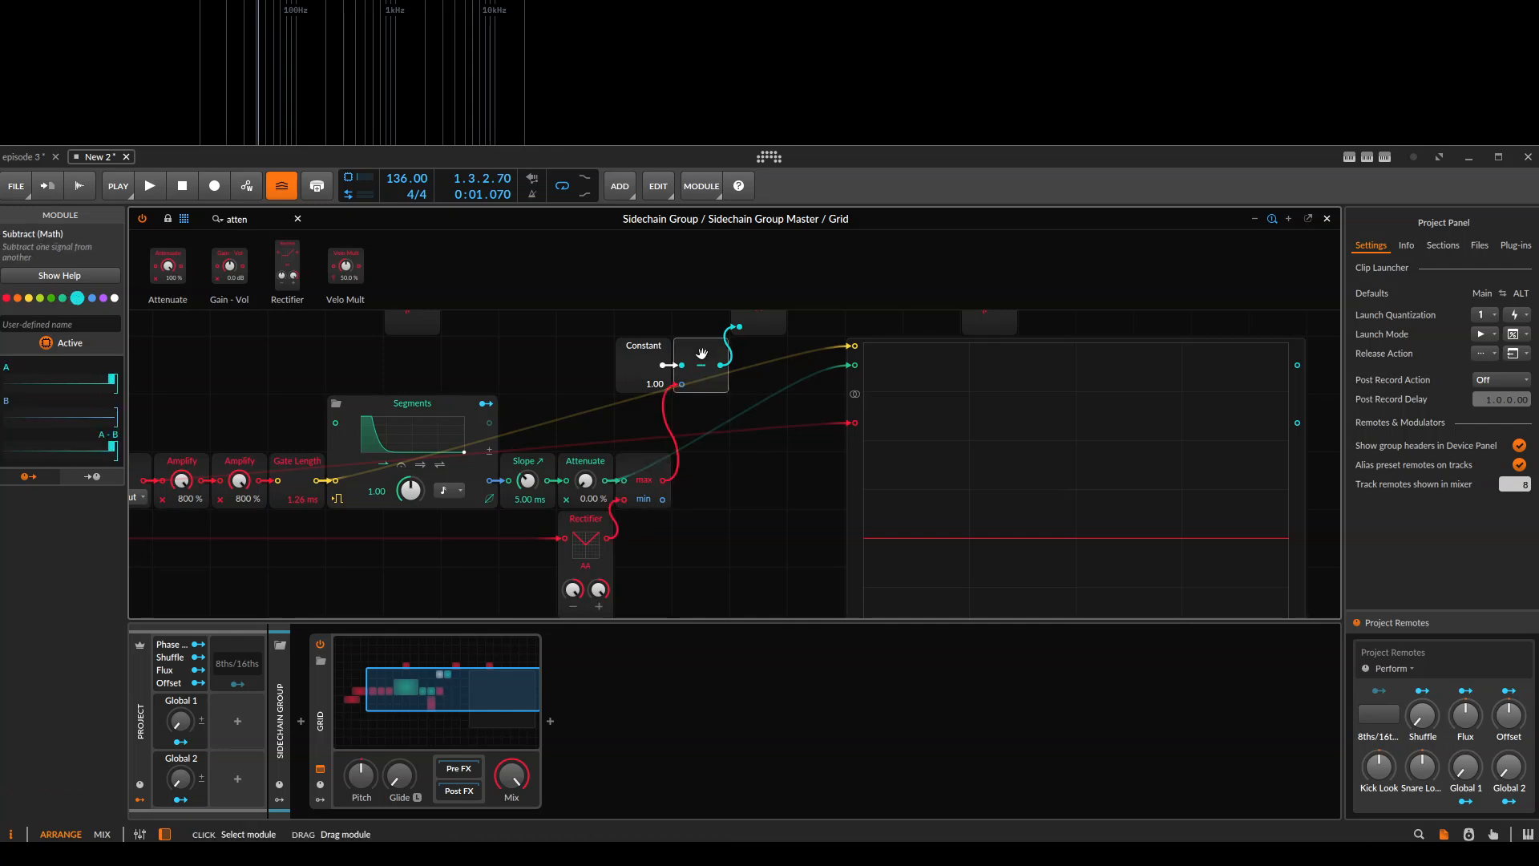
pyautogui.moveTo(785, 388); pyautogui.dragTo(713, 369)
pyautogui.moveTo(666, 481); pyautogui.dragTo(855, 367)
pyautogui.click(927, 463)
pyautogui.press('space')
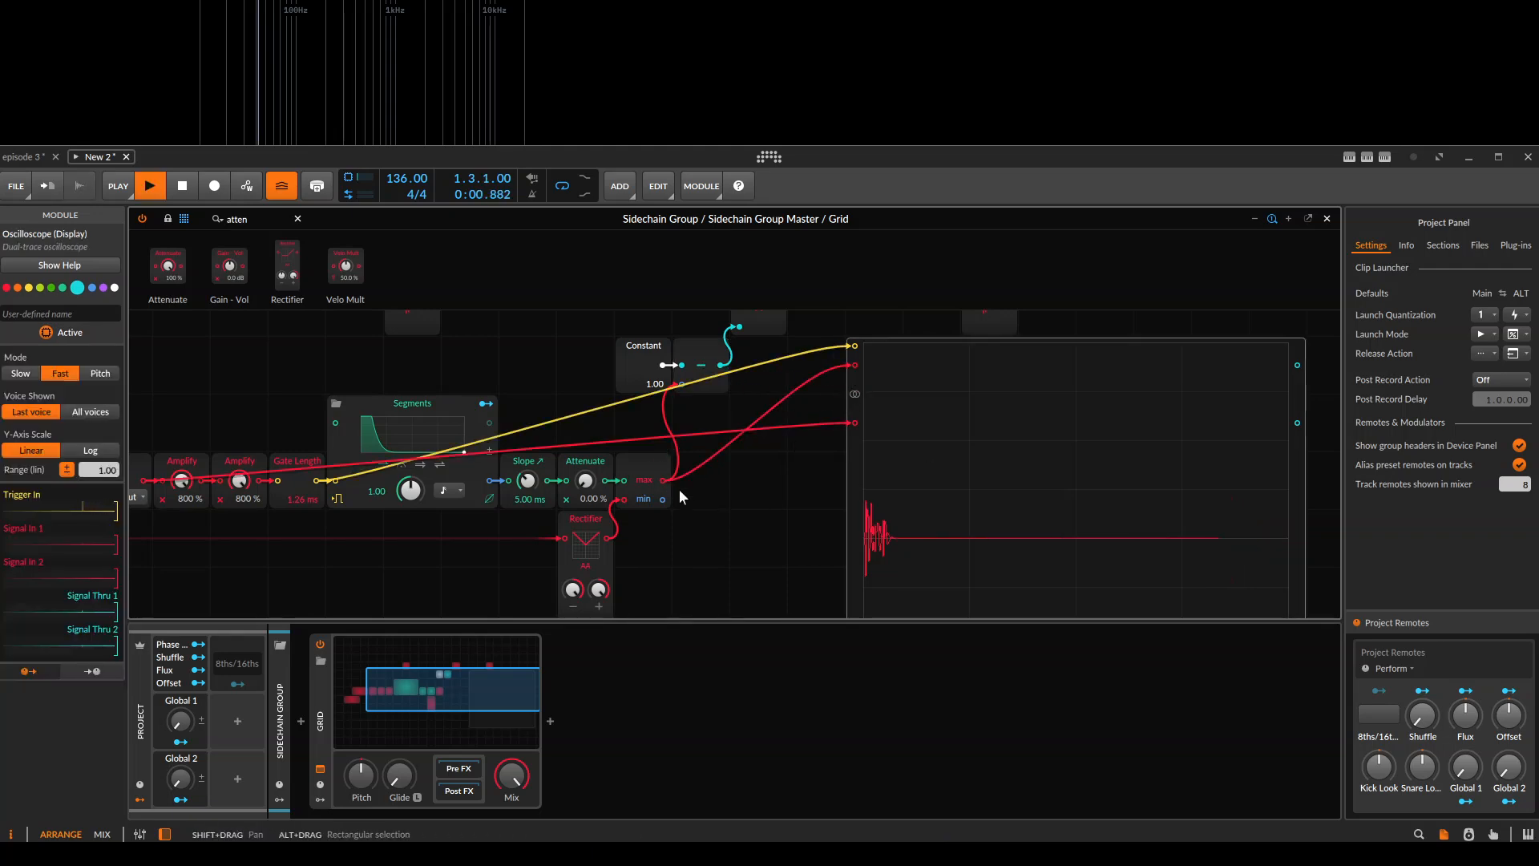
pyautogui.press('space')
# Colour the MinMax module cyan and play the clip.
pyautogui.click(669, 462)
pyautogui.click(78, 300)
pyautogui.press('space')
# Play the clip repeatedly and examine the rectified kick signal against the sidechain signal on the Oscilloscope.
pyautogui.press('space')
pyautogui.scroll(1, 926, 545)
pyautogui.moveTo(917, 557)
pyautogui.mouseDown()
pyautogui.moveTo(633, 393)
pyautogui.moveTo(705, 537)
pyautogui.mouseUp()
pyautogui.scroll(1, 697, 424)
pyautogui.press('space')
pyautogui.press('space')
pyautogui.press('space')
pyautogui.press('space')
pyautogui.moveTo(387, 538); pyautogui.dragTo(754, 459)
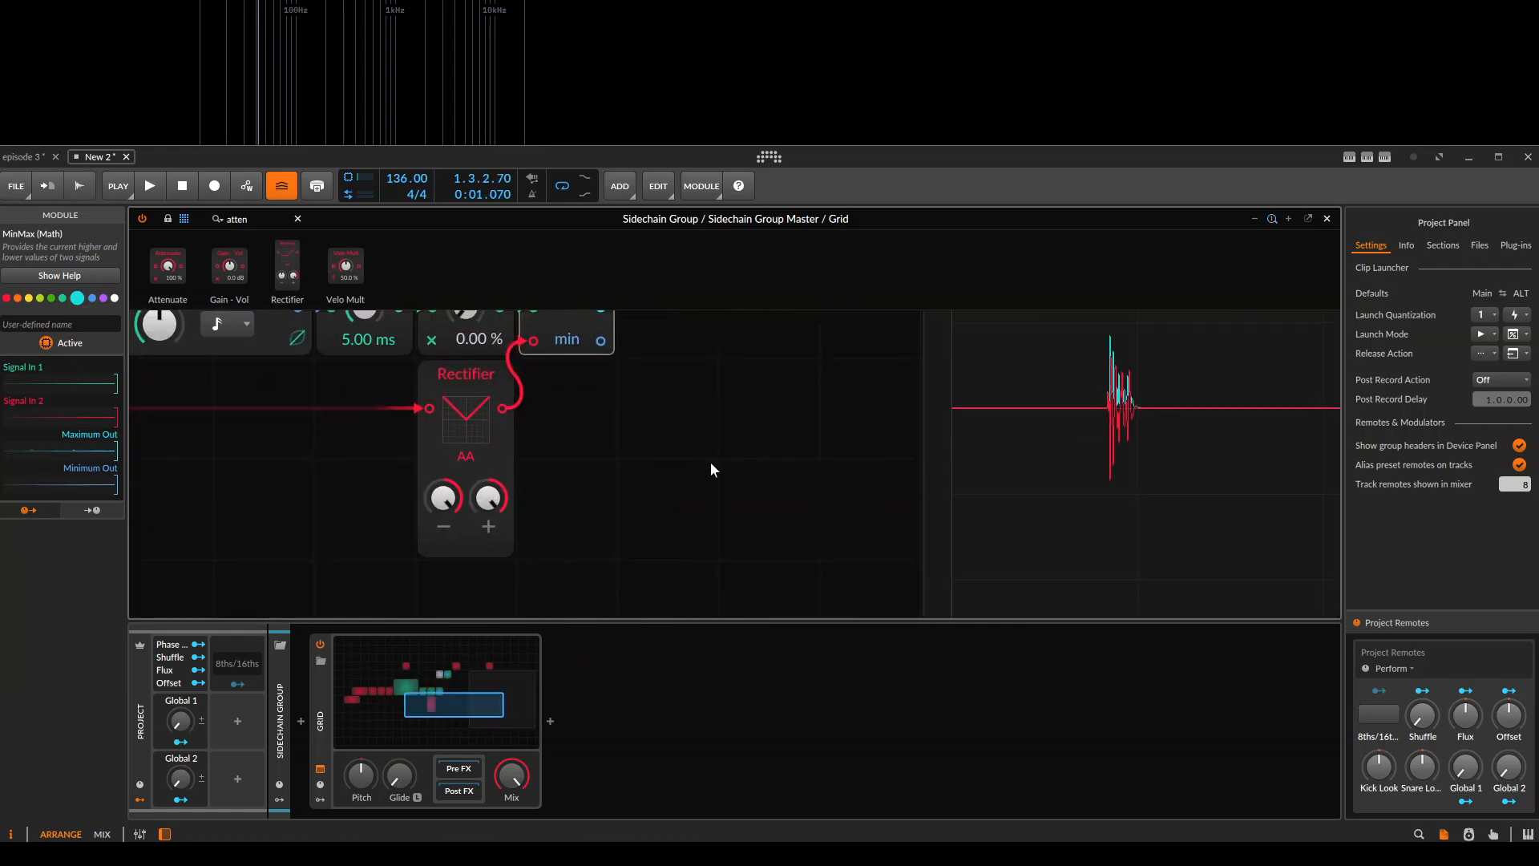
pyautogui.scroll(-1, 754, 460)
pyautogui.press('space')
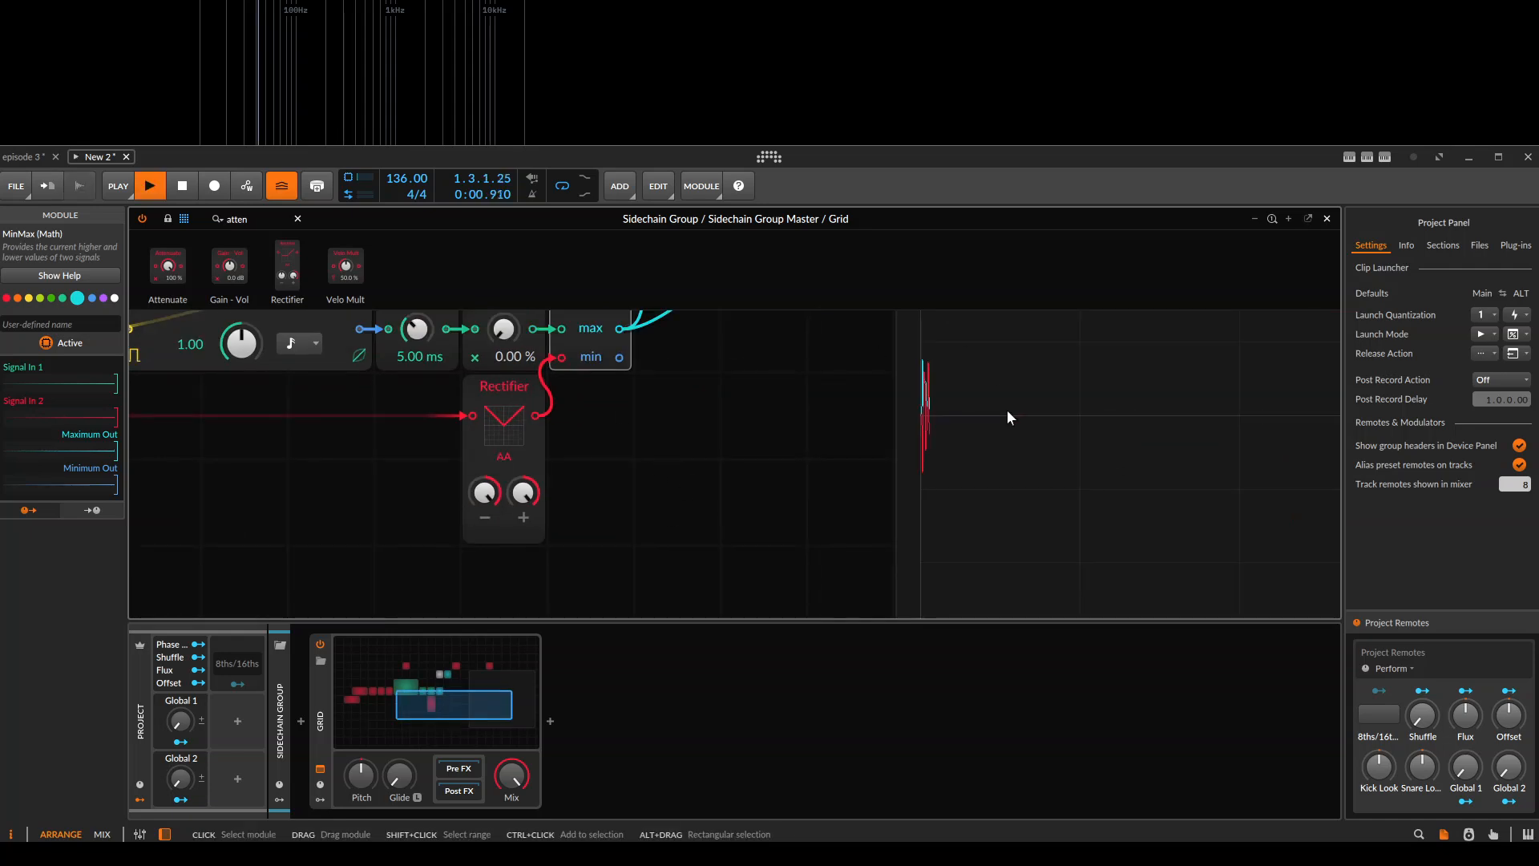
pyautogui.press('space')
pyautogui.scroll(-1, 925, 492)
pyautogui.scroll(-2, 800, 438)
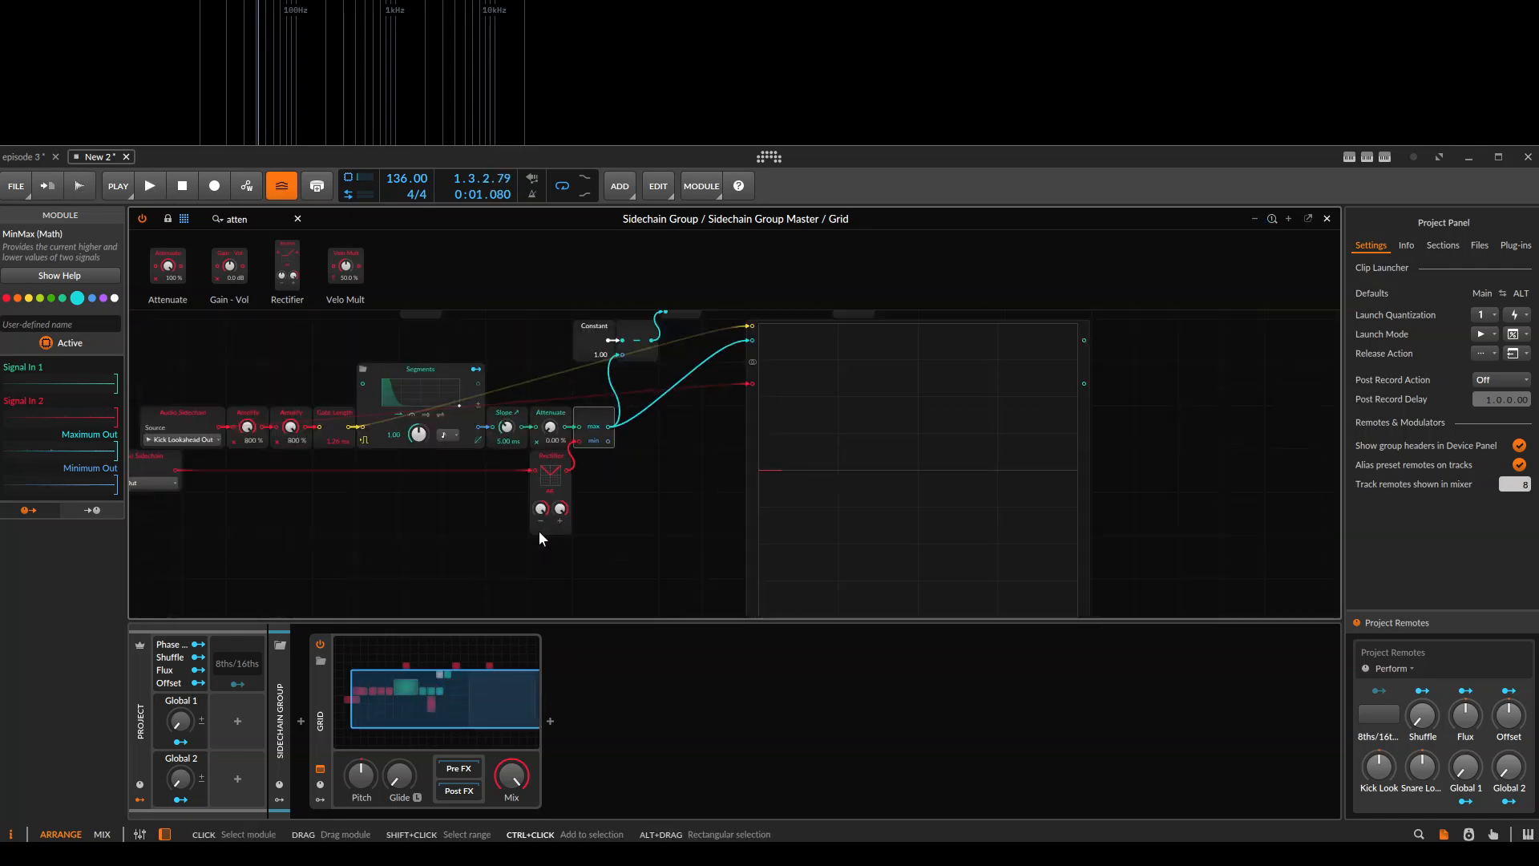
# Connect the Tool Out Audio Sidechain to the Oscilloscope's second signal input and play the clip to compare both traces.
pyautogui.scroll(3, 323, 519)
pyautogui.moveTo(324, 519); pyautogui.dragTo(575, 580)
pyautogui.moveTo(236, 533); pyautogui.dragTo(1004, 417)
pyautogui.click(1118, 495)
pyautogui.press('space')
pyautogui.press('space')
pyautogui.press('space')
pyautogui.moveTo(1118, 494); pyautogui.dragTo(649, 464)
pyautogui.scroll(3, 730, 460)
pyautogui.press('space')
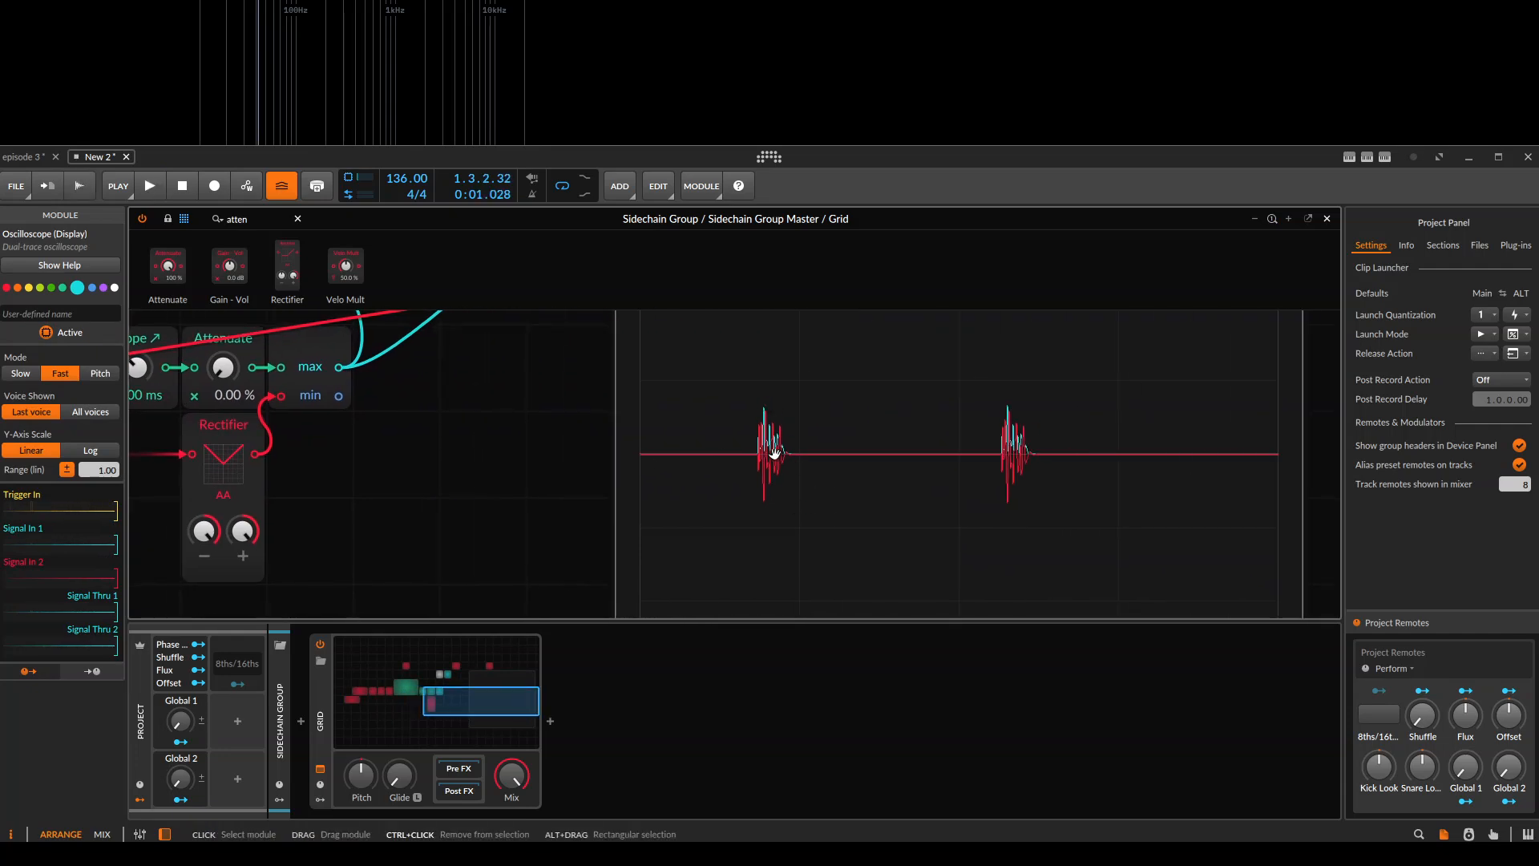
# Move the Tool Out Audio Sidechain module one grid unit further left of the Kick Lookahead Out module.
pyautogui.scroll(2, 732, 465)
pyautogui.scroll(-6, 420, 531)
pyautogui.moveTo(501, 526); pyautogui.dragTo(924, 514)
pyautogui.moveTo(468, 463); pyautogui.dragTo(445, 467)
pyautogui.moveTo(950, 439); pyautogui.dragTo(554, 534)
pyautogui.scroll(2, 736, 471)
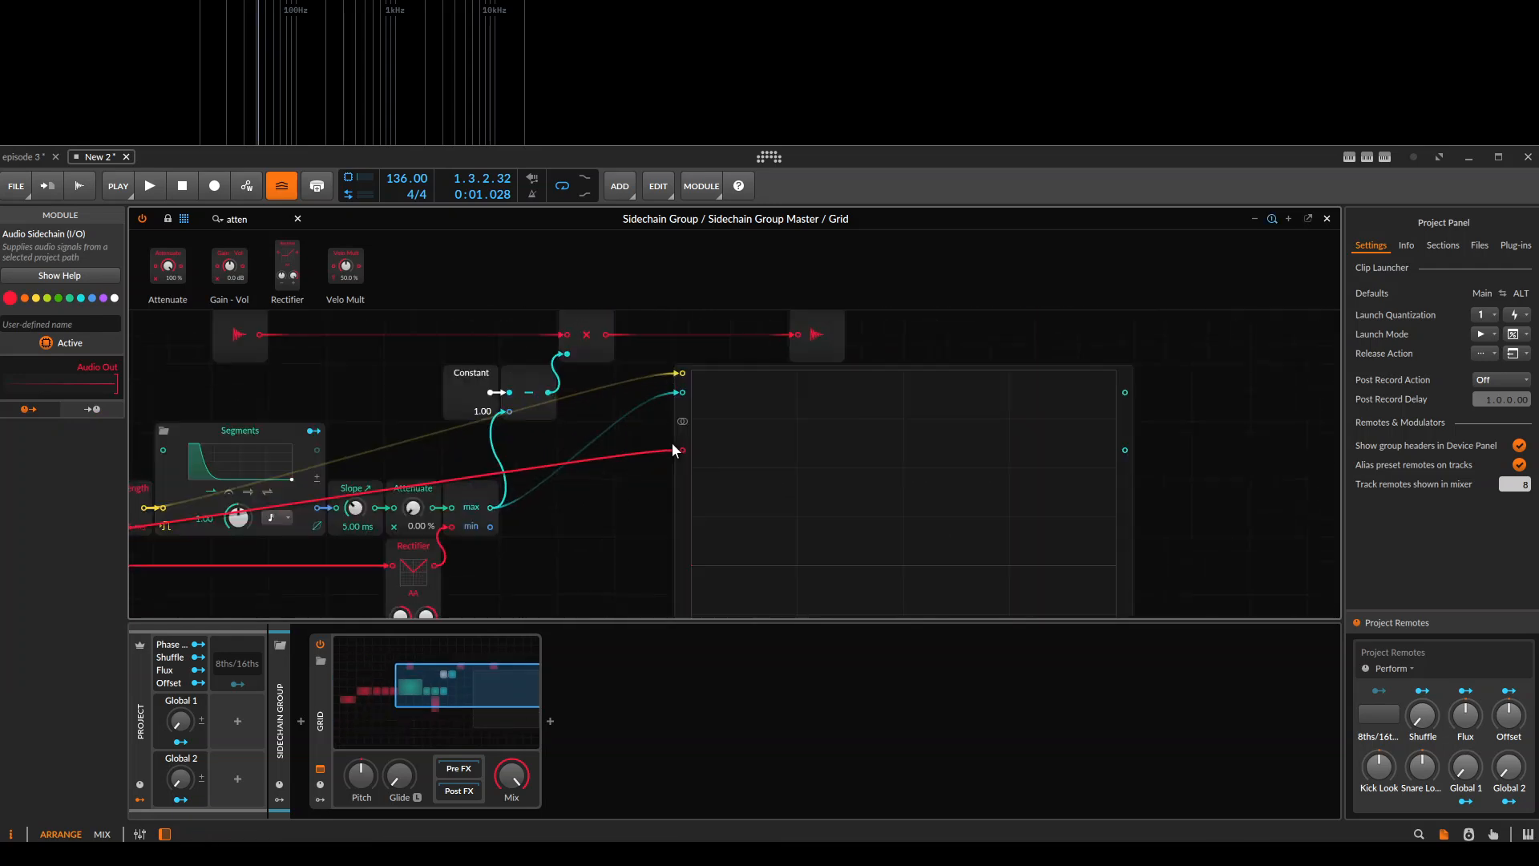
pyautogui.moveTo(436, 571); pyautogui.dragTo(831, 479)
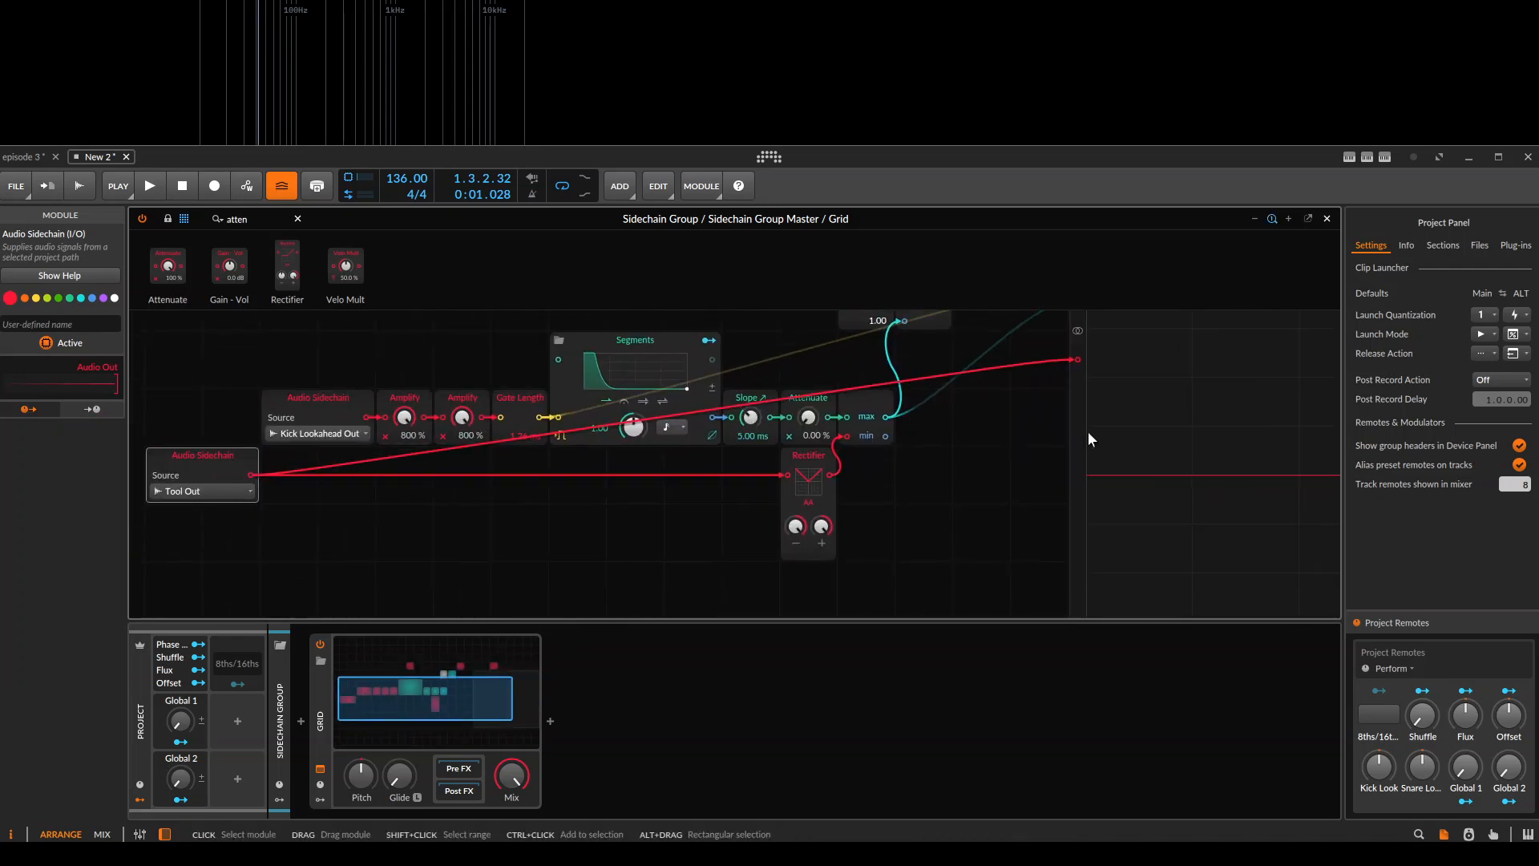
# Play the clip and check the MinMax output against the Tool Out signal on the Oscilloscope.
pyautogui.moveTo(1088, 439); pyautogui.dragTo(733, 448)
pyautogui.click(945, 430)
pyautogui.press('space')
pyautogui.press('space')
pyautogui.moveTo(648, 356); pyautogui.dragTo(689, 456)
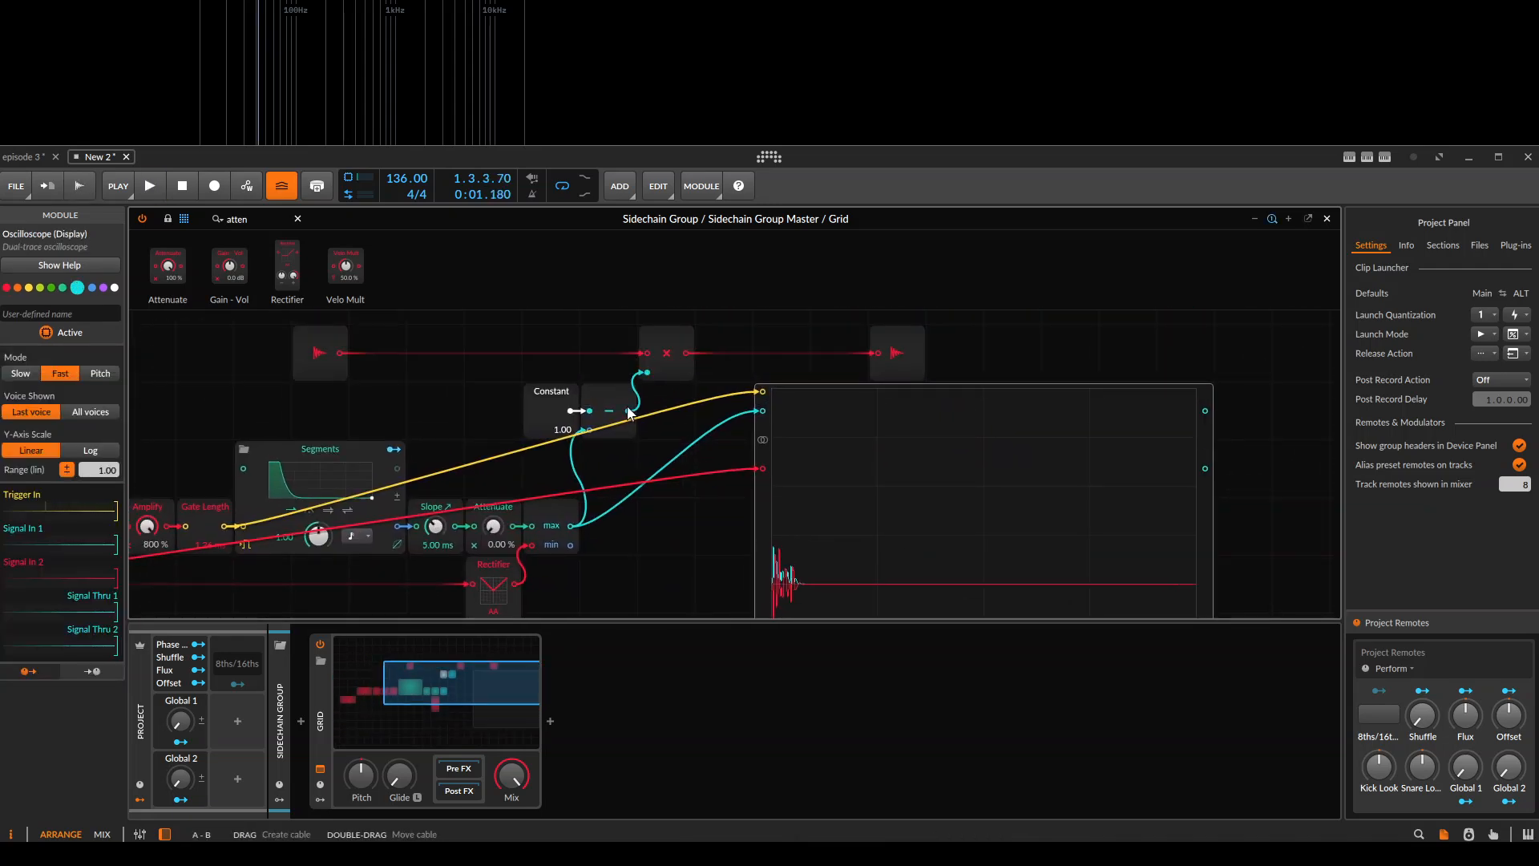
# Connect the Subtract module's output to the Oscilloscope's first signal input in place of the MinMax output.
pyautogui.moveTo(772, 571); pyautogui.dragTo(762, 411)
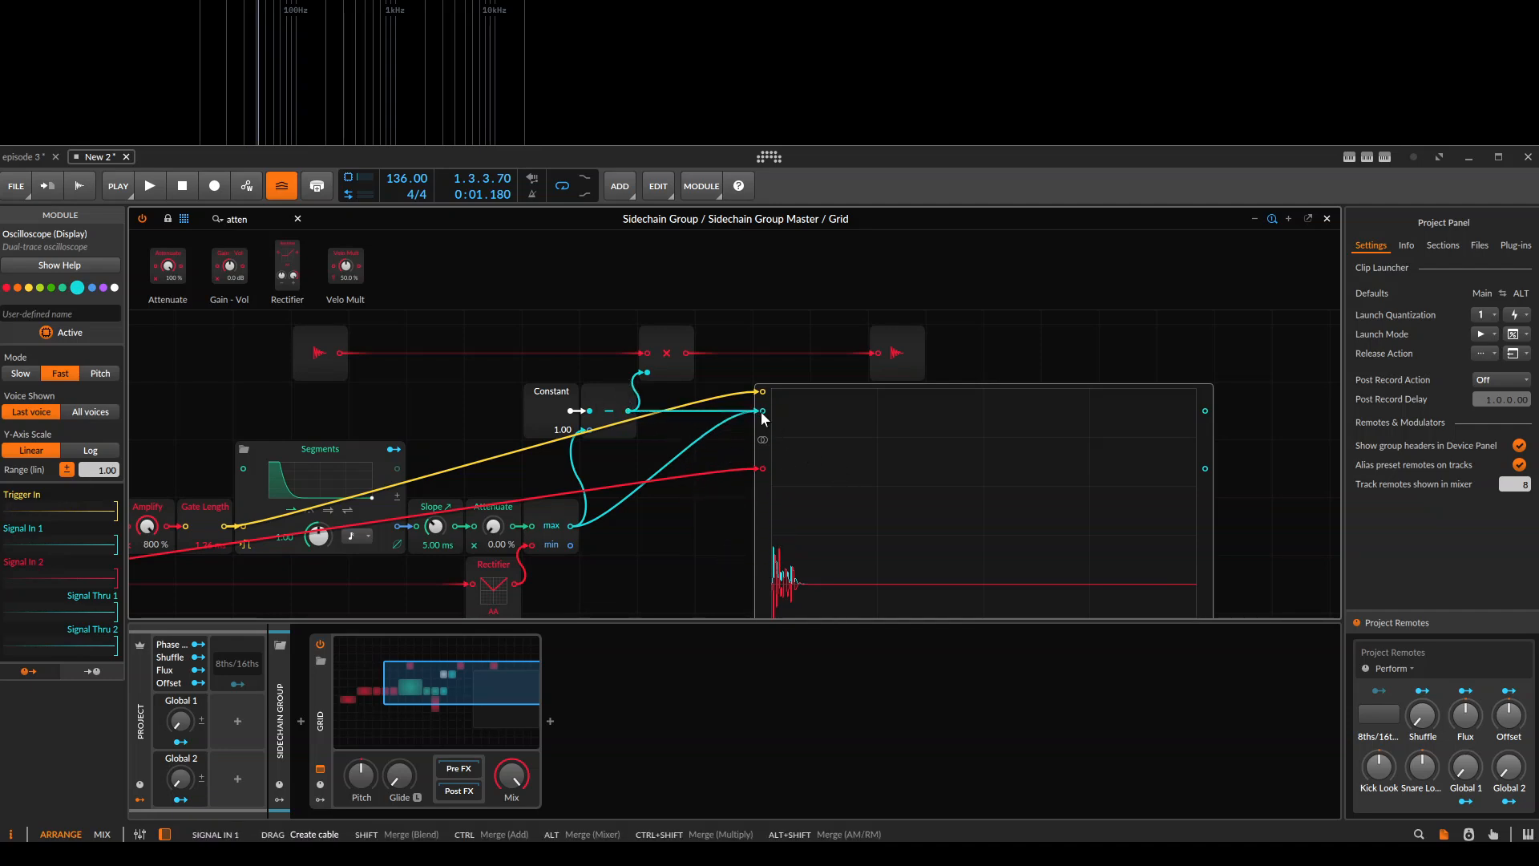
pyautogui.moveTo(691, 465)
pyautogui.mouseDown()
pyautogui.moveTo(678, 409)
pyautogui.moveTo(767, 455)
pyautogui.mouseUp()
pyautogui.moveTo(553, 573); pyautogui.dragTo(757, 462)
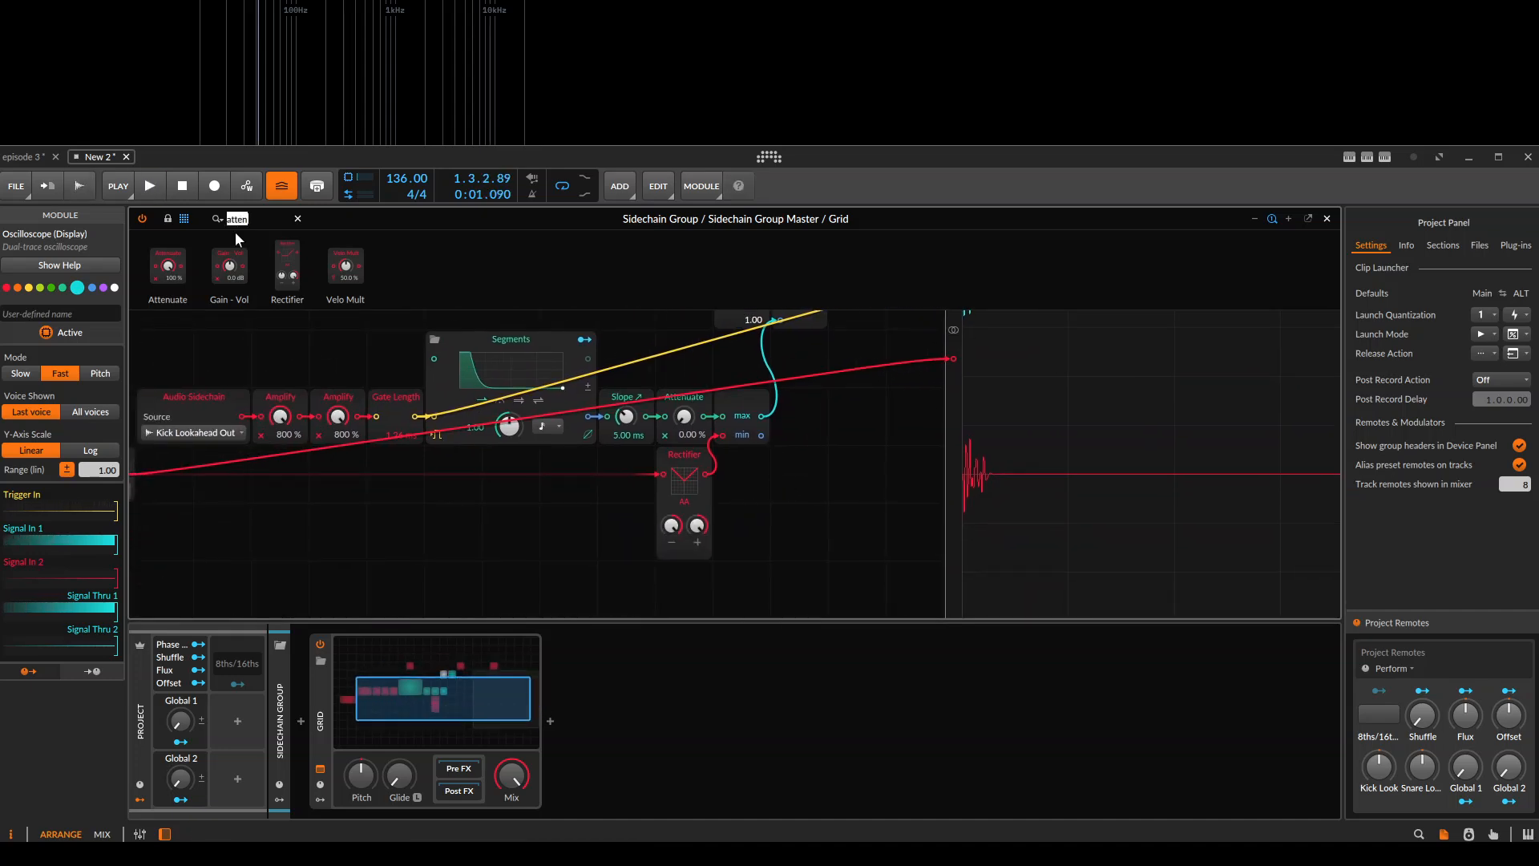
# Try inserting a Slope module between the MinMax max output and the Subtract module, using the falling Slope ↘ type.
pyautogui.press('BackSpace')
pyautogui.write('slope')
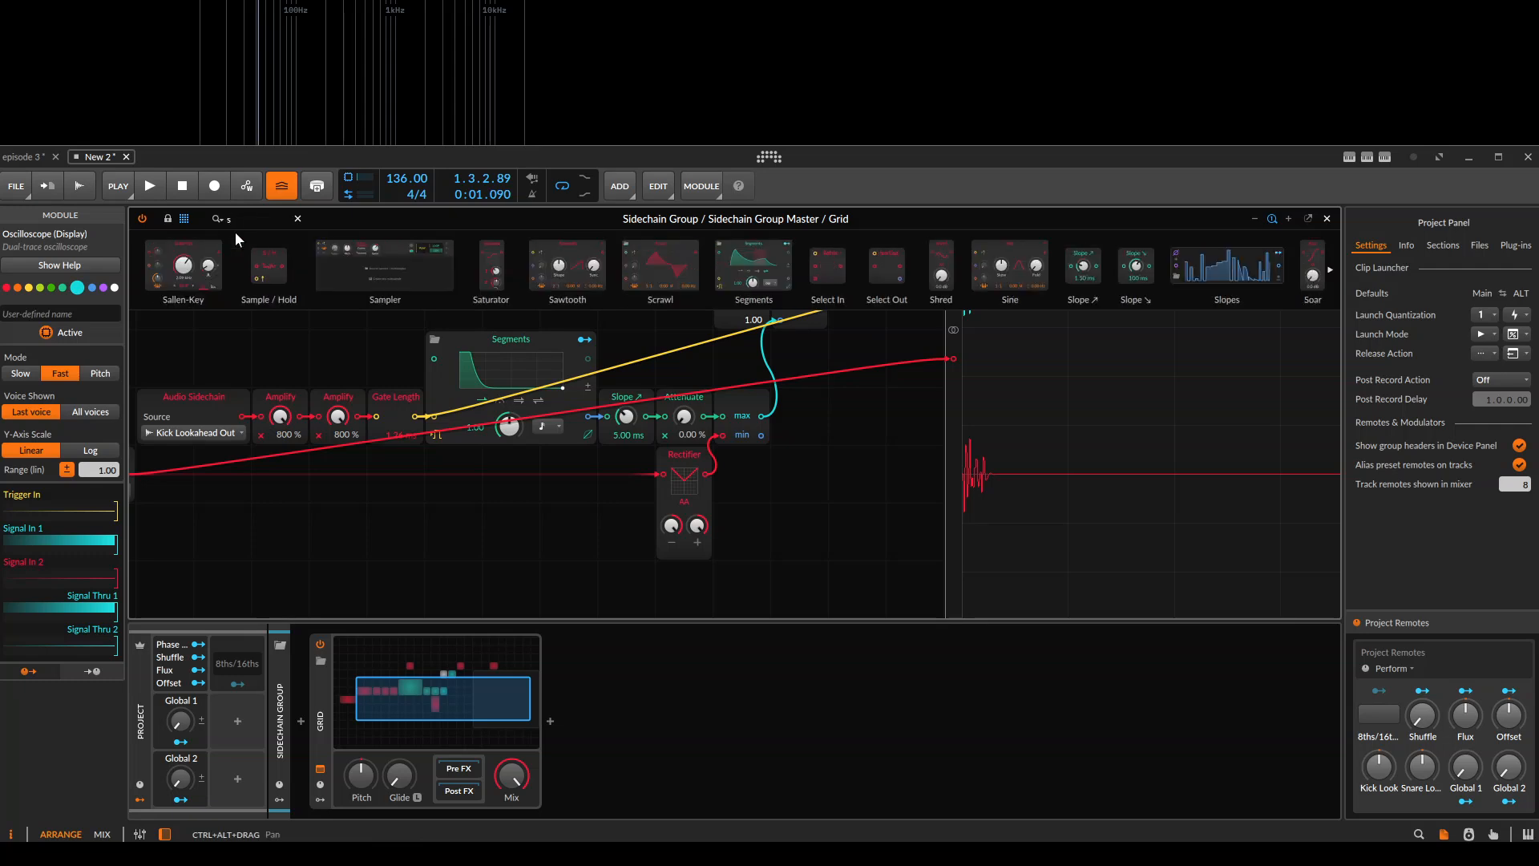
pyautogui.moveTo(166, 270); pyautogui.dragTo(802, 432)
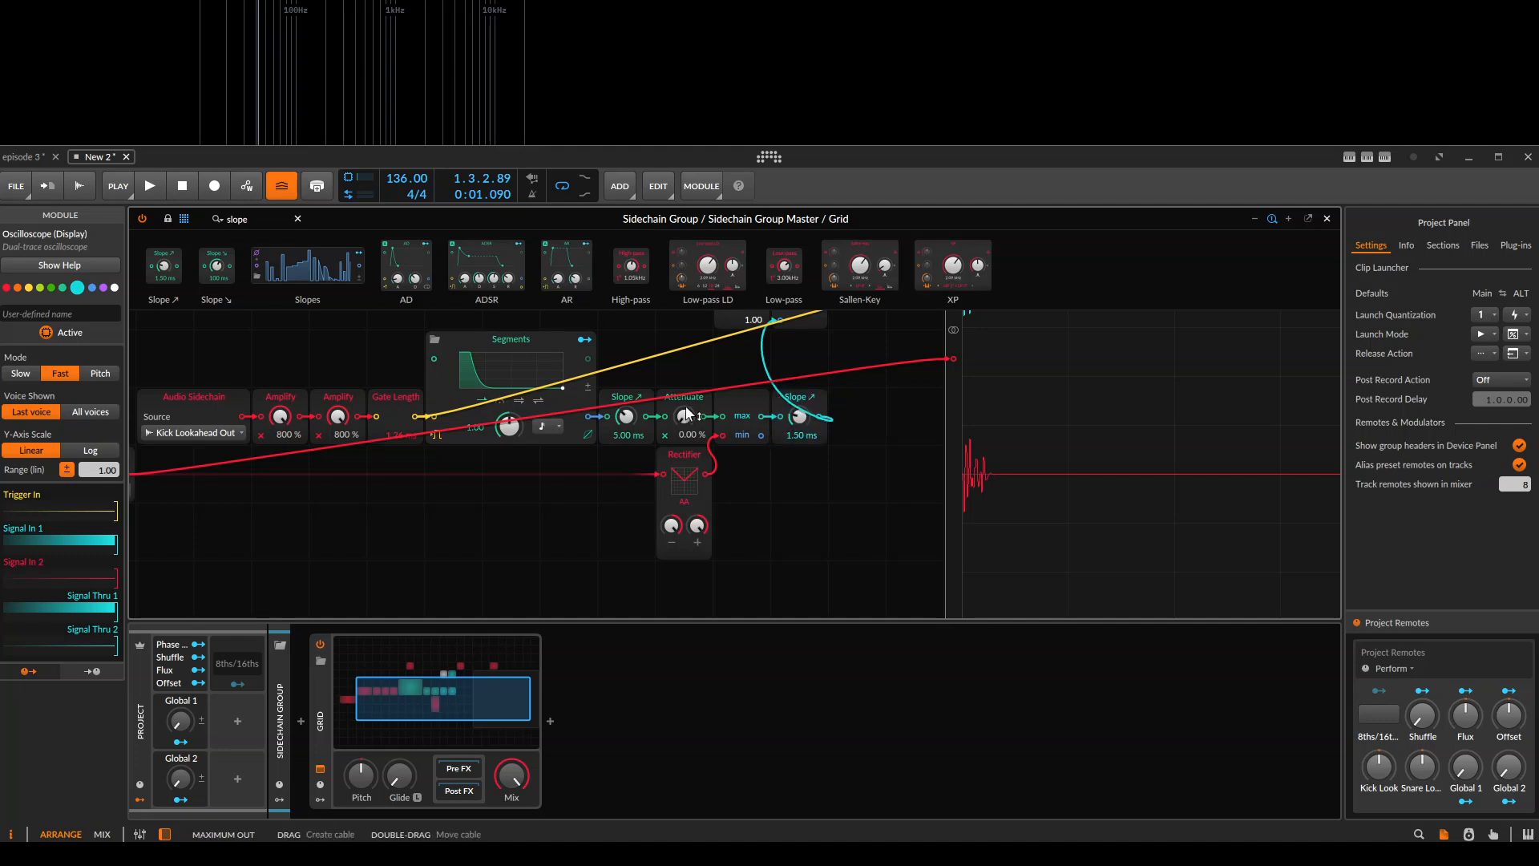
pyautogui.click(660, 372)
pyautogui.click(800, 398)
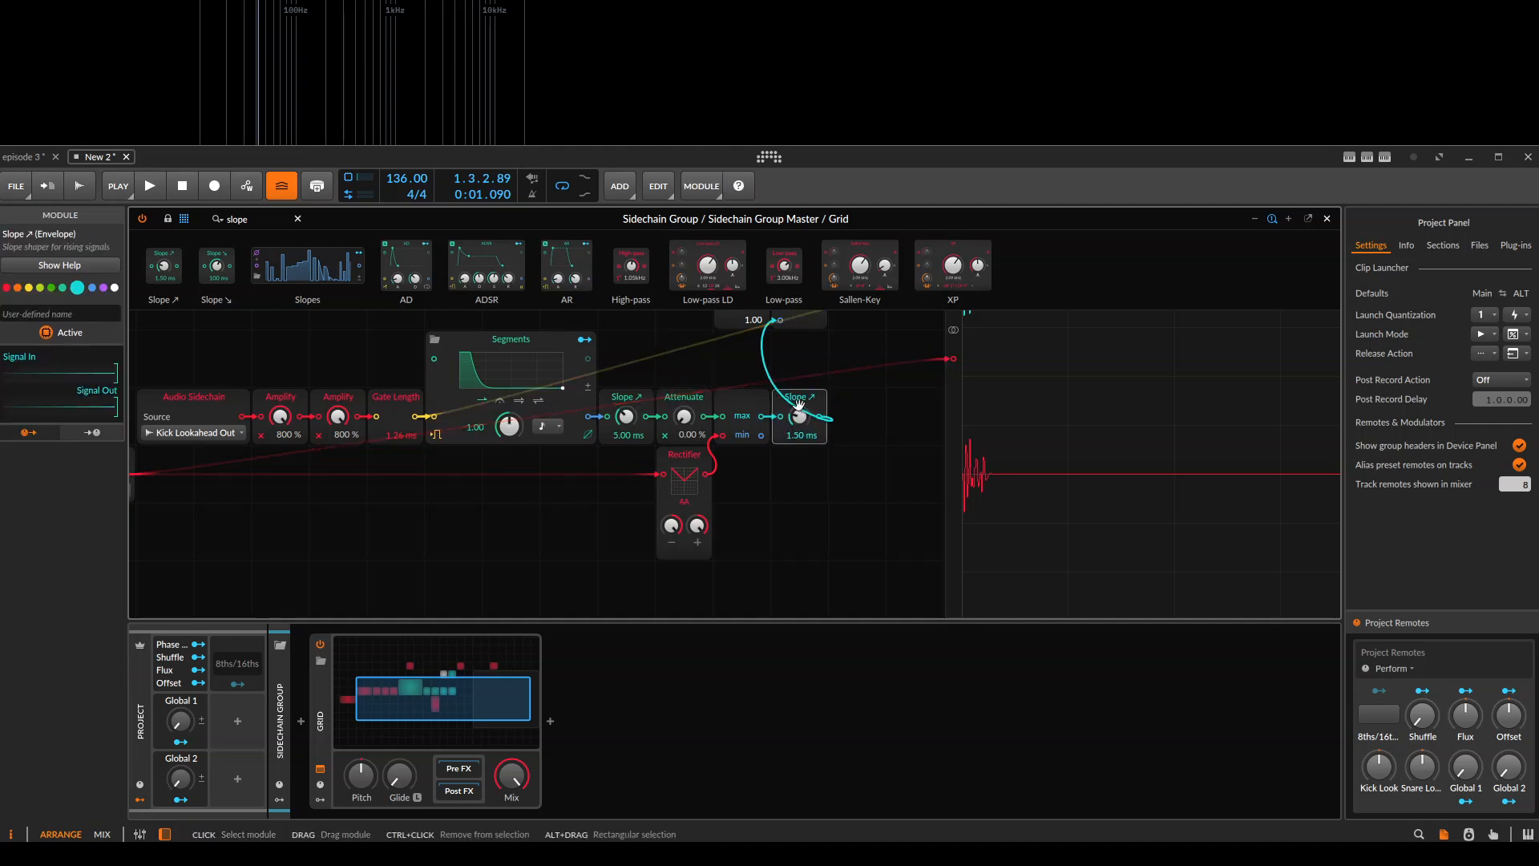
pyautogui.click(811, 398)
# Raise the new Slope ↘ time to 30.9 ms while playing the clip repeatedly to check the smoothing on the Oscilloscope.
pyautogui.press('space')
pyautogui.press('space')
pyautogui.press('space')
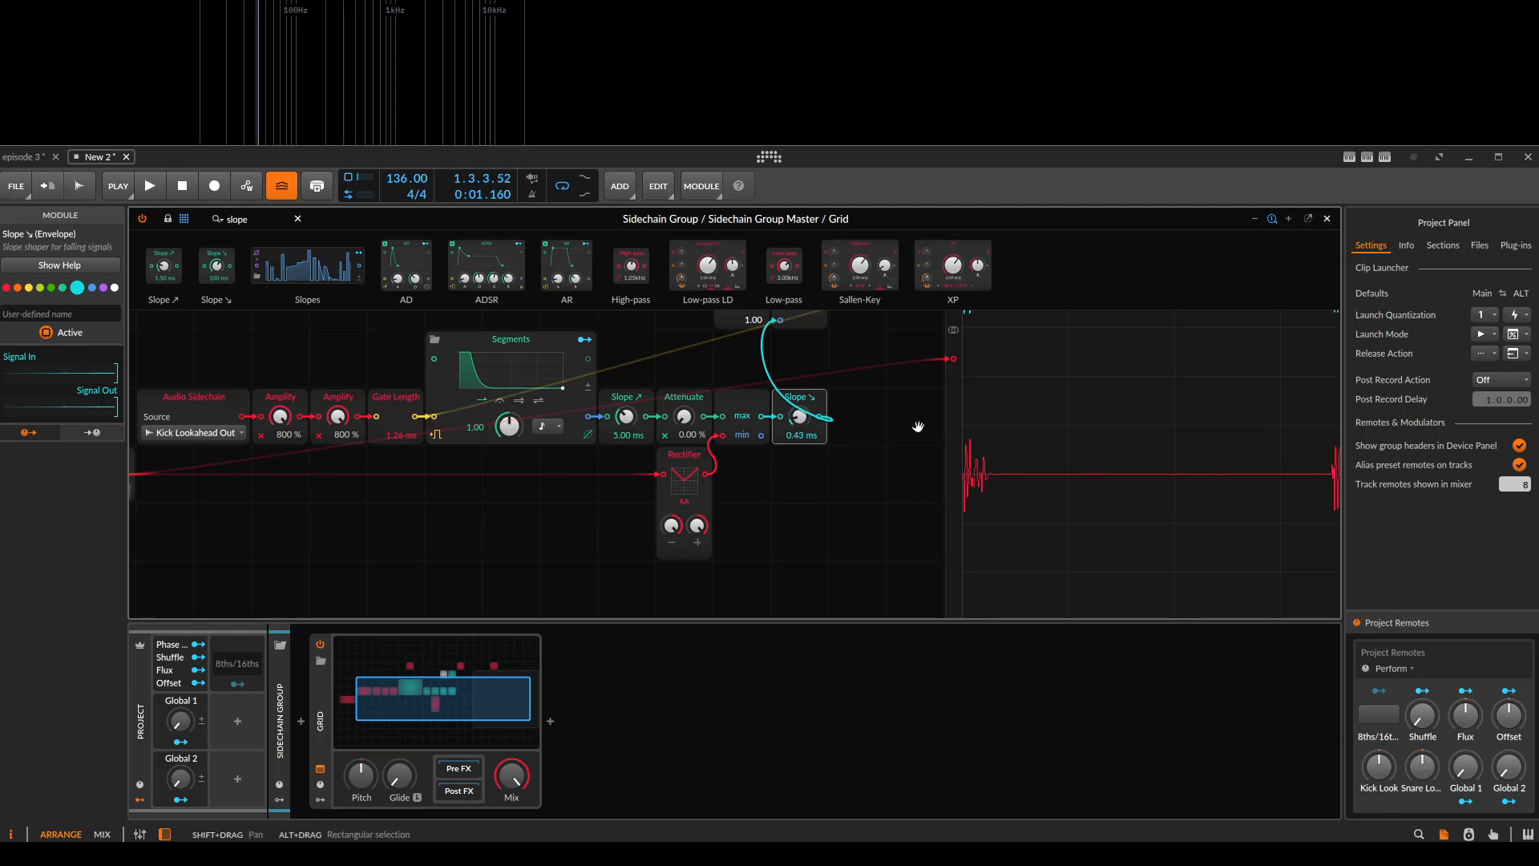
pyautogui.moveTo(920, 417); pyautogui.dragTo(807, 468)
pyautogui.press('space')
pyautogui.moveTo(687, 468)
pyautogui.mouseDown()
pyautogui.moveTo(686, 428)
pyautogui.moveTo(691, 510)
pyautogui.mouseUp()
pyautogui.press('space')
pyautogui.press('space')
pyautogui.press('space')
pyautogui.press('space')
pyautogui.press('space')
pyautogui.press('space')
pyautogui.press('space')
pyautogui.press('space')
pyautogui.press('space')
pyautogui.press('space')
pyautogui.press('space')
pyautogui.press('space')
# Undo the Slope ↘ module's insertion after the MinMax and play the clip.
pyautogui.press('space')
pyautogui.press('space')
pyautogui.press('space')
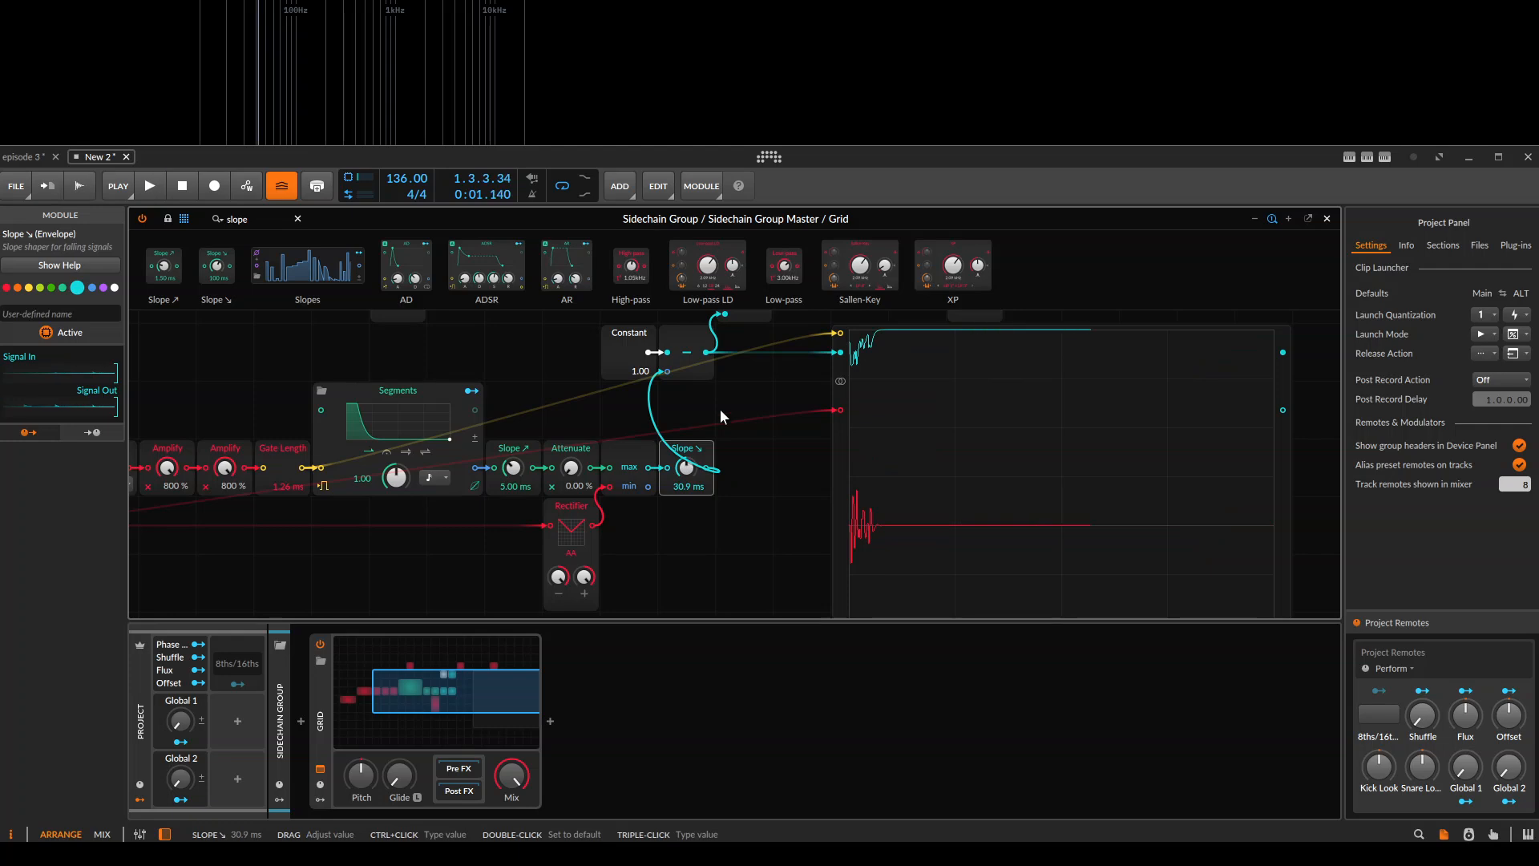
pyautogui.hotkey('ctrl', 'z')
pyautogui.press('space')
pyautogui.press('space')
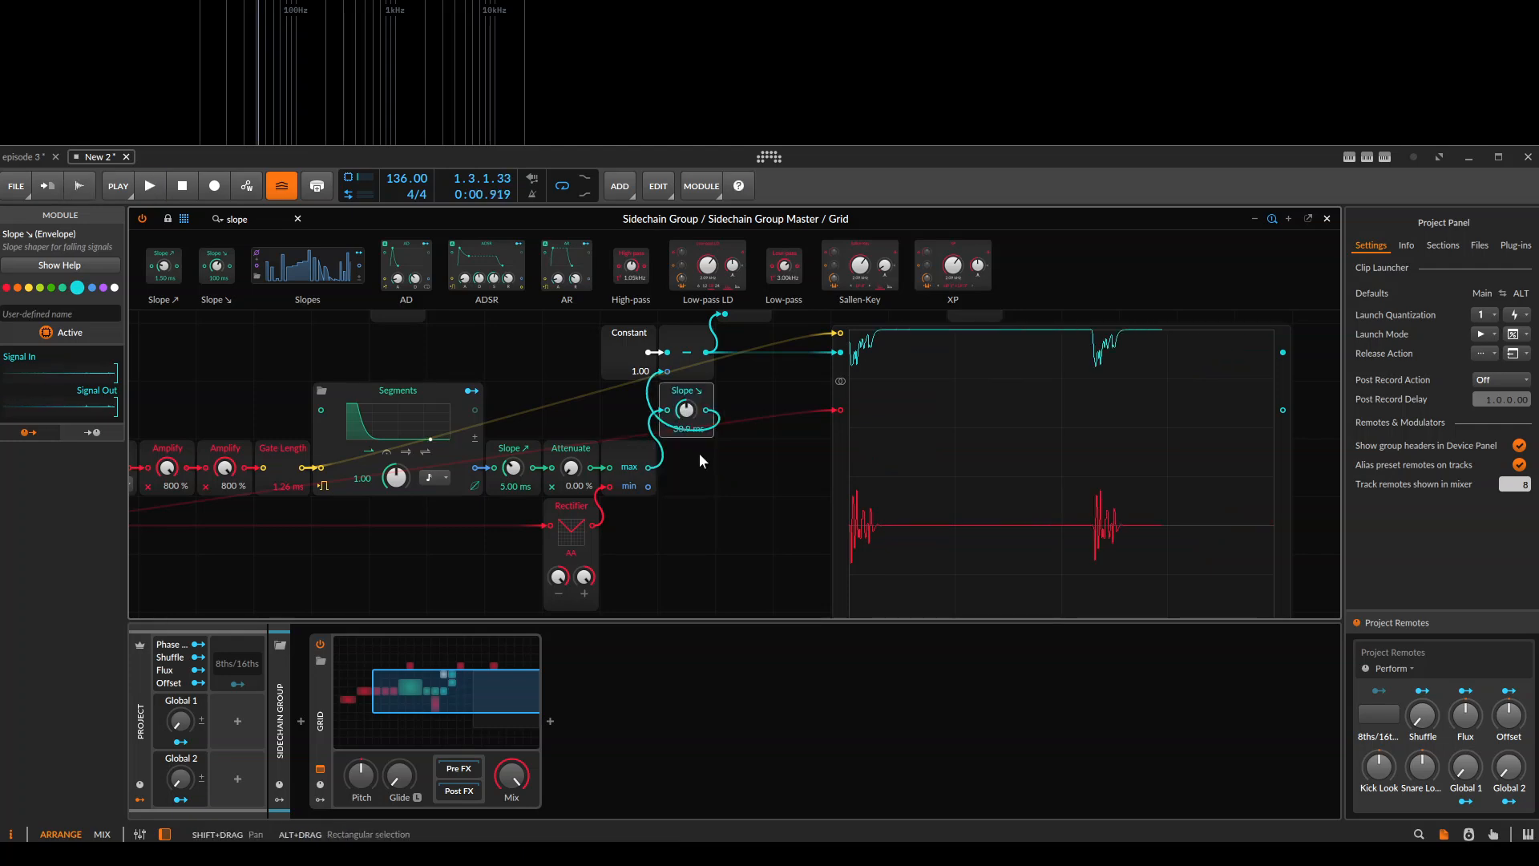
pyautogui.hotkey('ctrl', 'z')
pyautogui.press('space')
pyautogui.scroll(-1, 694, 481)
pyautogui.moveTo(696, 488); pyautogui.dragTo(726, 481)
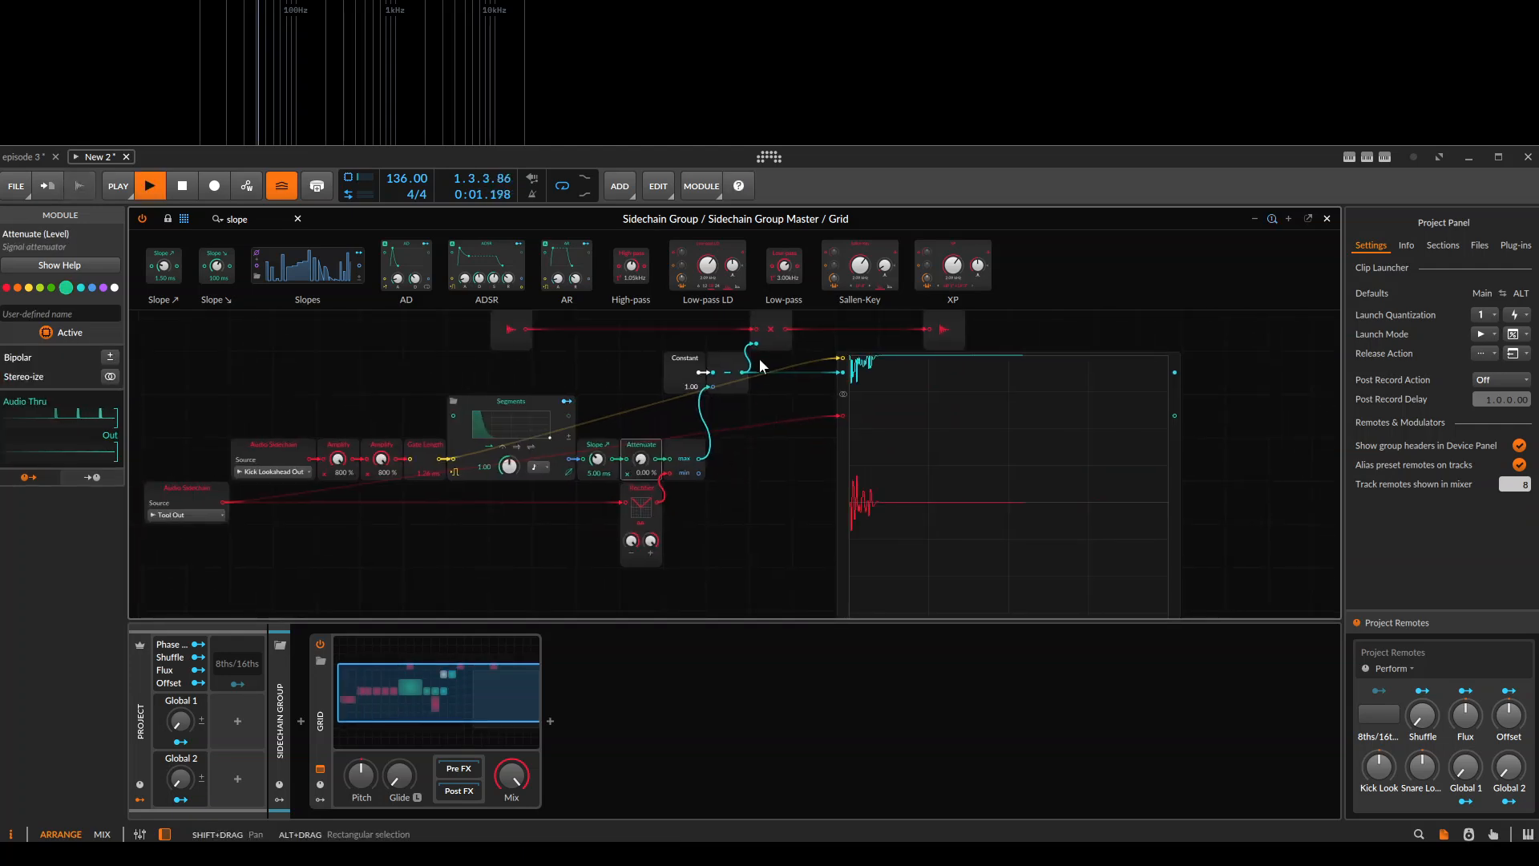
# Check the Segments curve and set the Segments envelope's Rate to 0.11 while the clip plays.
pyautogui.moveTo(744, 371); pyautogui.dragTo(877, 368)
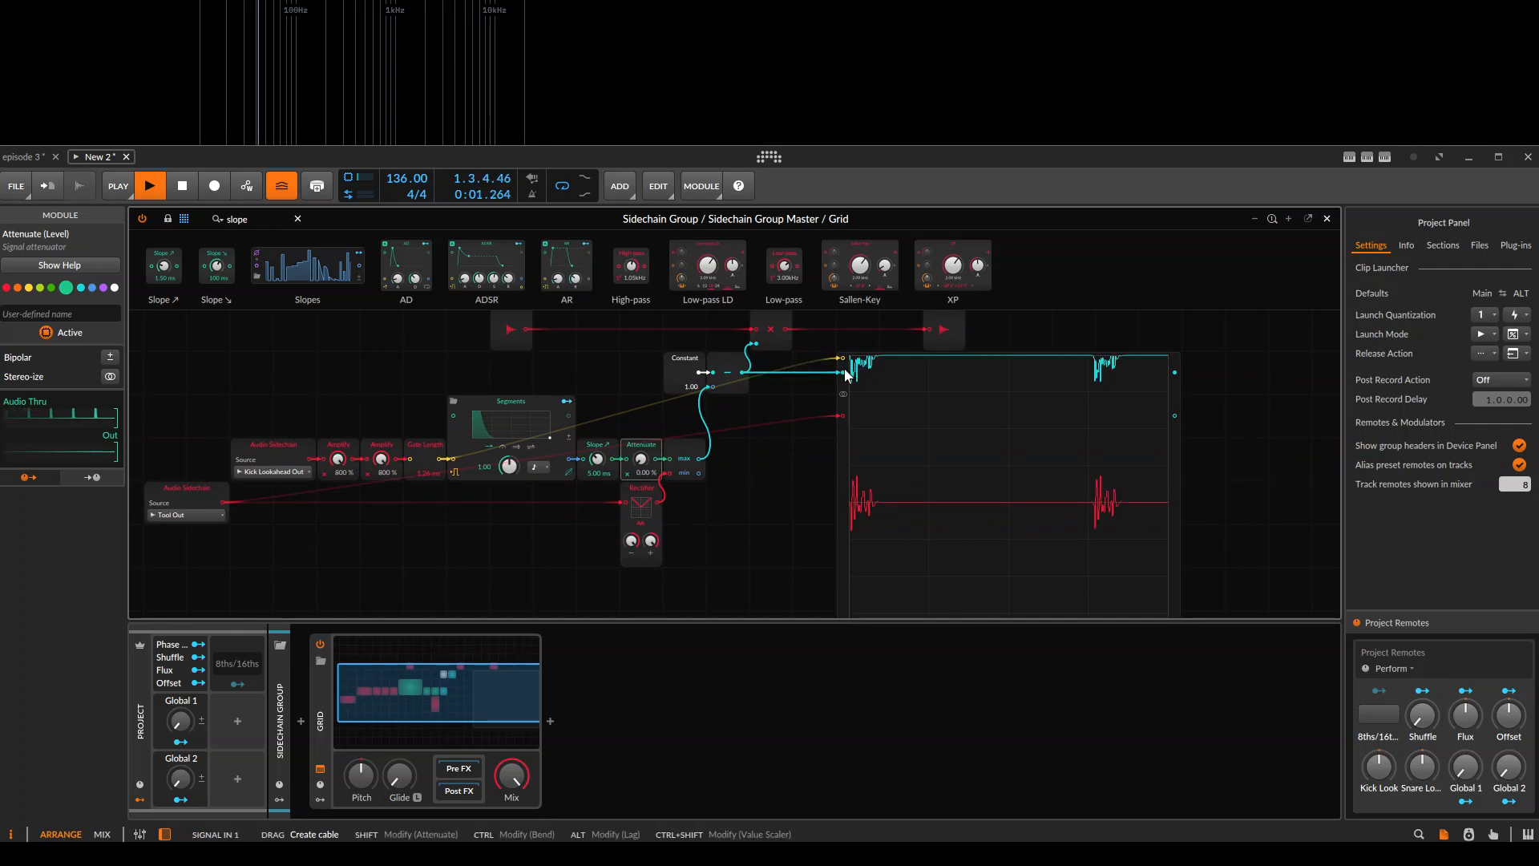
pyautogui.doubleClick(502, 430)
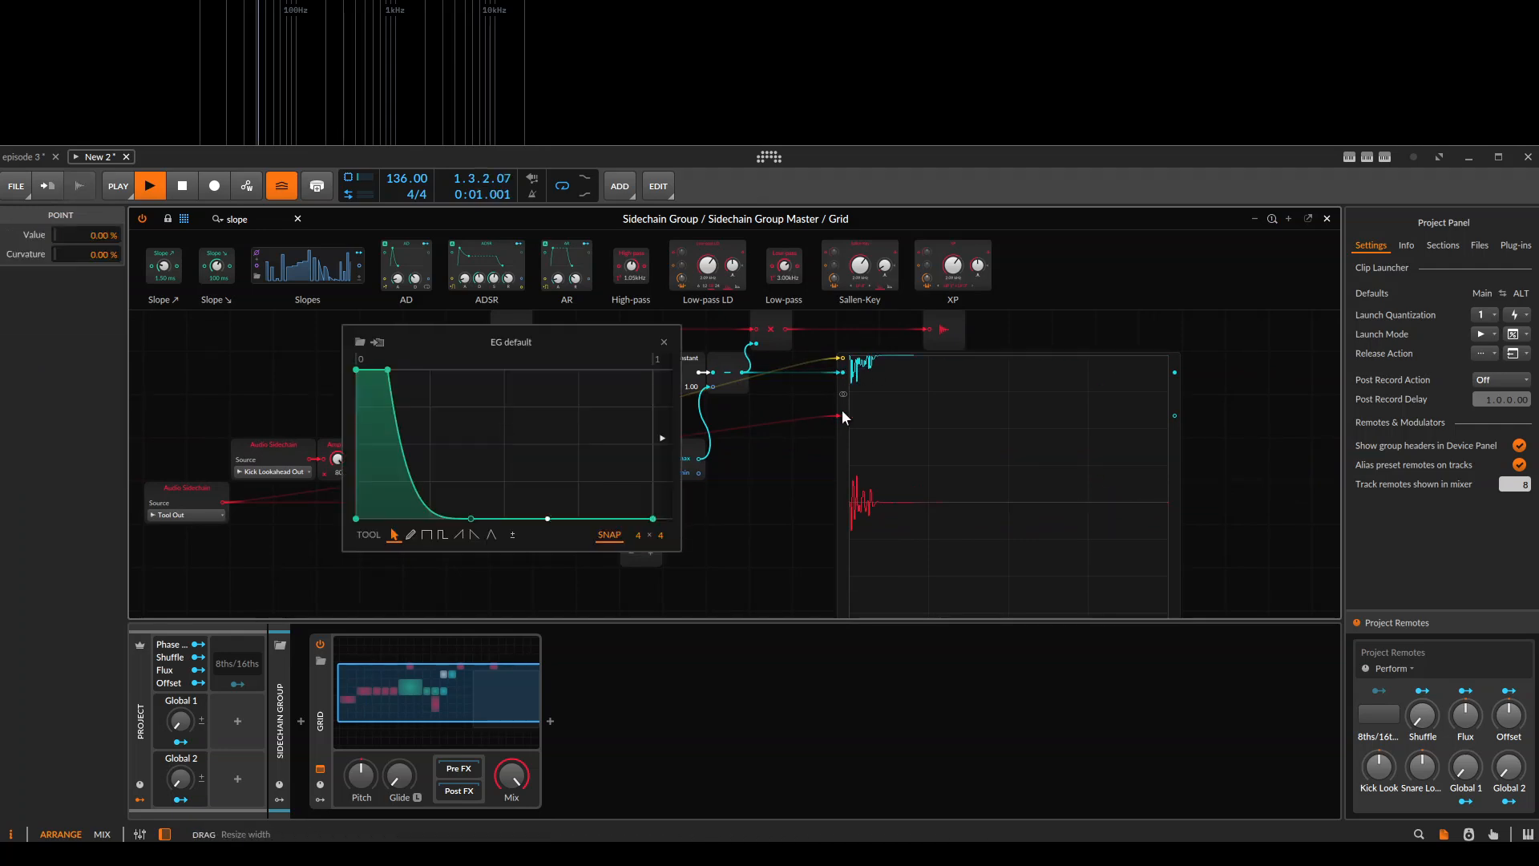
pyautogui.click(665, 340)
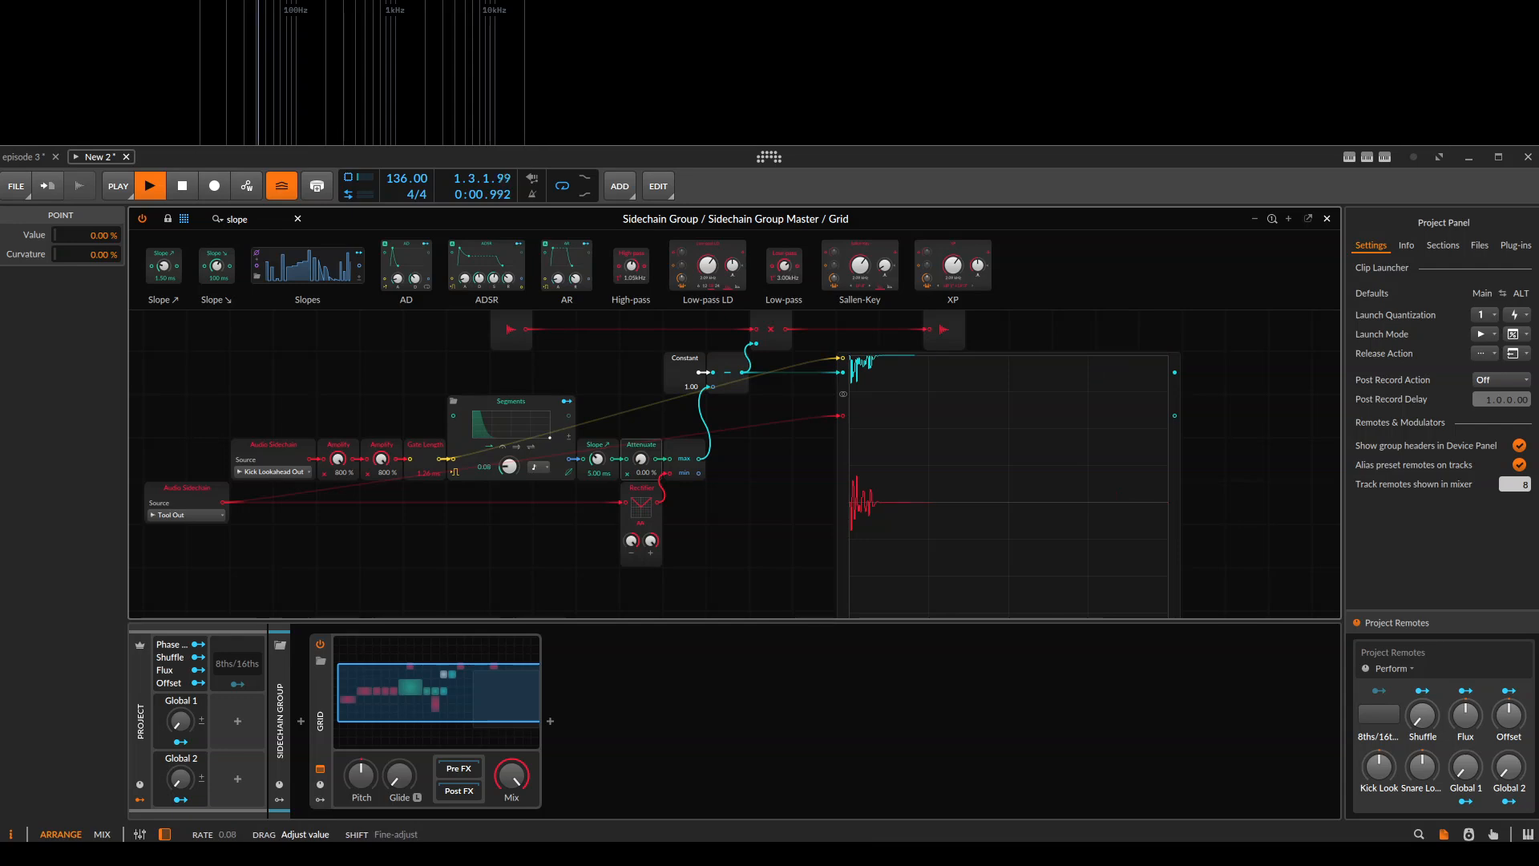
pyautogui.scroll(5, 757, 378)
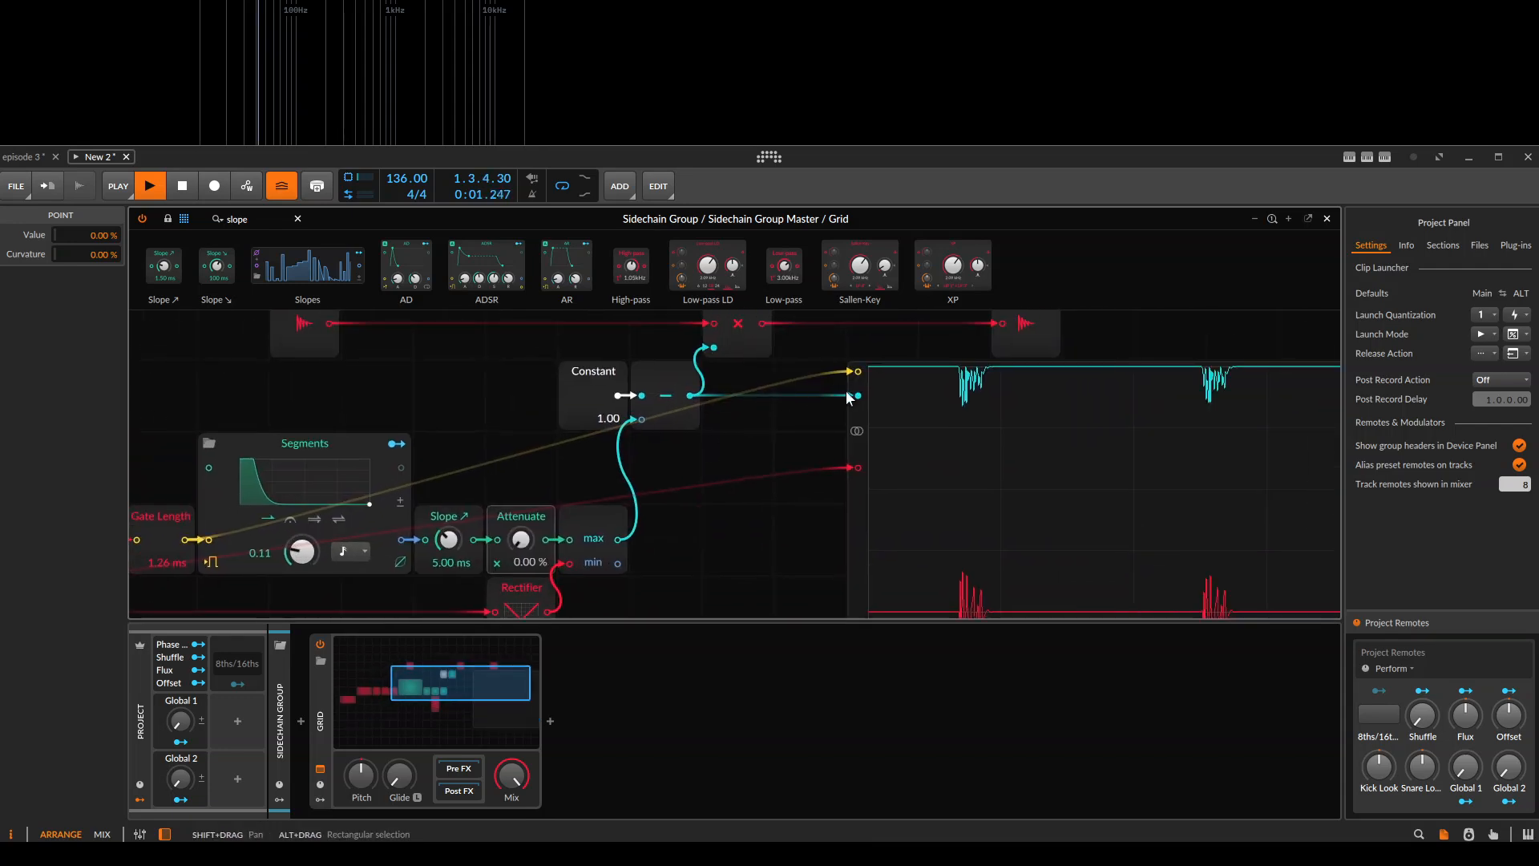
pyautogui.moveTo(787, 397); pyautogui.dragTo(796, 355)
pyautogui.moveTo(825, 414); pyautogui.dragTo(796, 435)
# Set the Attenuate module after the envelope's Slope to 100 % and stop playback.
pyautogui.click(341, 392)
pyautogui.click(359, 430)
pyautogui.moveTo(558, 505); pyautogui.dragTo(558, 393)
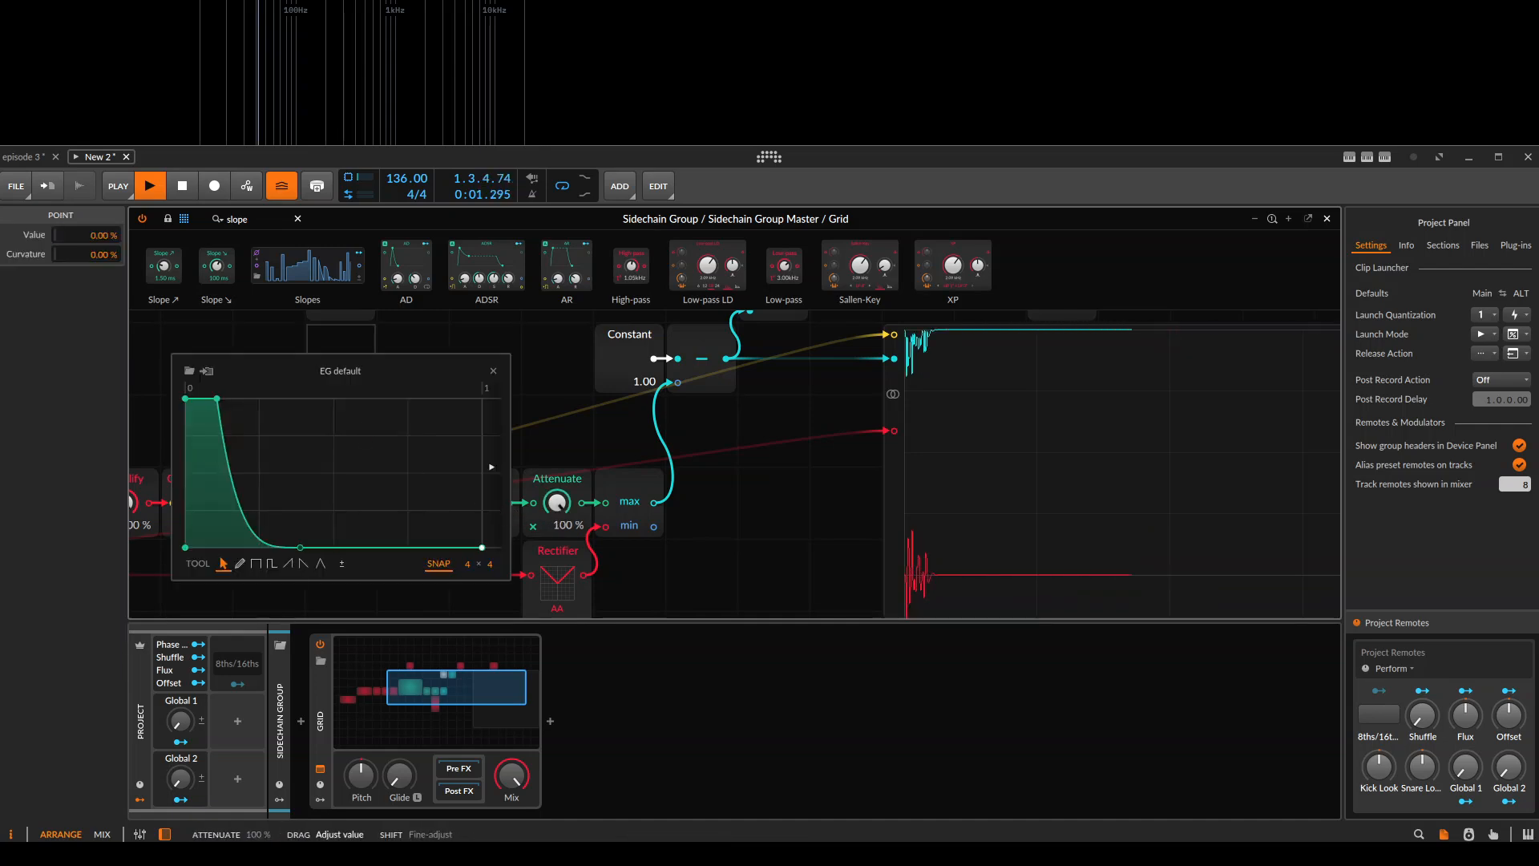
pyautogui.click(493, 371)
pyautogui.press('space')
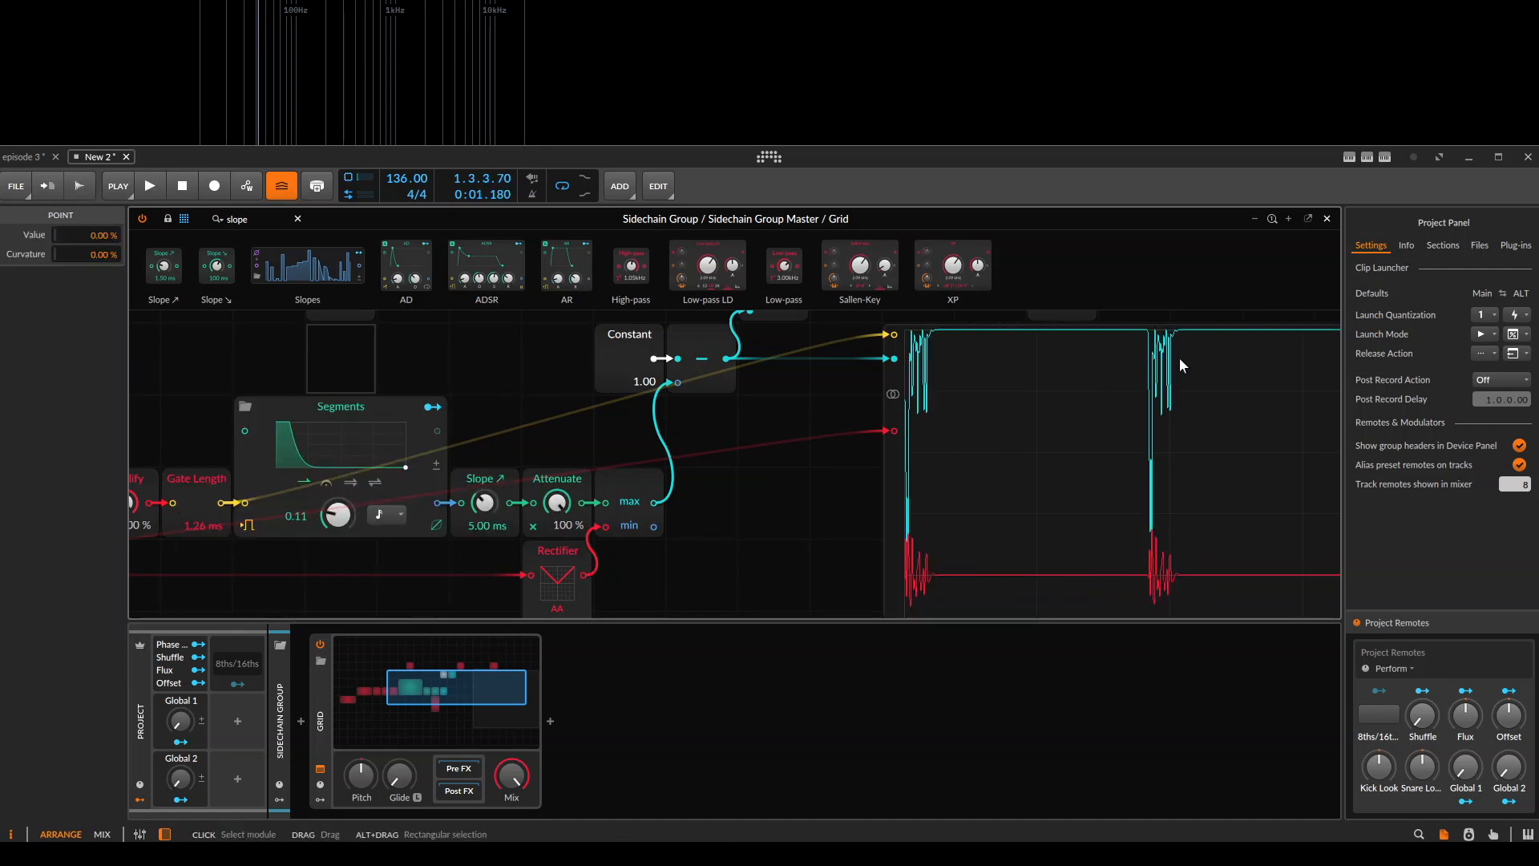
# Move the Rectifier further left and insert an Attenuate module between it and the MinMax's second input.
pyautogui.moveTo(567, 601); pyautogui.dragTo(580, 393)
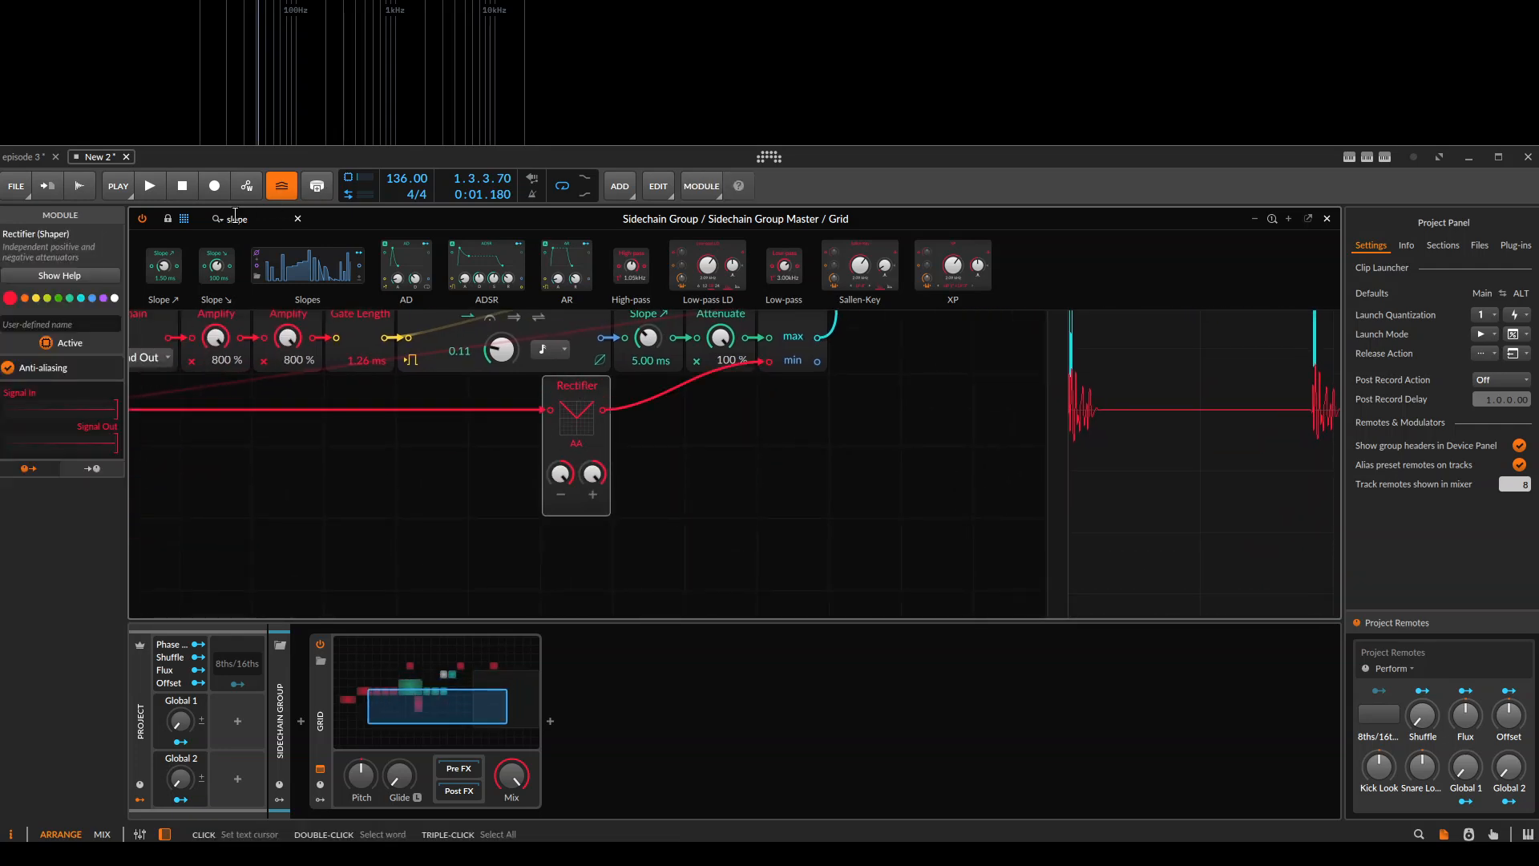
pyautogui.write('atten')
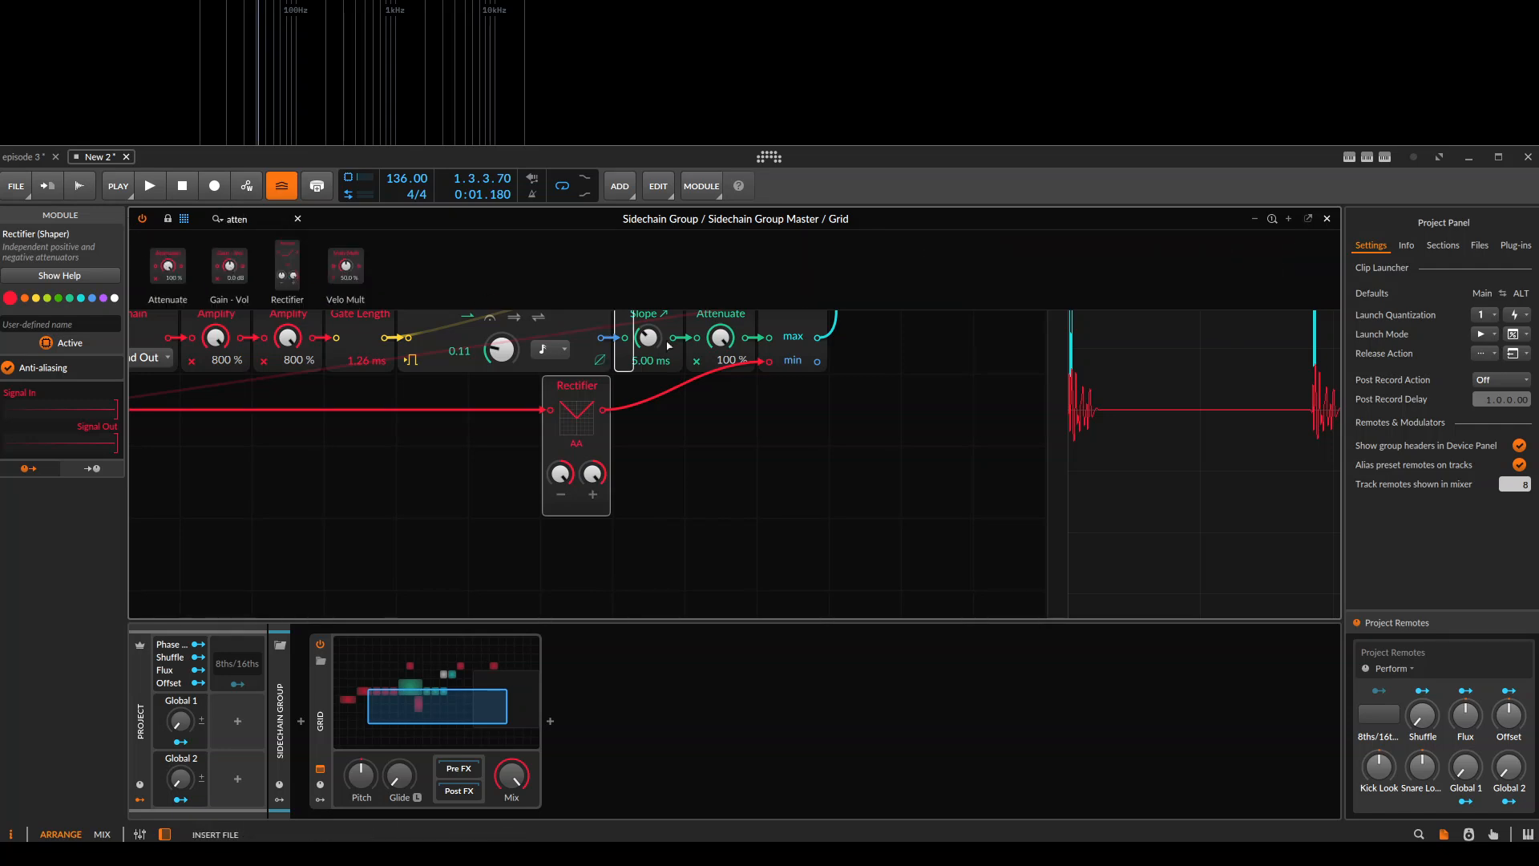
pyautogui.moveTo(666, 342); pyautogui.dragTo(640, 404)
pyautogui.click(603, 409)
pyautogui.scroll(-2, 409, 468)
pyautogui.moveTo(409, 468); pyautogui.dragTo(582, 527)
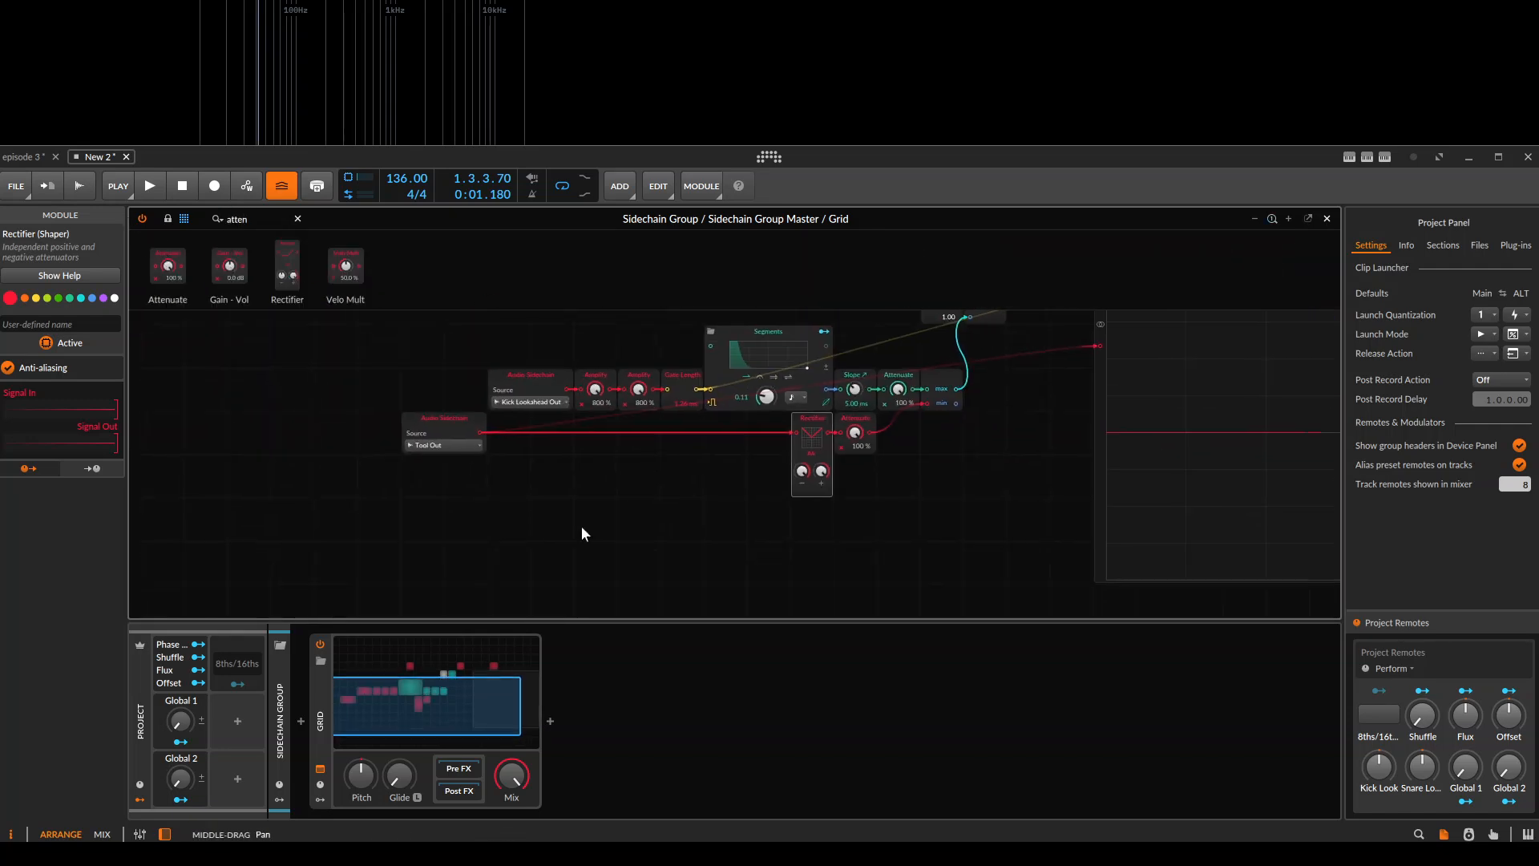
# Show the Grid device's remote controls and move the Segments module above the row holding the Gate Length and Slope modules.
pyautogui.click(319, 785)
pyautogui.scroll(3, 848, 455)
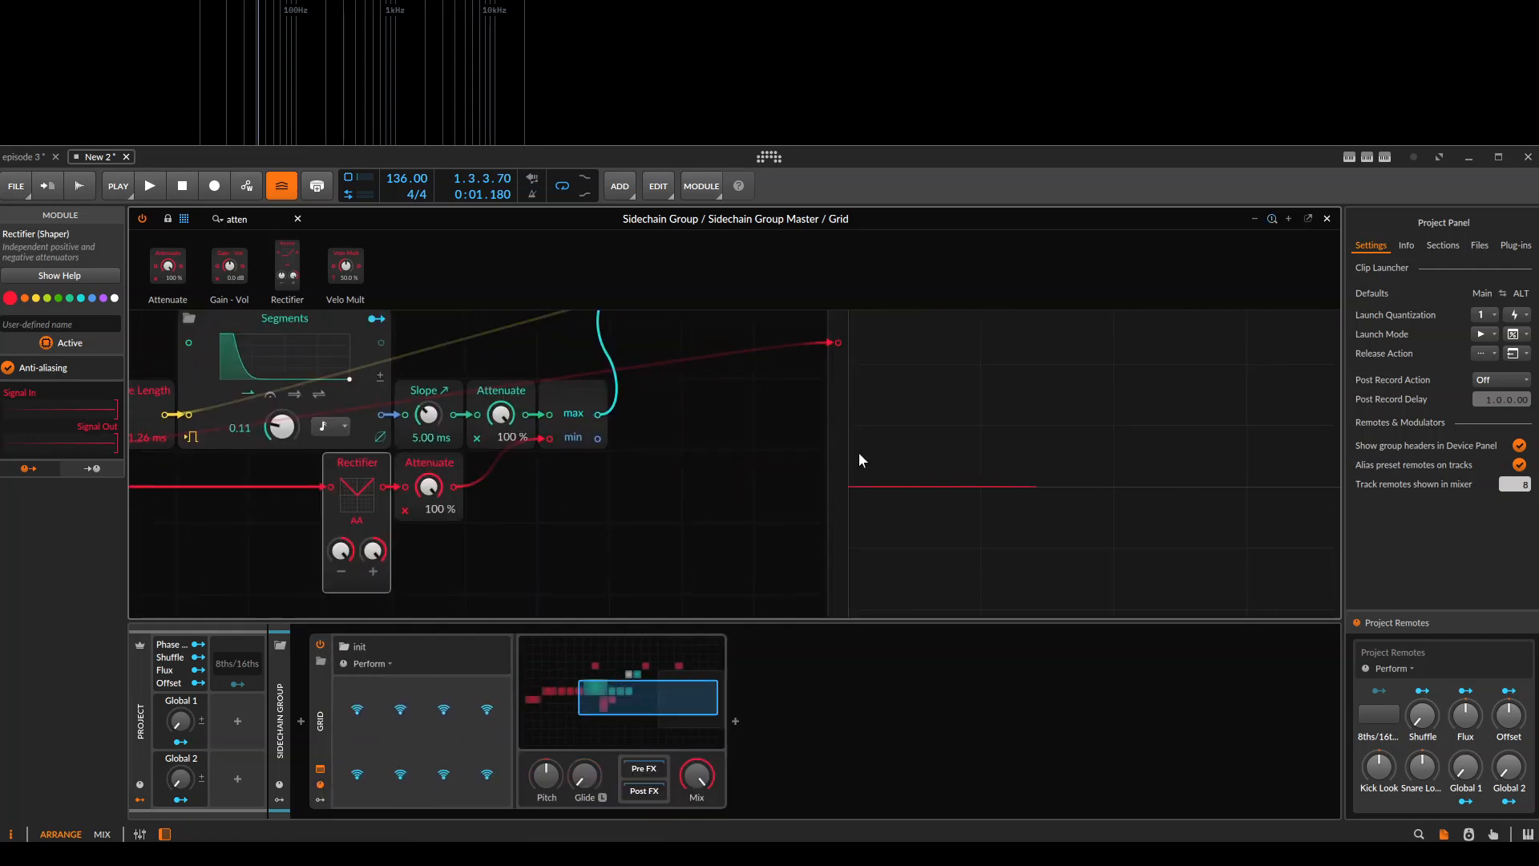
pyautogui.scroll(-5, 861, 458)
pyautogui.click(687, 412)
pyautogui.moveTo(662, 407); pyautogui.dragTo(489, 363)
pyautogui.scroll(-3, 739, 465)
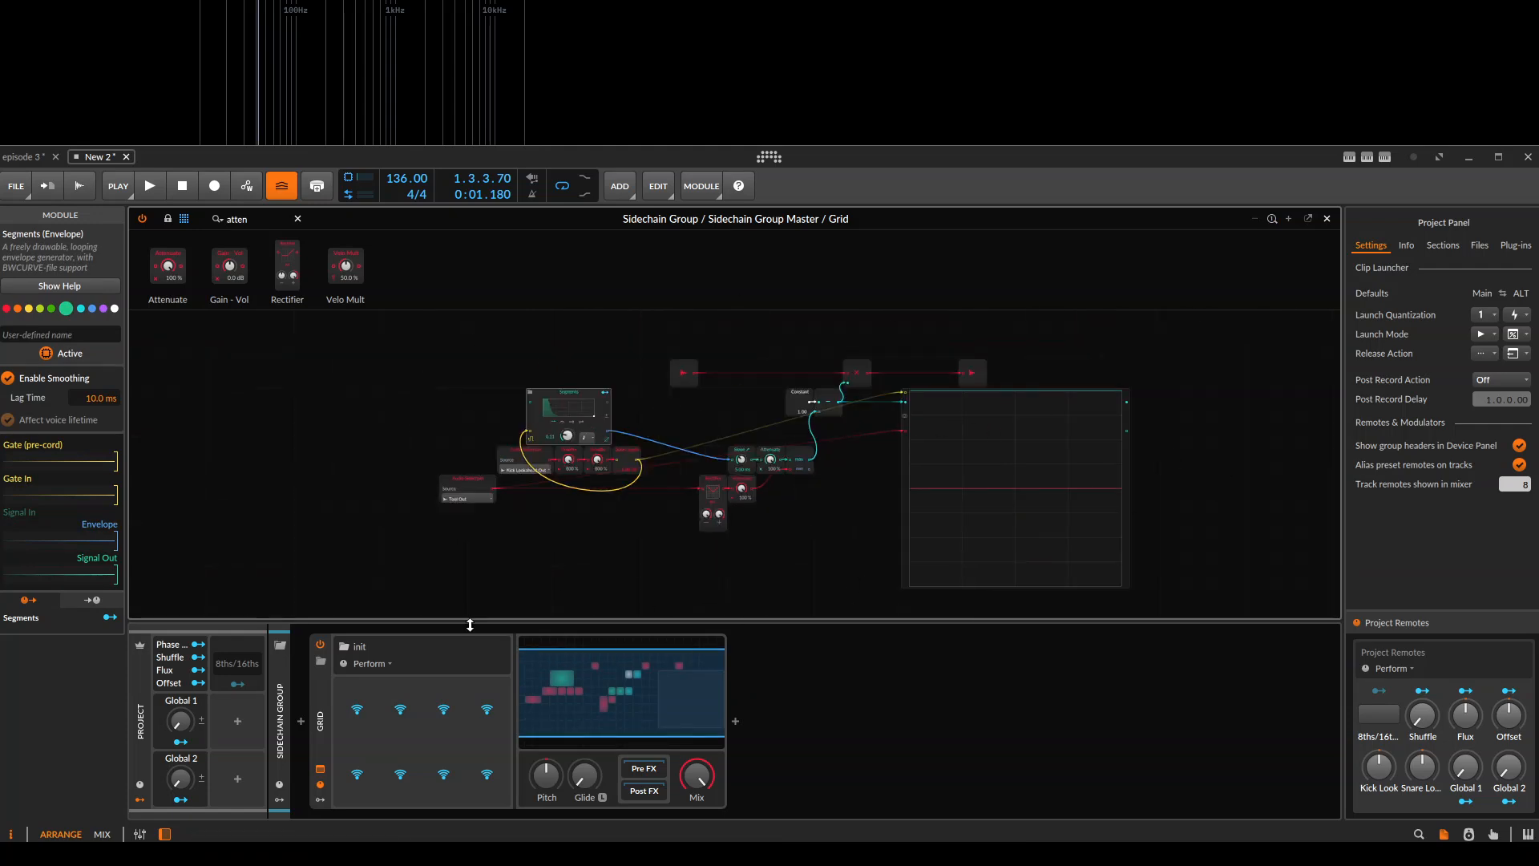
pyautogui.scroll(2, 529, 534)
pyautogui.moveTo(471, 533); pyautogui.dragTo(762, 497)
pyautogui.moveTo(787, 315); pyautogui.dragTo(752, 414)
pyautogui.click(659, 405)
pyautogui.moveTo(598, 421); pyautogui.dragTo(593, 336)
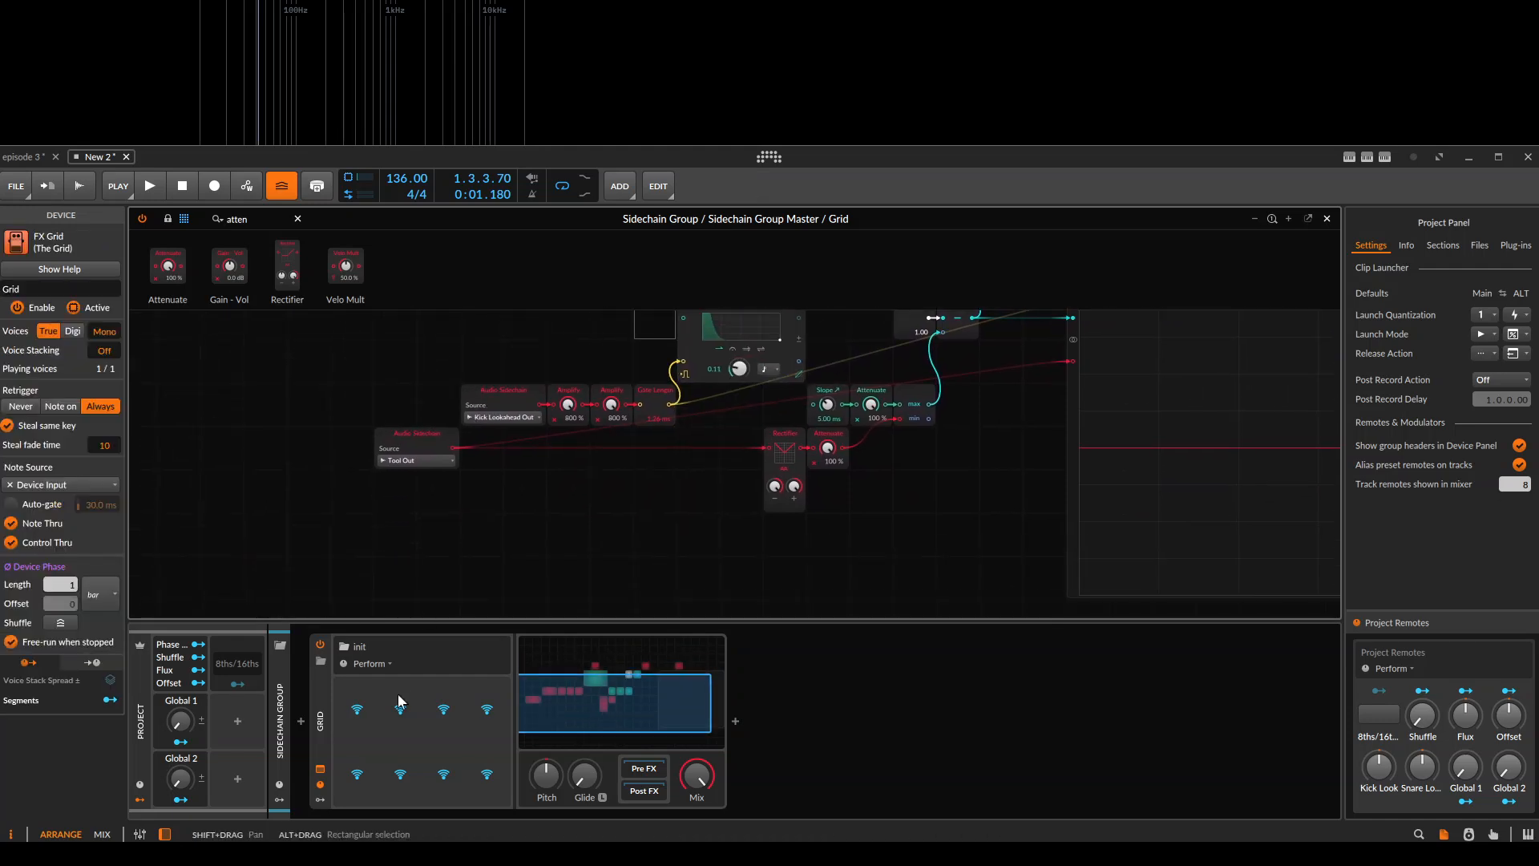
# Map the first remote control to the first Amplify module's level and rename it Duck amt.
pyautogui.click(345, 691)
pyautogui.click(567, 405)
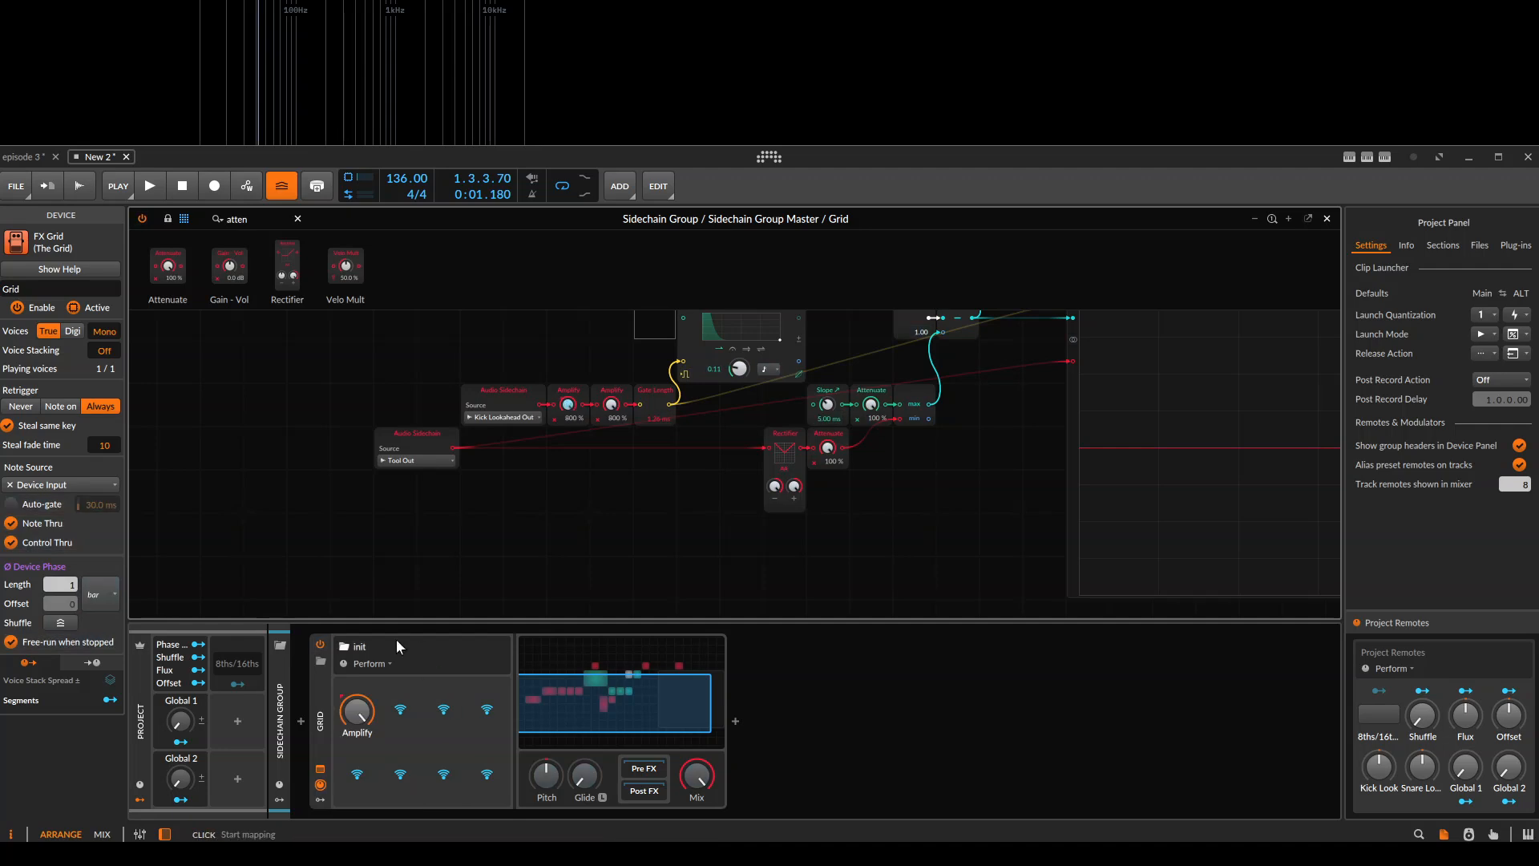
pyautogui.doubleClick(358, 733)
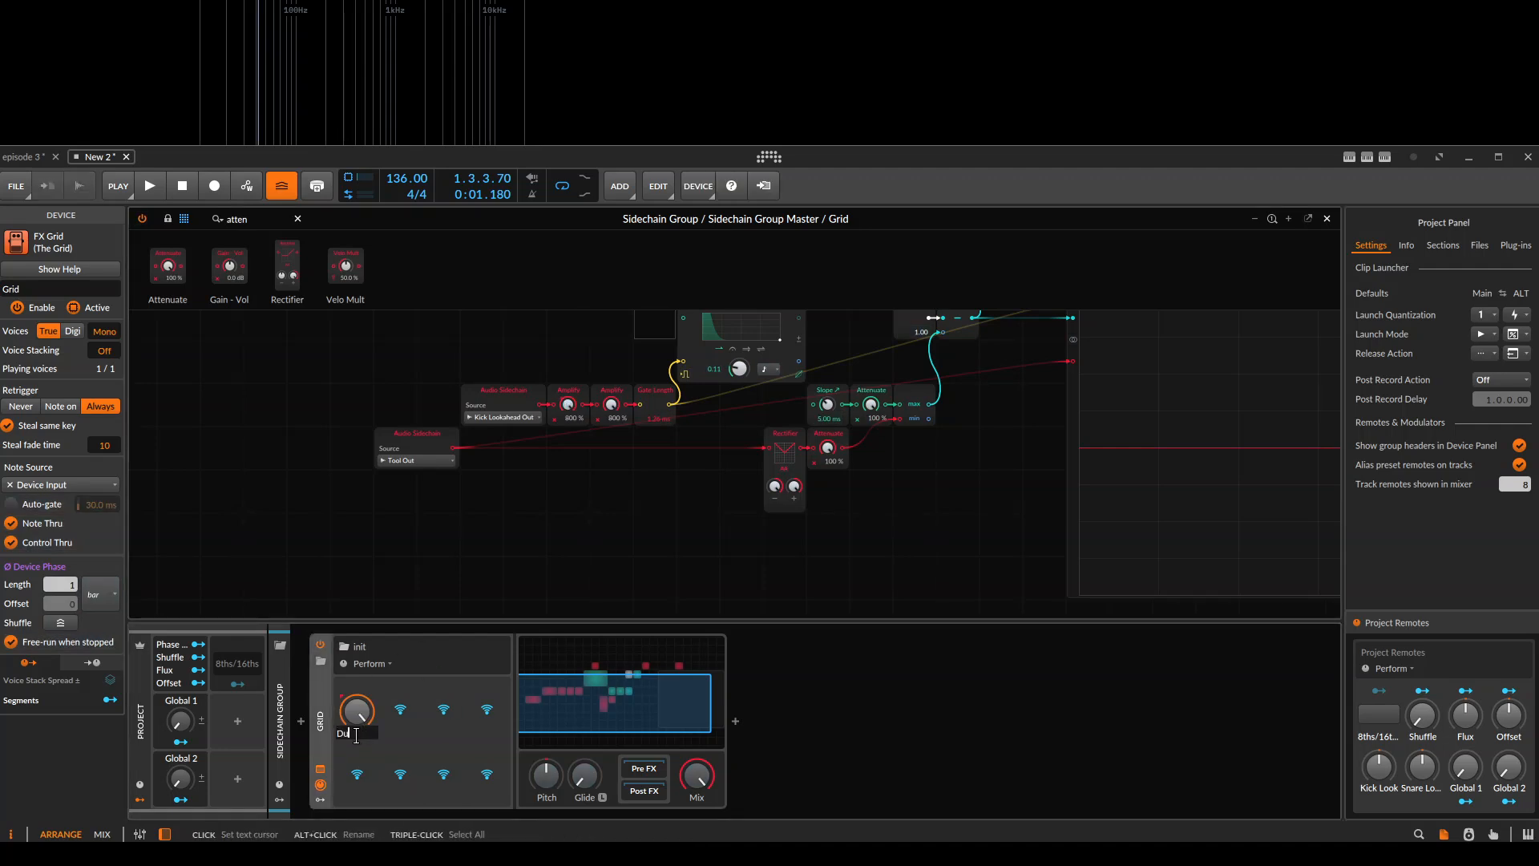
pyautogui.press('Return')
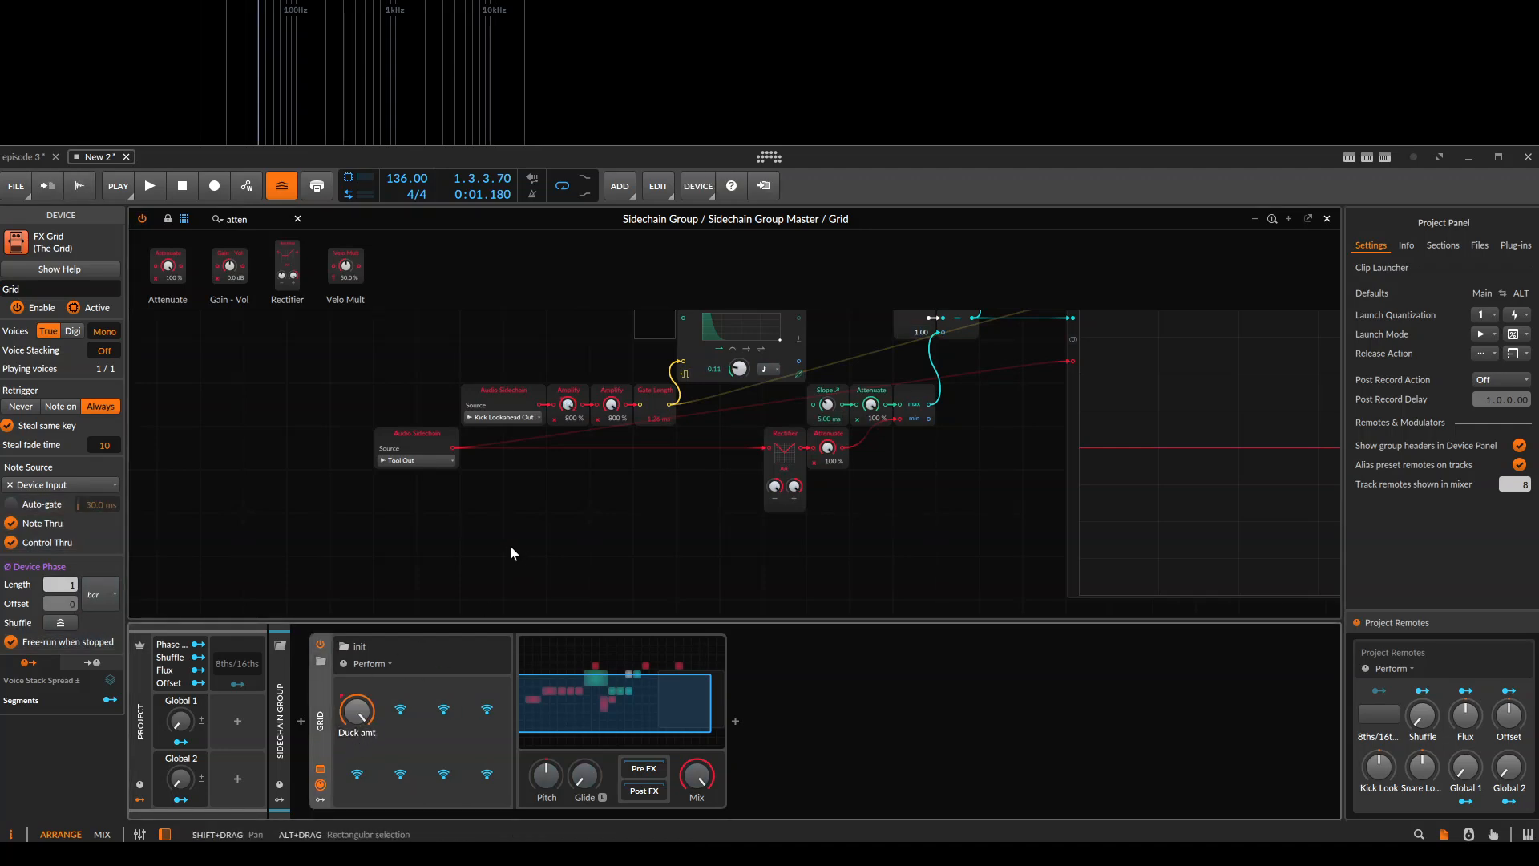
# Clear the module search and name the envelope's Slope ↗ module duck smooth.
pyautogui.scroll(3, 509, 545)
pyautogui.scroll(-1, 670, 526)
pyautogui.moveTo(716, 470); pyautogui.dragTo(669, 503)
pyautogui.moveTo(683, 417); pyautogui.dragTo(702, 472)
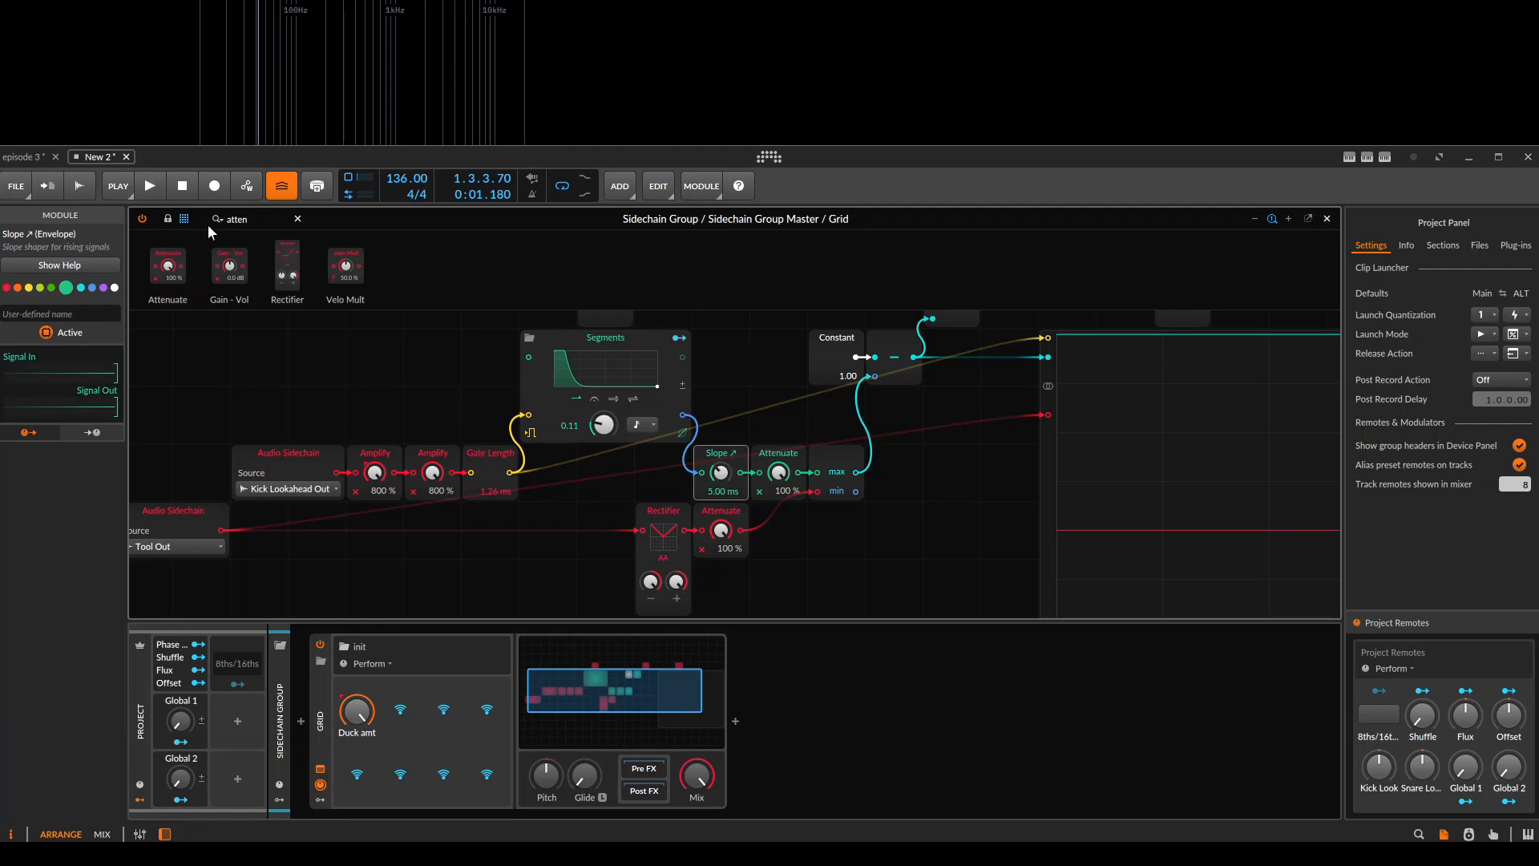
pyautogui.write('Duck Smooth')
pyautogui.click(298, 219)
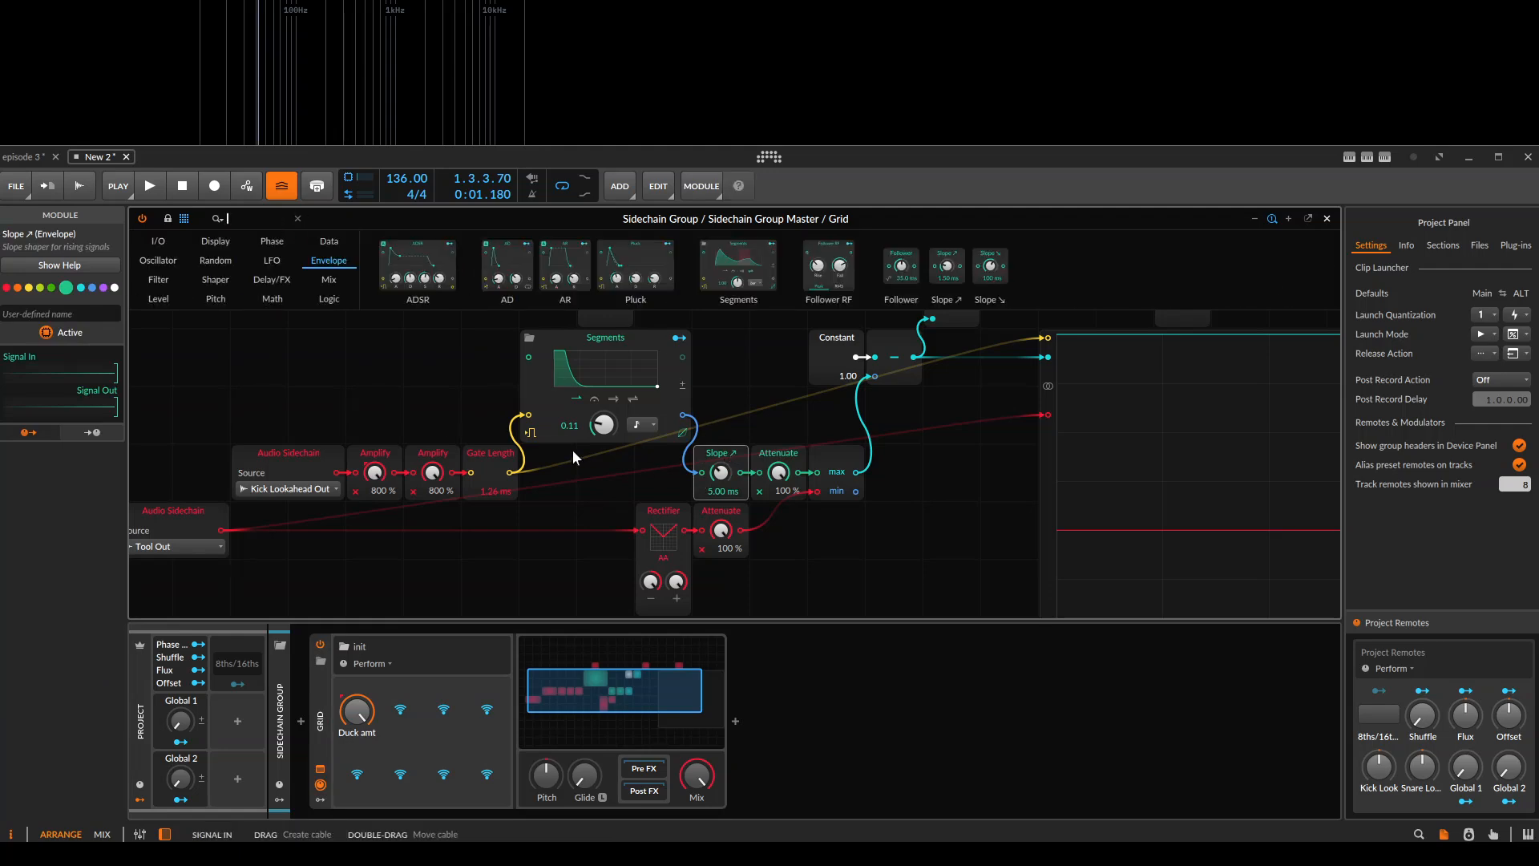
pyautogui.click(37, 313)
pyautogui.write('du')
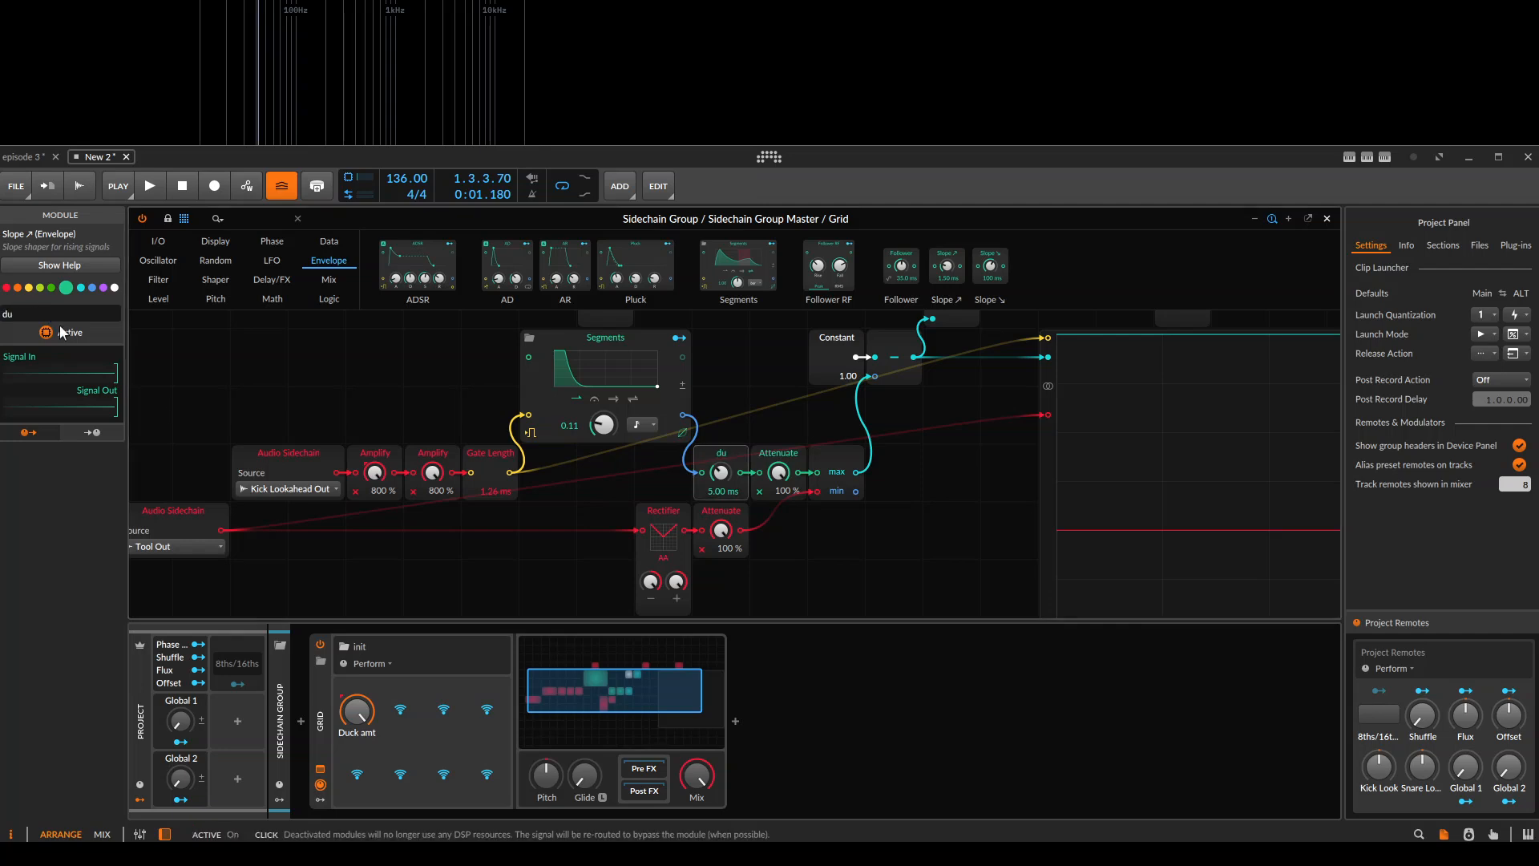
pyautogui.write('ck smooth')
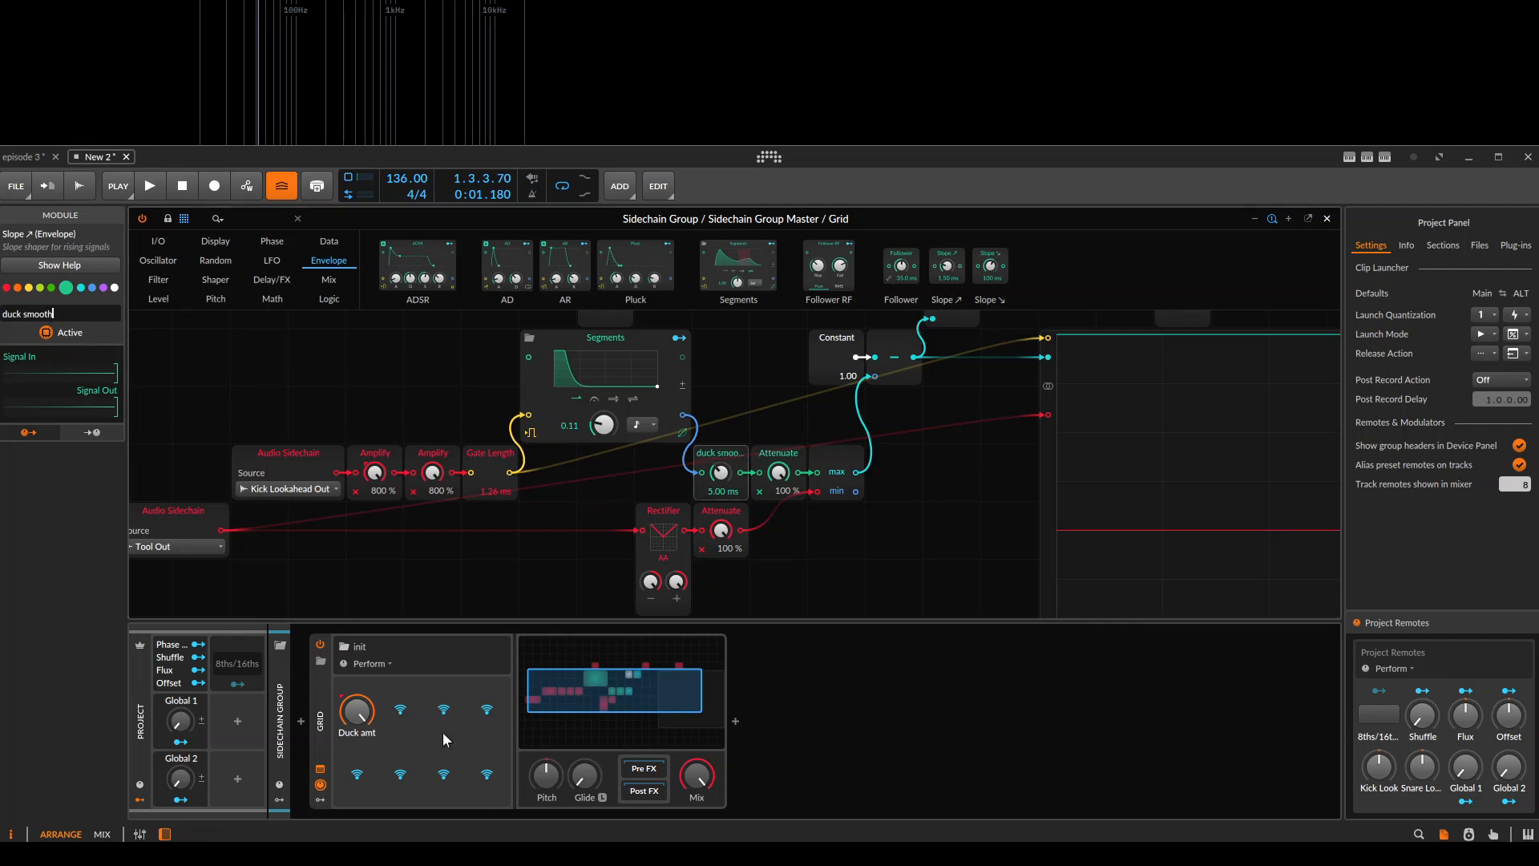
# Map the remote control below Duck amt to the duck smooth module's time and set it to 5 ms.
pyautogui.click(354, 773)
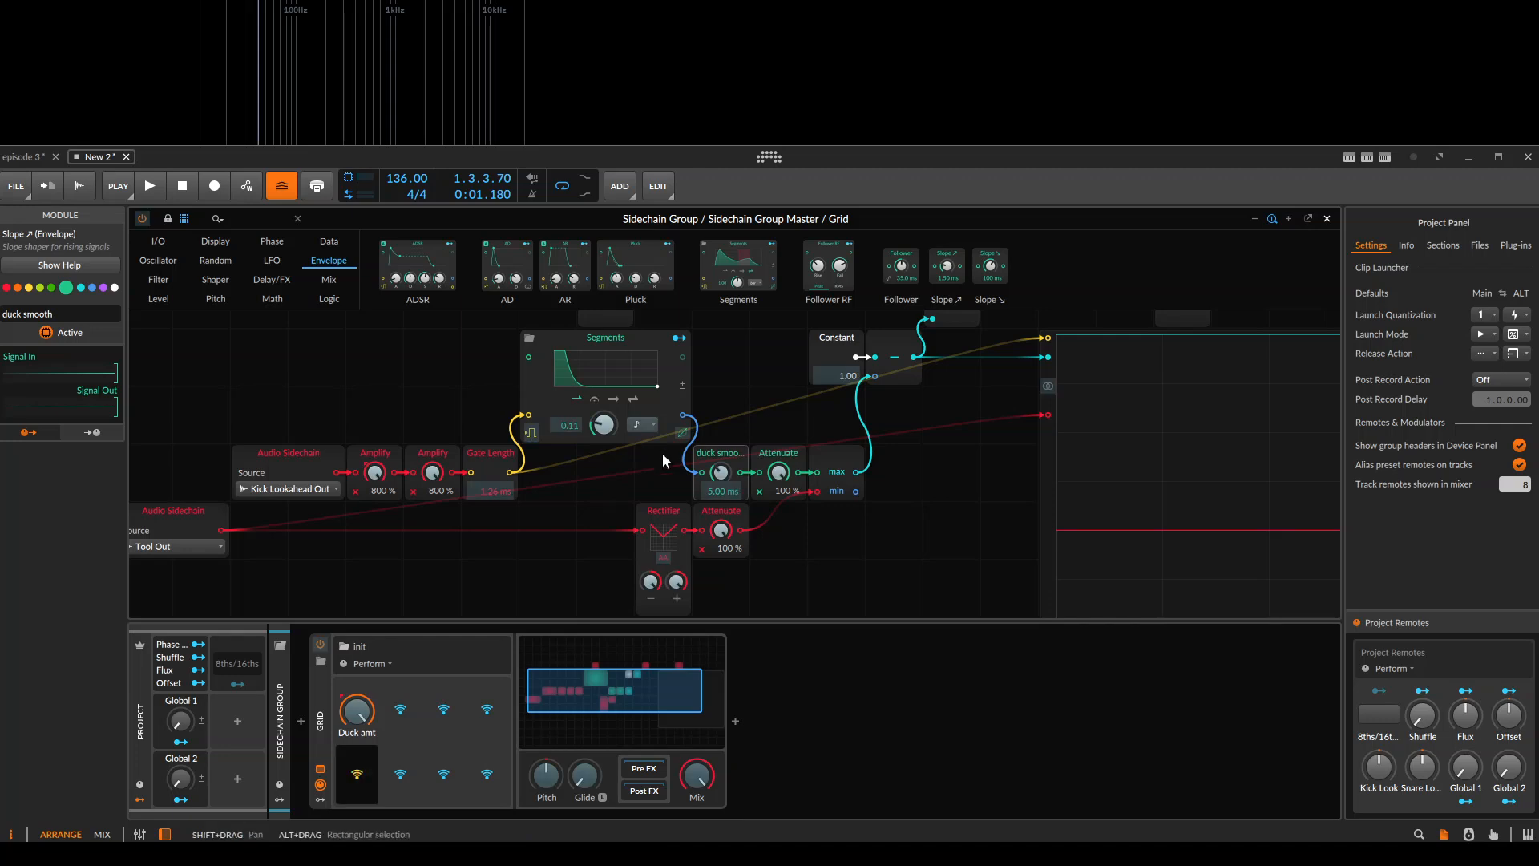
pyautogui.click(721, 473)
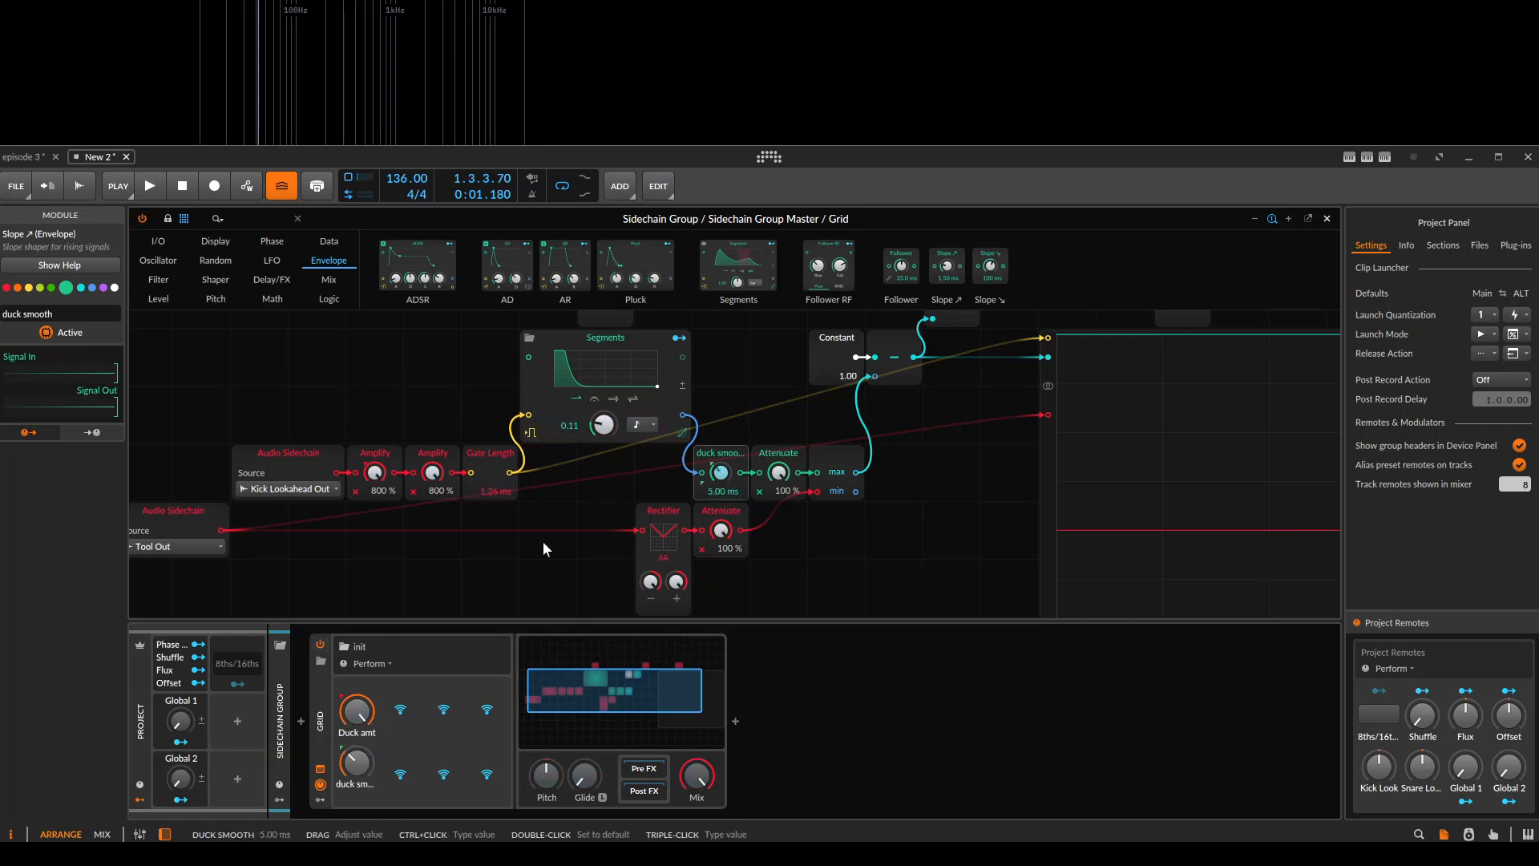
pyautogui.click(360, 767)
pyautogui.write('5')
pyautogui.press('Return')
# Set the Kick Look project remote to -5 ms.
pyautogui.keyDown('ctrl'); pyautogui.click(1385, 770); pyautogui.keyUp('ctrl')
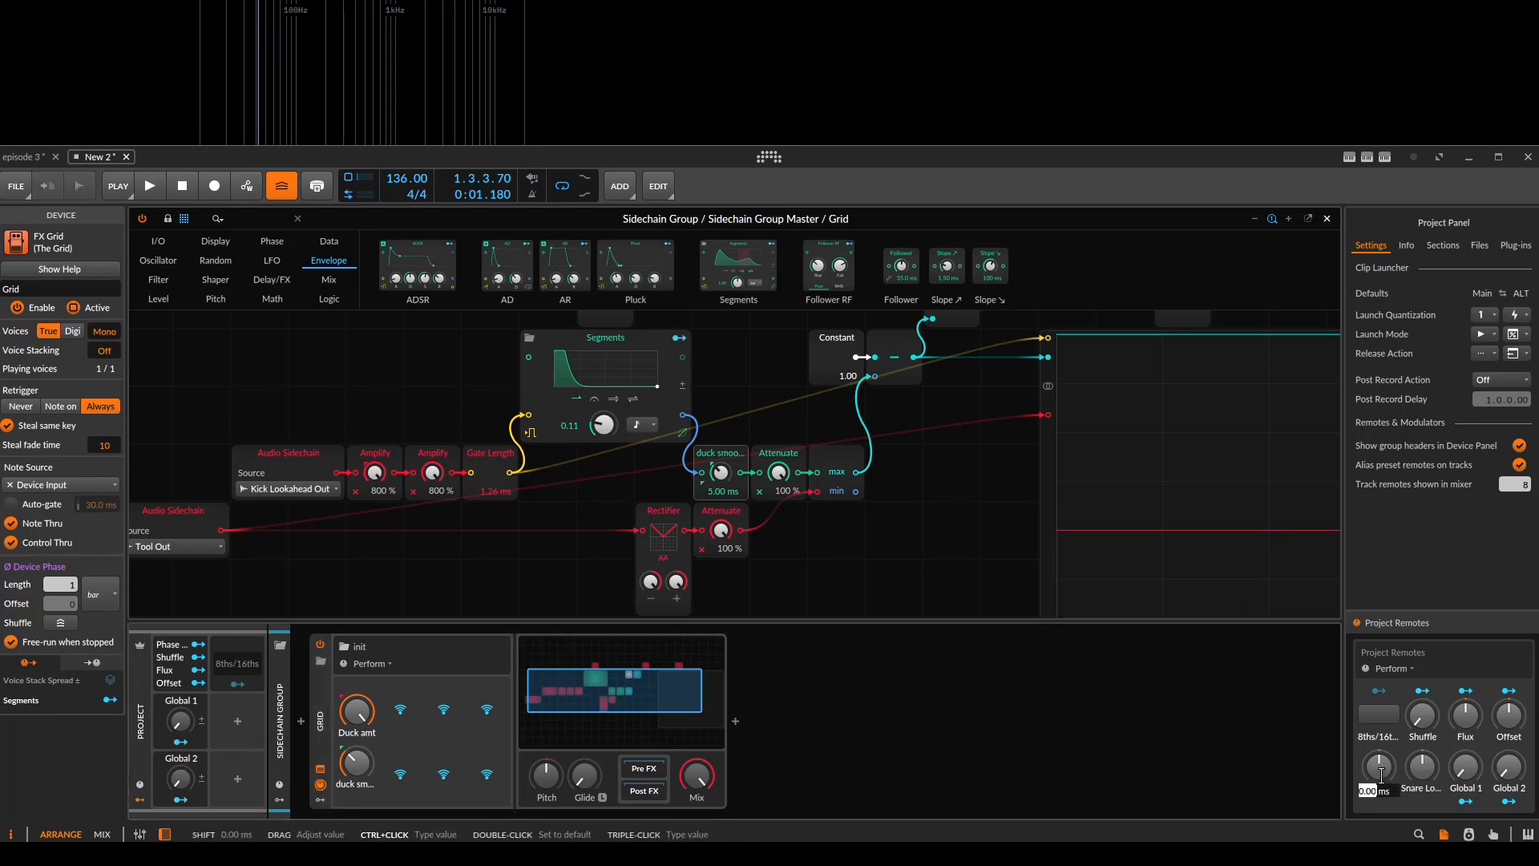
pyautogui.write('-5')
pyautogui.press('Return')
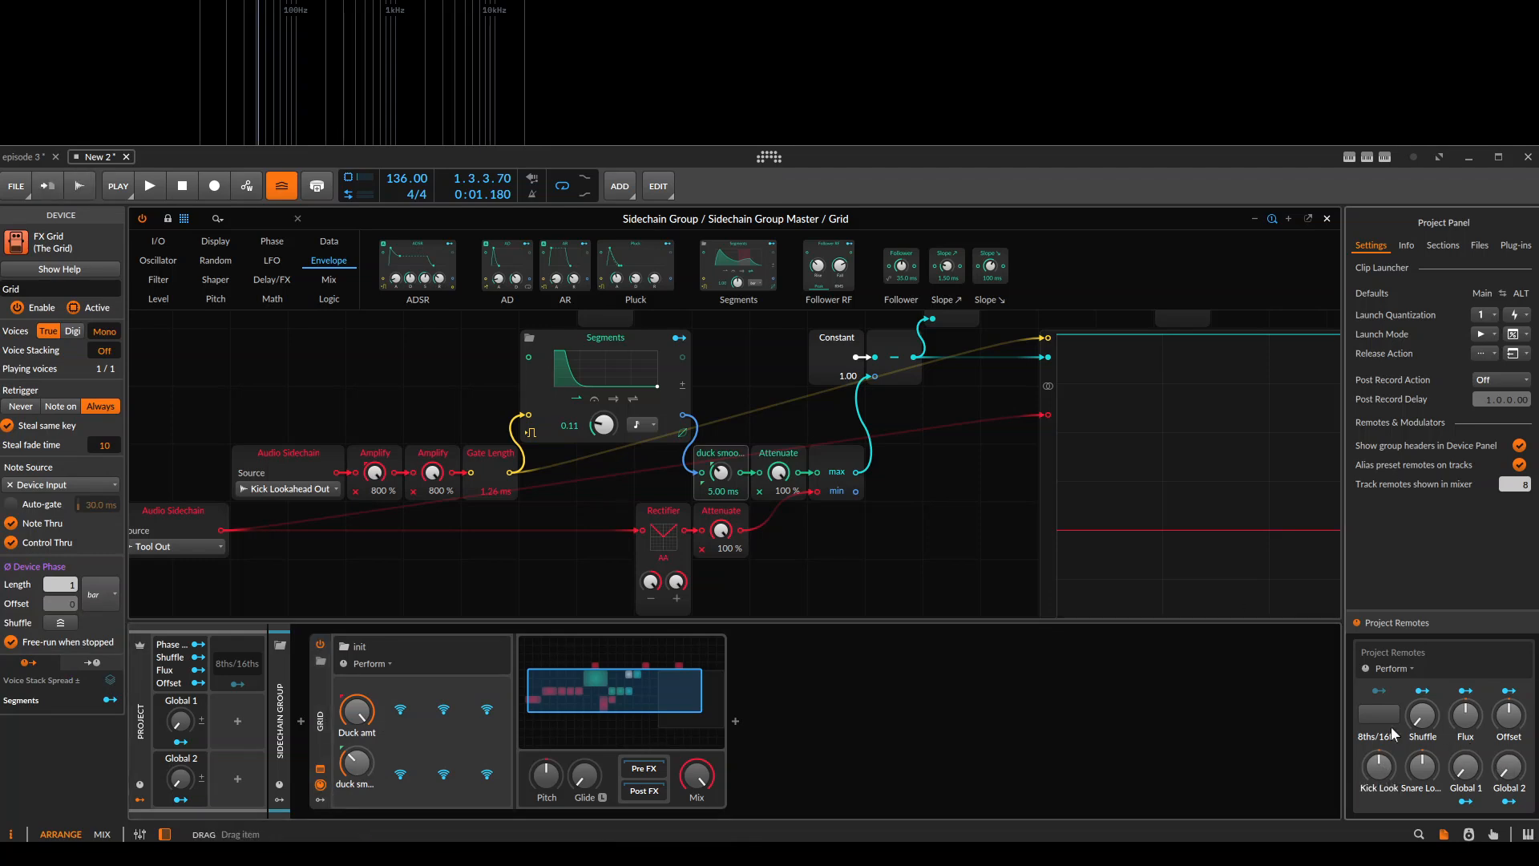
# Play the clip and compare the inverted ducking signal with the kick signal on the Oscilloscope.
pyautogui.moveTo(1039, 430); pyautogui.dragTo(651, 445)
pyautogui.press('space')
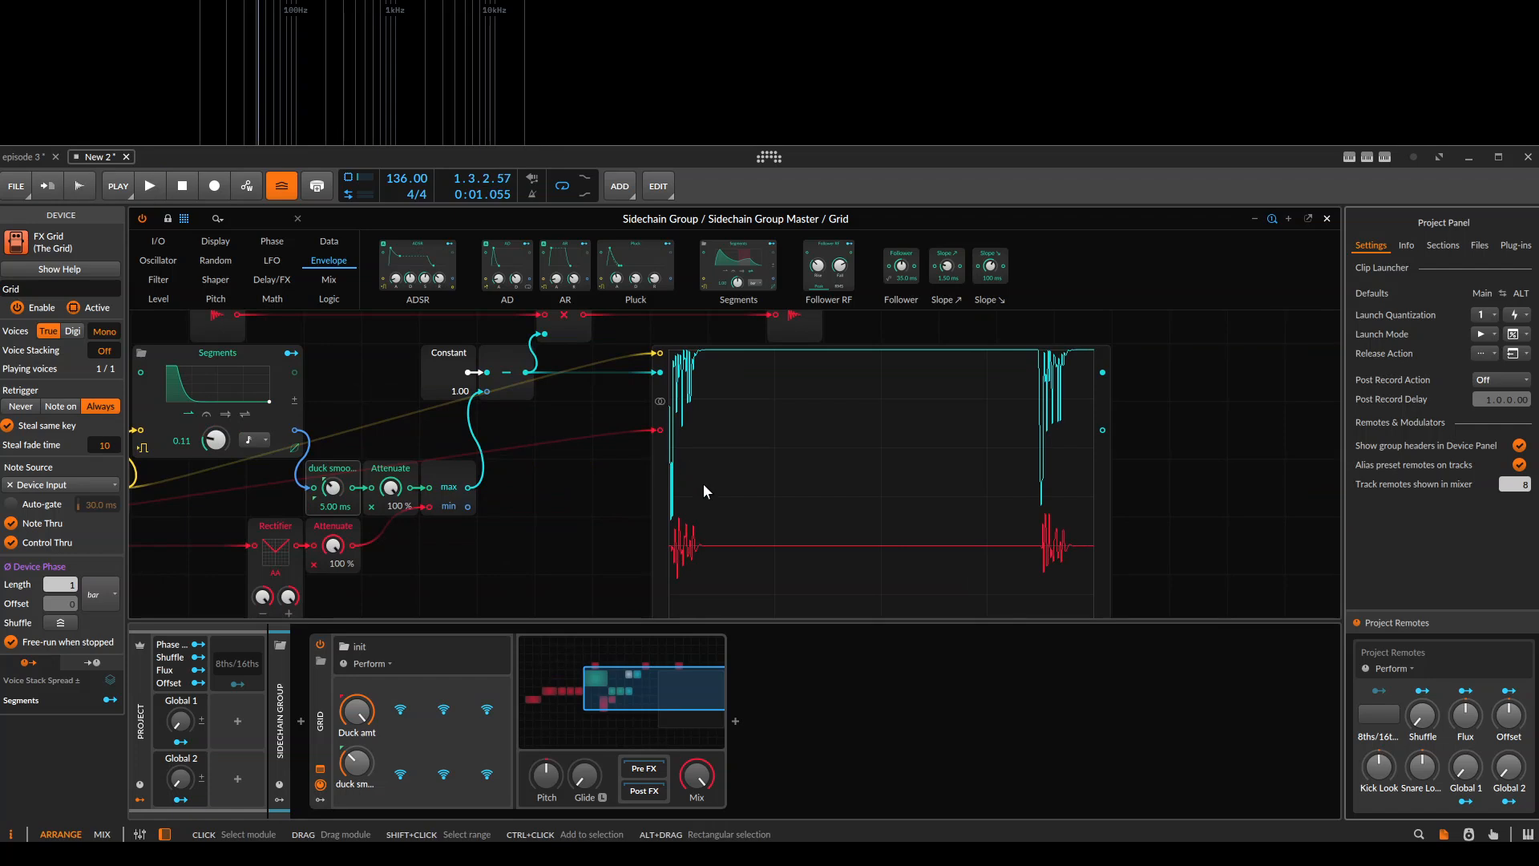
pyautogui.press('space')
pyautogui.press('space')
pyautogui.moveTo(789, 467); pyautogui.dragTo(1338, 362)
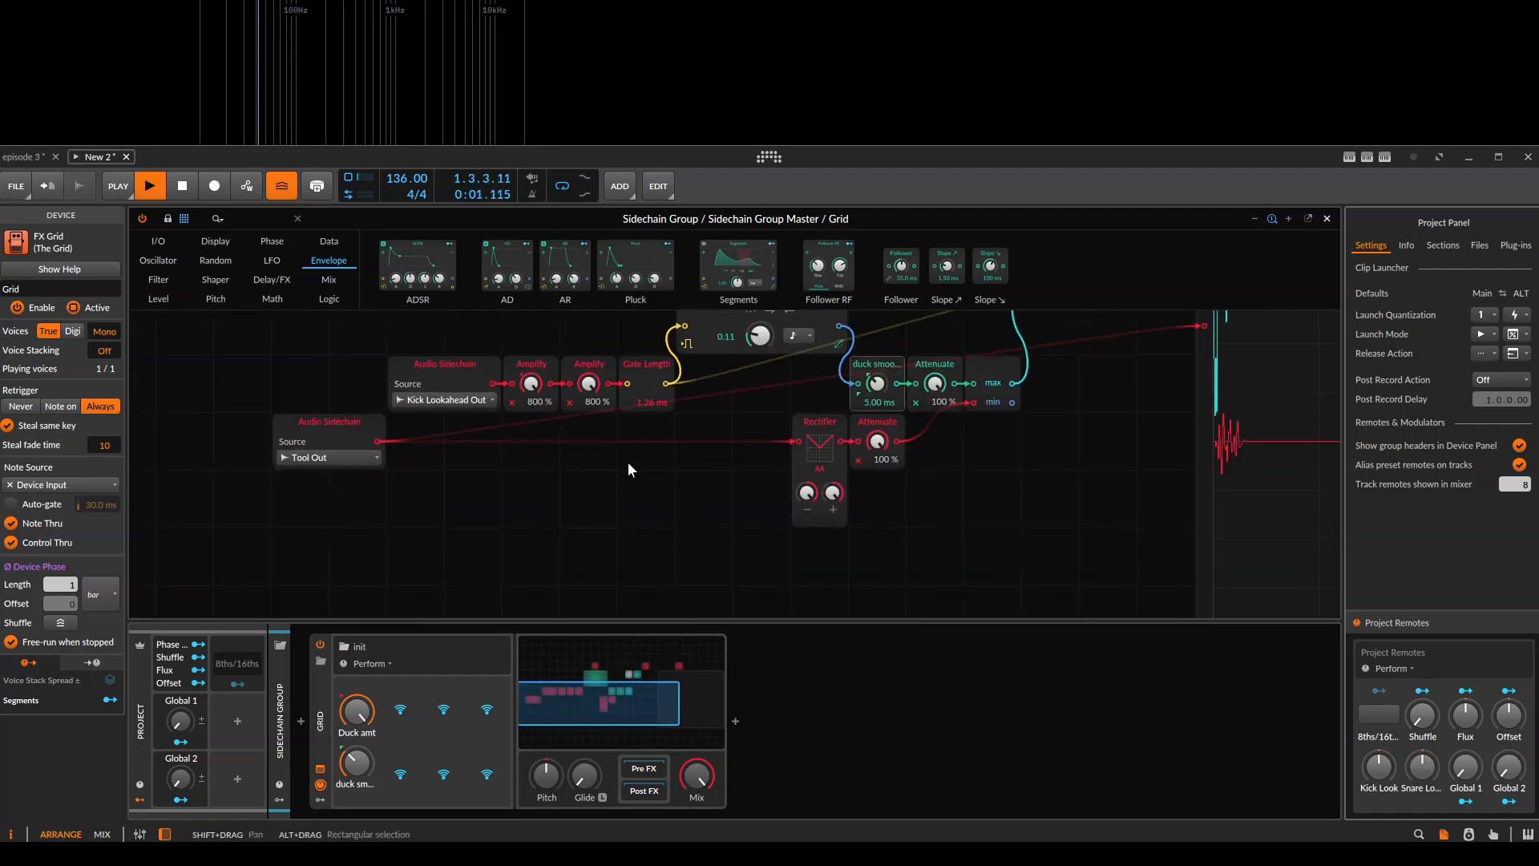
pyautogui.press('space')
pyautogui.moveTo(629, 459); pyautogui.dragTo(593, 511)
pyautogui.moveTo(692, 475); pyautogui.dragTo(608, 474)
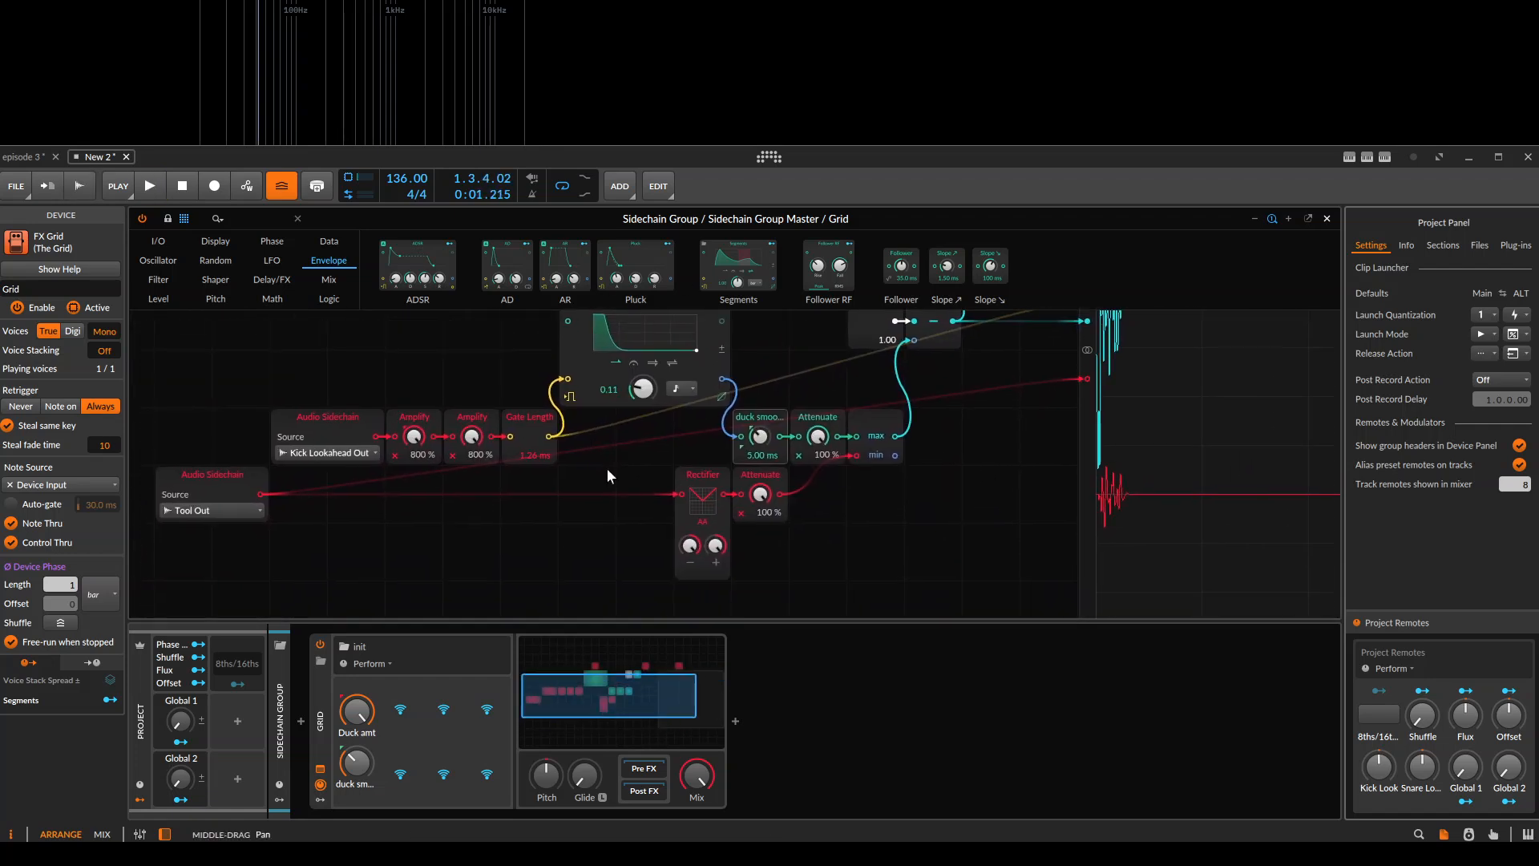
# Map the remote control beside Duck amt to the level of the Attenuate module after the Rectifier and play the clip.
pyautogui.moveTo(858, 484); pyautogui.dragTo(856, 444)
pyautogui.click(398, 710)
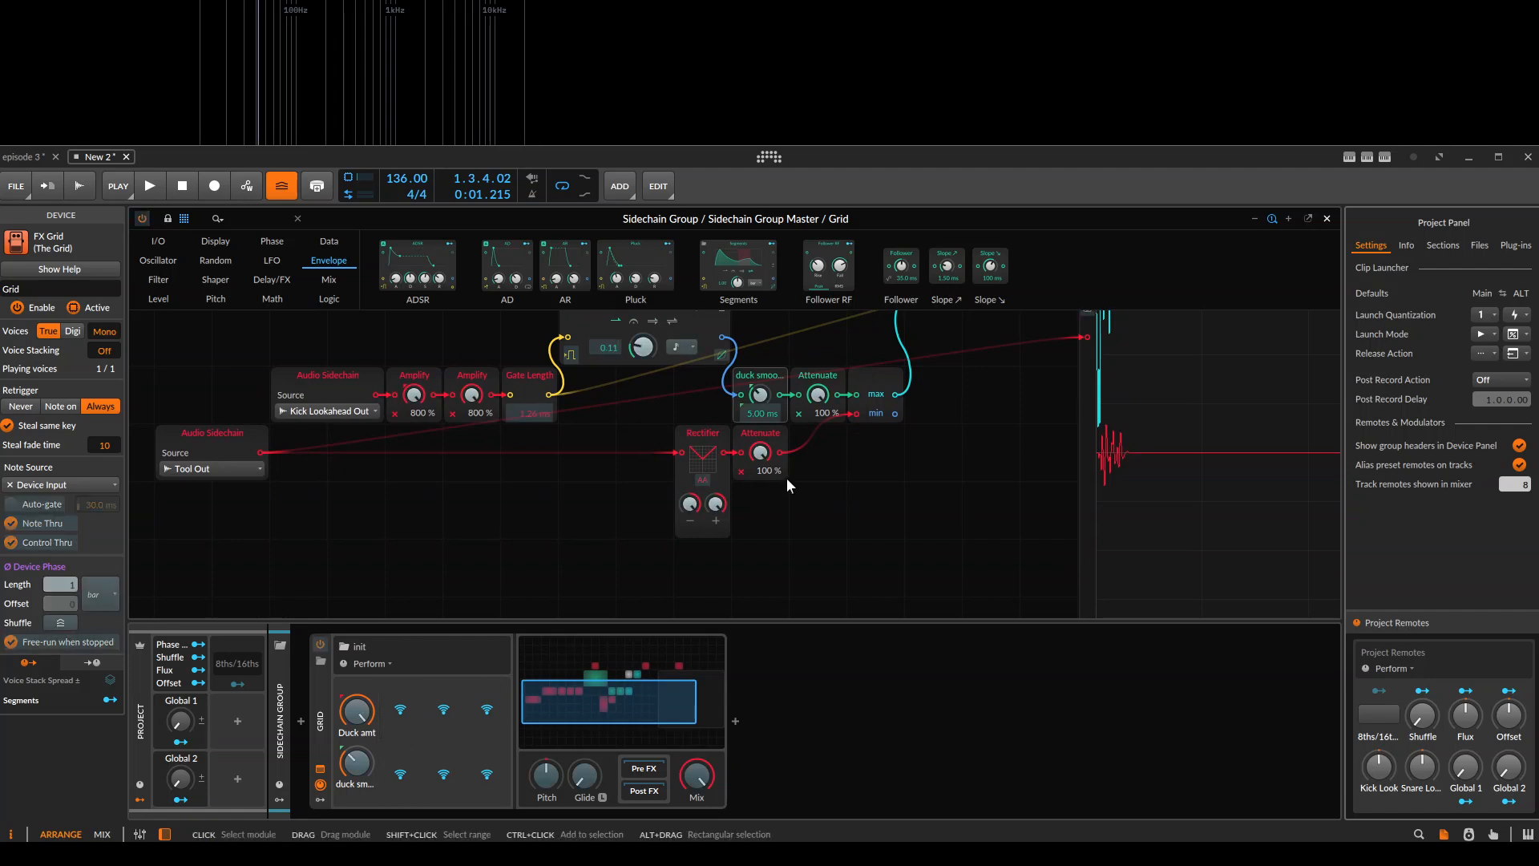
pyautogui.click(762, 454)
pyautogui.moveTo(925, 496); pyautogui.dragTo(781, 587)
pyautogui.press('space')
pyautogui.moveTo(400, 710)
pyautogui.mouseDown()
pyautogui.moveTo(400, 770)
pyautogui.moveTo(400, 710)
pyautogui.mouseUp()
pyautogui.press('space')
pyautogui.moveTo(695, 547); pyautogui.dragTo(699, 570)
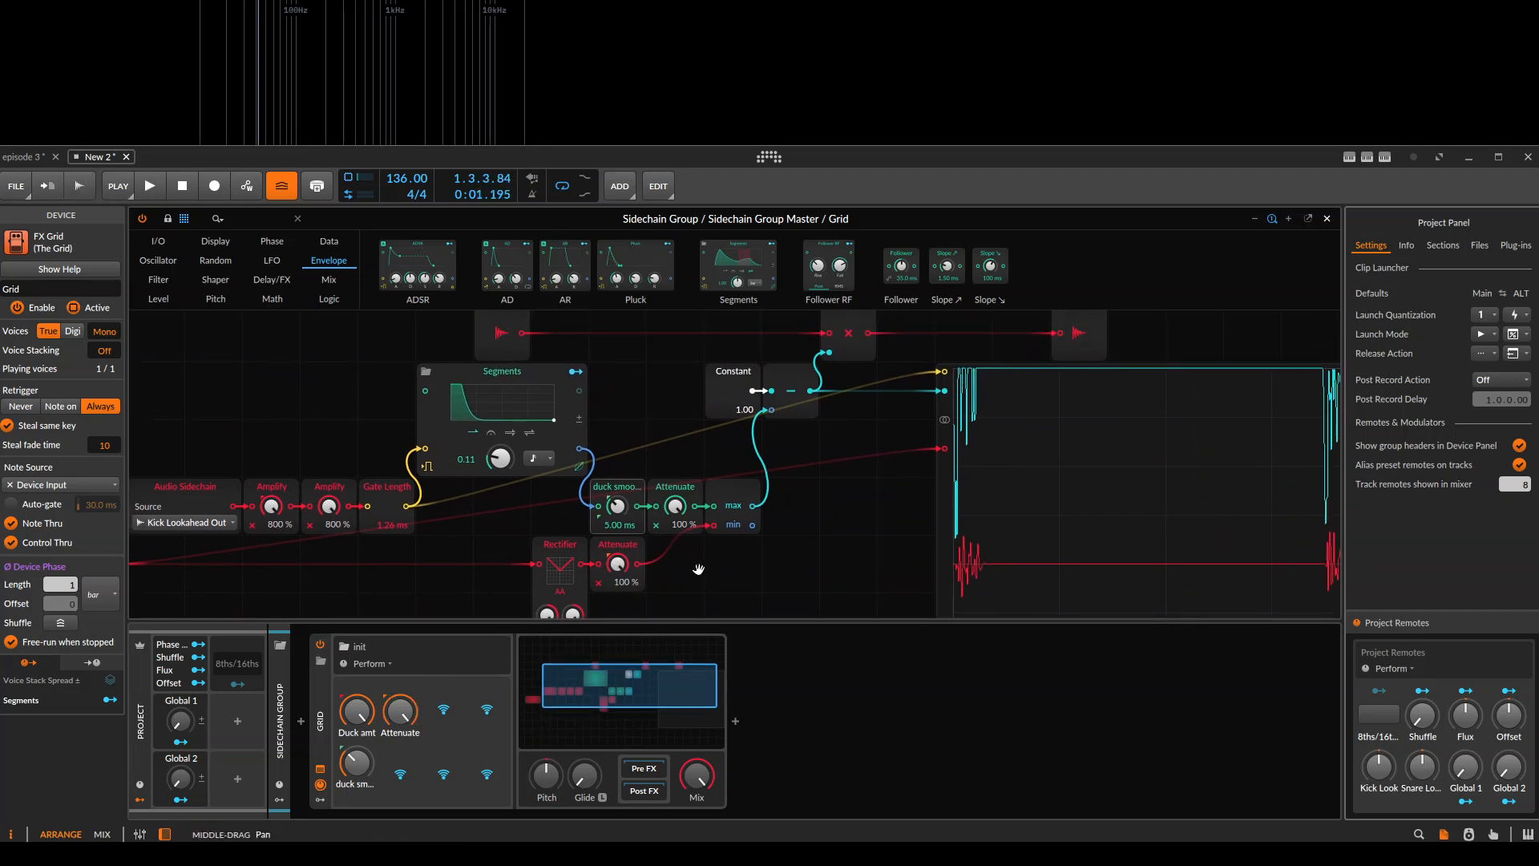
# Adjust the Gate Length module's time to the low tens of milliseconds and replay the clip to check the Oscilloscope trigger.
pyautogui.click(637, 547)
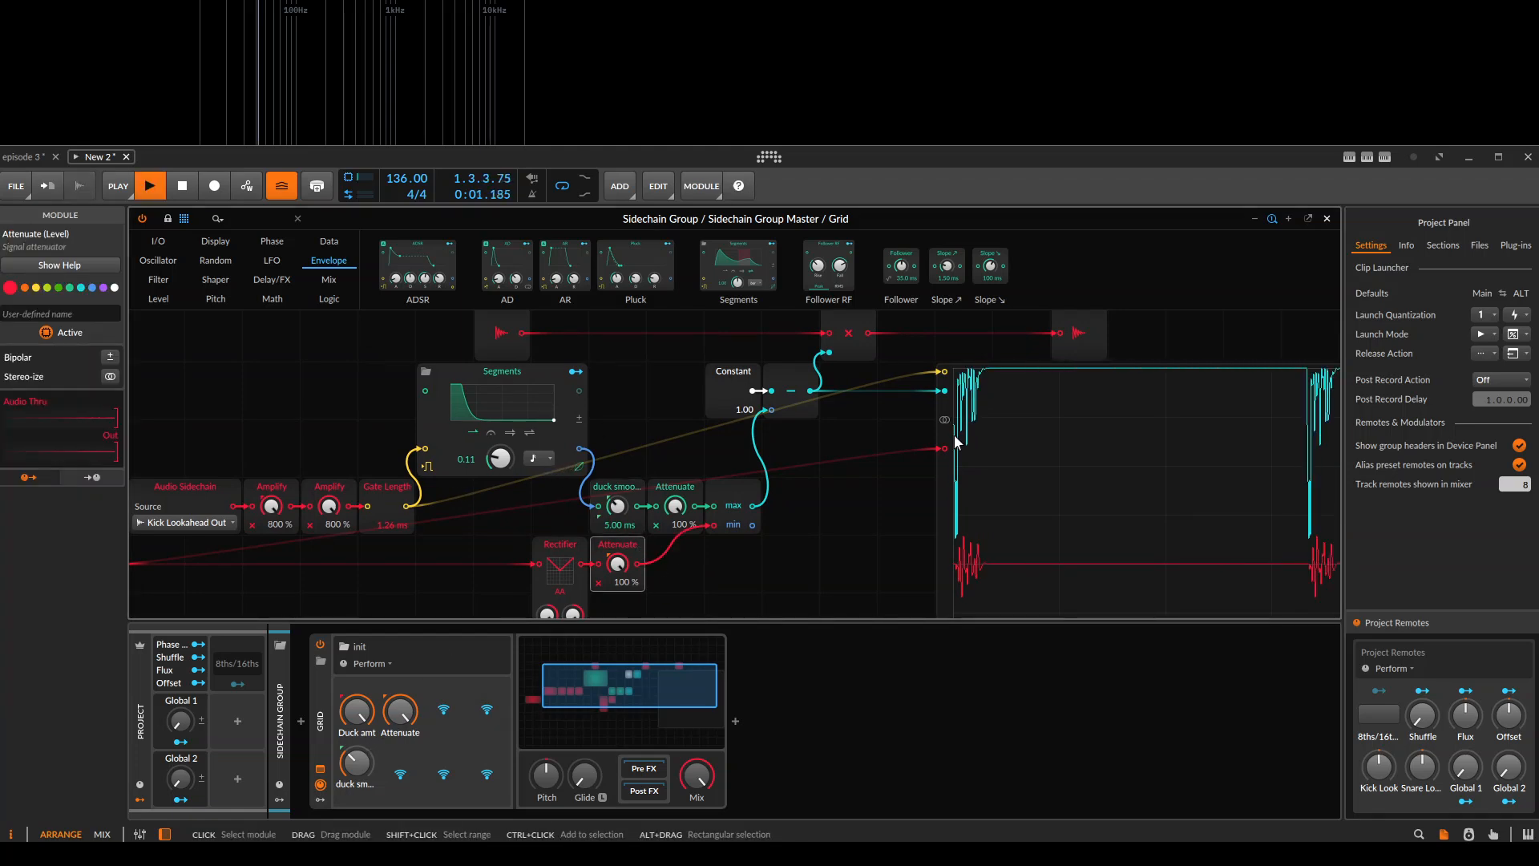
pyautogui.press('space')
pyautogui.moveTo(445, 566); pyautogui.dragTo(566, 545)
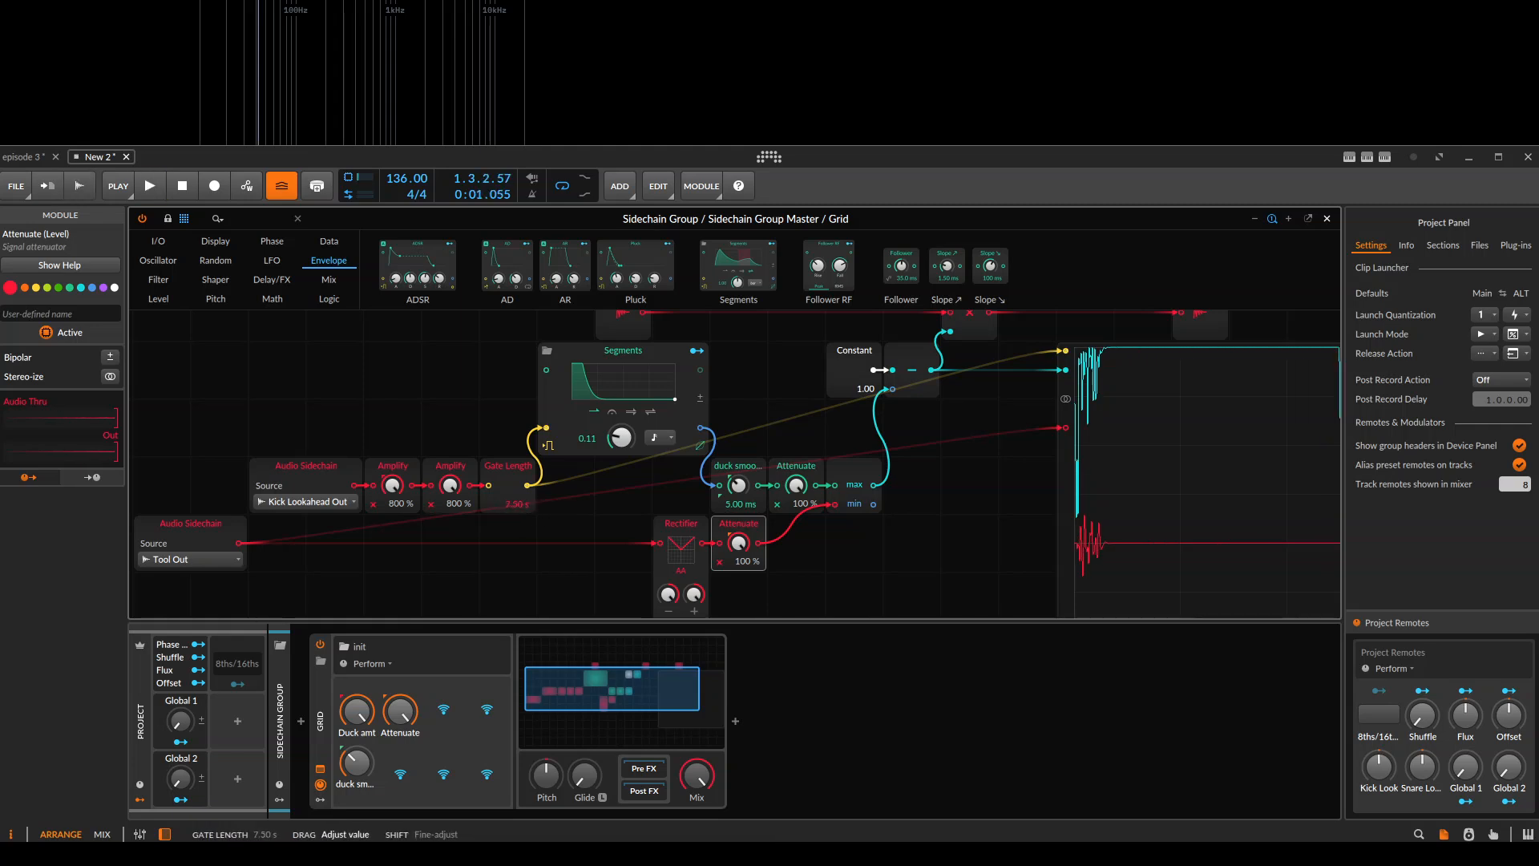
pyautogui.press('space')
pyautogui.moveTo(893, 522)
pyautogui.mouseDown()
pyautogui.moveTo(779, 529)
pyautogui.moveTo(885, 500)
pyautogui.mouseUp()
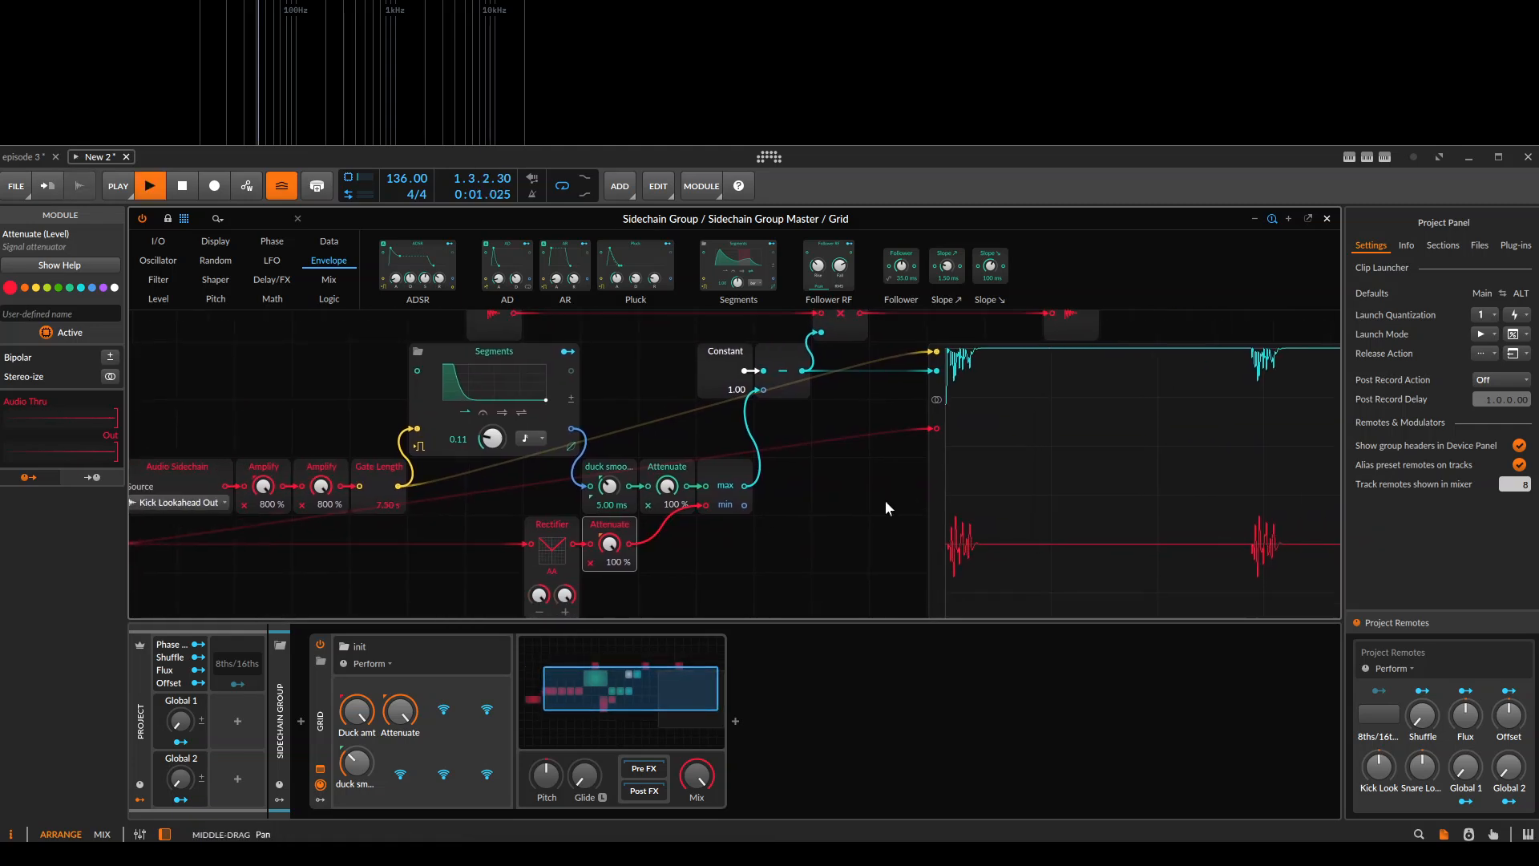
pyautogui.moveTo(389, 505); pyautogui.dragTo(388, 561)
pyautogui.moveTo(388, 504); pyautogui.dragTo(422, 532)
pyautogui.click(440, 528)
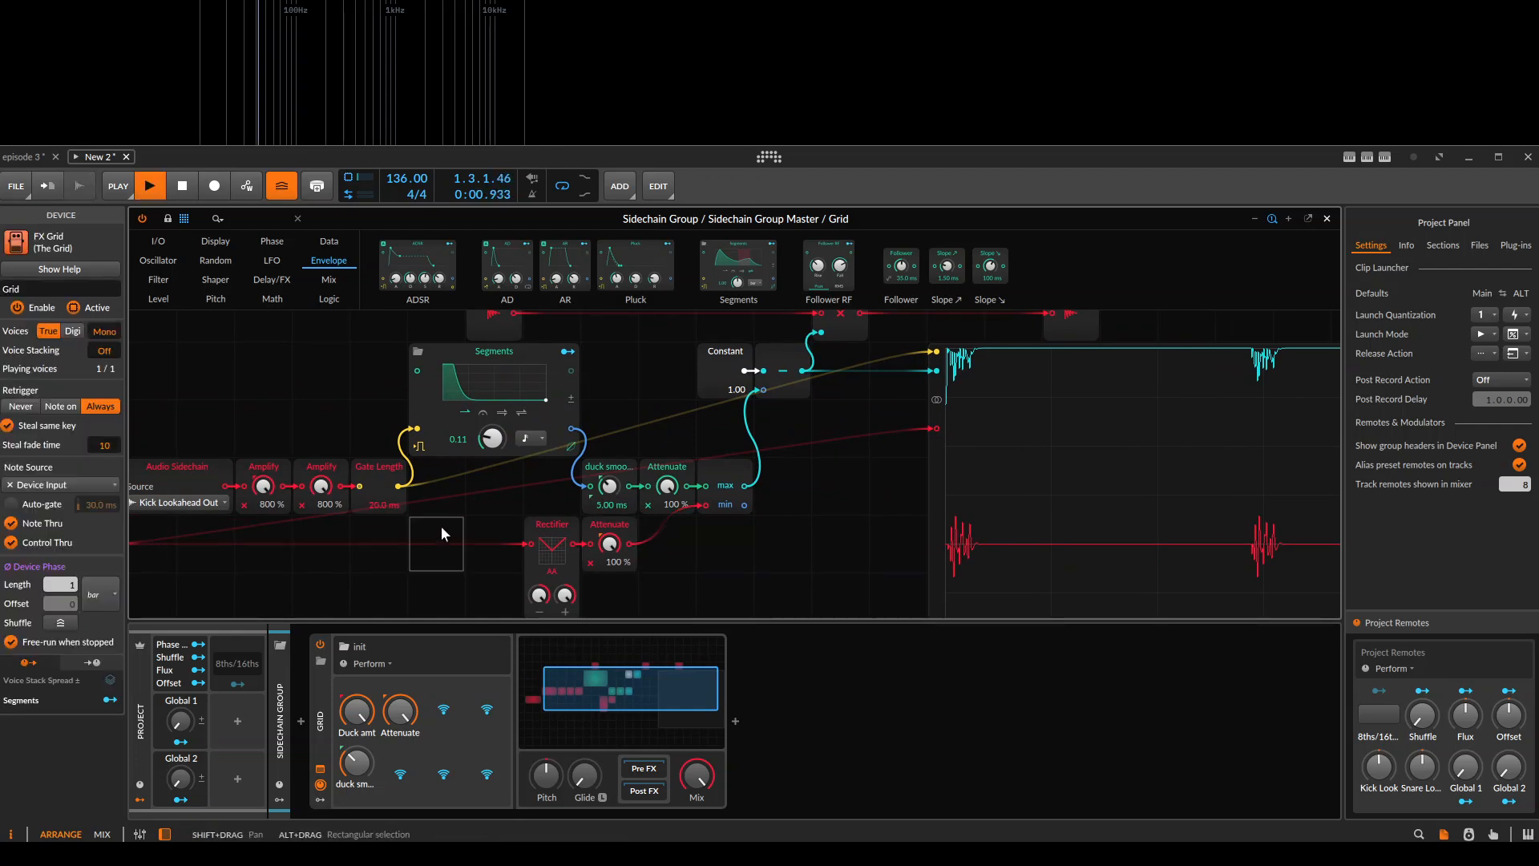
pyautogui.press('space')
pyautogui.press('space')
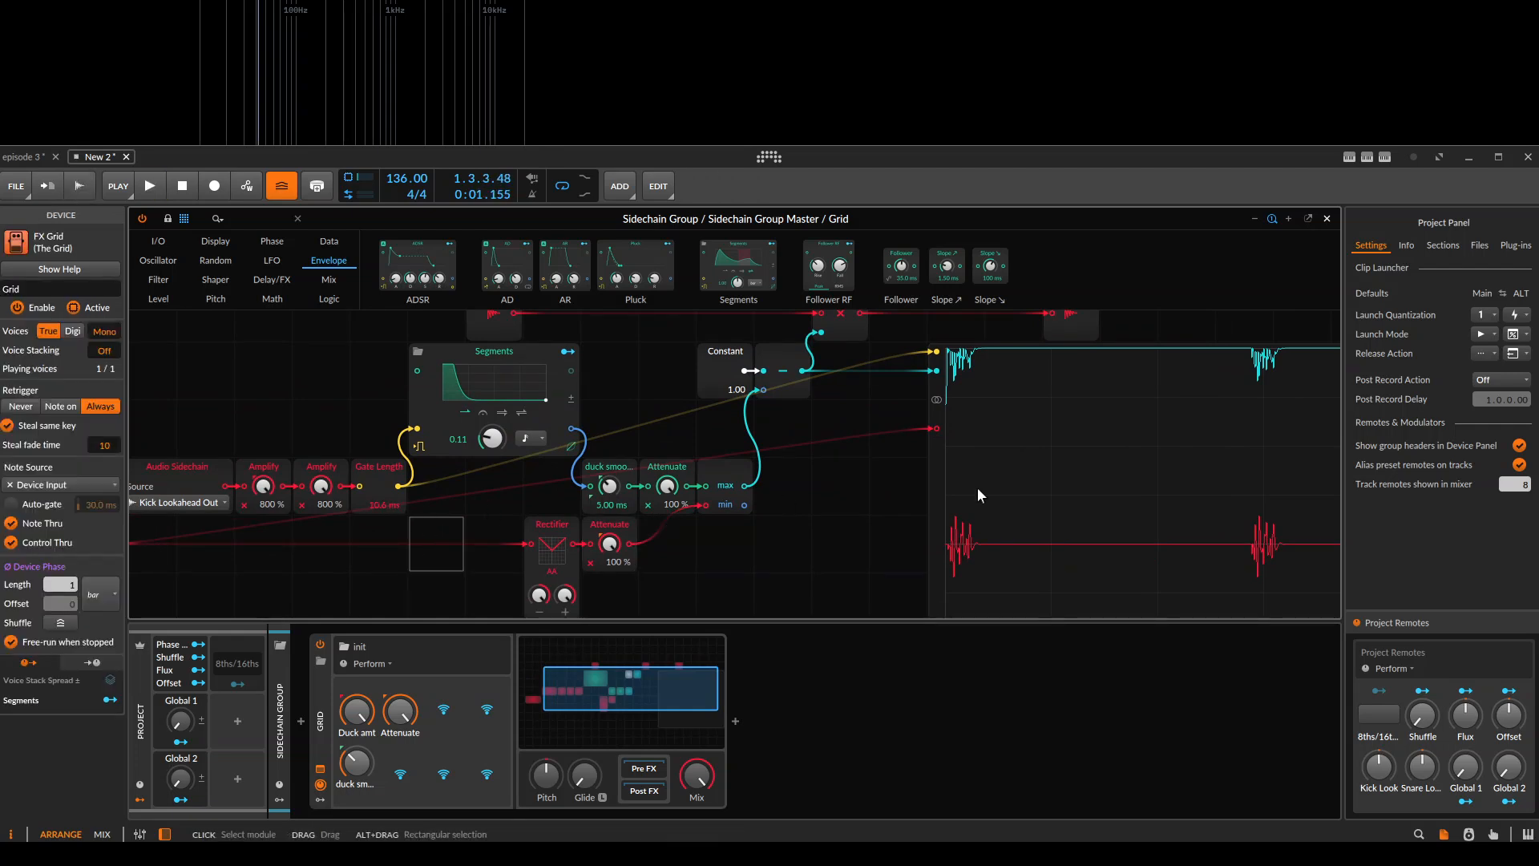
# Replay the clip repeatedly and examine how the ducking and kick traces trigger across the whole Oscilloscope.
pyautogui.moveTo(1112, 454); pyautogui.dragTo(845, 468)
pyautogui.click(842, 468)
pyautogui.scroll(-2, 775, 483)
pyautogui.scroll(2, 481, 531)
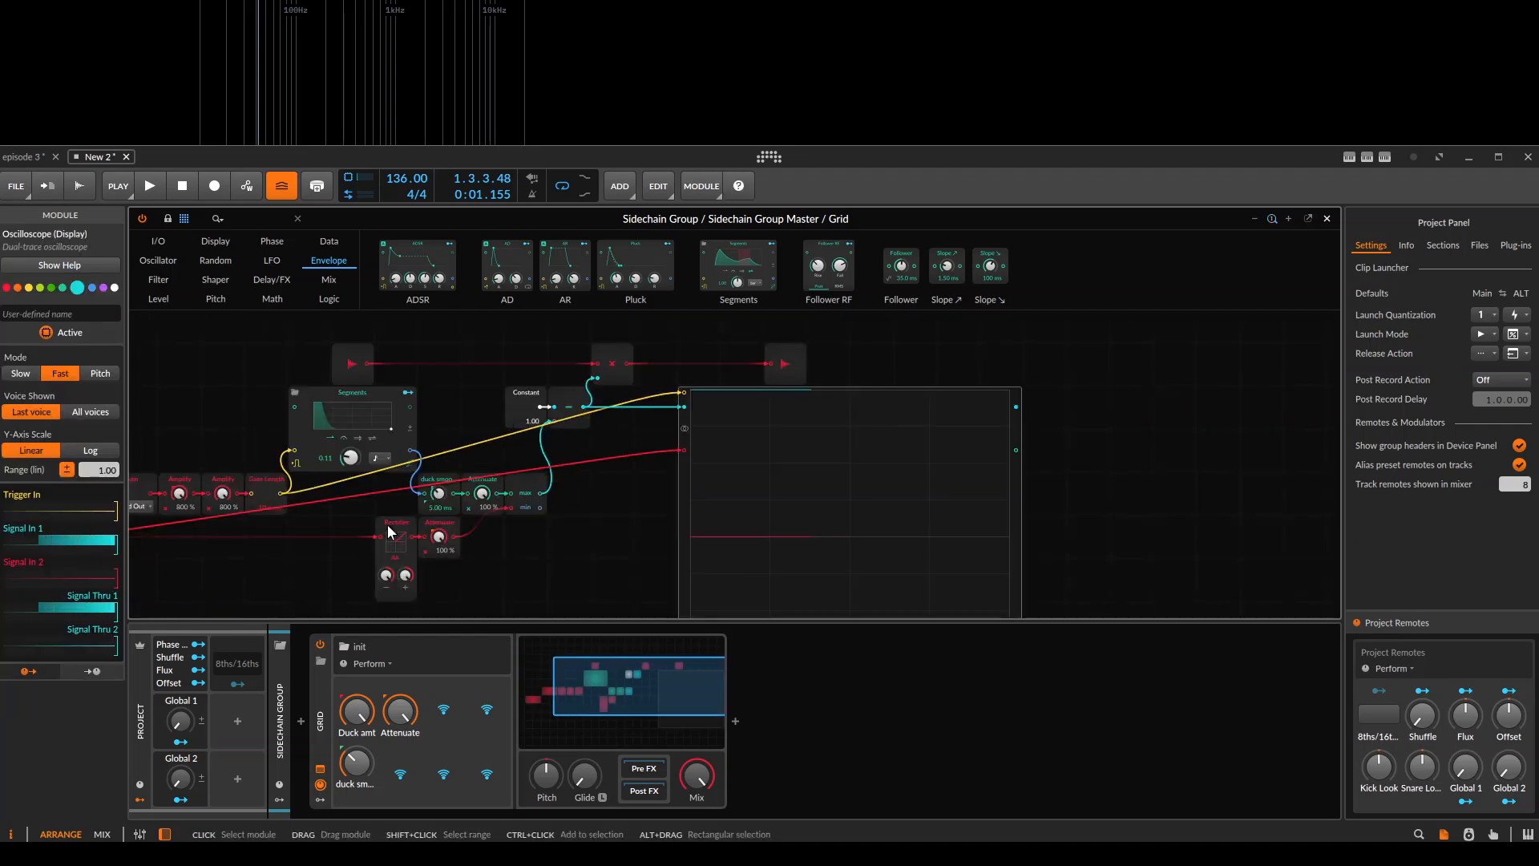
pyautogui.press('space')
pyautogui.press('space')
pyautogui.scroll(1, 354, 521)
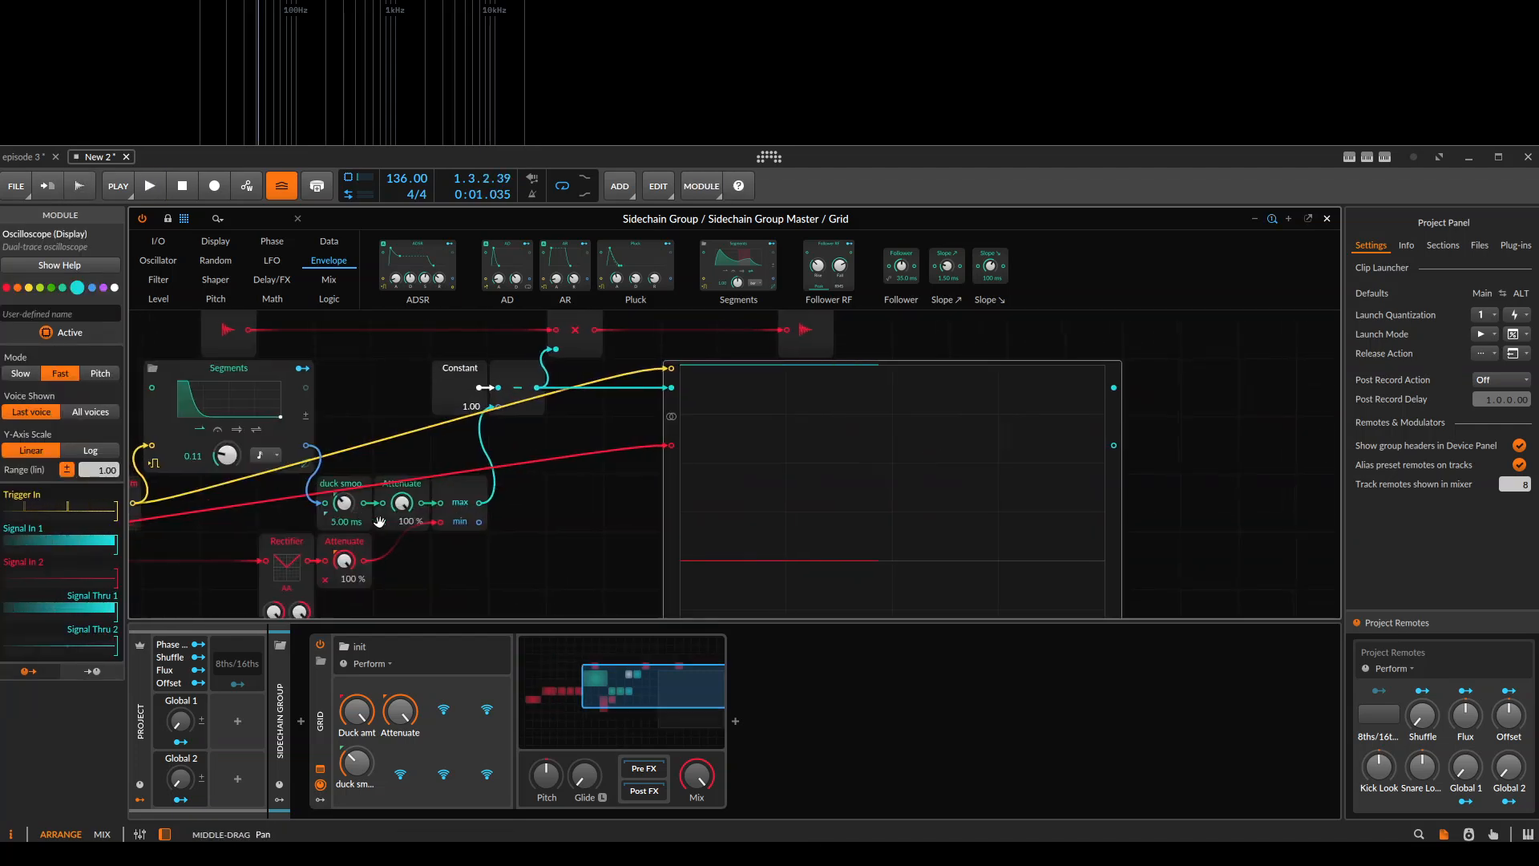
pyautogui.moveTo(357, 522); pyautogui.dragTo(586, 505)
pyautogui.press('space')
# Raise the Segments envelope's rate to about 0.69 and replay the clip to check the ducking curve.
pyautogui.press('space')
pyautogui.press('space')
pyautogui.press('space')
pyautogui.moveTo(449, 444); pyautogui.dragTo(452, 449)
pyautogui.press('space')
pyautogui.press('space')
pyautogui.press('space')
pyautogui.press('space')
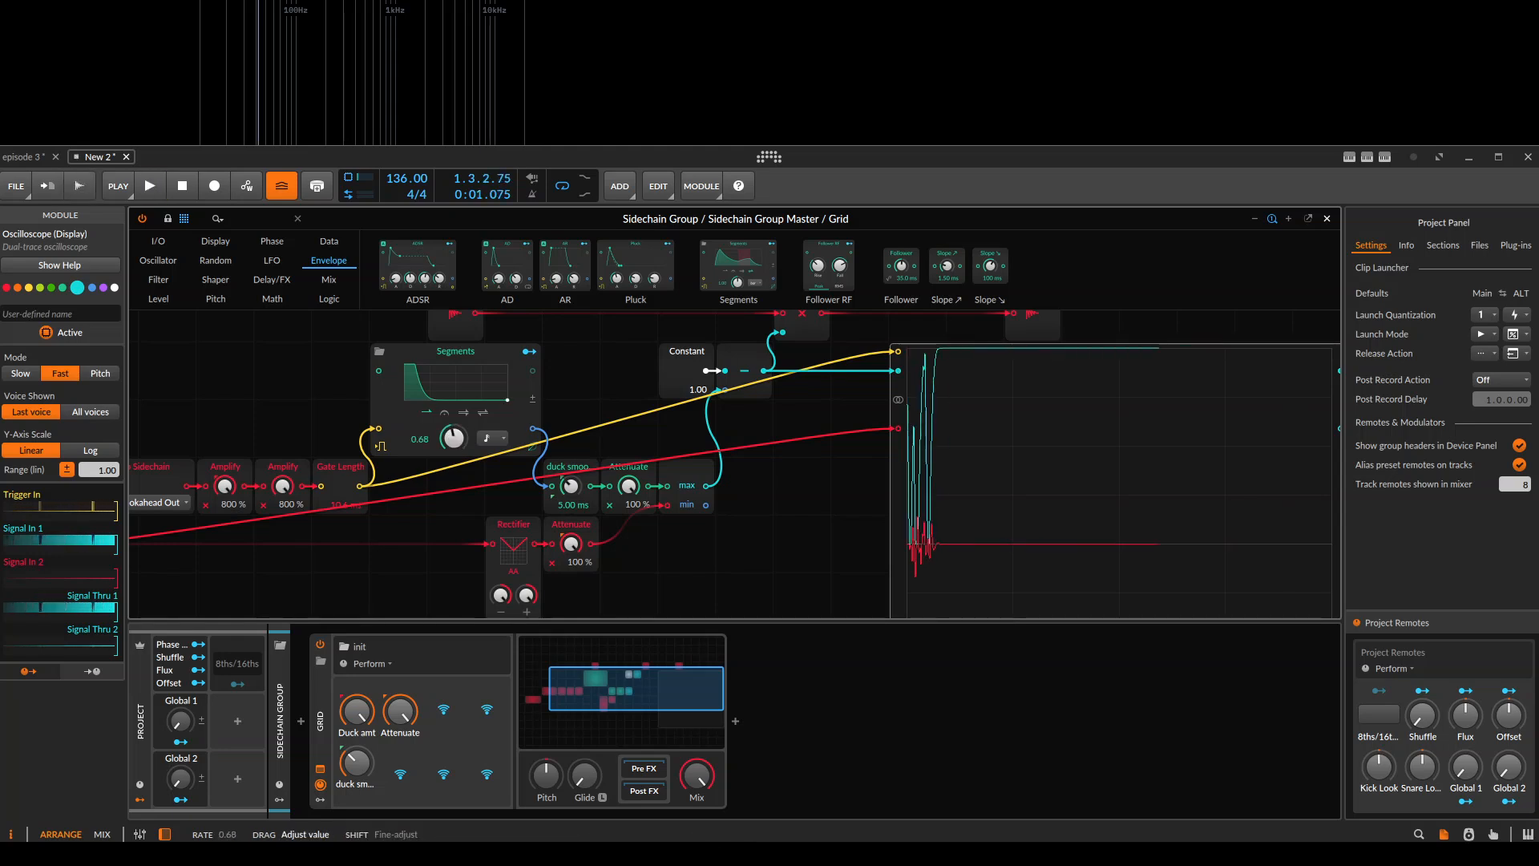
pyautogui.press('space')
pyautogui.press('space')
# Set the Attenuate module after duck smooth to 0.00 % and replay the clip to isolate the rectified kick.
pyautogui.press('space')
# Set the Attenuate module after the Rectifier to 100 % and replay the clip to compare the traces.
pyautogui.press('space')
pyautogui.moveTo(629, 486)
pyautogui.mouseDown()
pyautogui.moveTo(628, 553)
pyautogui.moveTo(571, 611)
pyautogui.mouseUp()
pyautogui.press('space')
pyautogui.press('space')
pyautogui.press('space')
pyautogui.press('space')
pyautogui.press('space')
pyautogui.press('space')
pyautogui.moveTo(998, 455); pyautogui.dragTo(940, 428)
pyautogui.press('space')
pyautogui.press('space')
pyautogui.moveTo(514, 519); pyautogui.dragTo(514, 452)
pyautogui.press('space')
pyautogui.press('space')
pyautogui.press('space')
pyautogui.press('space')
# Open the name of the Attenuate remote control for editing.
pyautogui.doubleClick(414, 733)
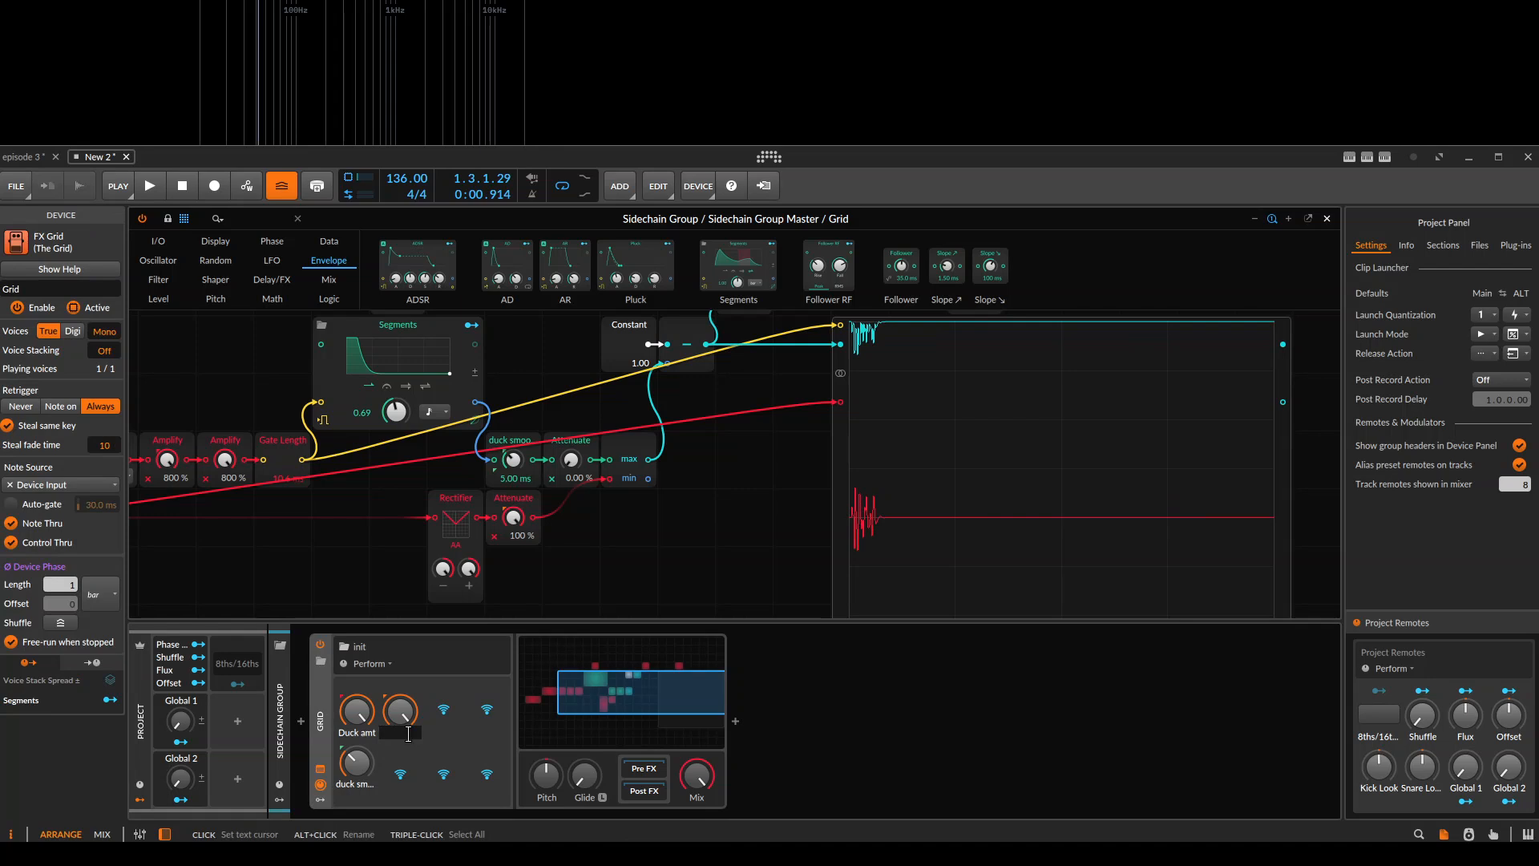
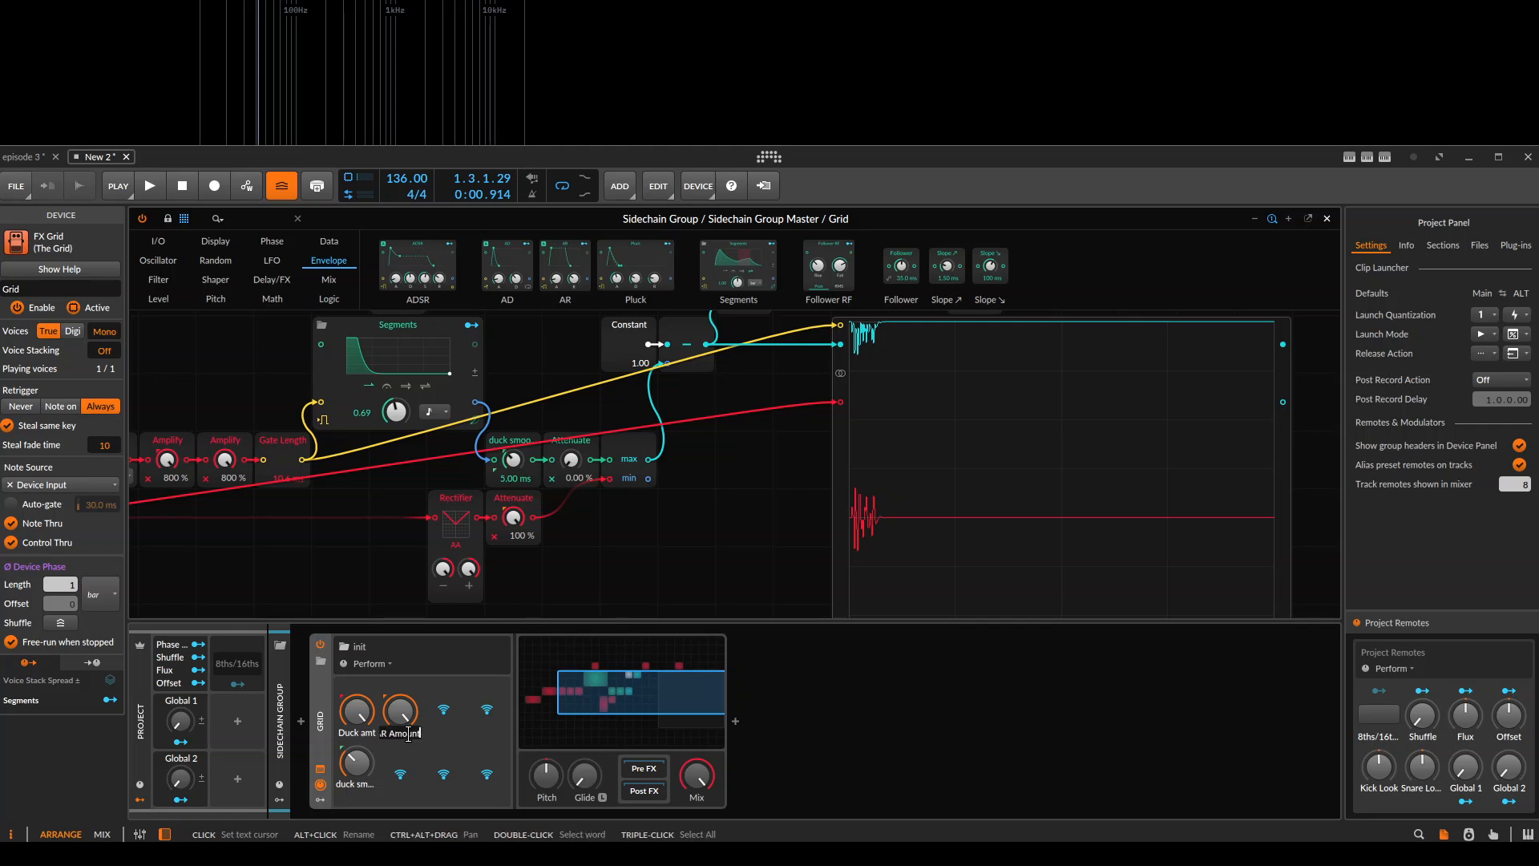
# Rename the Attenuate remote control as AR SC.
pyautogui.click(628, 578)
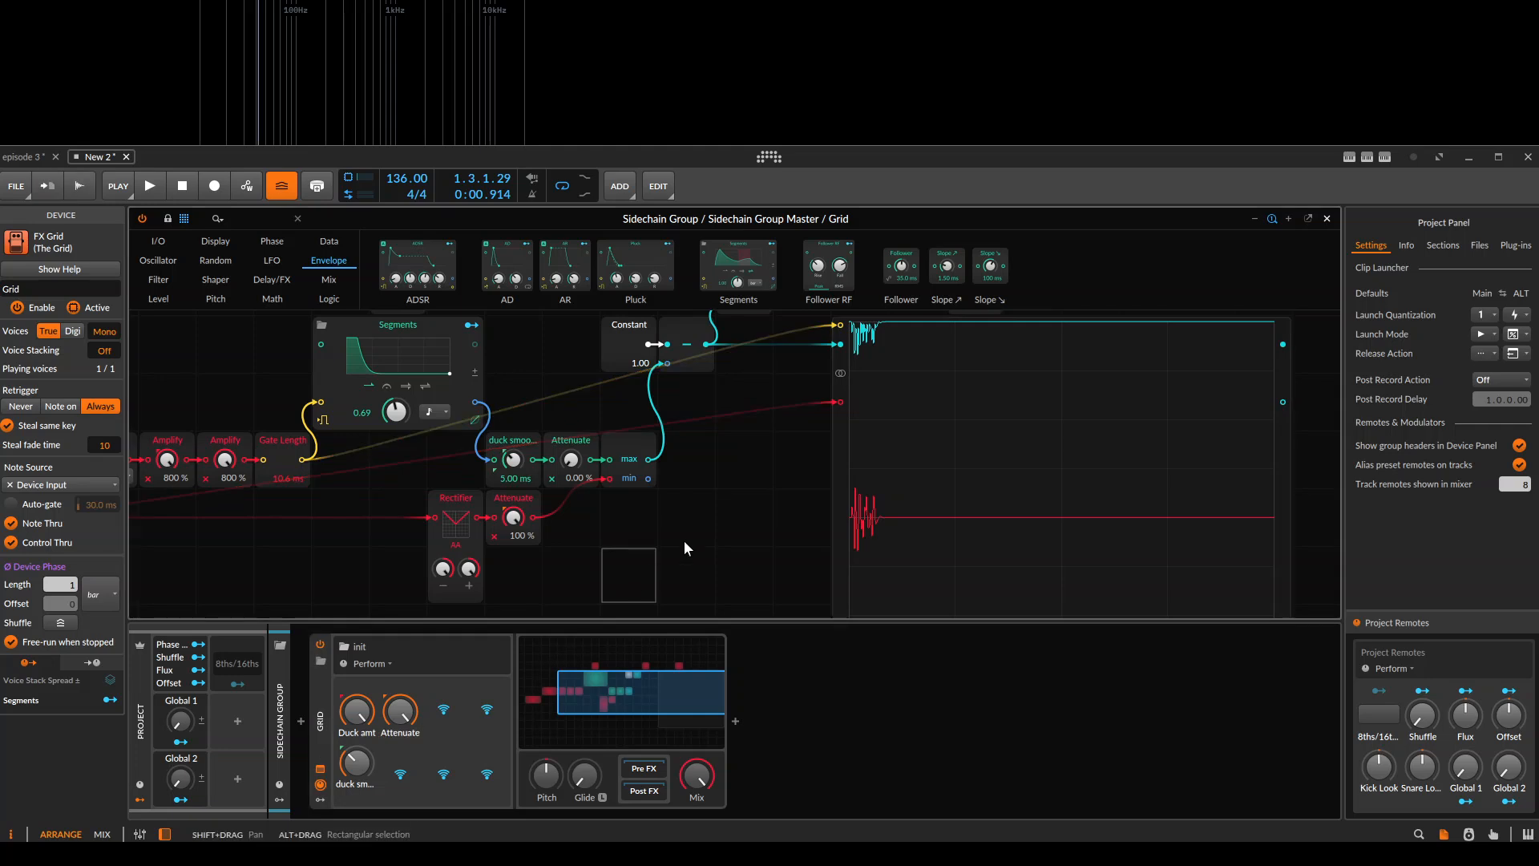
pyautogui.click(384, 732)
pyautogui.doubleClick(384, 732)
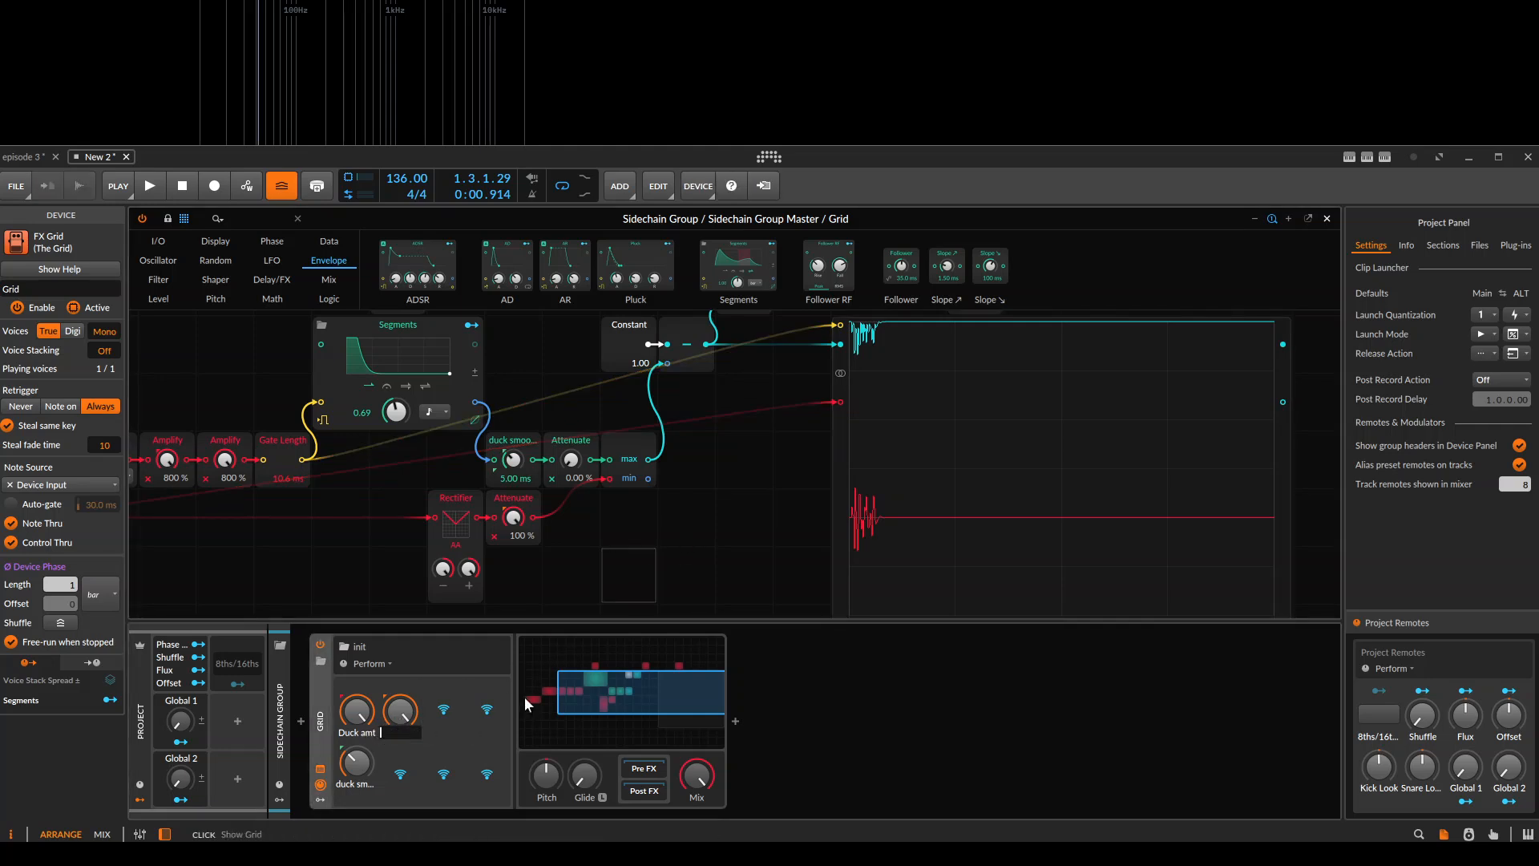
pyautogui.write('AR SC')
pyautogui.press('Return')
pyautogui.moveTo(700, 507); pyautogui.dragTo(698, 394)
pyautogui.click(669, 423)
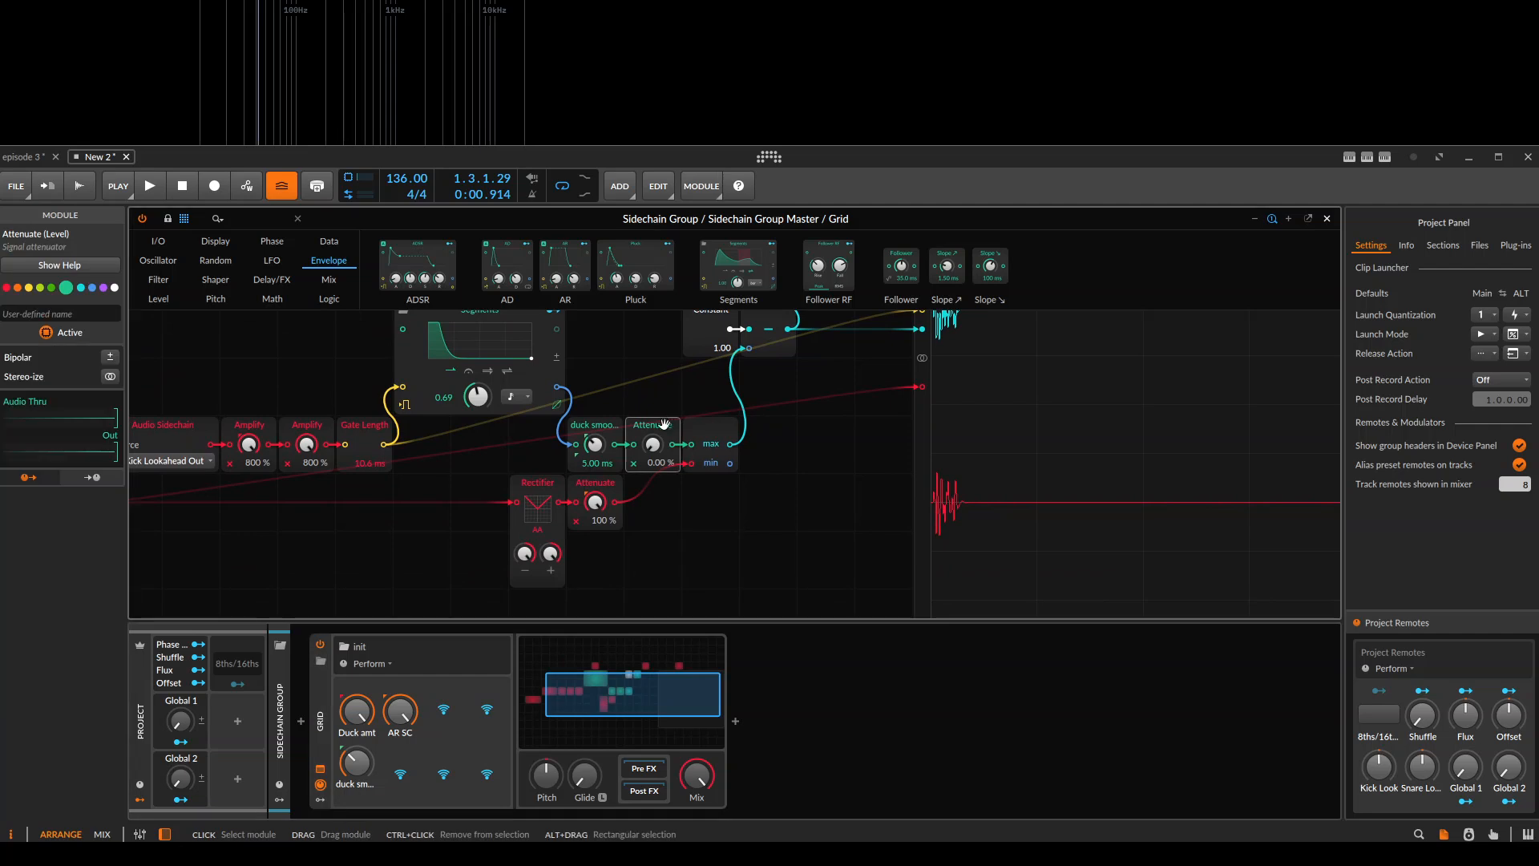
pyautogui.click(596, 482)
pyautogui.moveTo(469, 517); pyautogui.dragTo(474, 562)
pyautogui.moveTo(812, 502); pyautogui.dragTo(749, 537)
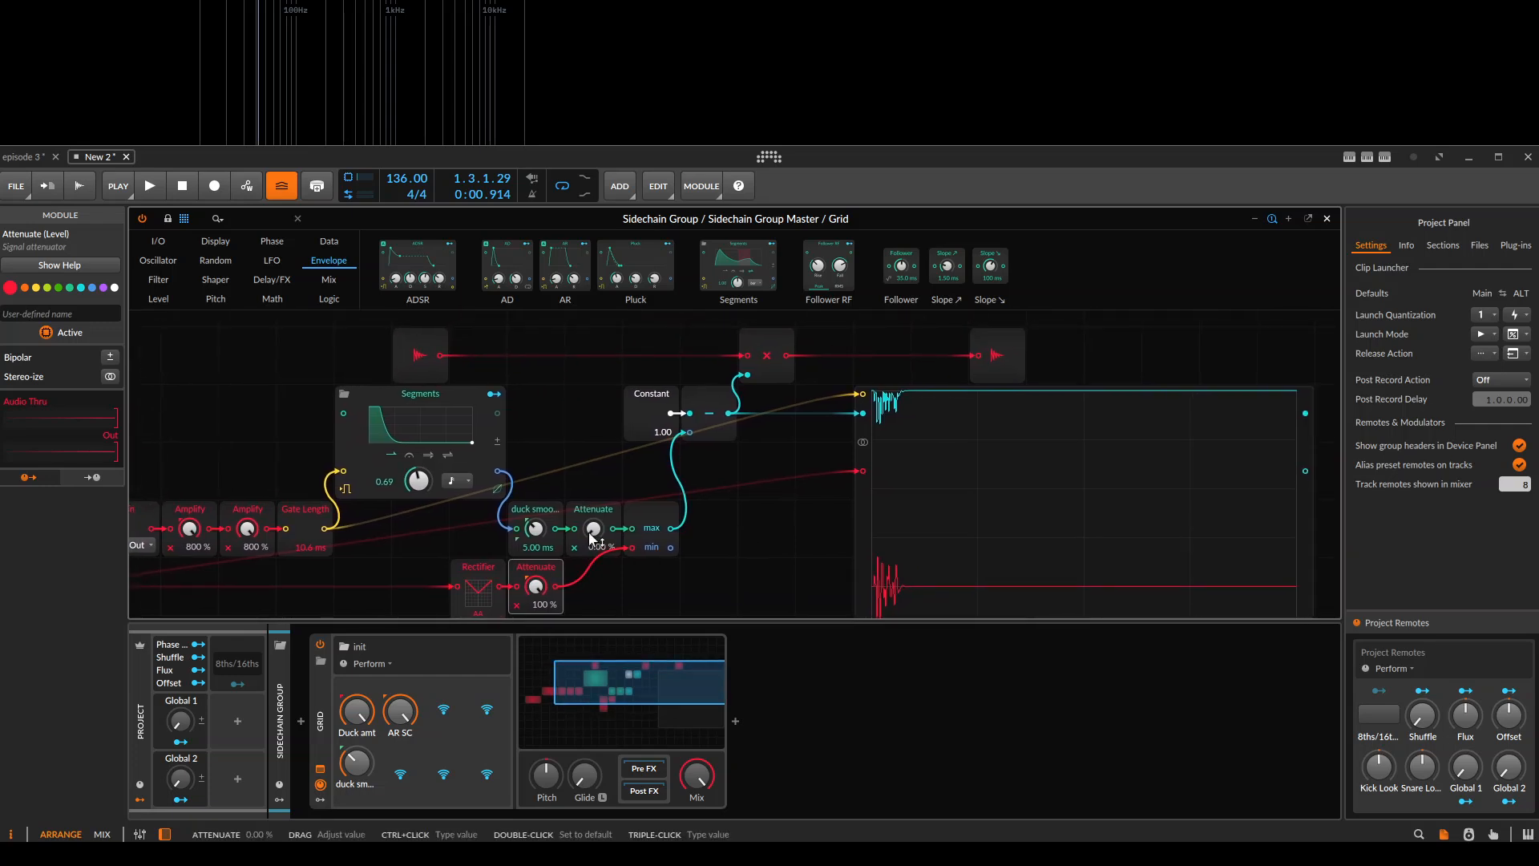
pyautogui.moveTo(866, 495); pyautogui.dragTo(875, 429)
pyautogui.moveTo(537, 564); pyautogui.dragTo(618, 533)
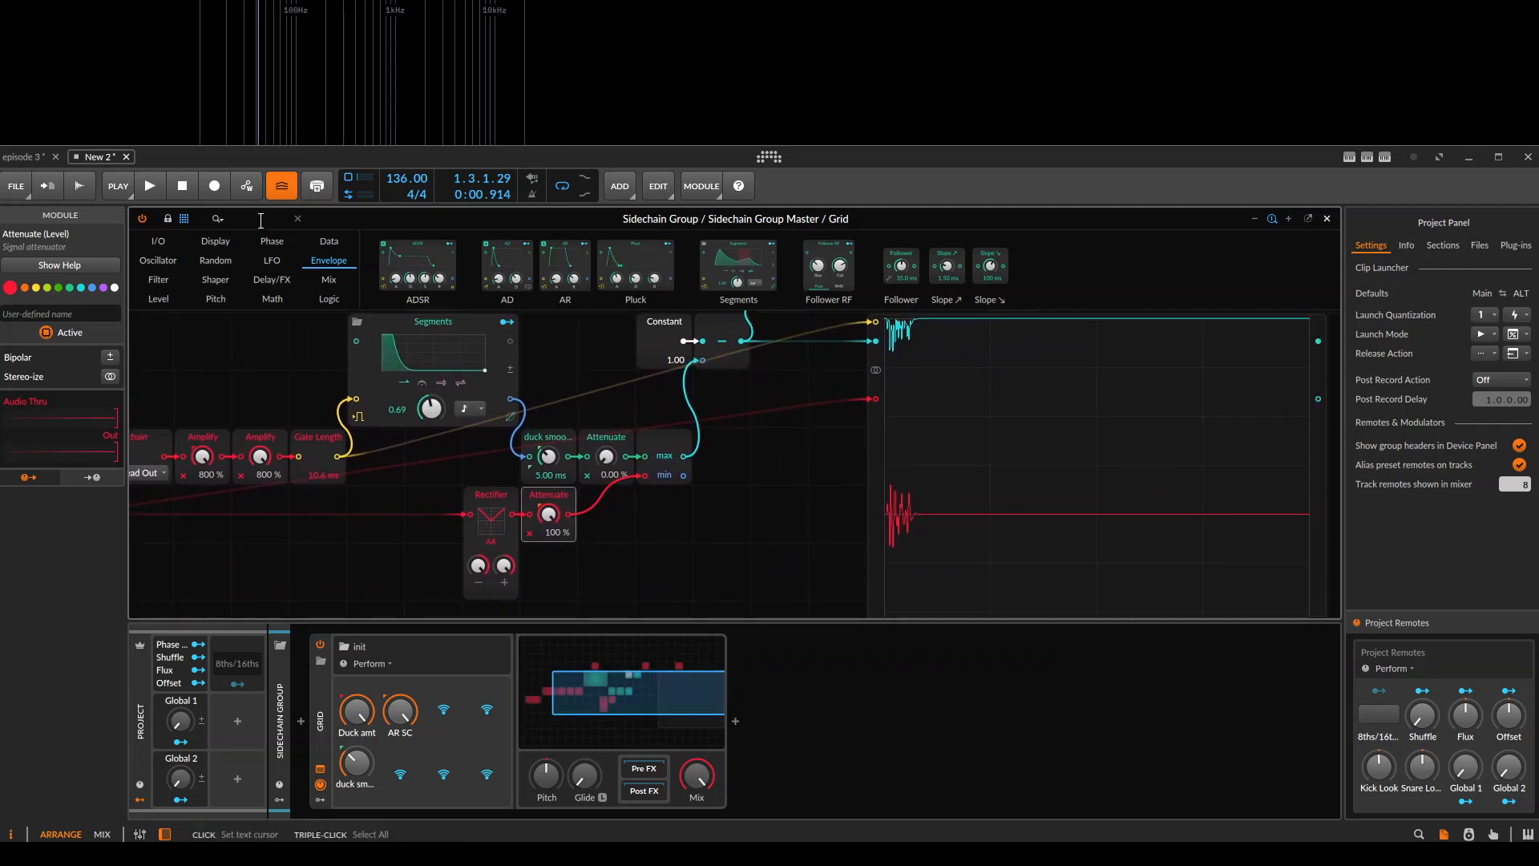
# Search the modules for slope and insert a Slope ↘ module between the Rectifier's Attenuate and the max module.
pyautogui.write('rise')
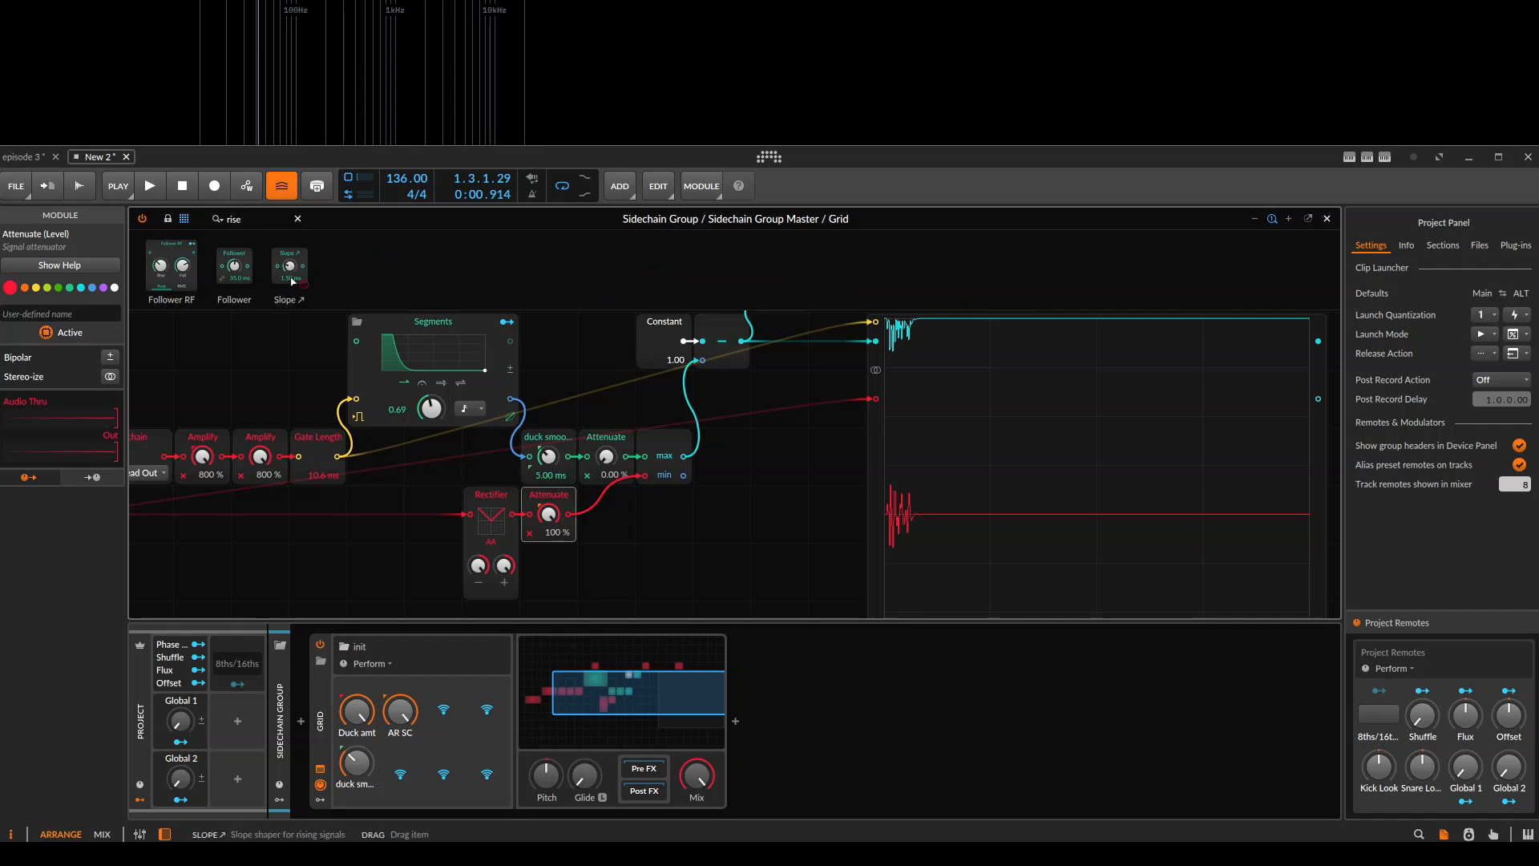
pyautogui.doubleClick(232, 220)
pyautogui.write('slope')
pyautogui.moveTo(207, 263); pyautogui.dragTo(606, 514)
# Lower the new Slope module's time to 0.10 ms, replaying the clip to compare its smoothing of the rectified kick.
pyautogui.press('space')
pyautogui.press('space')
pyautogui.press('space')
pyautogui.press('space')
pyautogui.press('space')
pyautogui.press('space')
pyautogui.press('space')
pyautogui.press('space')
pyautogui.press('space')
pyautogui.press('space')
pyautogui.press('space')
pyautogui.press('space')
pyautogui.press('space')
pyautogui.press('space')
pyautogui.press('space')
pyautogui.moveTo(607, 514); pyautogui.dragTo(606, 530)
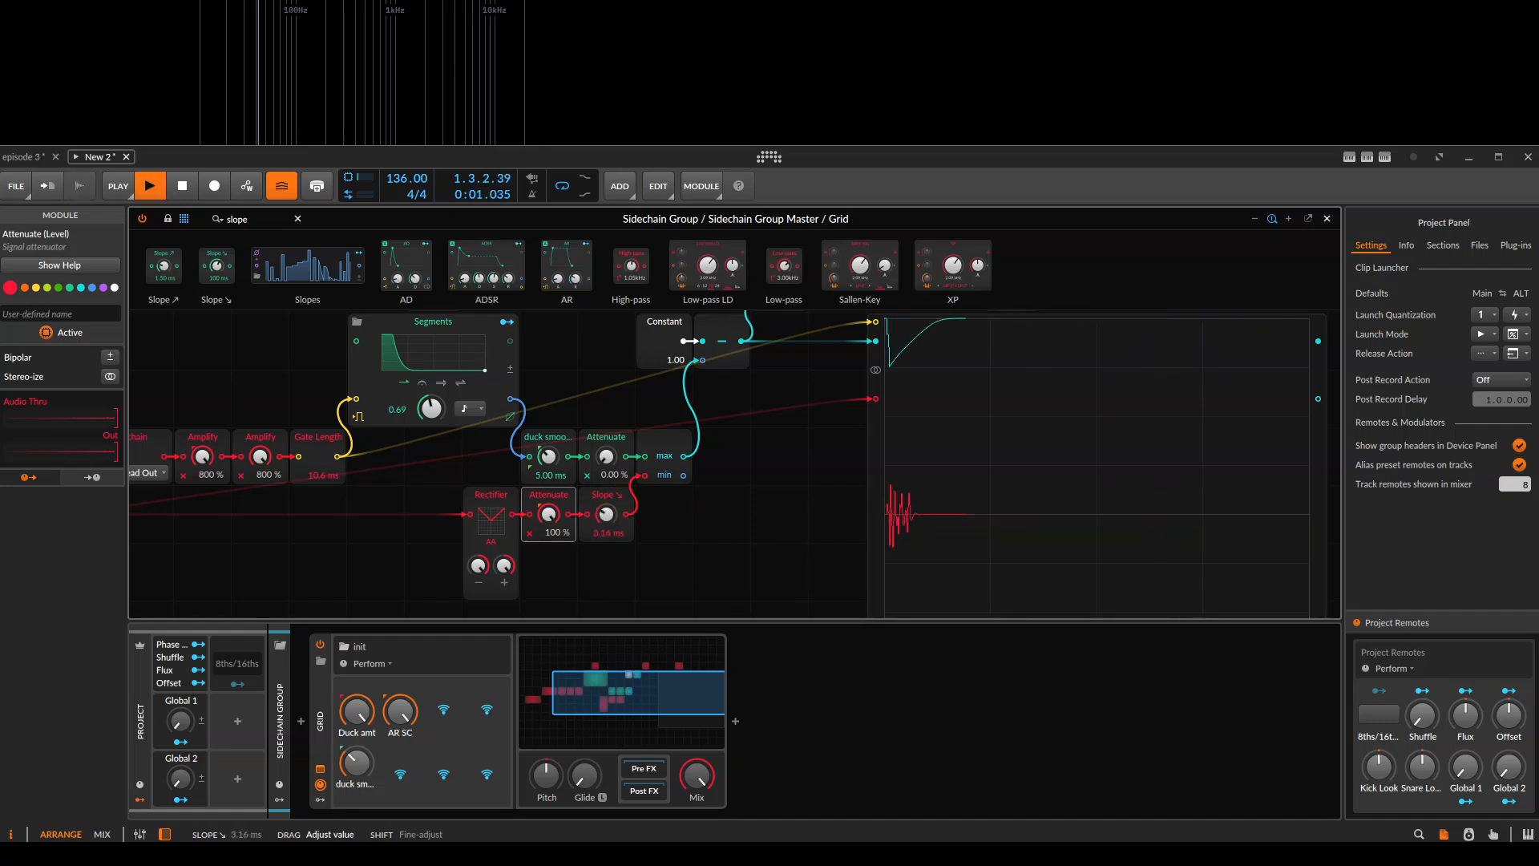
pyautogui.press('space')
pyautogui.press('space')
# Map the Slope module's time to the free remote slot beside duck smooth and name it AR smooth.
pyautogui.press('space')
pyautogui.click(399, 773)
pyautogui.click(609, 534)
pyautogui.press('space')
pyautogui.doubleClick(394, 785)
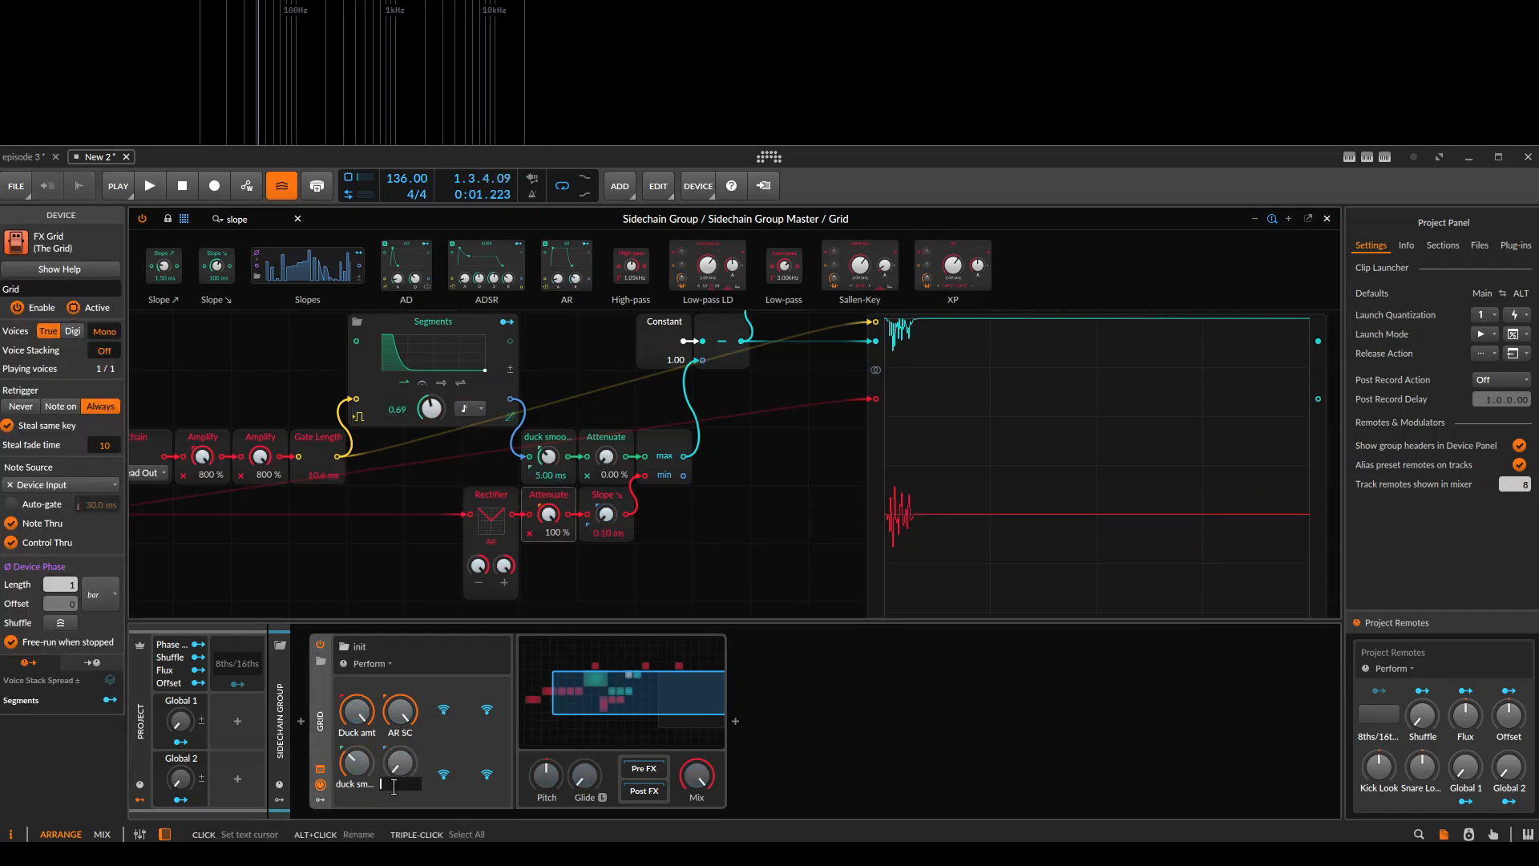
pyautogui.write('AR smooth')
pyautogui.press('Return')
# Replay the clip to check the complete patch on the Oscilloscope.
pyautogui.scroll(-5, 691, 522)
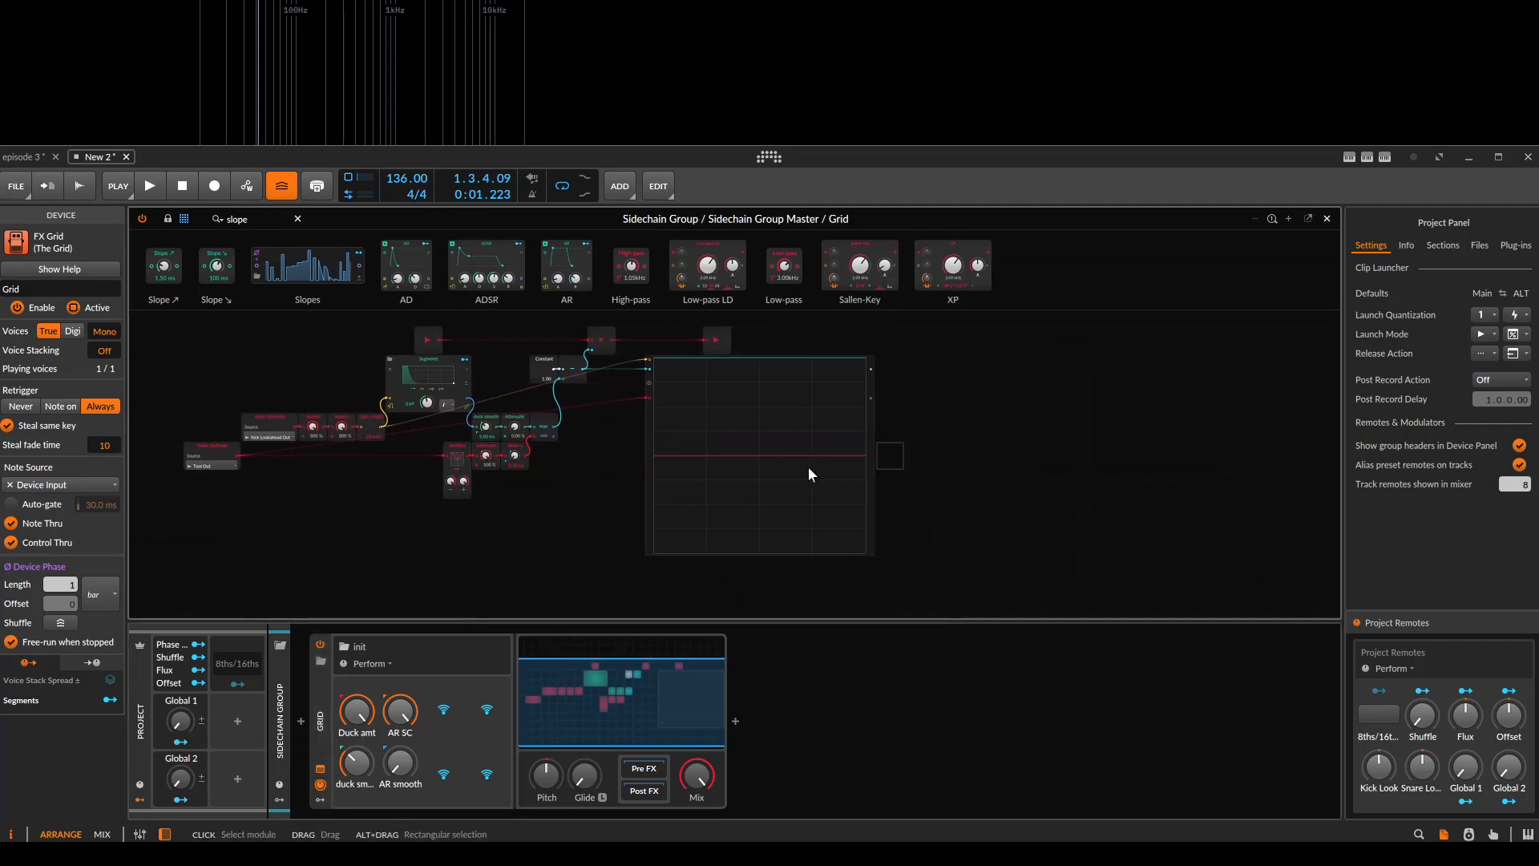
pyautogui.click(818, 463)
pyautogui.press('space')
pyautogui.press('space')
pyautogui.rightClick(573, 530)
pyautogui.click(726, 537)
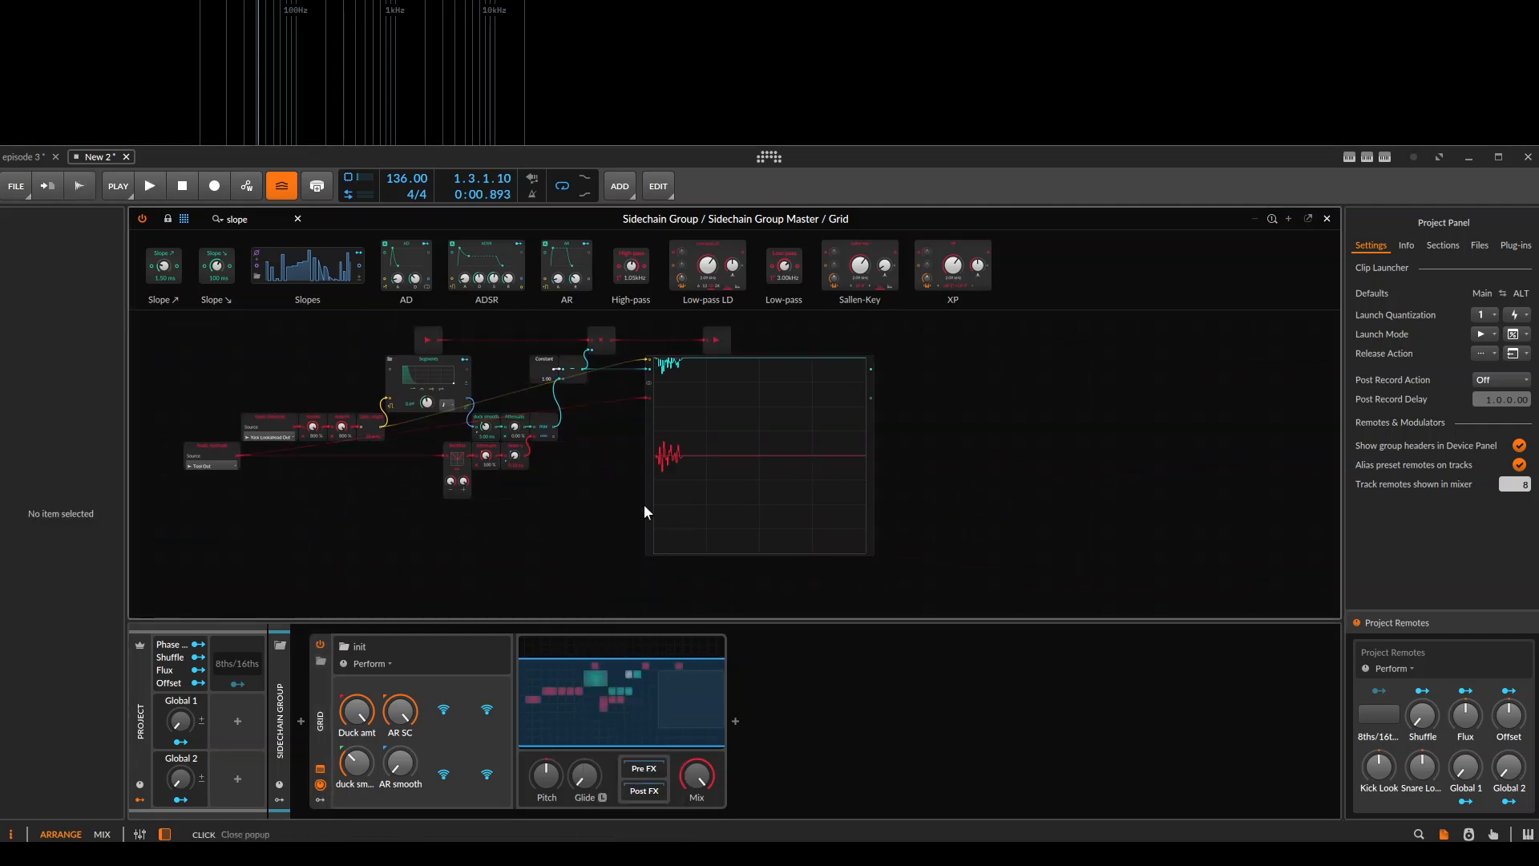
# Close the Grid editor and create a new project.
pyautogui.press('Escape')
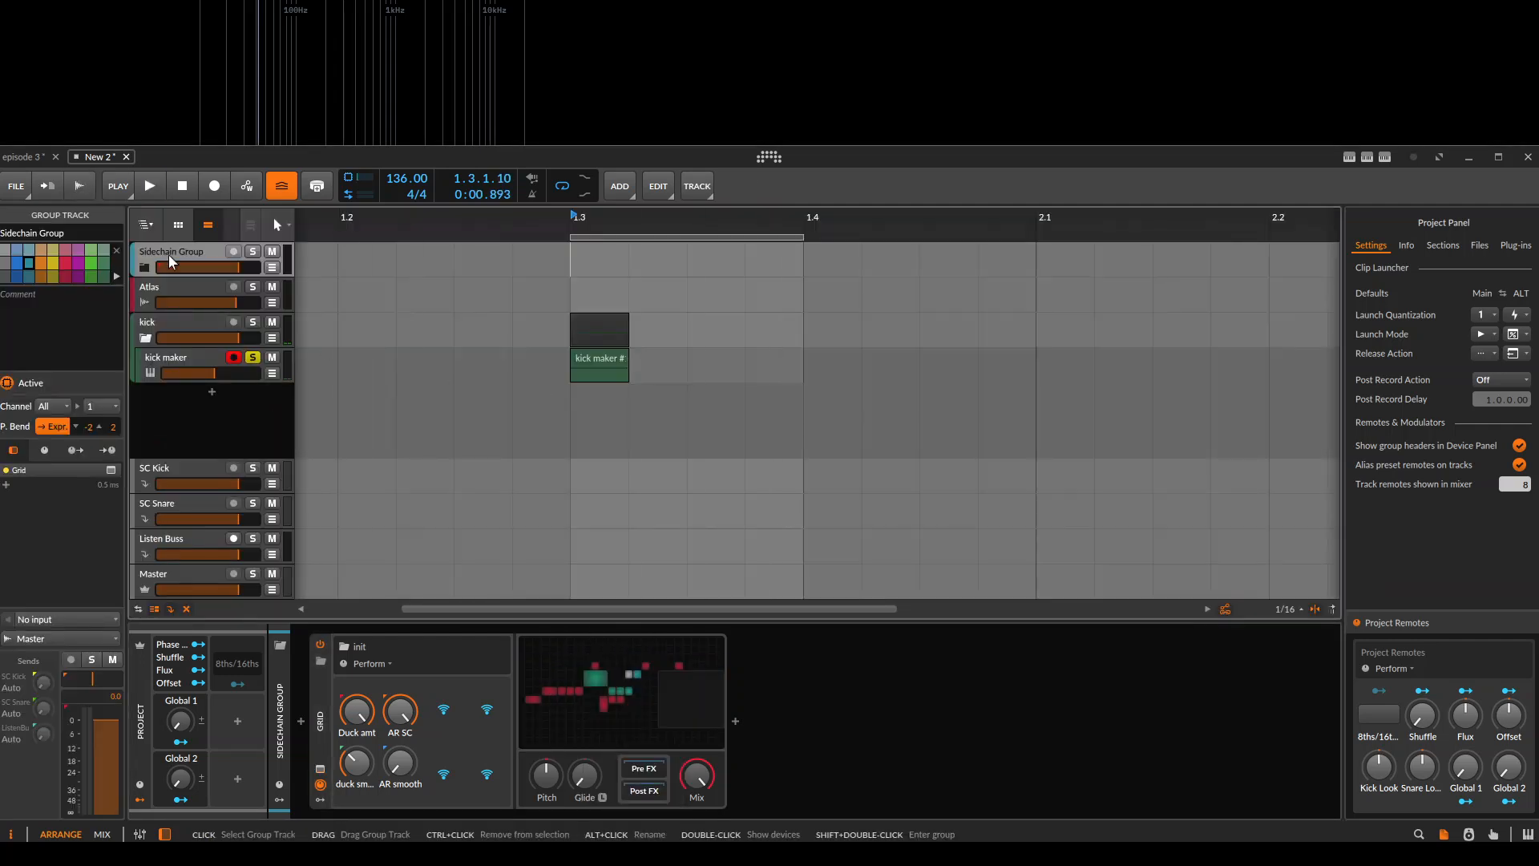
pyautogui.click(768, 156)
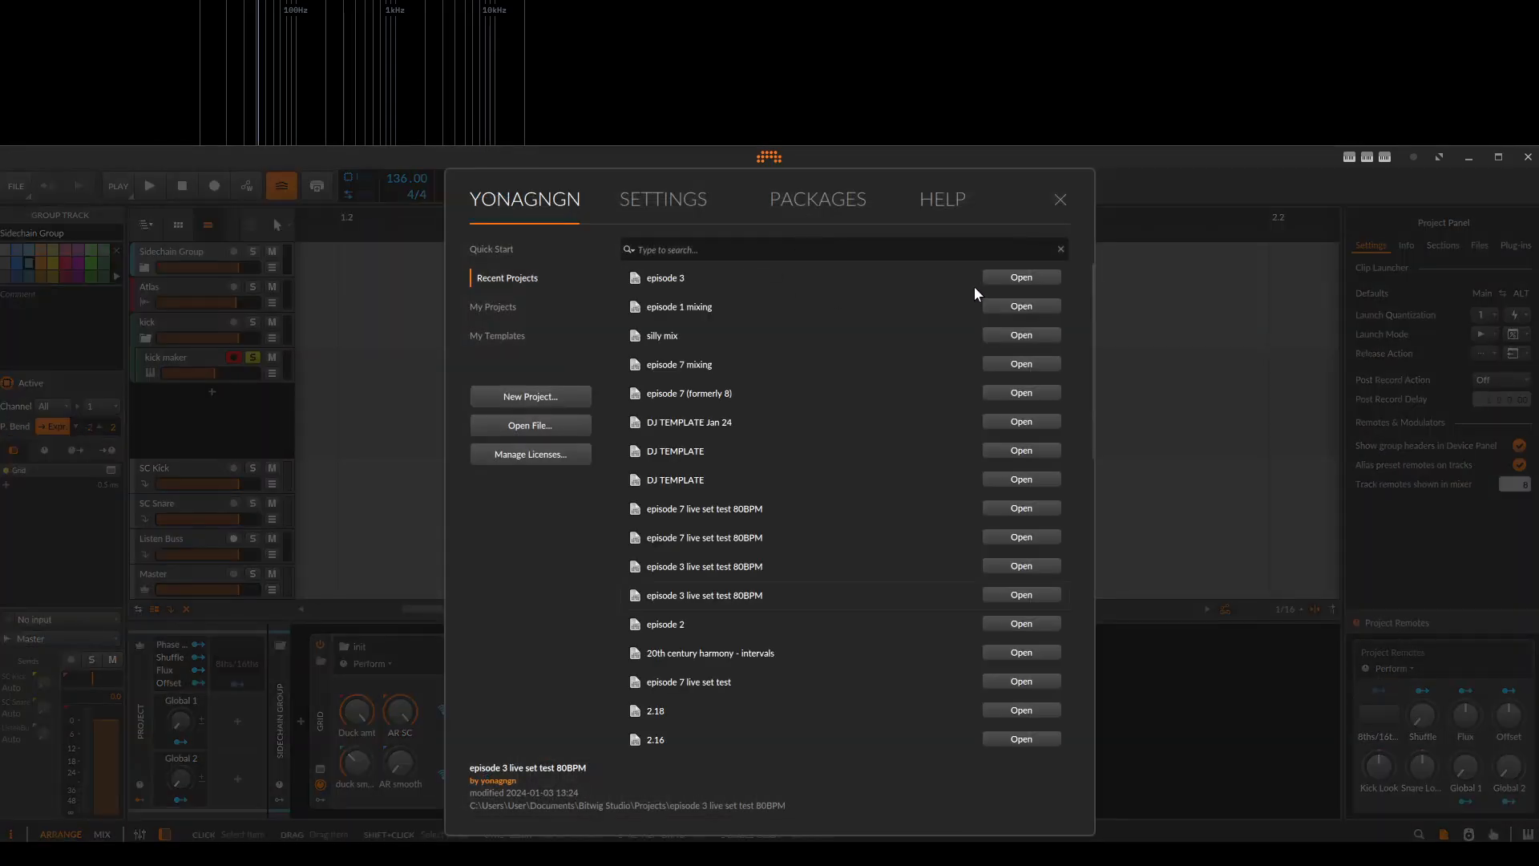
pyautogui.click(550, 398)
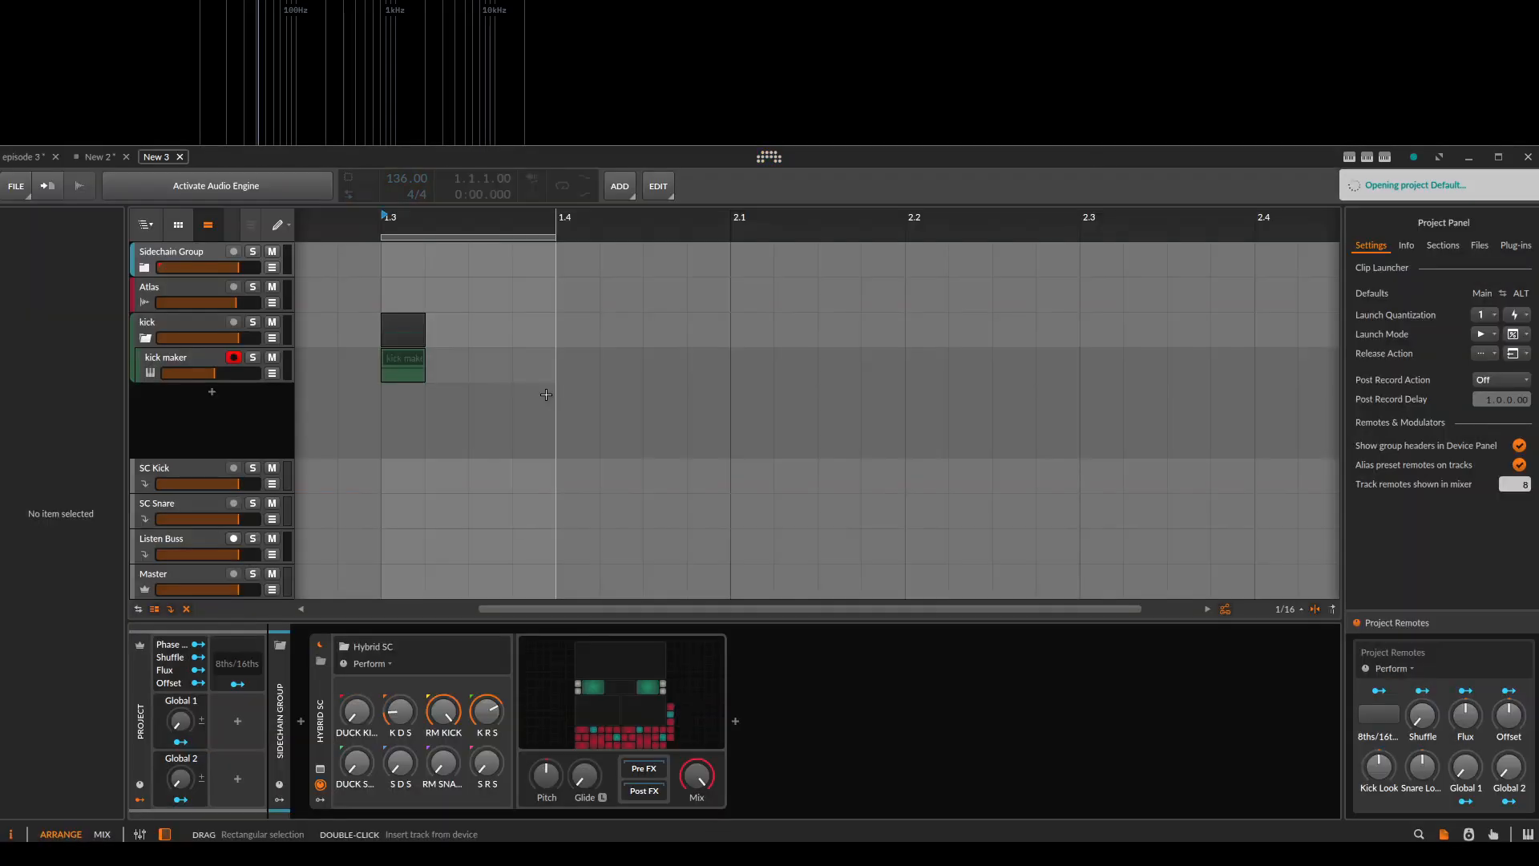
# Examine the envelopes, notes and module layout inside Hybrid SC's Grid, and close its editor.
pyautogui.click(631, 670)
pyautogui.moveTo(687, 545); pyautogui.dragTo(621, 755)
pyautogui.scroll(-1, 724, 377)
pyautogui.moveTo(731, 401); pyautogui.dragTo(756, 263)
pyautogui.scroll(-1, 755, 488)
pyautogui.moveTo(714, 593); pyautogui.dragTo(688, 397)
pyautogui.scroll(2, 684, 441)
pyautogui.moveTo(592, 529); pyautogui.dragTo(597, 653)
pyautogui.moveTo(590, 455); pyautogui.dragTo(561, 656)
pyautogui.scroll(-1, 638, 445)
pyautogui.moveTo(690, 445); pyautogui.dragTo(667, 492)
pyautogui.moveTo(625, 375); pyautogui.dragTo(678, 394)
pyautogui.scroll(1, 722, 449)
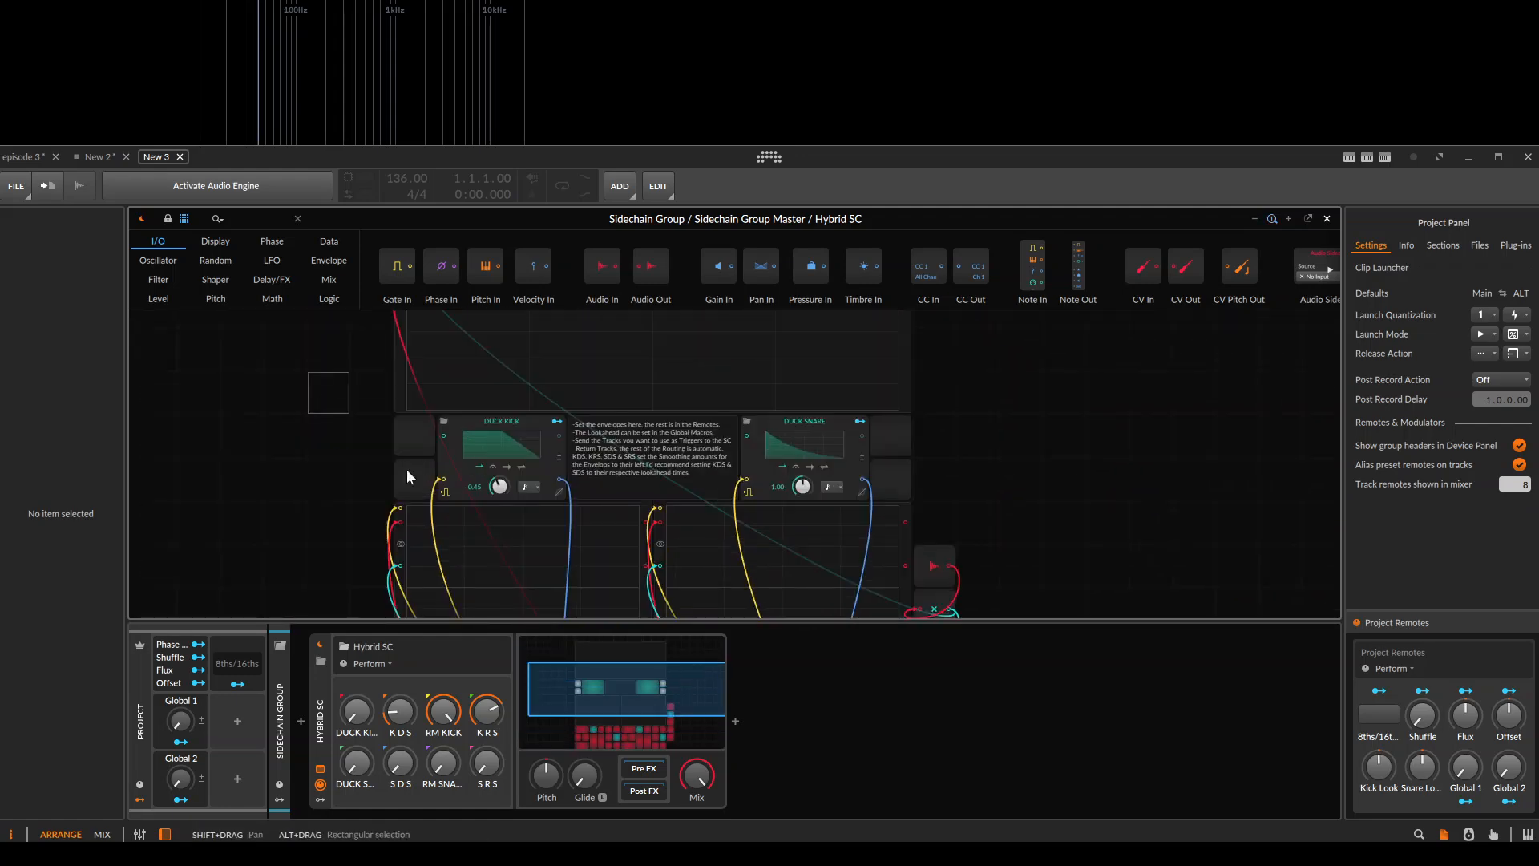
pyautogui.press('Escape')
# Activate the audio engine and play the kick maker clip, leaving Sidechain Group selected.
pyautogui.click(166, 251)
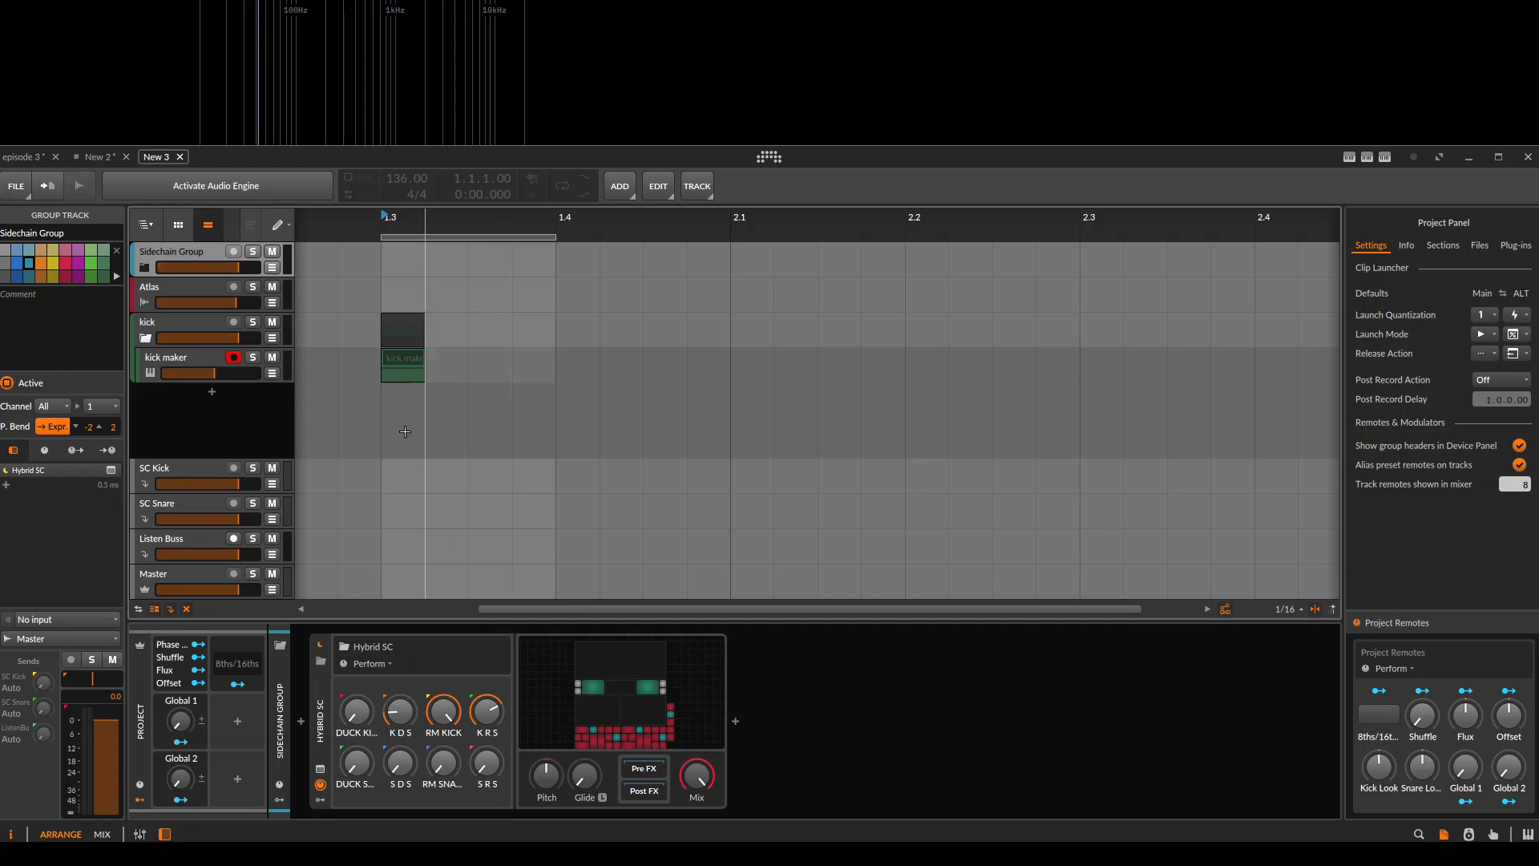
pyautogui.click(415, 358)
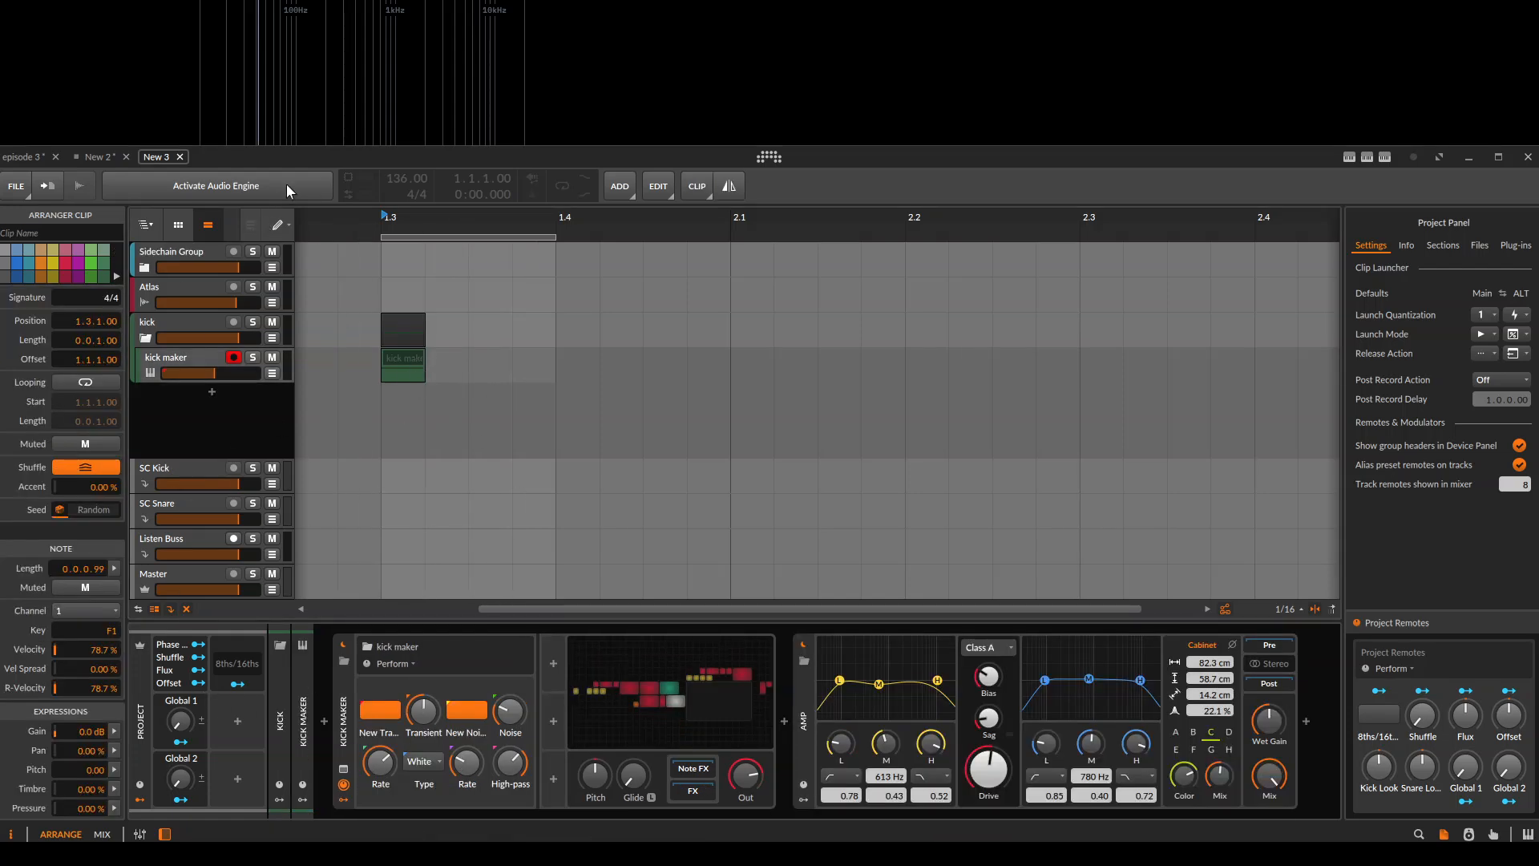
pyautogui.press('space')
pyautogui.click(196, 254)
pyautogui.press('space')
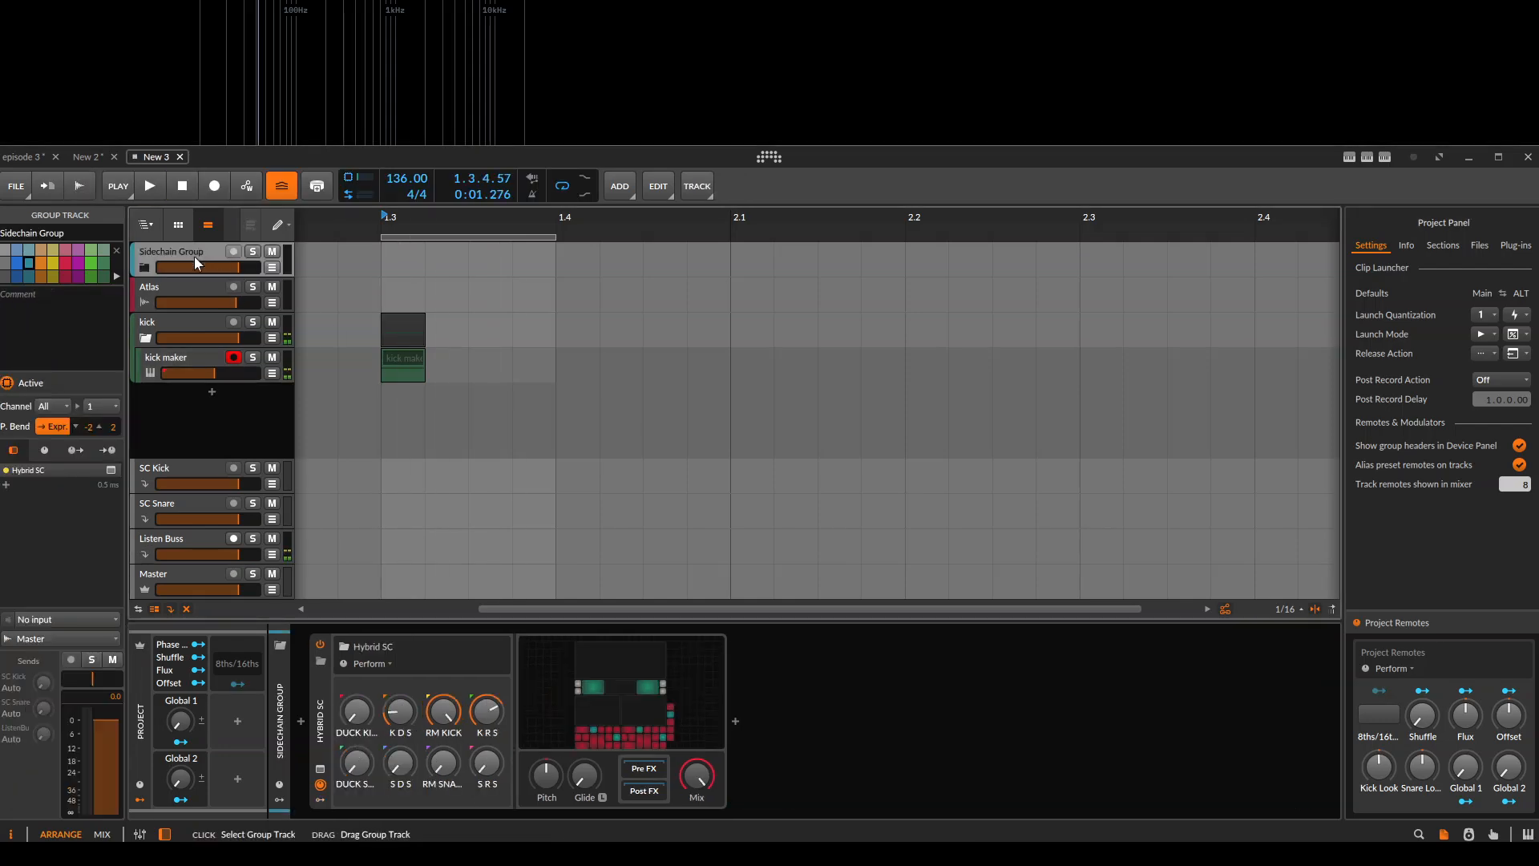
# Play the kick with Hybrid SC's Grid open to check its upper Oscilloscope, and close the editor.
pyautogui.click(574, 751)
pyautogui.press('space')
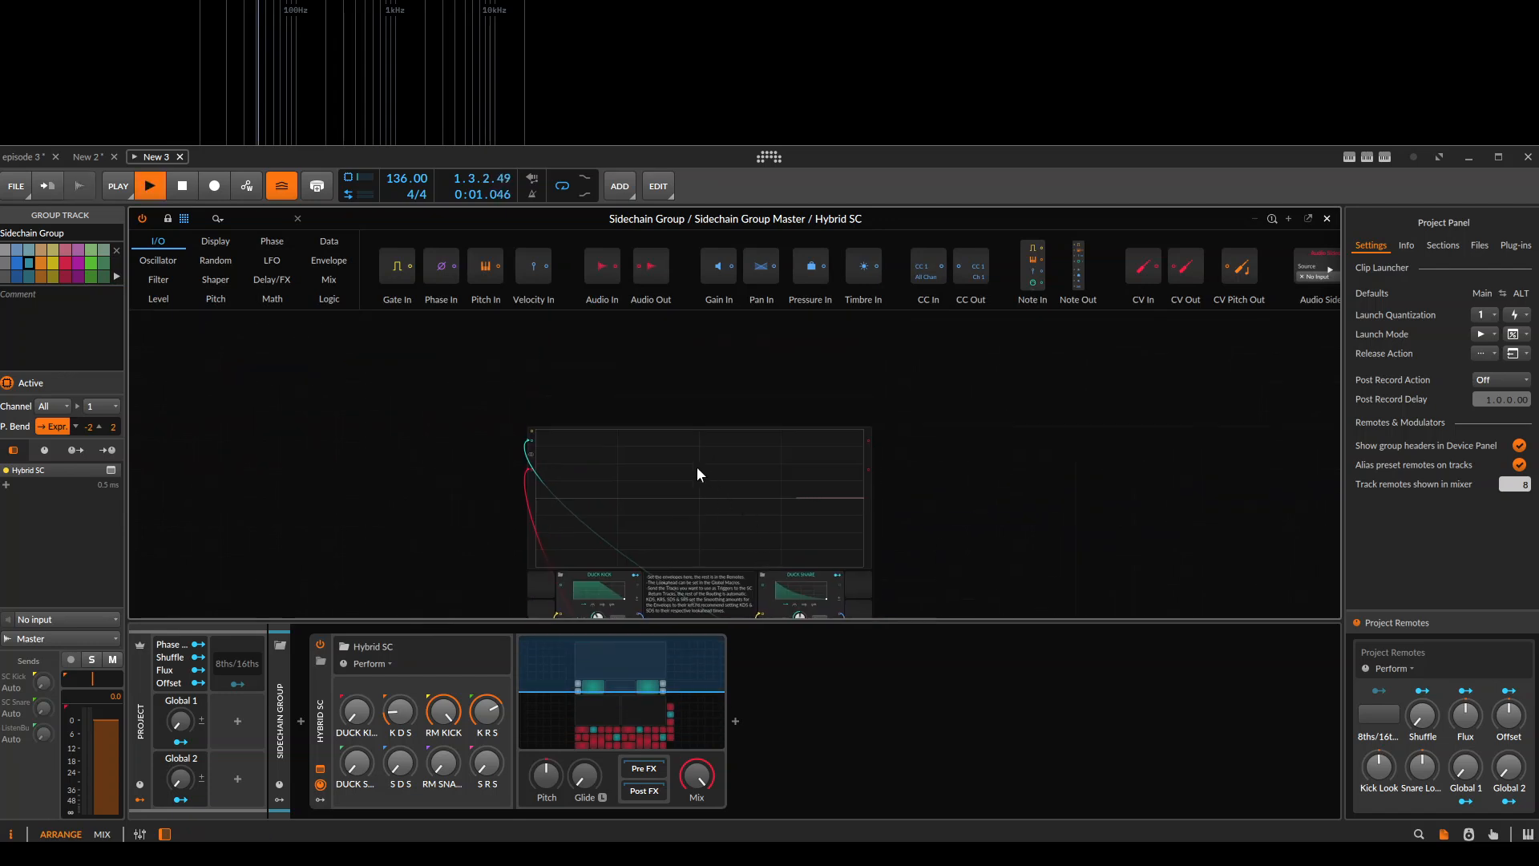
pyautogui.scroll(1, 662, 503)
pyautogui.moveTo(661, 503); pyautogui.dragTo(667, 439)
pyautogui.press('space')
pyautogui.press('space')
pyautogui.press('Escape')
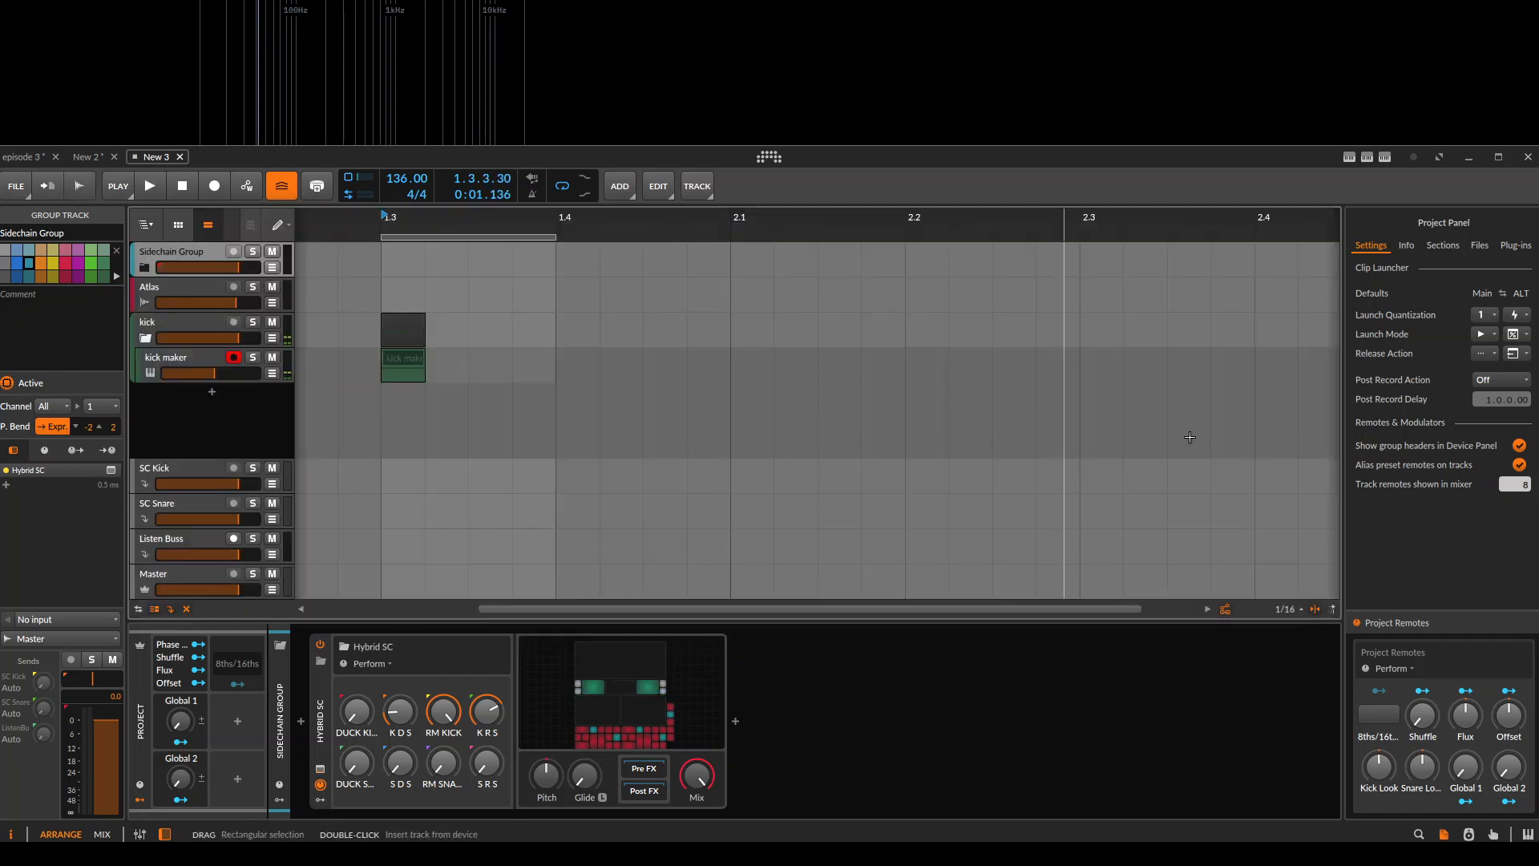
# Search the browser for loop and place BFNK - Loop_19 on the Atlas track at 1.3.
pyautogui.click(1411, 247)
pyautogui.click(1419, 834)
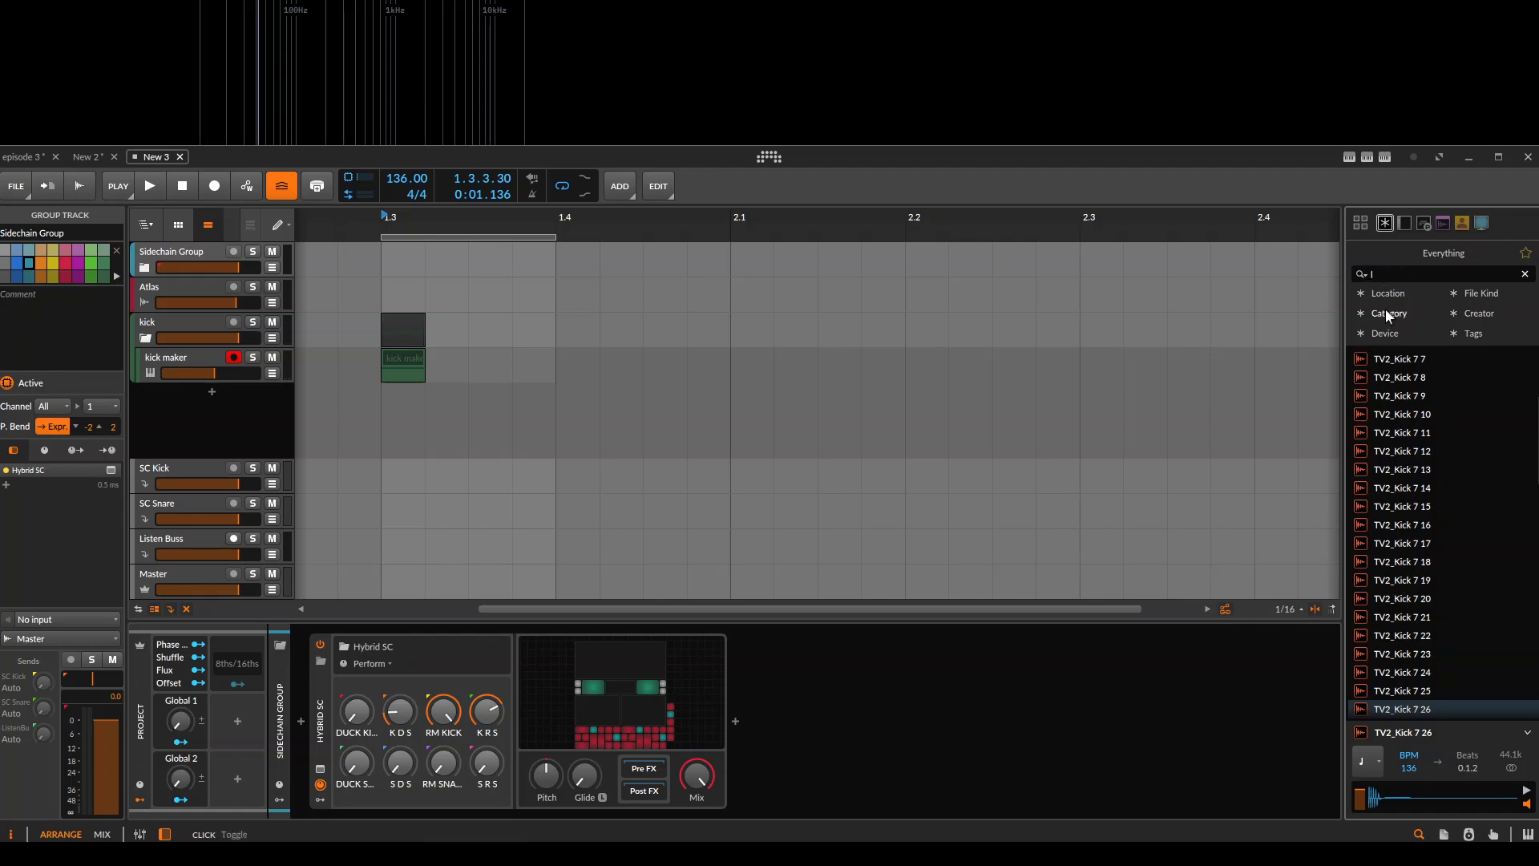
pyautogui.write('loop')
pyautogui.scroll(-8, 1447, 520)
pyautogui.click(1438, 517)
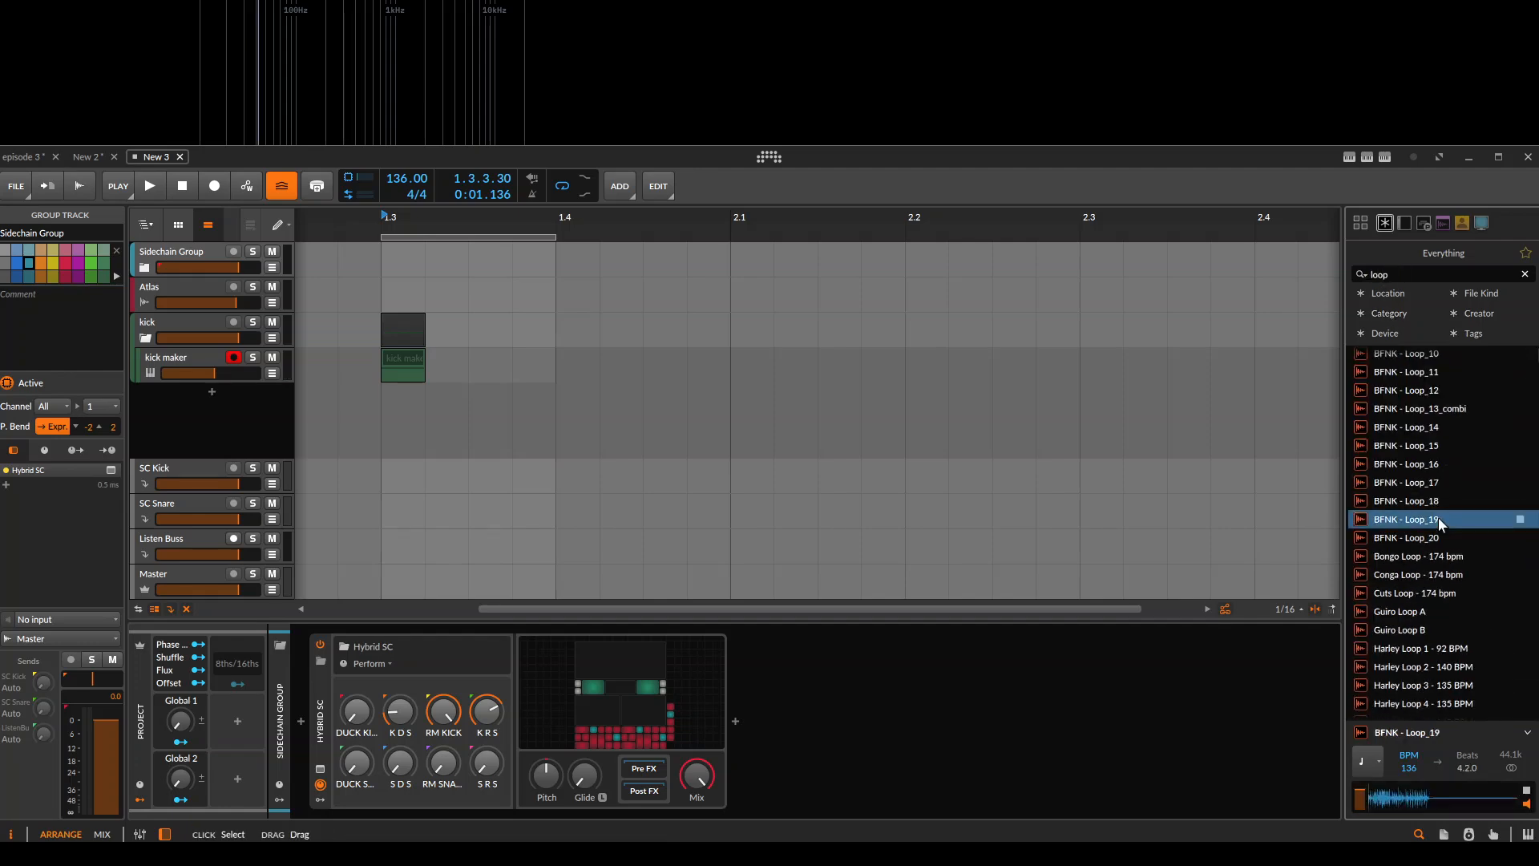
pyautogui.moveTo(1460, 521); pyautogui.dragTo(379, 291)
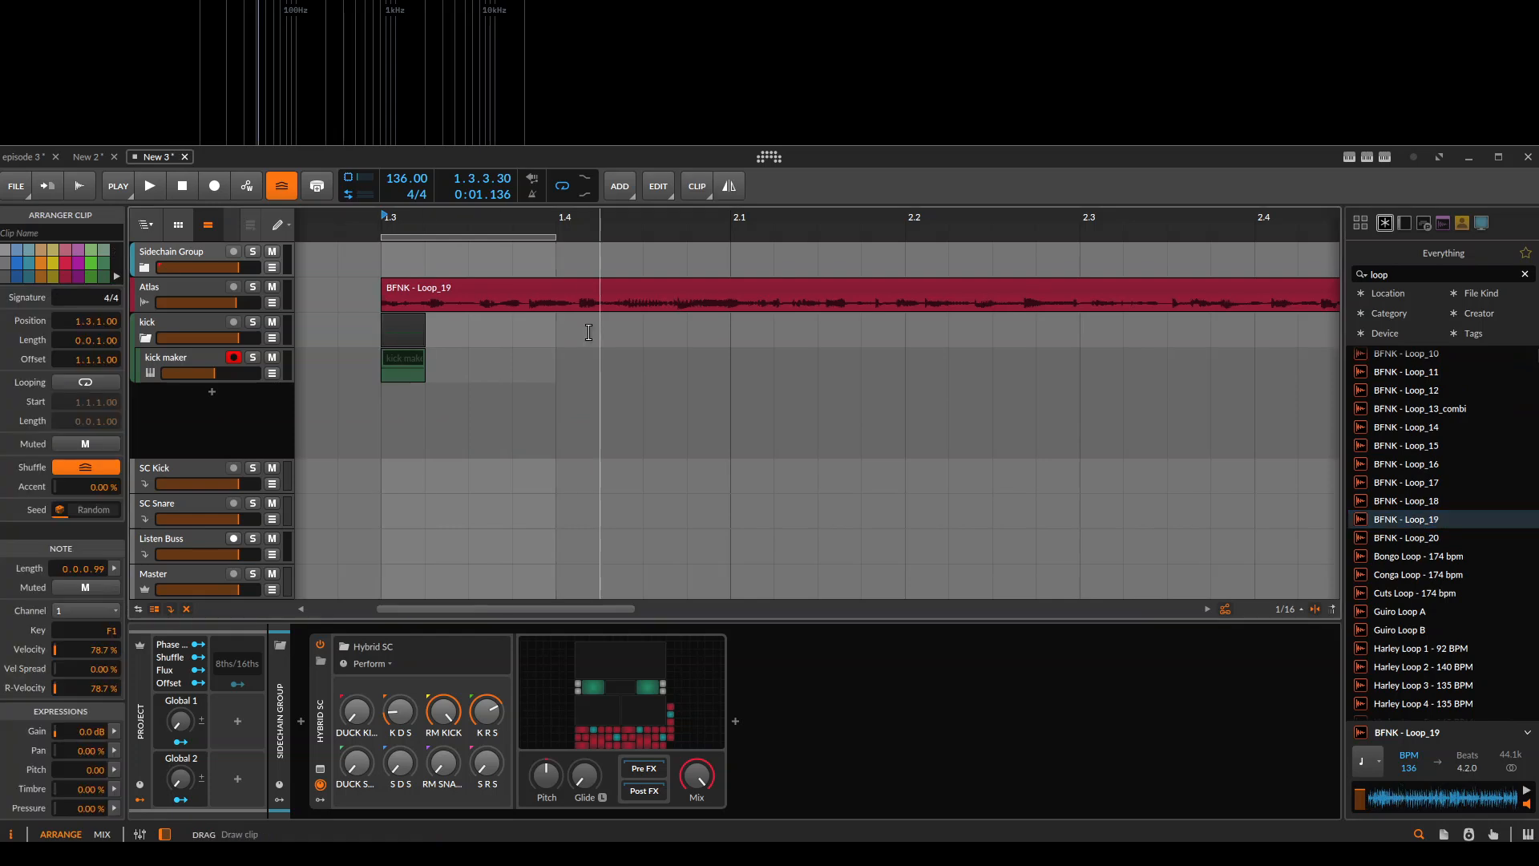
# Remove the part of the BFNK - Loop_19 clip beyond 1.4 and play the shortened clip.
pyautogui.moveTo(557, 306); pyautogui.dragTo(792, 305)
pyautogui.press('Delete')
pyautogui.click(858, 281)
pyautogui.press('Delete')
pyautogui.click(451, 303)
pyautogui.press('space')
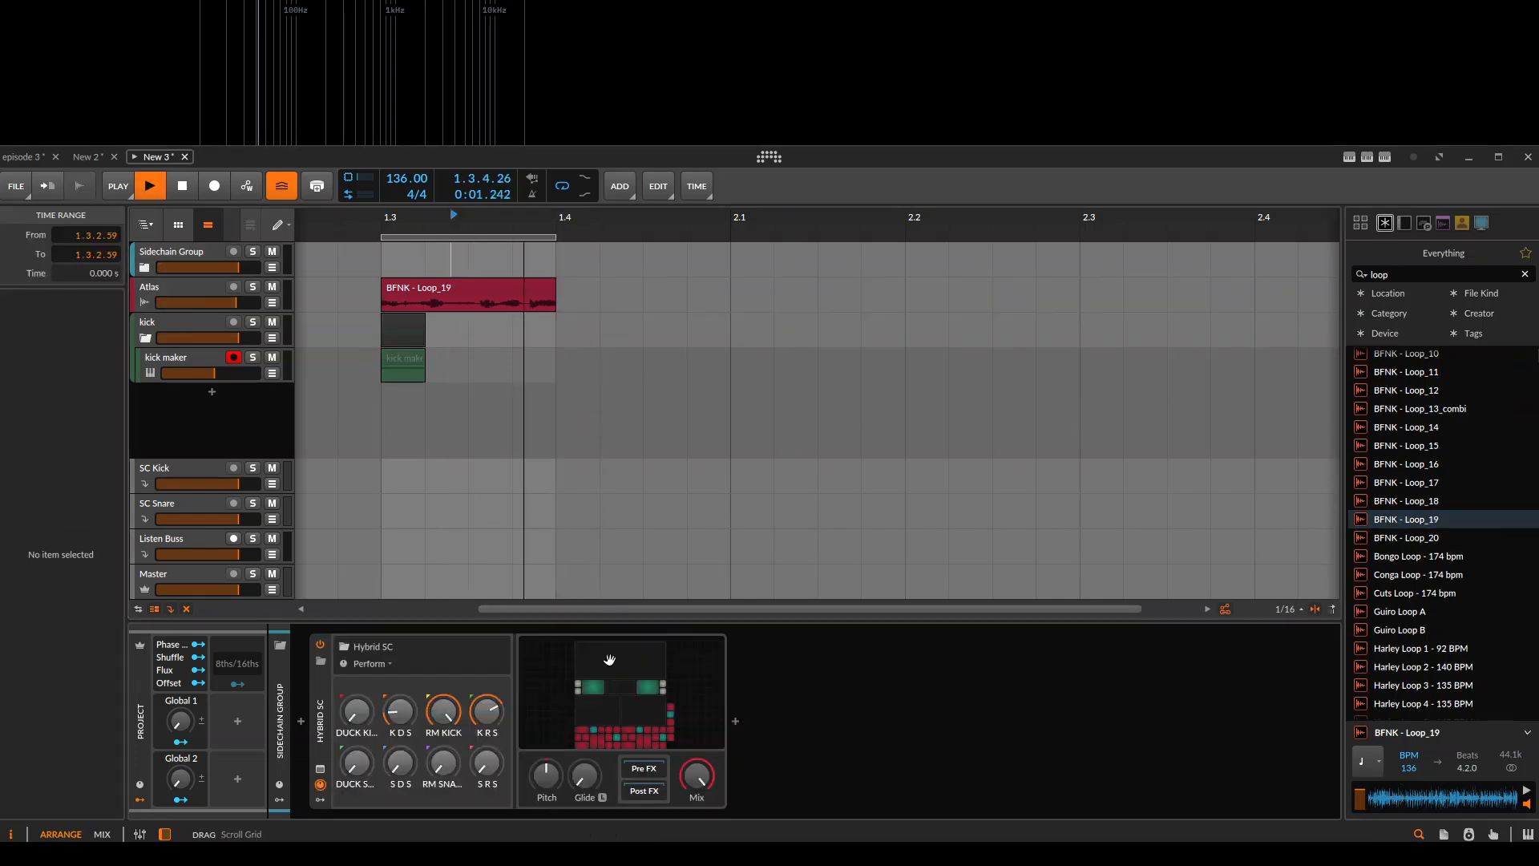
# Move the BFNK - Loop_19 clip into Sidechain Group, starting at 1.2.4.59, and check the group's child tracks.
pyautogui.click(430, 287)
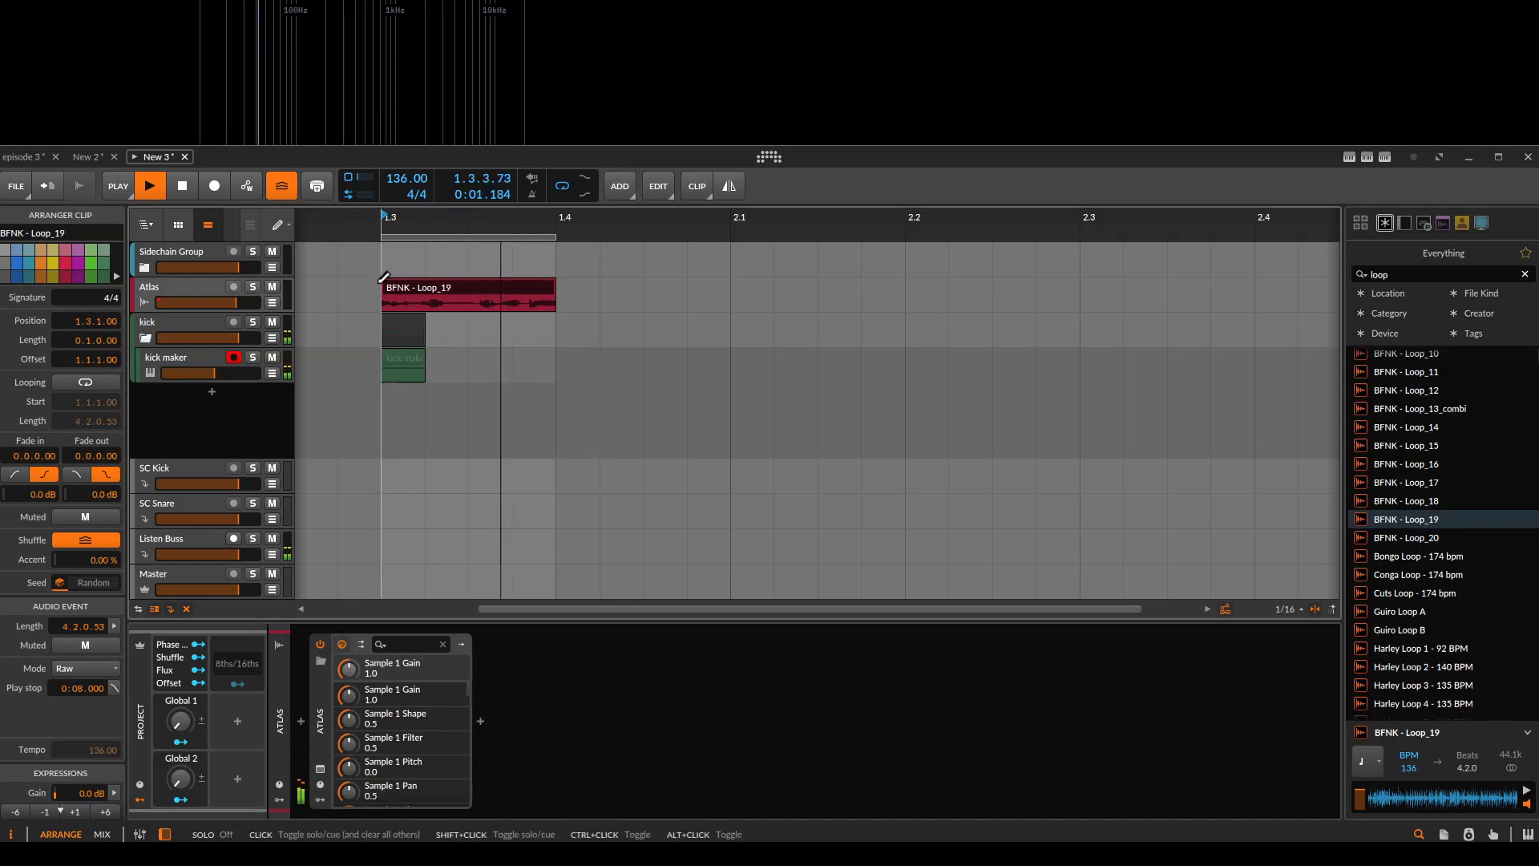
pyautogui.moveTo(402, 287); pyautogui.dragTo(384, 258)
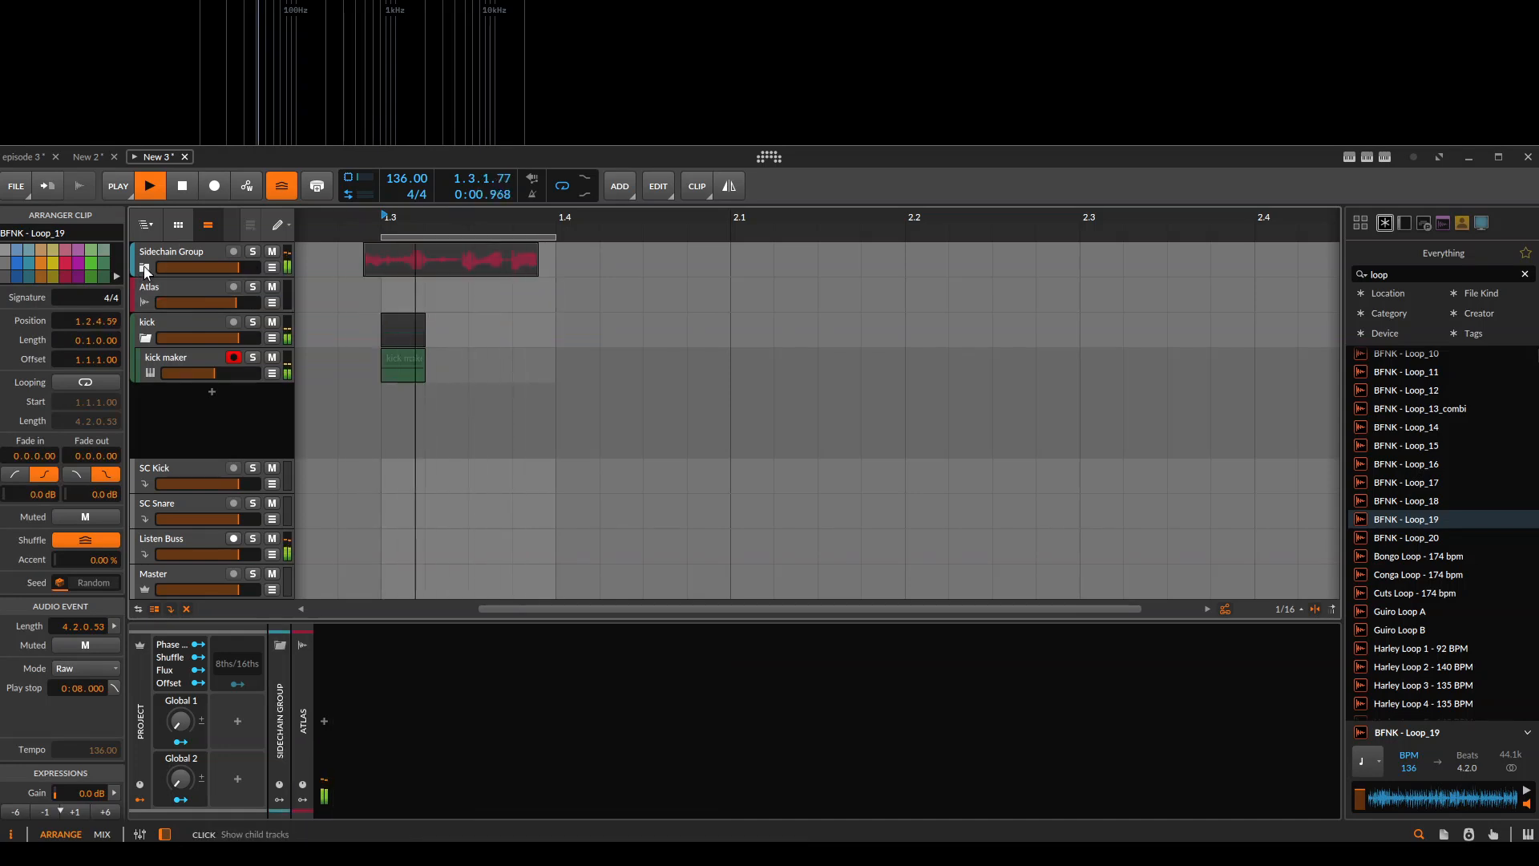
pyautogui.click(146, 268)
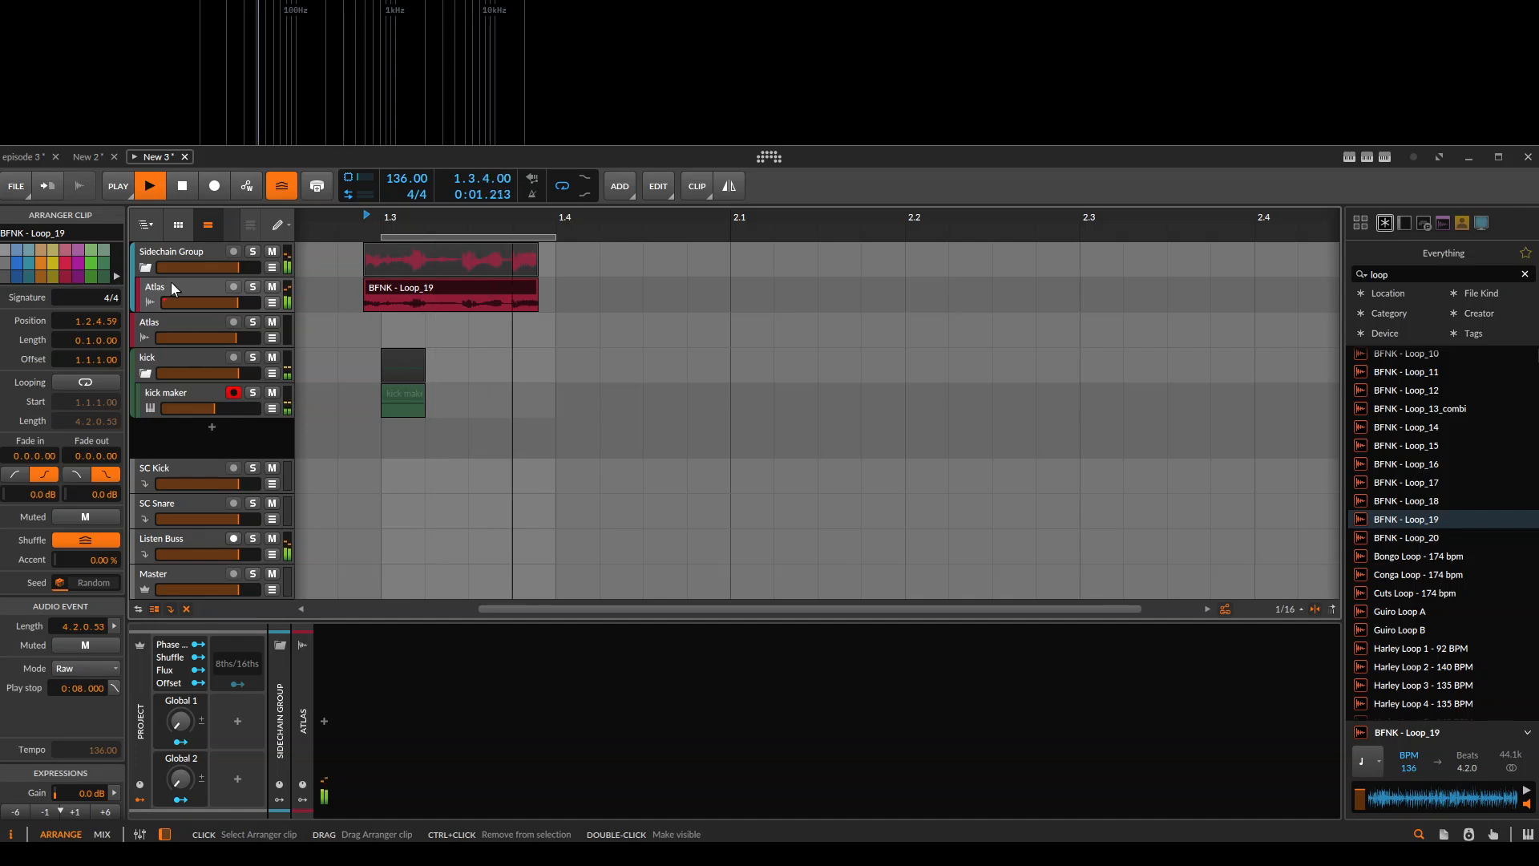
pyautogui.click(145, 267)
# Play the loop and kick to examine the loop's signal and trigger scopes in Hybrid SC, and close the Grid.
pyautogui.click(169, 254)
pyautogui.click(586, 703)
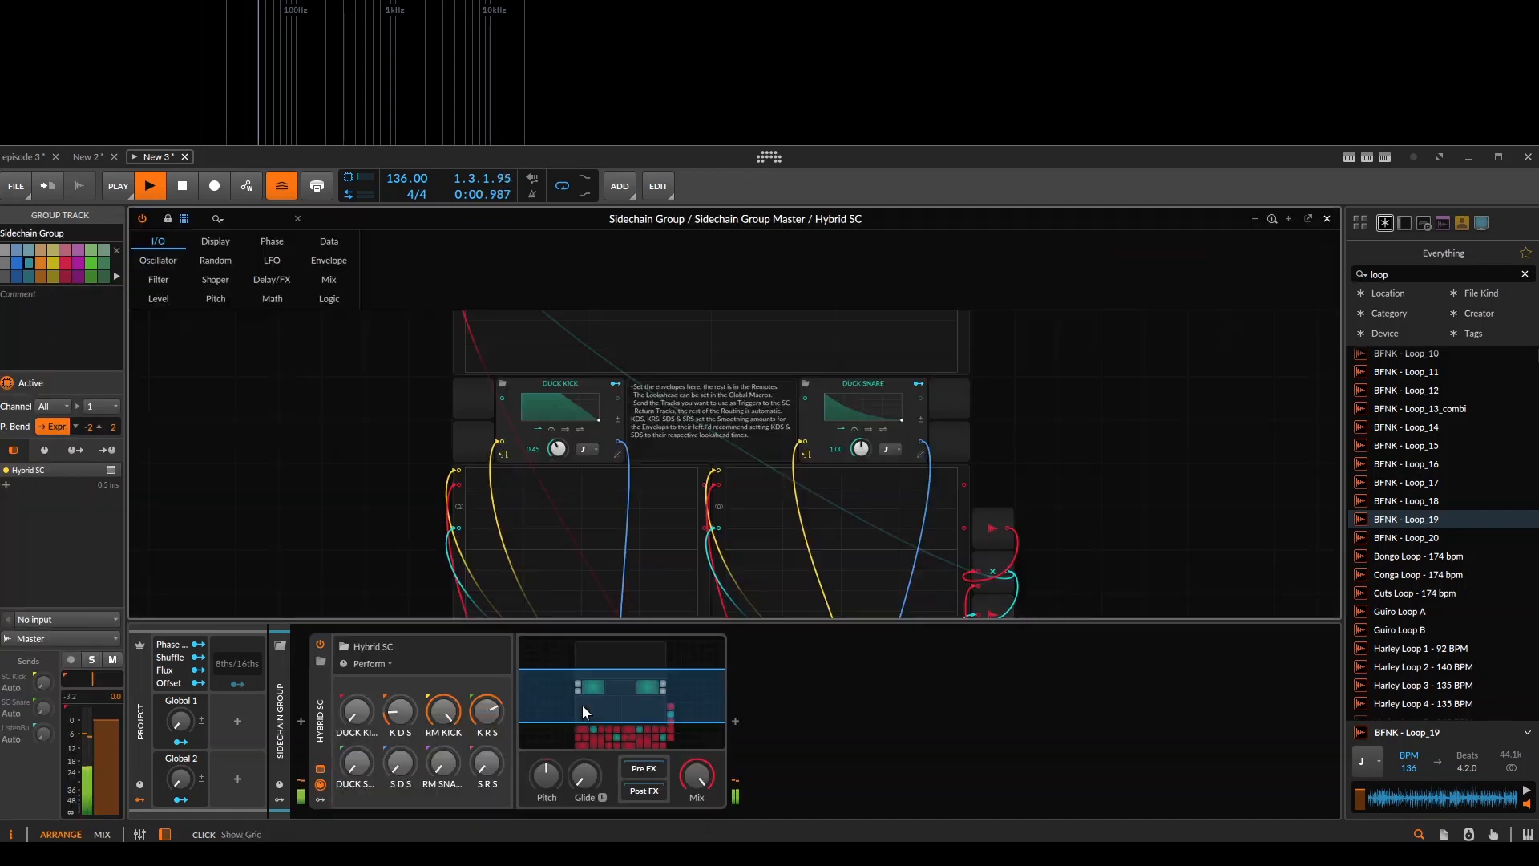
pyautogui.scroll(2, 664, 441)
pyautogui.press('space')
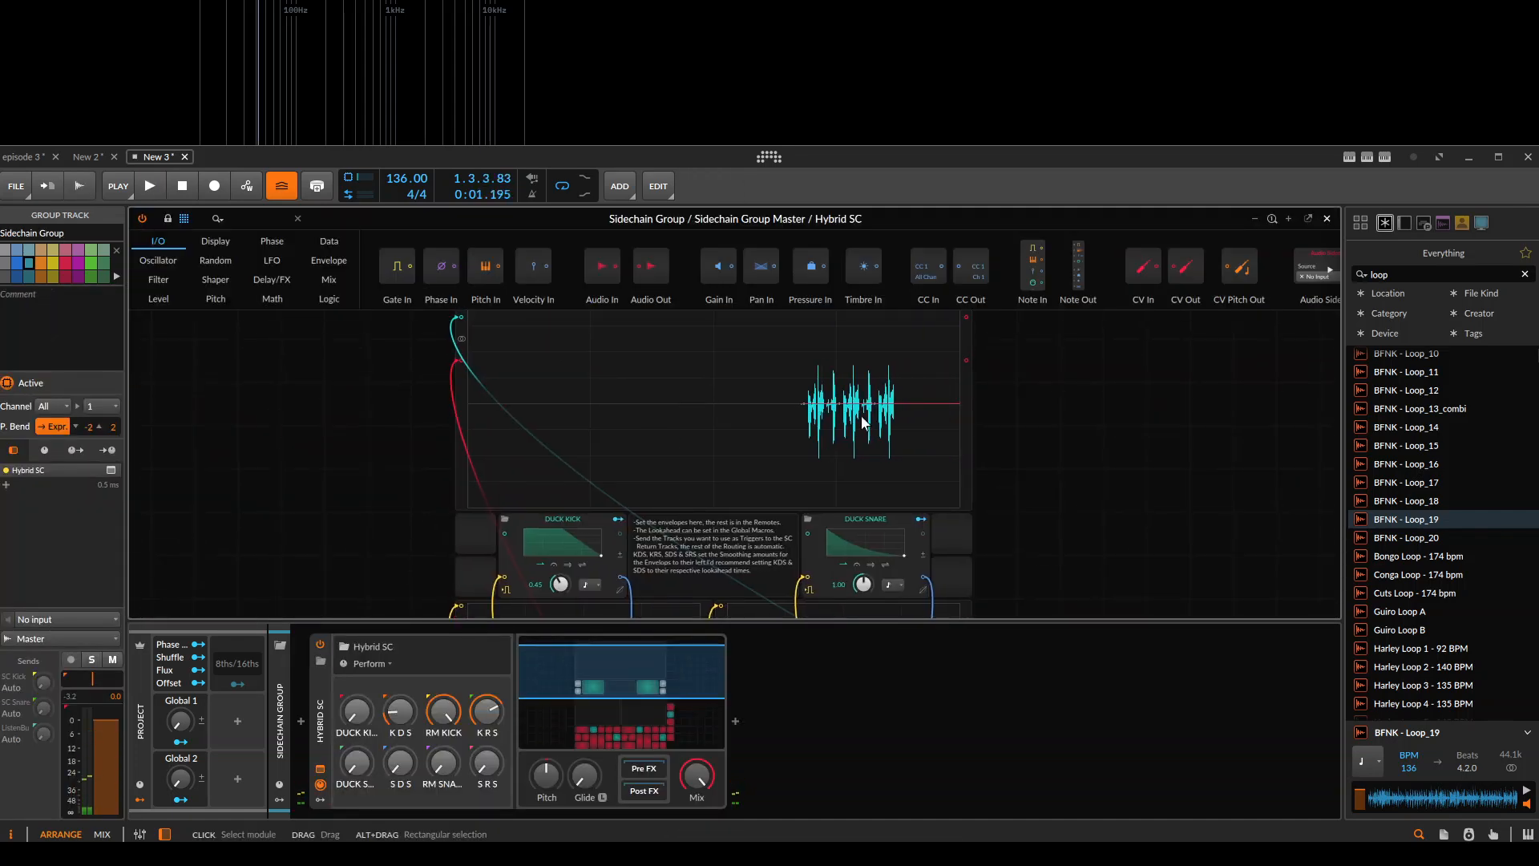
pyautogui.moveTo(825, 419); pyautogui.dragTo(826, 416)
pyautogui.scroll(-3, 768, 399)
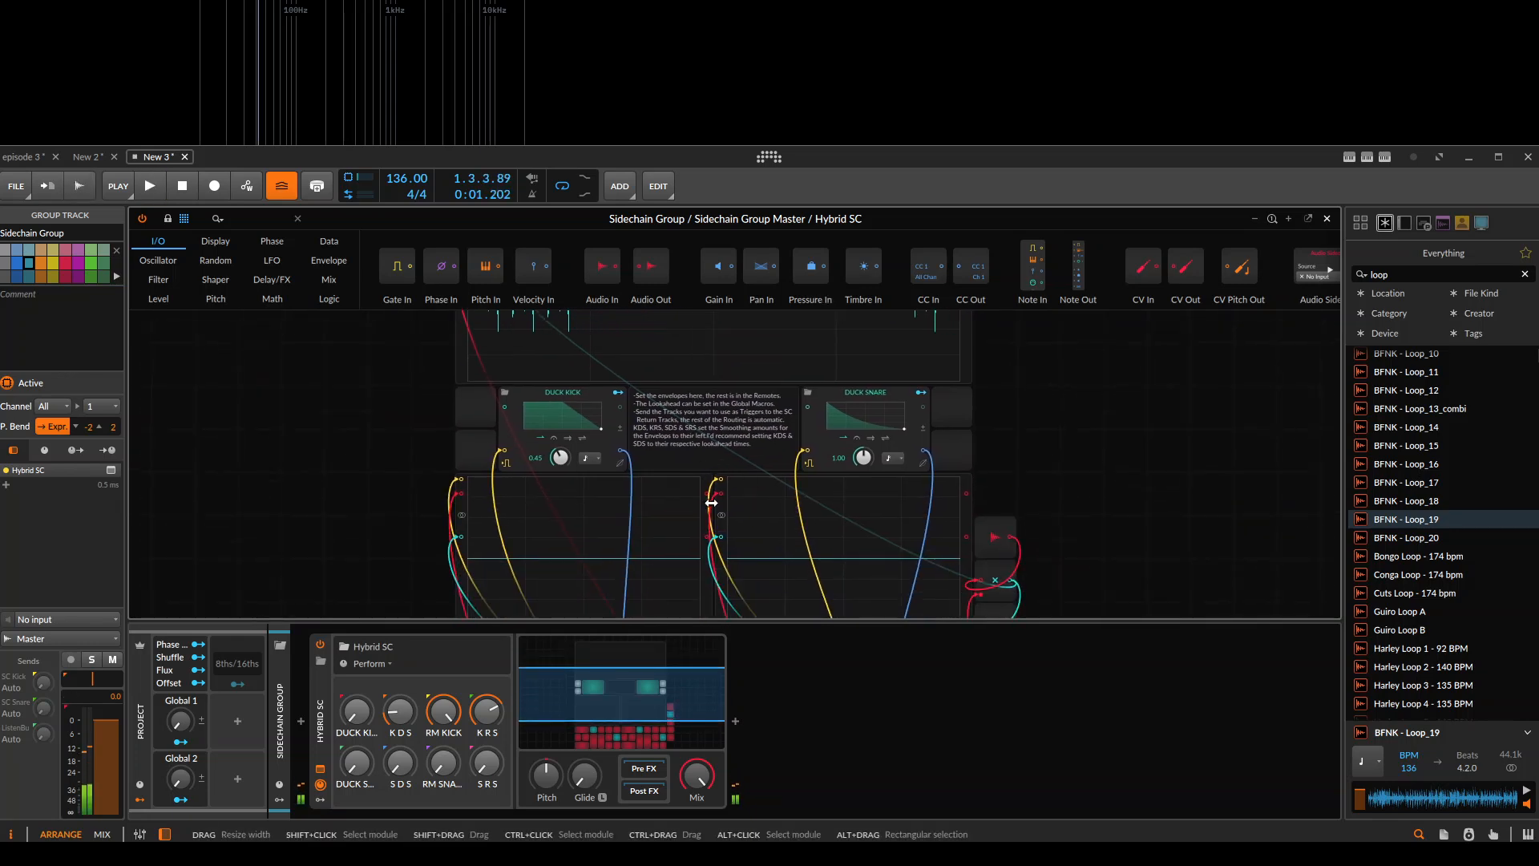
pyautogui.scroll(-2, 741, 459)
pyautogui.scroll(-2, 744, 449)
pyautogui.press('space')
pyautogui.press('Escape')
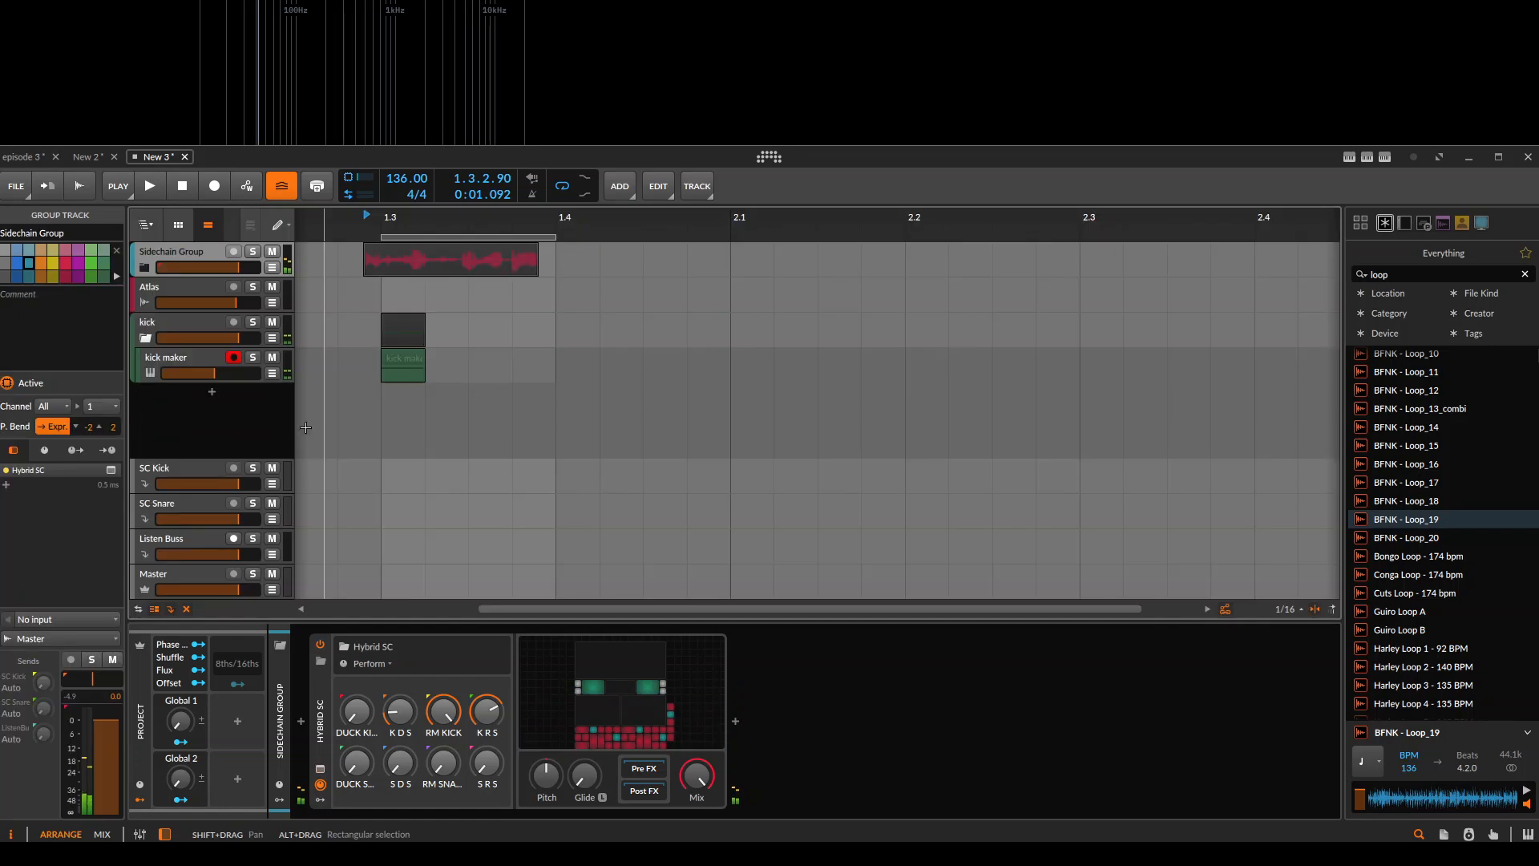
# Reset the kick group's SC Kick send to its default level and reselect Sidechain Group.
pyautogui.click(160, 318)
pyautogui.doubleClick(43, 680)
pyautogui.click(170, 251)
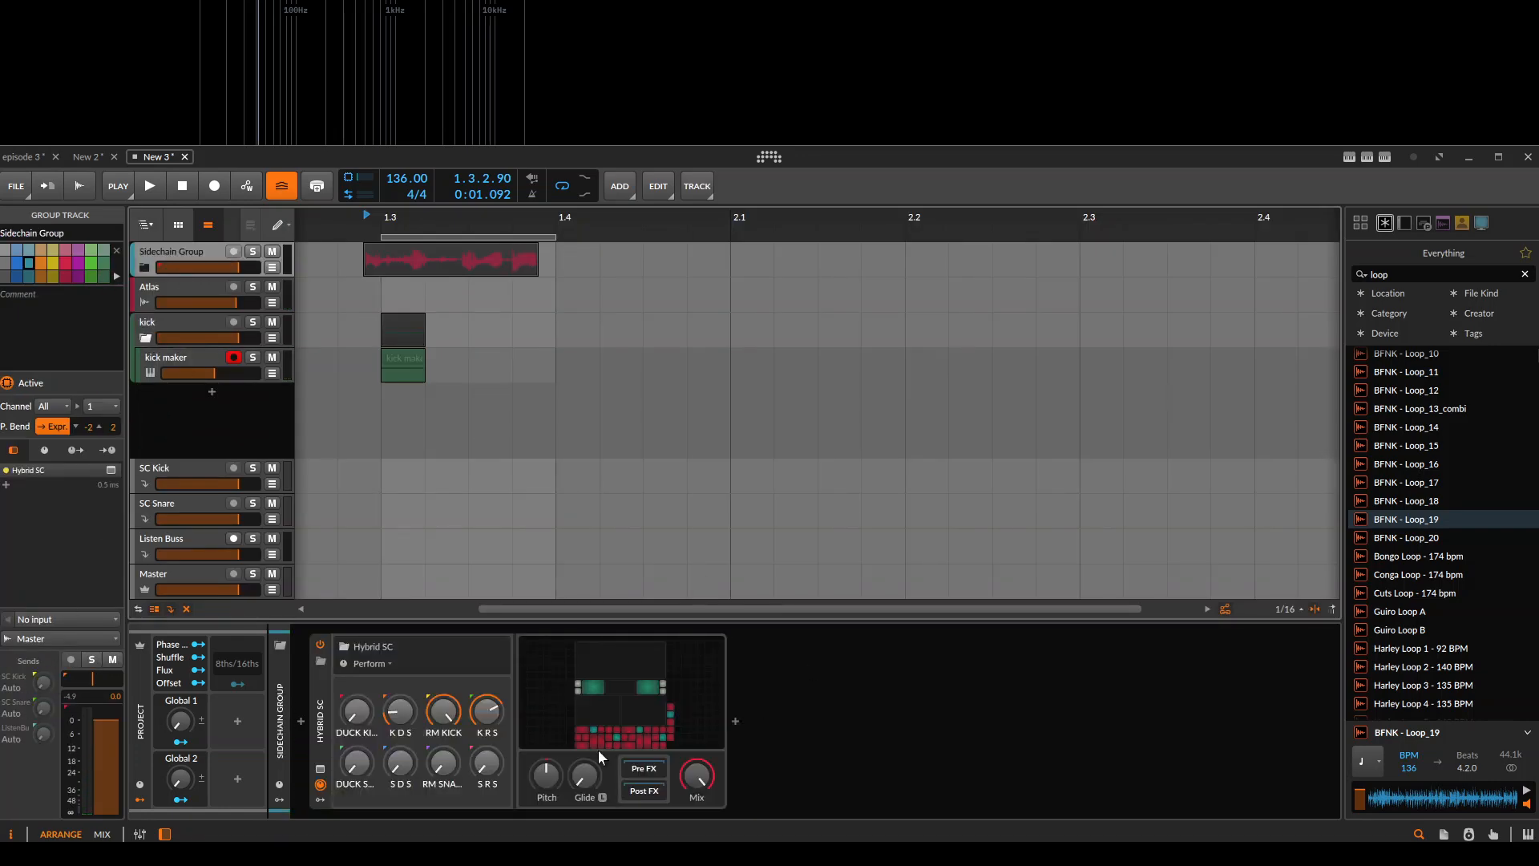
# Replay the clips with Hybrid SC's Grid open to compare the dry and ducked loop traces on the upper Oscilloscope.
pyautogui.click(602, 748)
pyautogui.press('space')
pyautogui.moveTo(701, 454); pyautogui.dragTo(629, 718)
pyautogui.press('space')
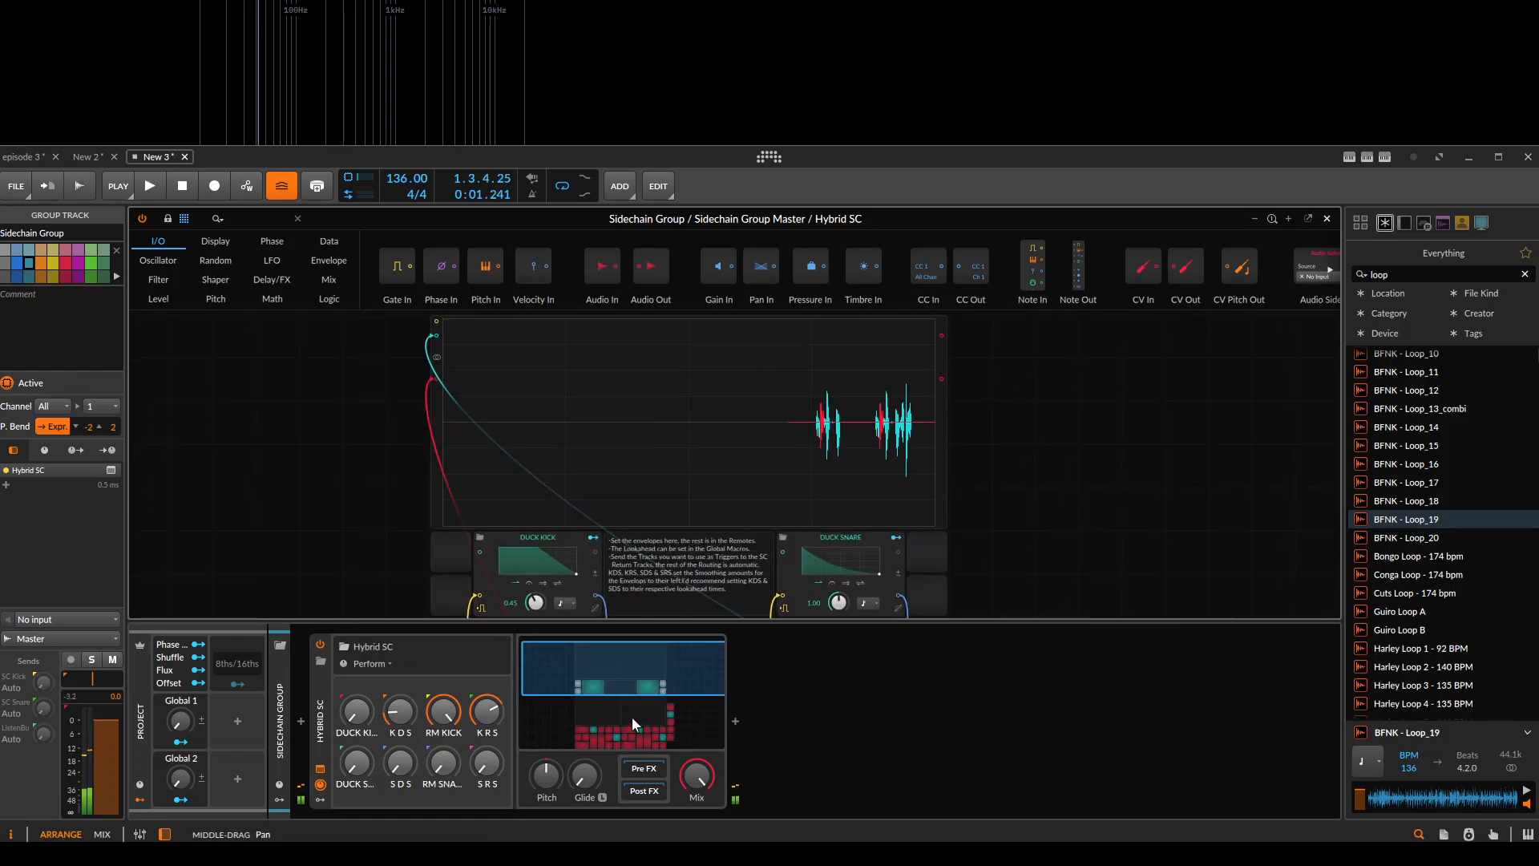
pyautogui.moveTo(635, 542); pyautogui.dragTo(801, 415)
pyautogui.moveTo(751, 575); pyautogui.dragTo(651, 653)
pyautogui.scroll(2, 707, 419)
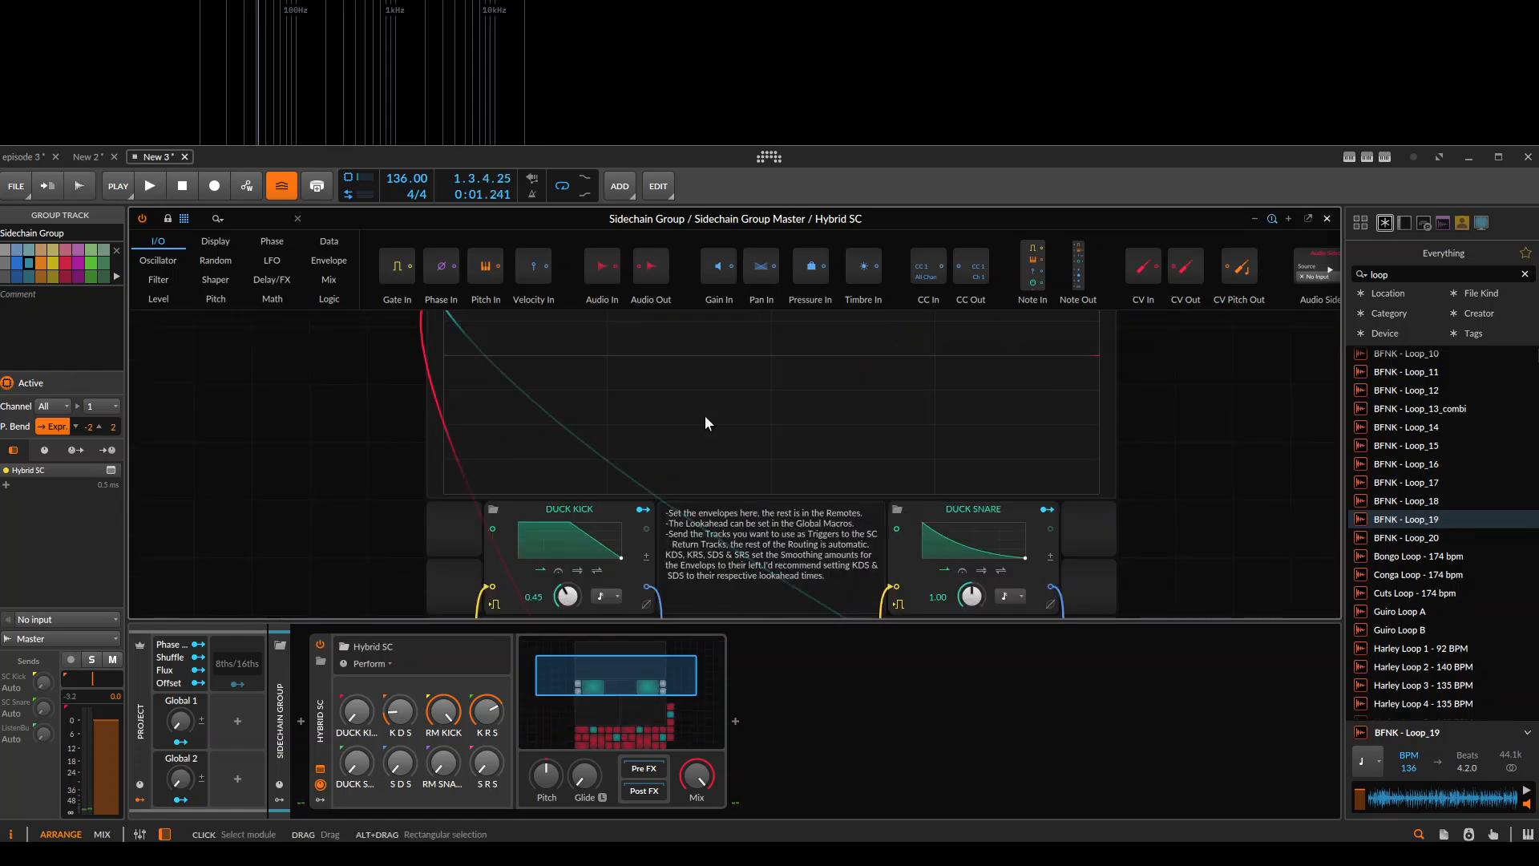
pyautogui.moveTo(789, 398); pyautogui.dragTo(579, 515)
pyautogui.press('space')
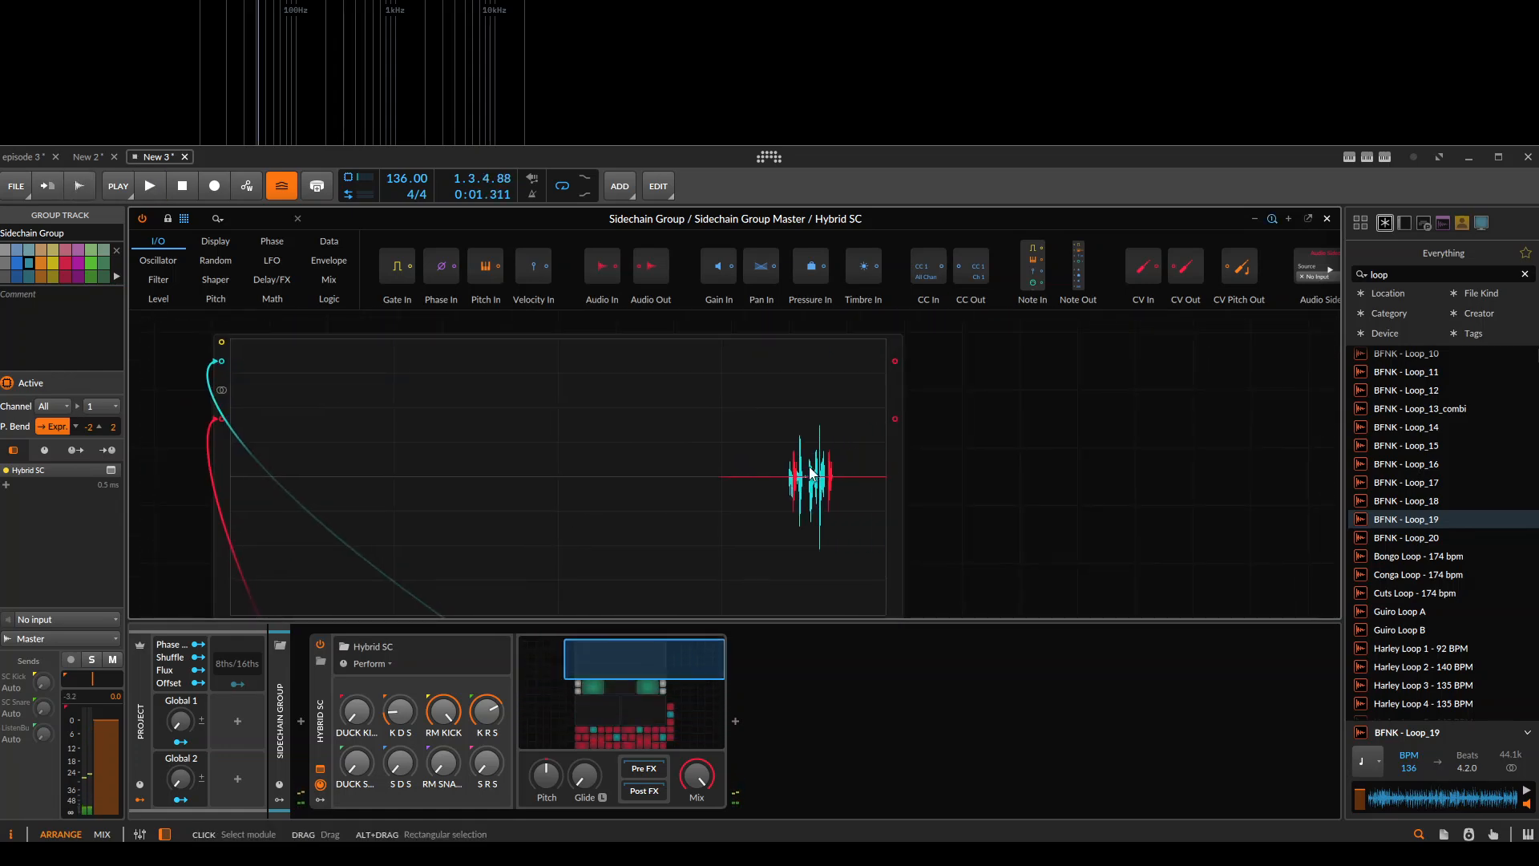
# Open the DUCK KICK envelope in Hybrid SC's Grid, add a 100% point on its plateau and a 0% point on its slope, and play the clips.
pyautogui.moveTo(766, 539); pyautogui.dragTo(983, 237)
pyautogui.moveTo(667, 491); pyautogui.dragTo(517, 395)
pyautogui.scroll(-2, 633, 441)
pyautogui.moveTo(636, 462); pyautogui.dragTo(571, 555)
pyautogui.press('space')
pyautogui.click(449, 377)
pyautogui.press('space')
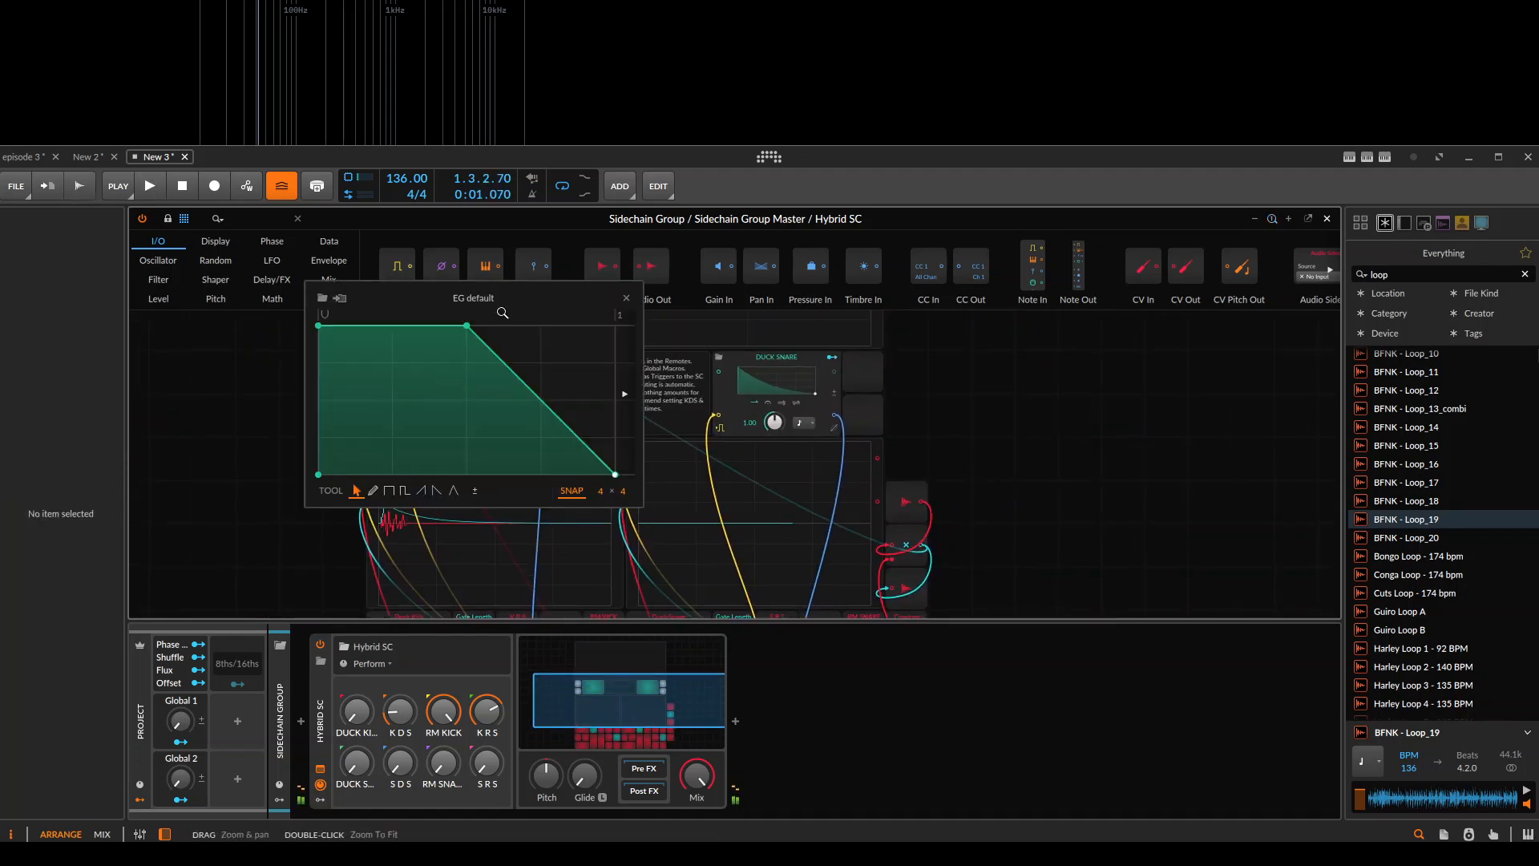
pyautogui.click(776, 378)
pyautogui.press('space')
pyautogui.doubleClick(742, 326)
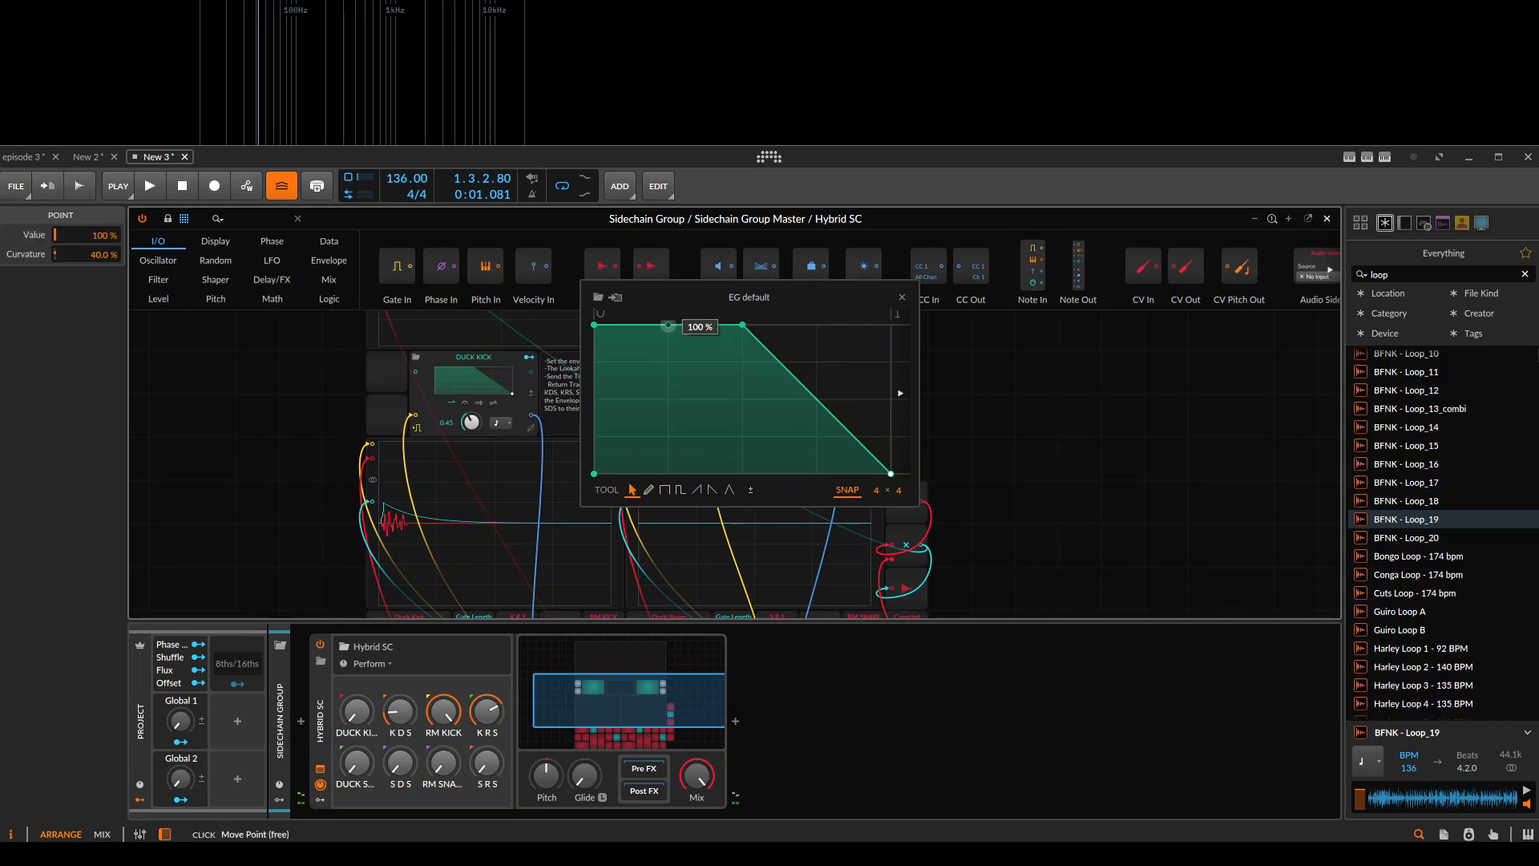
pyautogui.doubleClick(792, 377)
pyautogui.moveTo(792, 377); pyautogui.dragTo(797, 474)
pyautogui.press('space')
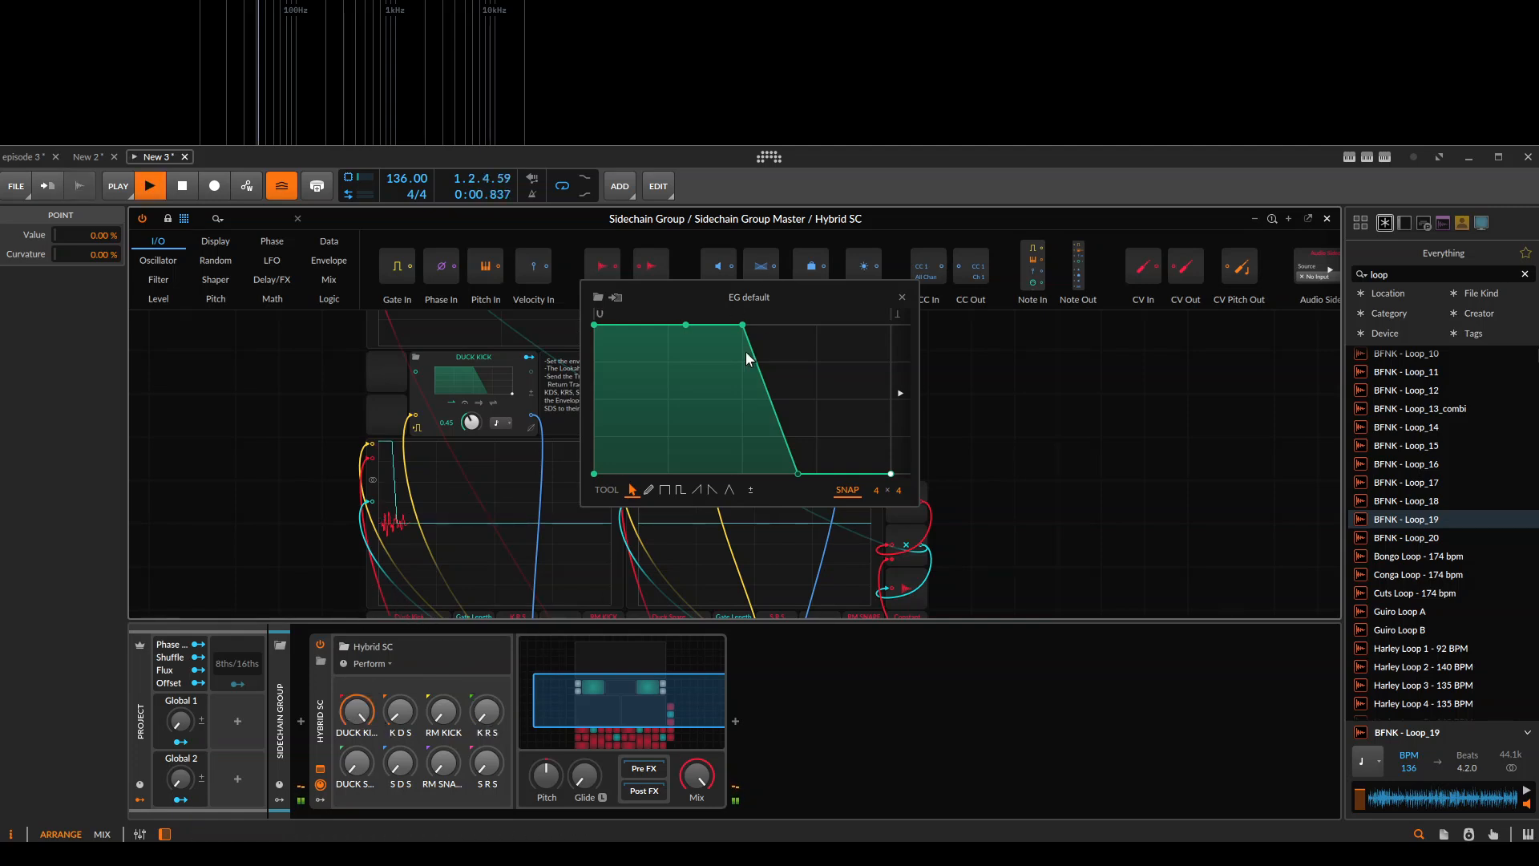
# Lengthen DUCK KICK's full-level hold by moving its upper corner close to the end and the 0% point onto the envelope's end.
pyautogui.moveTo(742, 325); pyautogui.dragTo(782, 325)
pyautogui.moveTo(795, 473); pyautogui.dragTo(870, 473)
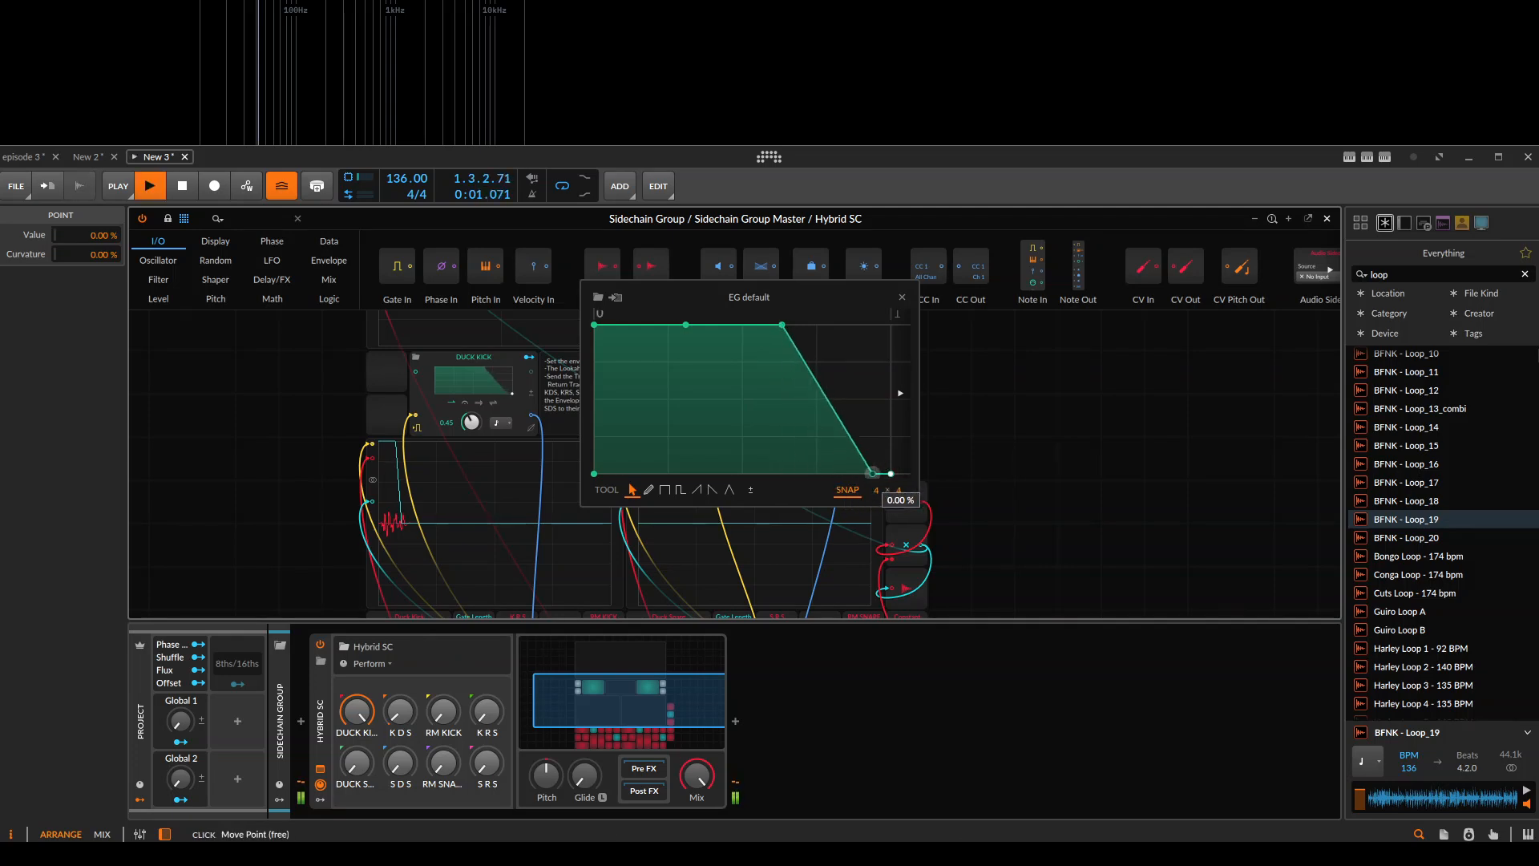
pyautogui.moveTo(782, 325); pyautogui.dragTo(817, 325)
pyautogui.moveTo(827, 325)
pyautogui.mouseDown()
pyautogui.moveTo(817, 336)
pyautogui.moveTo(843, 325)
pyautogui.mouseUp()
pyautogui.moveTo(870, 473); pyautogui.dragTo(890, 473)
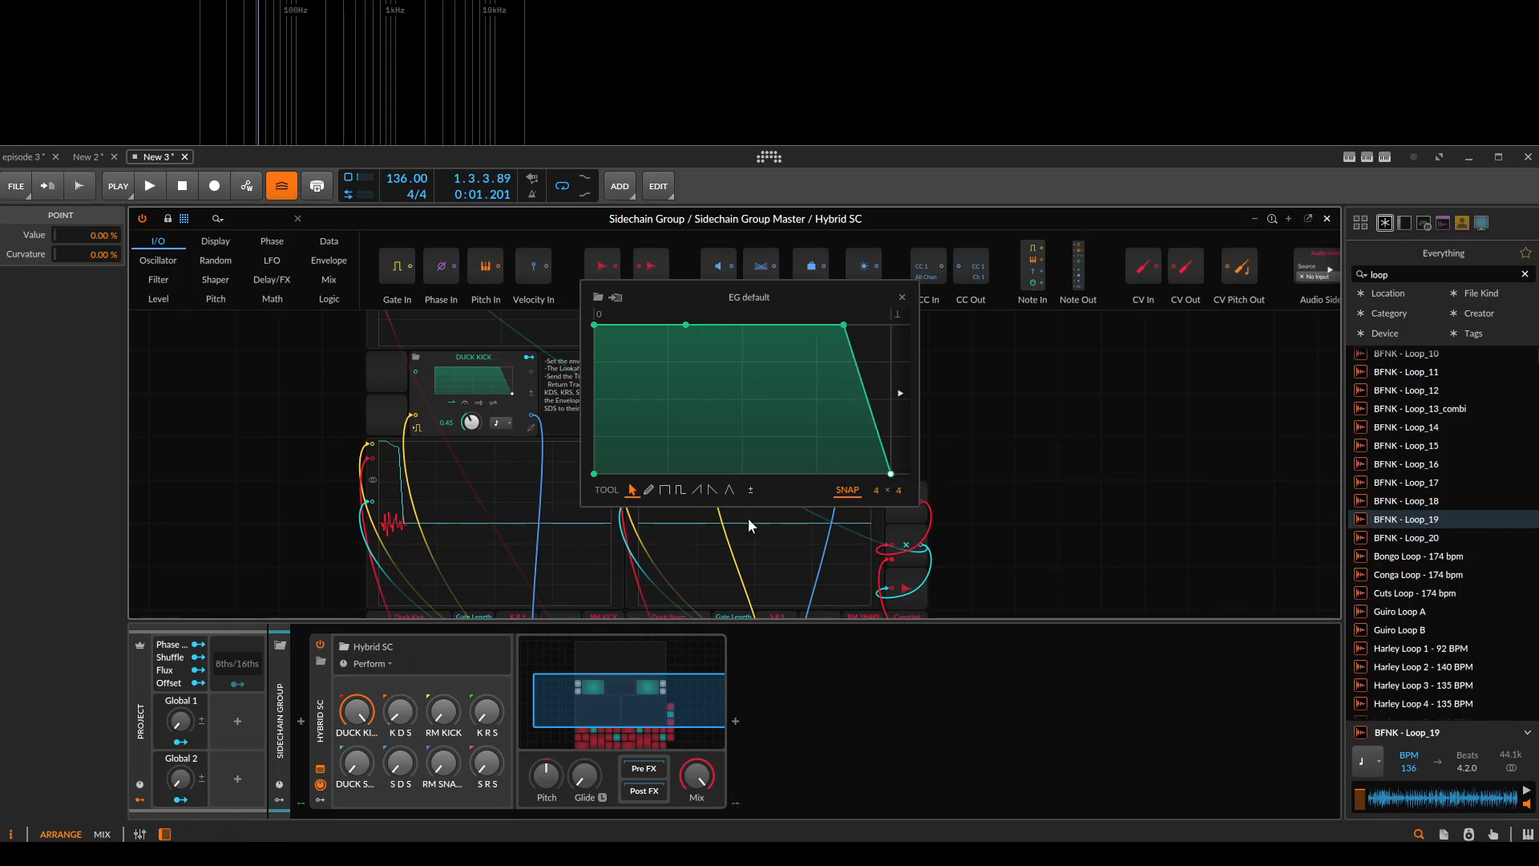
# Examine Hybrid SC's trigger Oscilloscopes, the DUCK KICK and DUCK SNARE envelopes with their notes, and the modules below, and close the Grid.
pyautogui.scroll(2, 404, 550)
pyautogui.moveTo(368, 493); pyautogui.dragTo(493, 449)
pyautogui.scroll(-1, 479, 505)
pyautogui.click(479, 510)
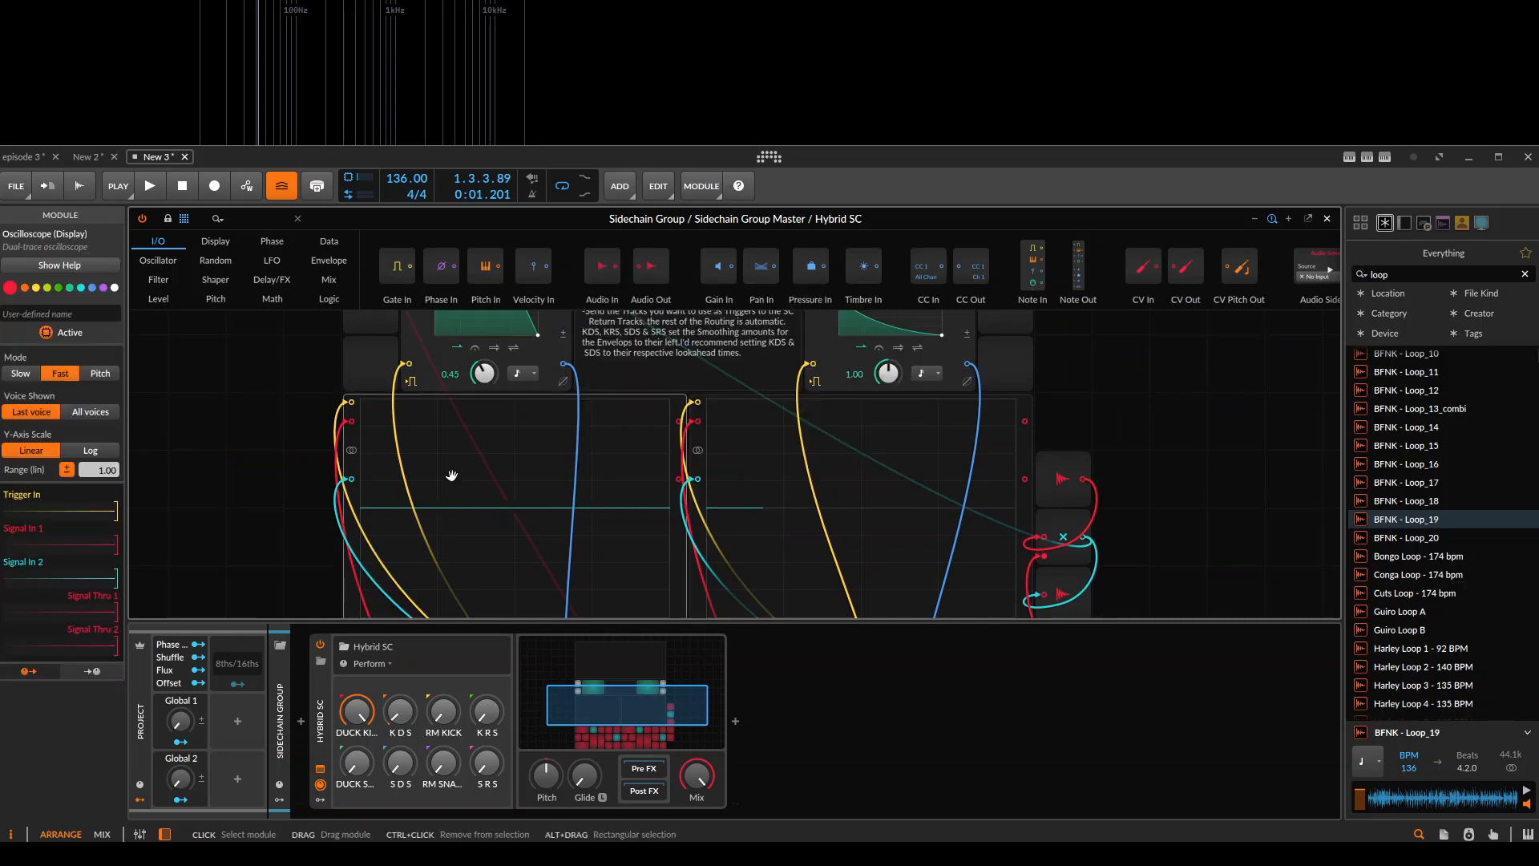
pyautogui.scroll(-2, 730, 465)
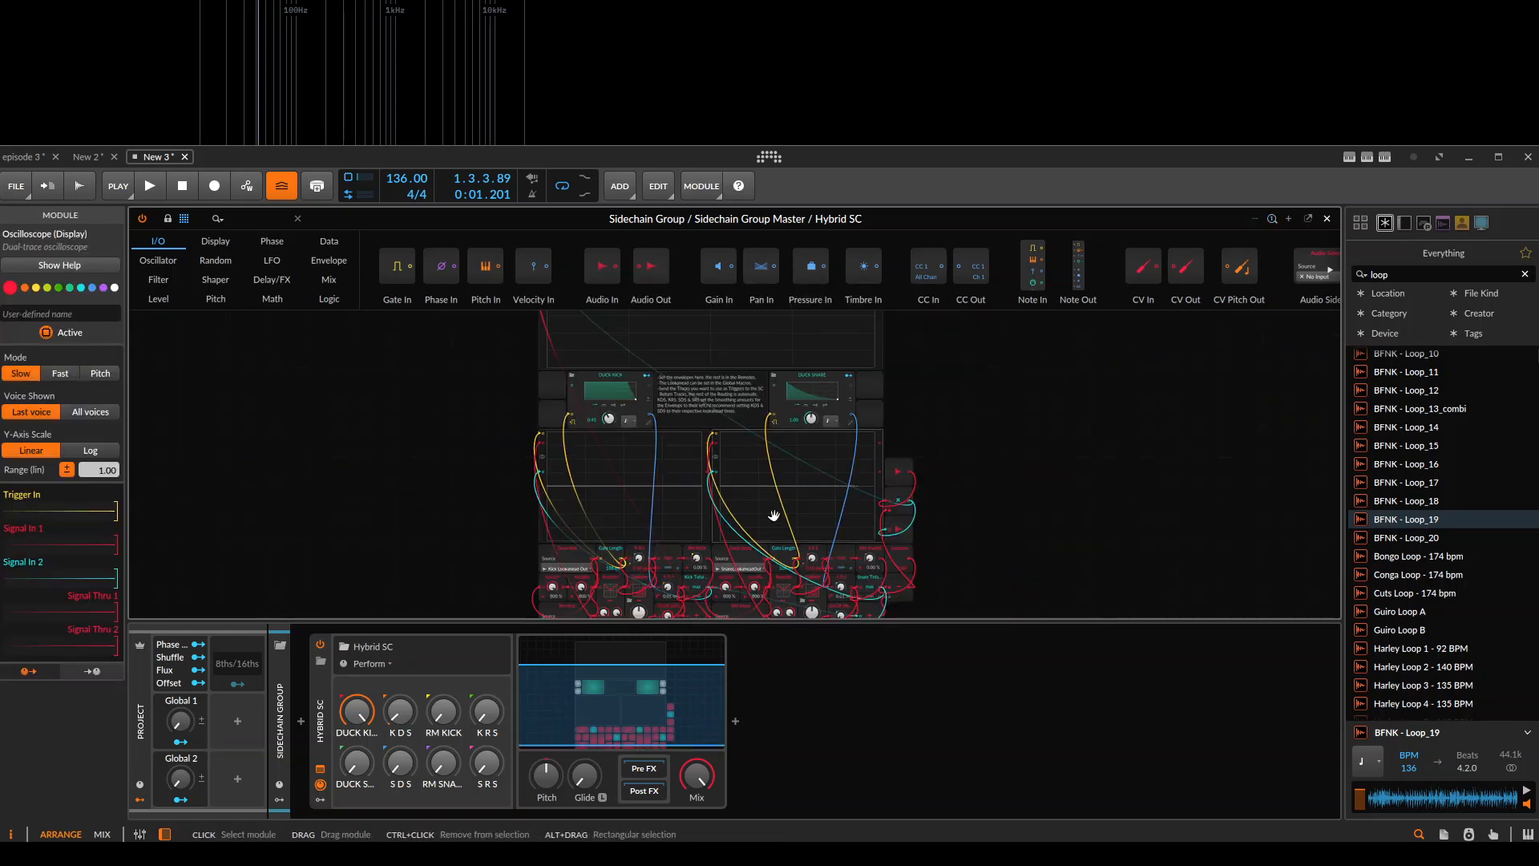
pyautogui.moveTo(738, 523); pyautogui.dragTo(595, 518)
pyautogui.moveTo(616, 376); pyautogui.dragTo(602, 525)
pyautogui.scroll(4, 587, 541)
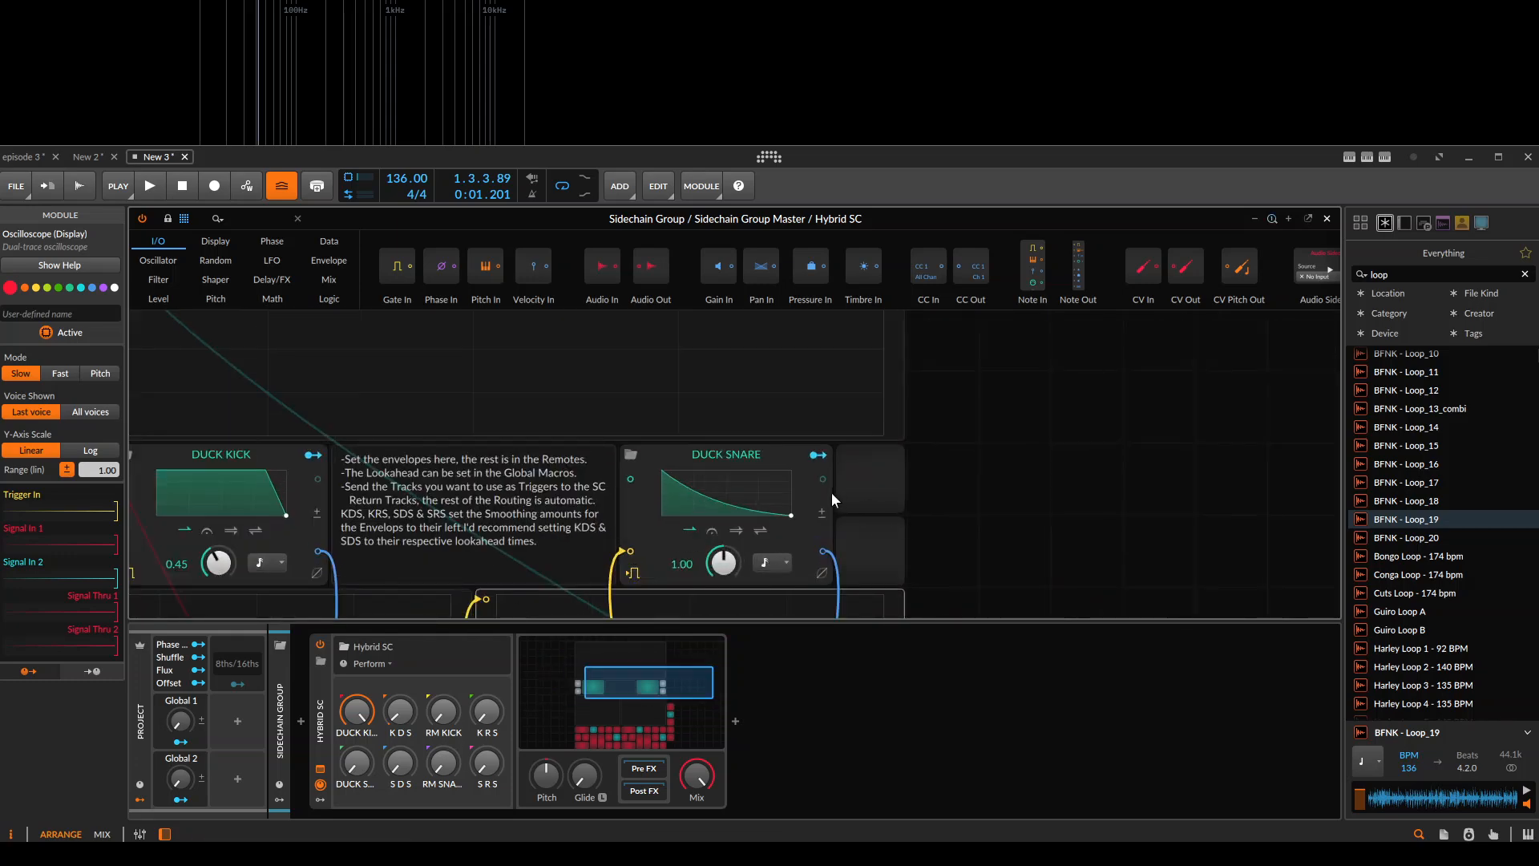
pyautogui.scroll(-4, 684, 390)
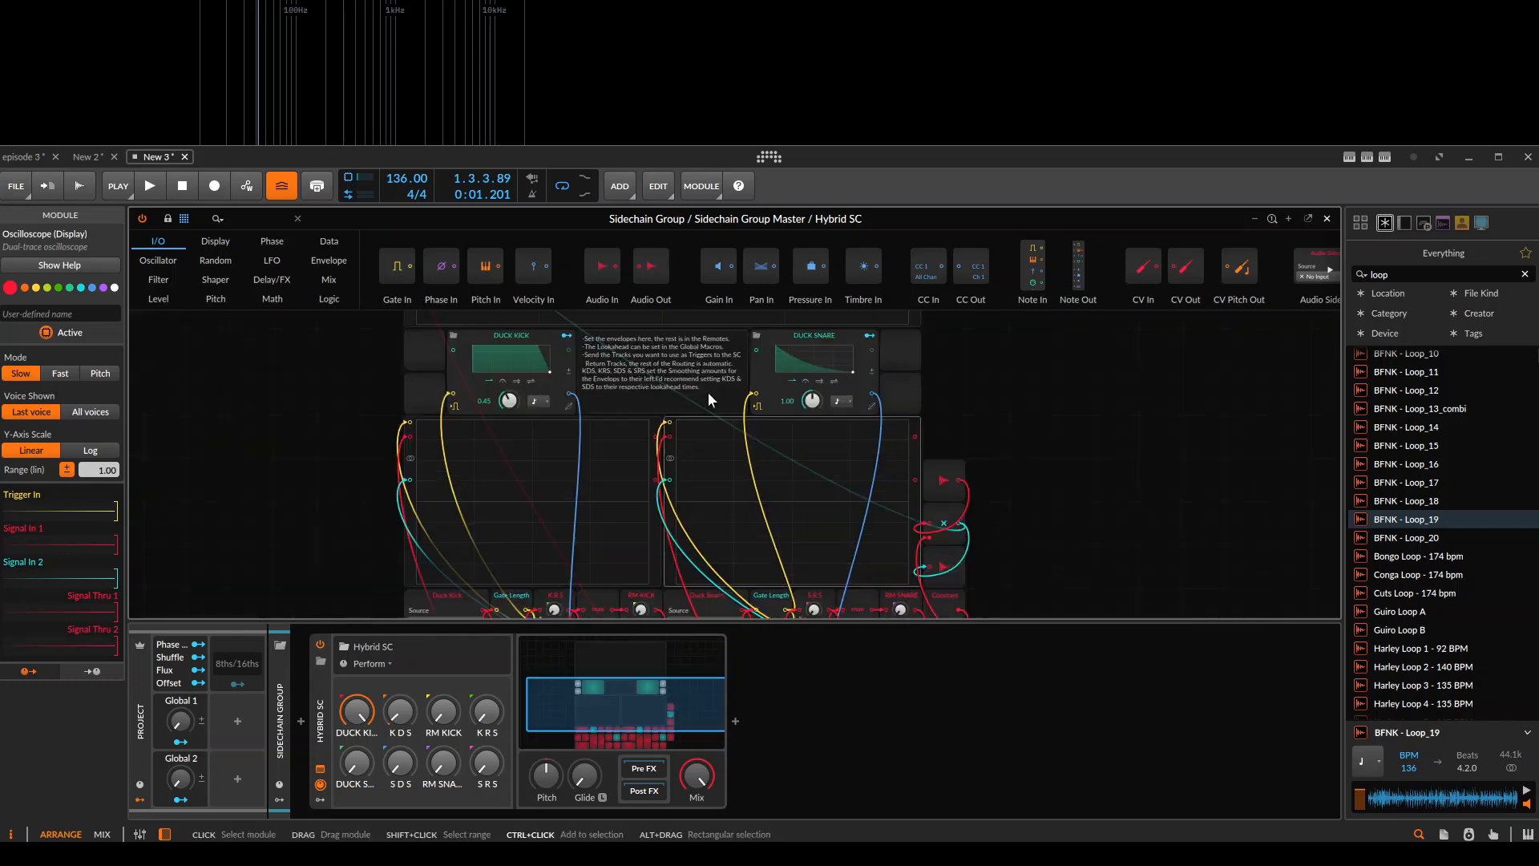
pyautogui.scroll(-4, 659, 505)
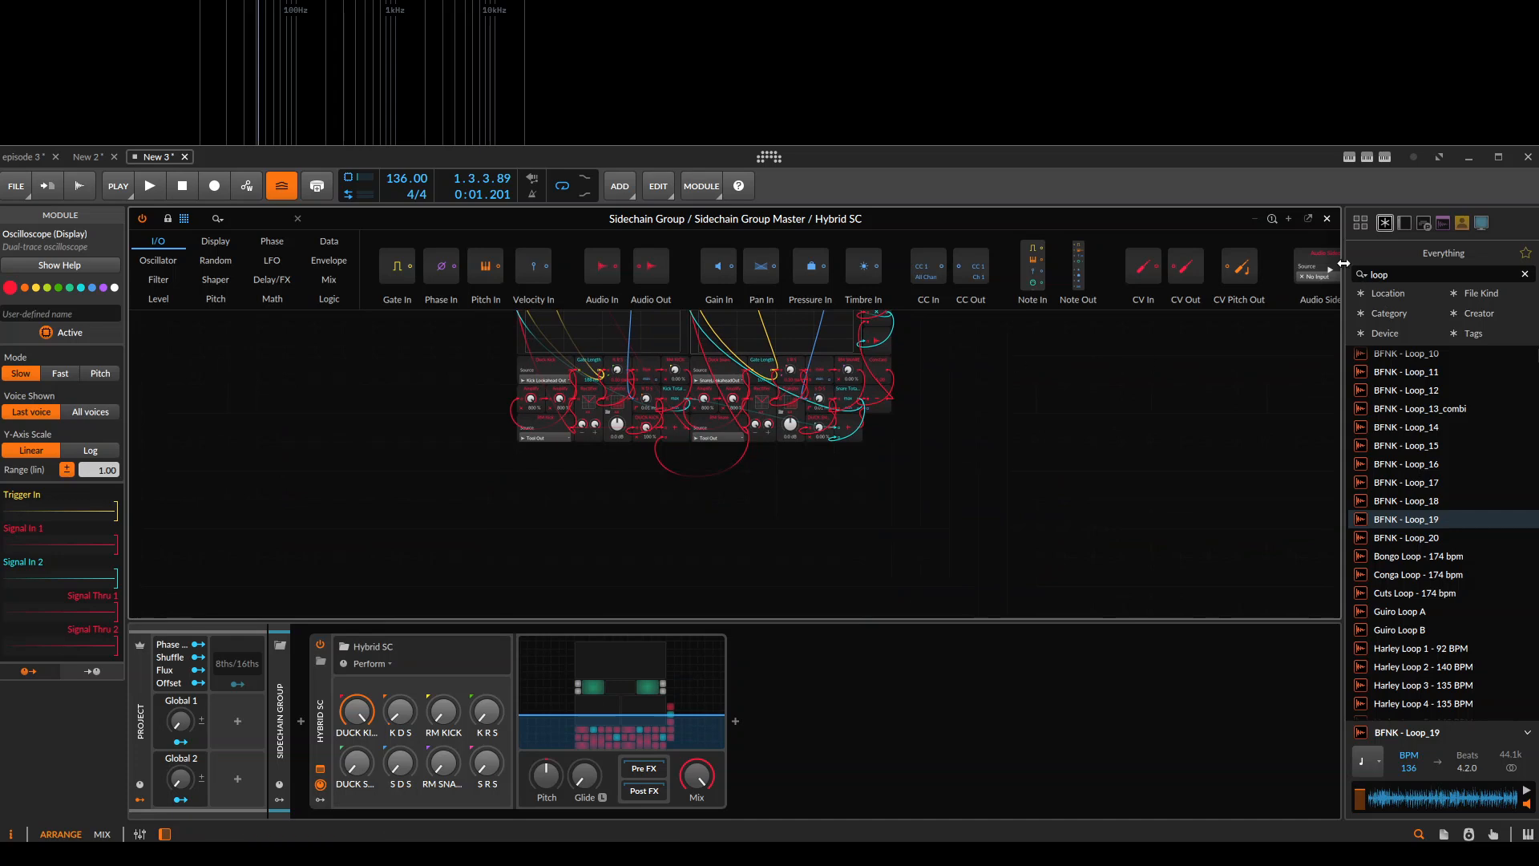
pyautogui.click(1327, 215)
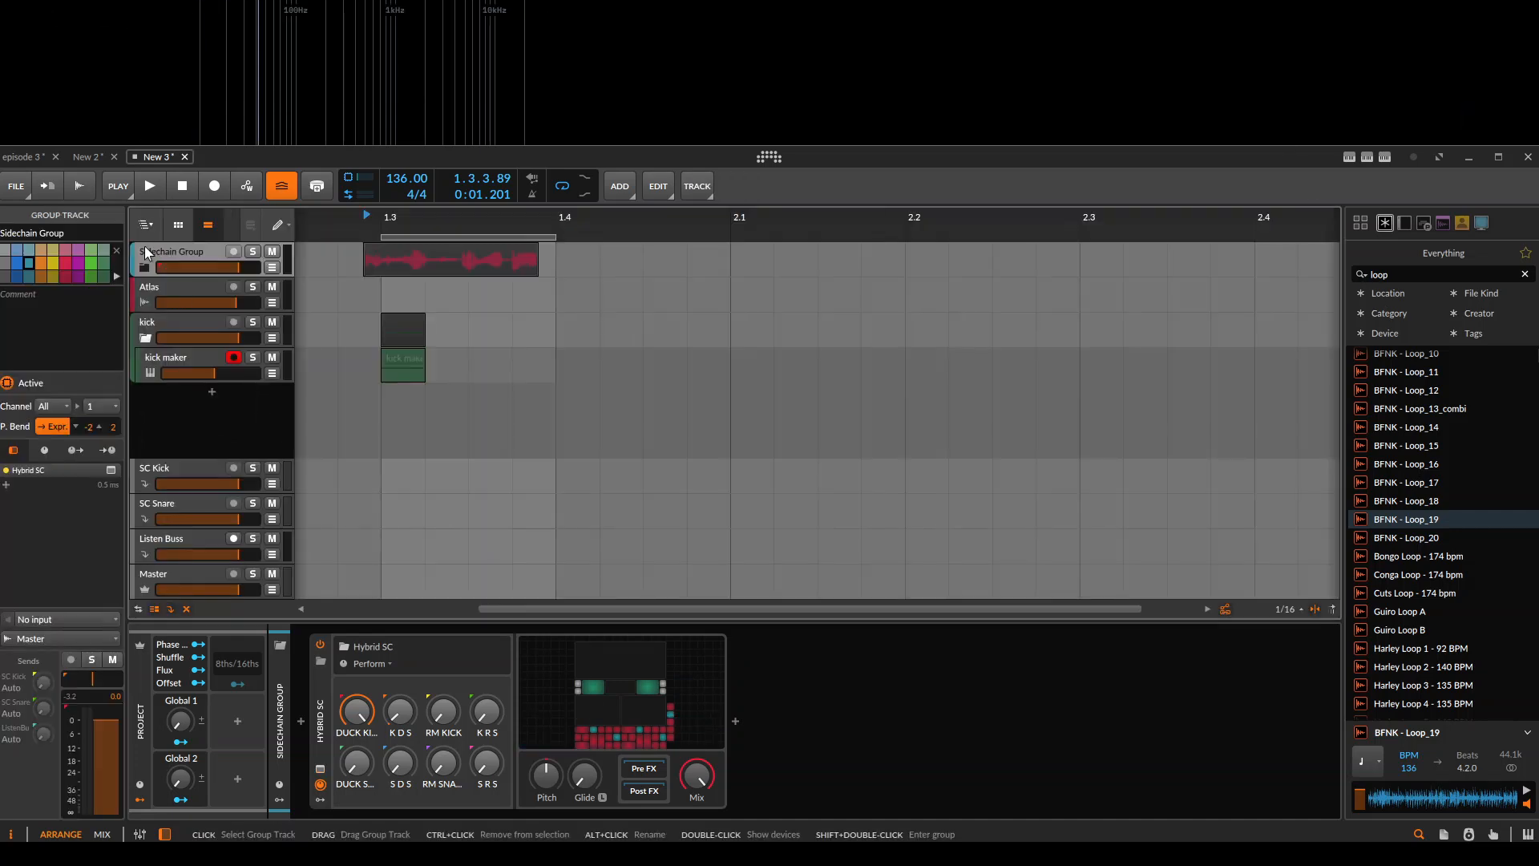
# Select the Atlas track, Sidechain Group and the kick group in turn to check their devices and SC Kick sends.
pyautogui.click(214, 293)
pyautogui.click(178, 252)
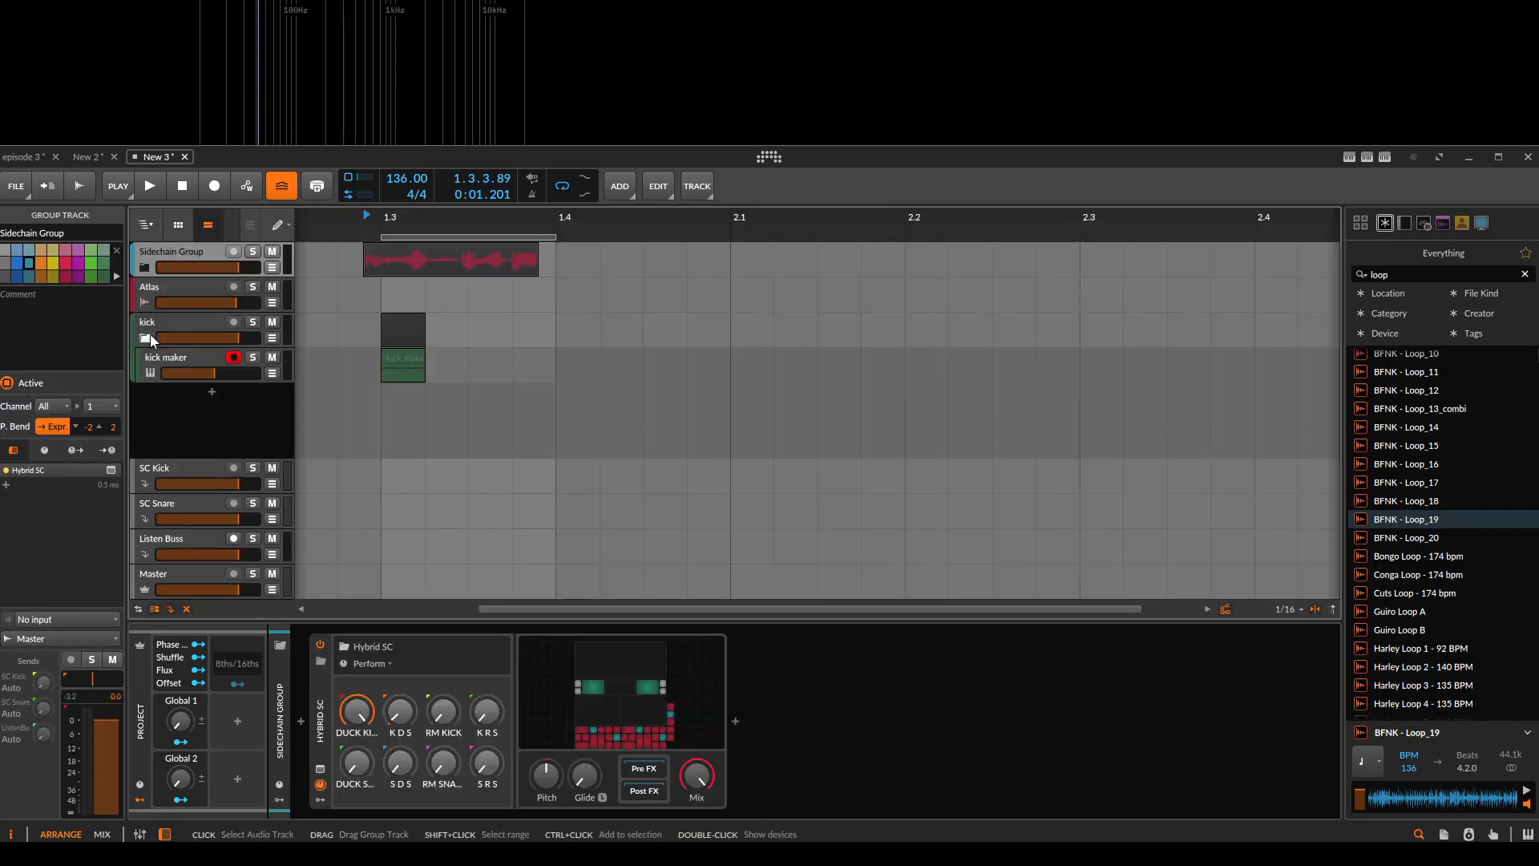
pyautogui.click(188, 325)
pyautogui.hscroll(-3, 345, 374)
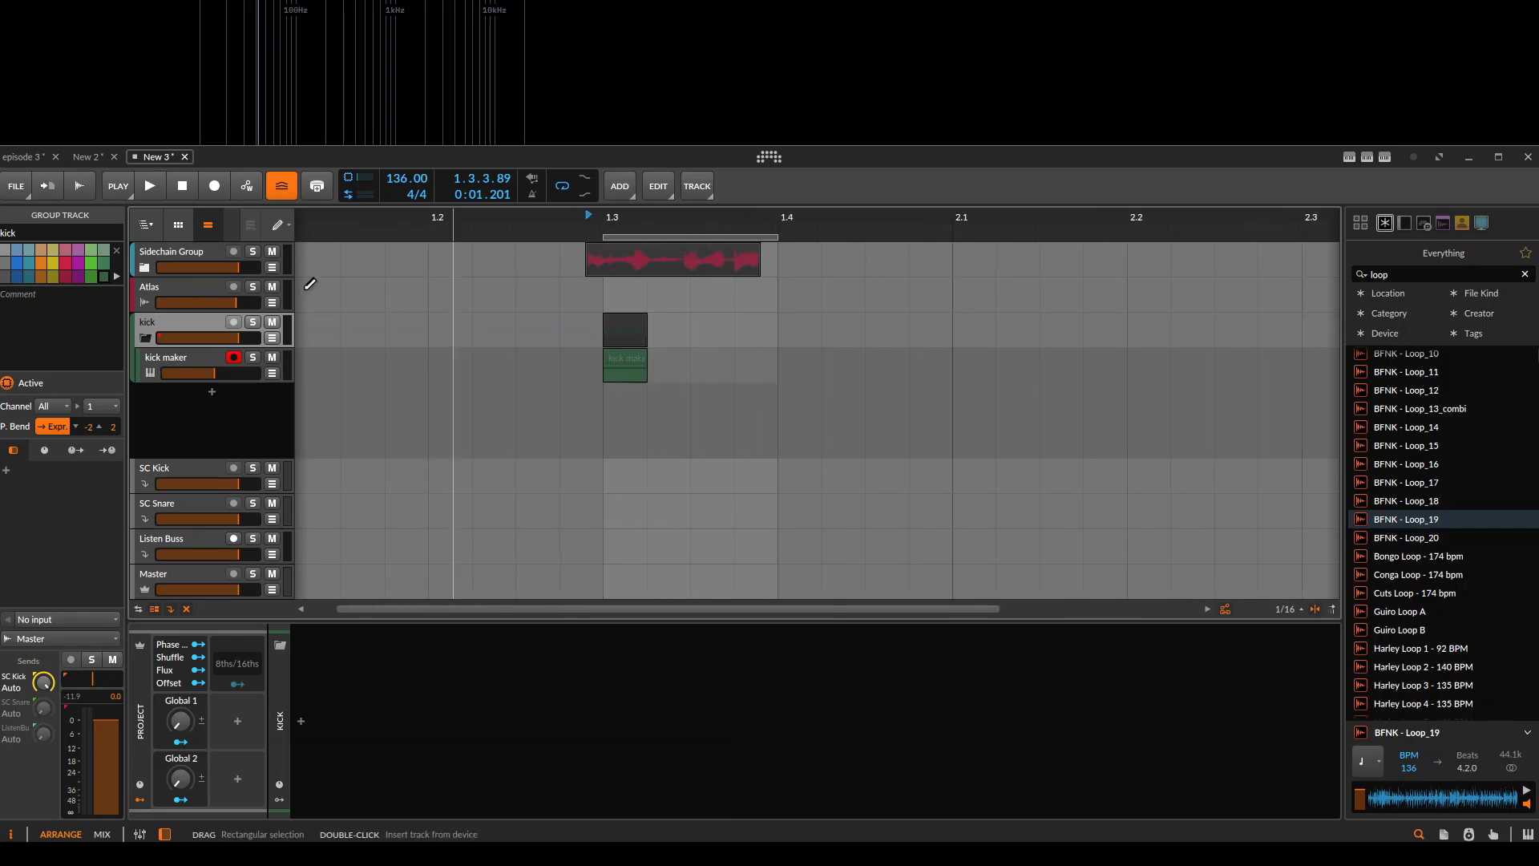
# Switch to the New 2 project, examine the kick maker Grid's signal path and Oscilloscope, and close the Grid.
pyautogui.click(98, 161)
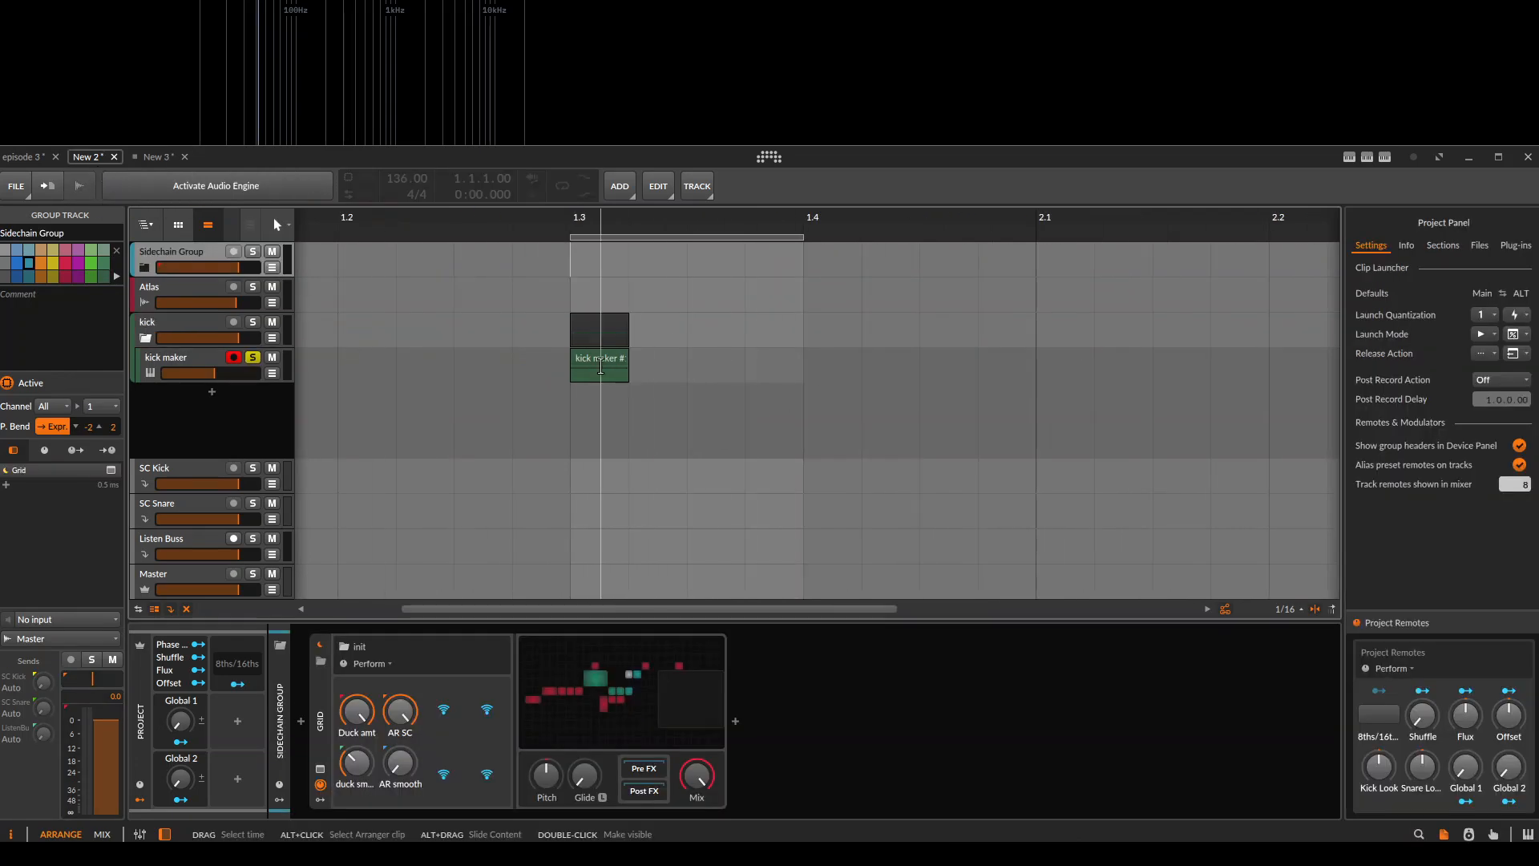
pyautogui.click(670, 725)
pyautogui.hscroll(5, 970, 536)
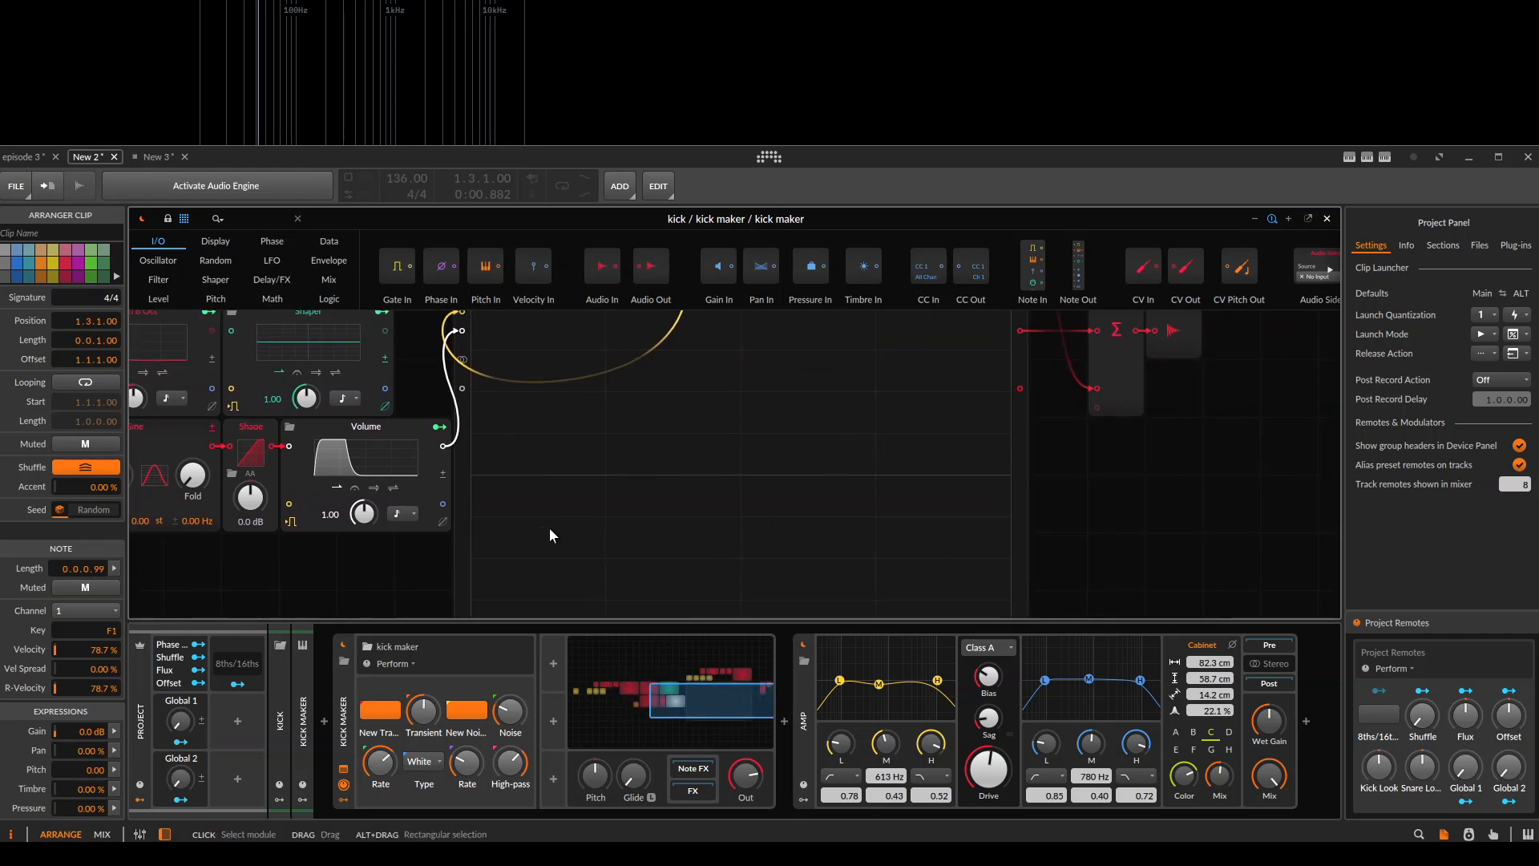
pyautogui.click(475, 545)
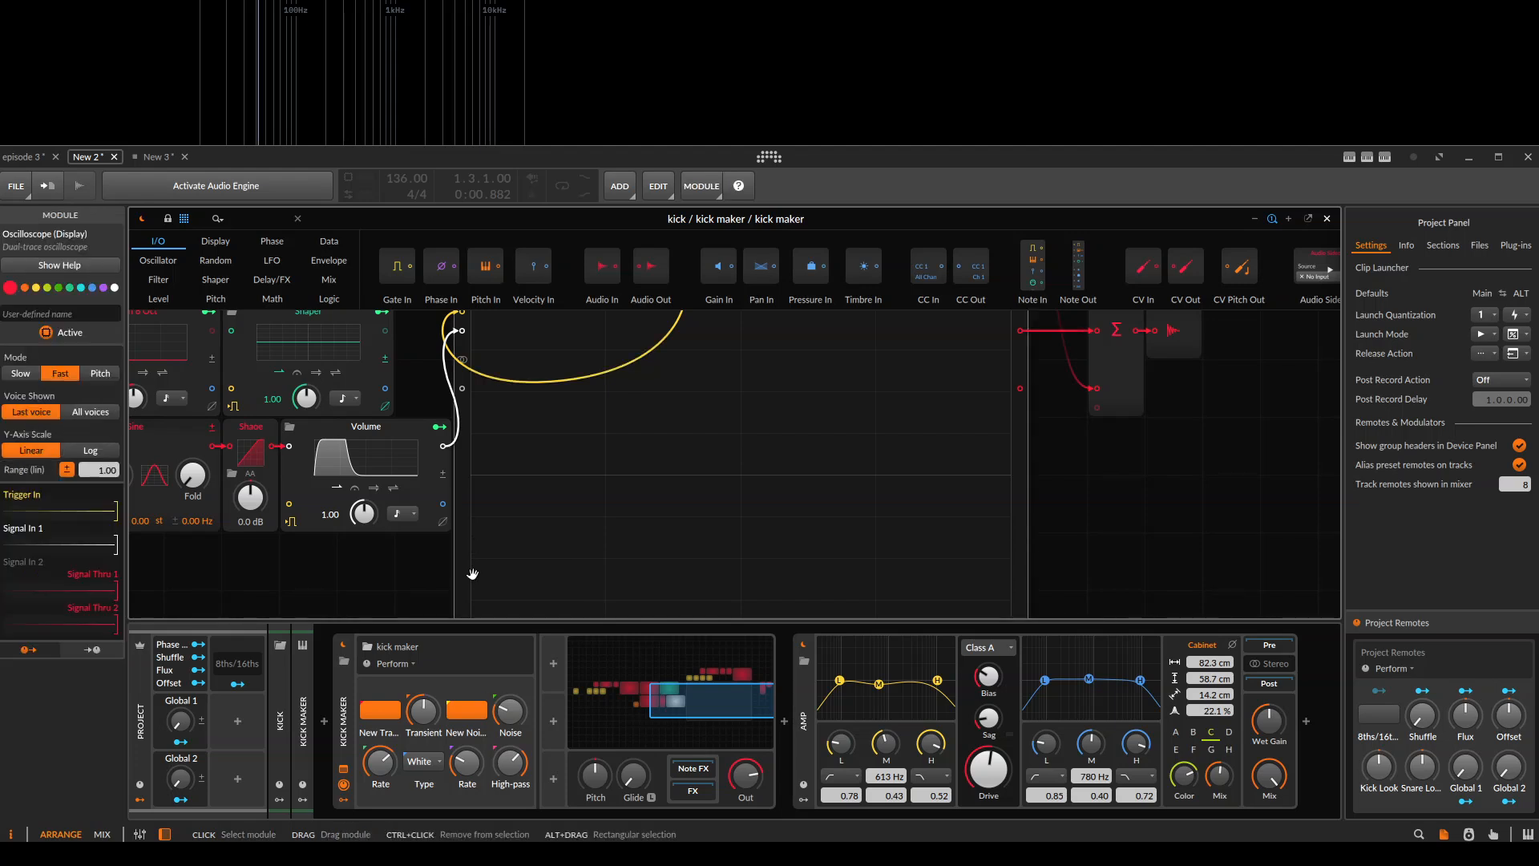
pyautogui.moveTo(625, 575); pyautogui.dragTo(951, 576)
pyautogui.scroll(-1, 604, 536)
pyautogui.moveTo(366, 504); pyautogui.dragTo(433, 548)
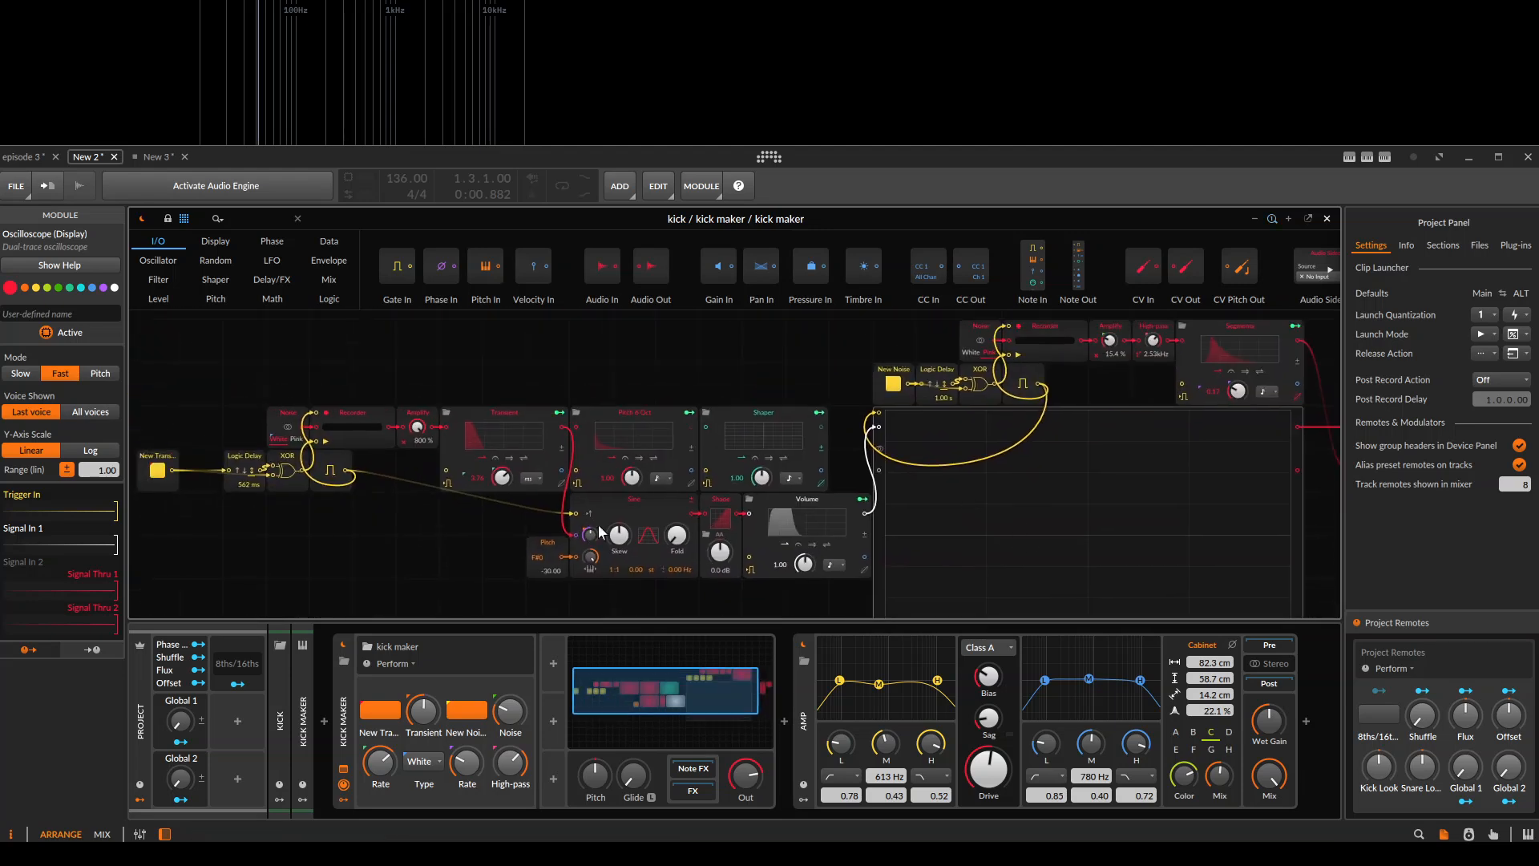
pyautogui.moveTo(918, 435); pyautogui.dragTo(694, 361)
pyautogui.press('Escape')
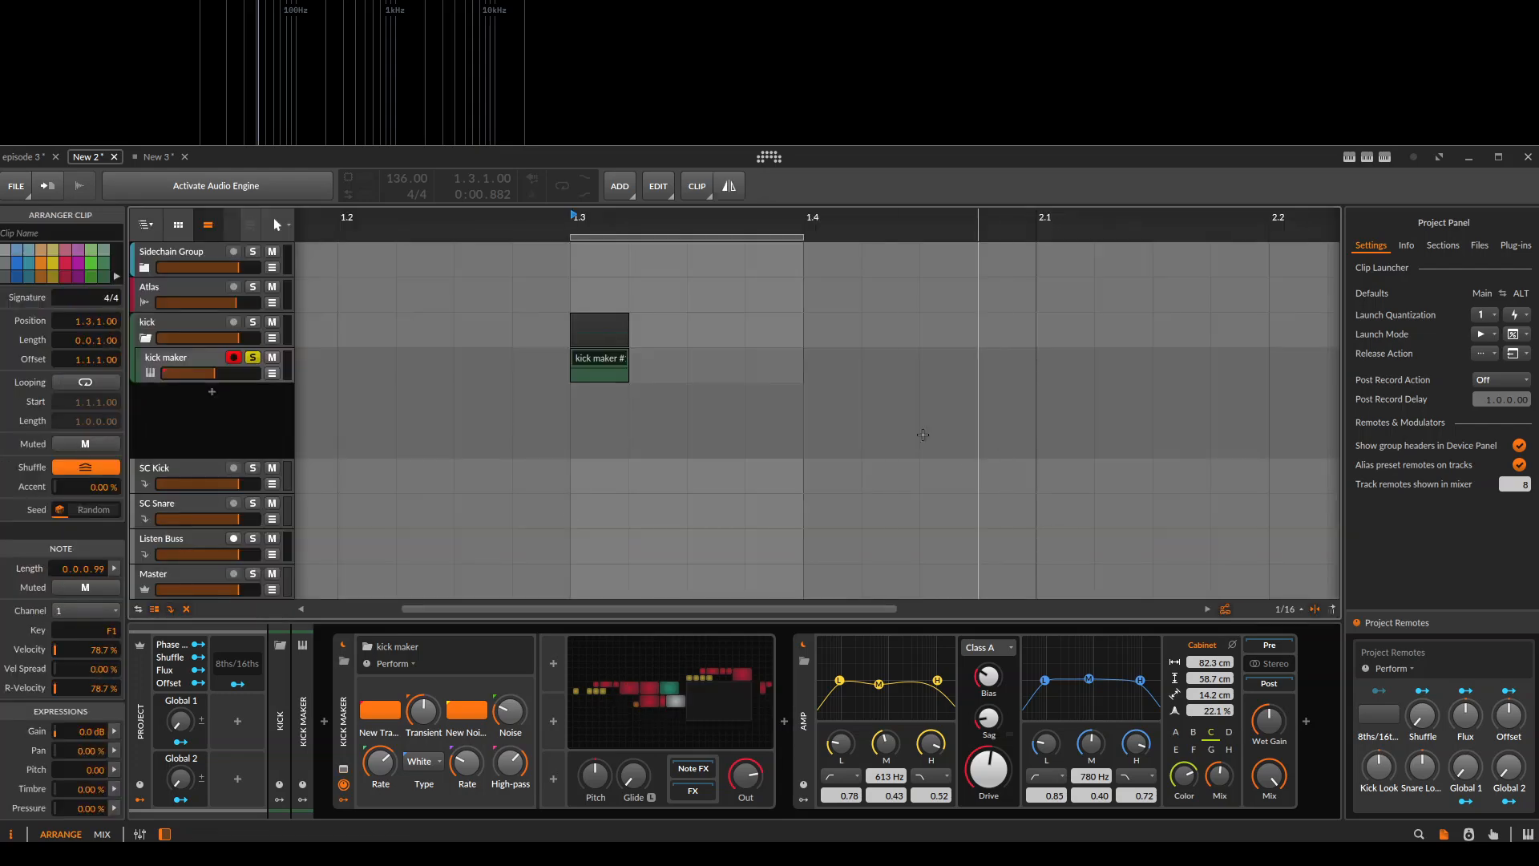
# Open Sidechain Group's Grid and examine how the envelope and audio-rate branches combine in the MinMax module.
pyautogui.click(186, 286)
pyautogui.click(189, 253)
pyautogui.click(597, 695)
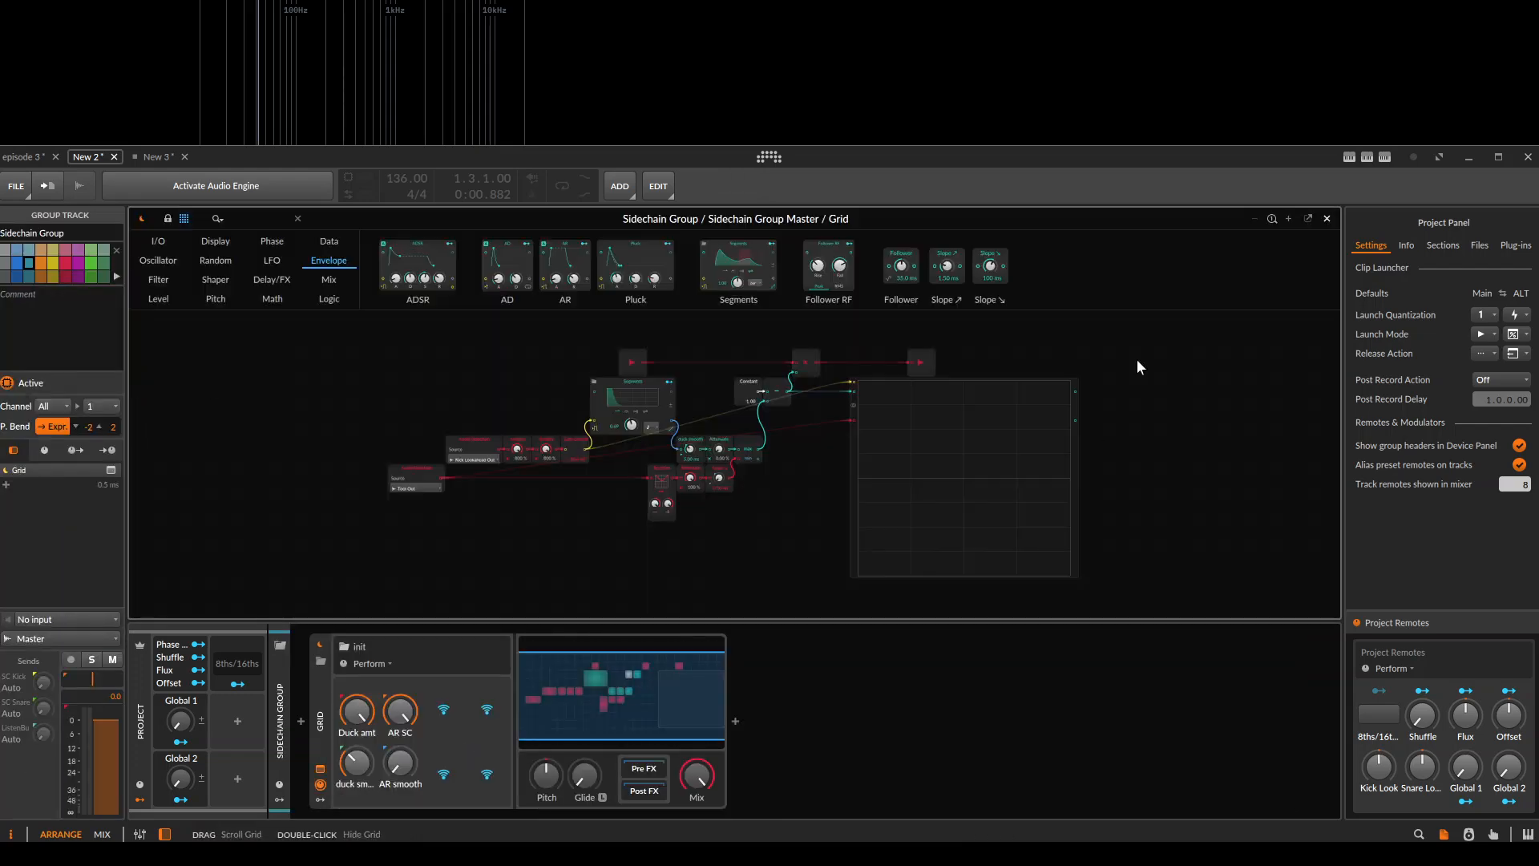
pyautogui.scroll(5, 722, 454)
pyautogui.moveTo(888, 460); pyautogui.dragTo(720, 555)
pyautogui.click(634, 499)
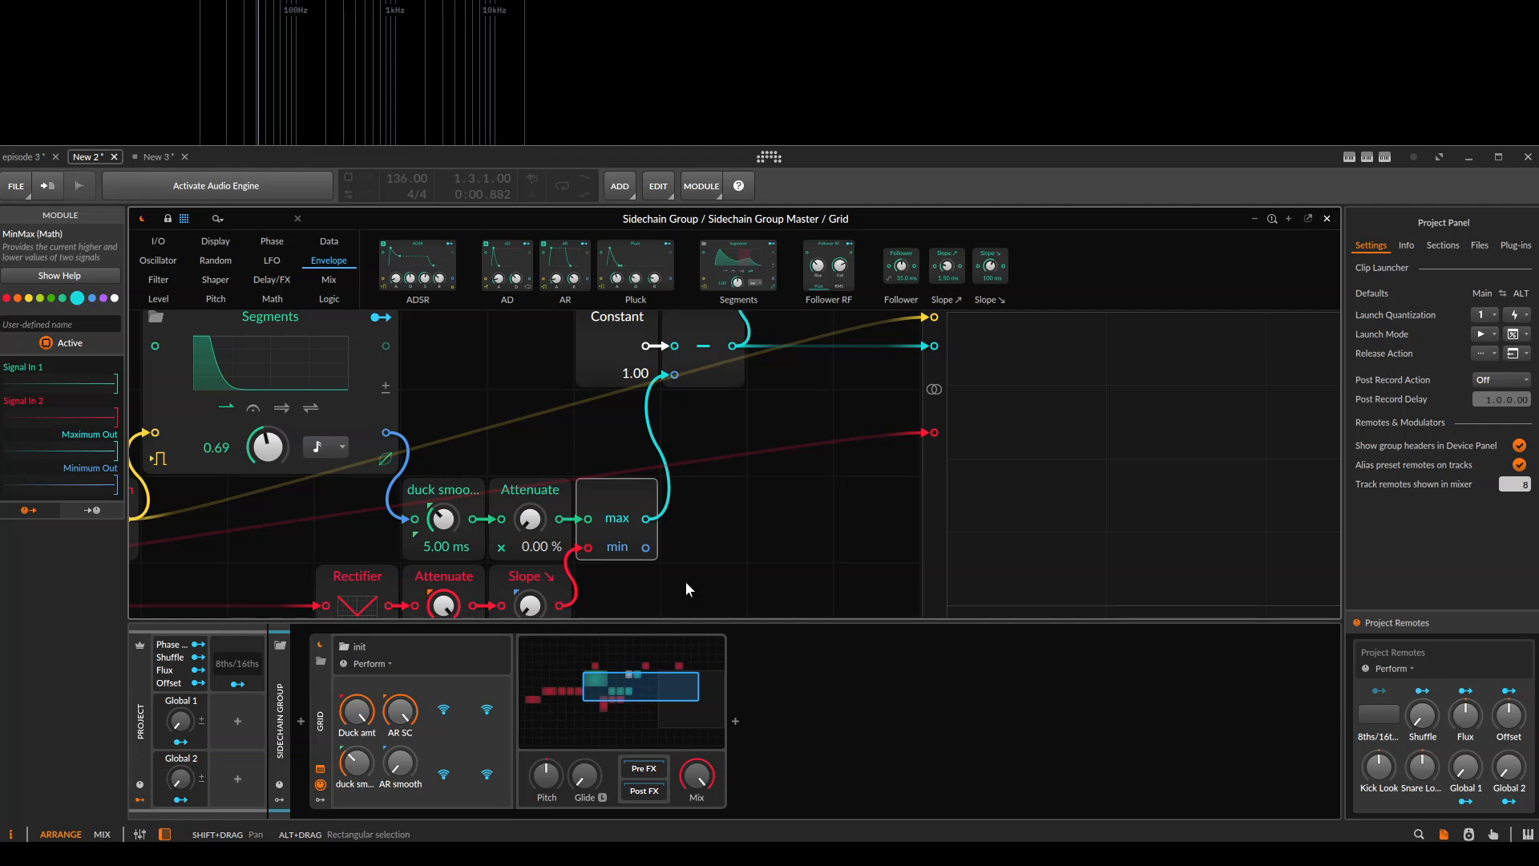
pyautogui.scroll(-5, 781, 528)
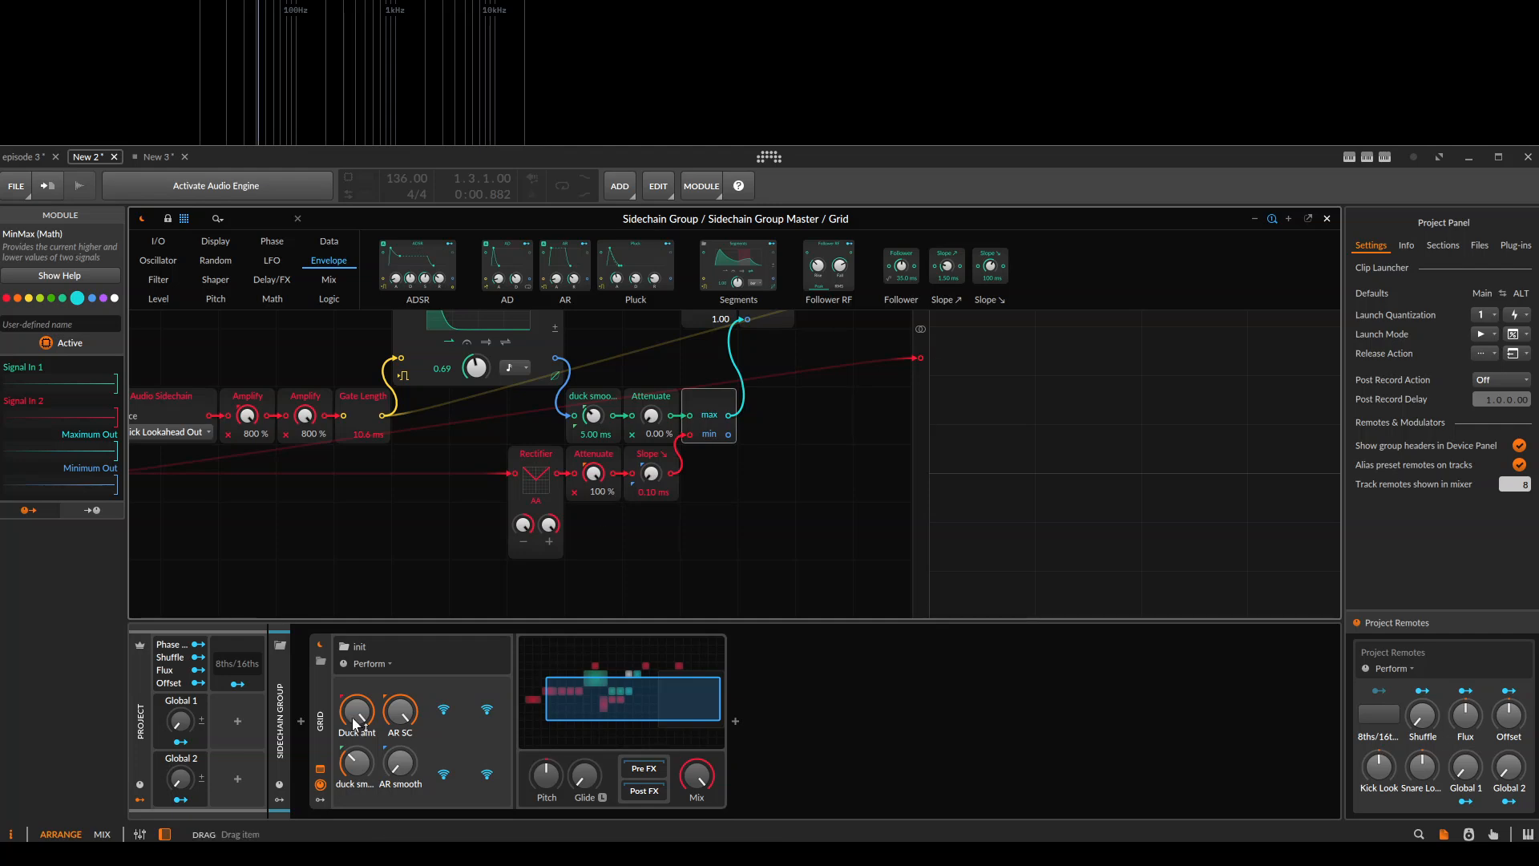
# Group Sidechain Group's Grid device into an FX Layer and convert that container to an FX Selector.
pyautogui.click(791, 465)
pyautogui.hotkey('ctrl', 'g')
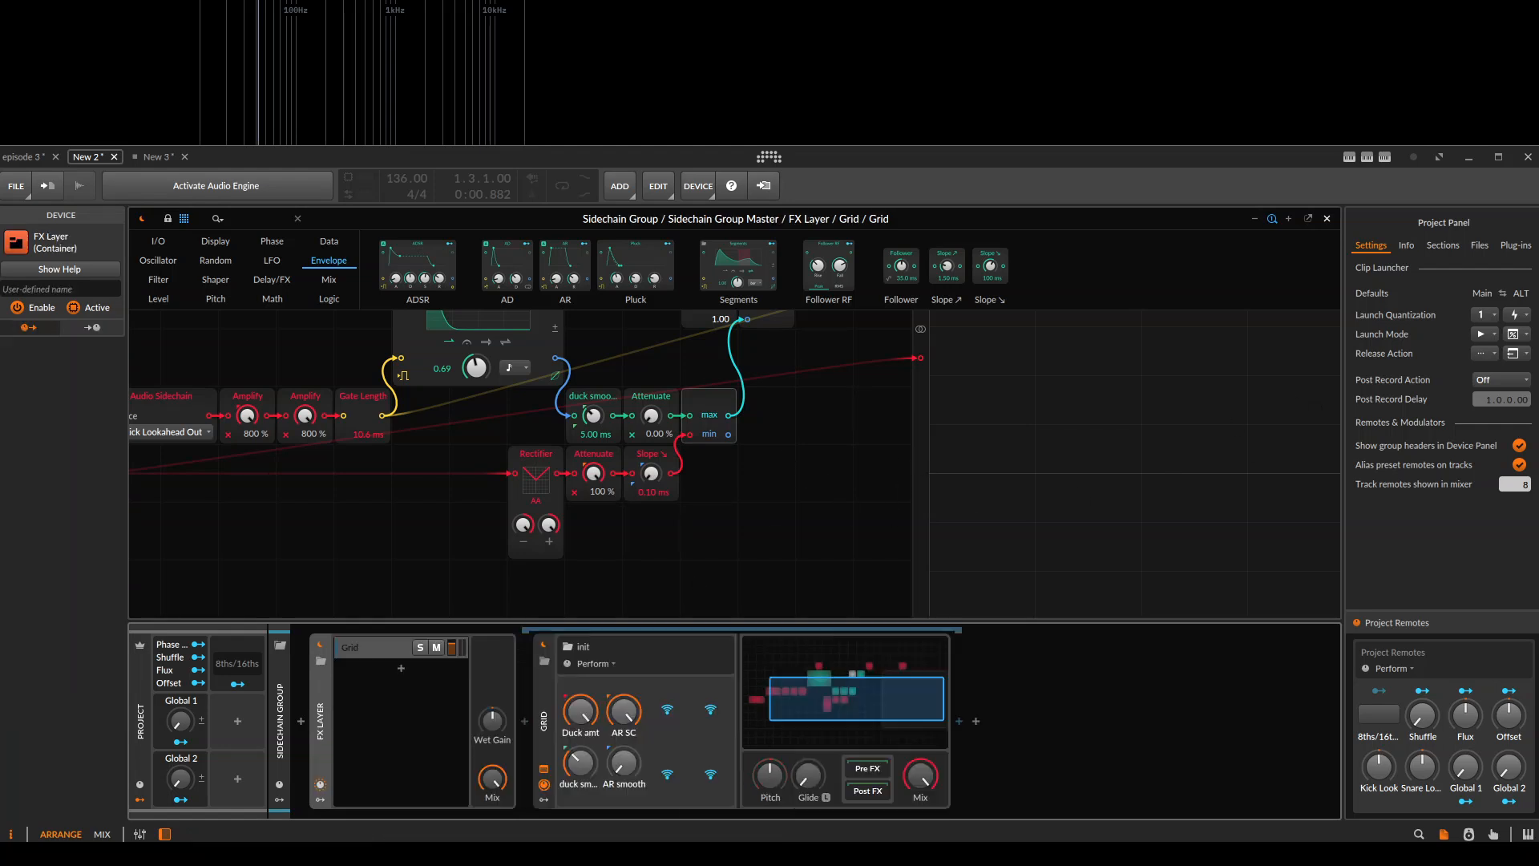
pyautogui.rightClick(319, 782)
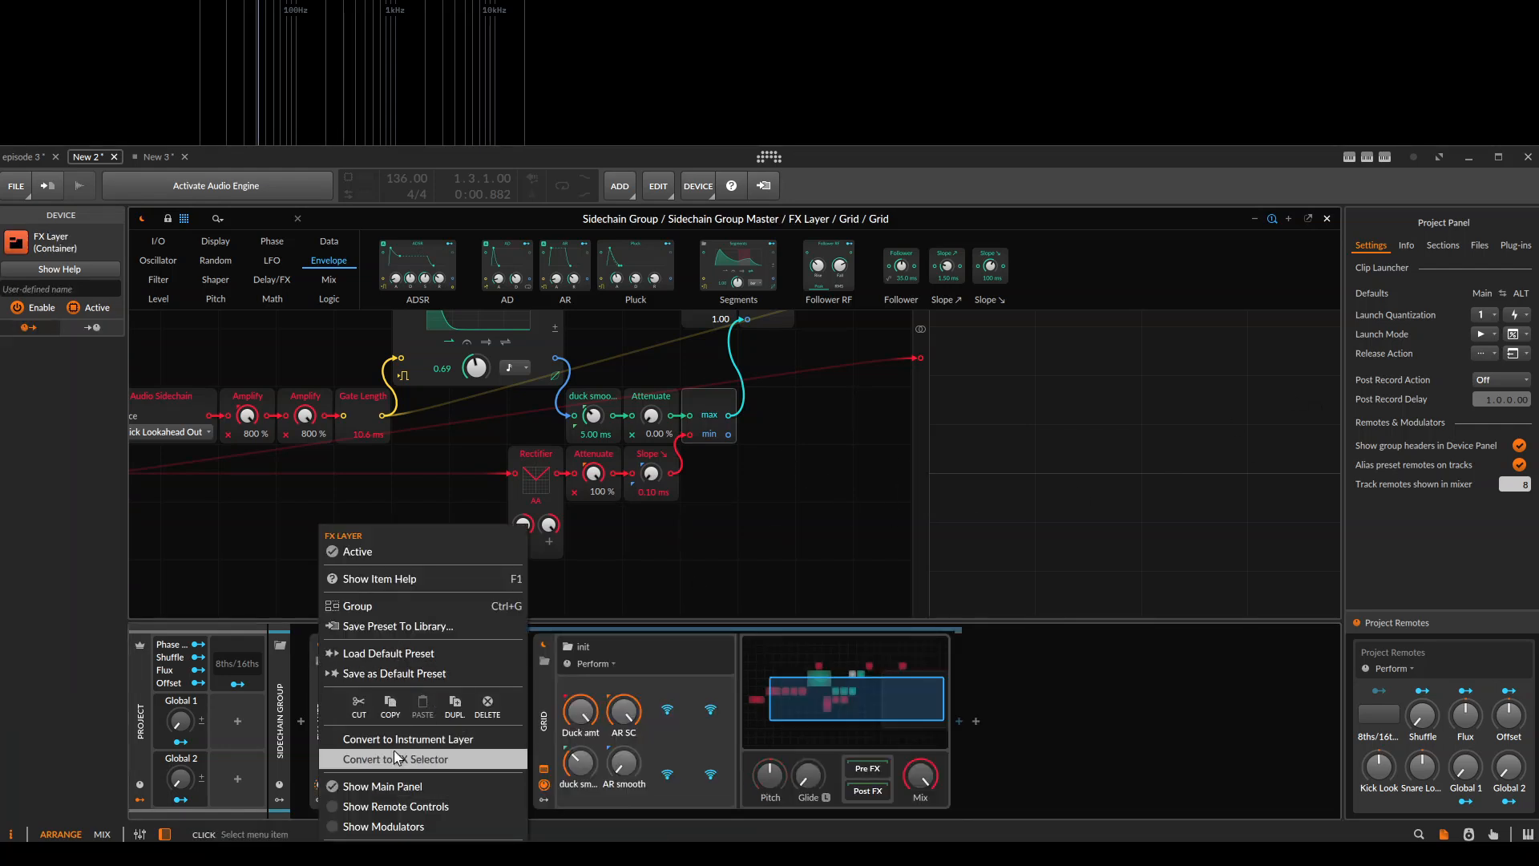
pyautogui.click(398, 759)
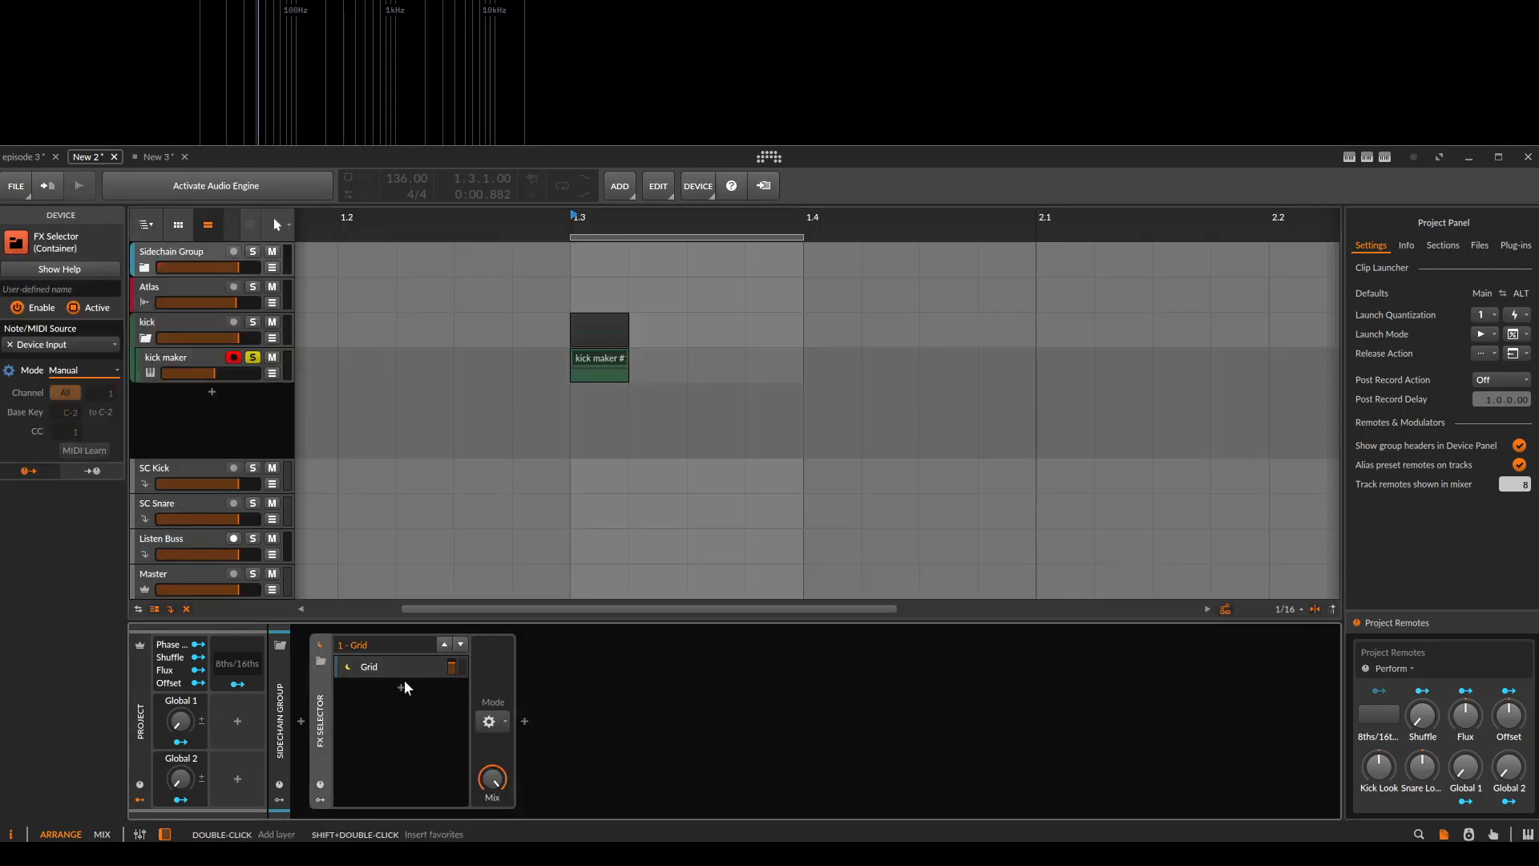
# Add a Dynamics device as a second layer in the FX Selector.
pyautogui.click(418, 690)
pyautogui.write('dy')
pyautogui.click(827, 431)
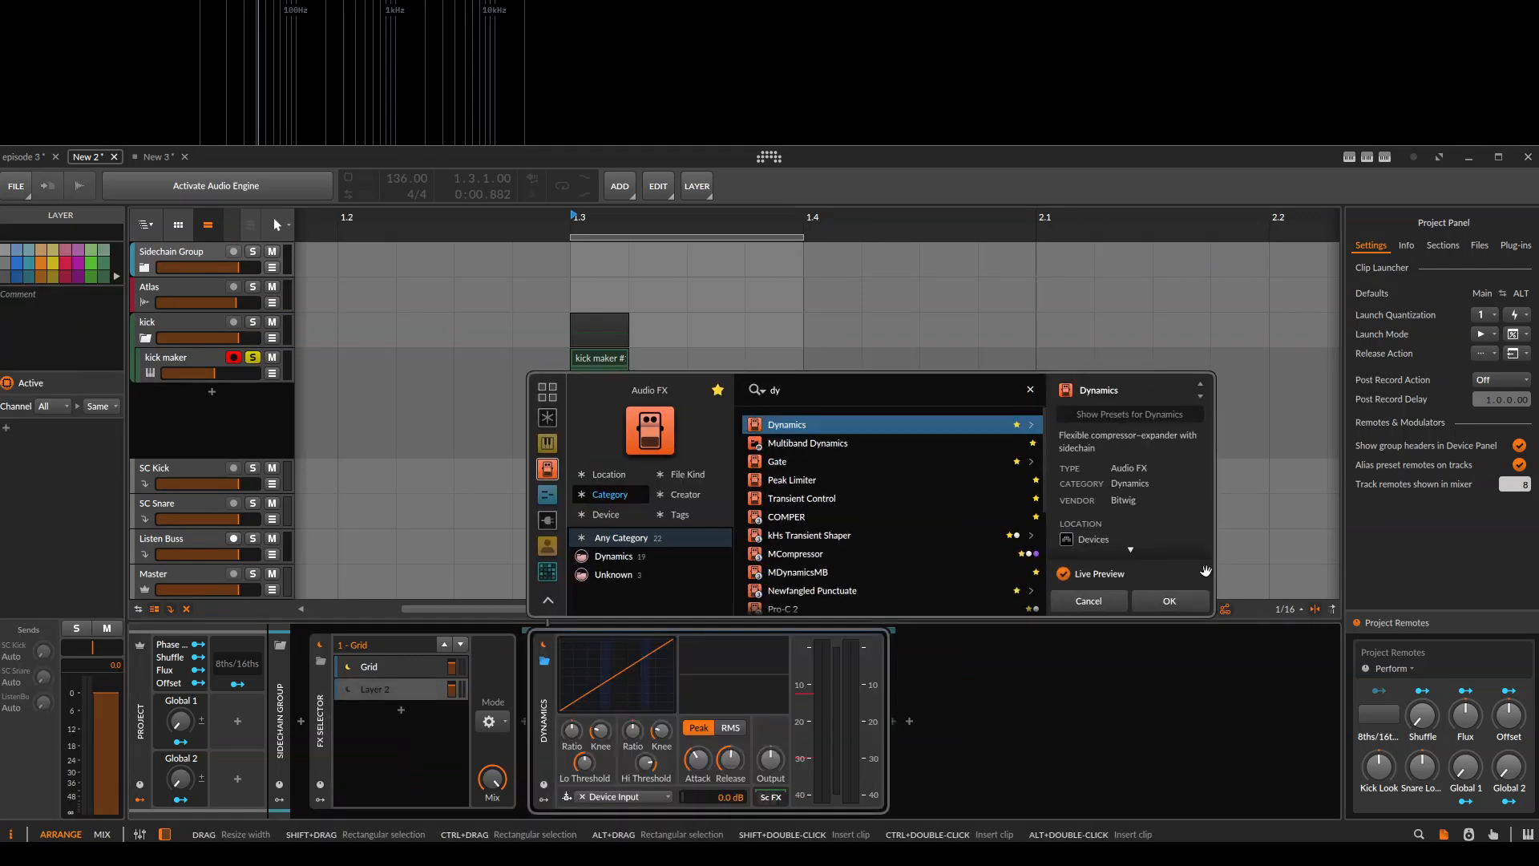
pyautogui.click(1175, 606)
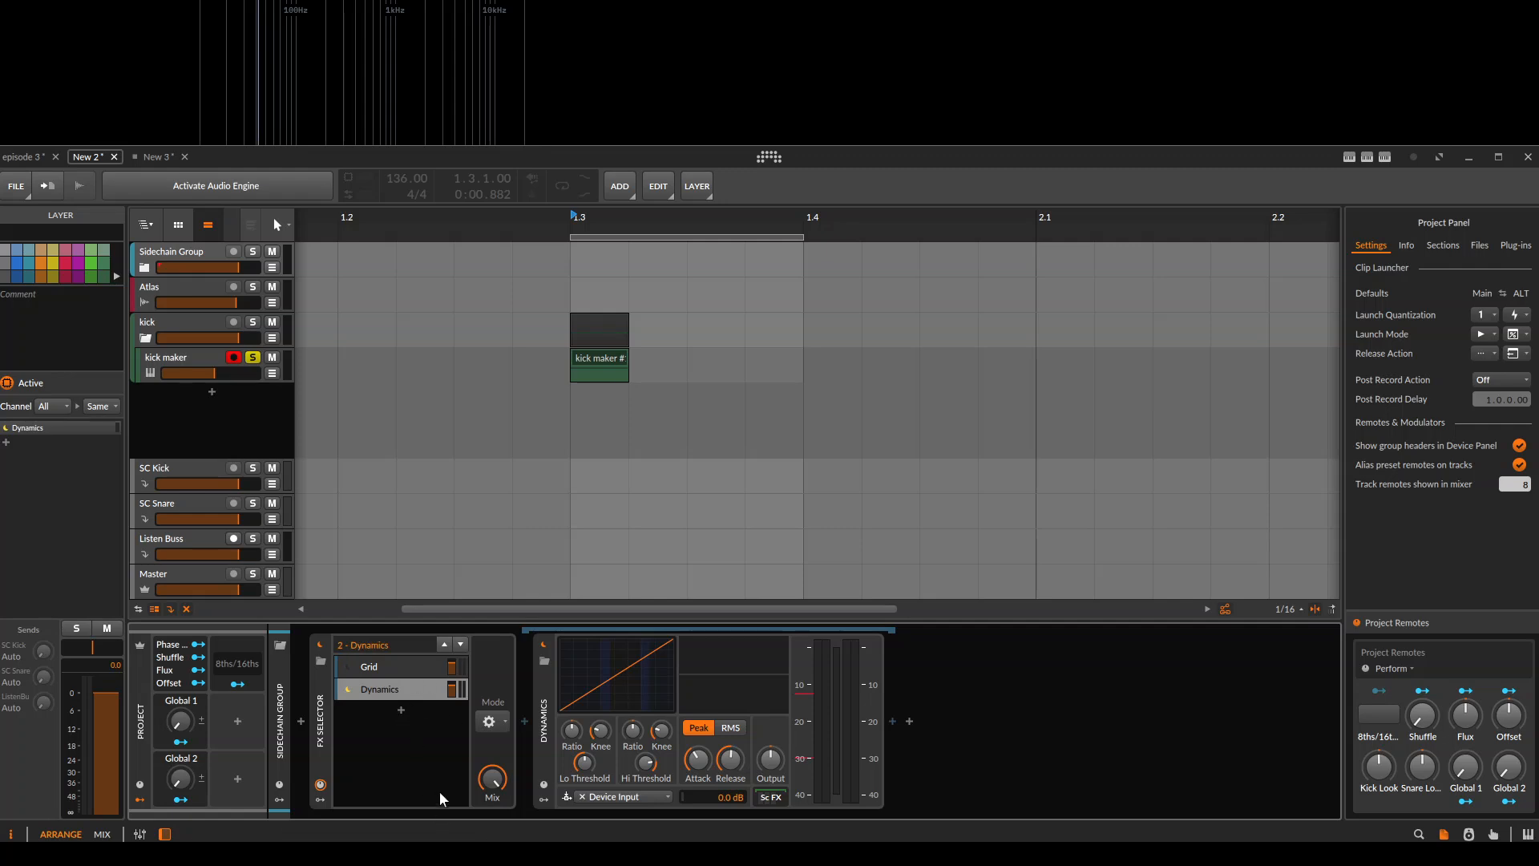
# Alternate between the FX Selector's Grid and Dynamics layers, opening the Grid patch to compare both sidechain options.
pyautogui.click(376, 687)
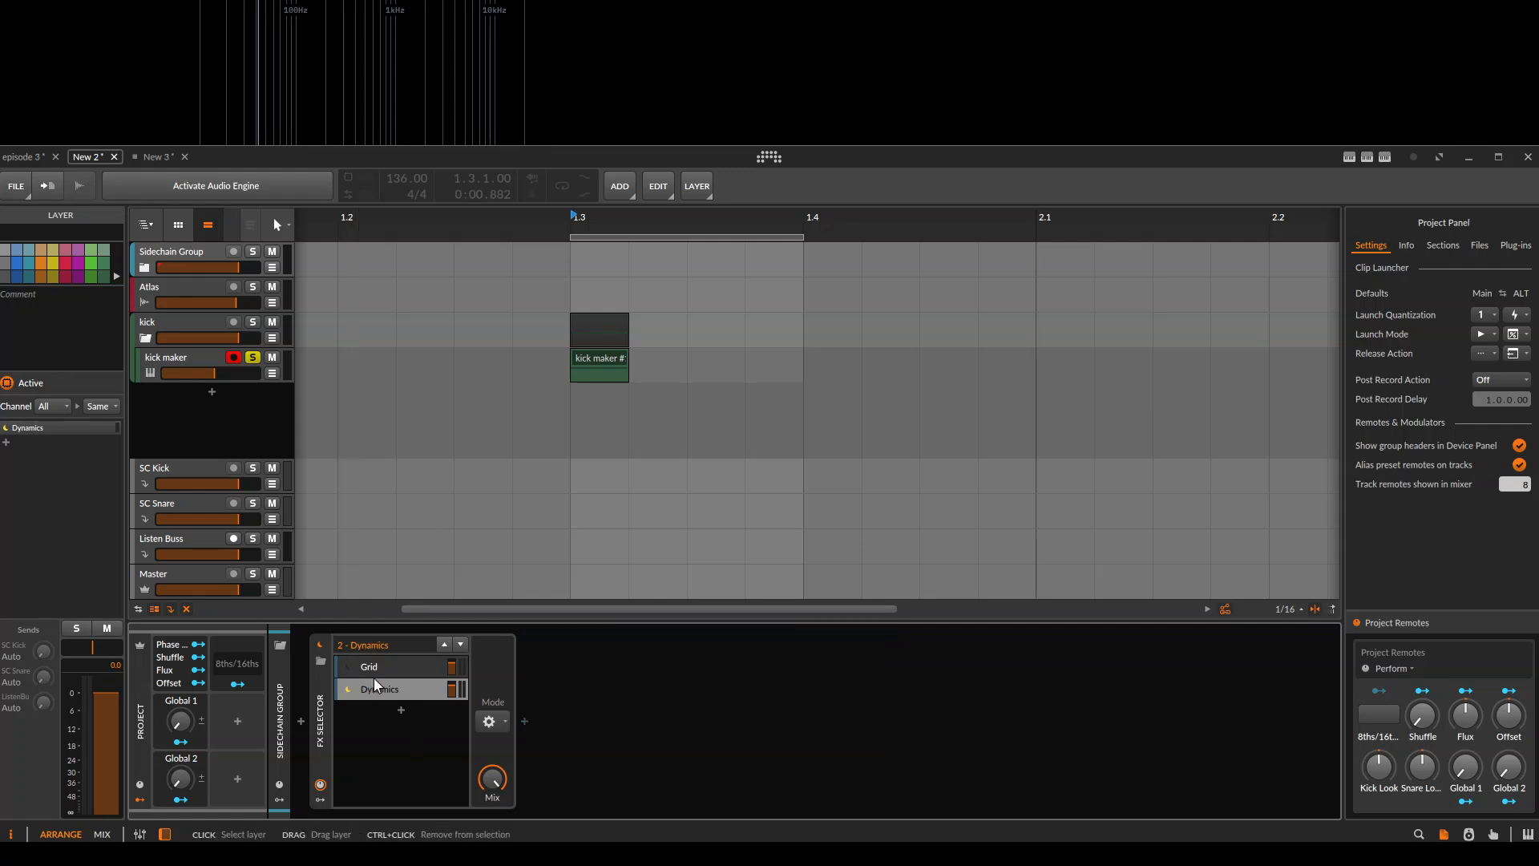
pyautogui.click(377, 687)
pyautogui.click(385, 668)
pyautogui.click(842, 677)
pyautogui.scroll(-2, 667, 445)
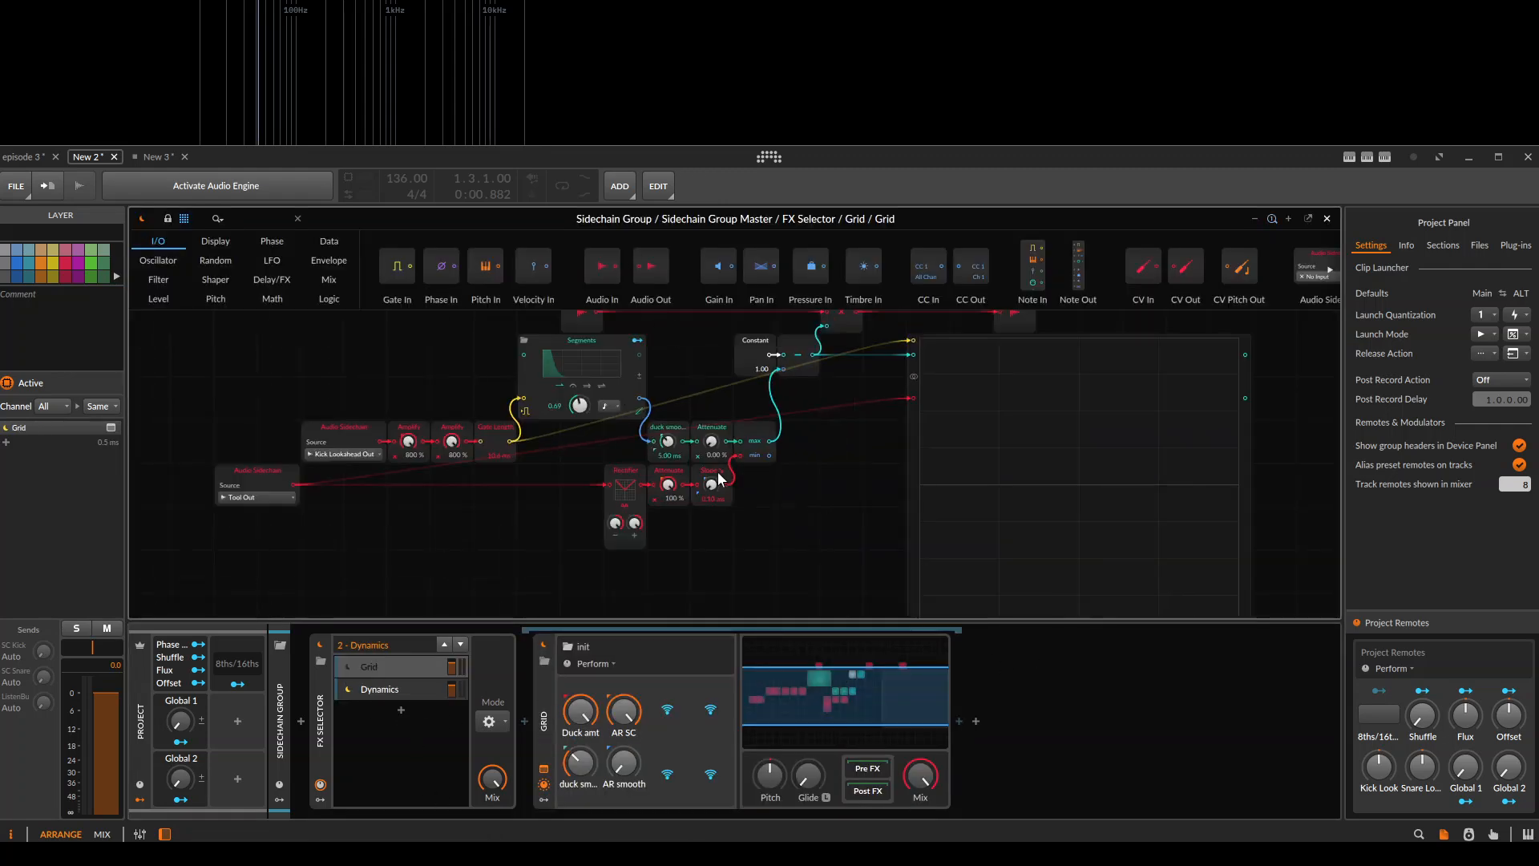
pyautogui.click(390, 689)
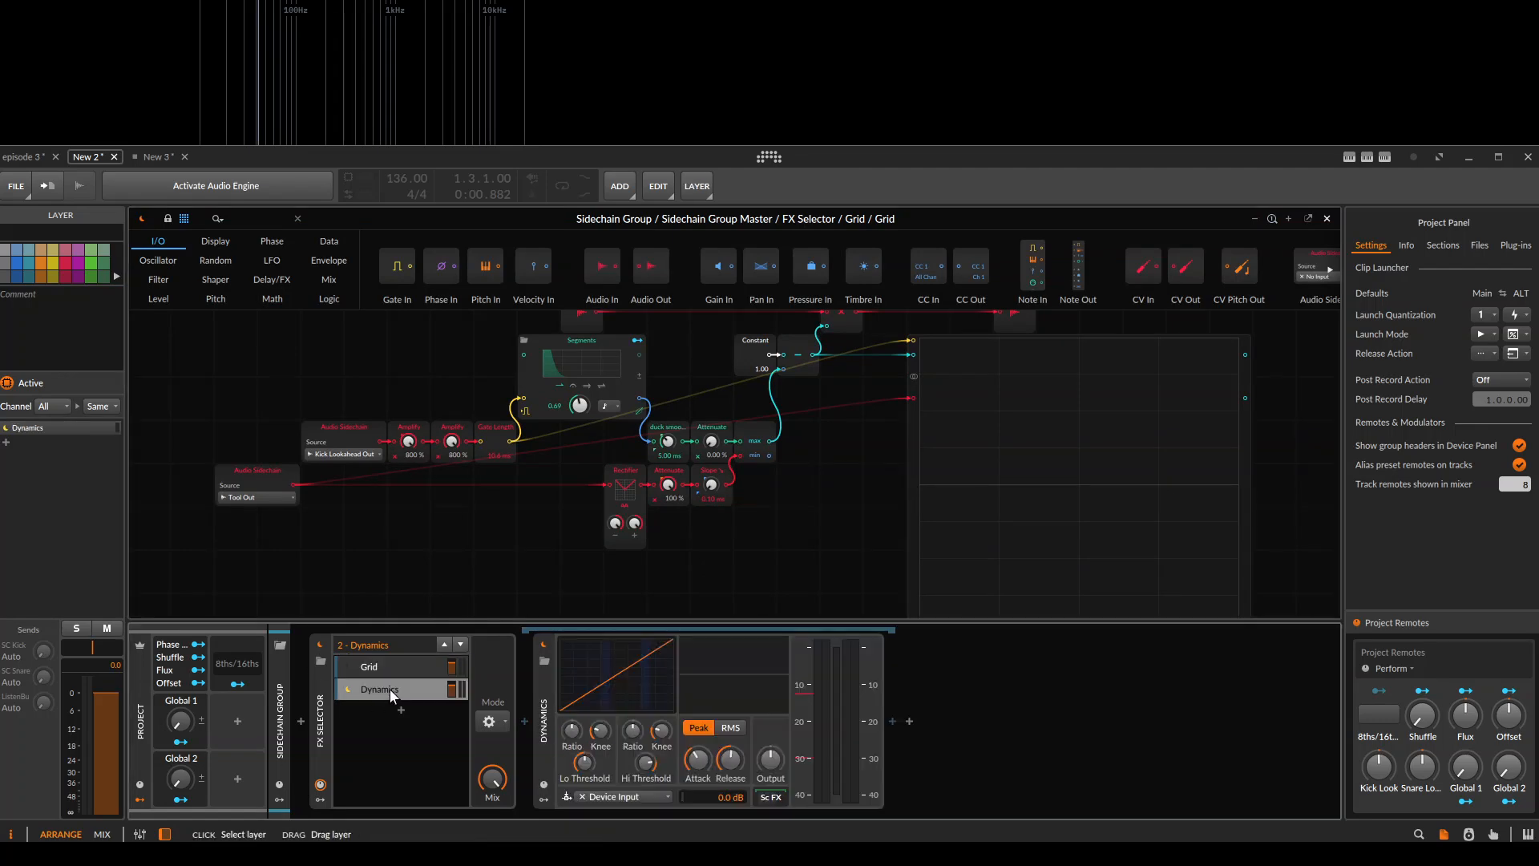
pyautogui.click(386, 667)
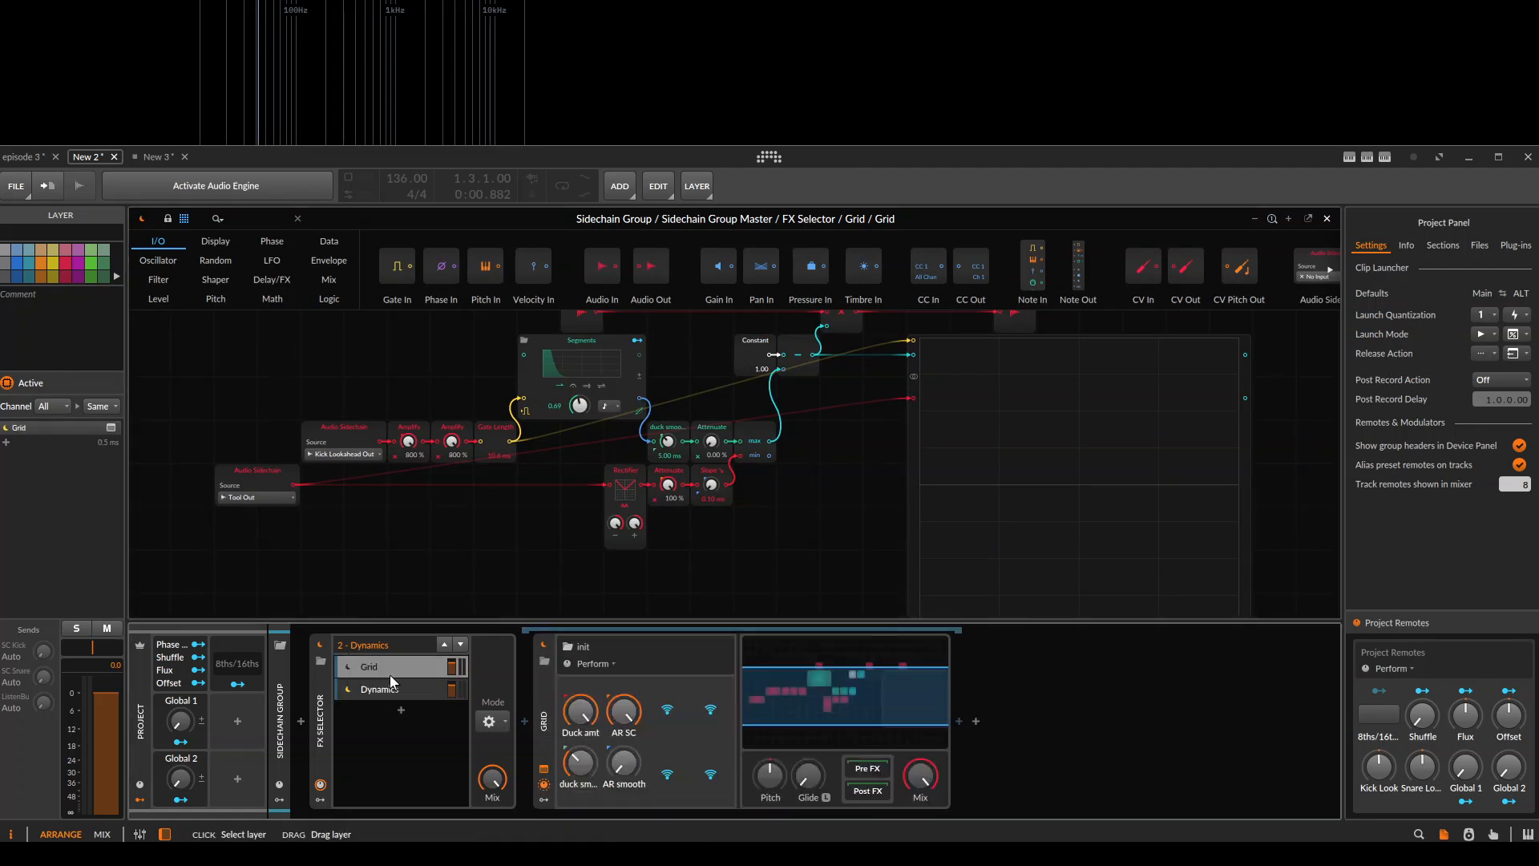
# Delete the Dynamics layer from the FX Selector and select the Grid layer.
pyautogui.click(378, 690)
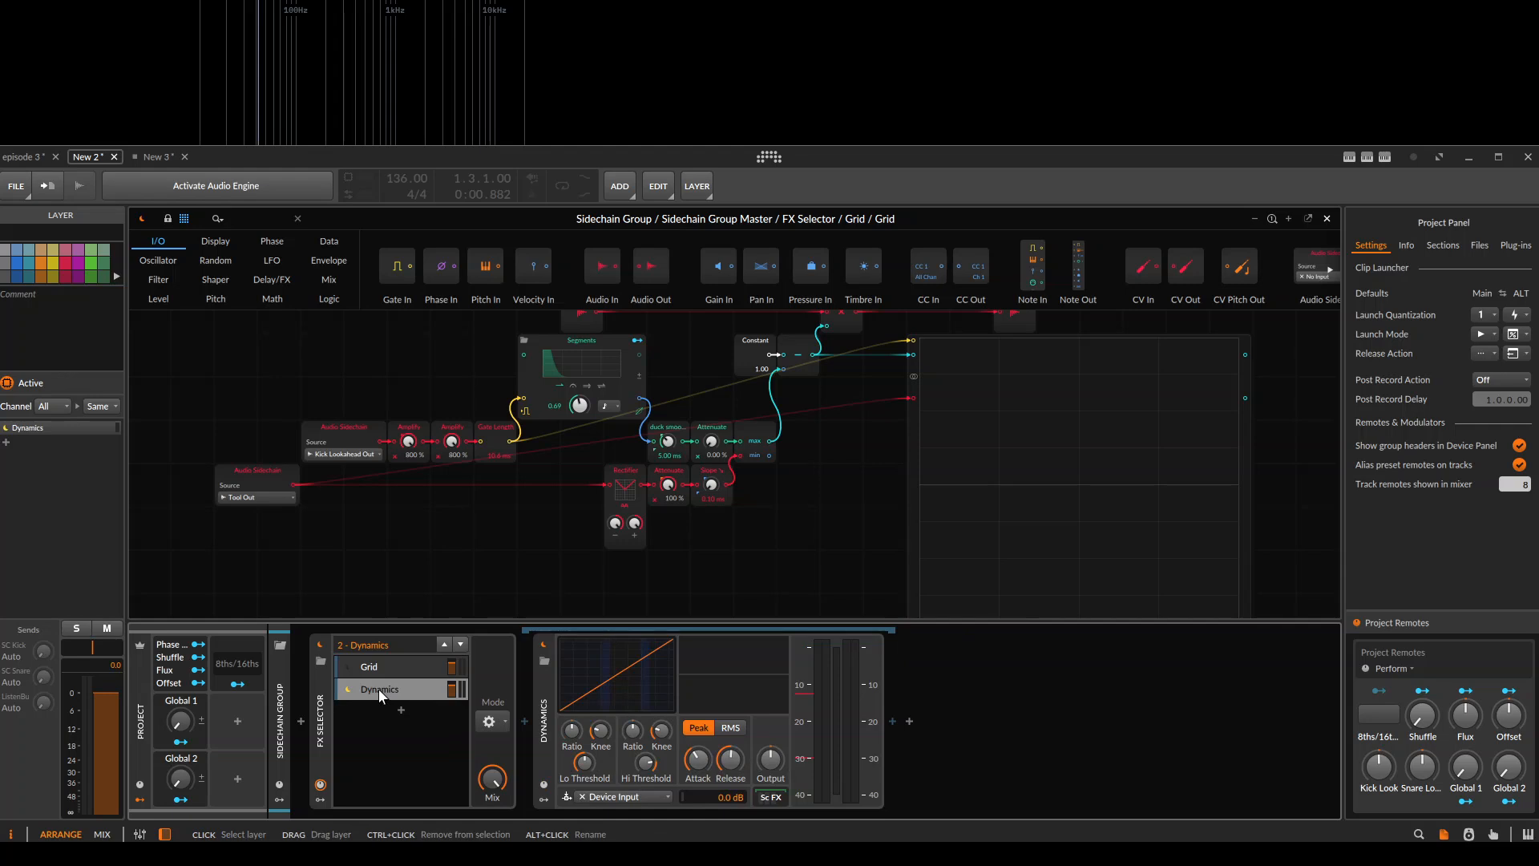
pyautogui.press('Delete')
pyautogui.click(383, 670)
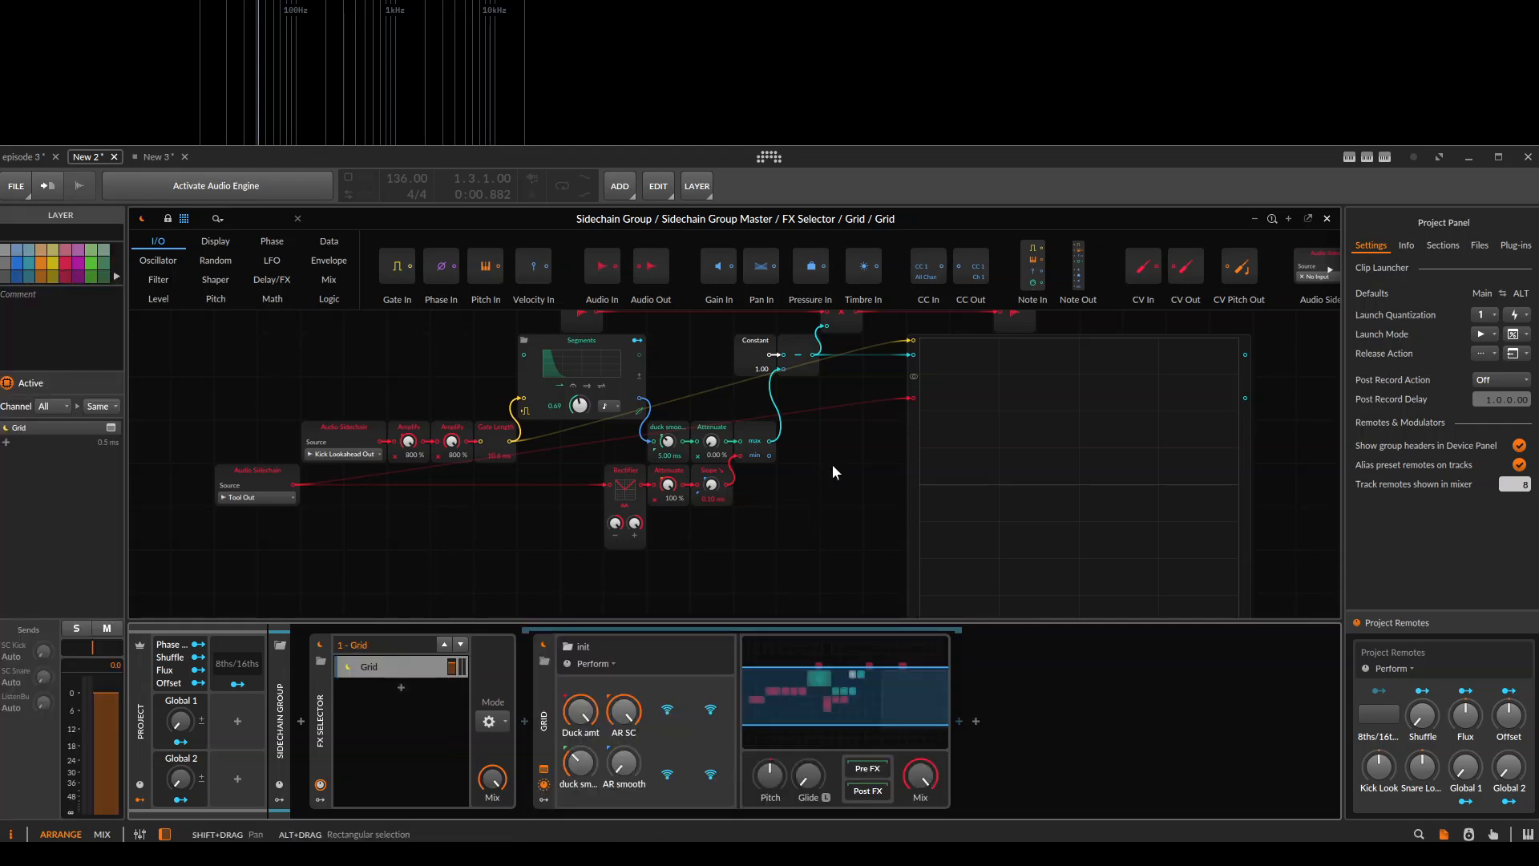
# Shrink the Oscilloscope module to roughly half its height in Sidechain Group's Grid, and close the Grid.
pyautogui.moveTo(830, 438); pyautogui.dragTo(786, 430)
pyautogui.moveTo(927, 474); pyautogui.dragTo(637, 451)
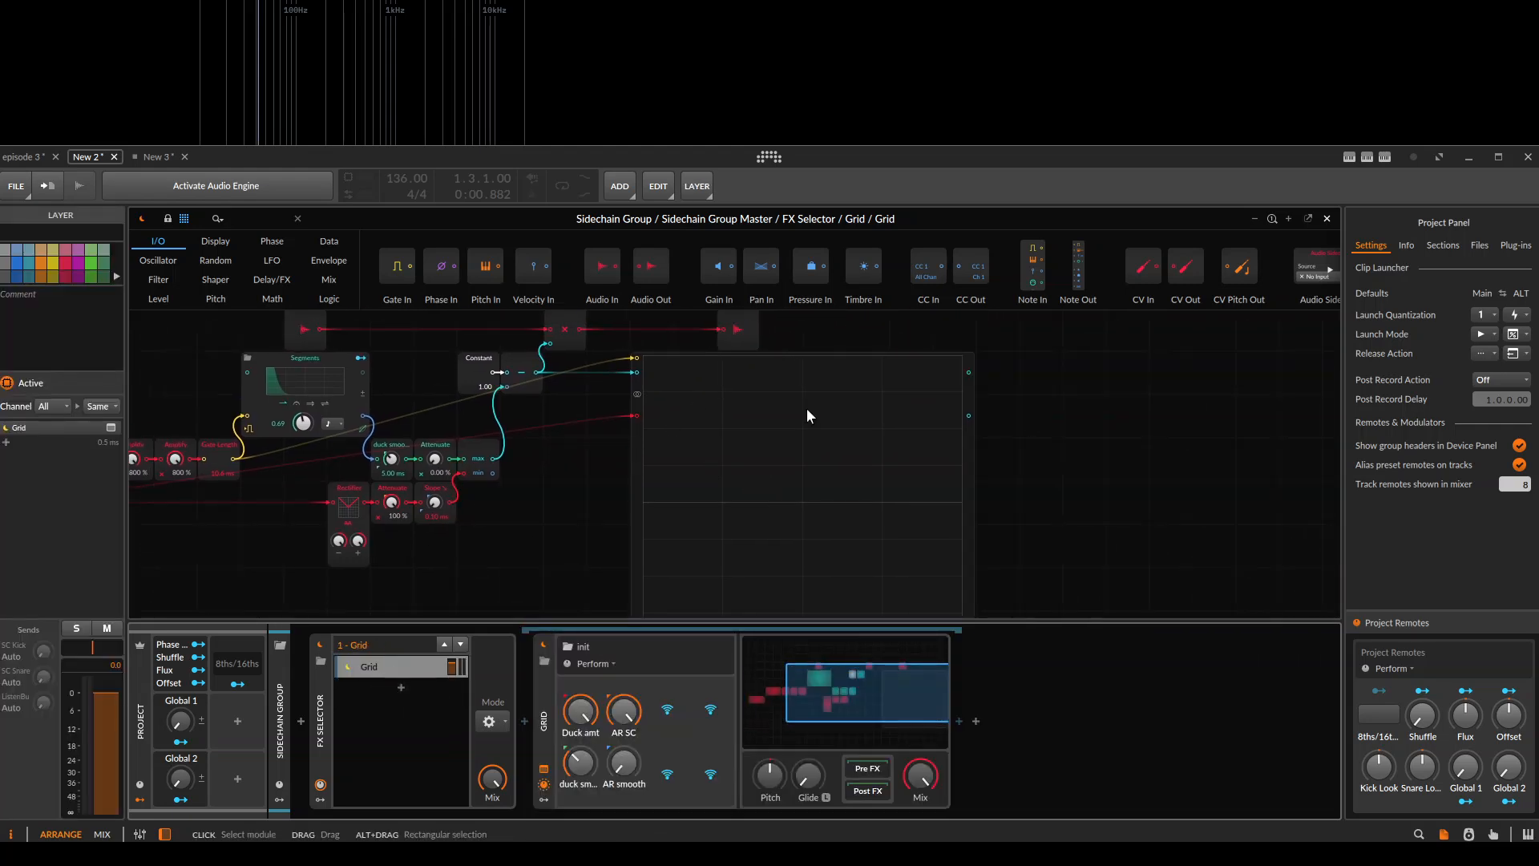
pyautogui.scroll(1, 797, 525)
pyautogui.moveTo(797, 525); pyautogui.dragTo(619, 508)
pyautogui.moveTo(742, 454); pyautogui.dragTo(784, 317)
pyautogui.scroll(-1, 871, 550)
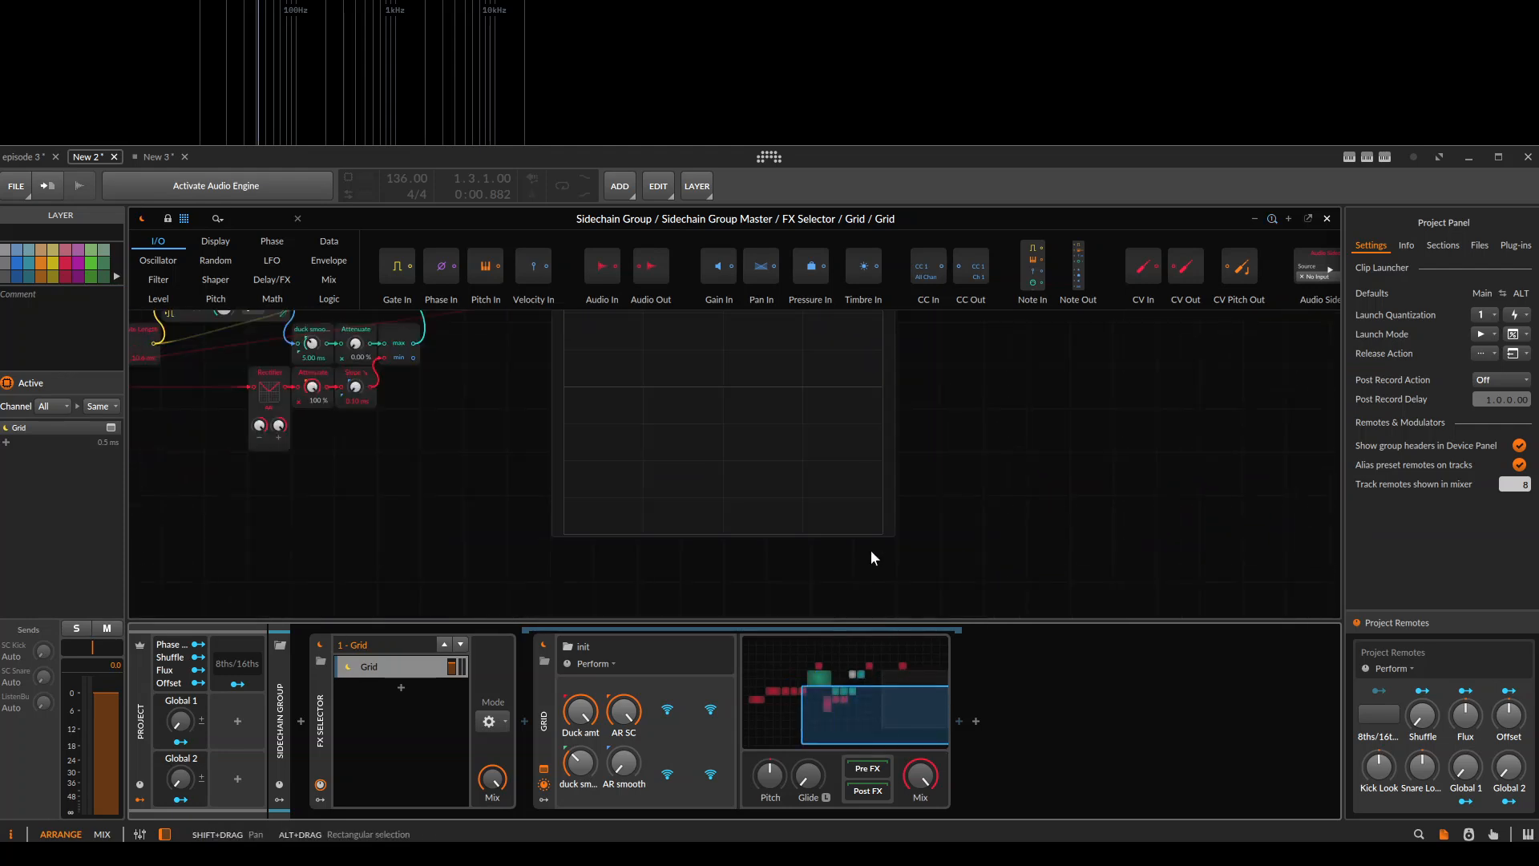
pyautogui.click(867, 475)
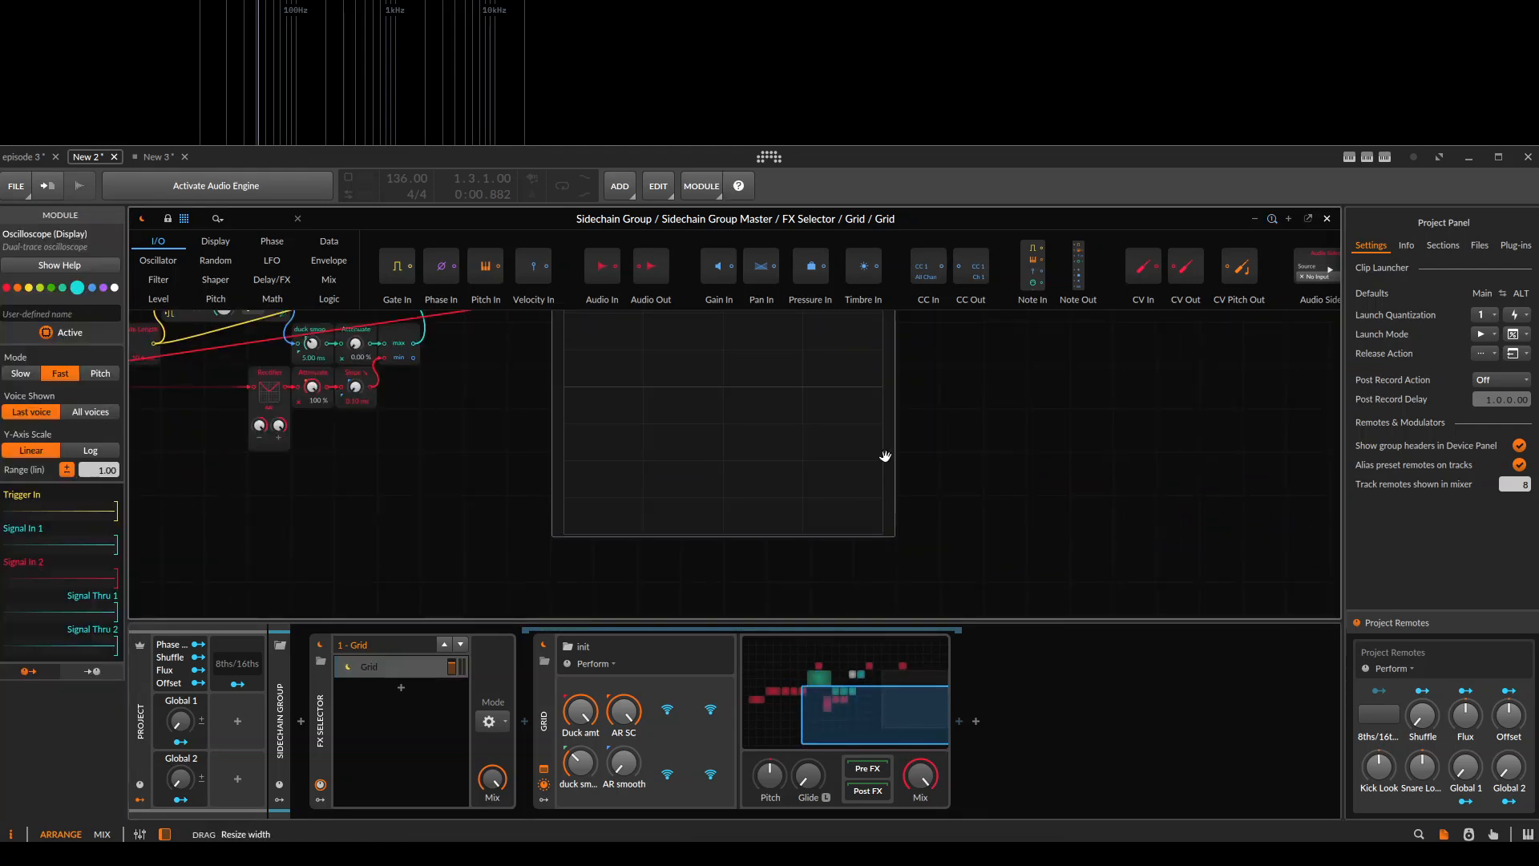
pyautogui.moveTo(850, 536); pyautogui.dragTo(838, 408)
pyautogui.moveTo(629, 322); pyautogui.dragTo(866, 443)
pyautogui.press('Escape')
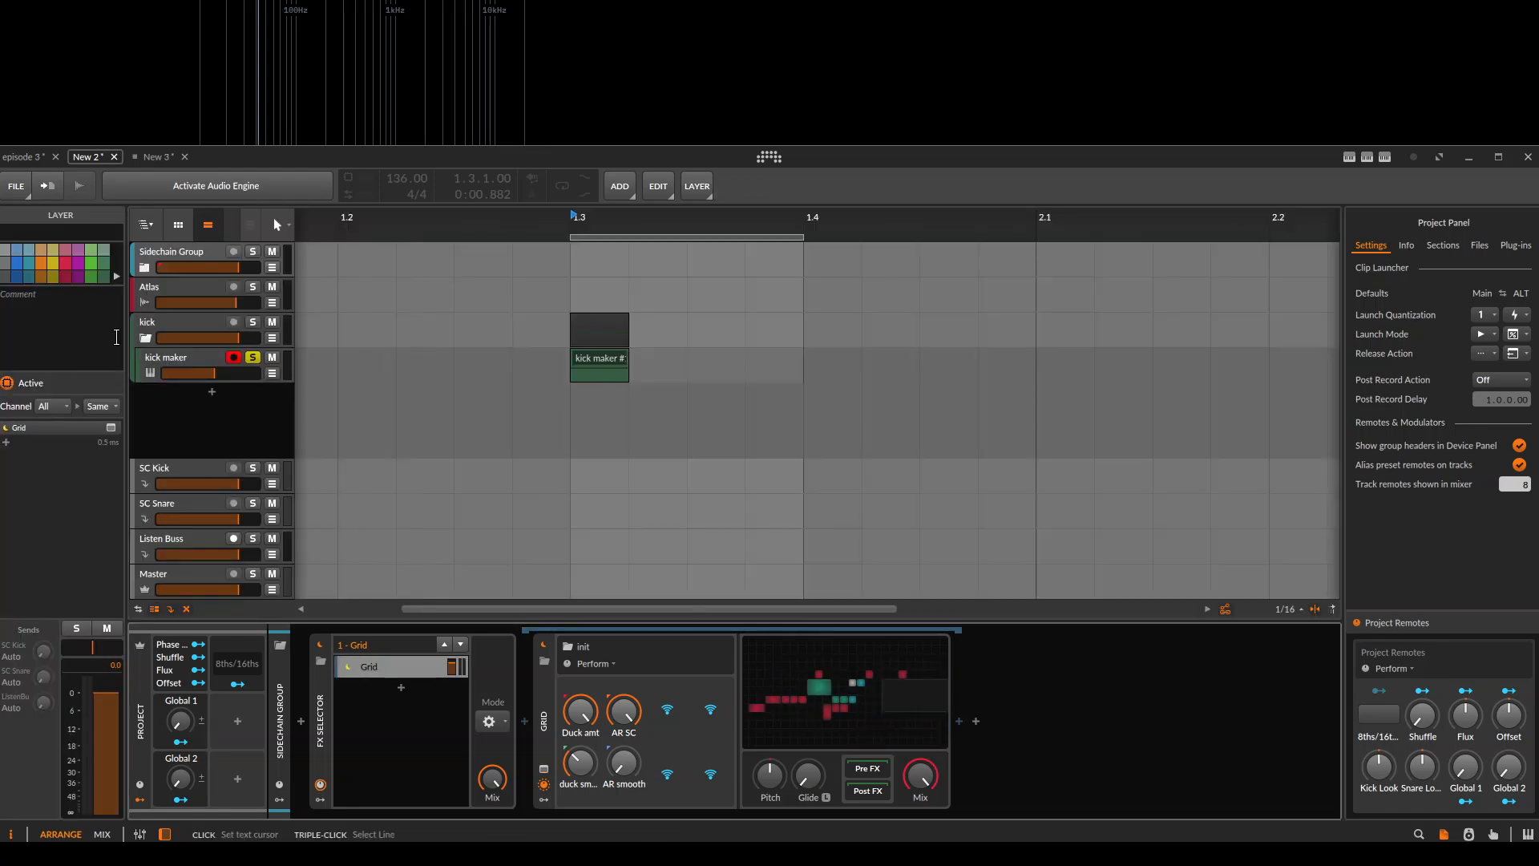
# Check the SC Kick track, and reopen Sidechain Group's Grid to examine the Tool Out Audio Sidechain's source choices and the Oscilloscope.
pyautogui.click(195, 252)
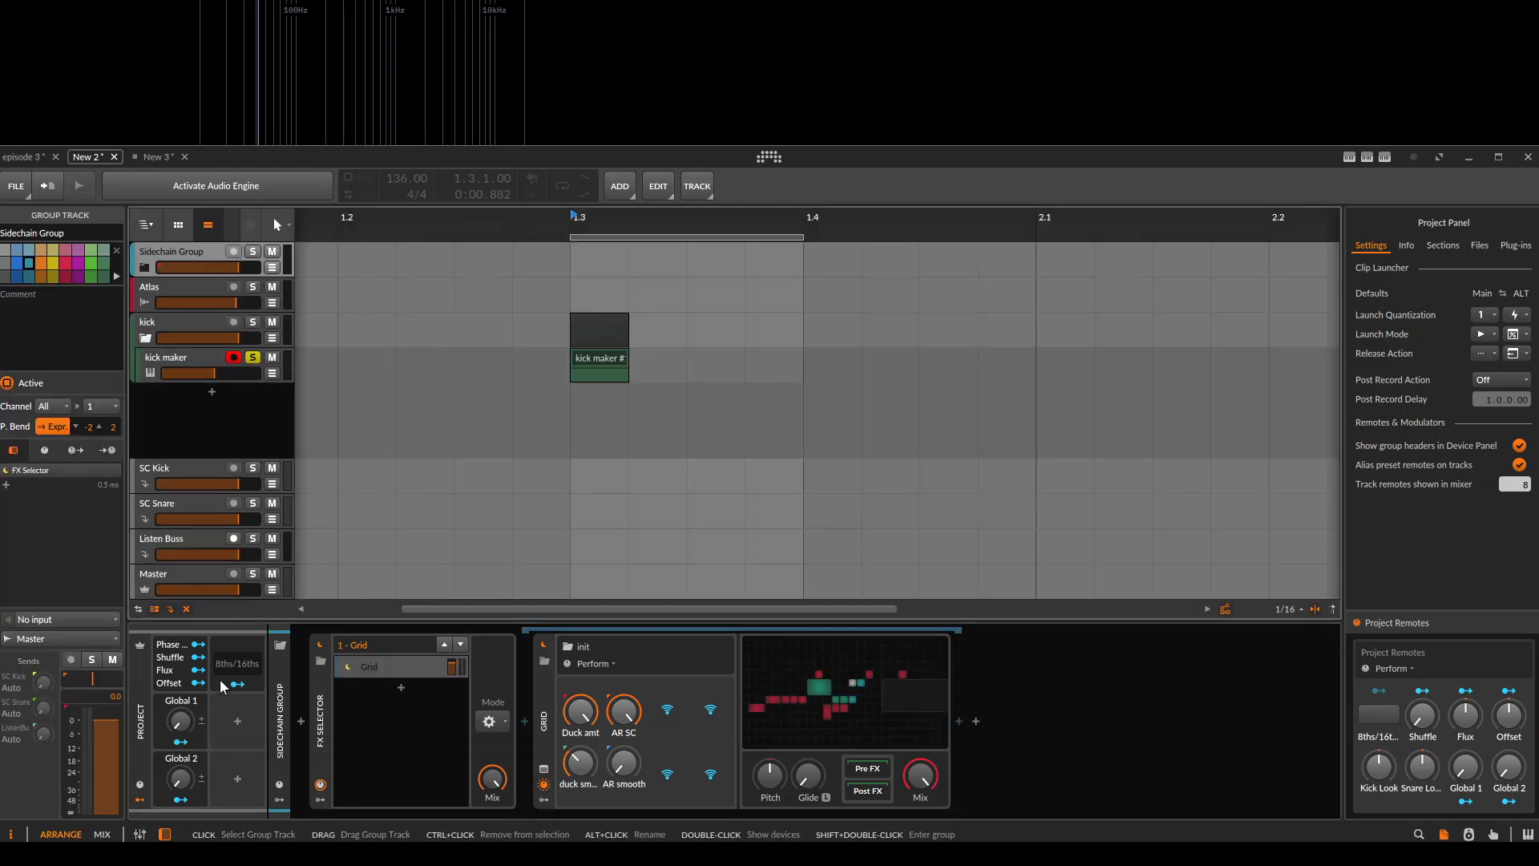
pyautogui.click(159, 465)
pyautogui.click(153, 253)
pyautogui.click(770, 695)
pyautogui.click(218, 542)
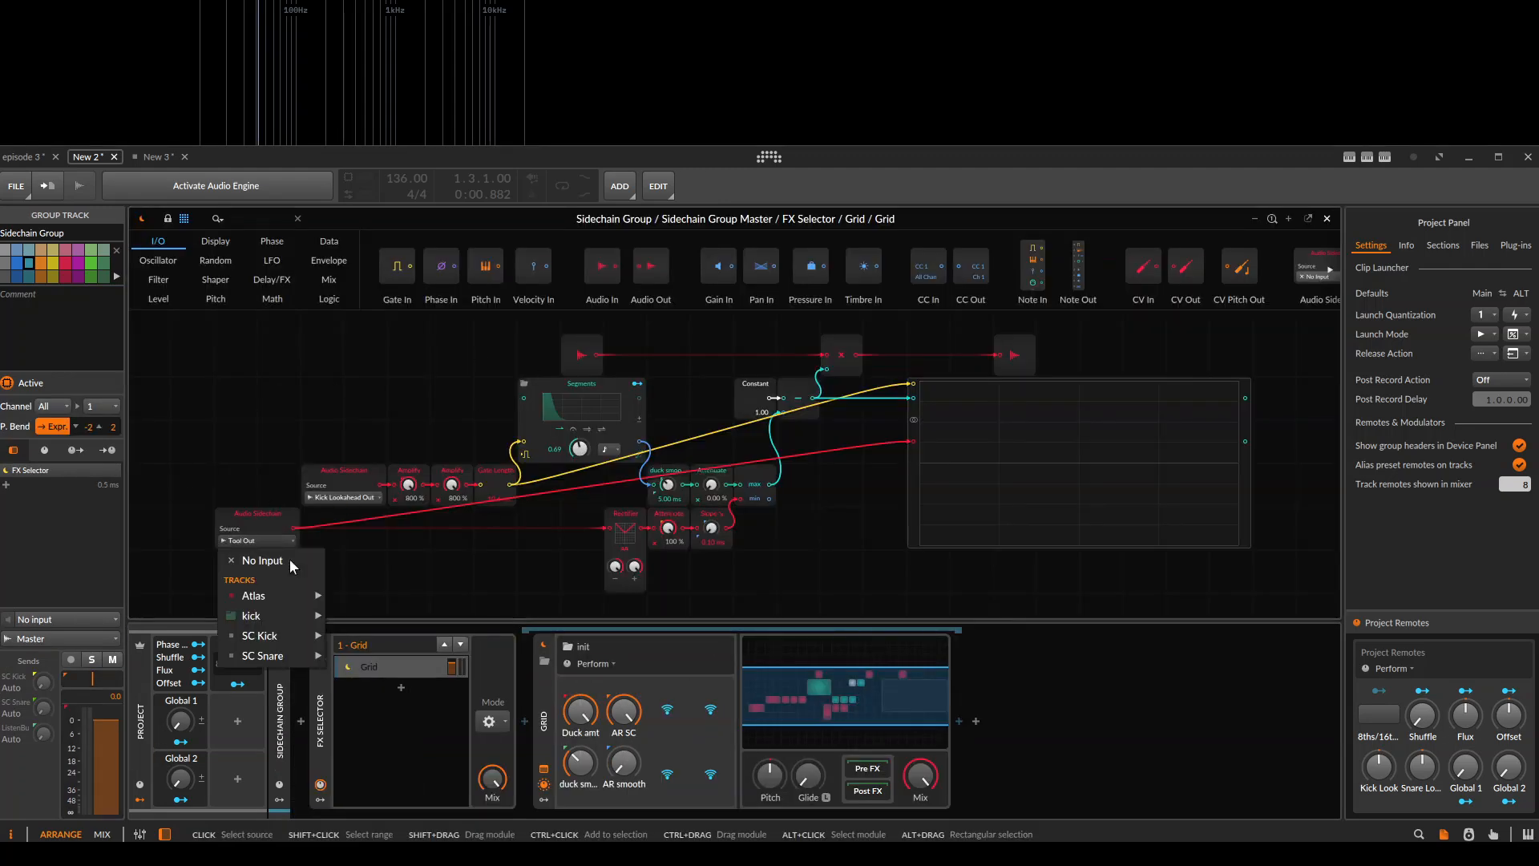
pyautogui.click(505, 596)
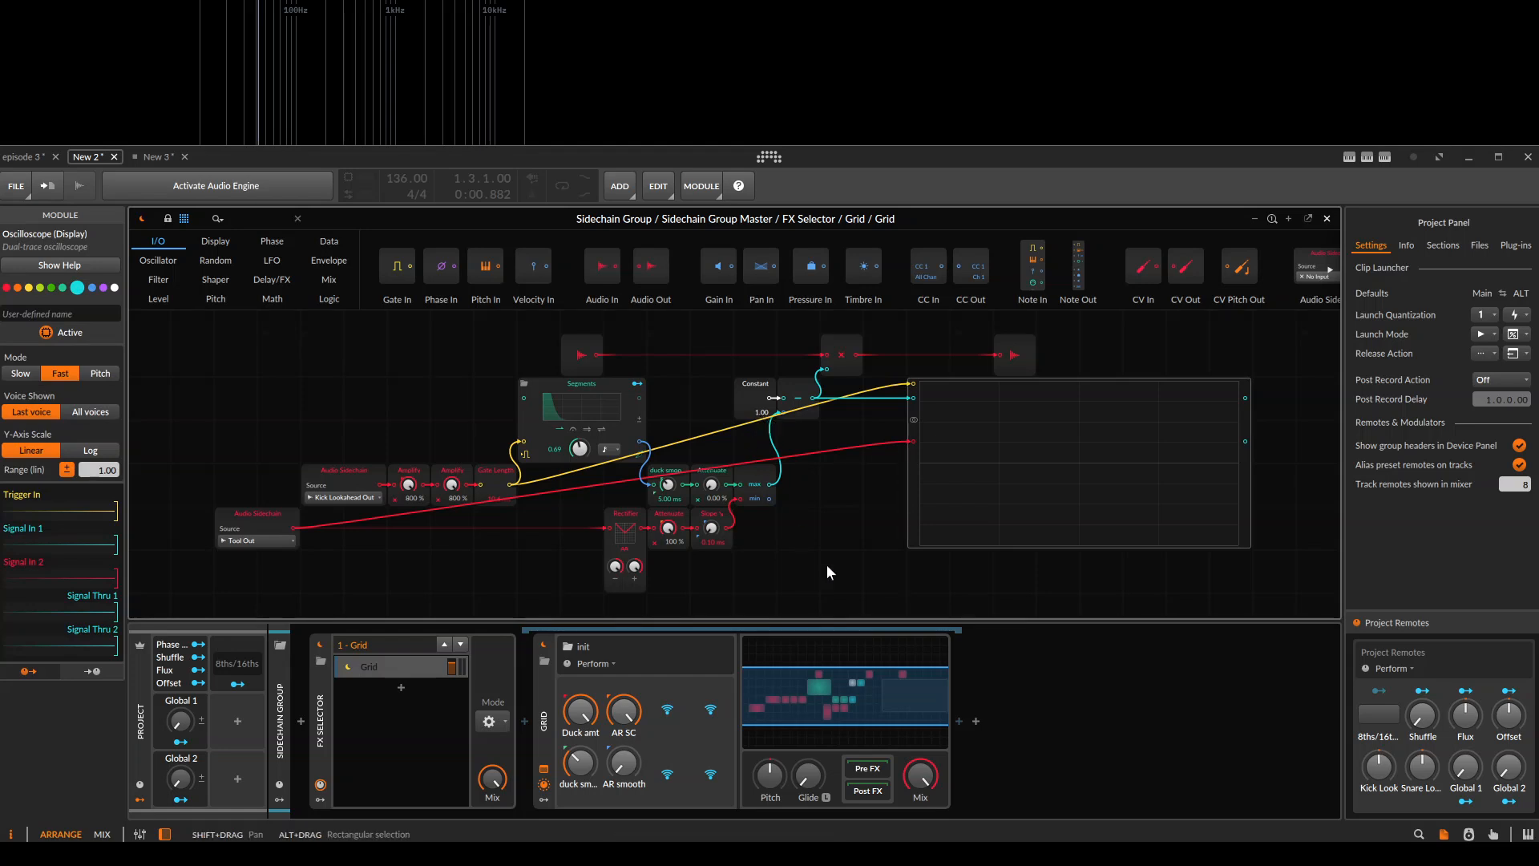
pyautogui.moveTo(809, 527); pyautogui.dragTo(643, 507)
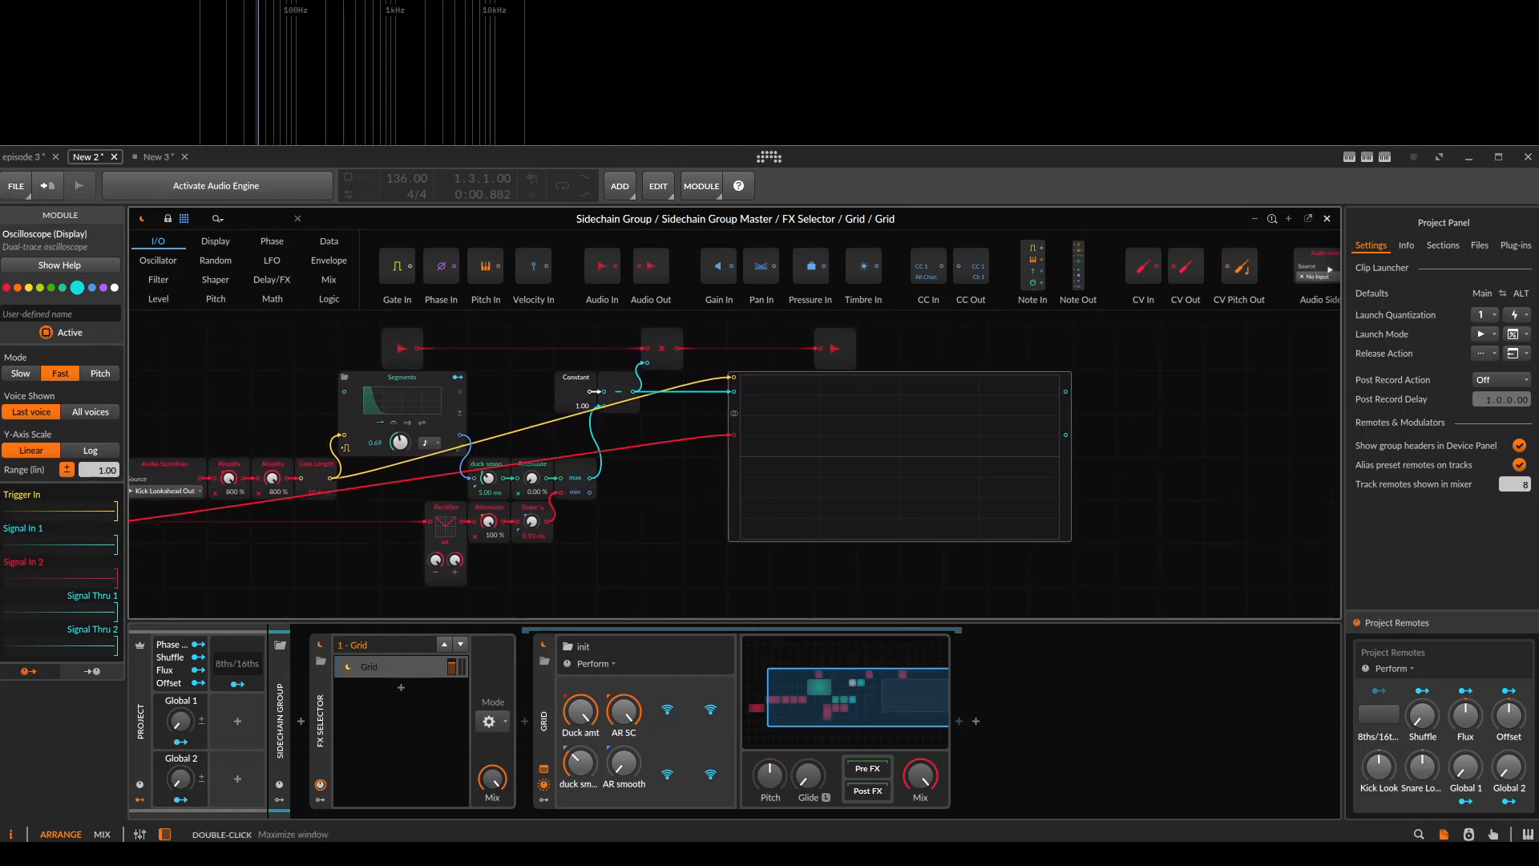